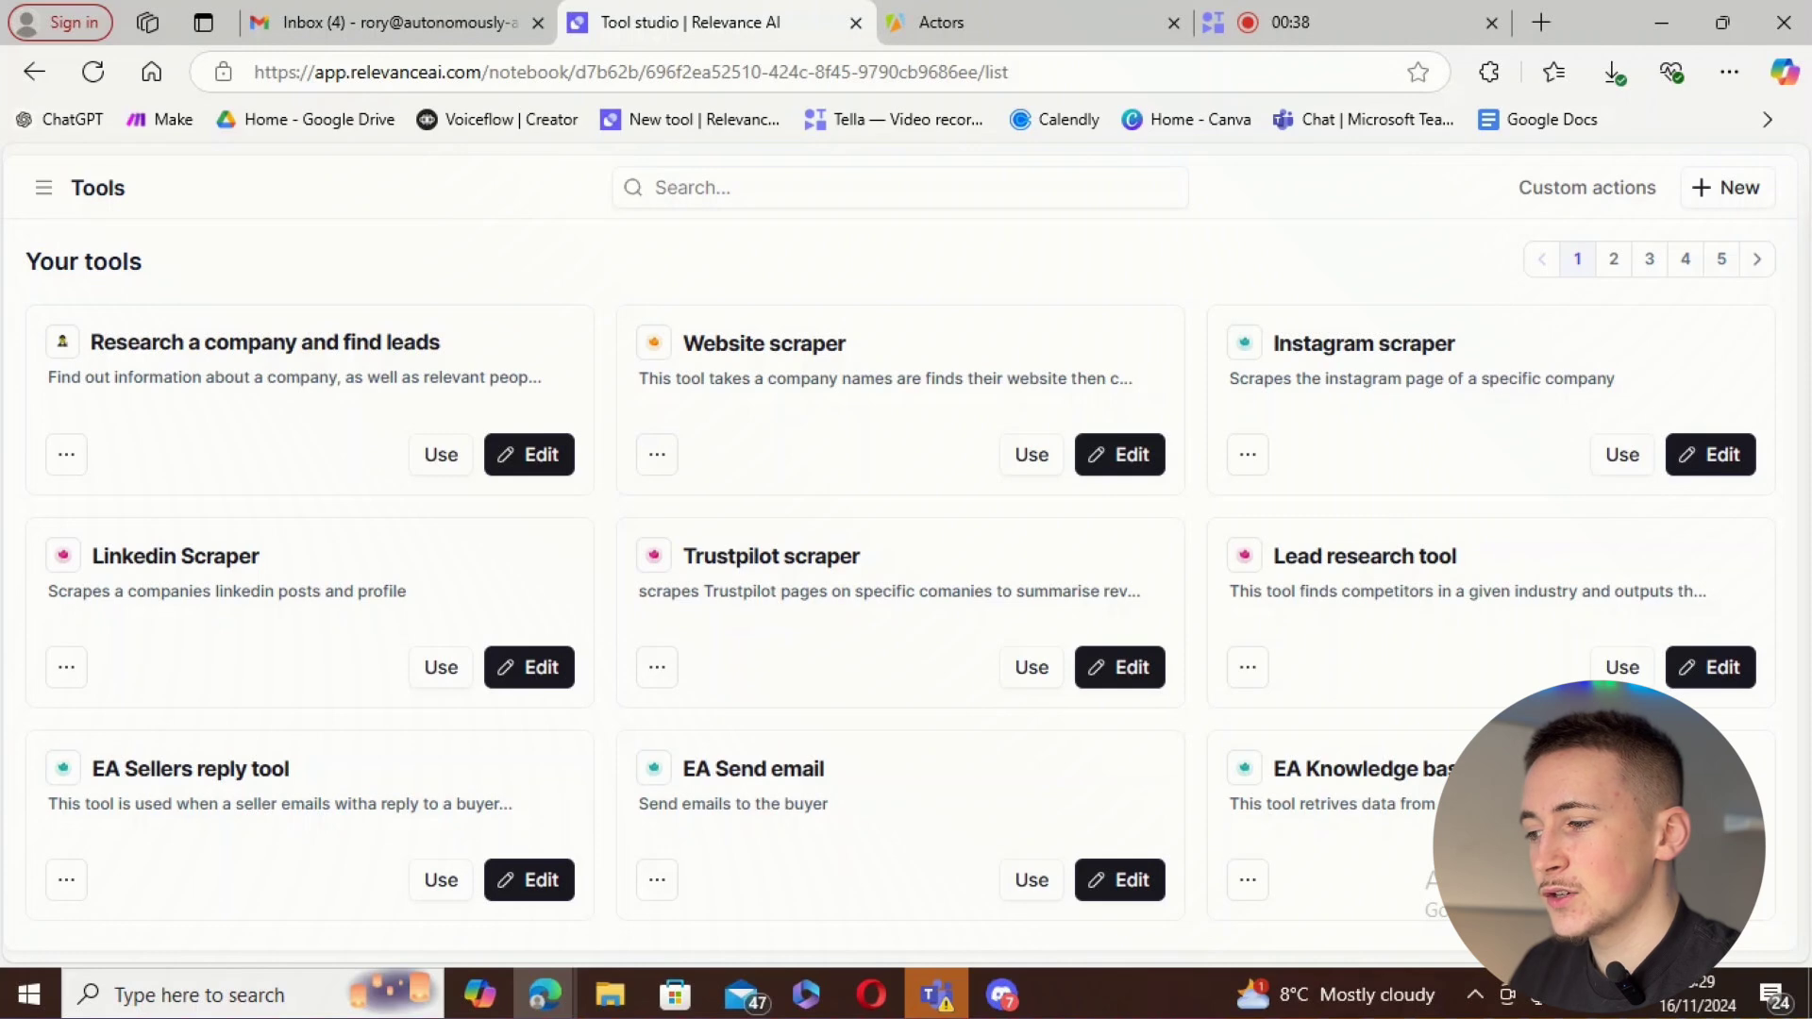
- Open the Lead research tool for editing and review its Lead input and the Google step's search query
left_click(1712, 666)
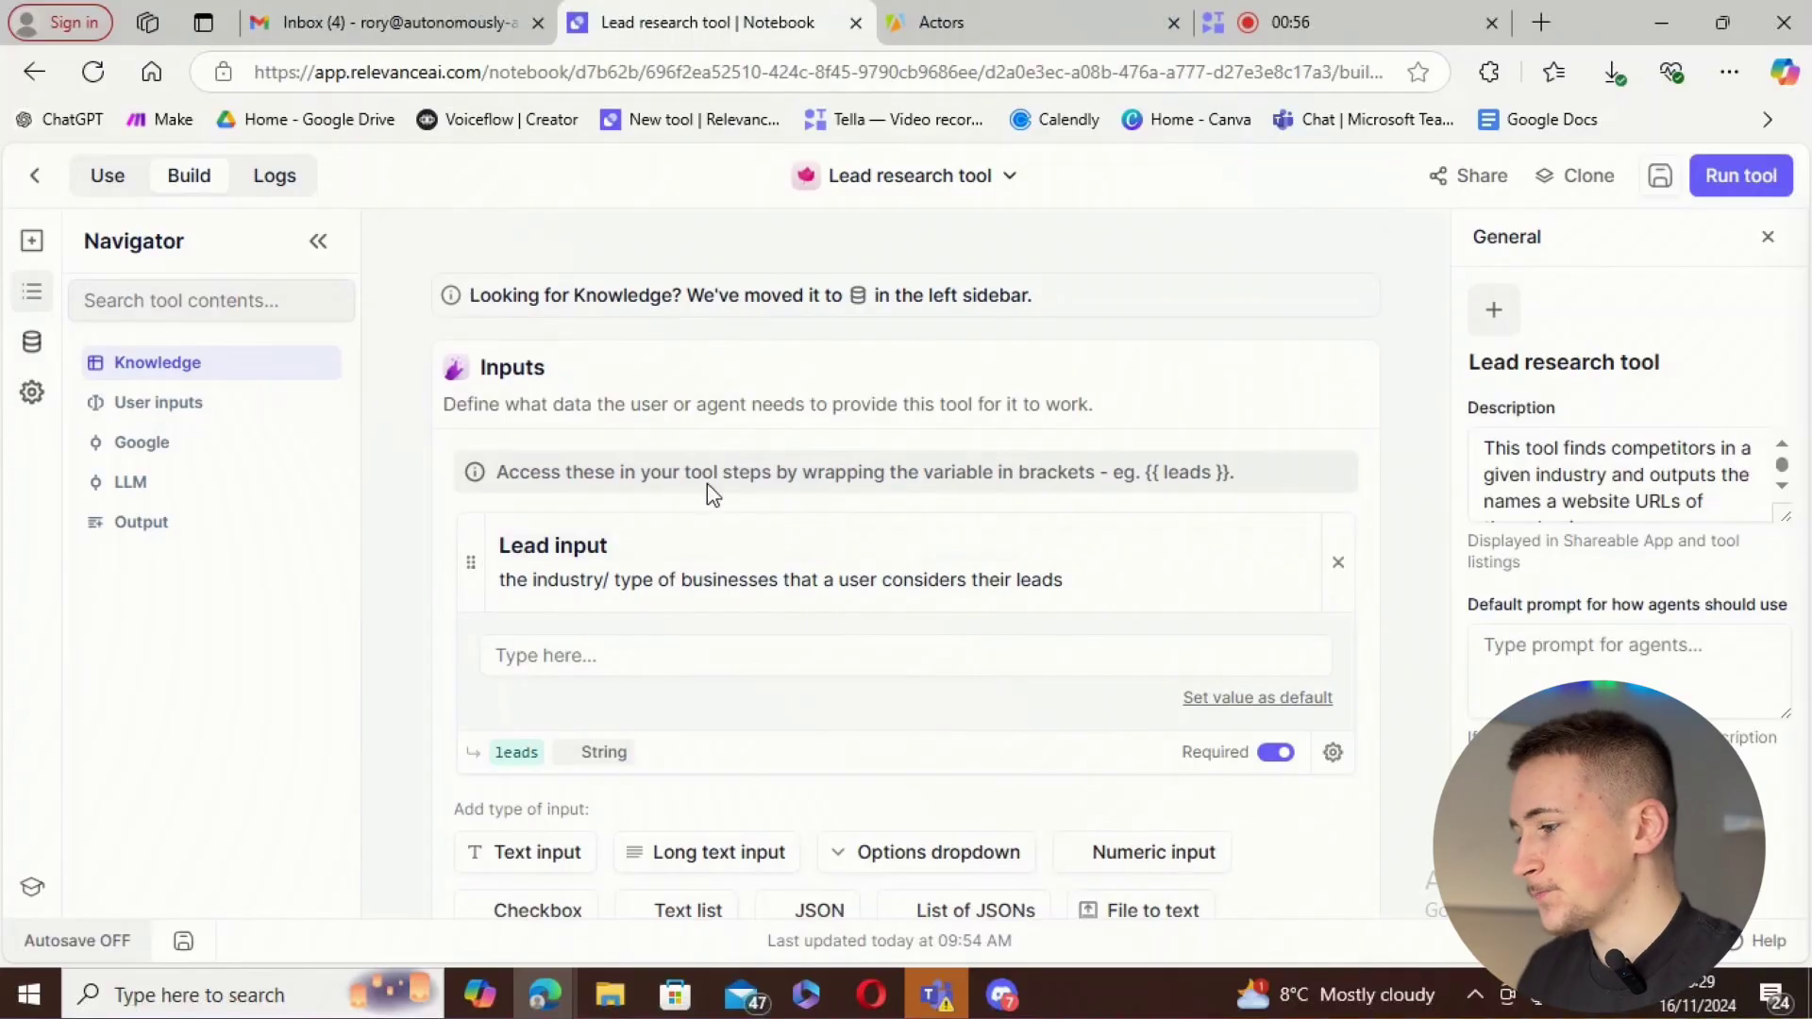
scroll(706, 483, "down", 3)
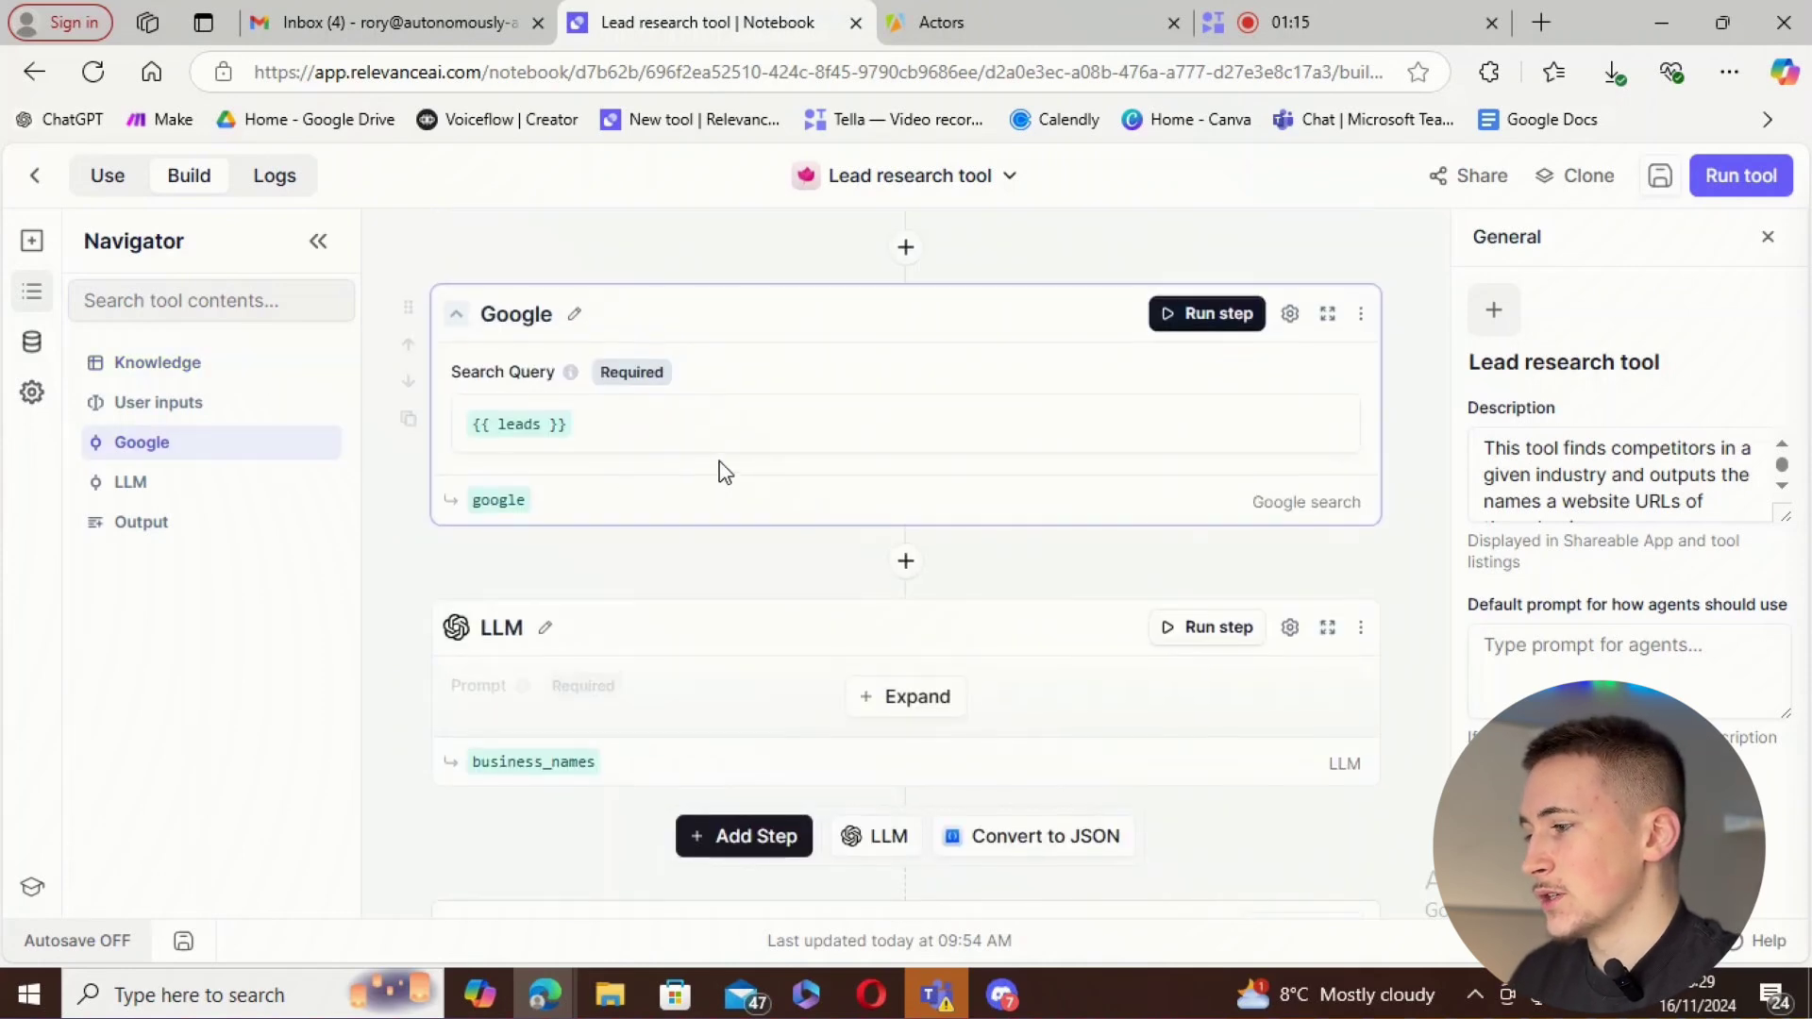
scroll(723, 472, "up", 5)
scroll(640, 354, "down", 4)
left_click(623, 557)
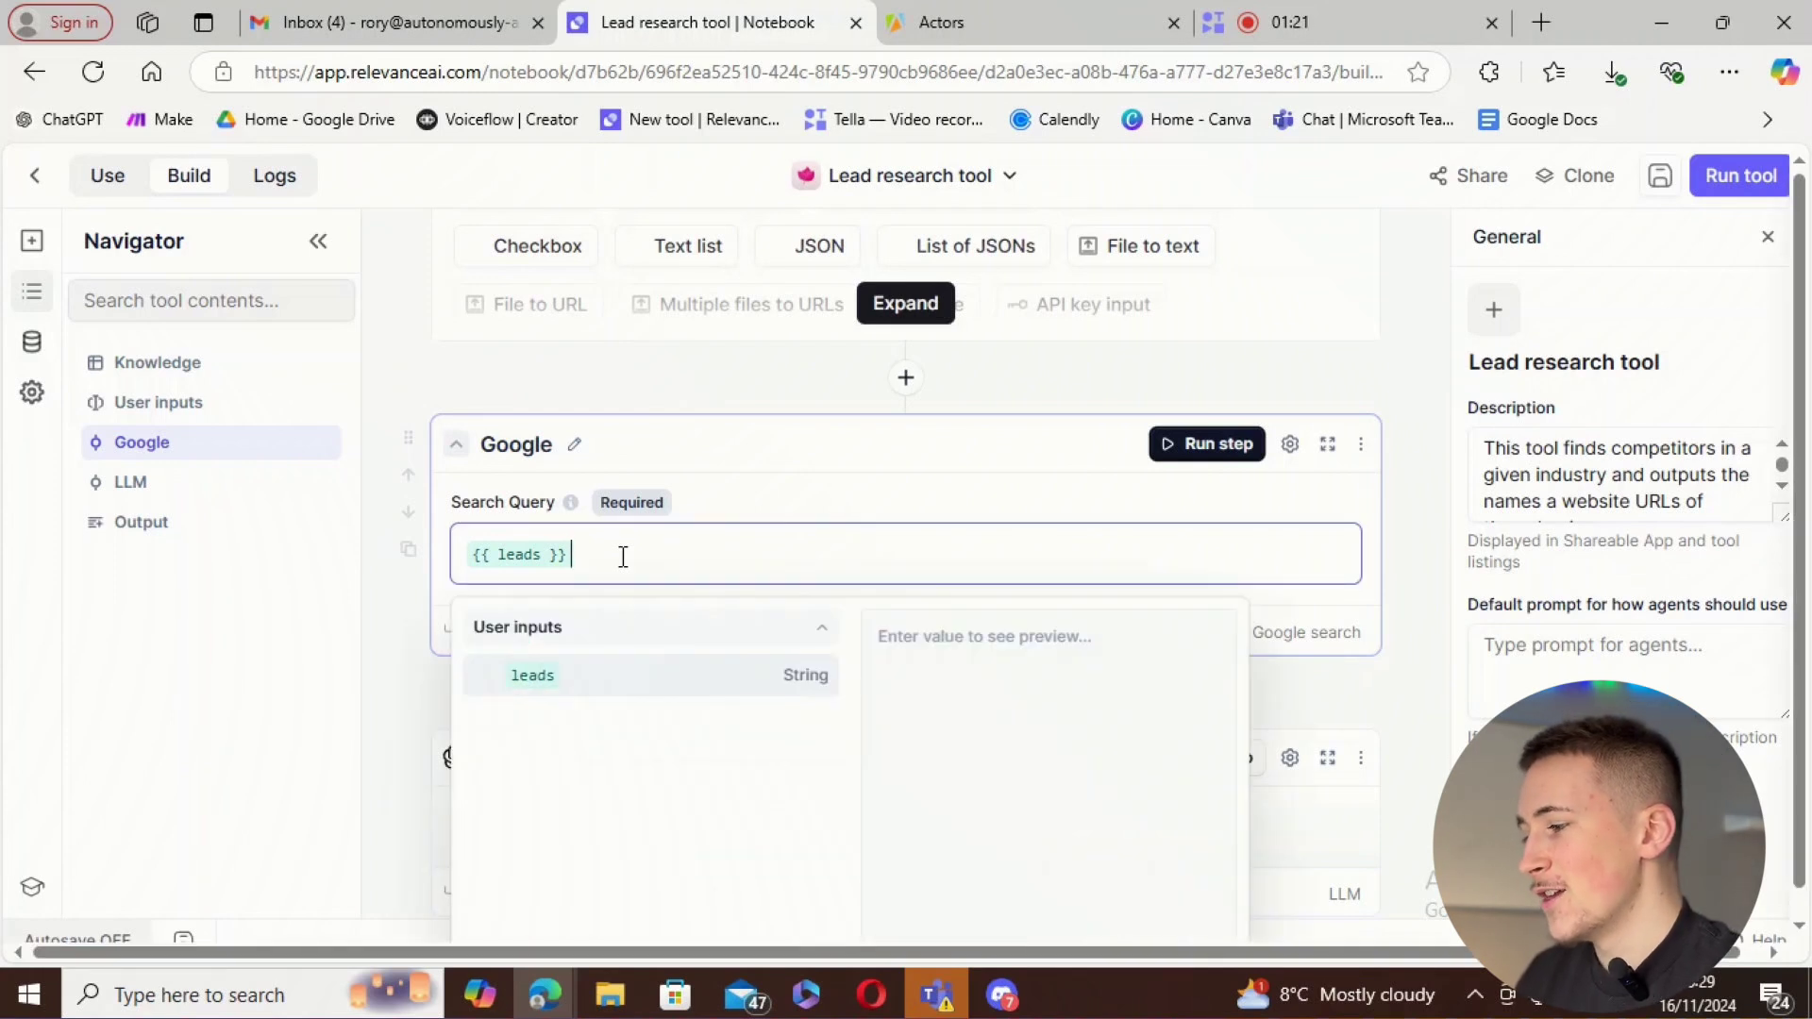
left_click(376, 689)
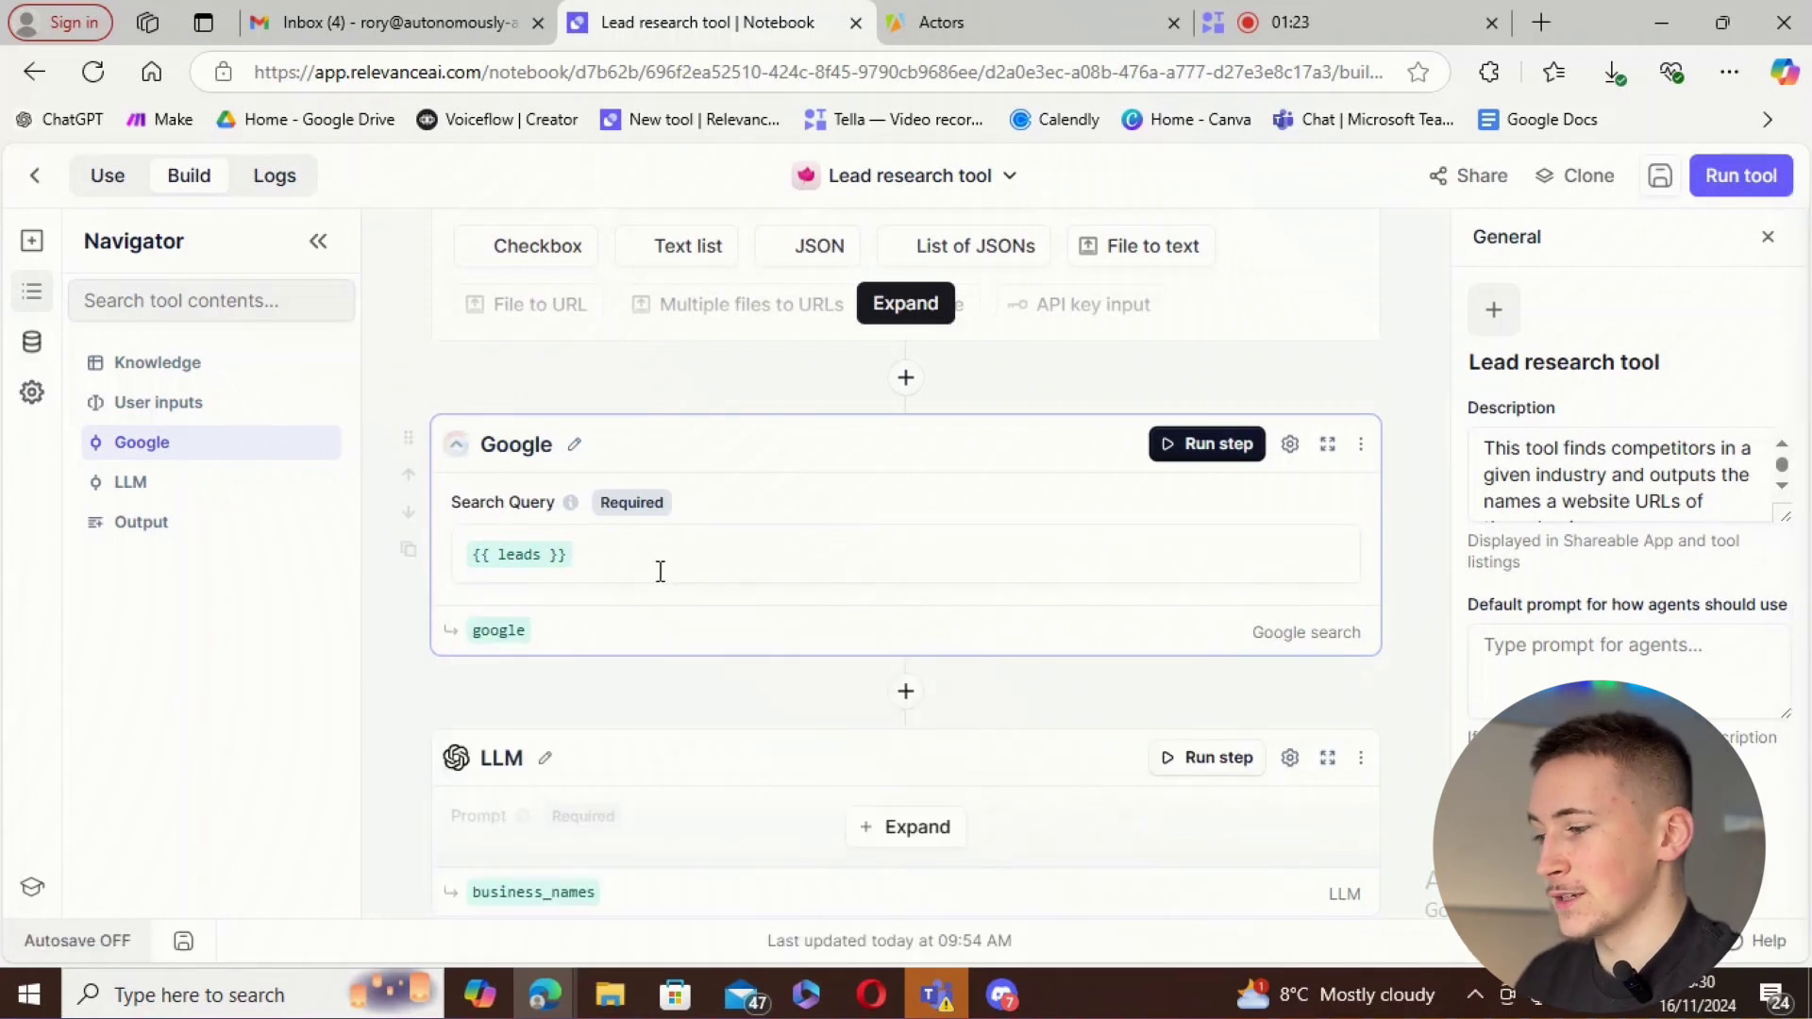
- Expand the LLM step of the Lead research tool and read its prompt and model
scroll(766, 463, "down", 4)
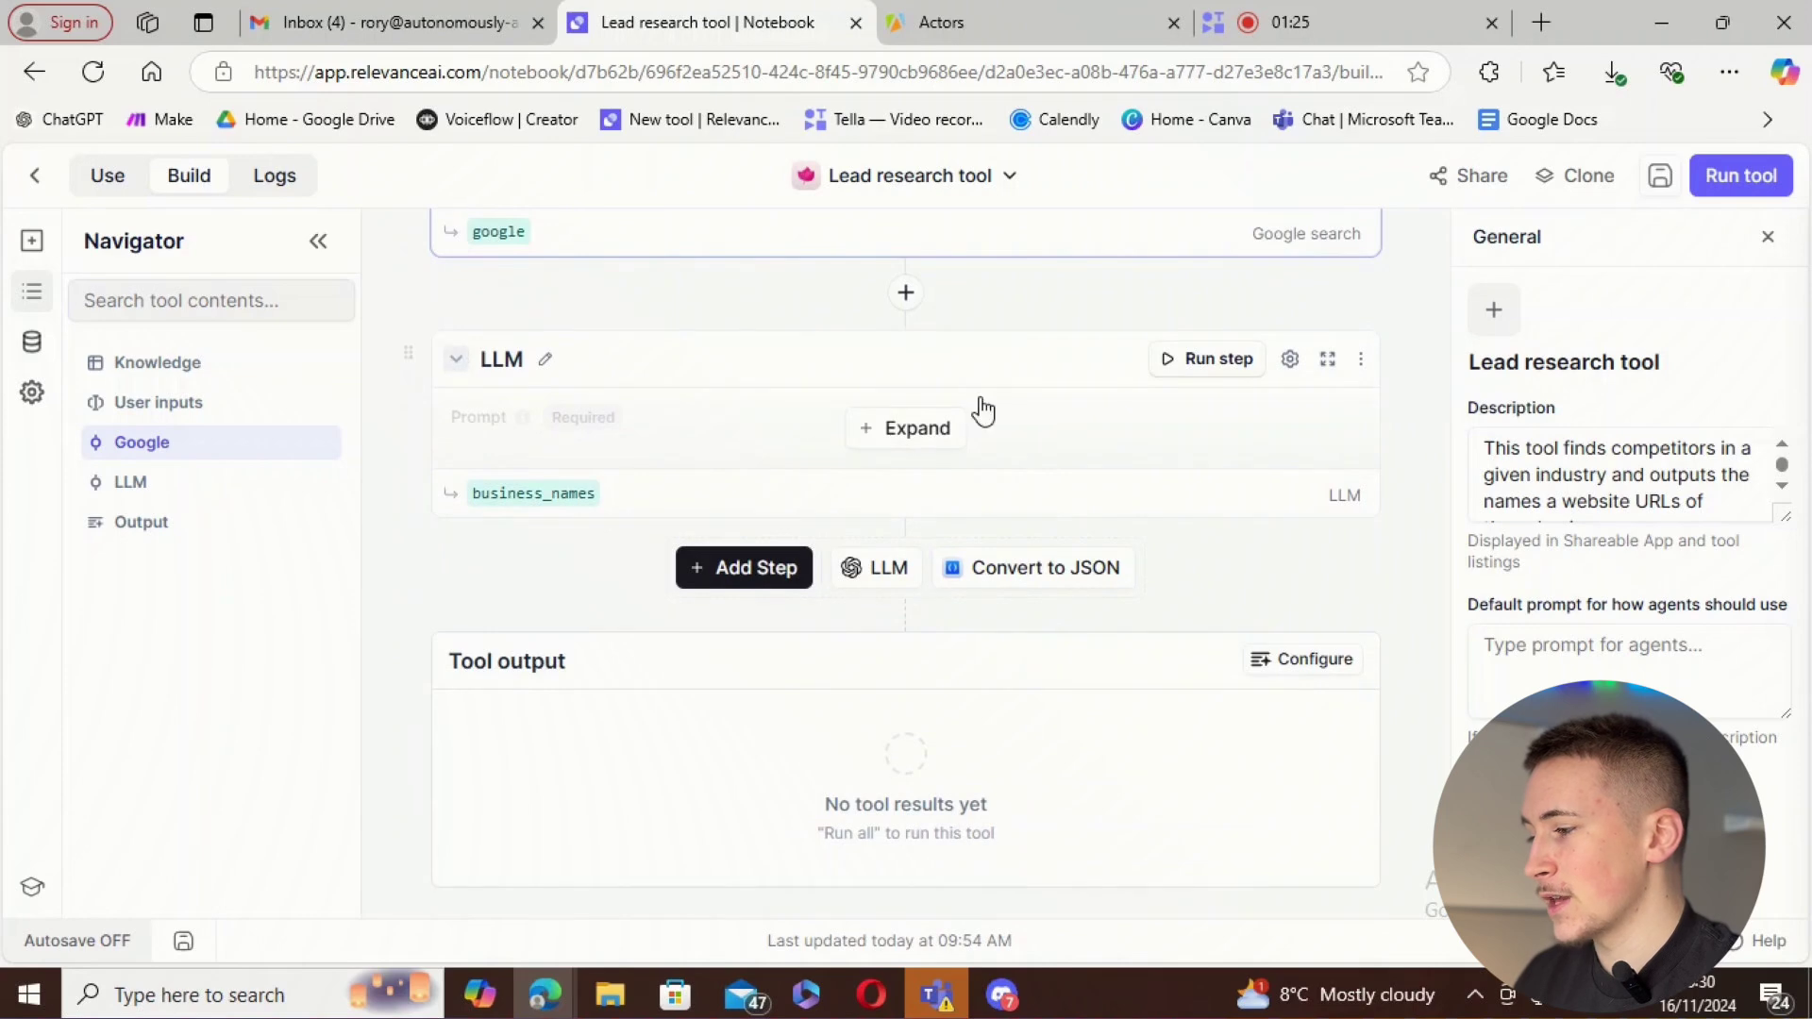
left_click(929, 425)
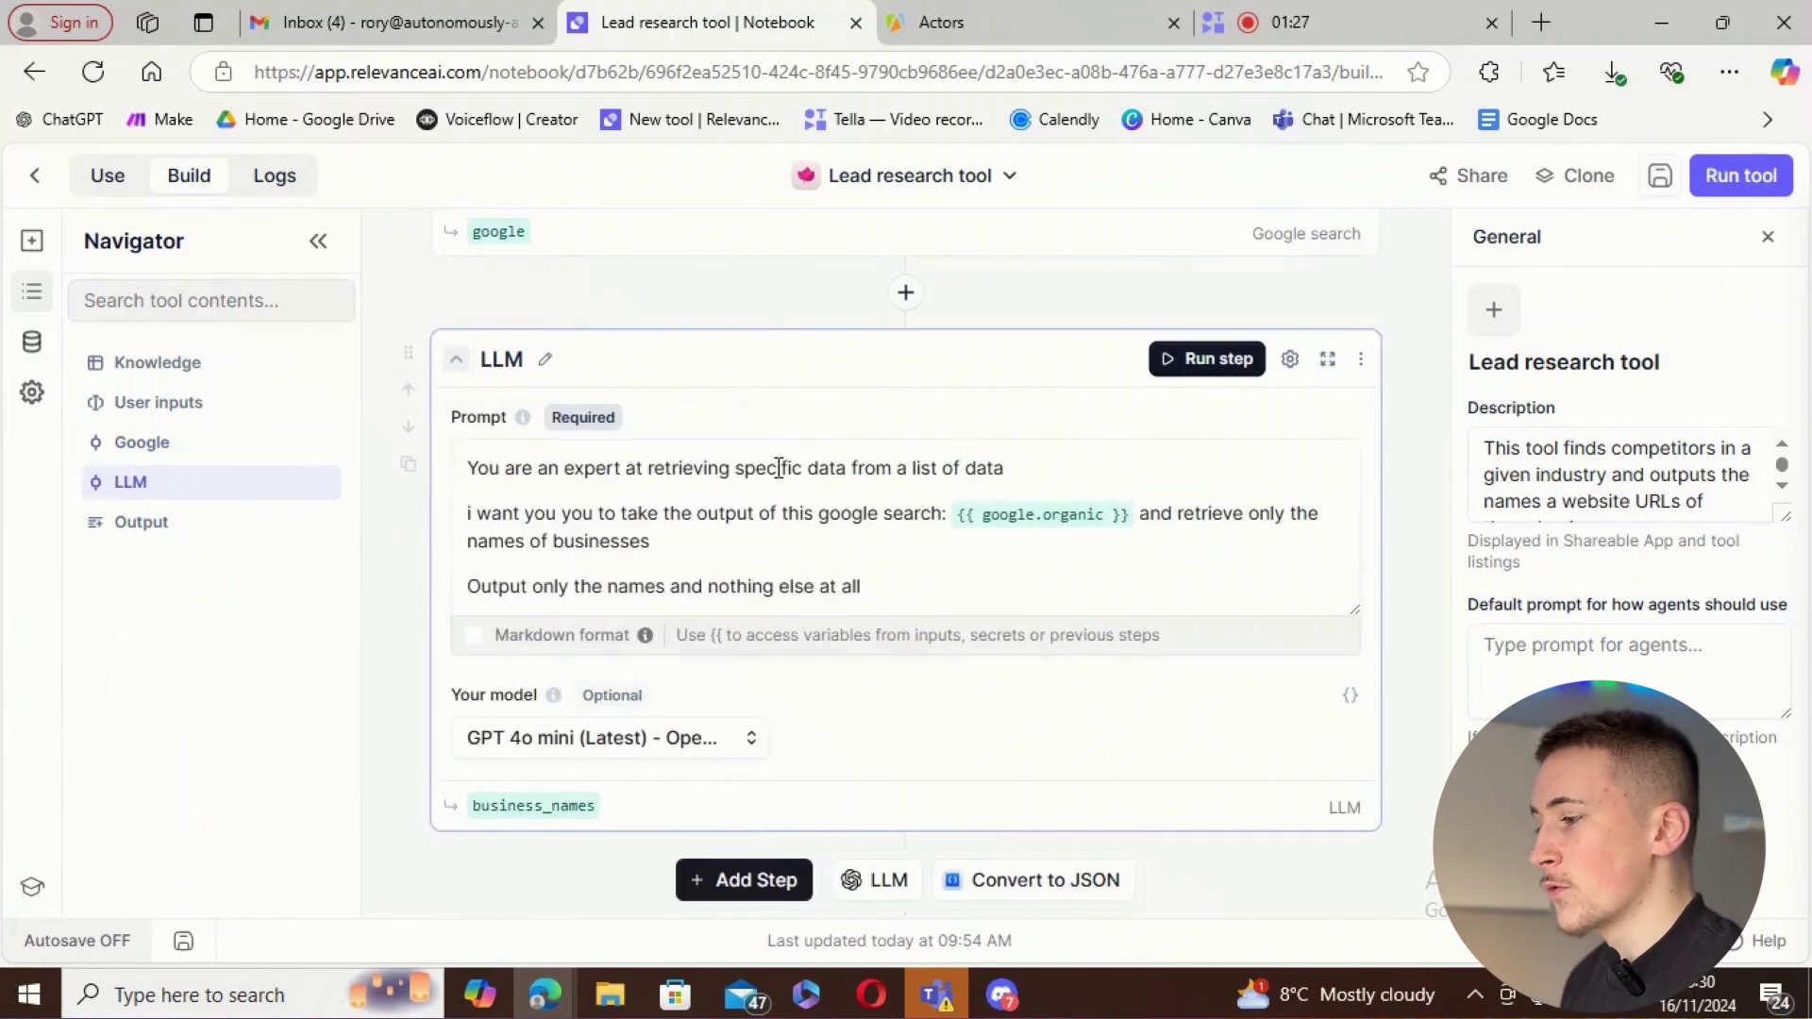
scroll(760, 429, "up", 1)
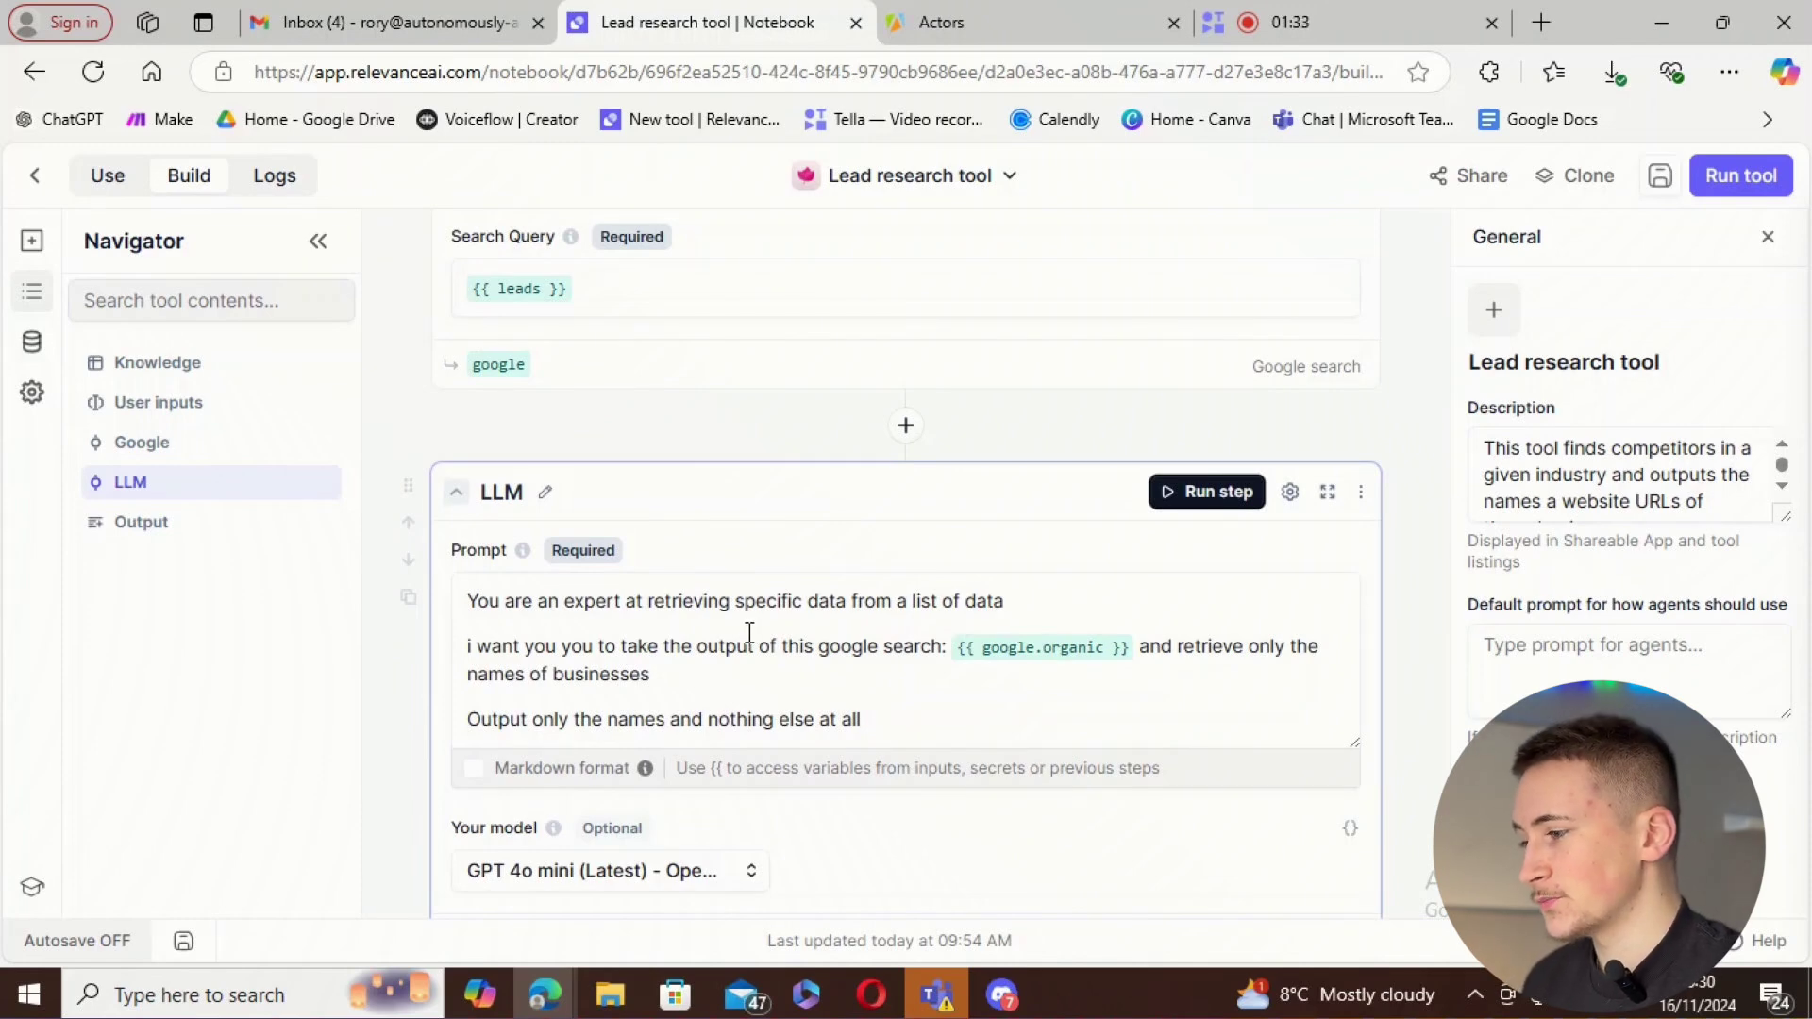
- Enter "consturction comapnies in new york" as the Lead input and run the tool
scroll(798, 593, "up", 8)
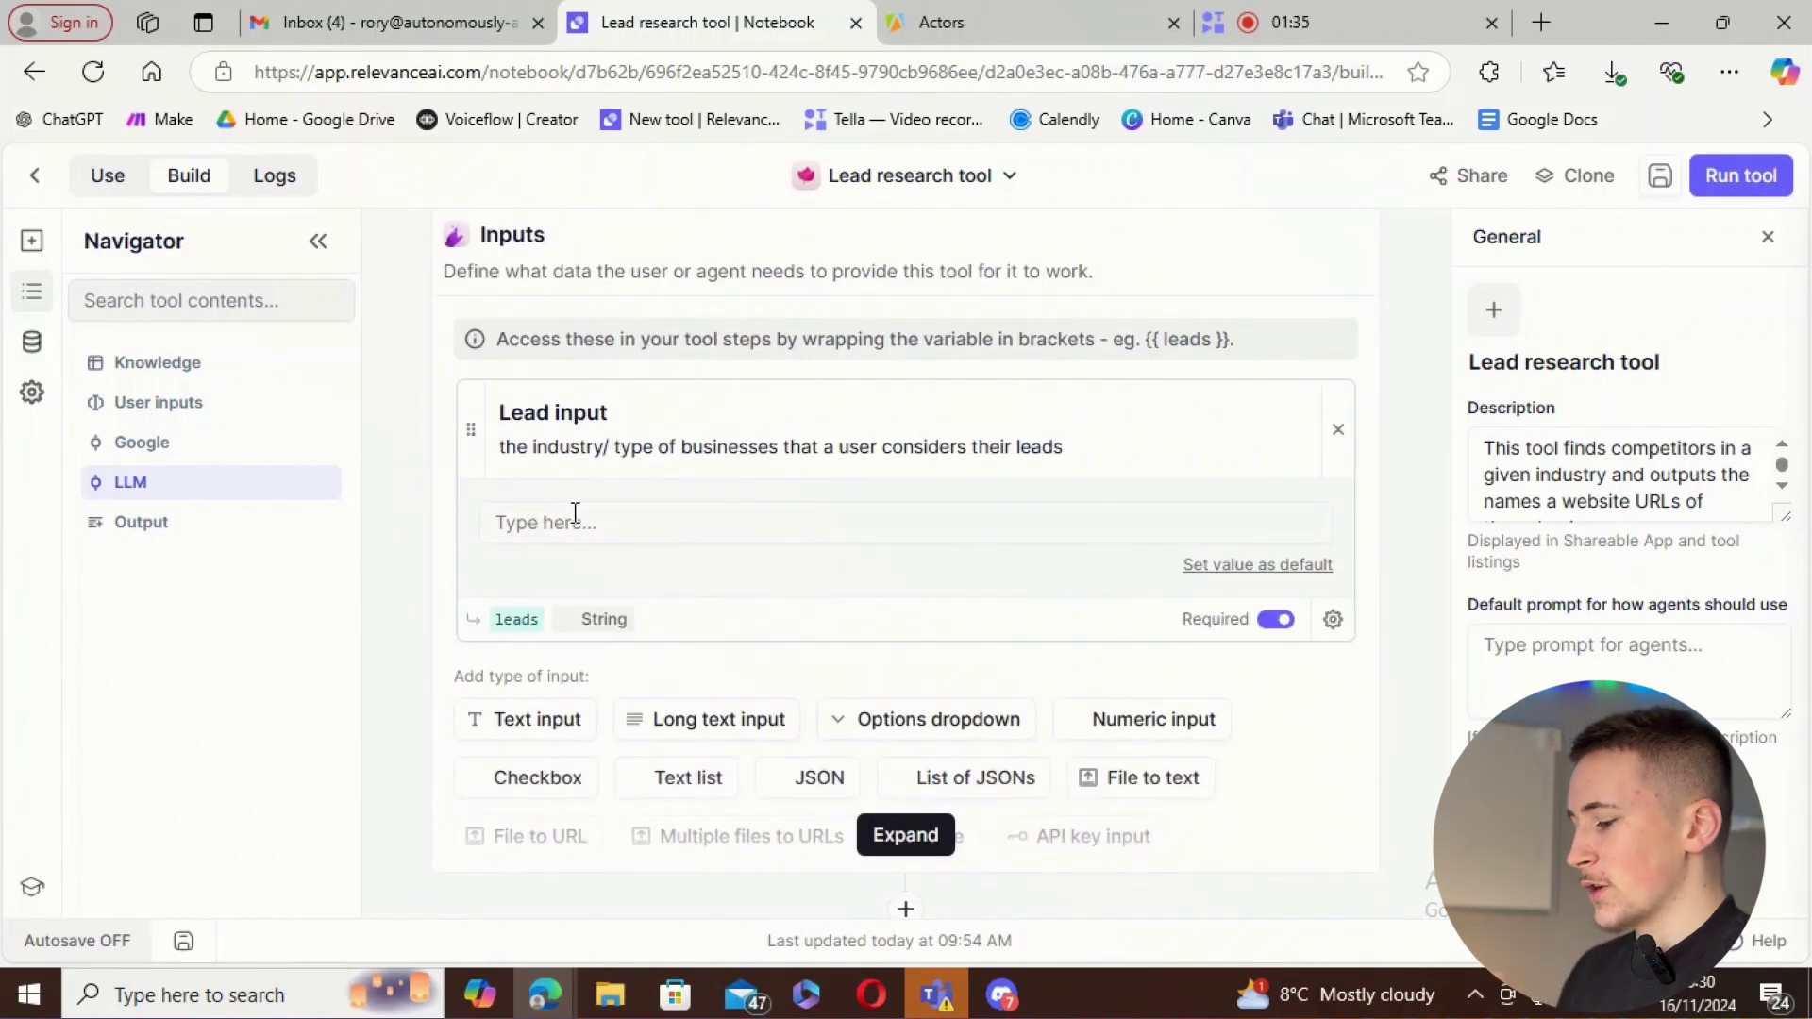
left_click(581, 517)
type("d")
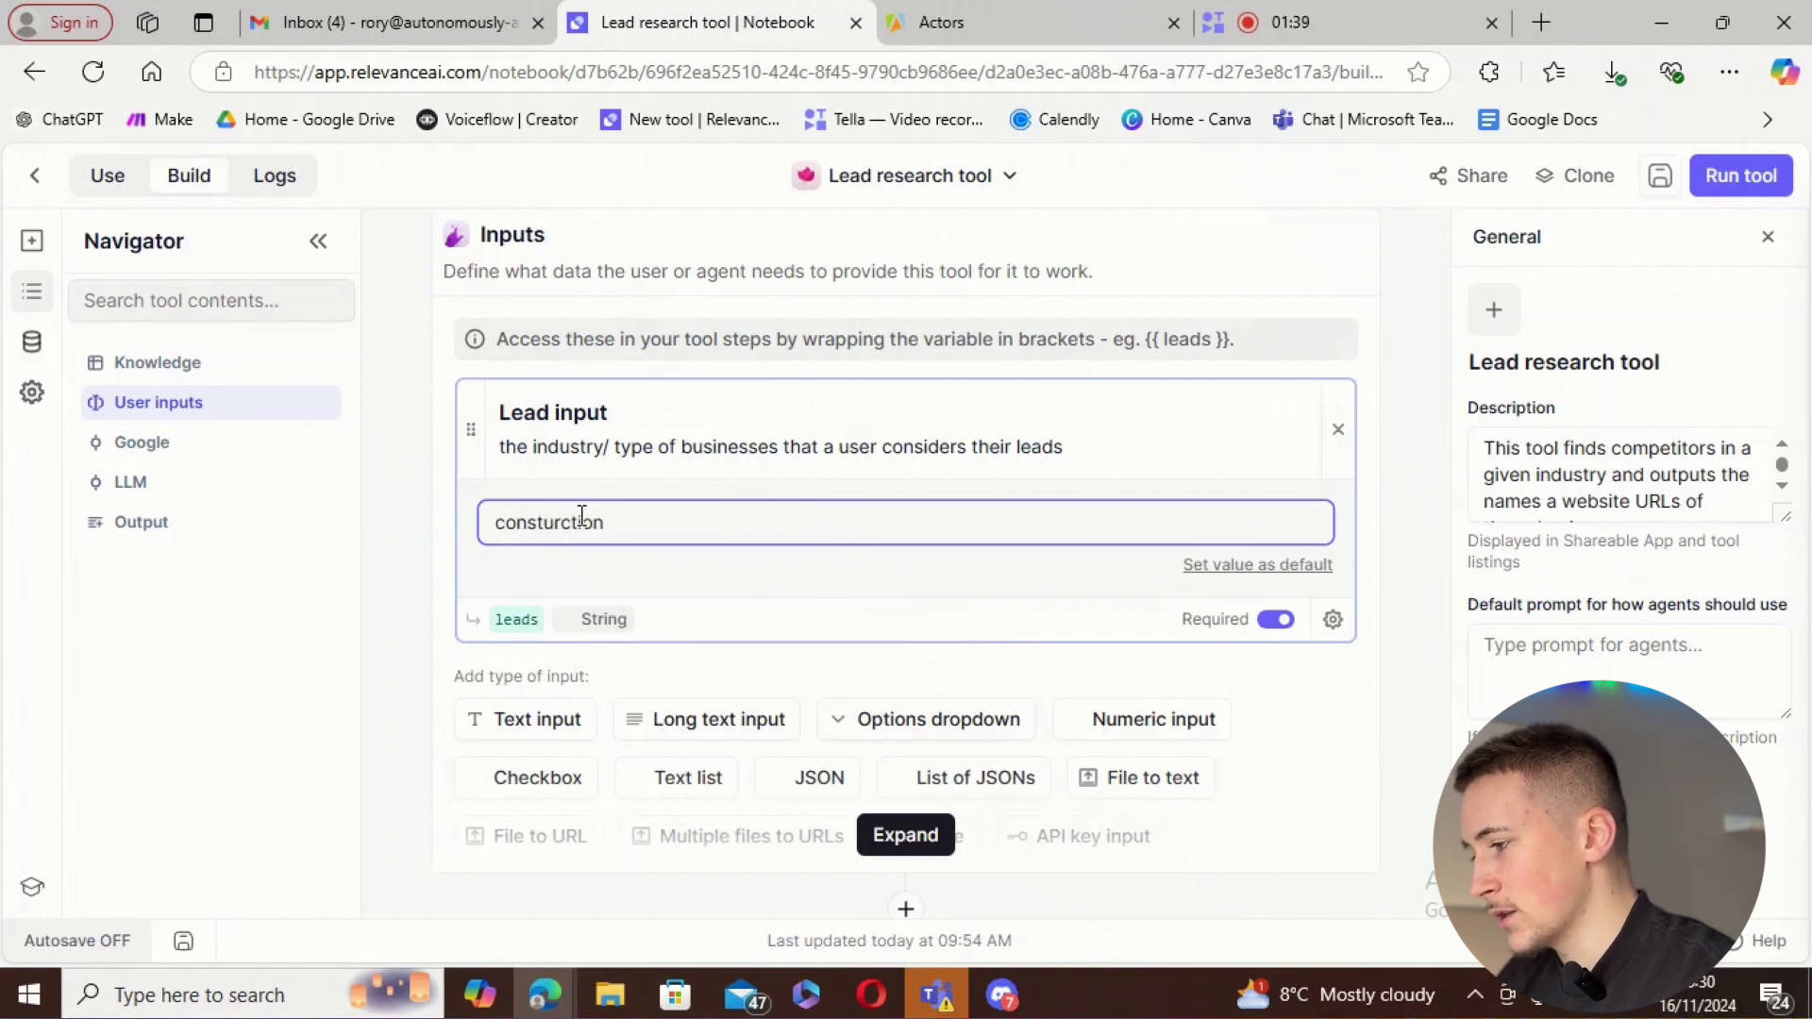
type("onsturction ")
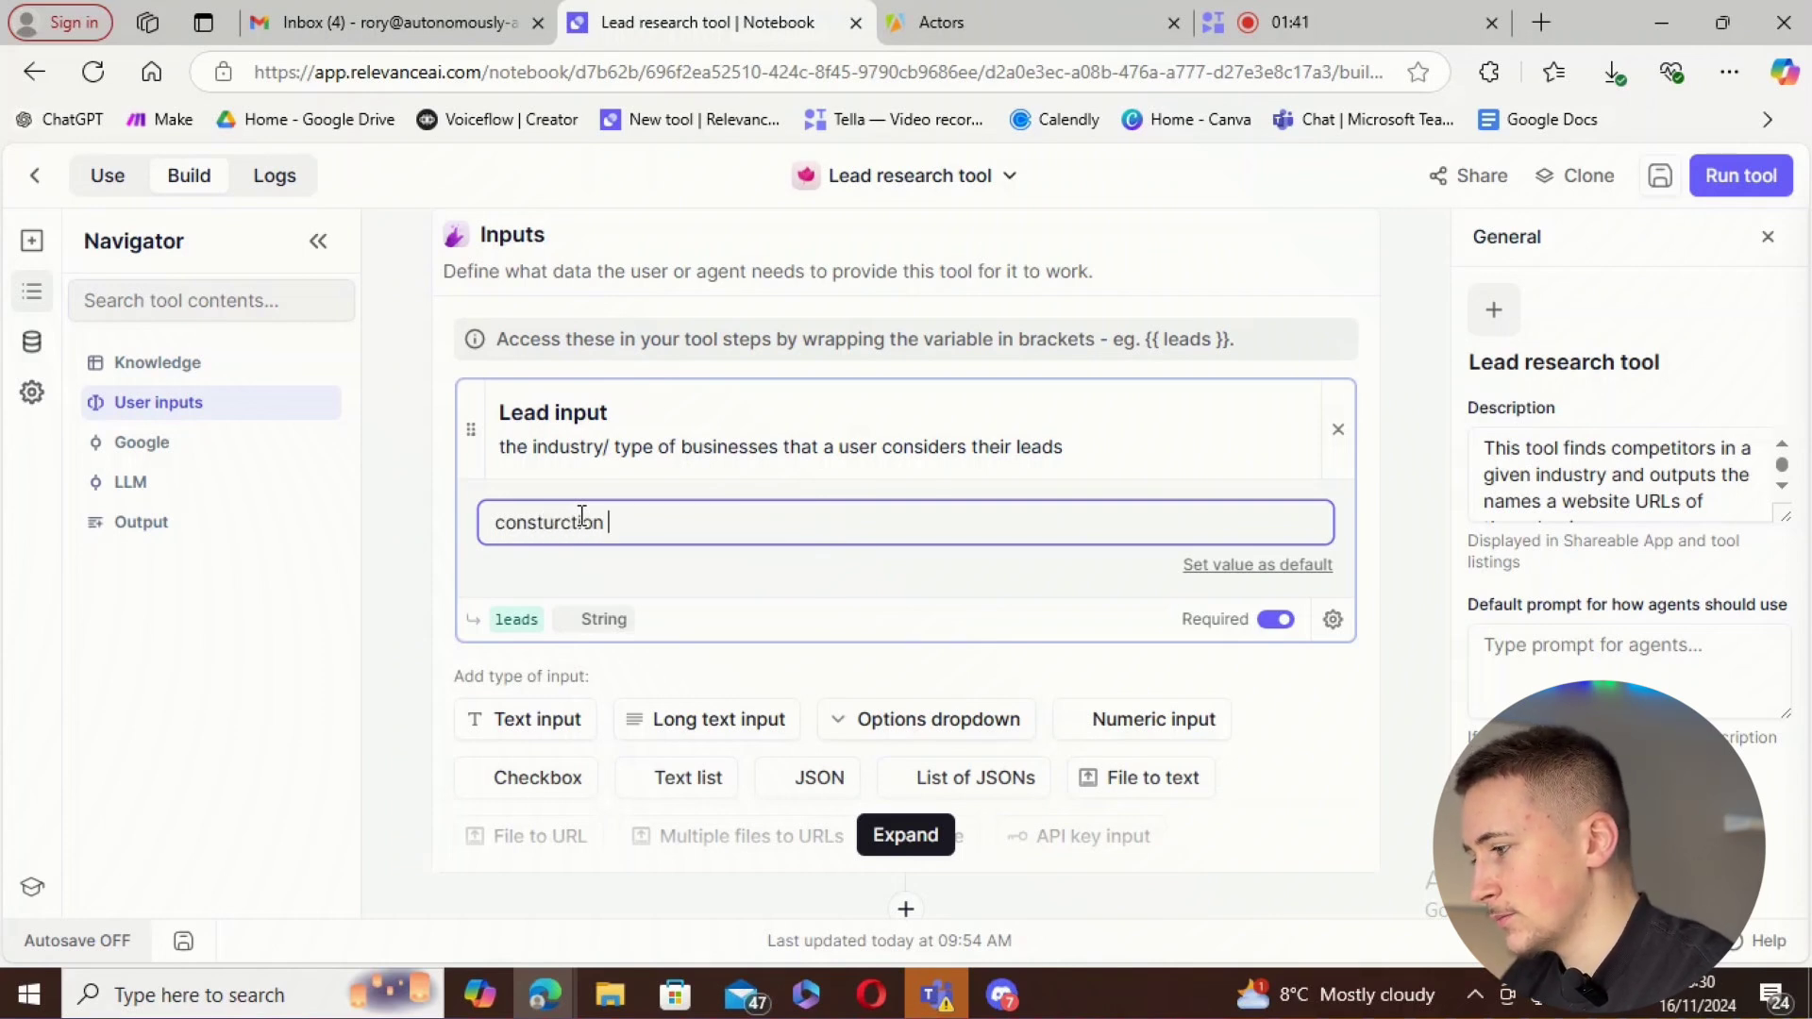
type("comapnies in new york")
left_click(1740, 176)
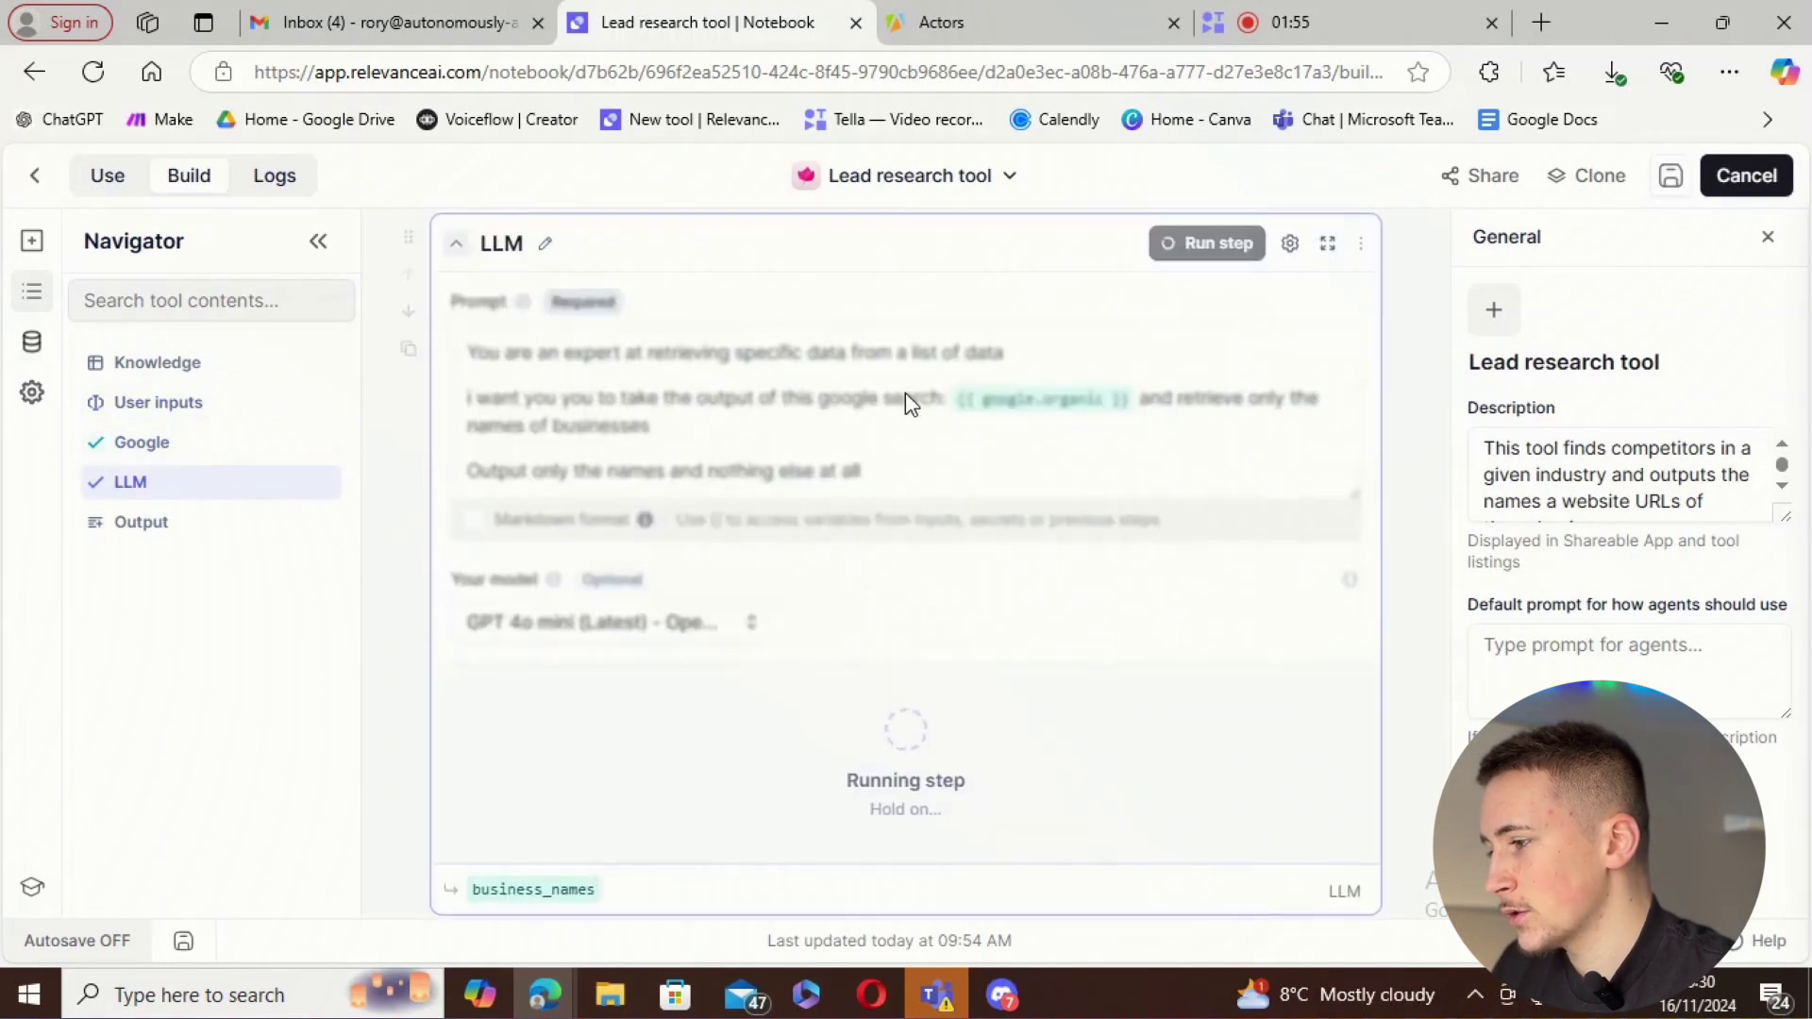
- Examine the results of the Google and LLM steps and show the full list of business names in the tool output
scroll(964, 397, "up", 10)
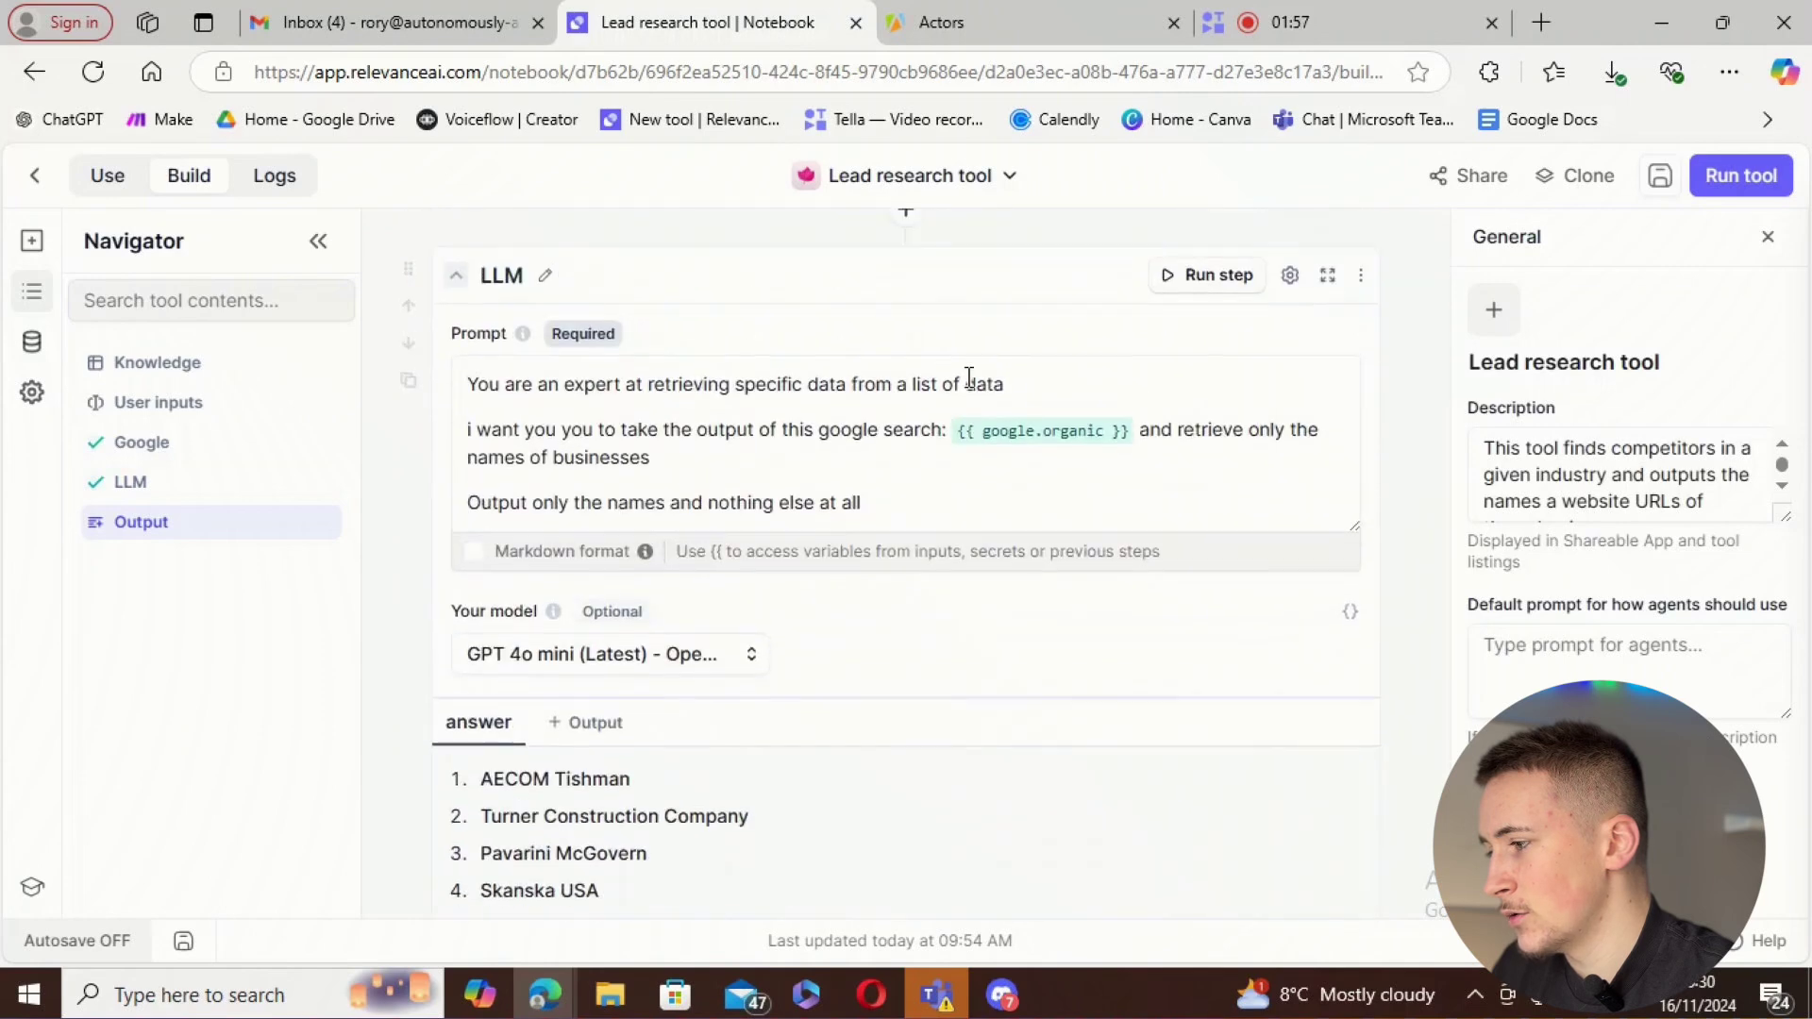
scroll(966, 377, "down", 6)
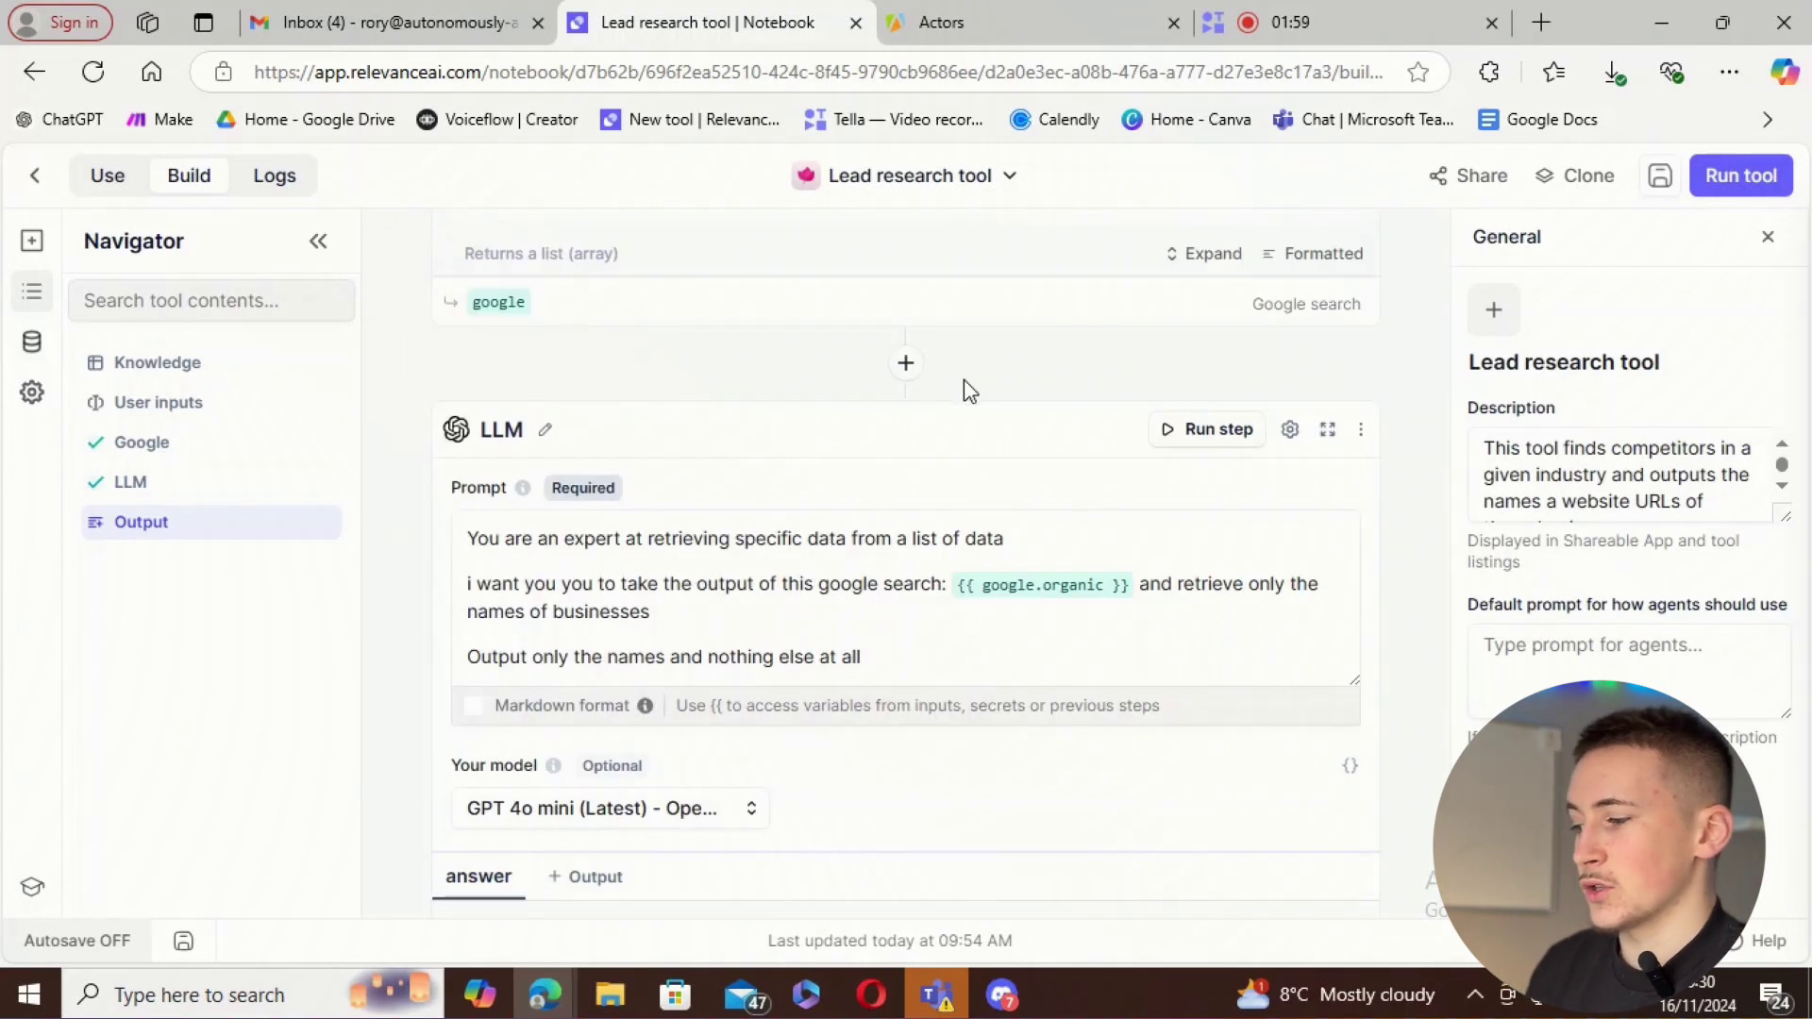
scroll(850, 406, "down", 3)
scroll(808, 470, "down", 10)
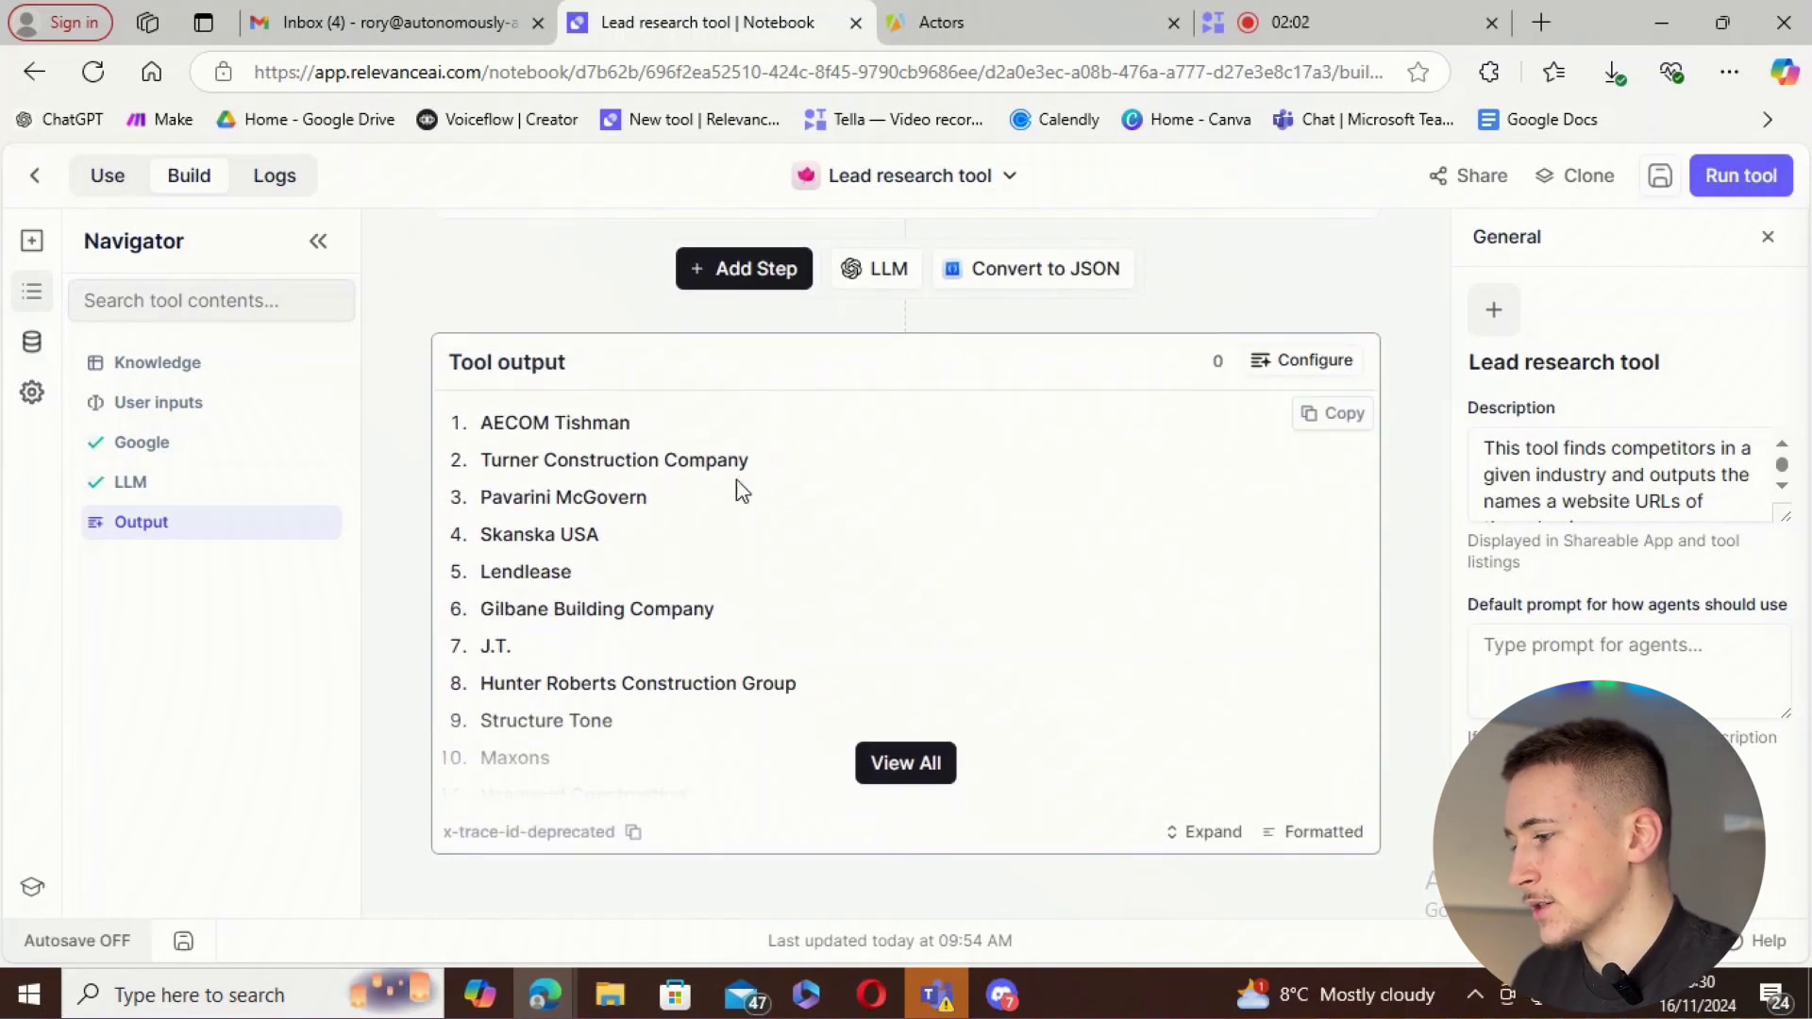
left_click(873, 763)
scroll(492, 553, "down", 1)
scroll(652, 548, "up", 10)
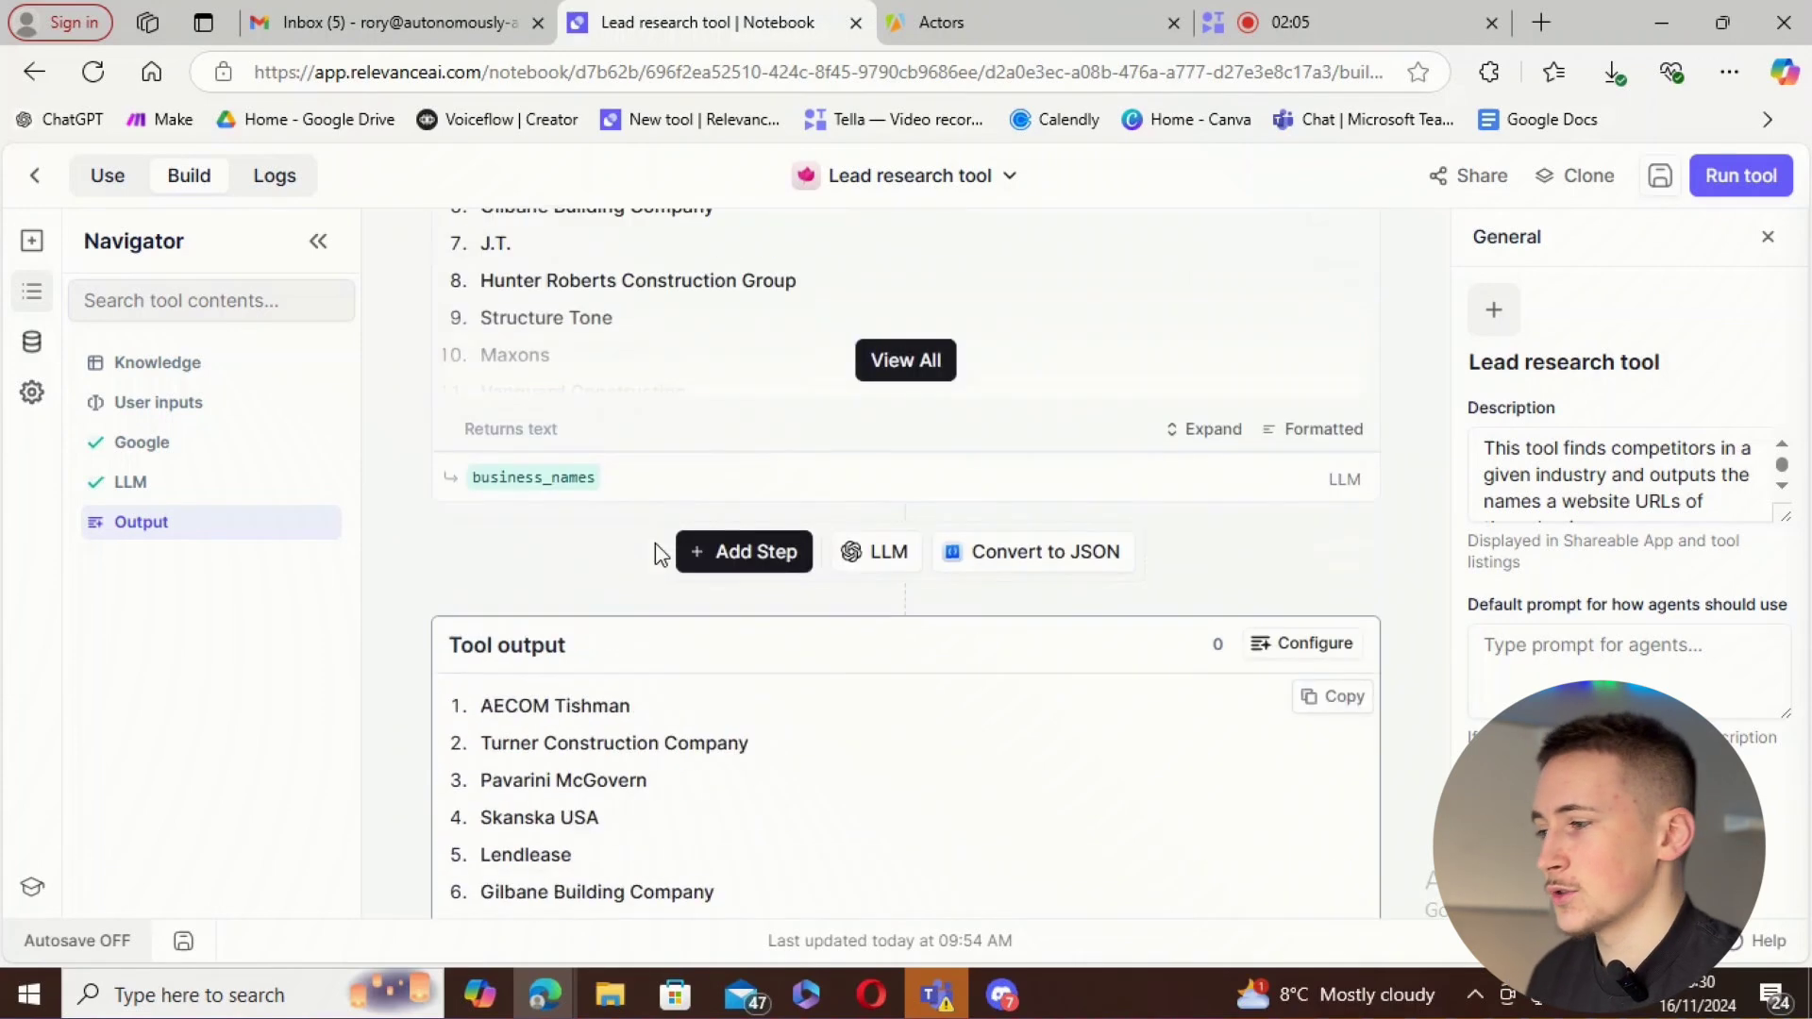
- Save the Lead research tool and return to the list of tools
scroll(651, 538, "up", 2)
left_click(1660, 176)
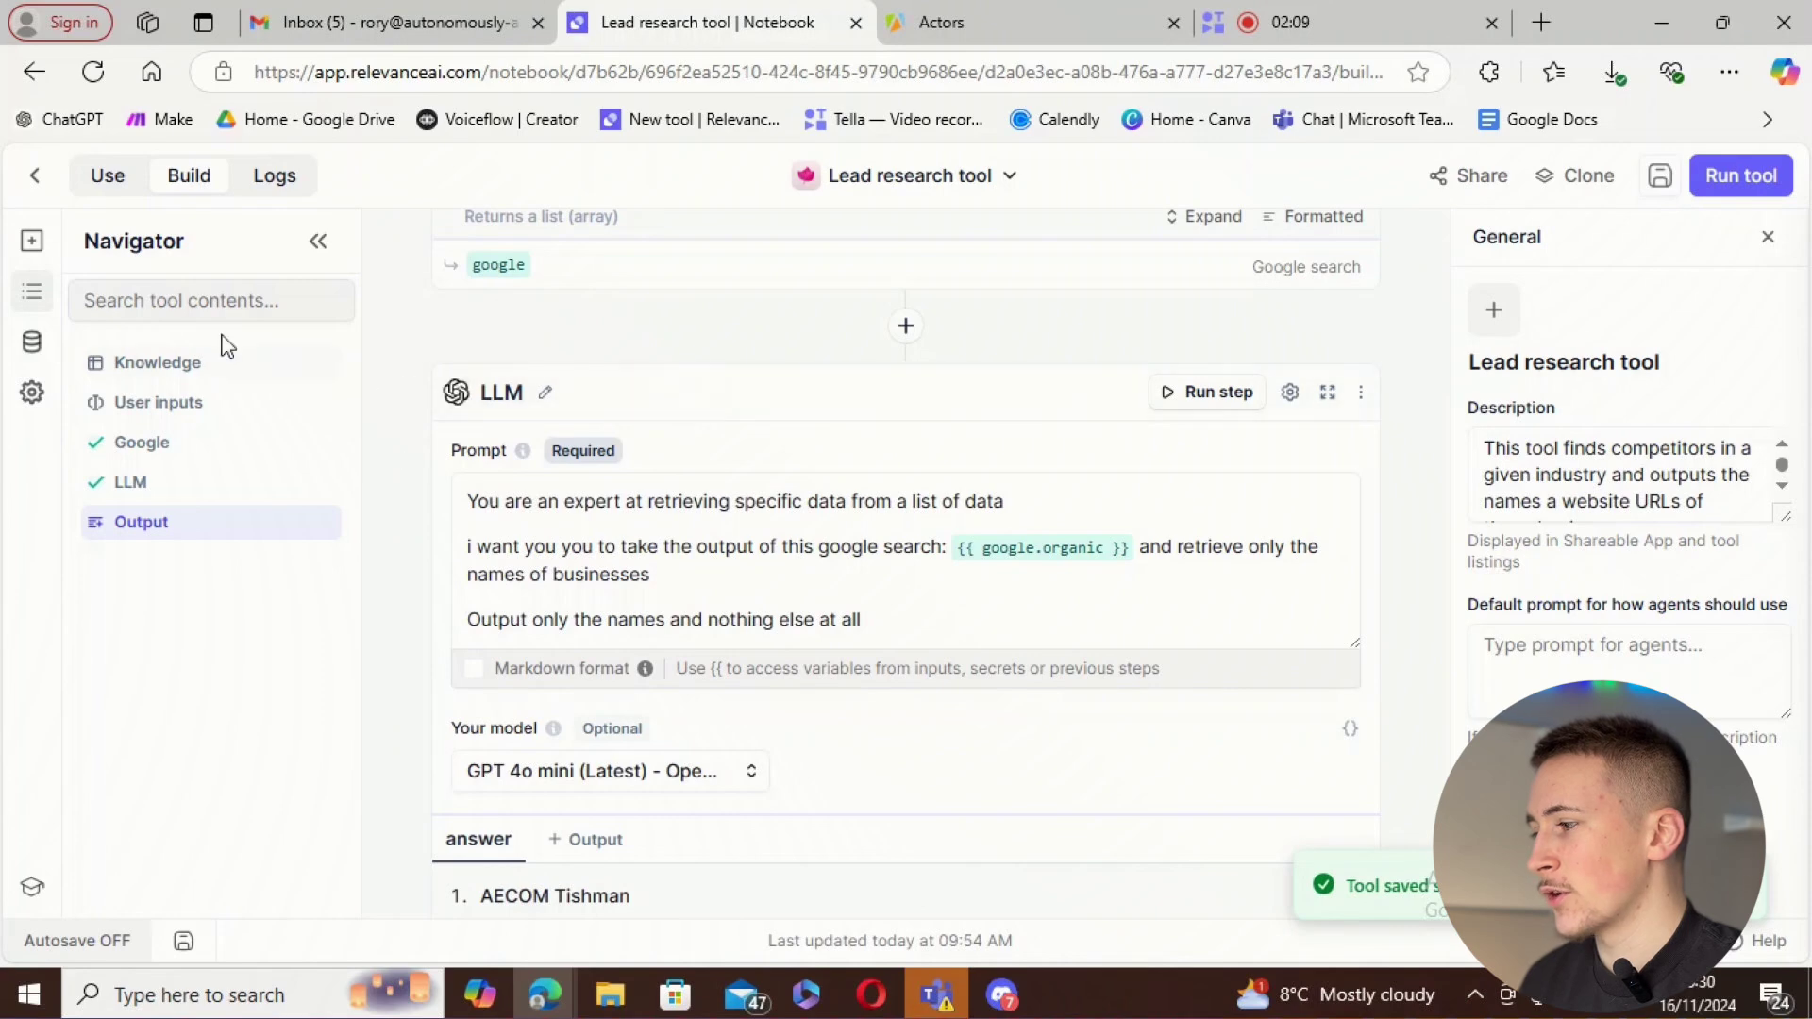
left_click(36, 179)
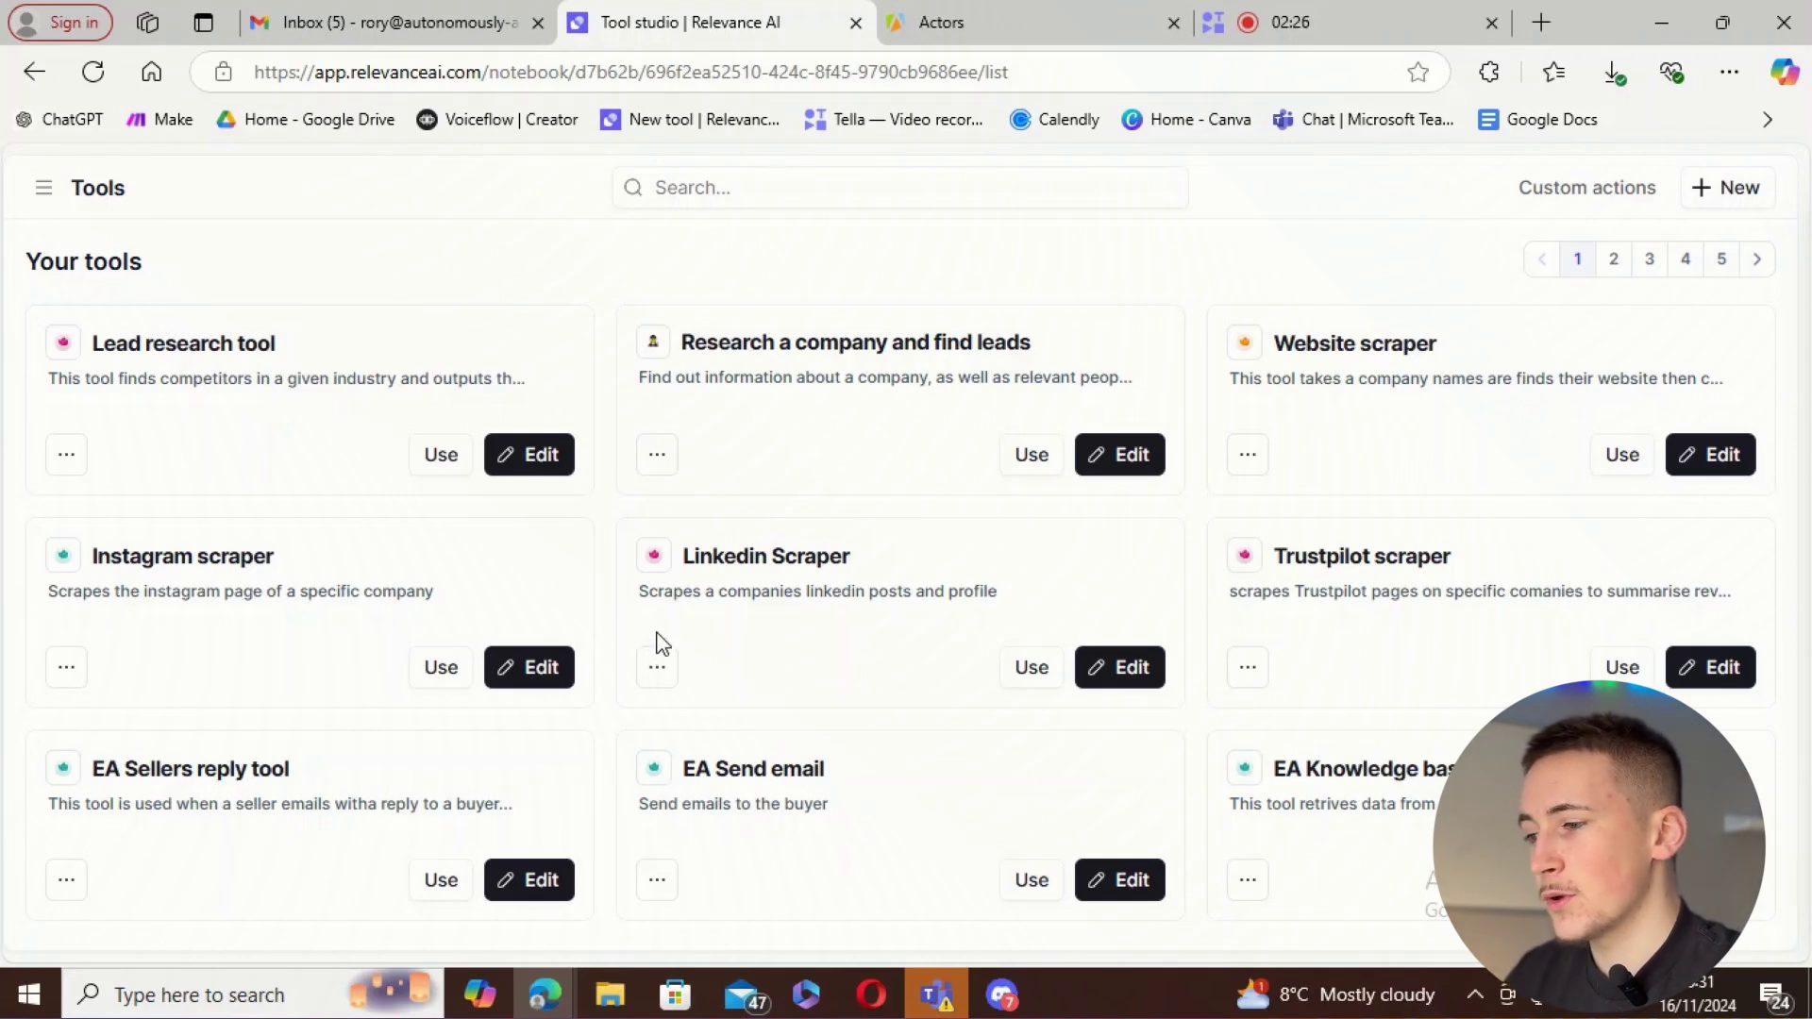
- Open the Website scraper tool for editing, review its Company name input and expand the Google step to see its search query
left_click(1728, 457)
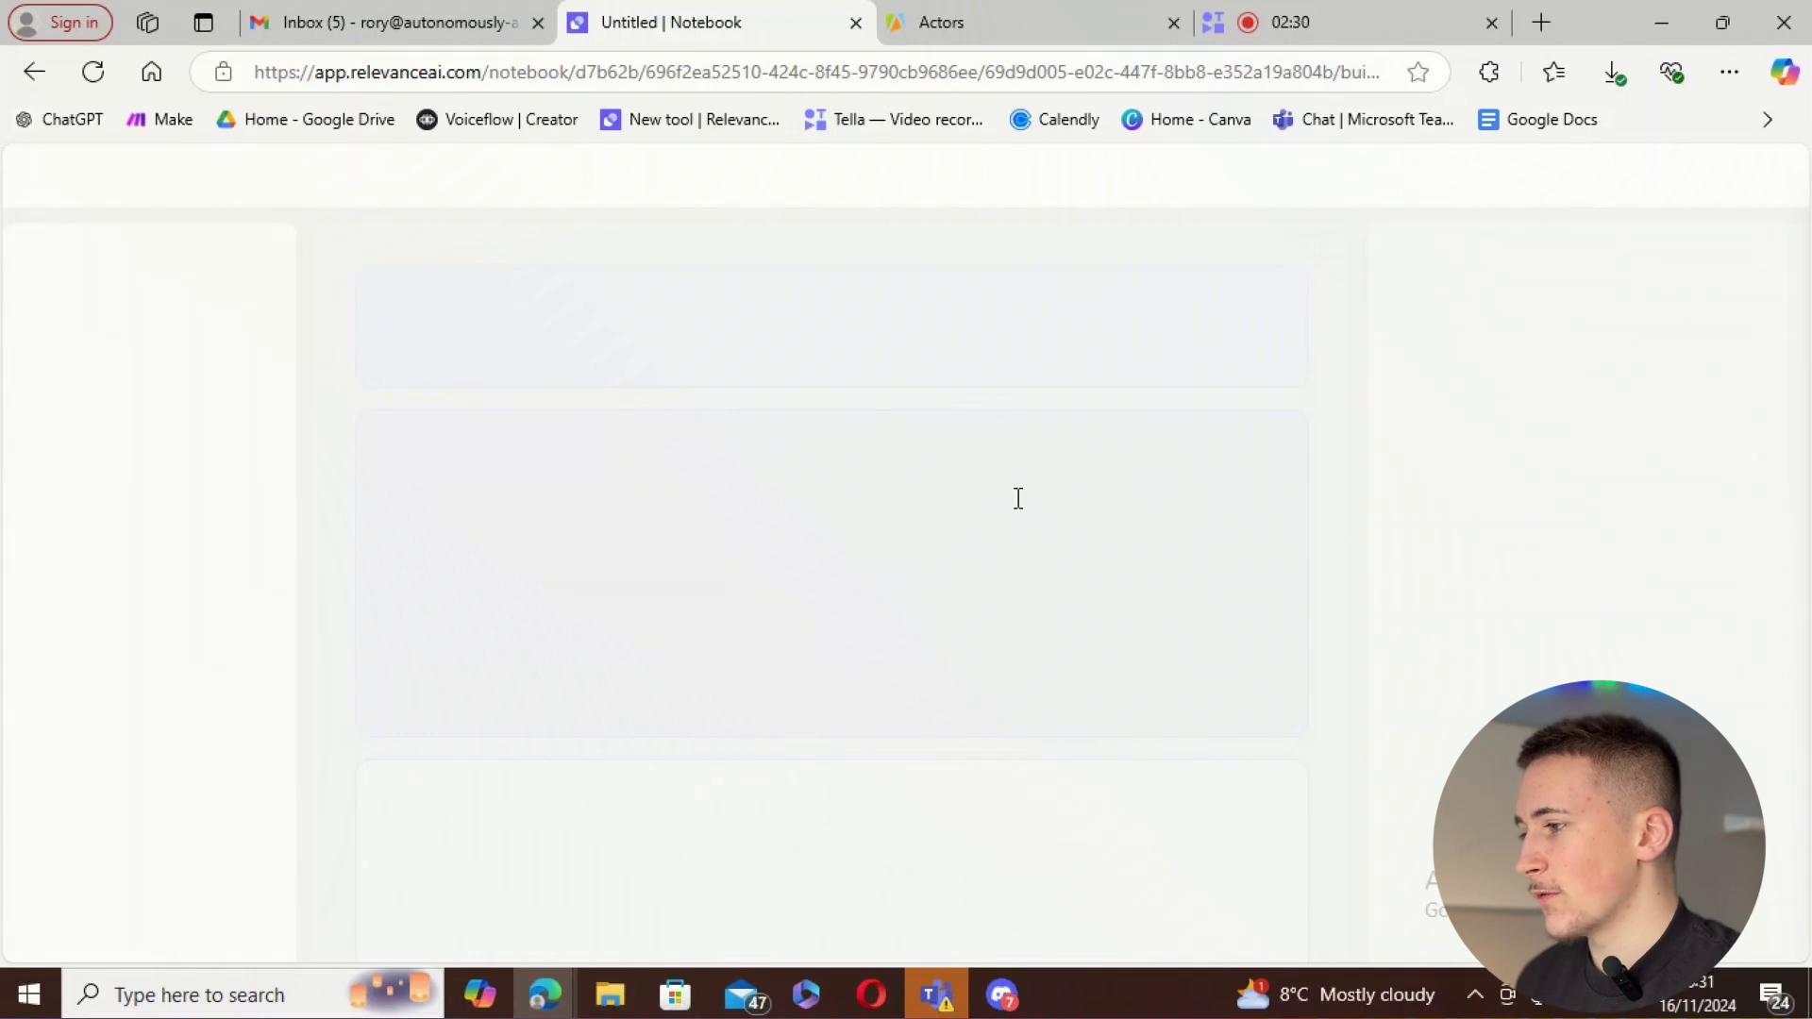
scroll(707, 495, "down", 3)
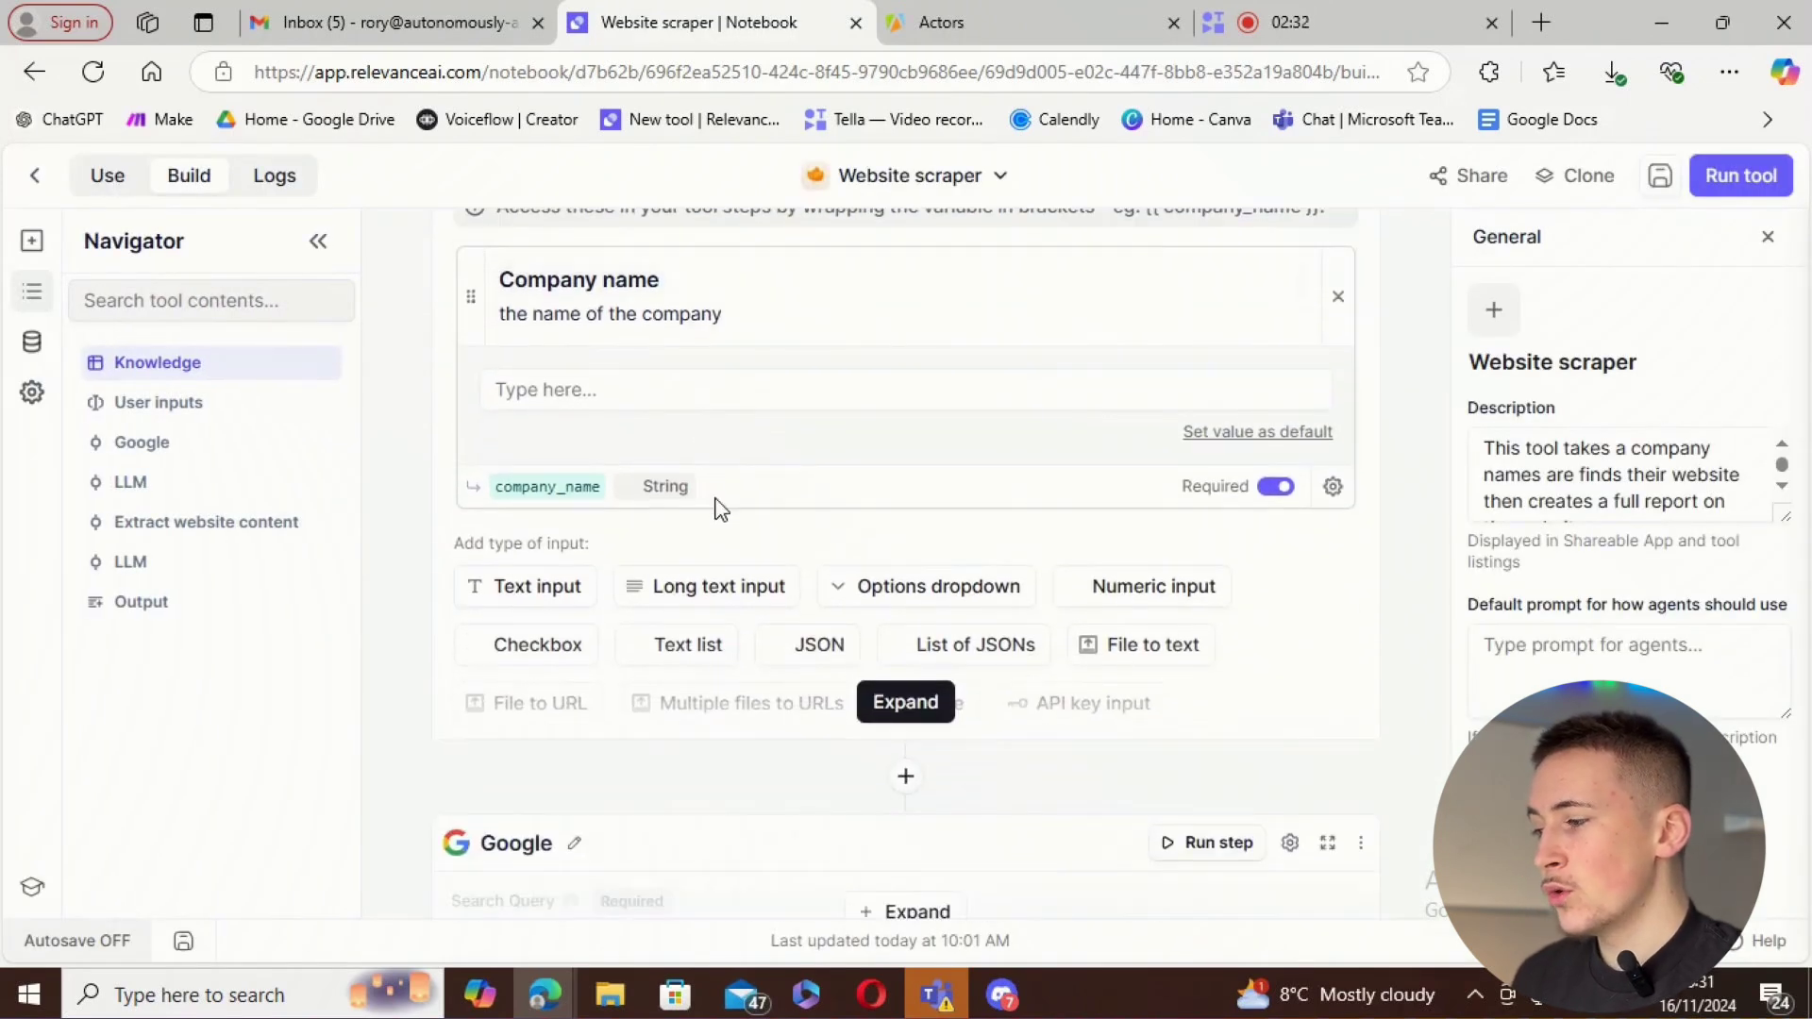
scroll(717, 505, "up", 1)
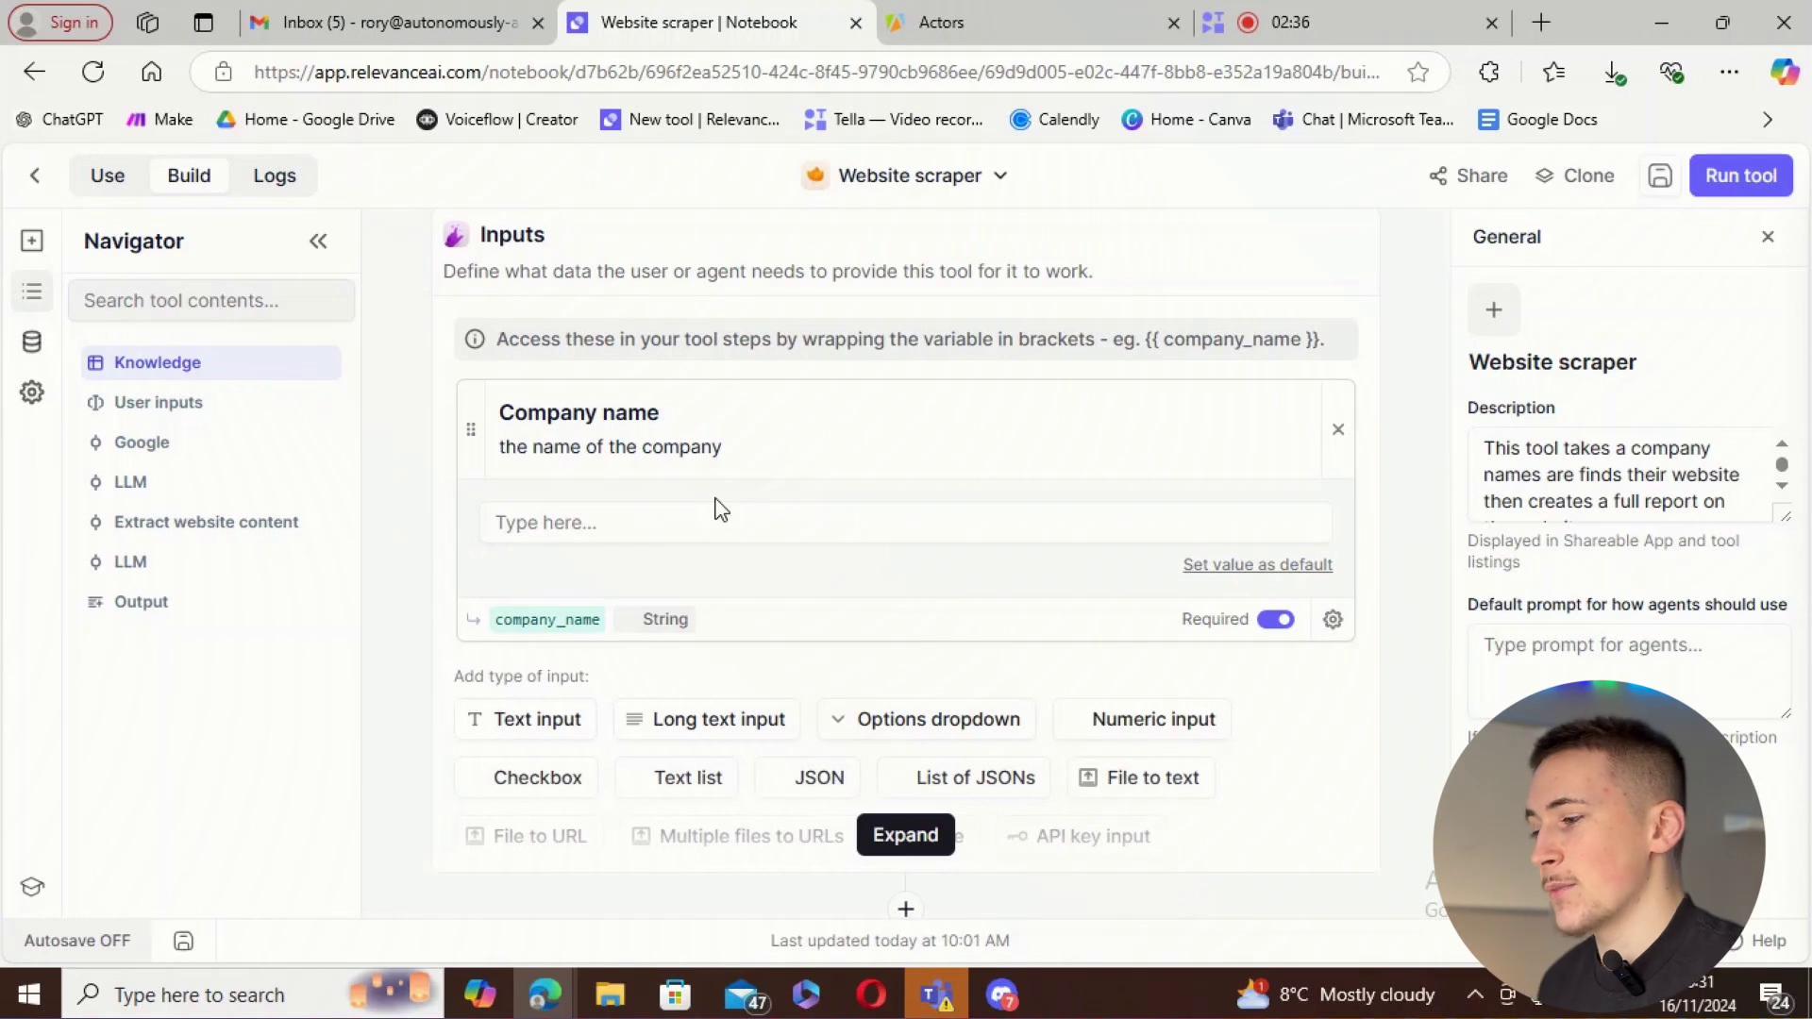
scroll(720, 510, "down", 3)
scroll(943, 756, "down", 1)
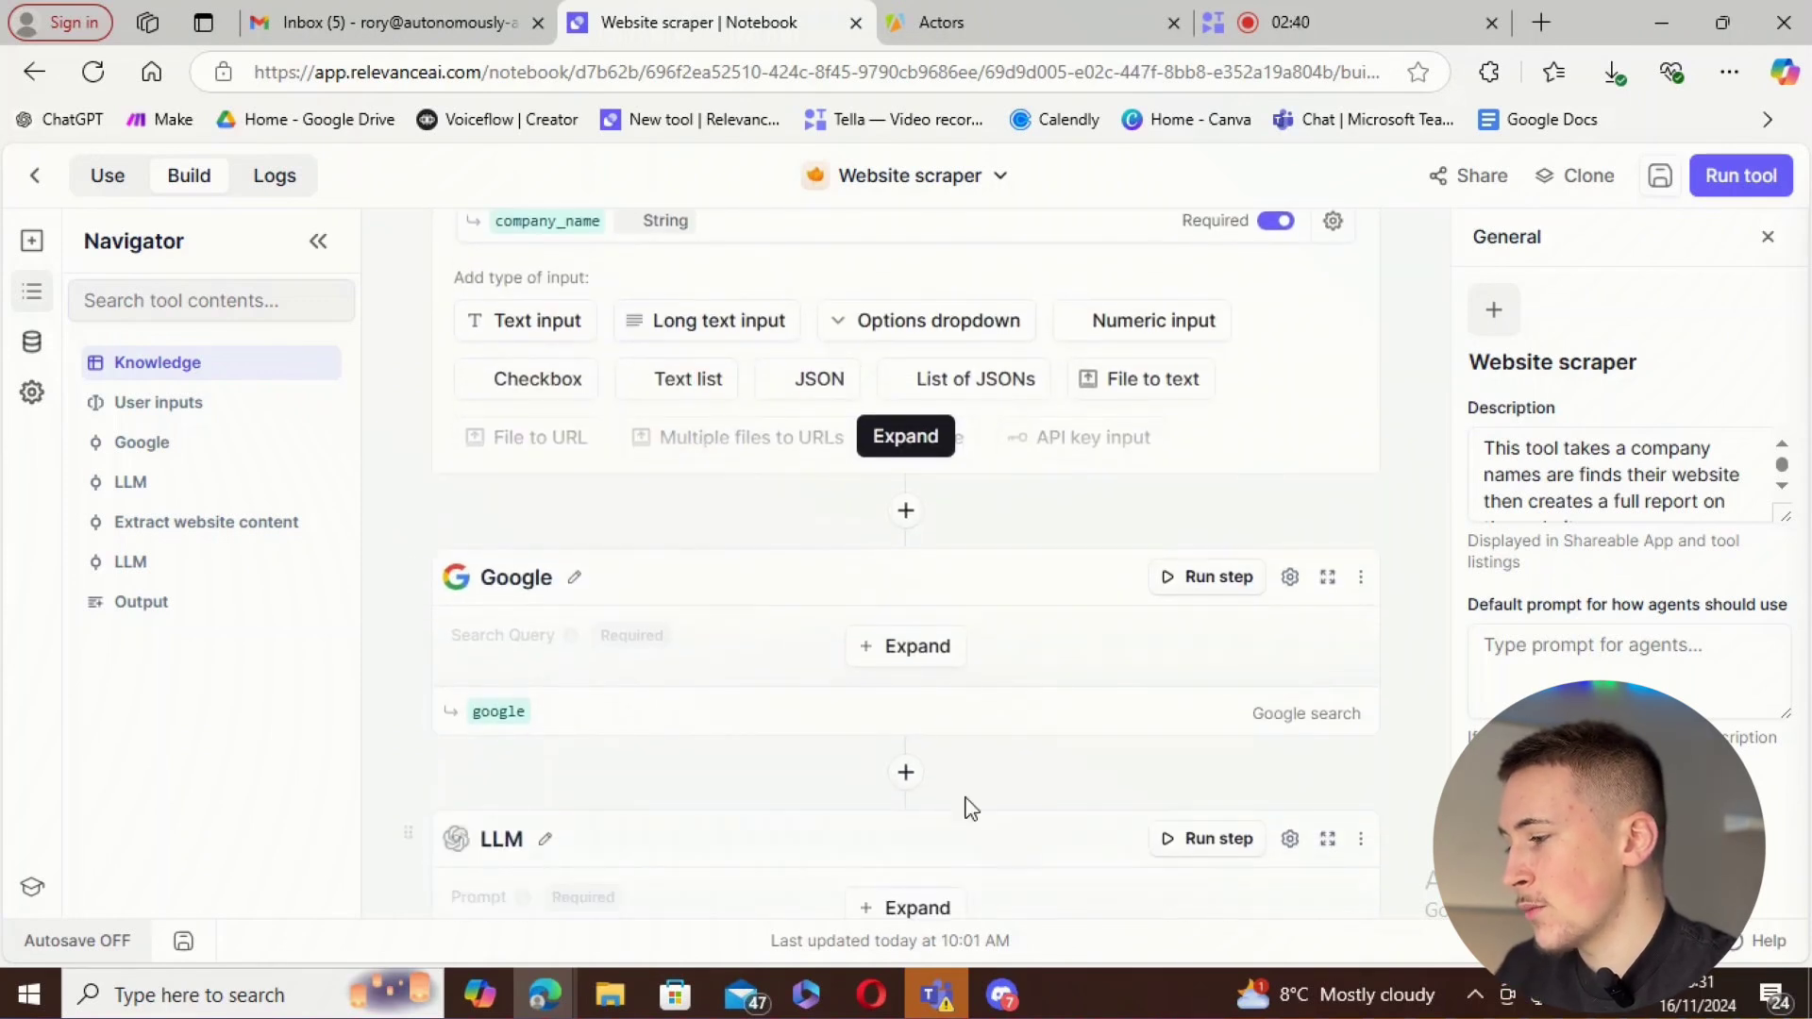
left_click(890, 648)
scroll(840, 585, "down", 2)
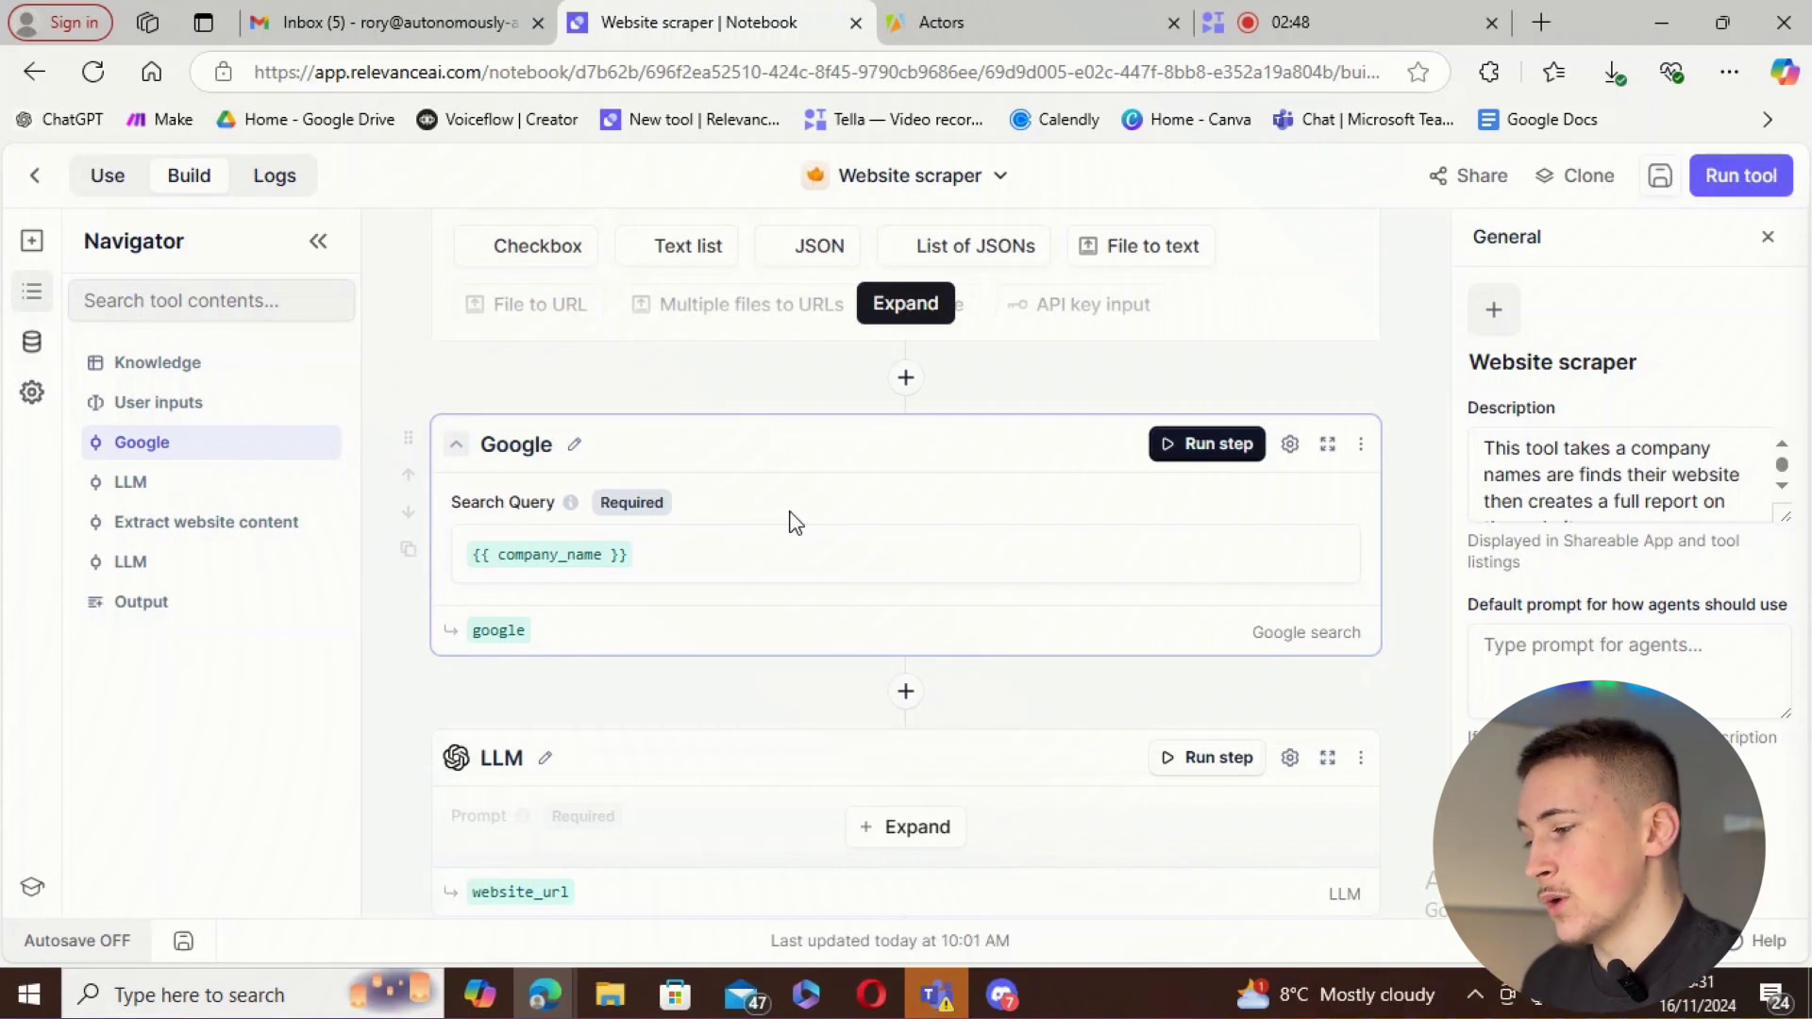
- Expand the LLM step after the Google search and examine how its prompt uses the company name and search data
scroll(796, 522, "down", 2)
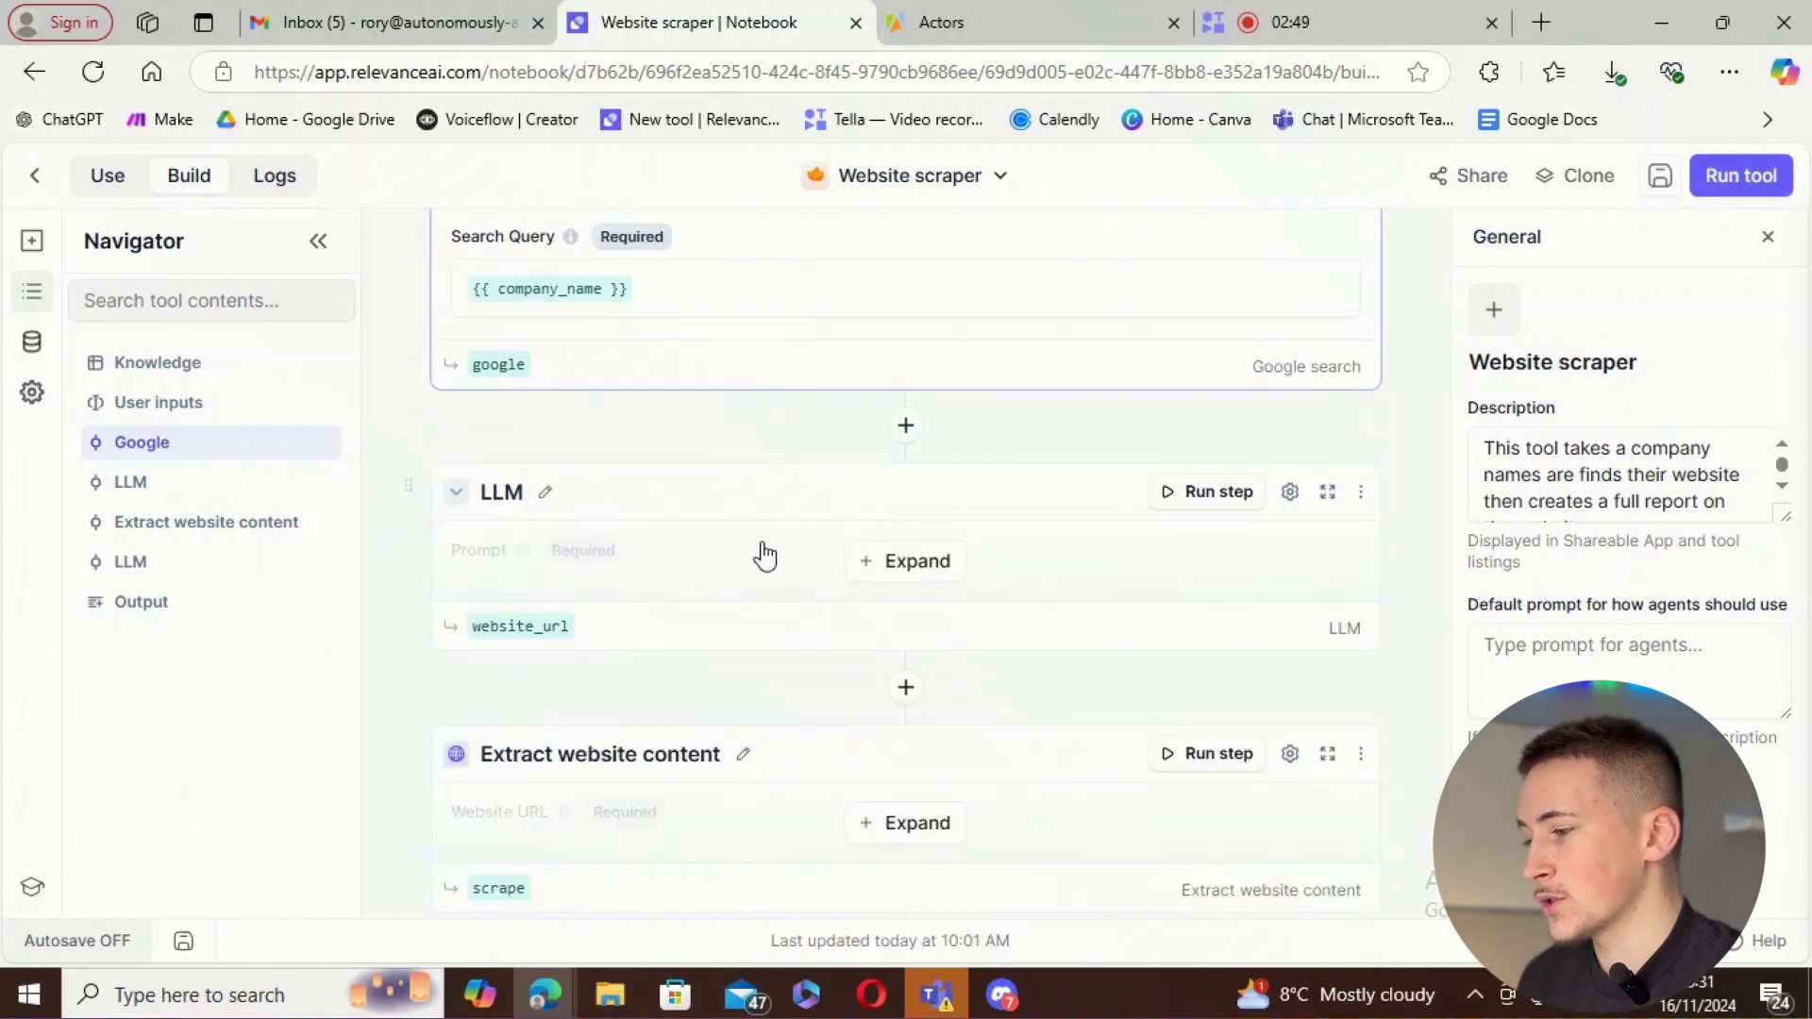
left_click(898, 566)
scroll(711, 601, "up", 2)
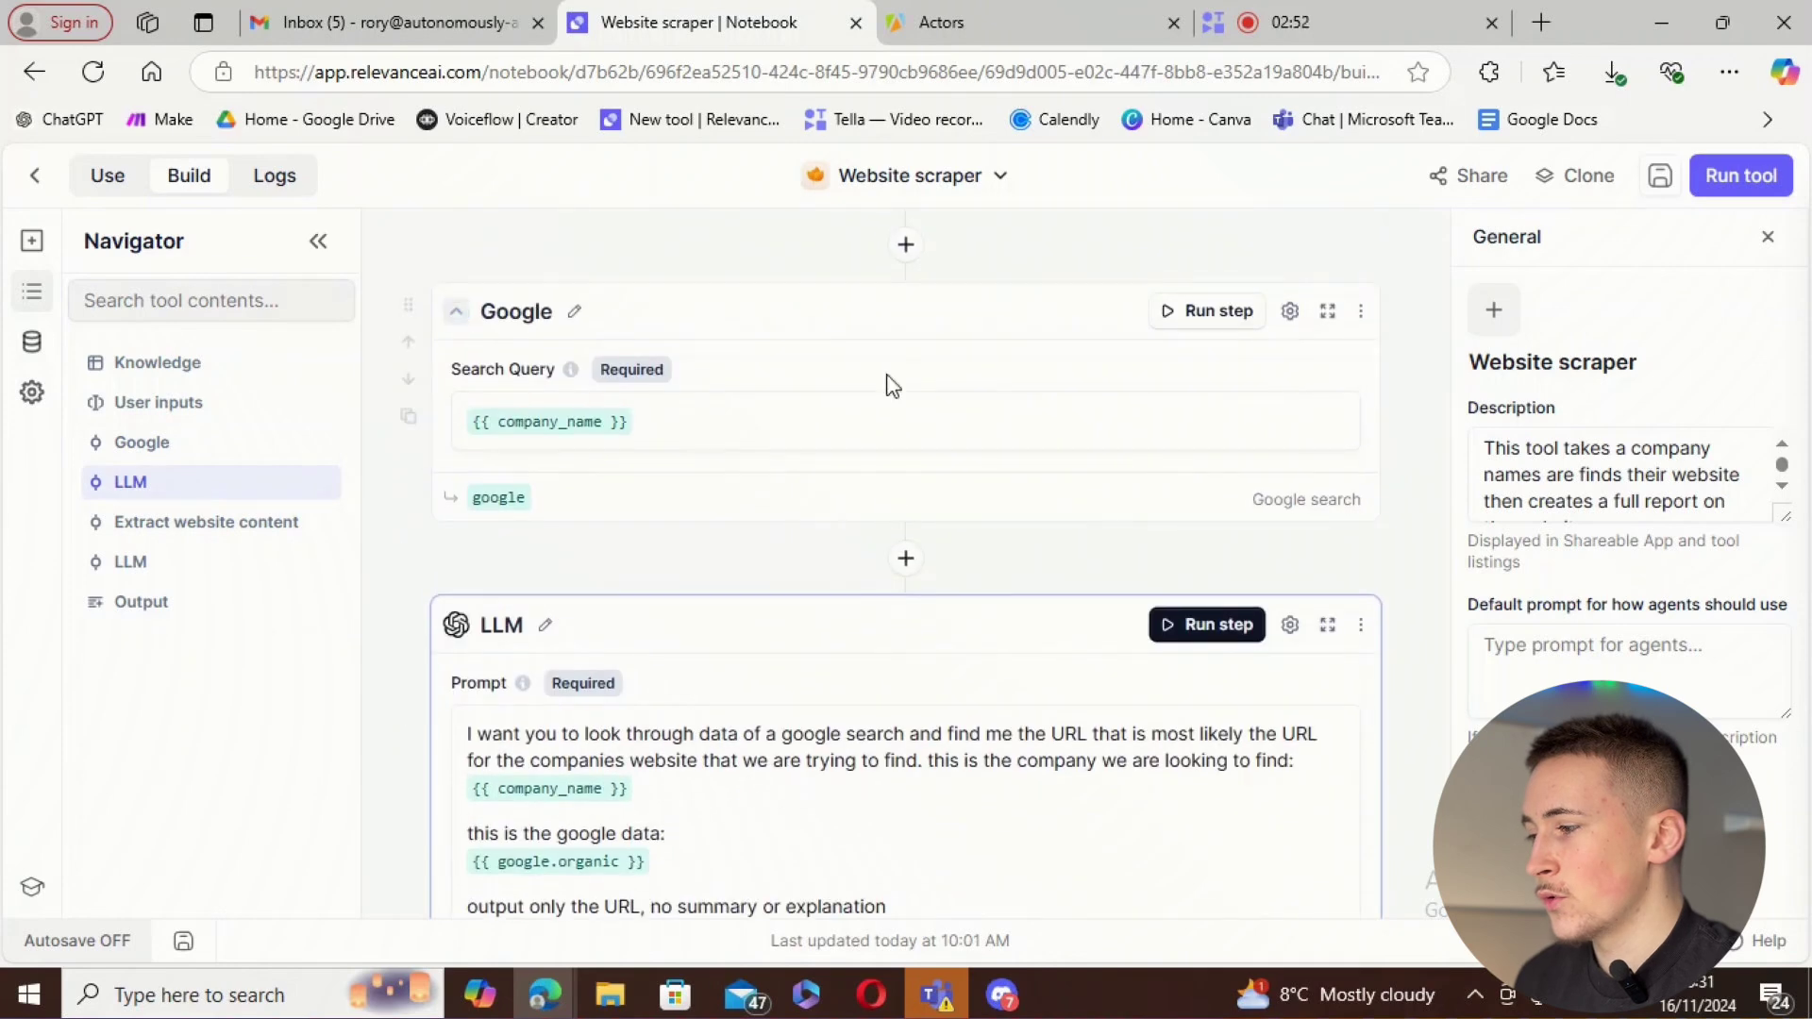
scroll(886, 412, "down", 1)
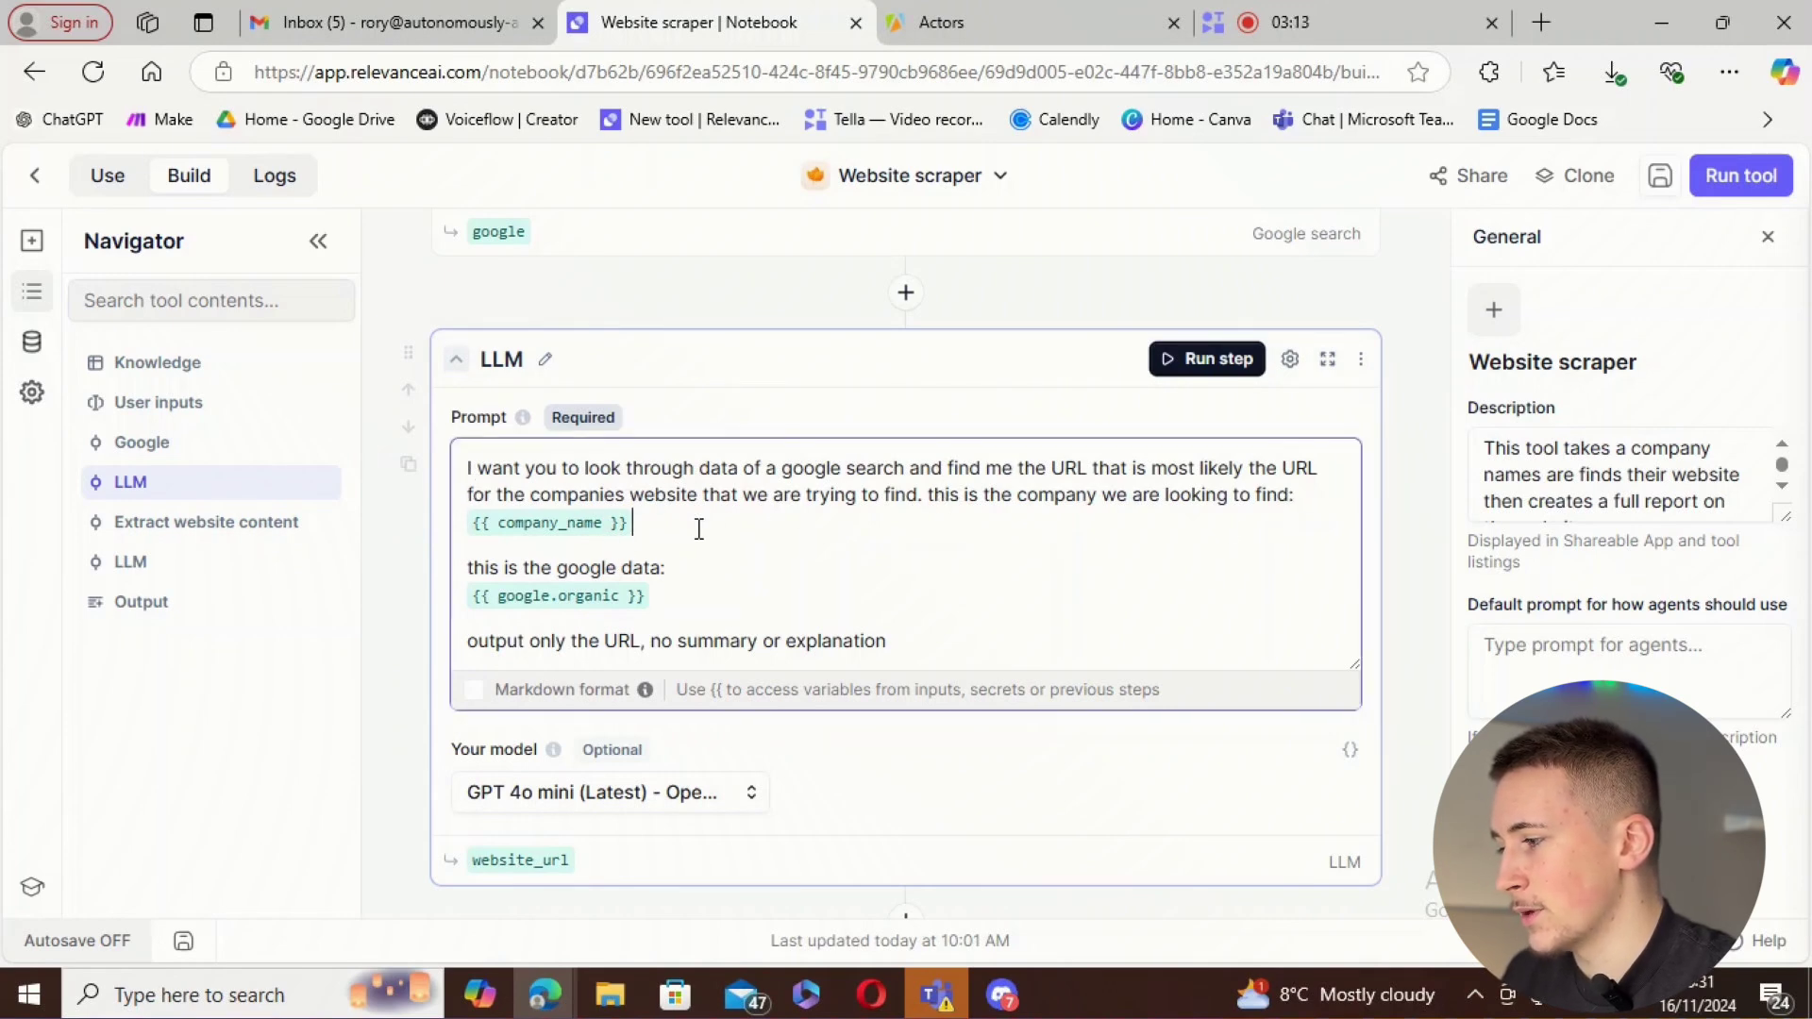
scroll(698, 548, "up", 10)
scroll(727, 530, "down", 10)
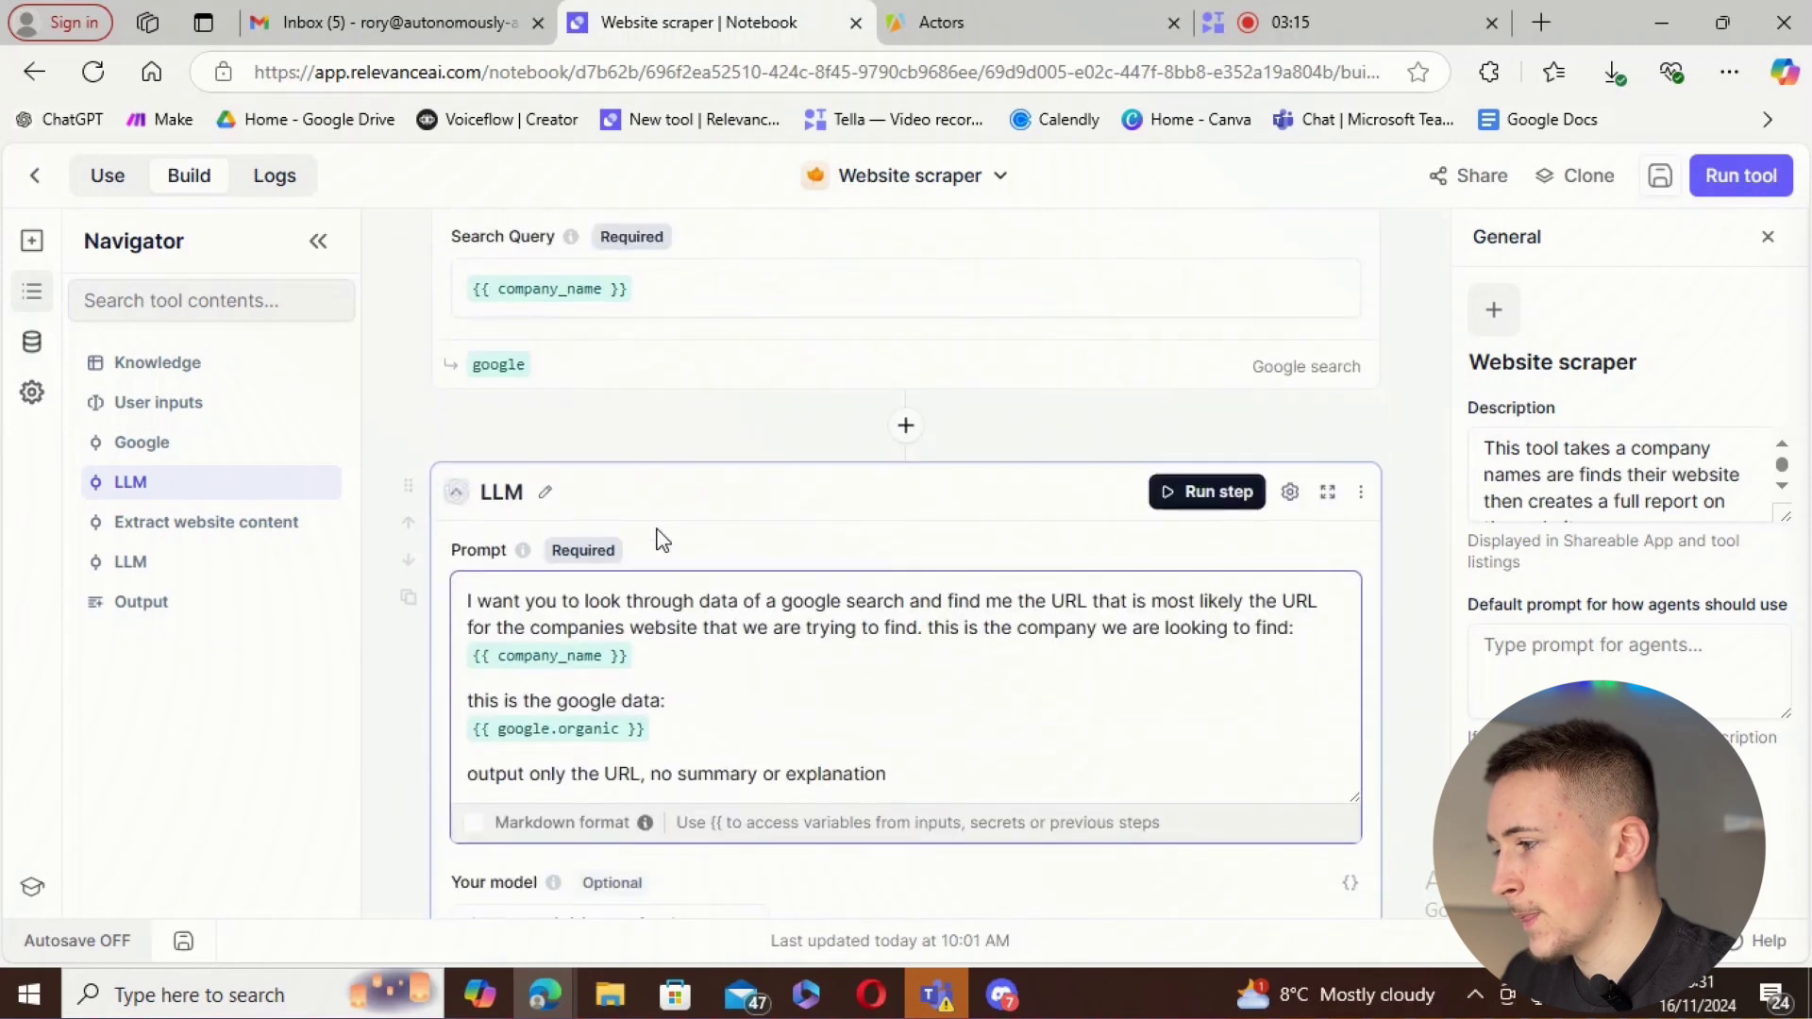
scroll(756, 451, "up", 1)
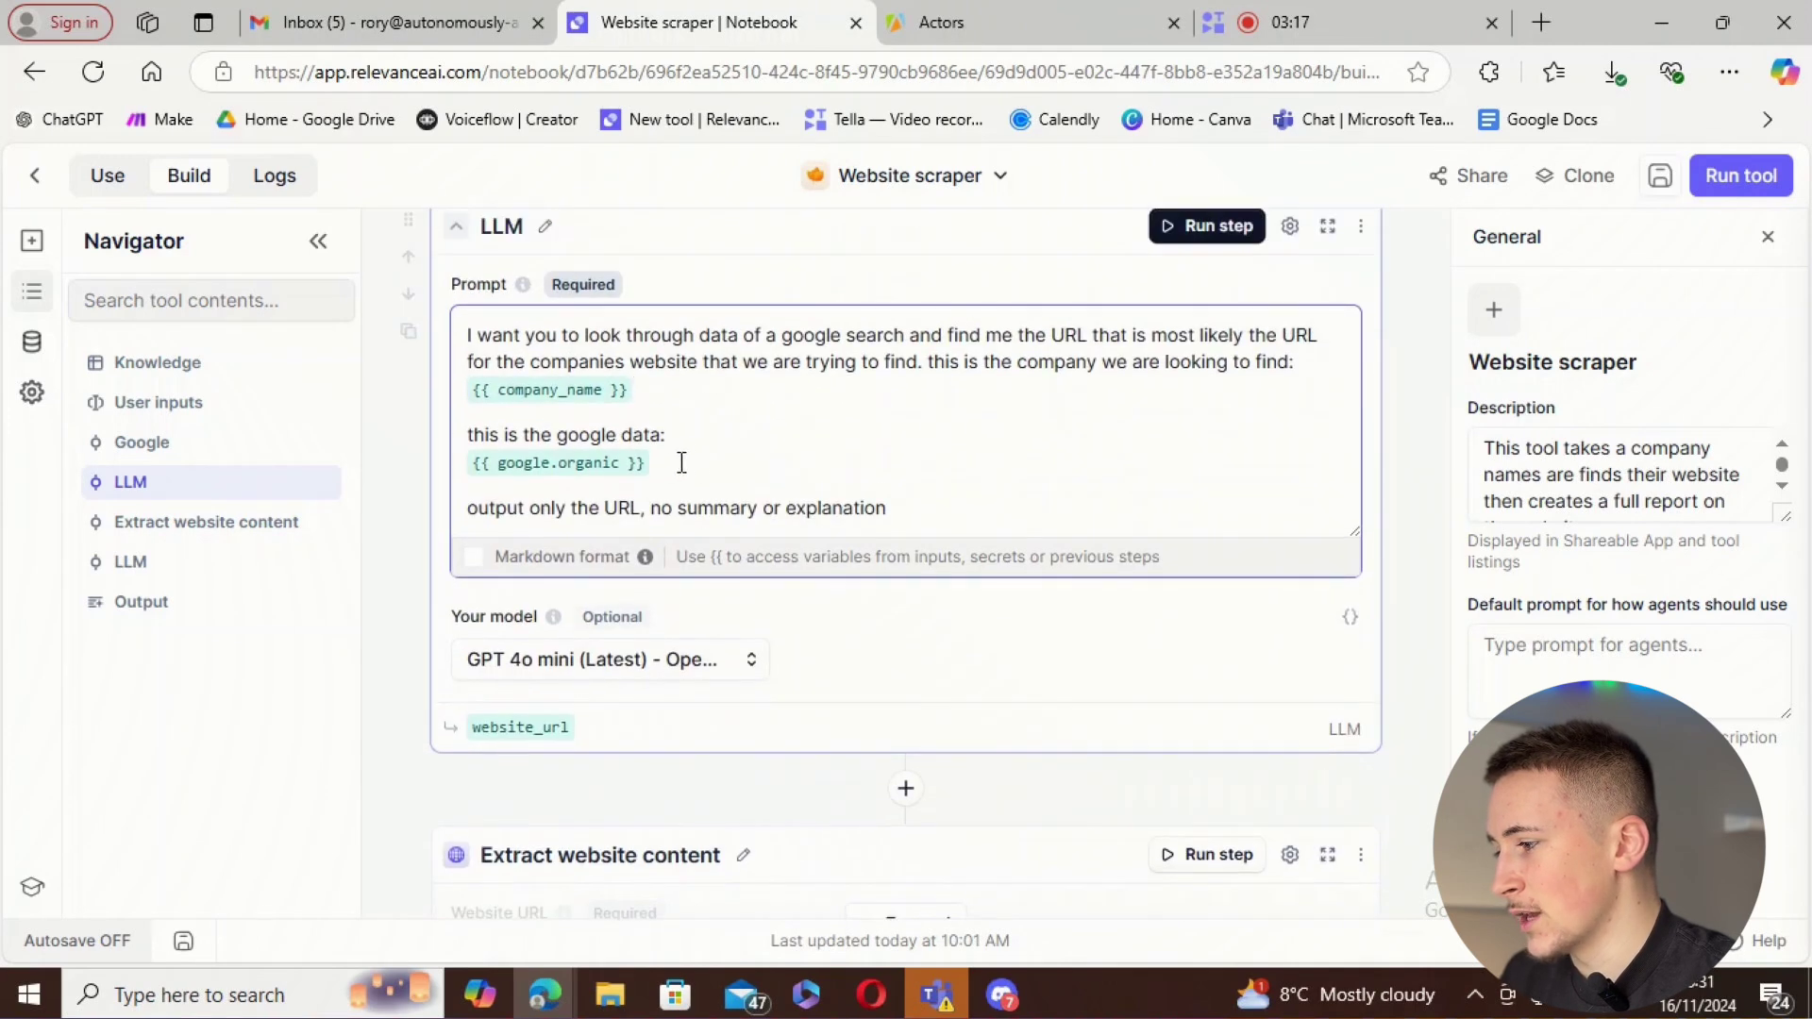
scroll(755, 477, "up", 5)
scroll(735, 521, "down", 4)
scroll(471, 552, "down", 1)
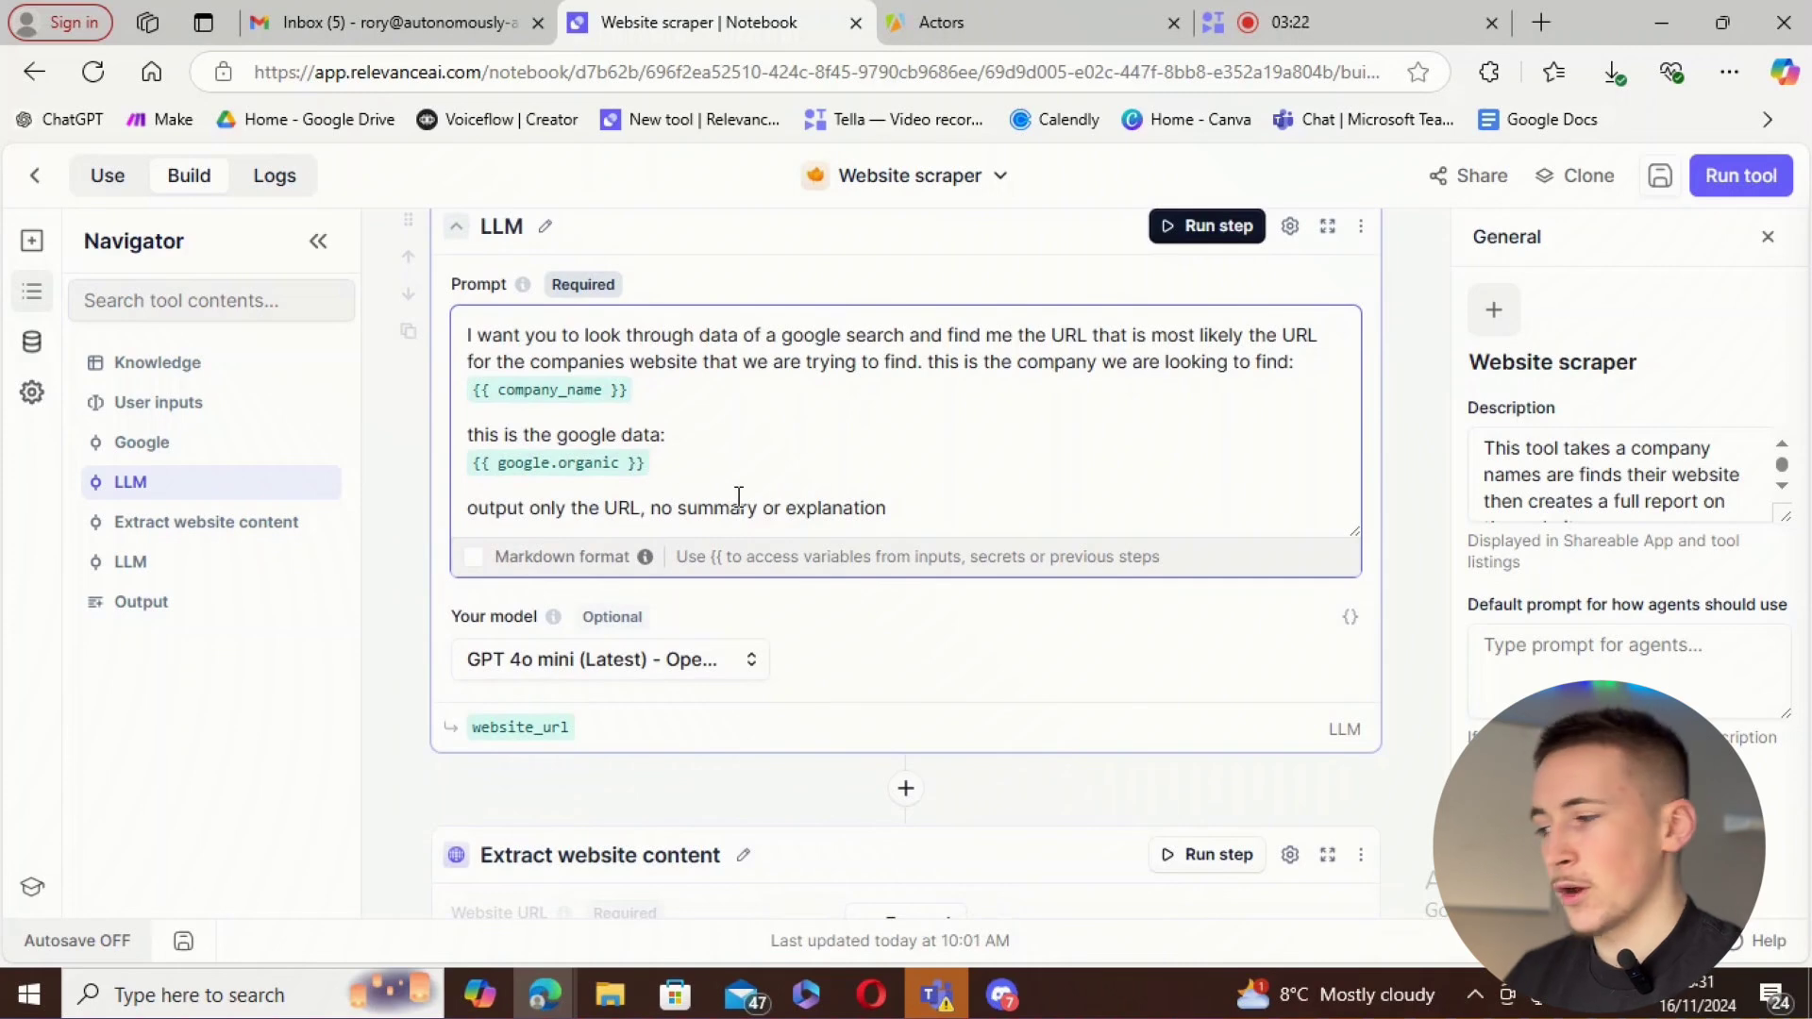
- Expand the Extract website content step and inspect its Website URL variable and extraction method
scroll(718, 491, "down", 4)
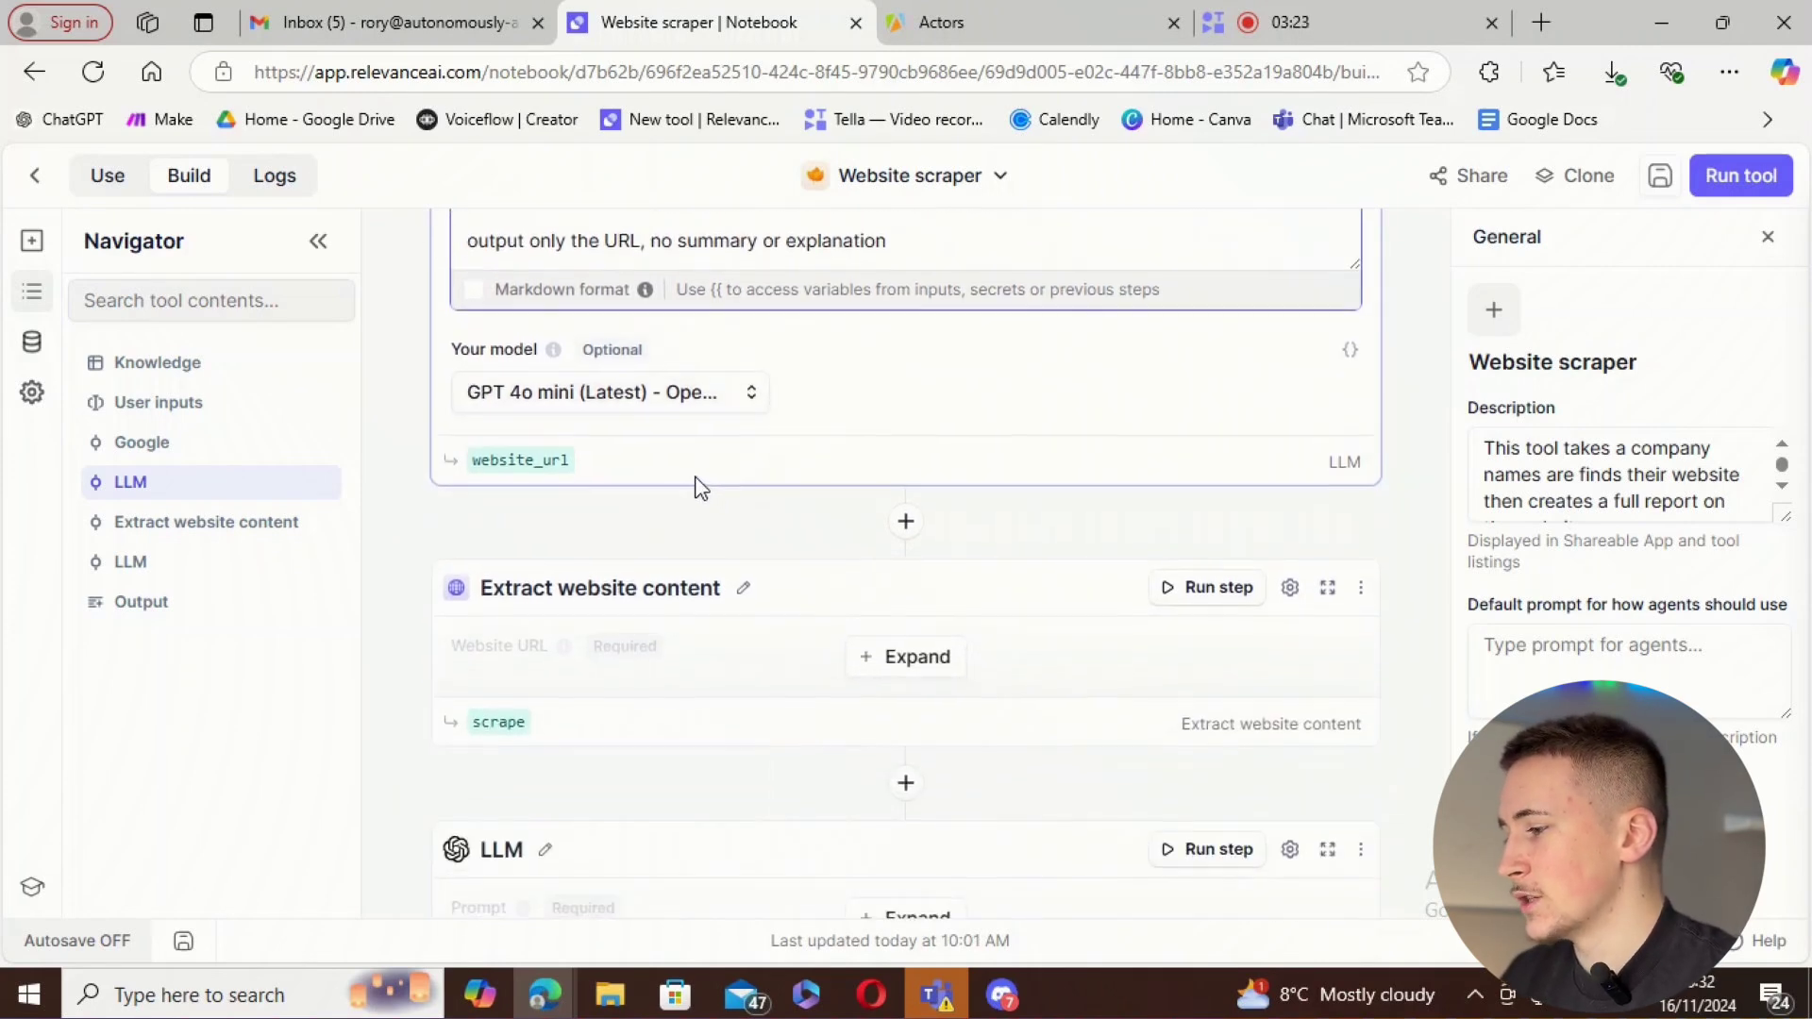
left_click(904, 524)
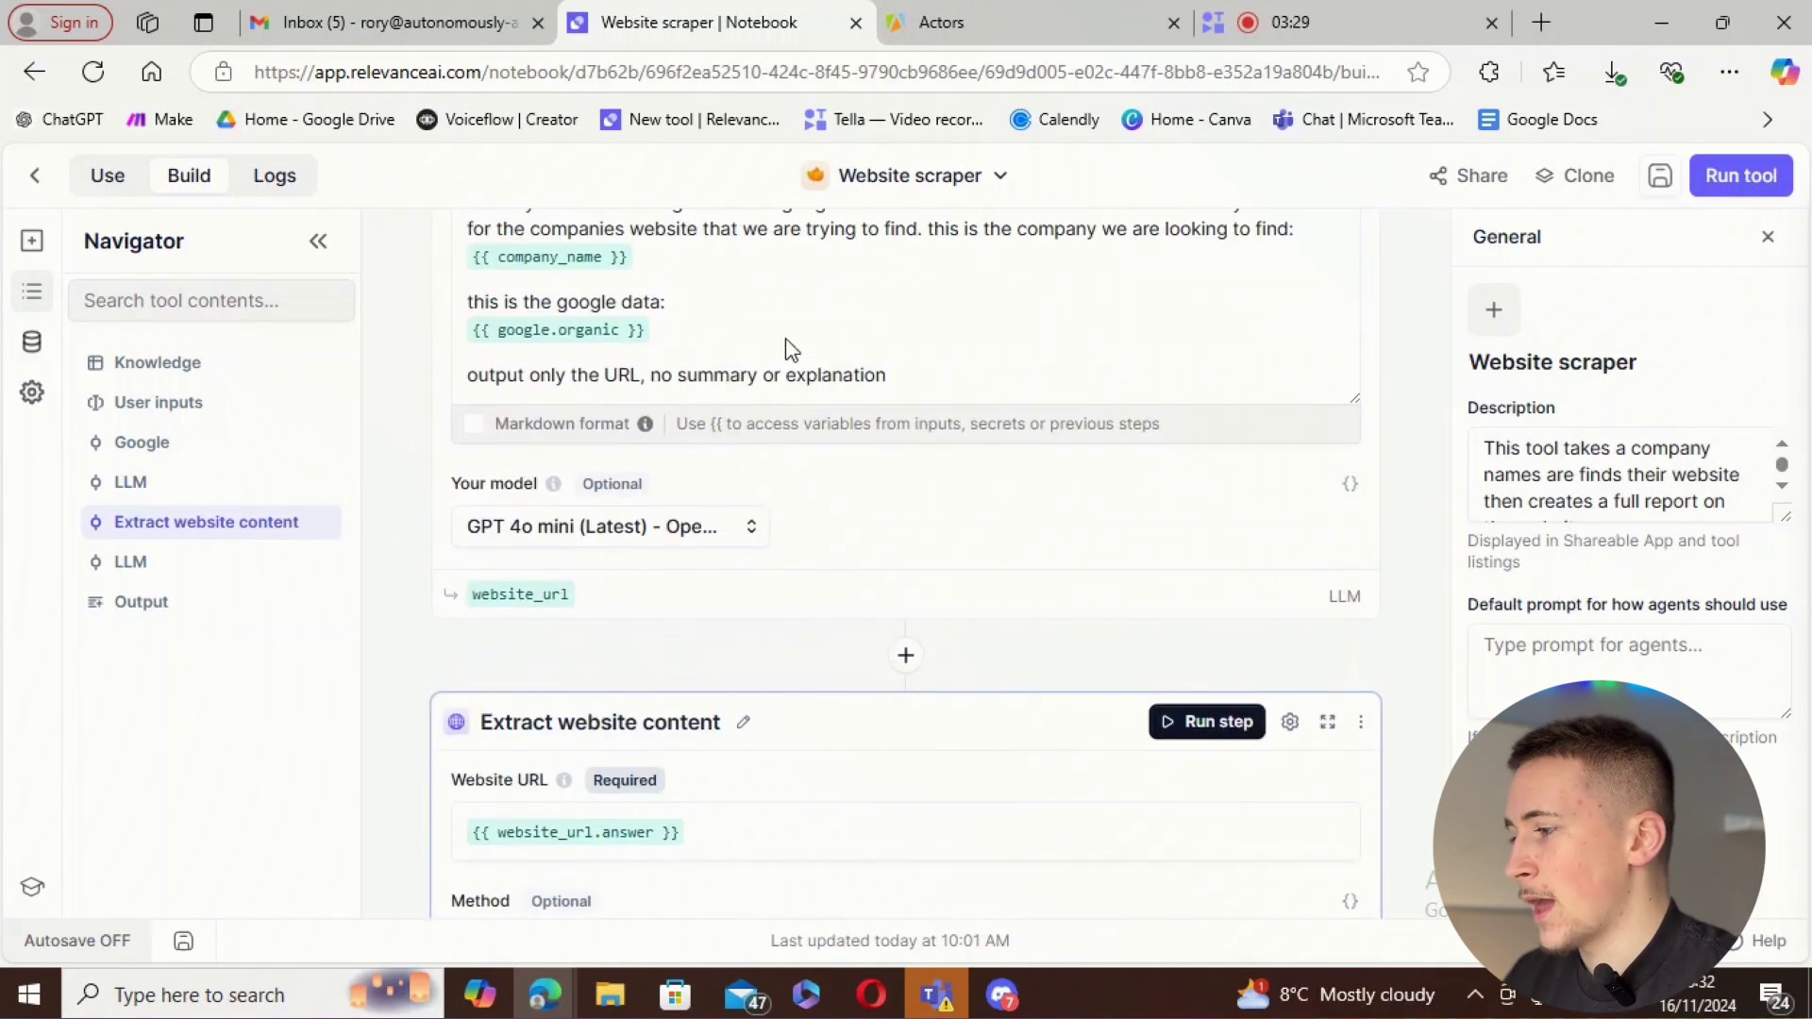
scroll(769, 405, "up", 2)
scroll(745, 421, "down", 3)
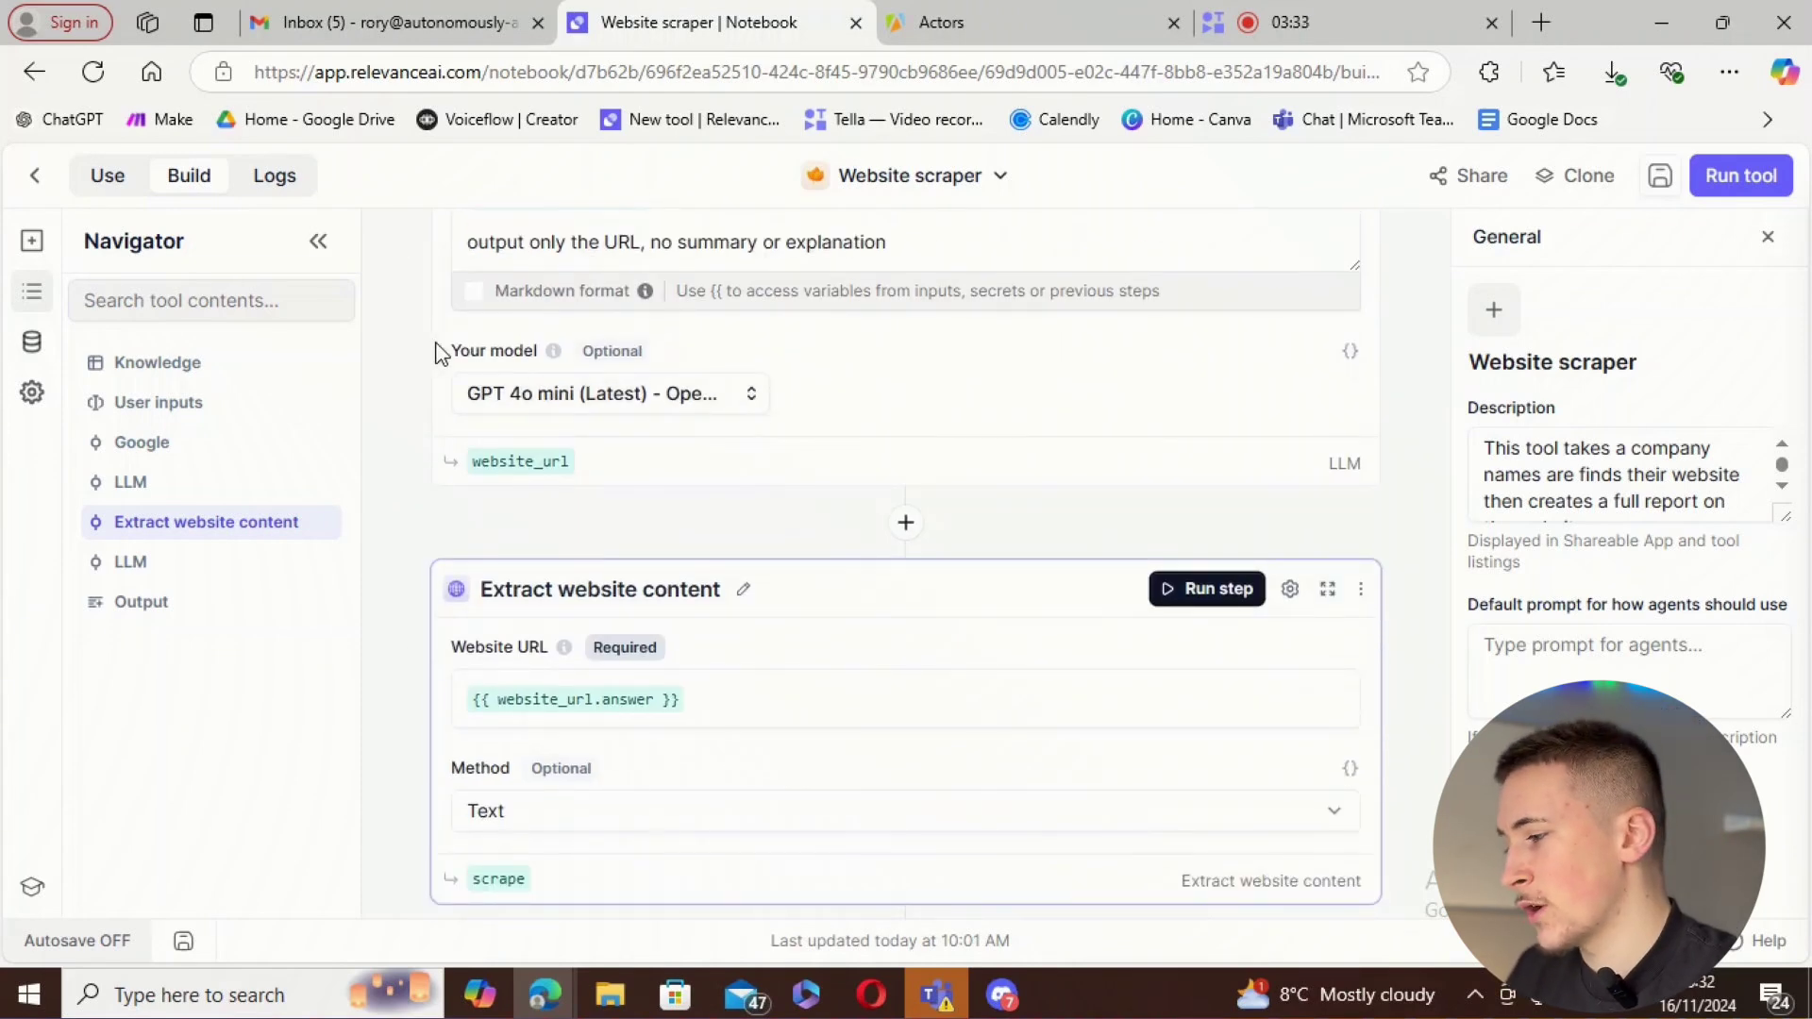
scroll(765, 573, "down", 1)
left_click(743, 573)
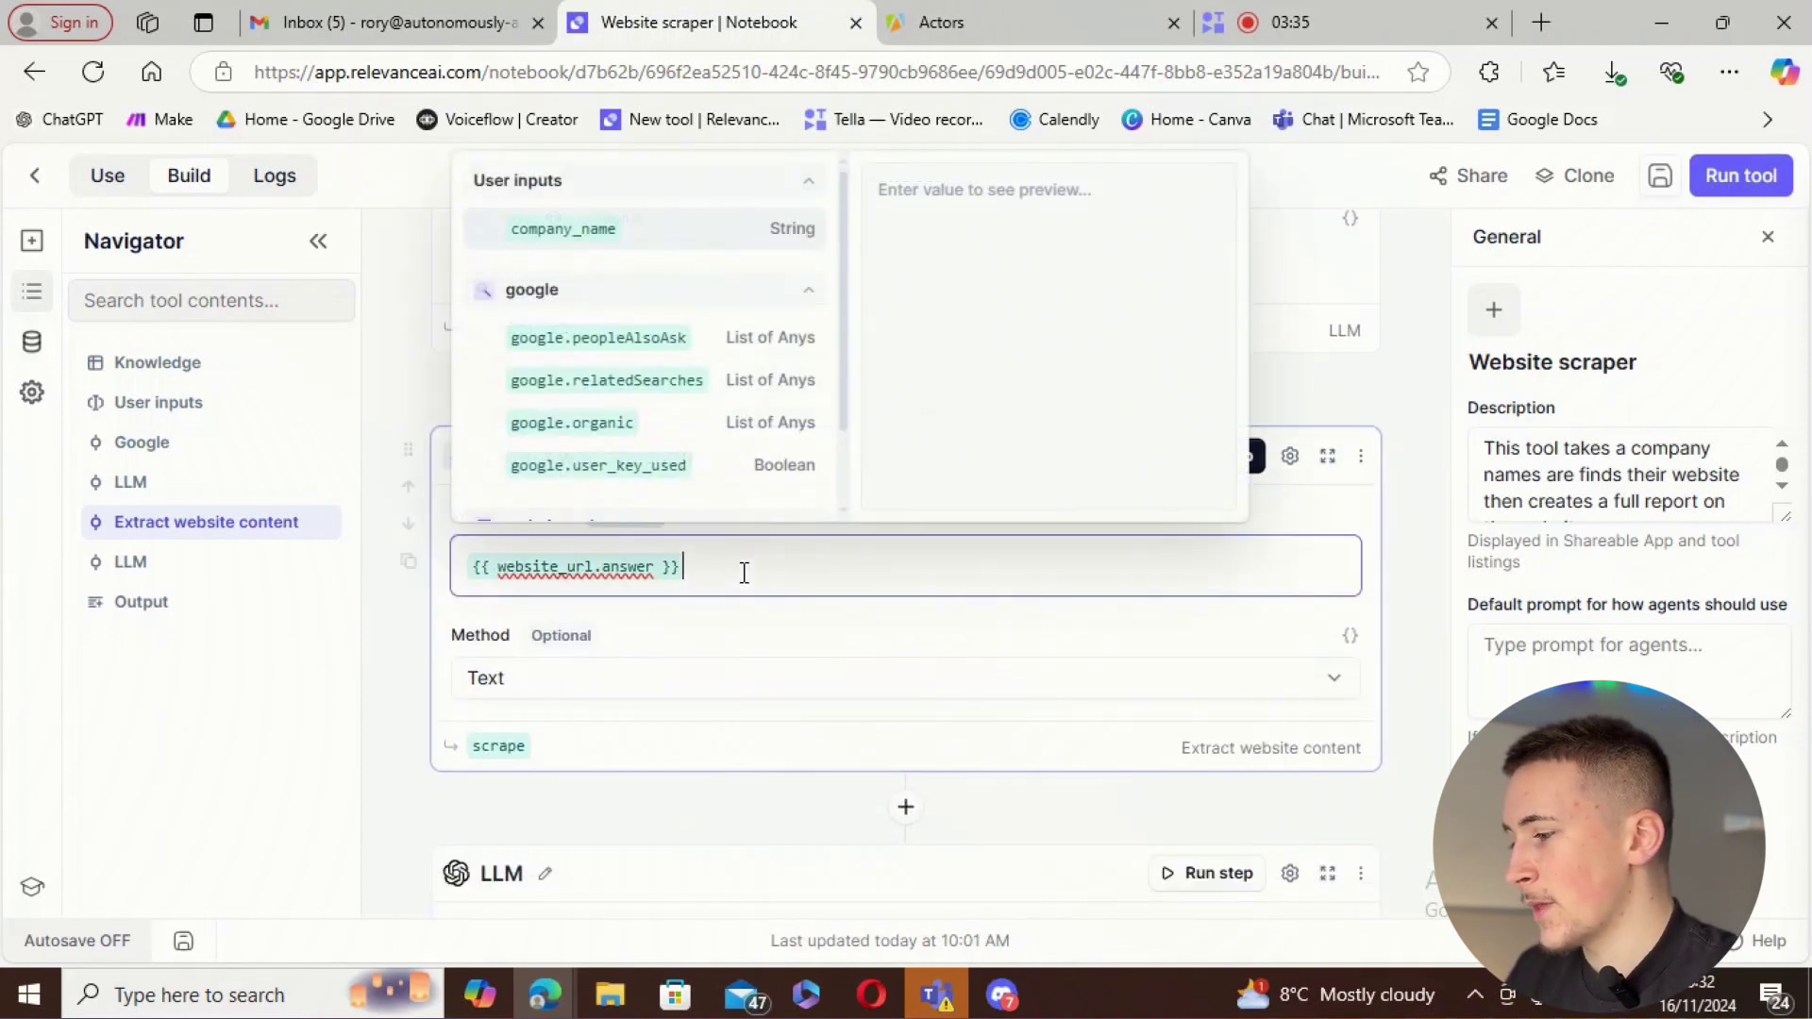
left_click(398, 615)
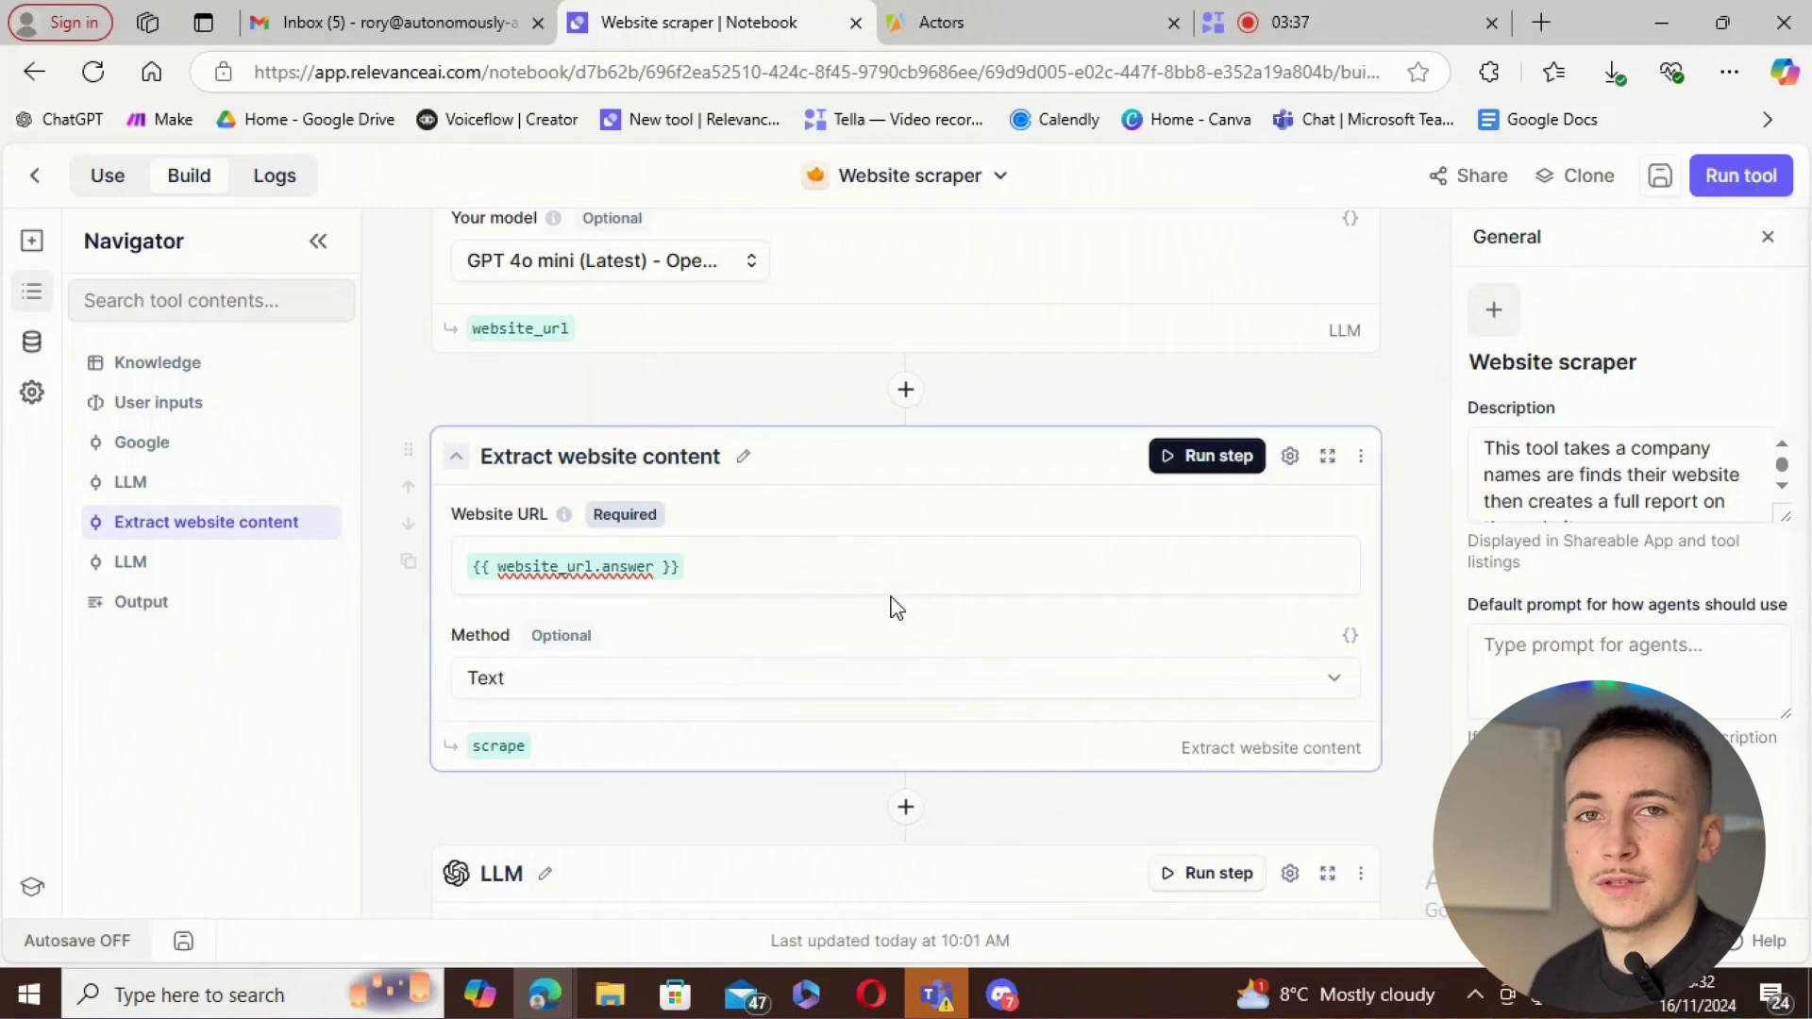
- Expand the final LLM step and read its website report prompt
scroll(897, 607, "down", 3)
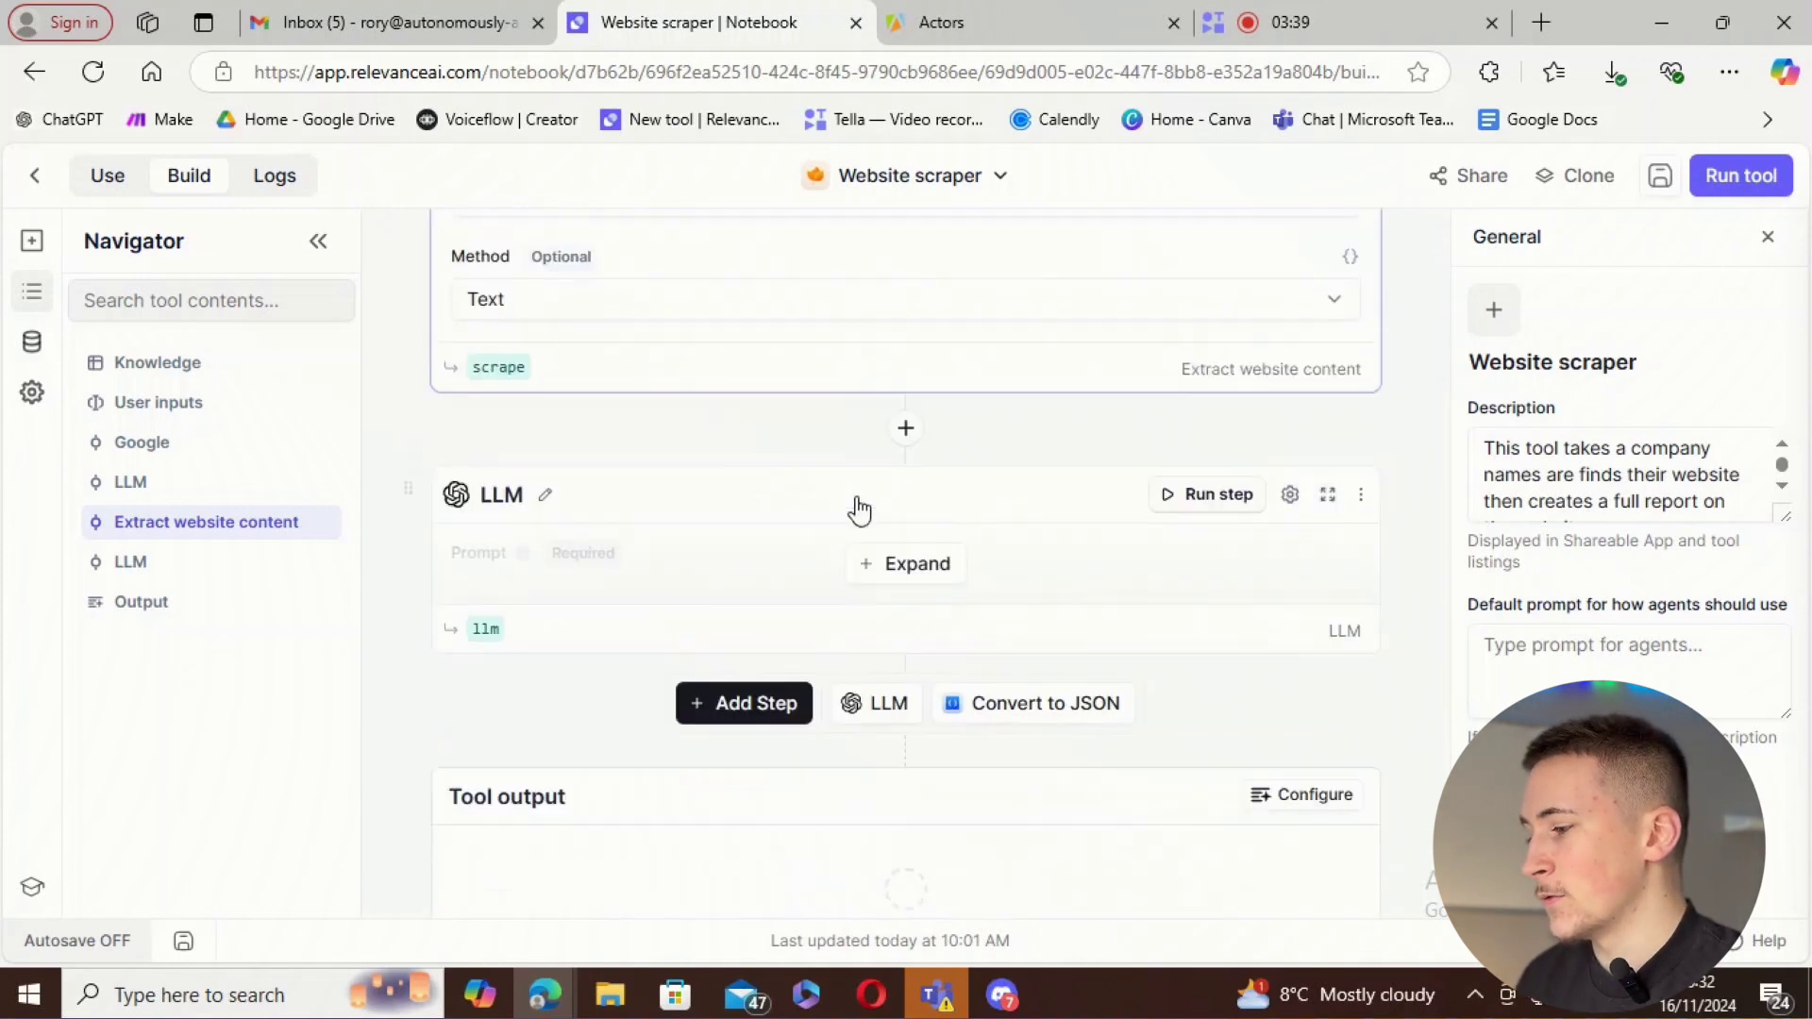
left_click(878, 548)
scroll(812, 565, "down", 1)
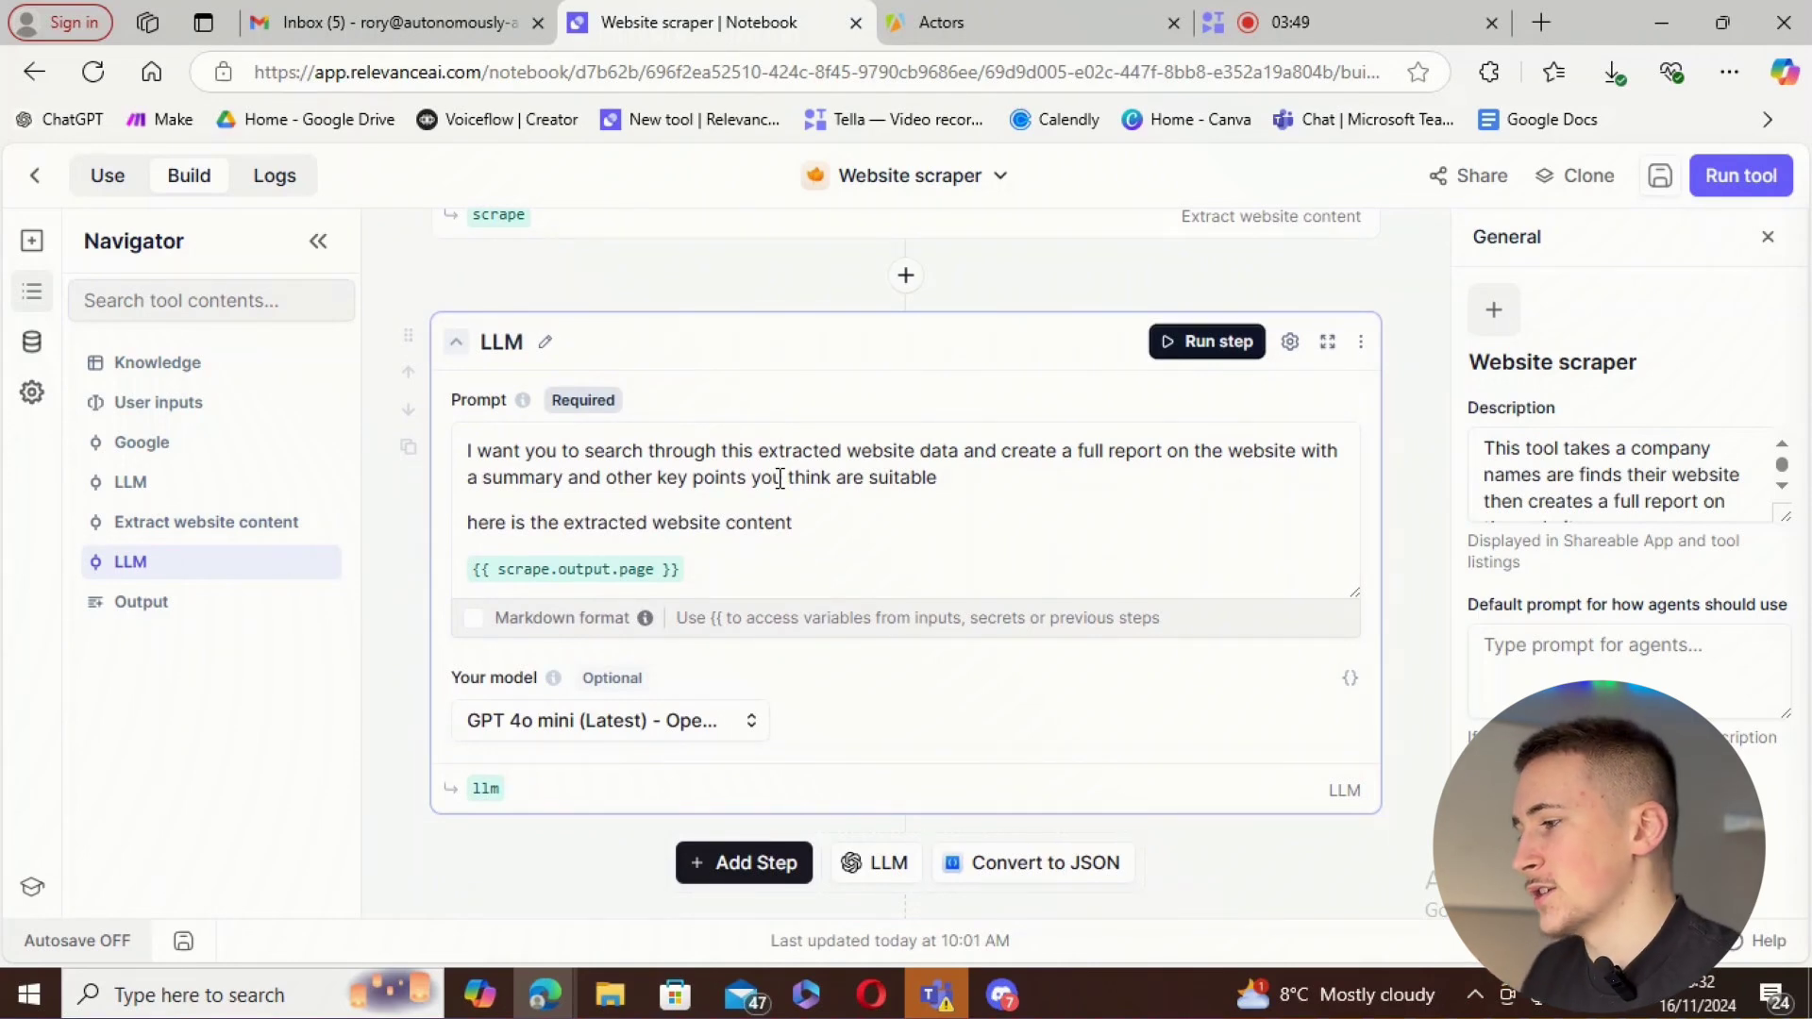
- Set the Company name input to gymshark and run the Website scraper tool
scroll(779, 479, "up", 15)
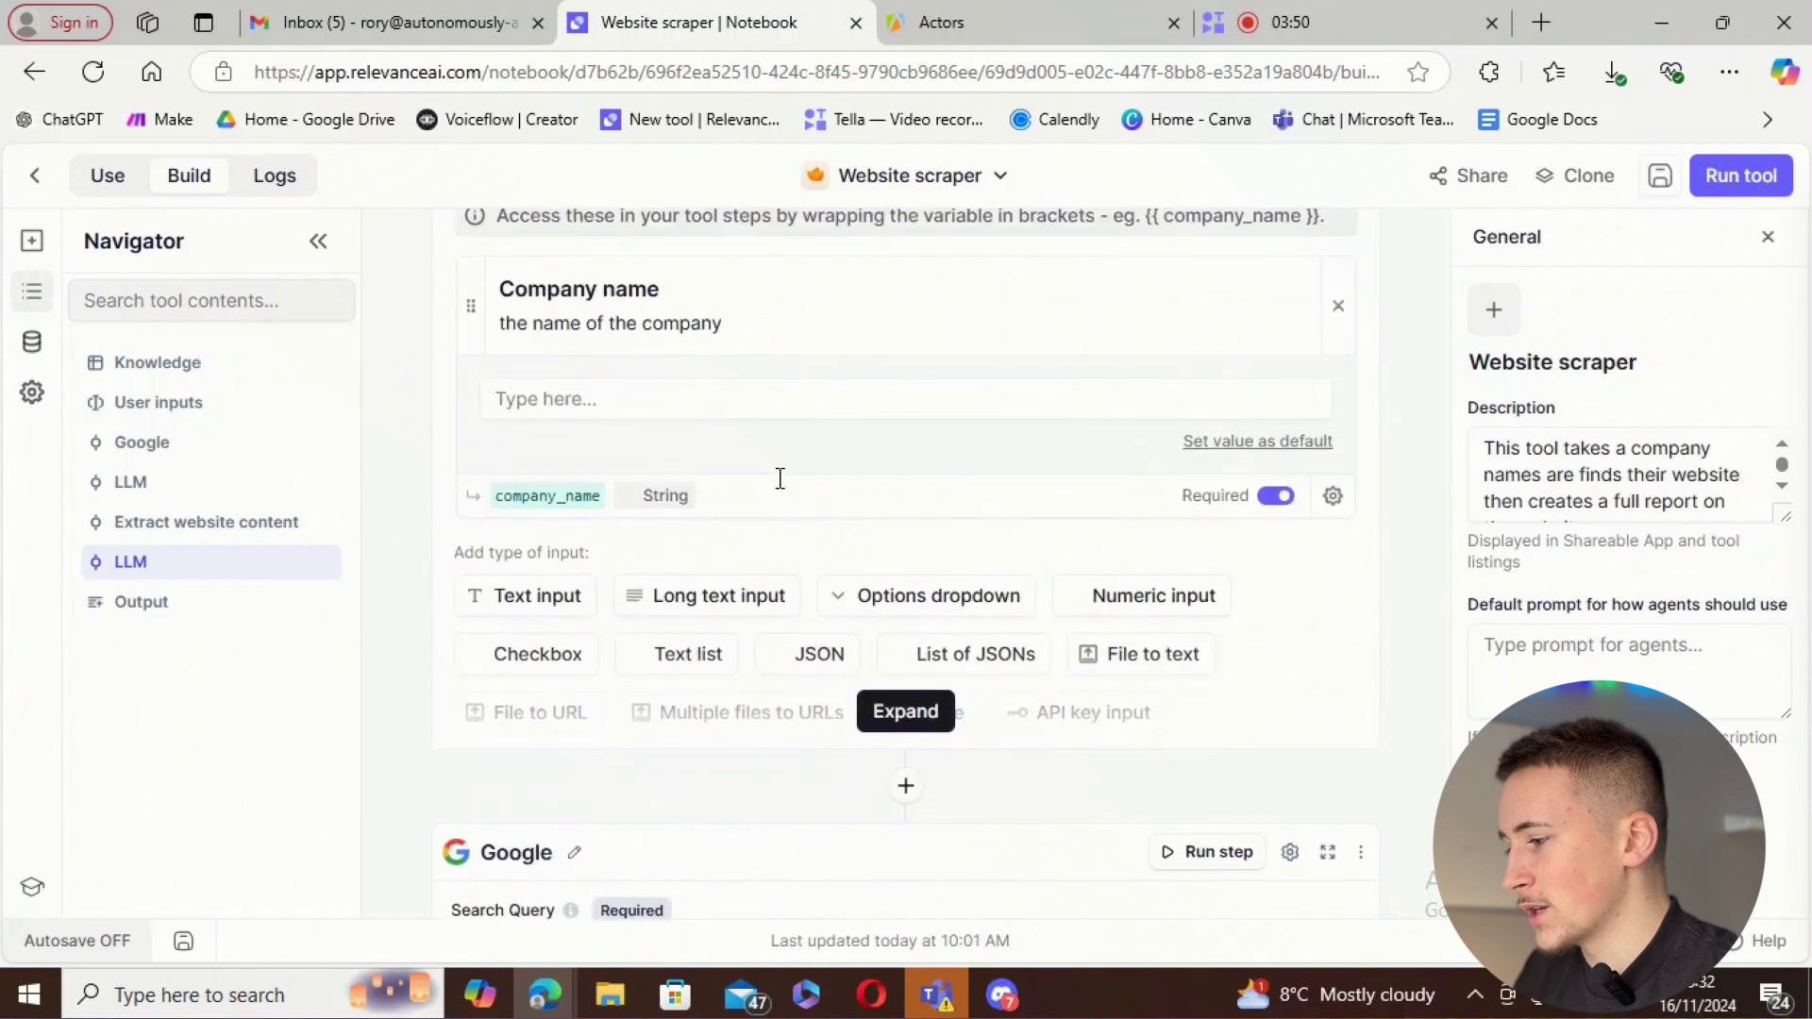
left_click(611, 654)
type("gymshark")
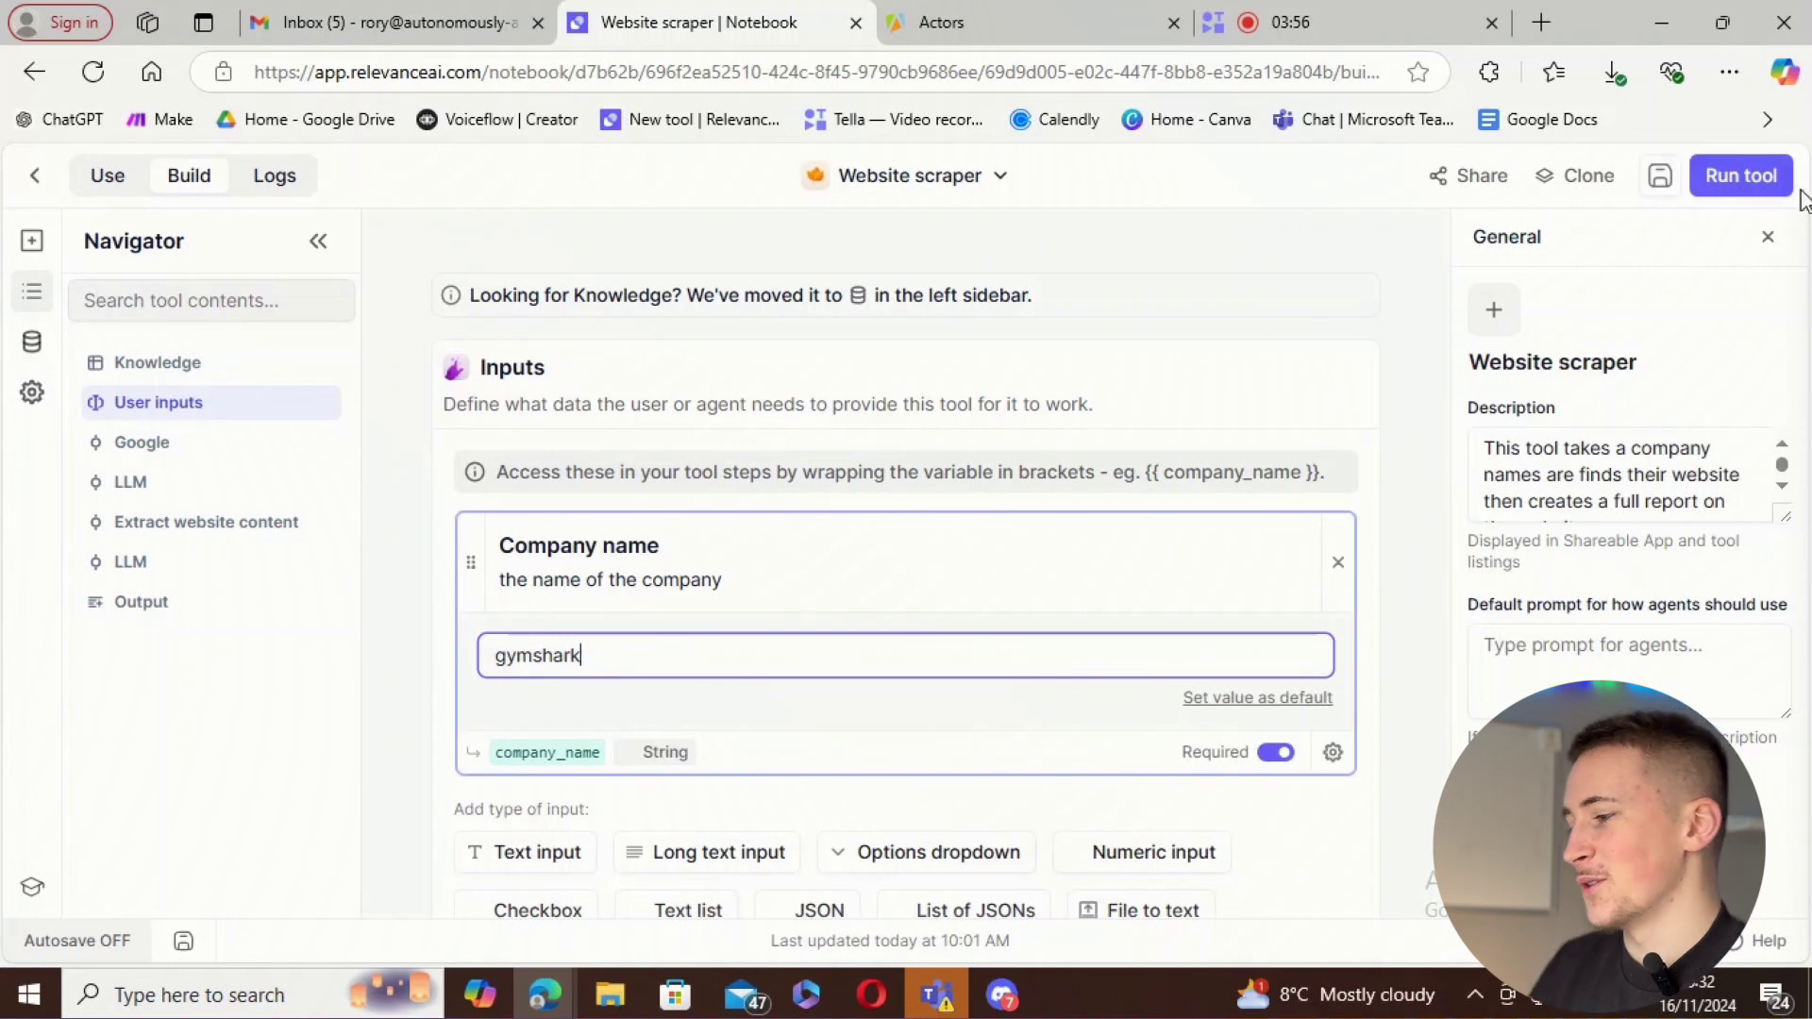
left_click(1739, 175)
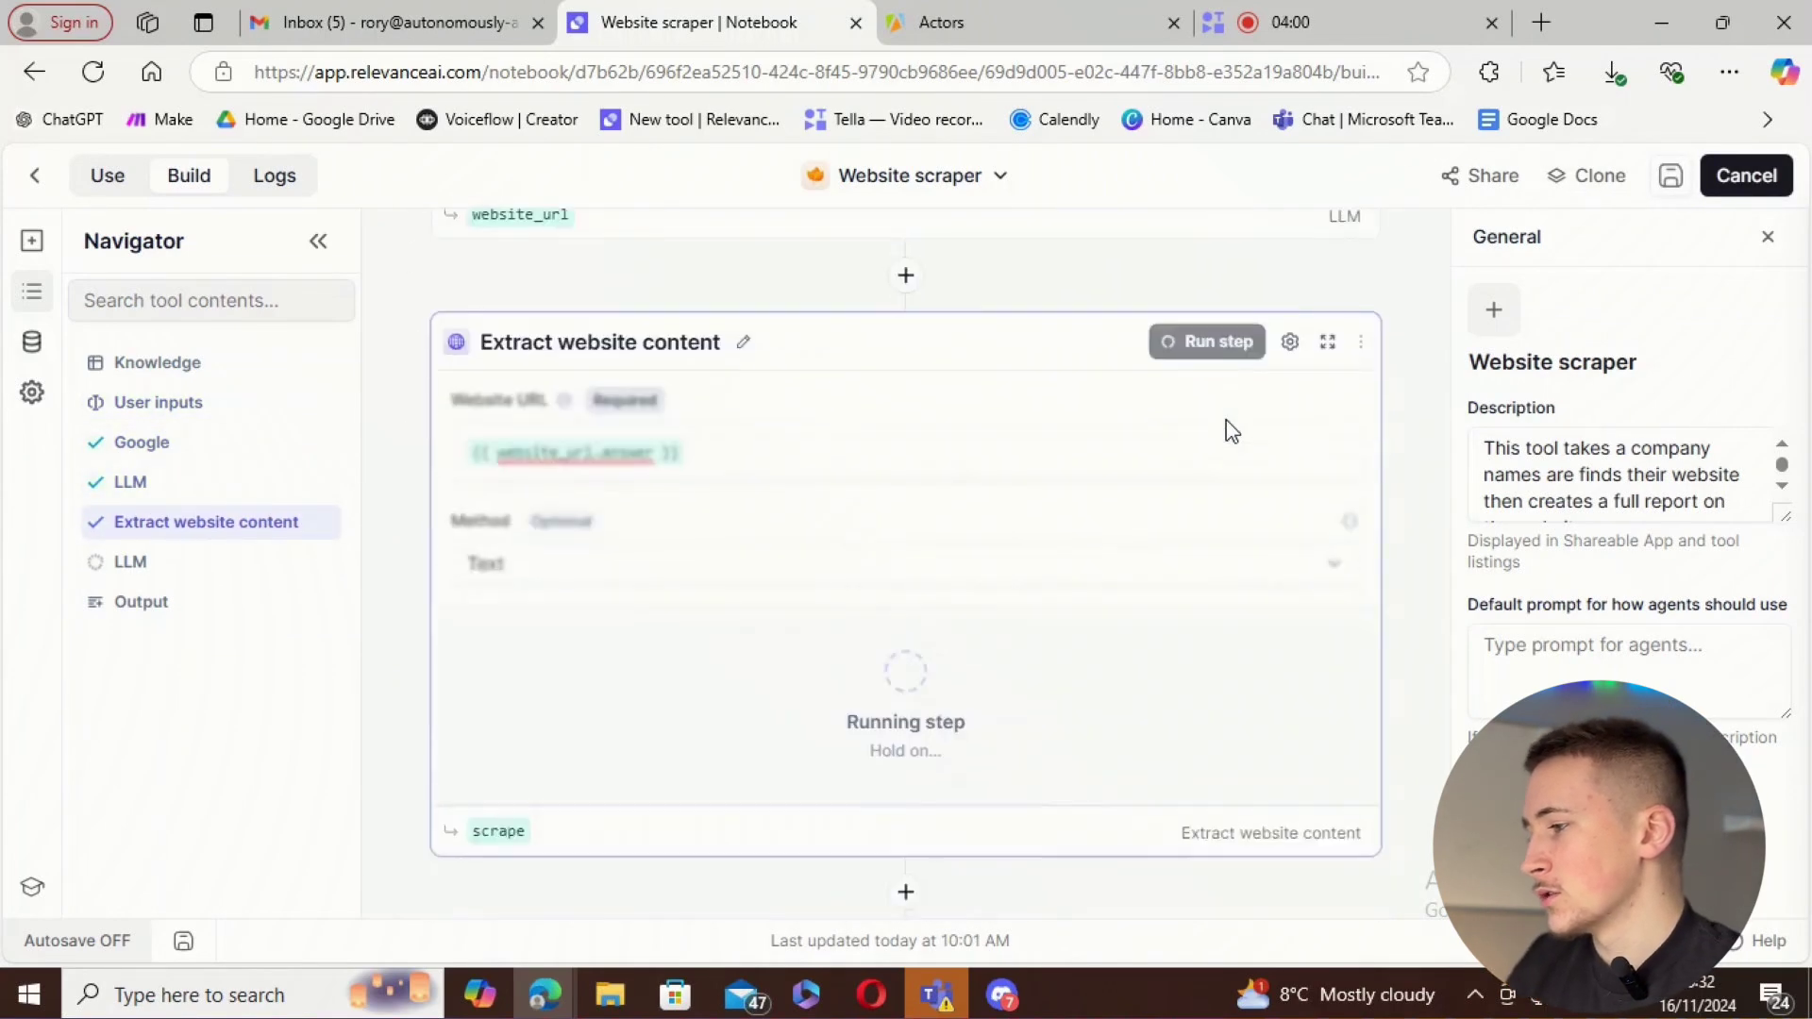
- Examine the outputs of the Google, URL-finding LLM and Extract website content steps during the run
scroll(1227, 425, "up", 10)
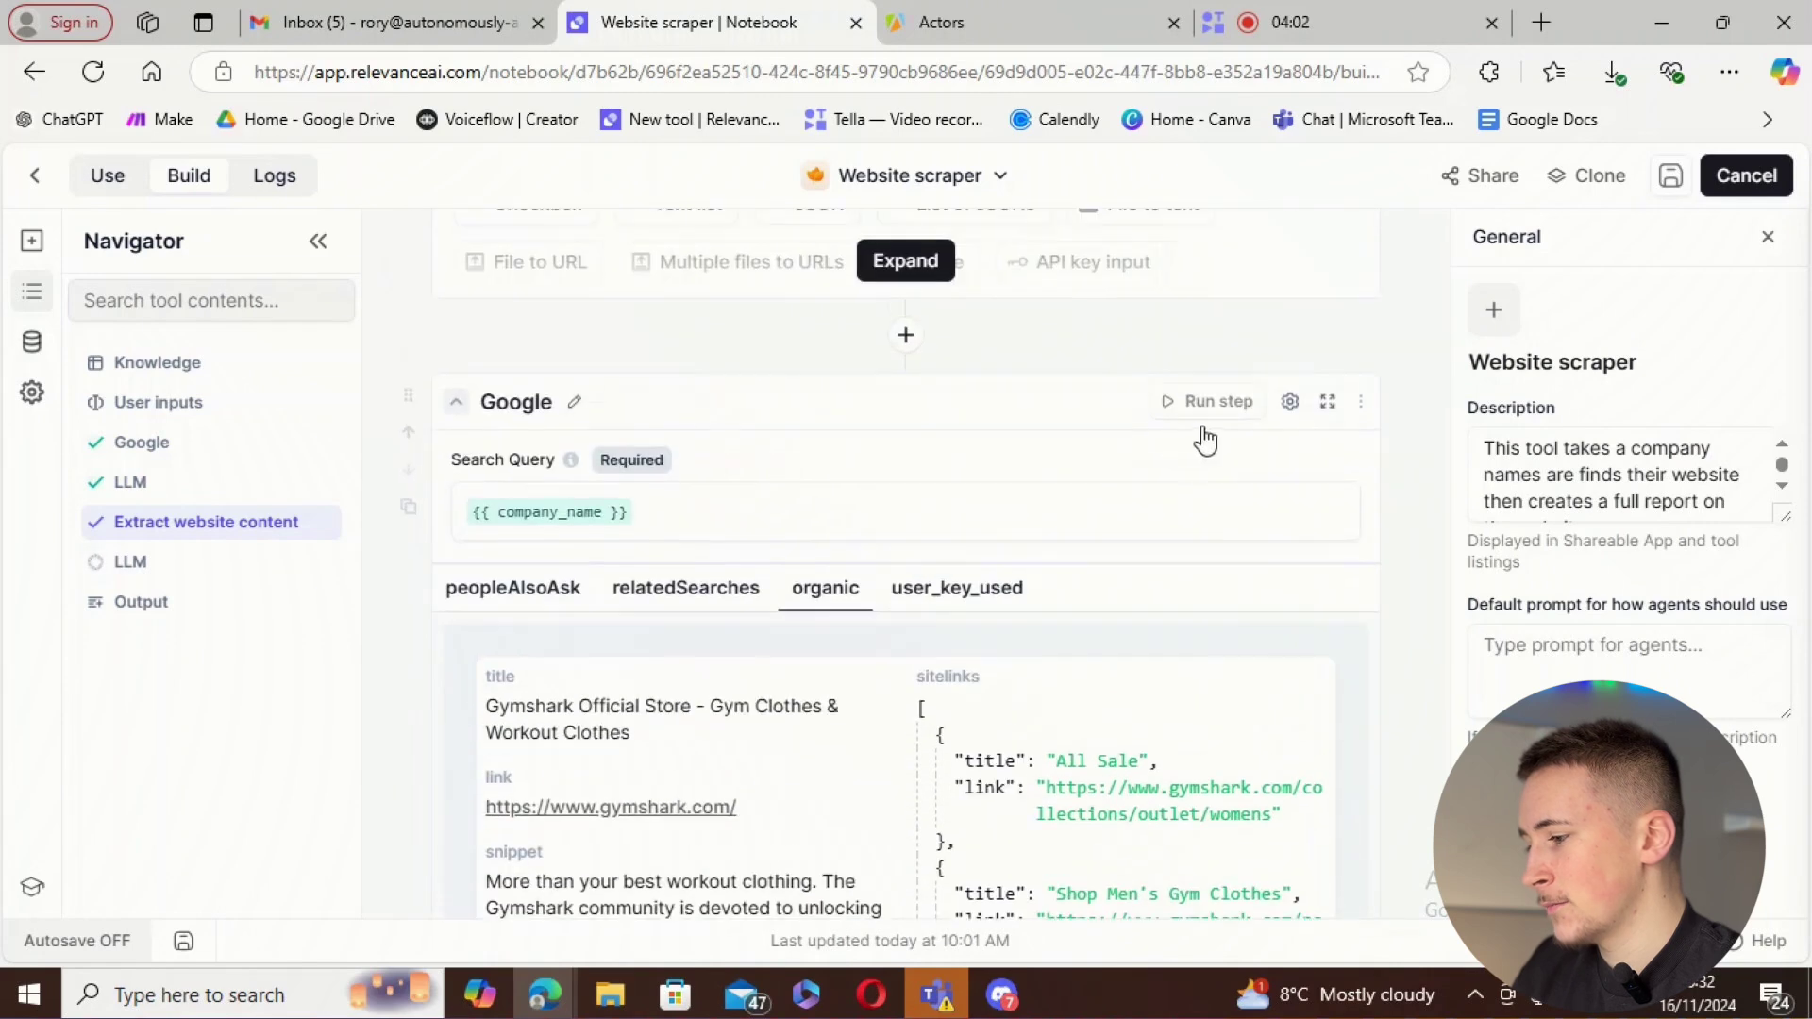
scroll(1092, 449, "down", 11)
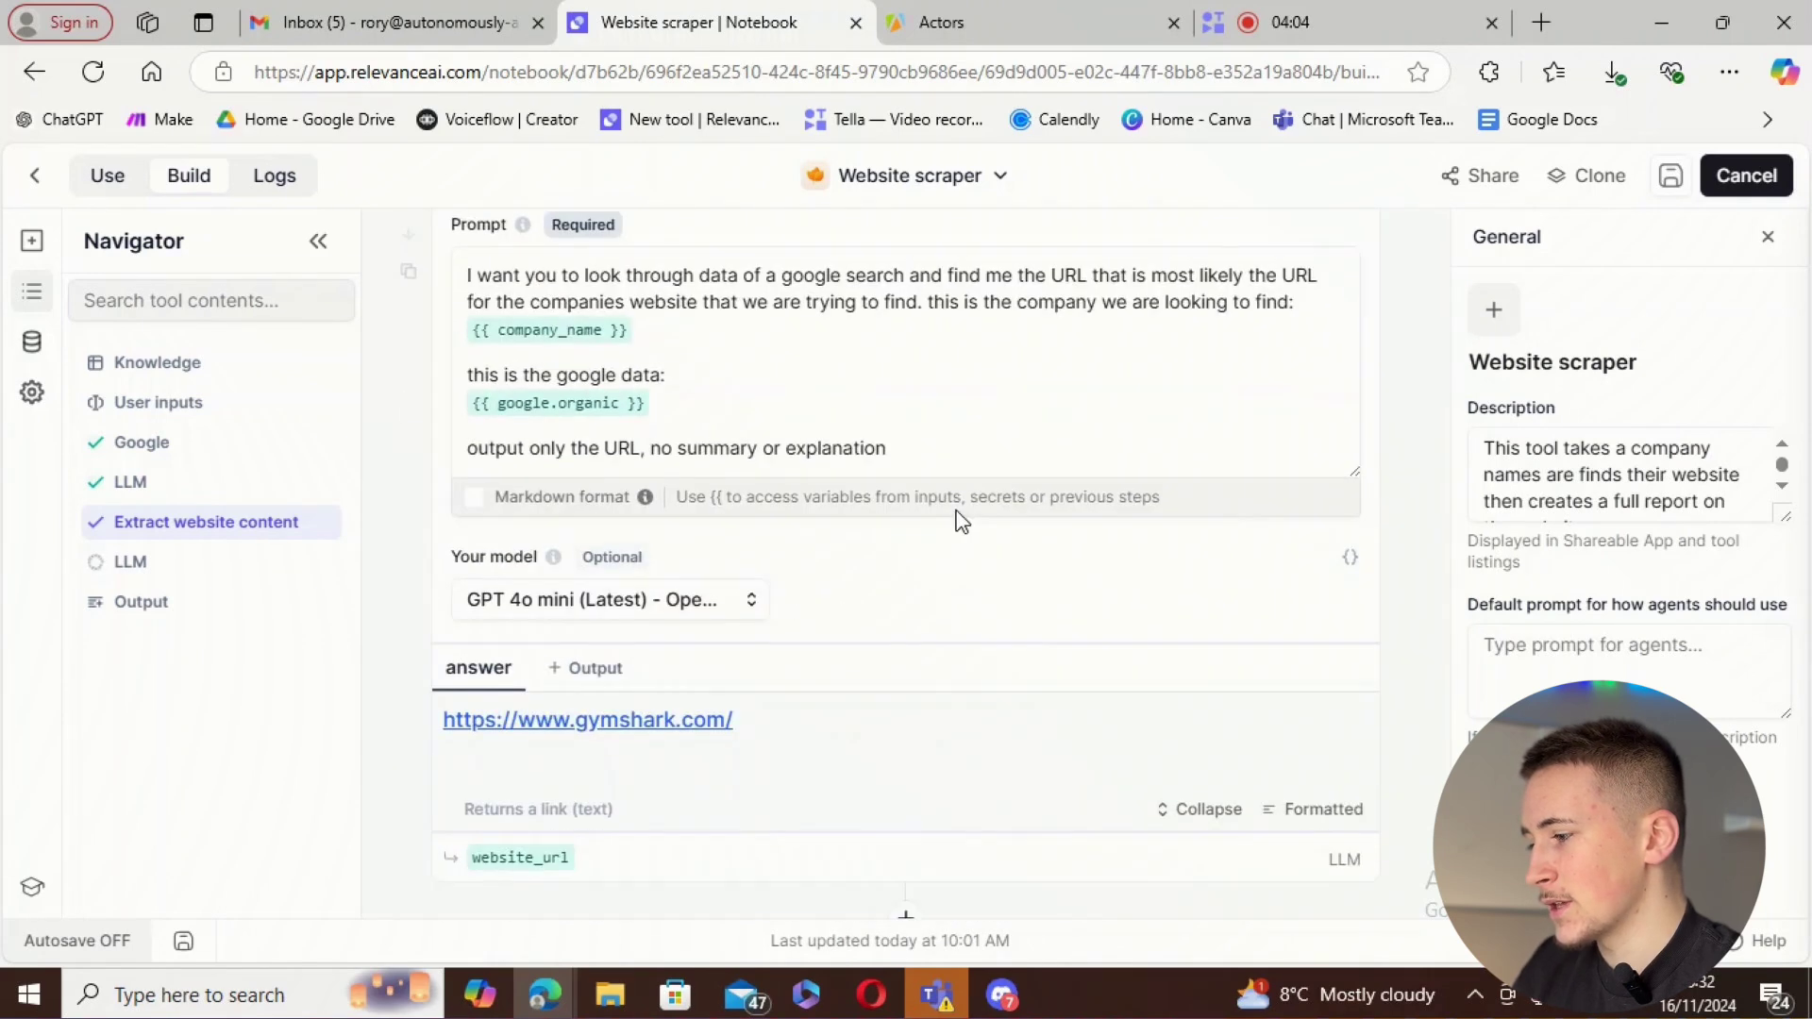
scroll(961, 520, "down", 2)
scroll(587, 579, "down", 1)
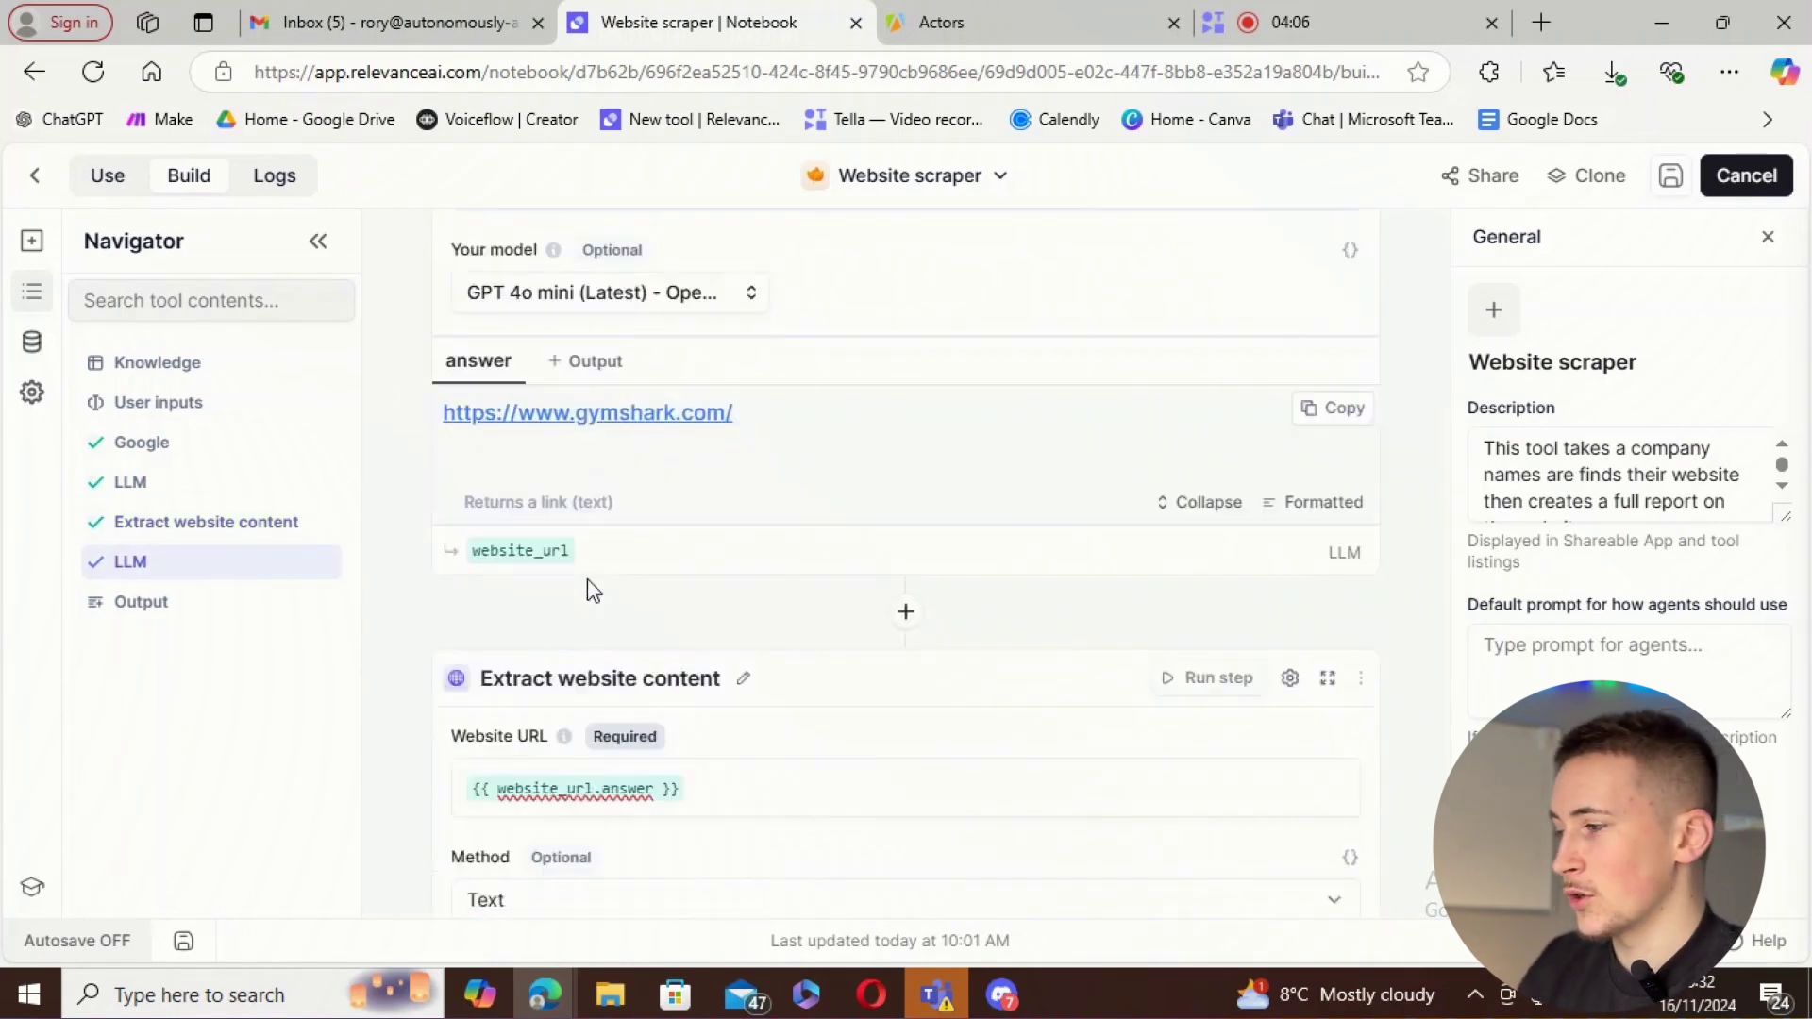
scroll(746, 584, "up", 7)
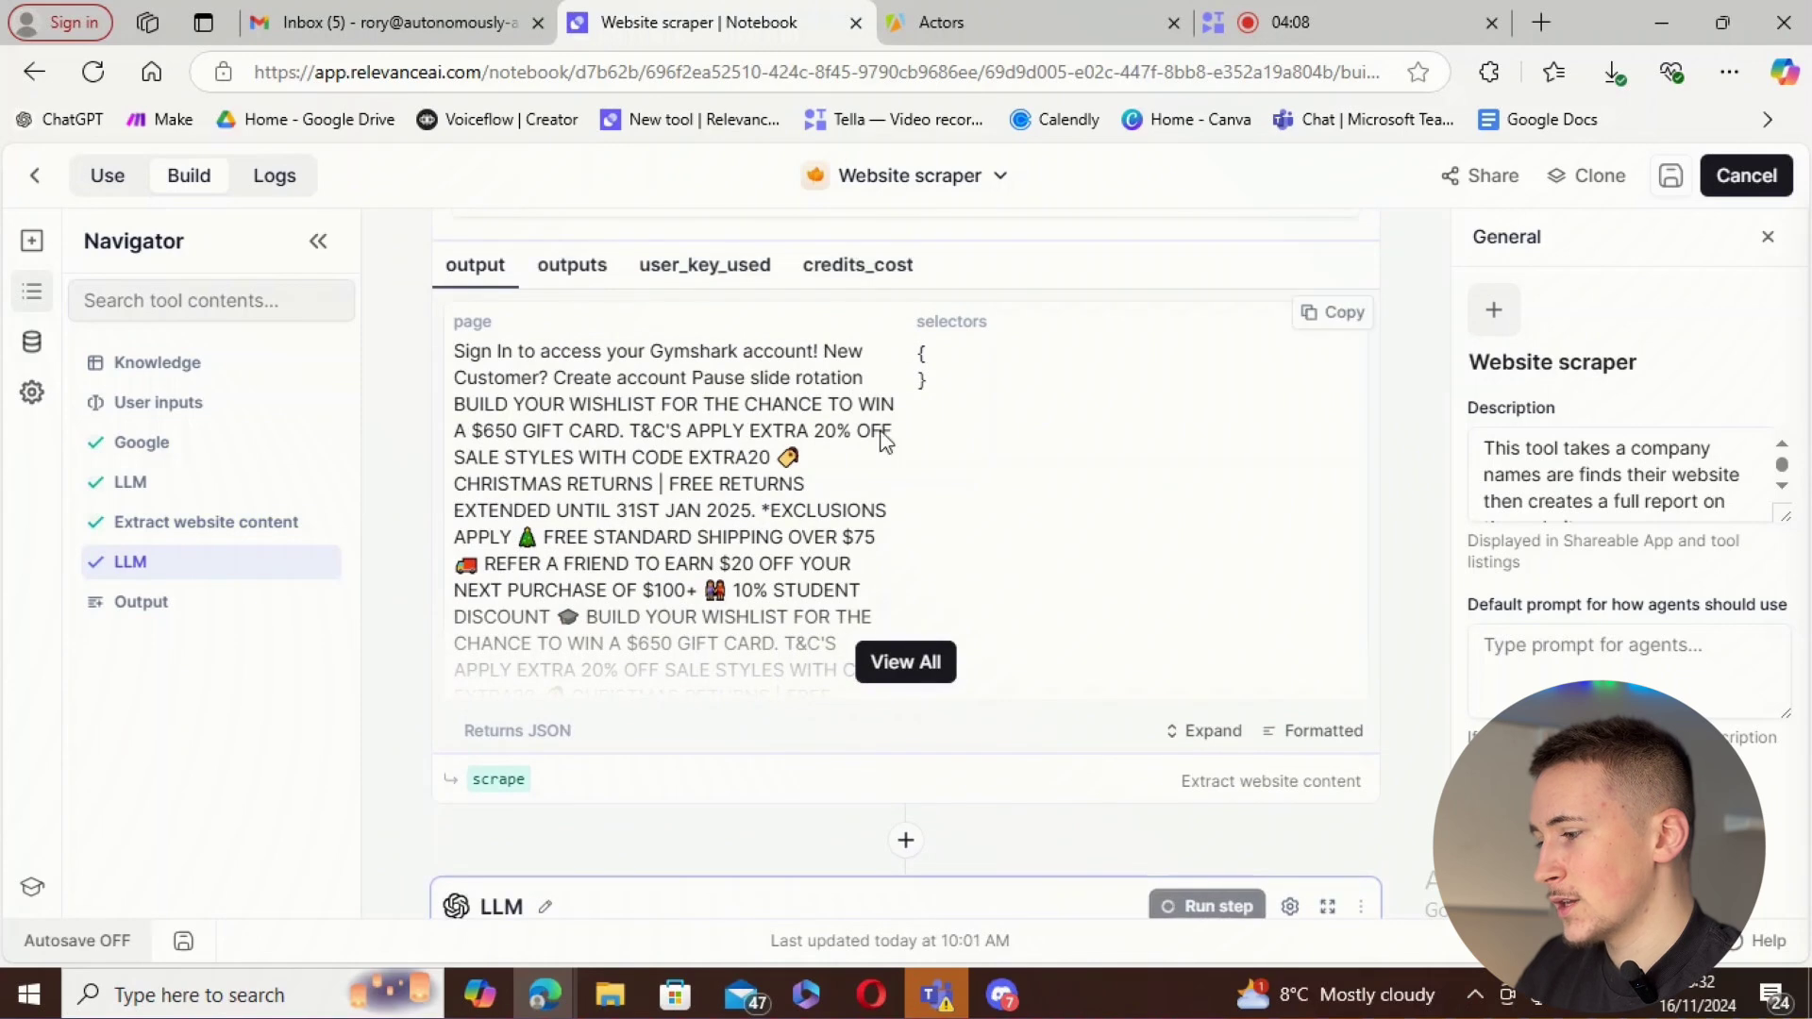
scroll(841, 479, "down", 1)
scroll(842, 488, "down", 6)
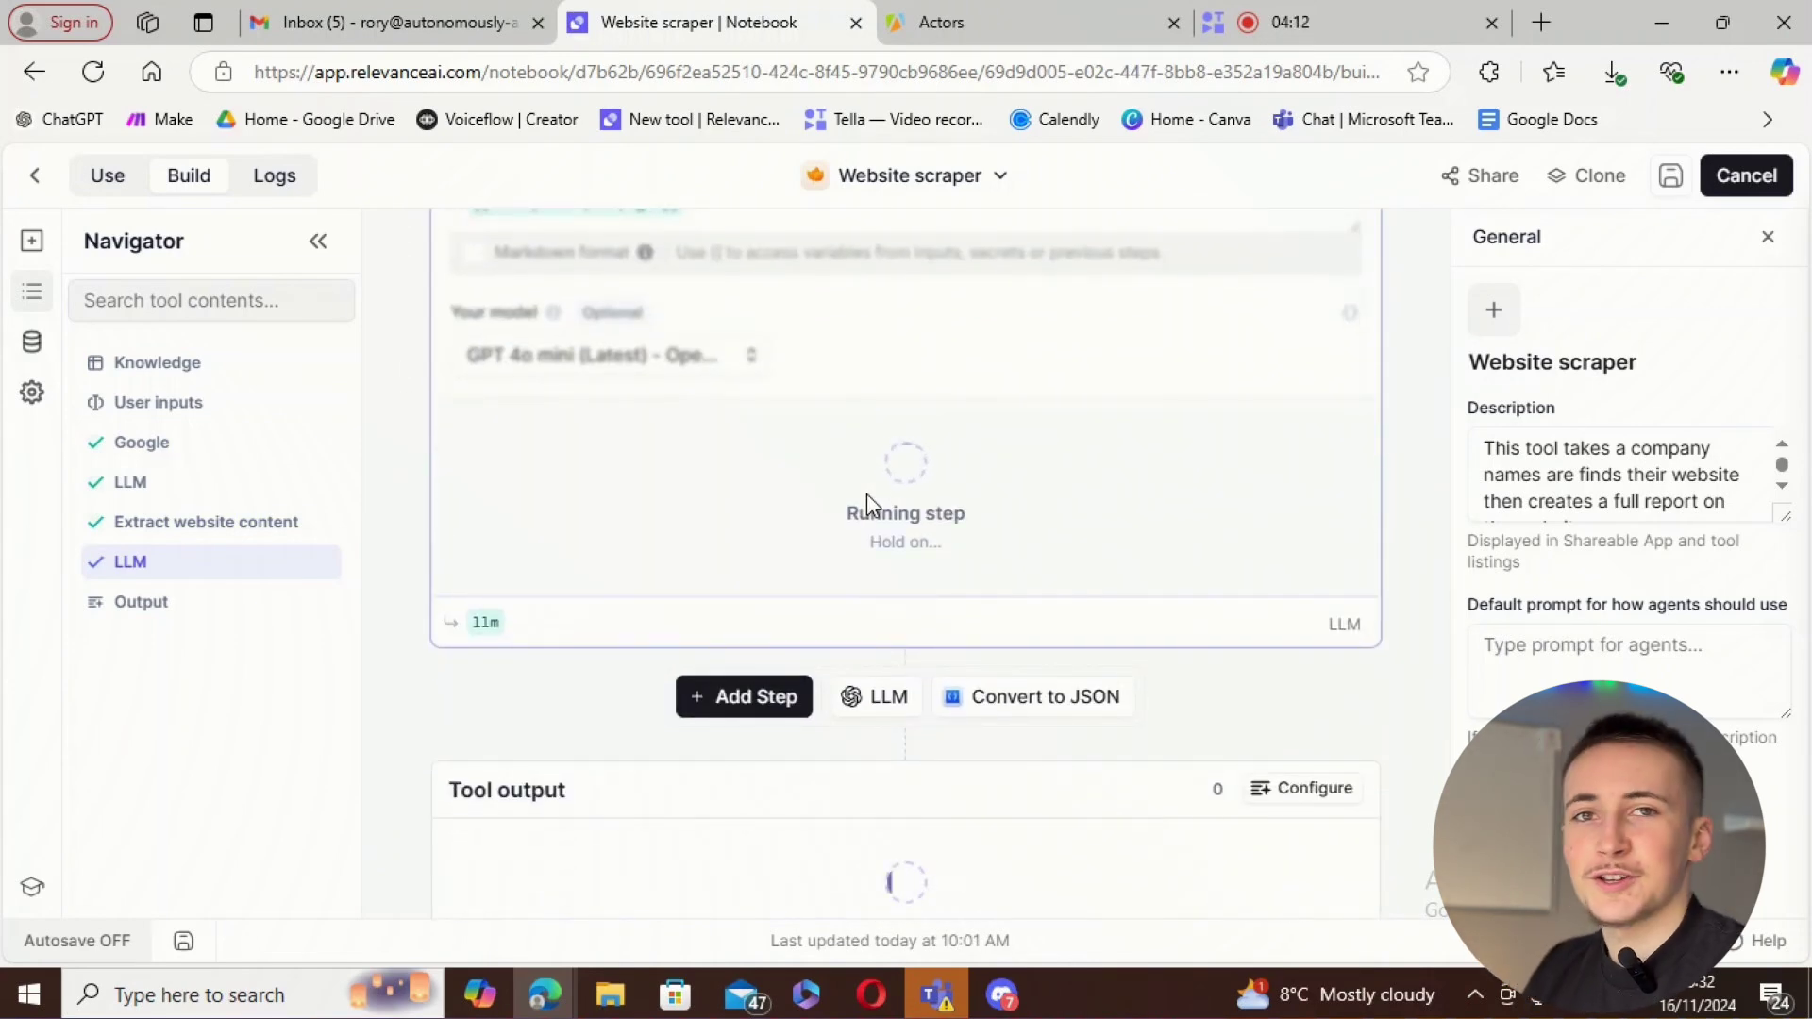
- Expand the final LLM step's full answer and read the Gymshark website report through to its conclusion
scroll(873, 506, "up", 5)
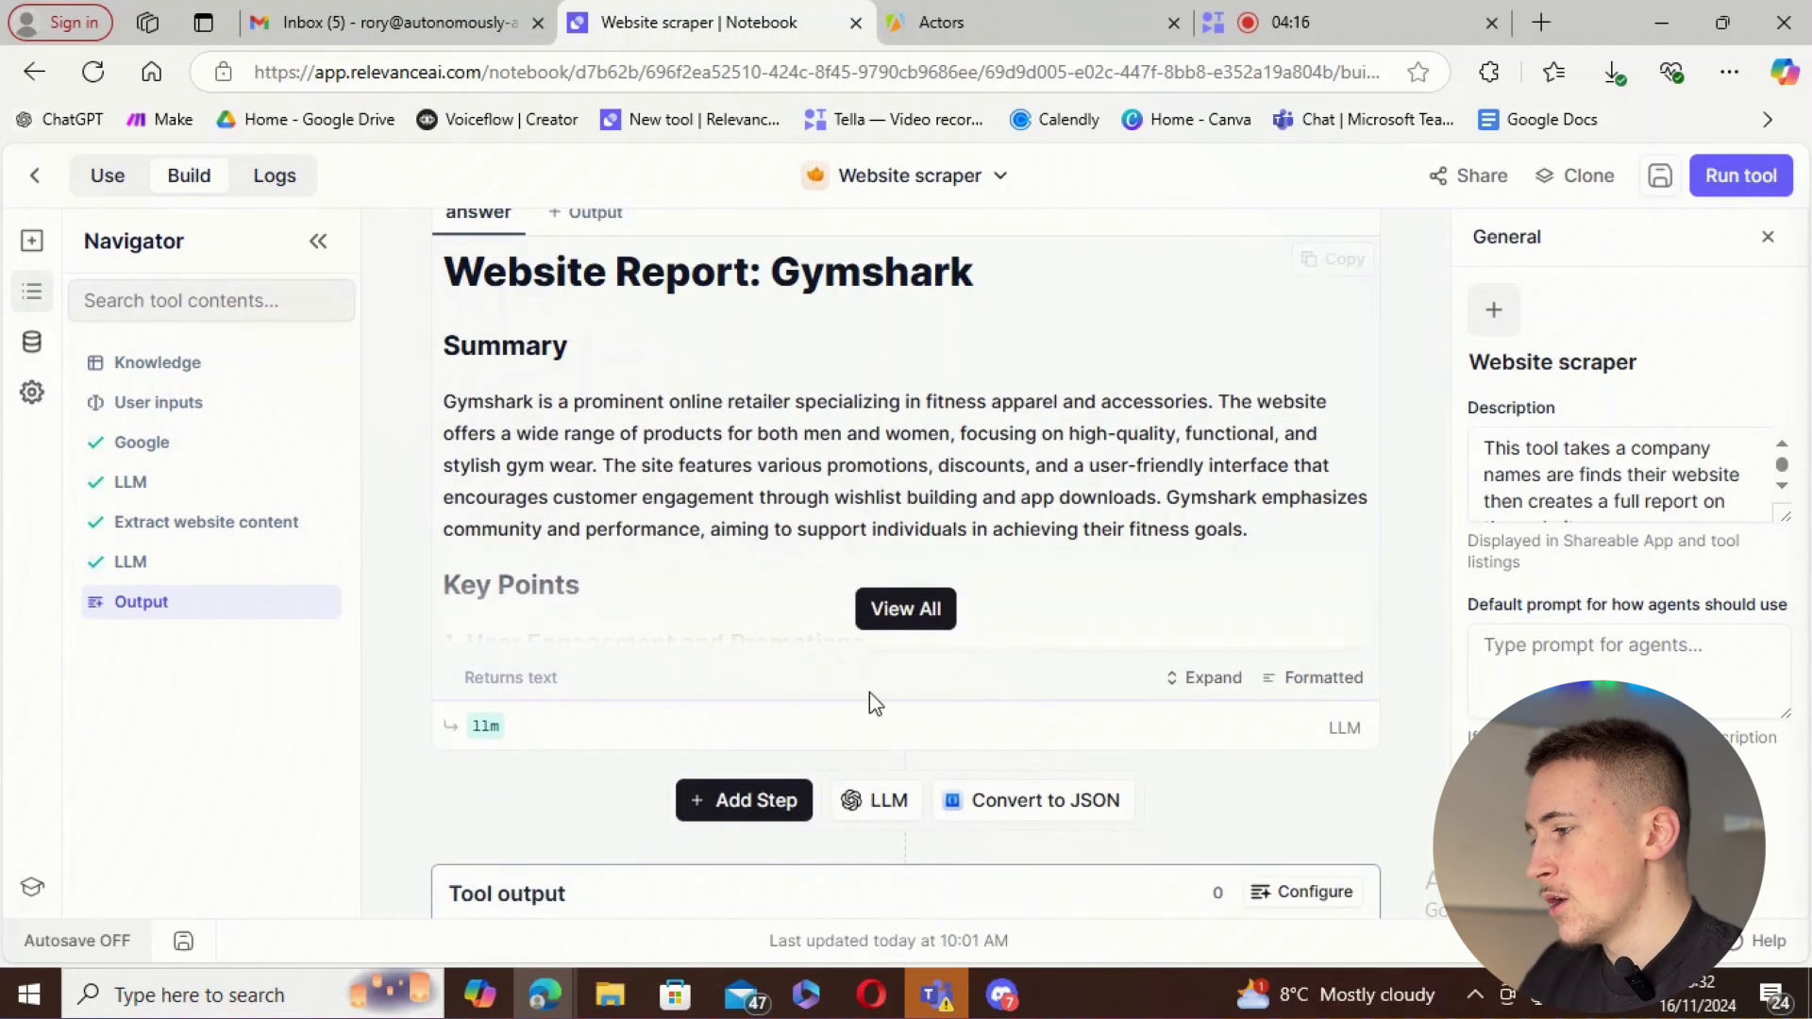
left_click(881, 612)
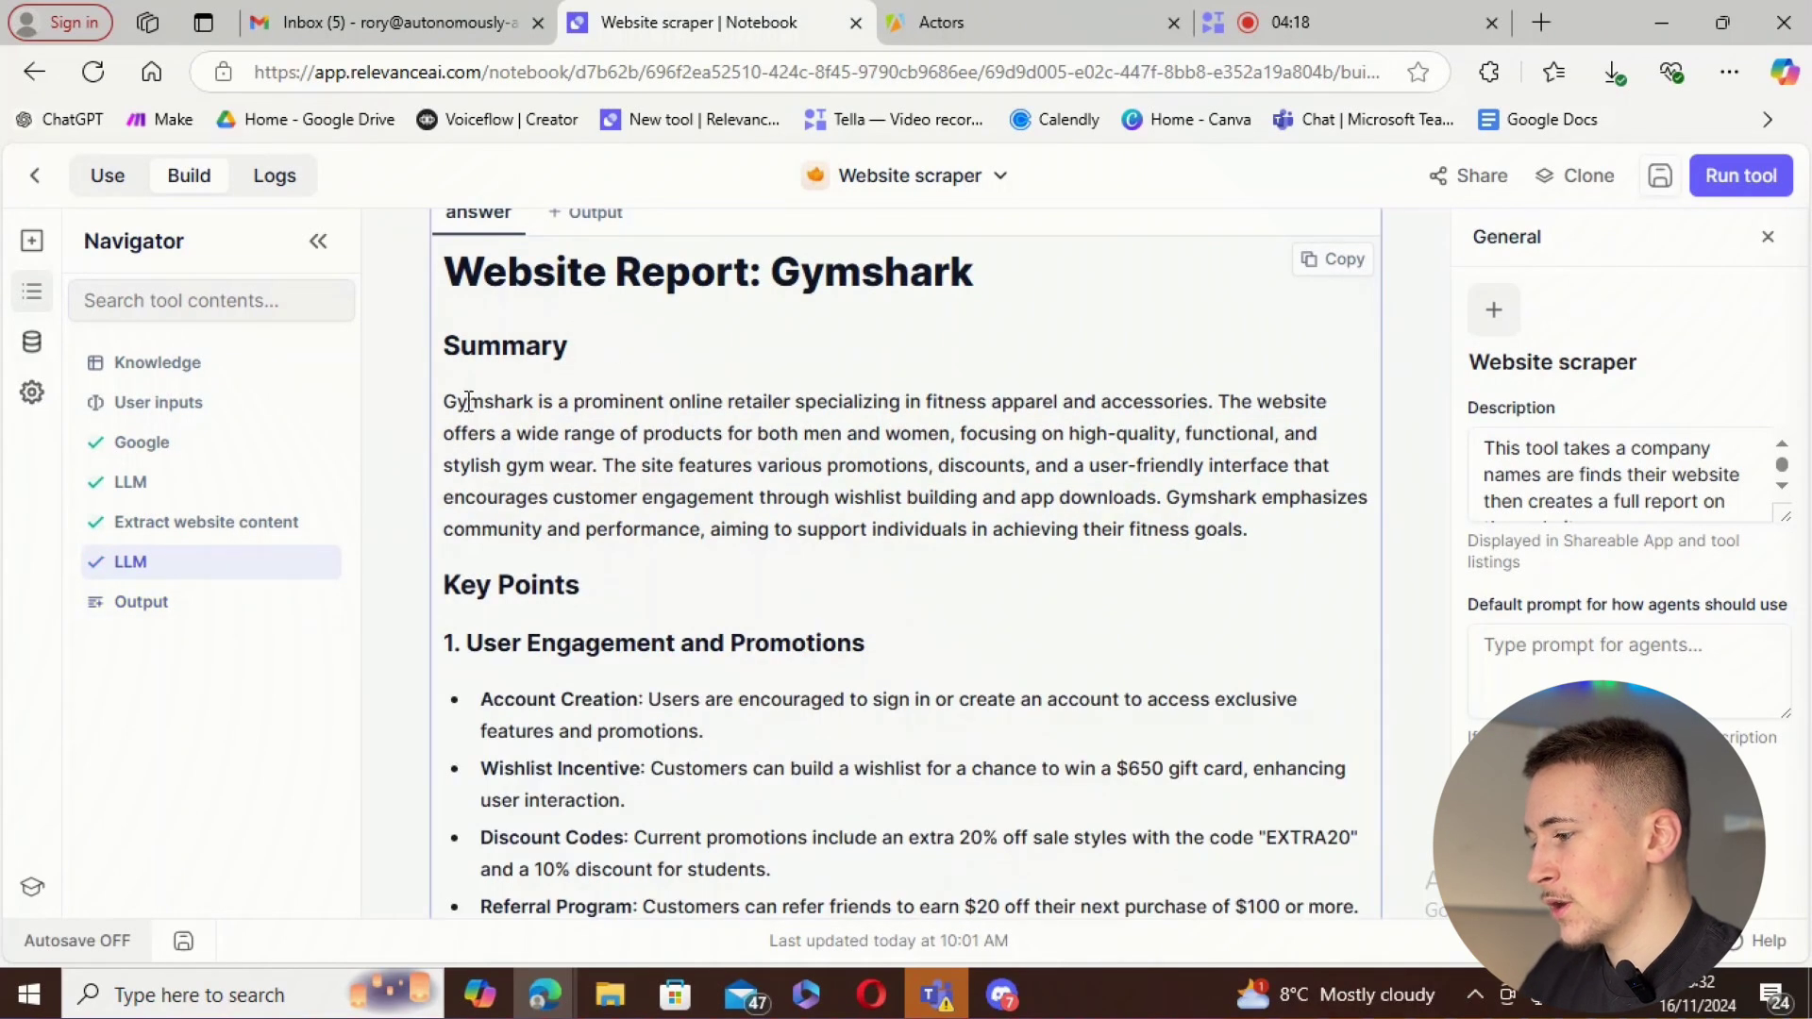
scroll(563, 499, "down", 4)
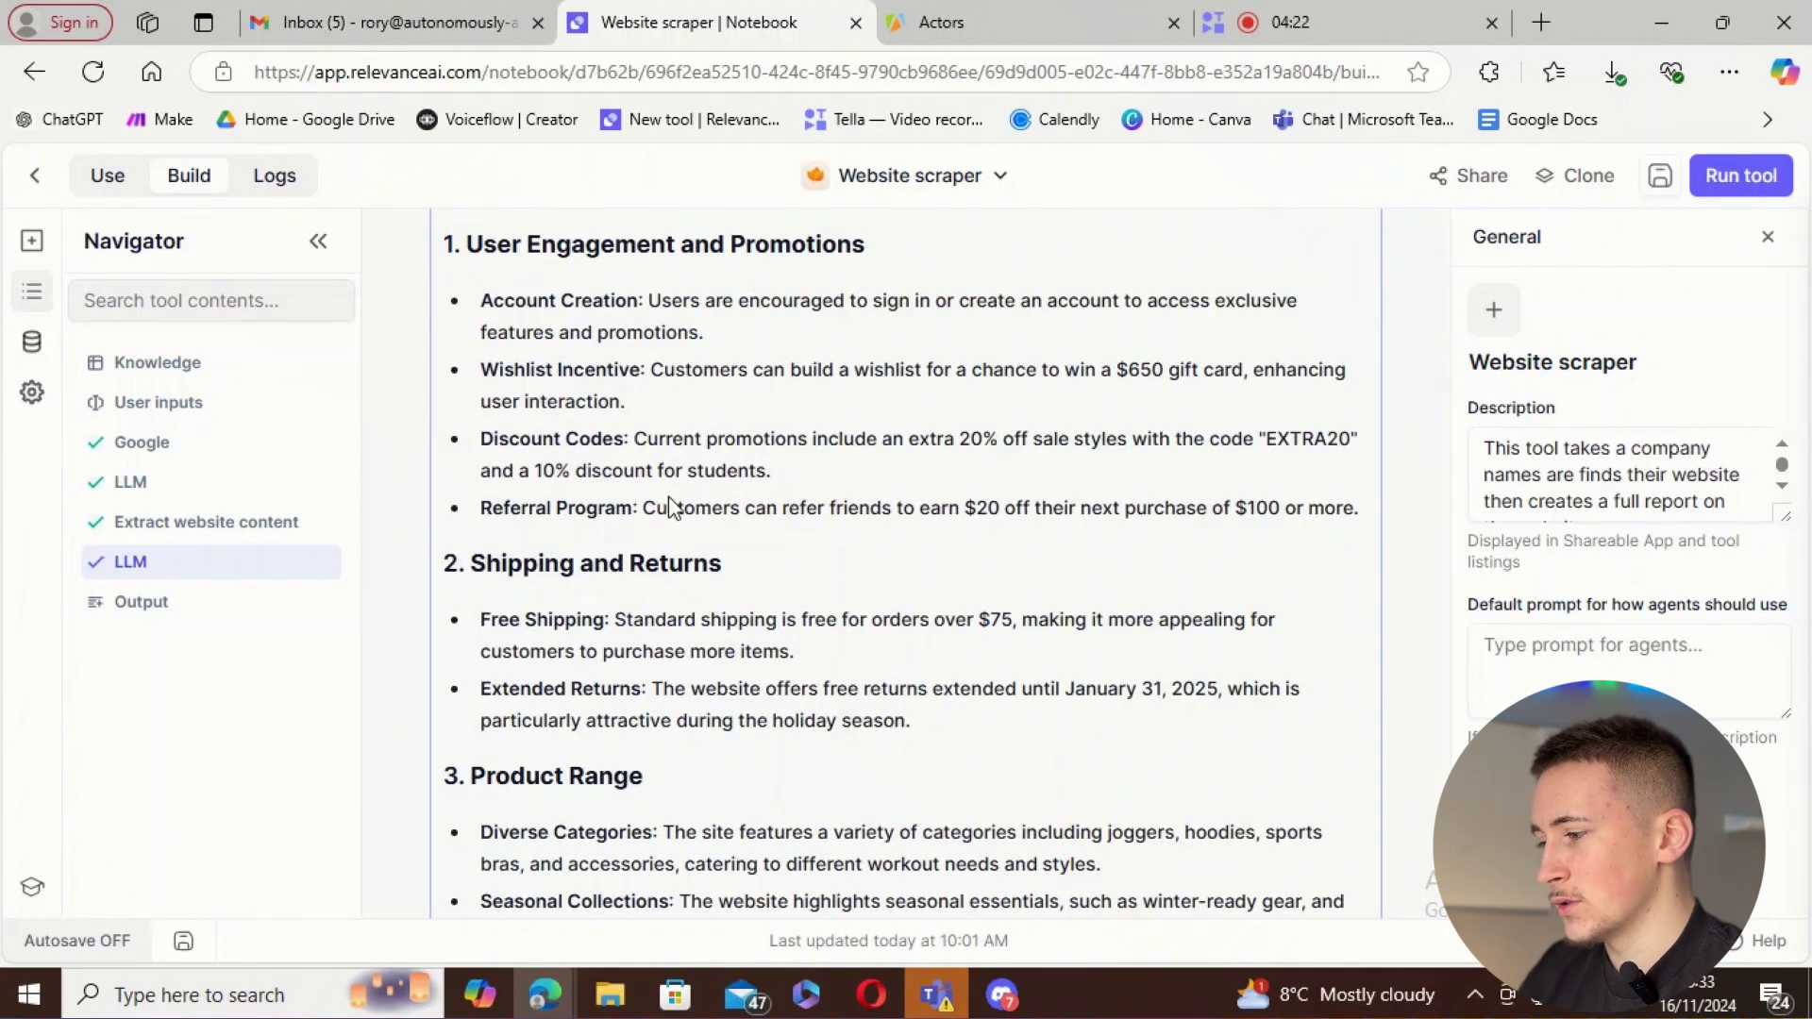
scroll(614, 537, "down", 5)
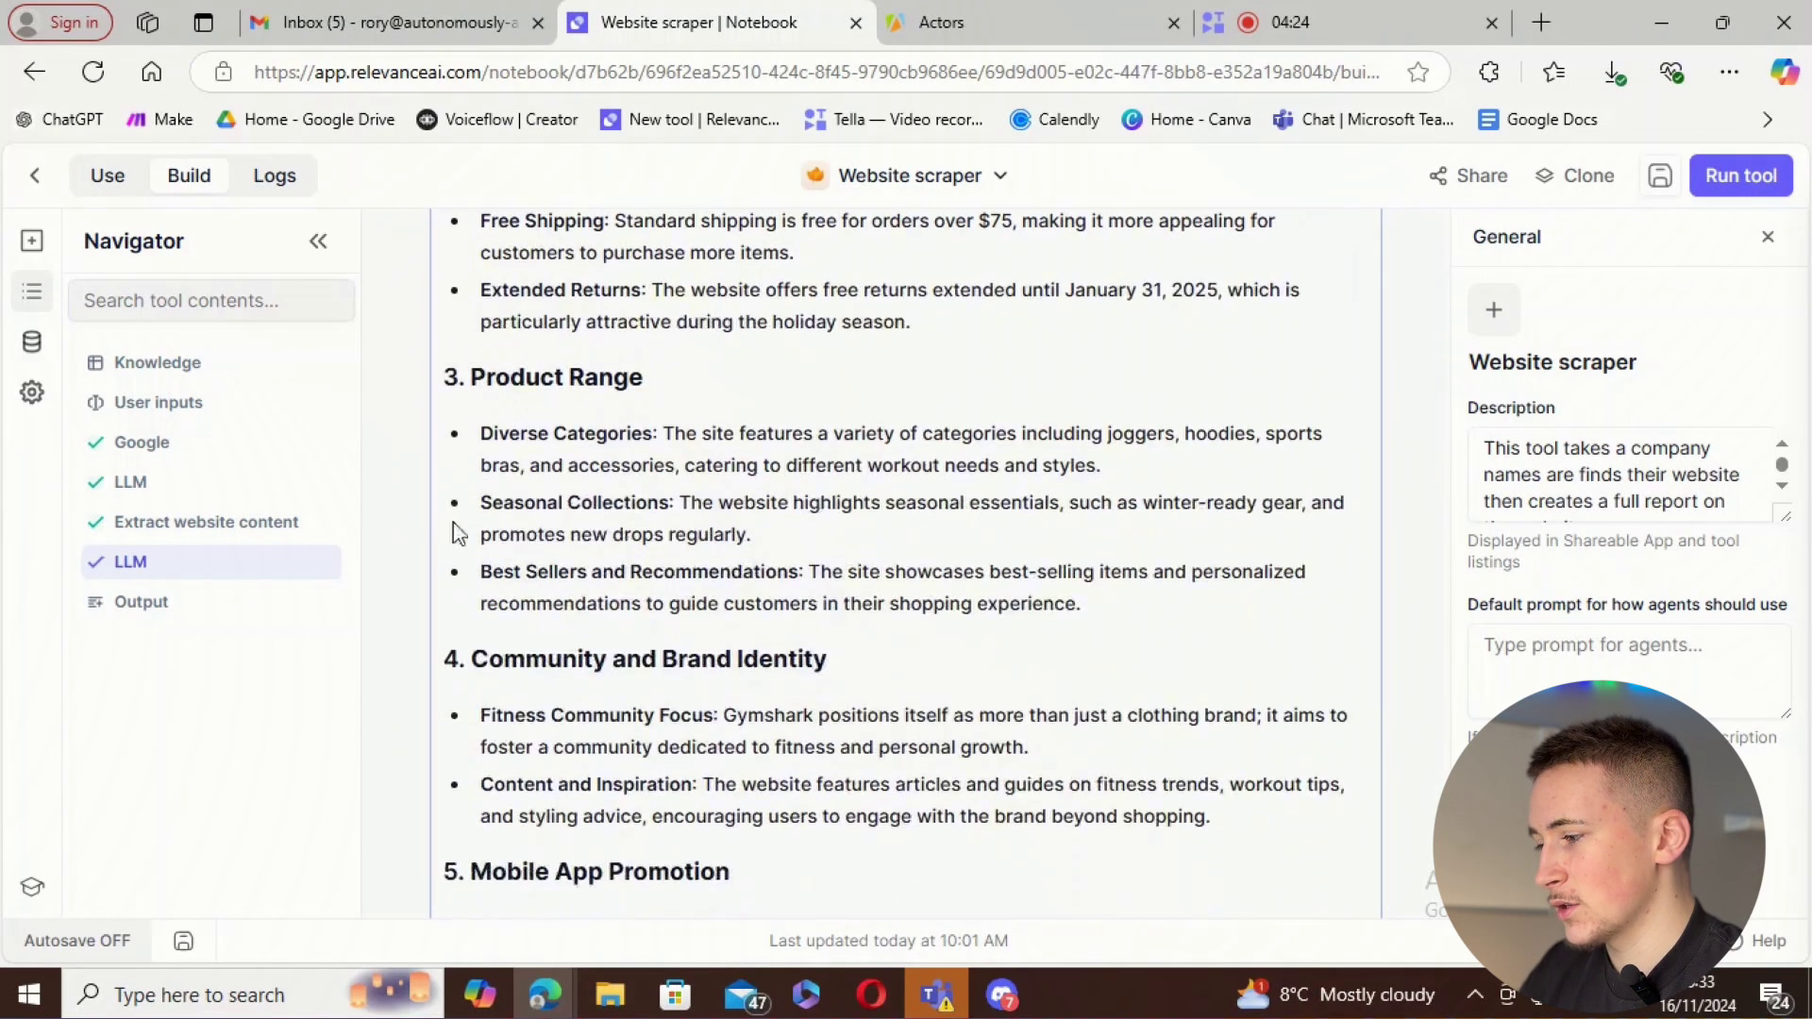
scroll(648, 614, "down", 3)
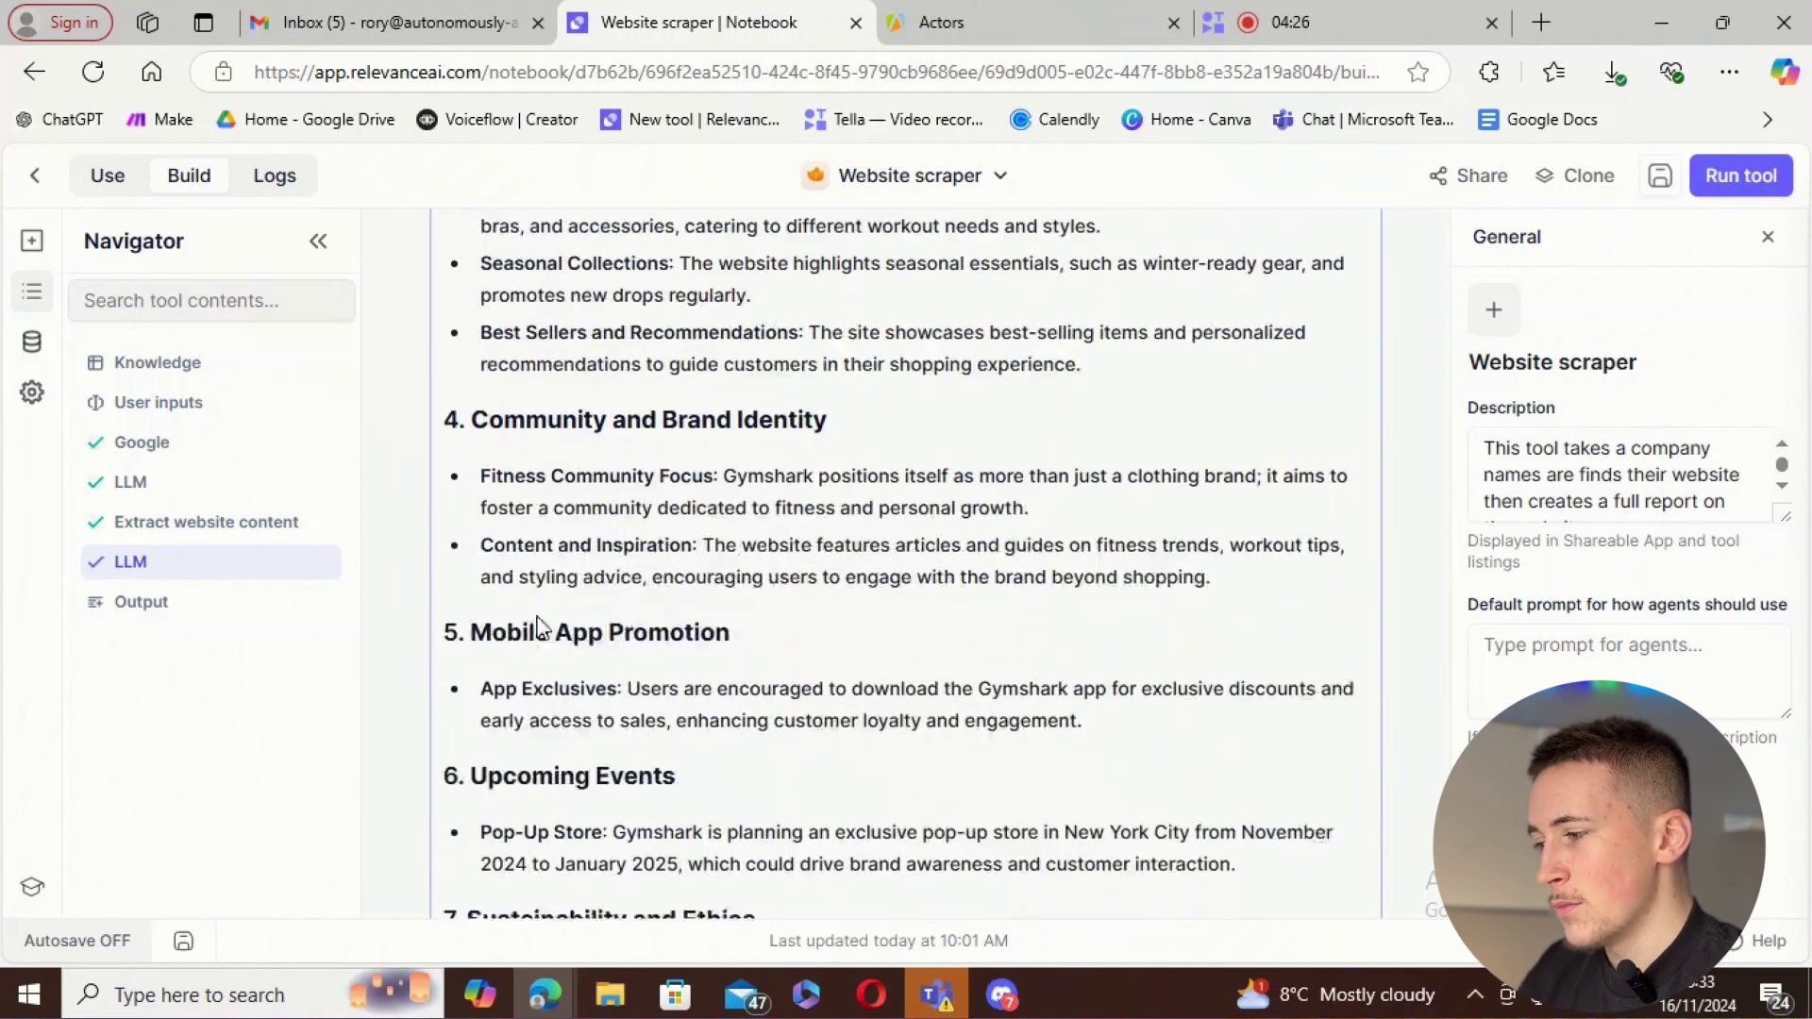
scroll(600, 481, "down", 1)
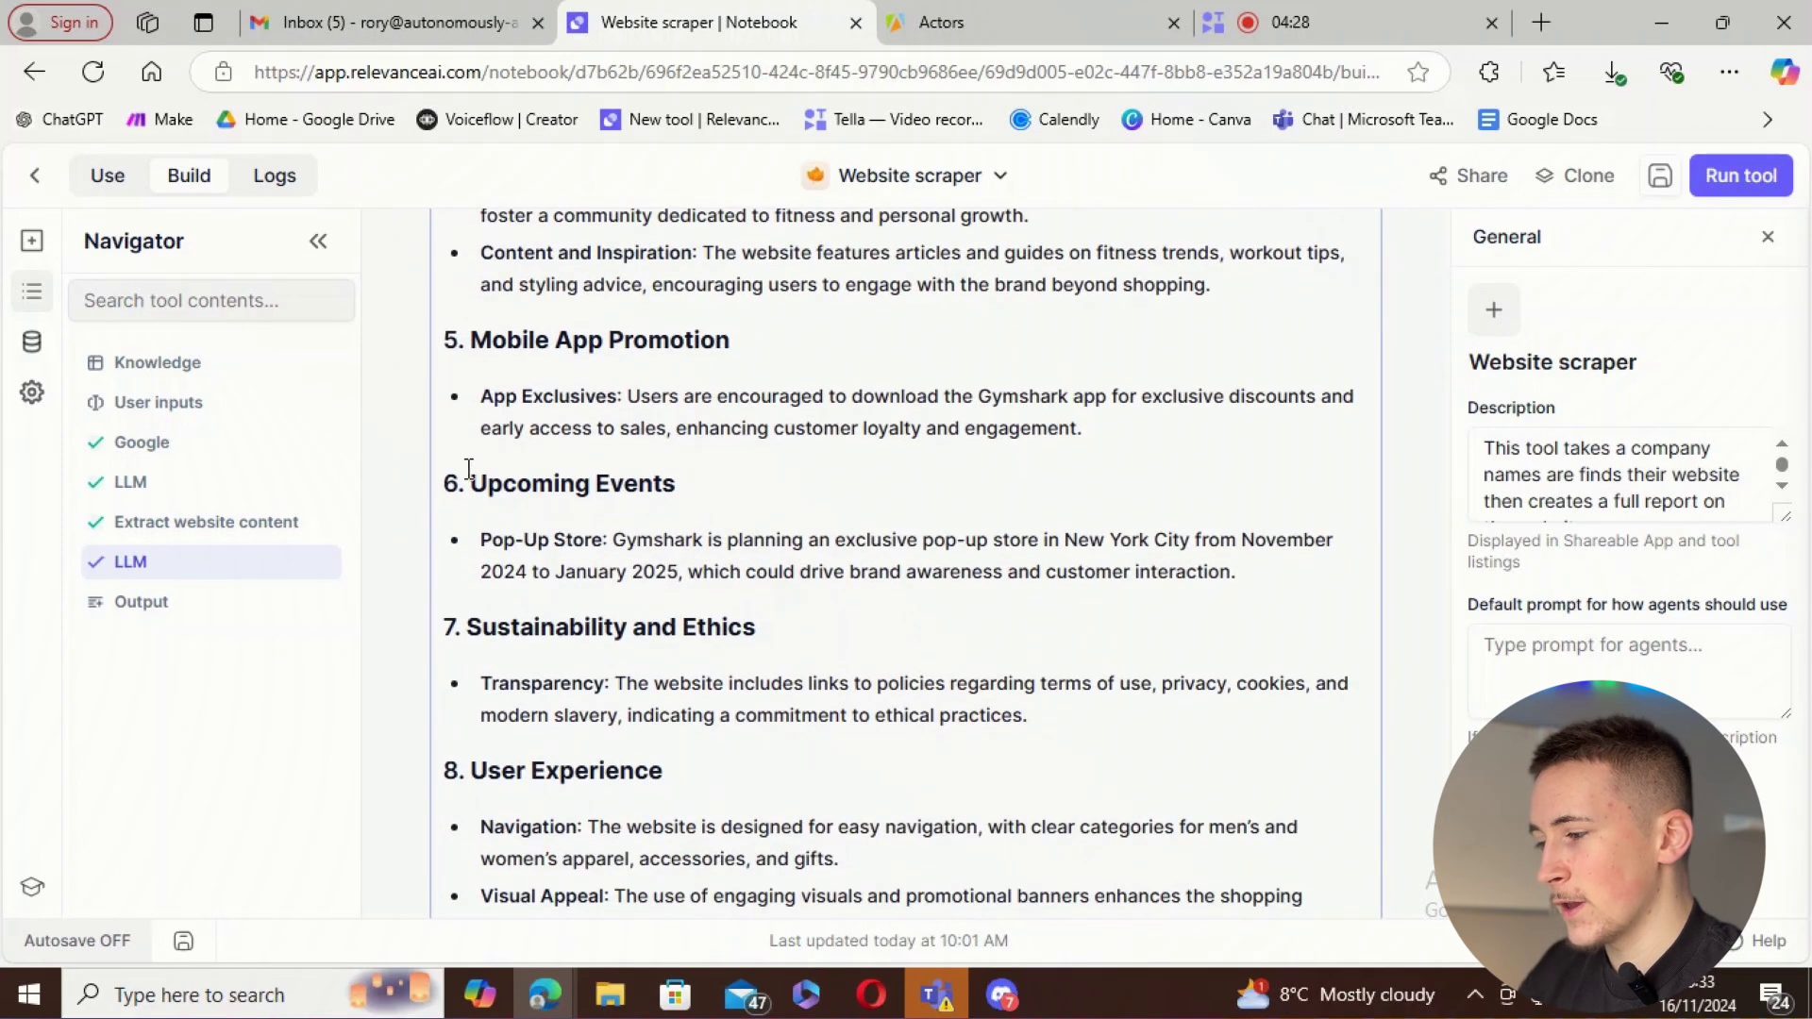
scroll(827, 547, "down", 4)
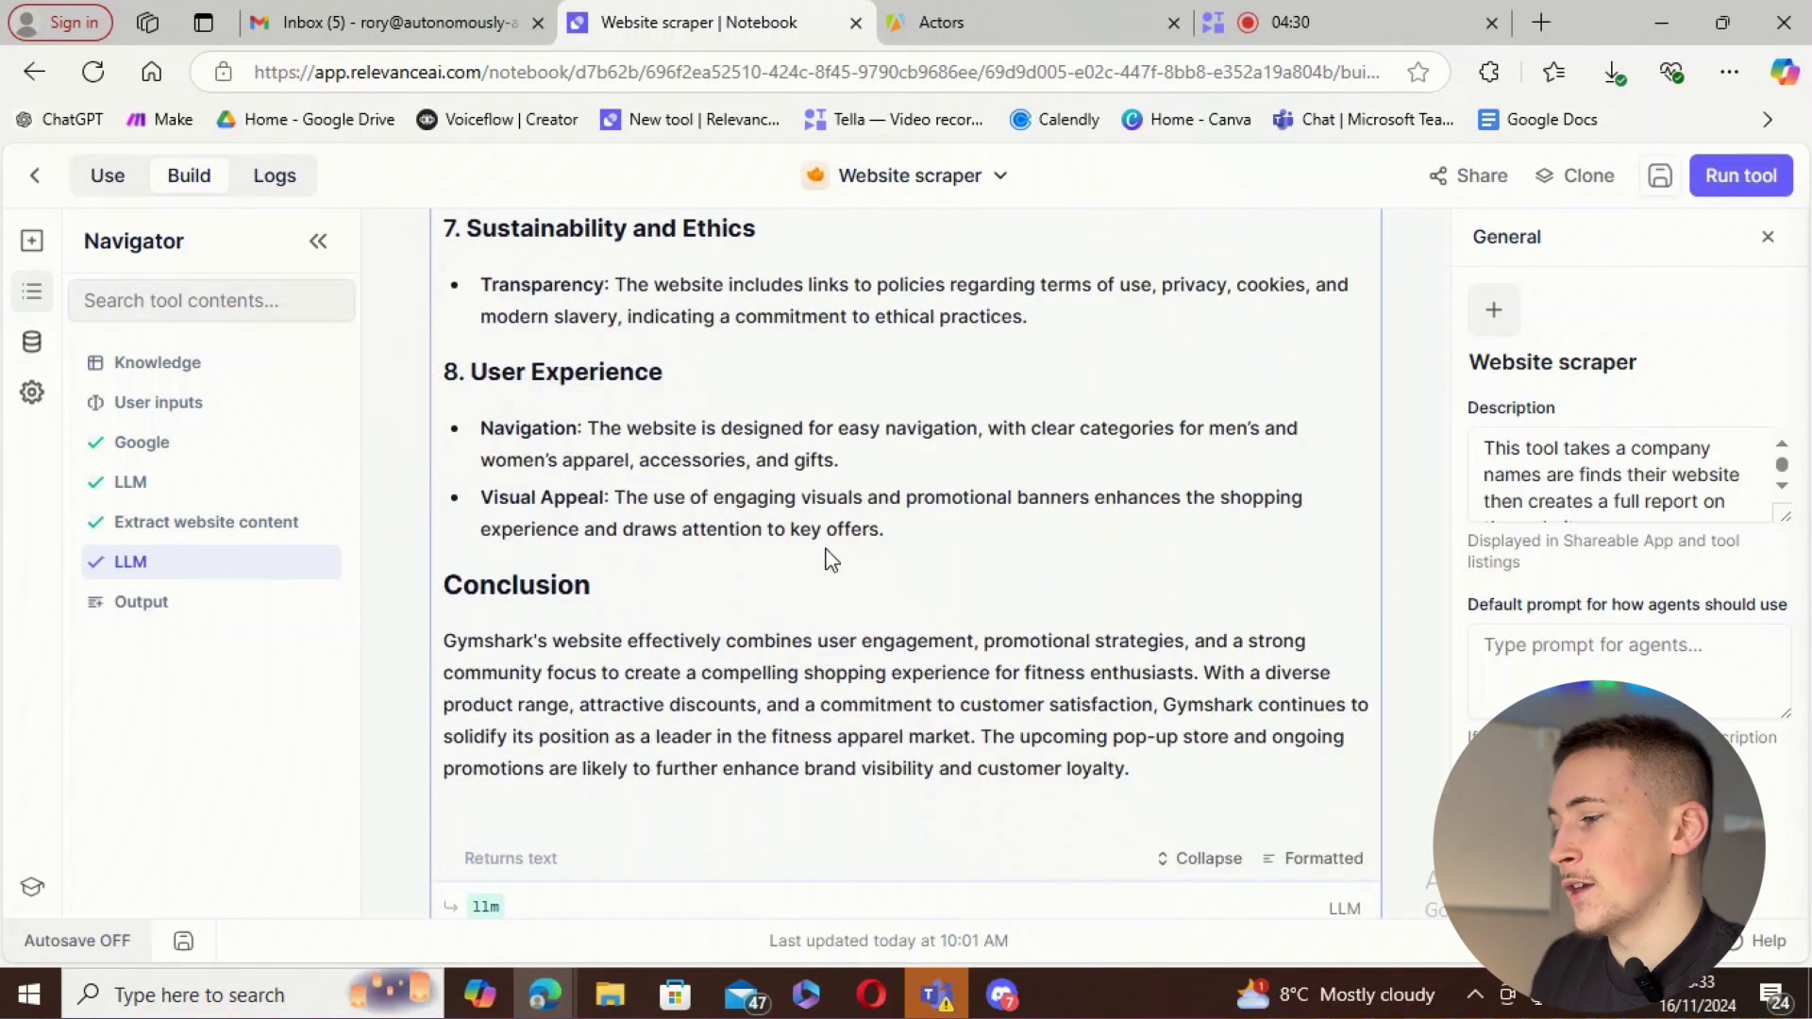
- Check the Tool output section below the last LLM step and save the Website scraper tool
scroll(828, 543, "down", 7)
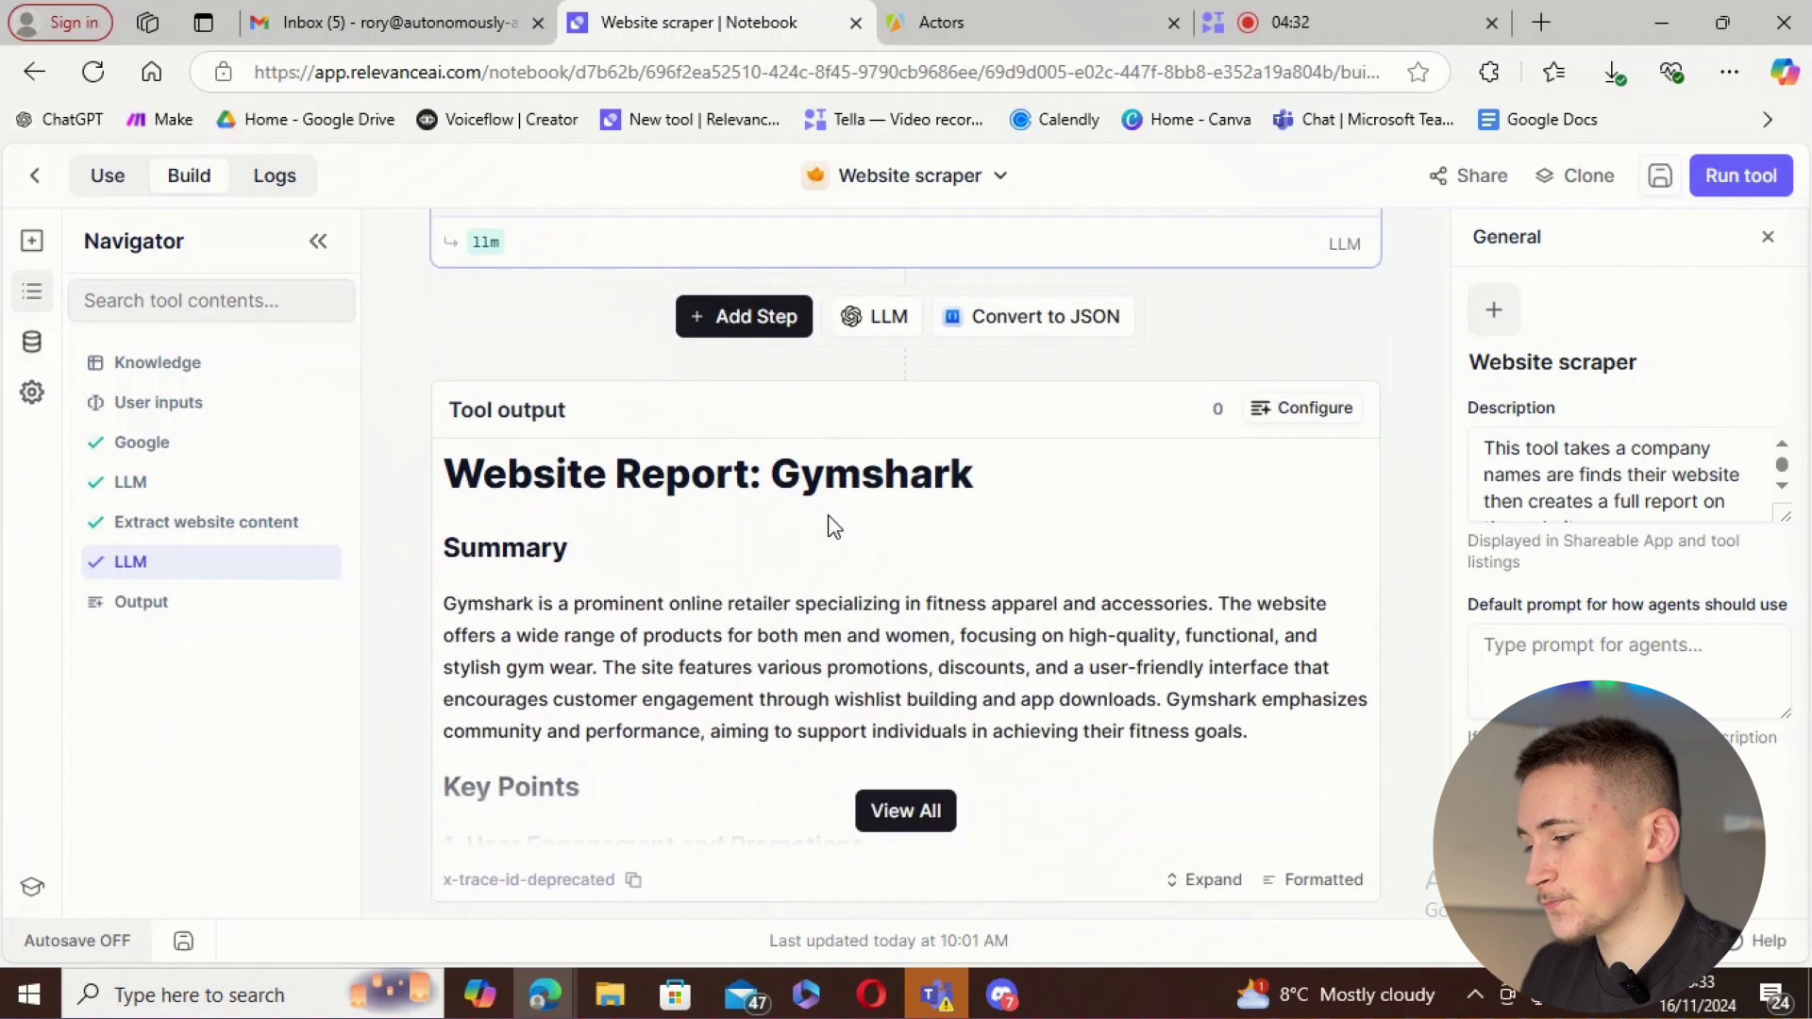
scroll(831, 526, "down", 1)
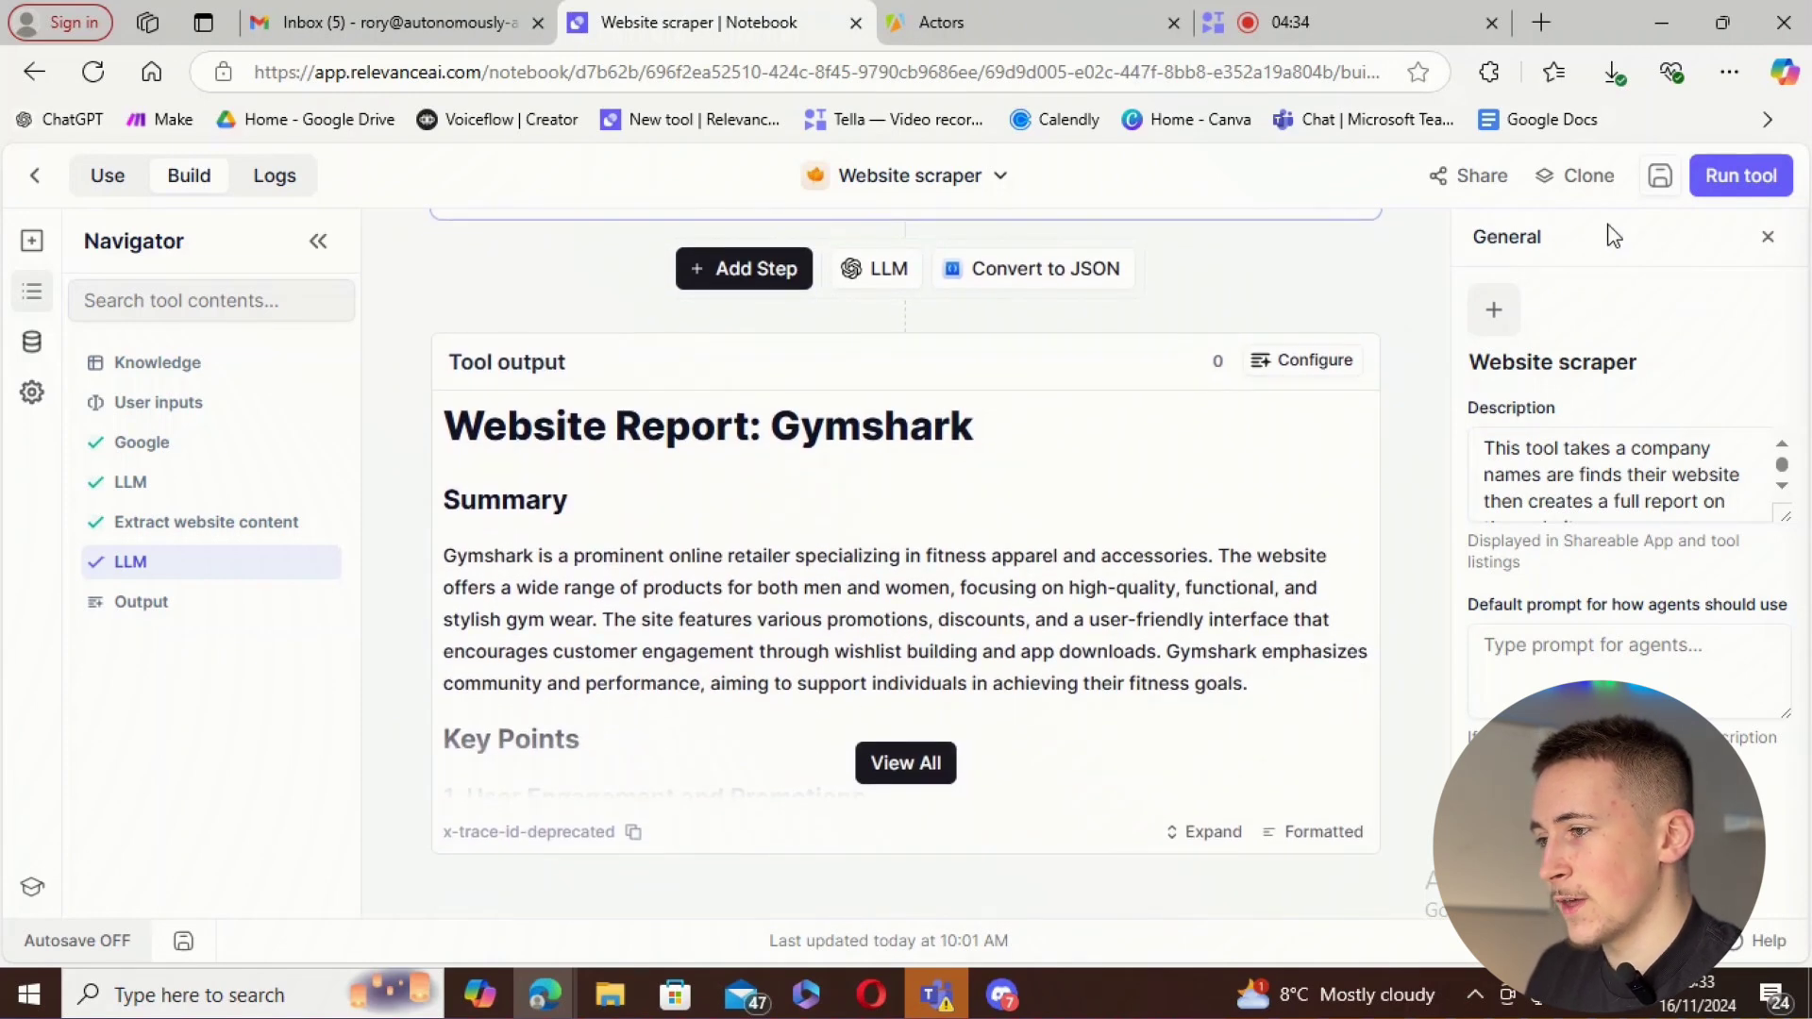
left_click(1660, 176)
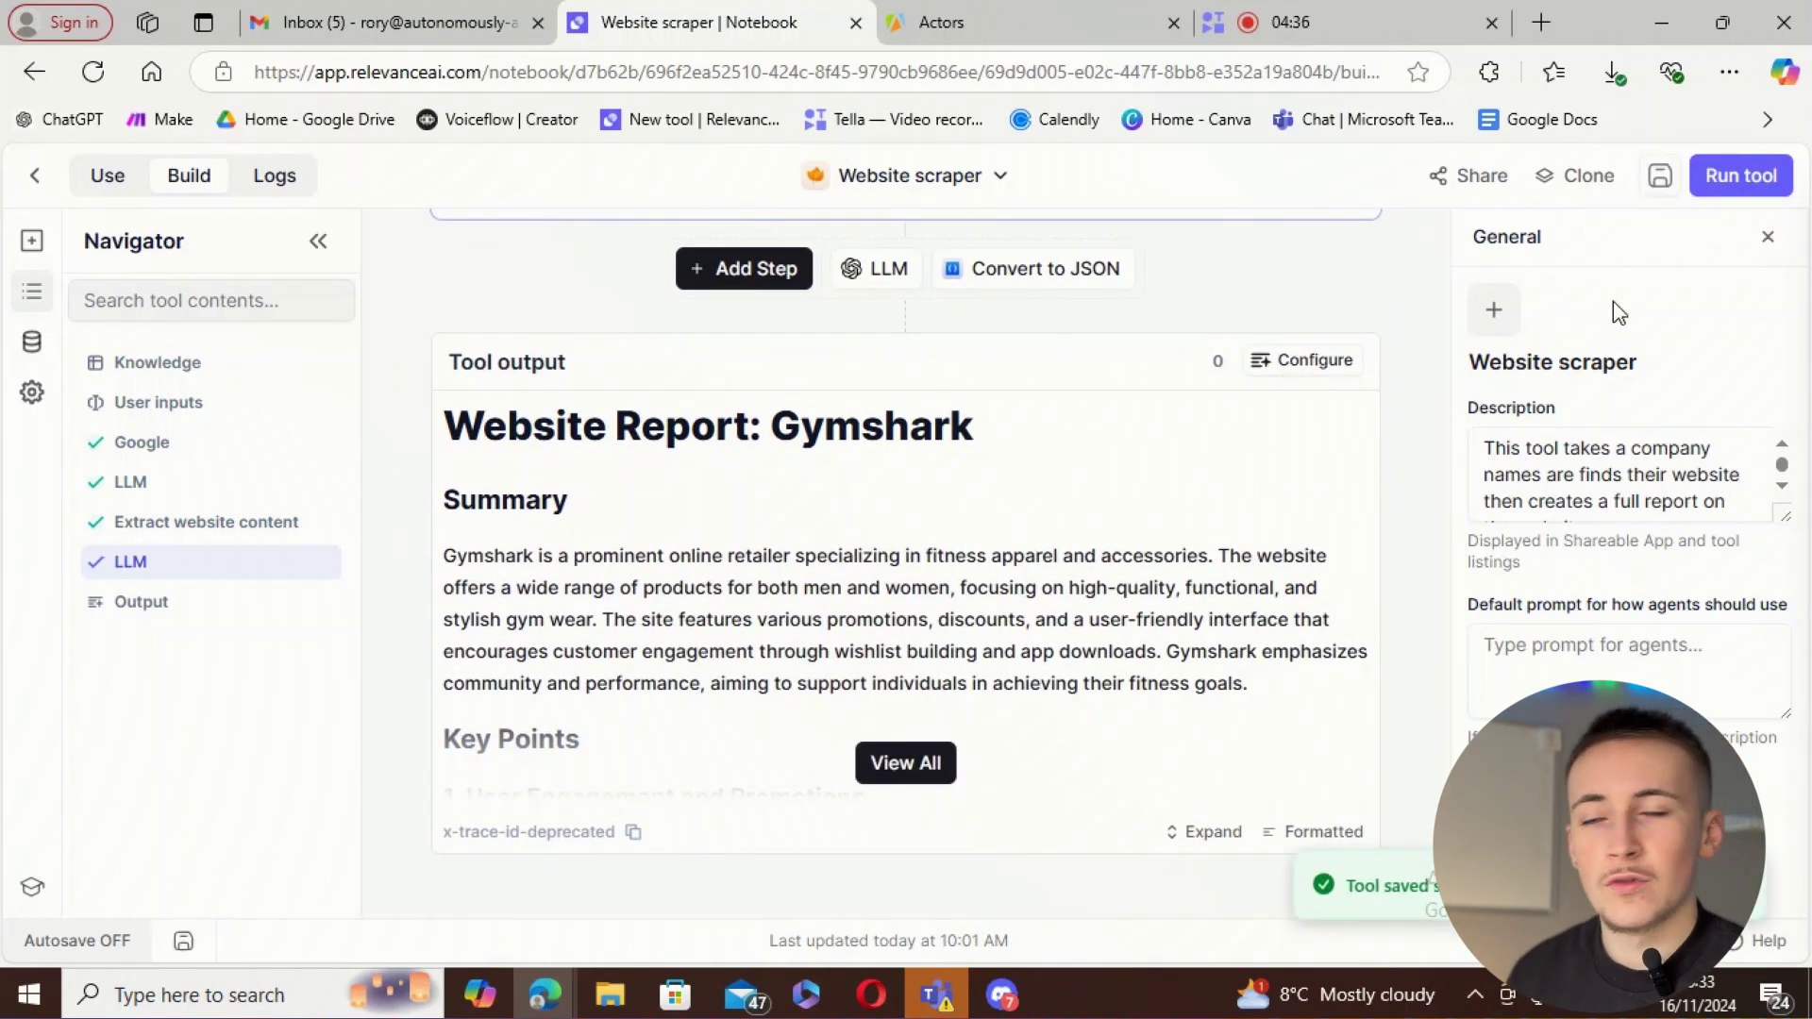
- Open the Linkedin Scraper tool for editing and examine its Company name input and the Google step's search query
left_click(34, 187)
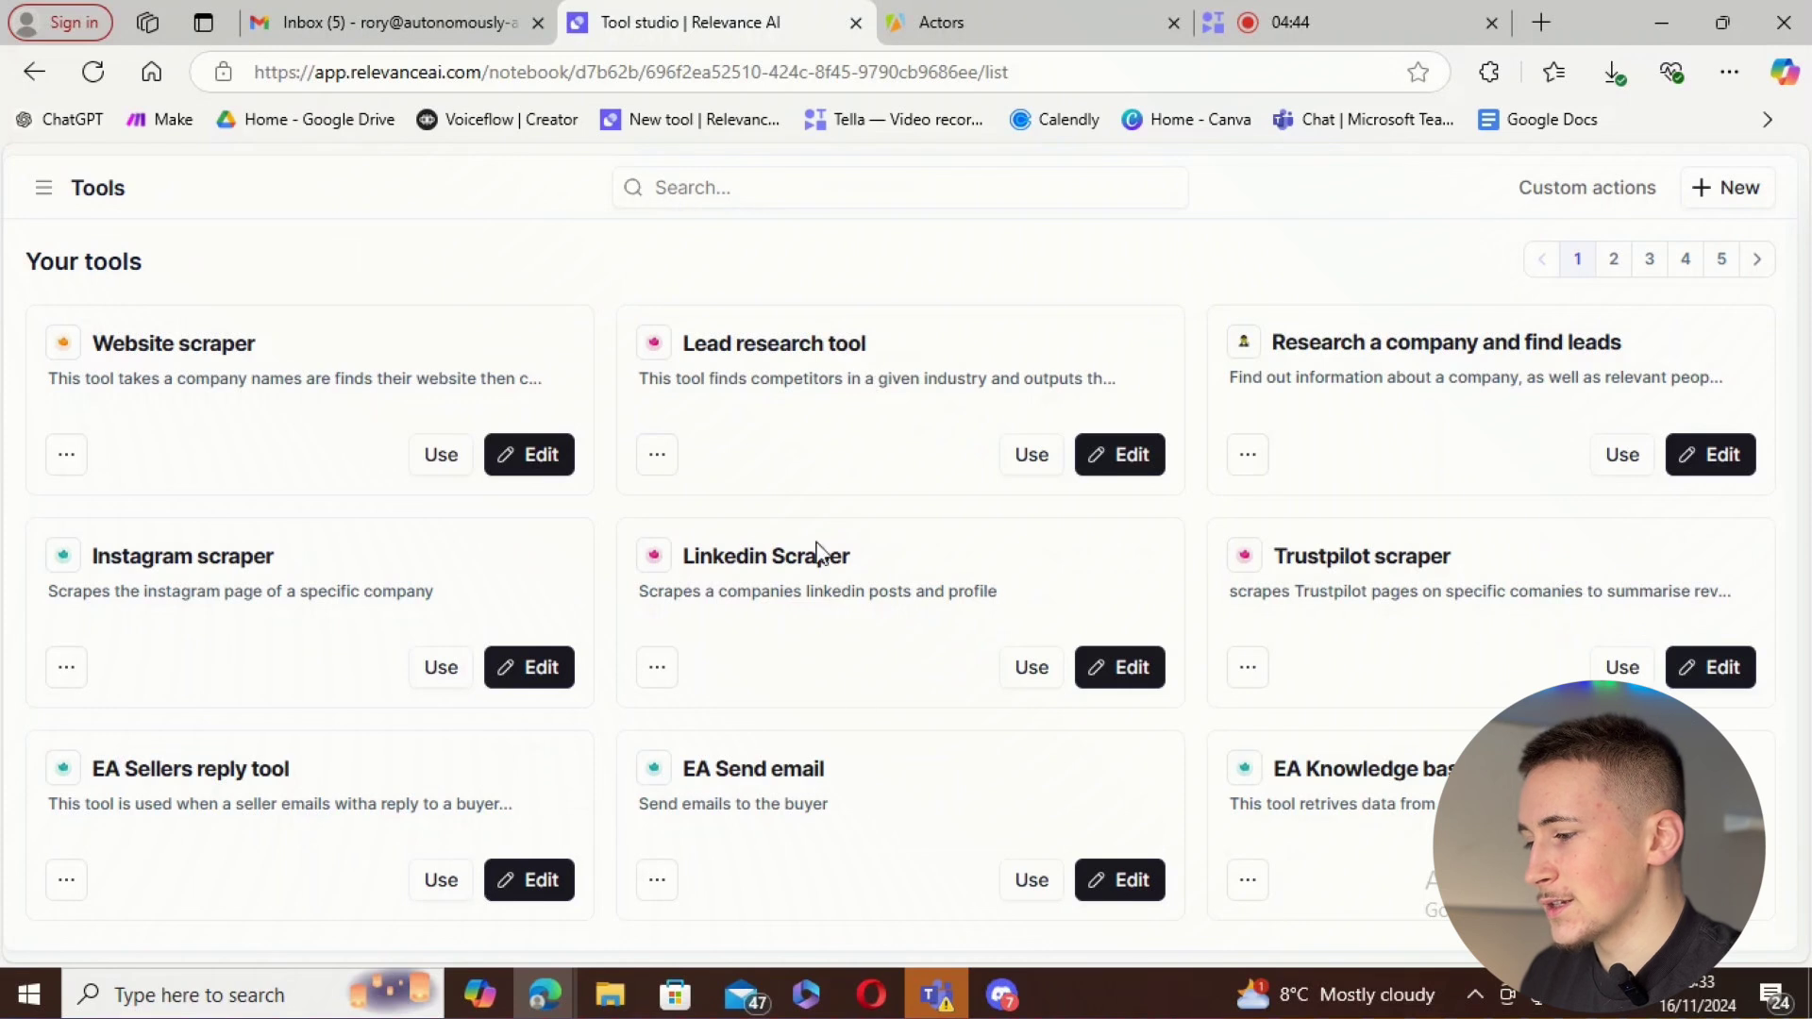
left_click(1118, 670)
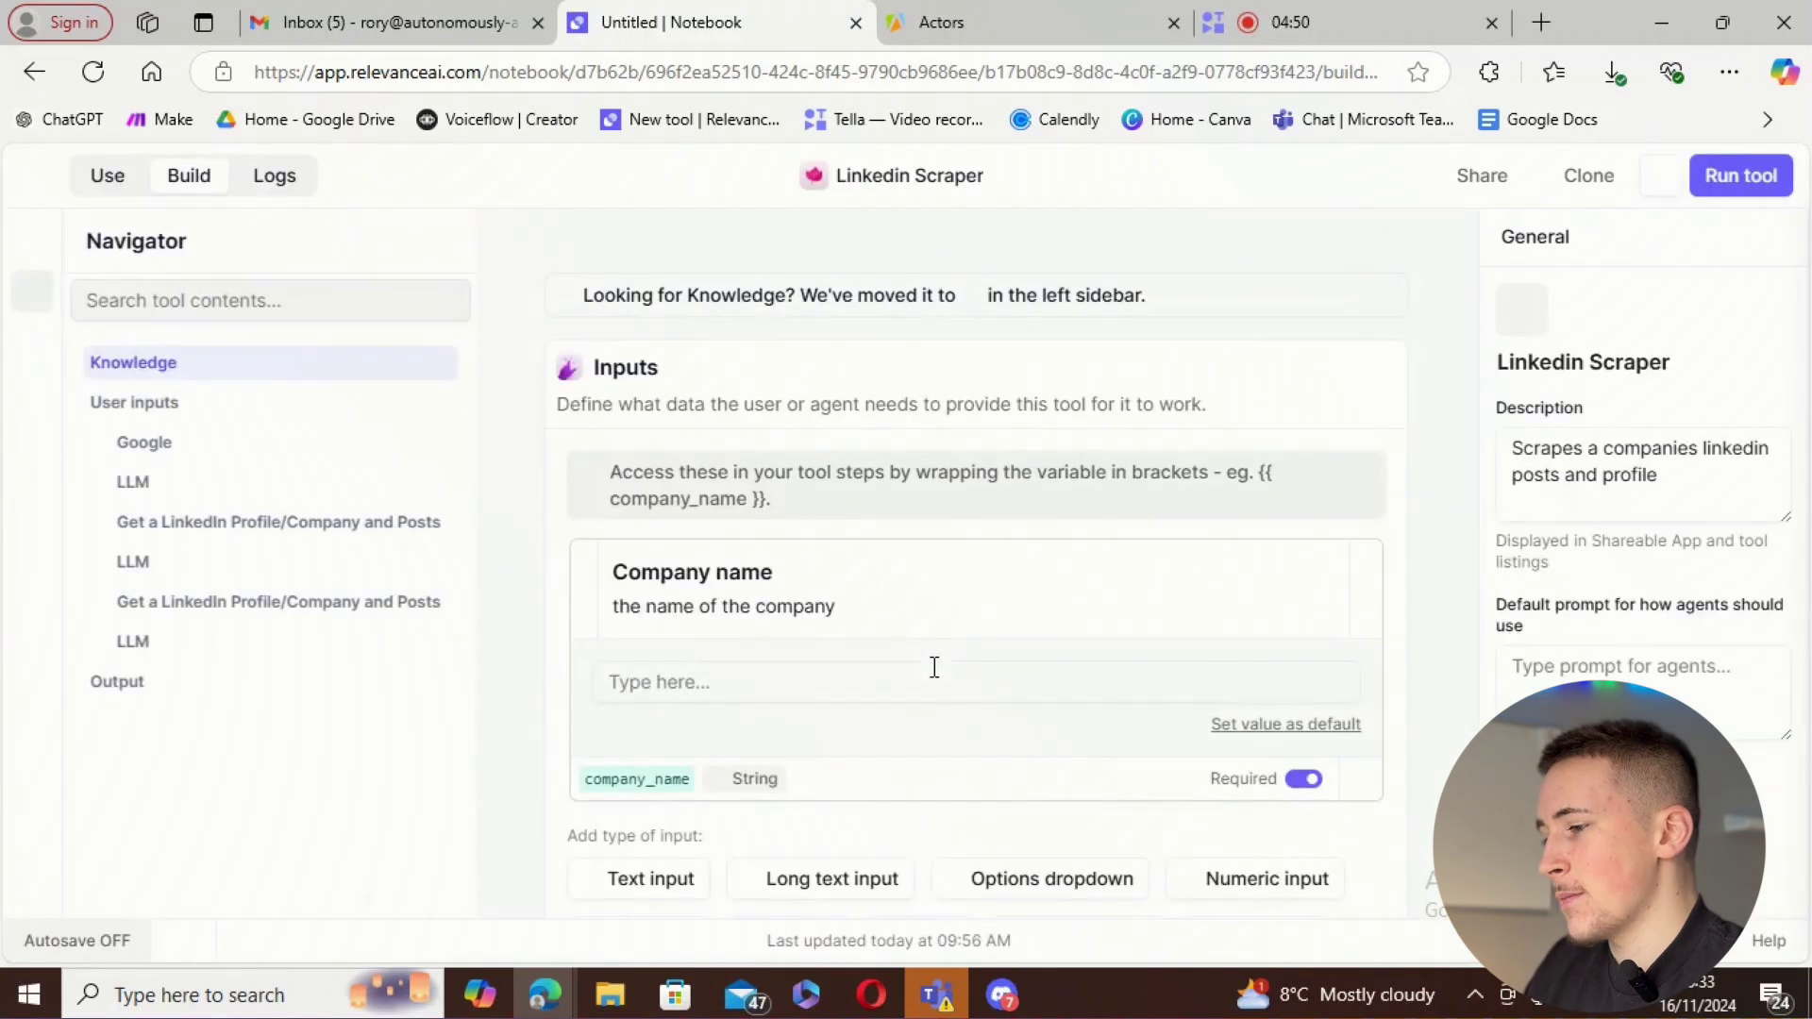
scroll(843, 583, "down", 2)
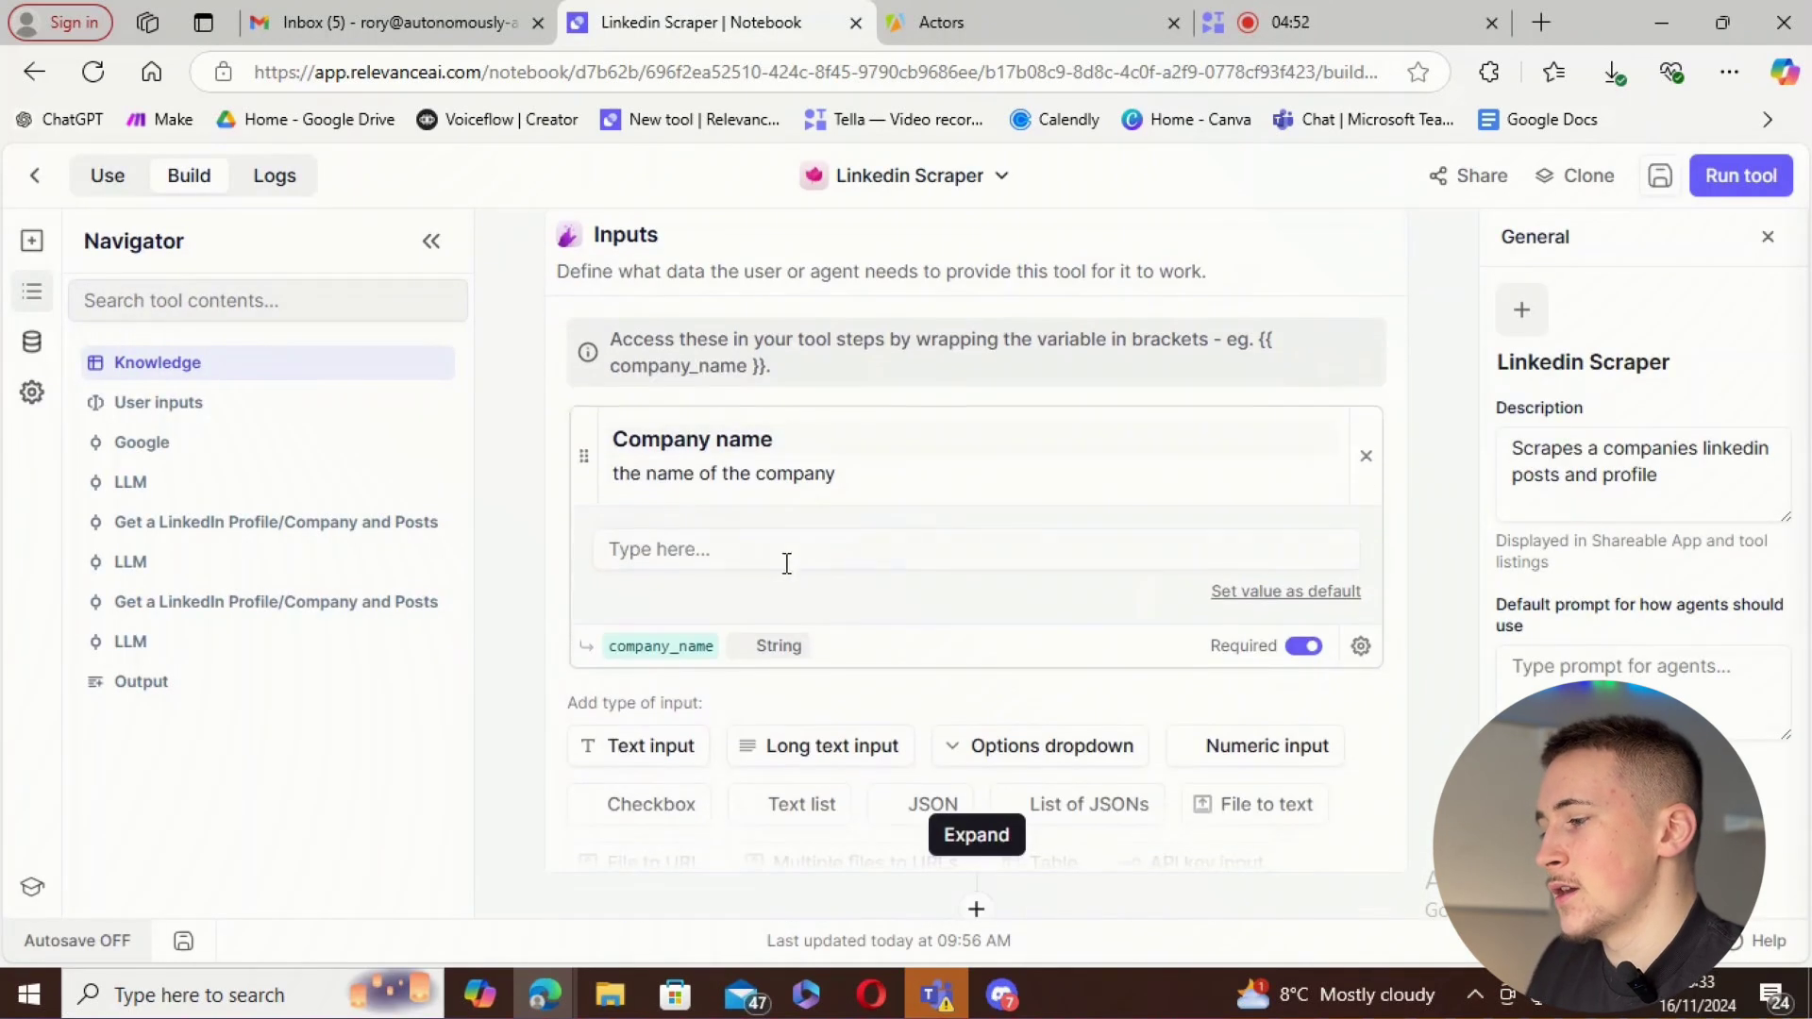
scroll(857, 517, "down", 8)
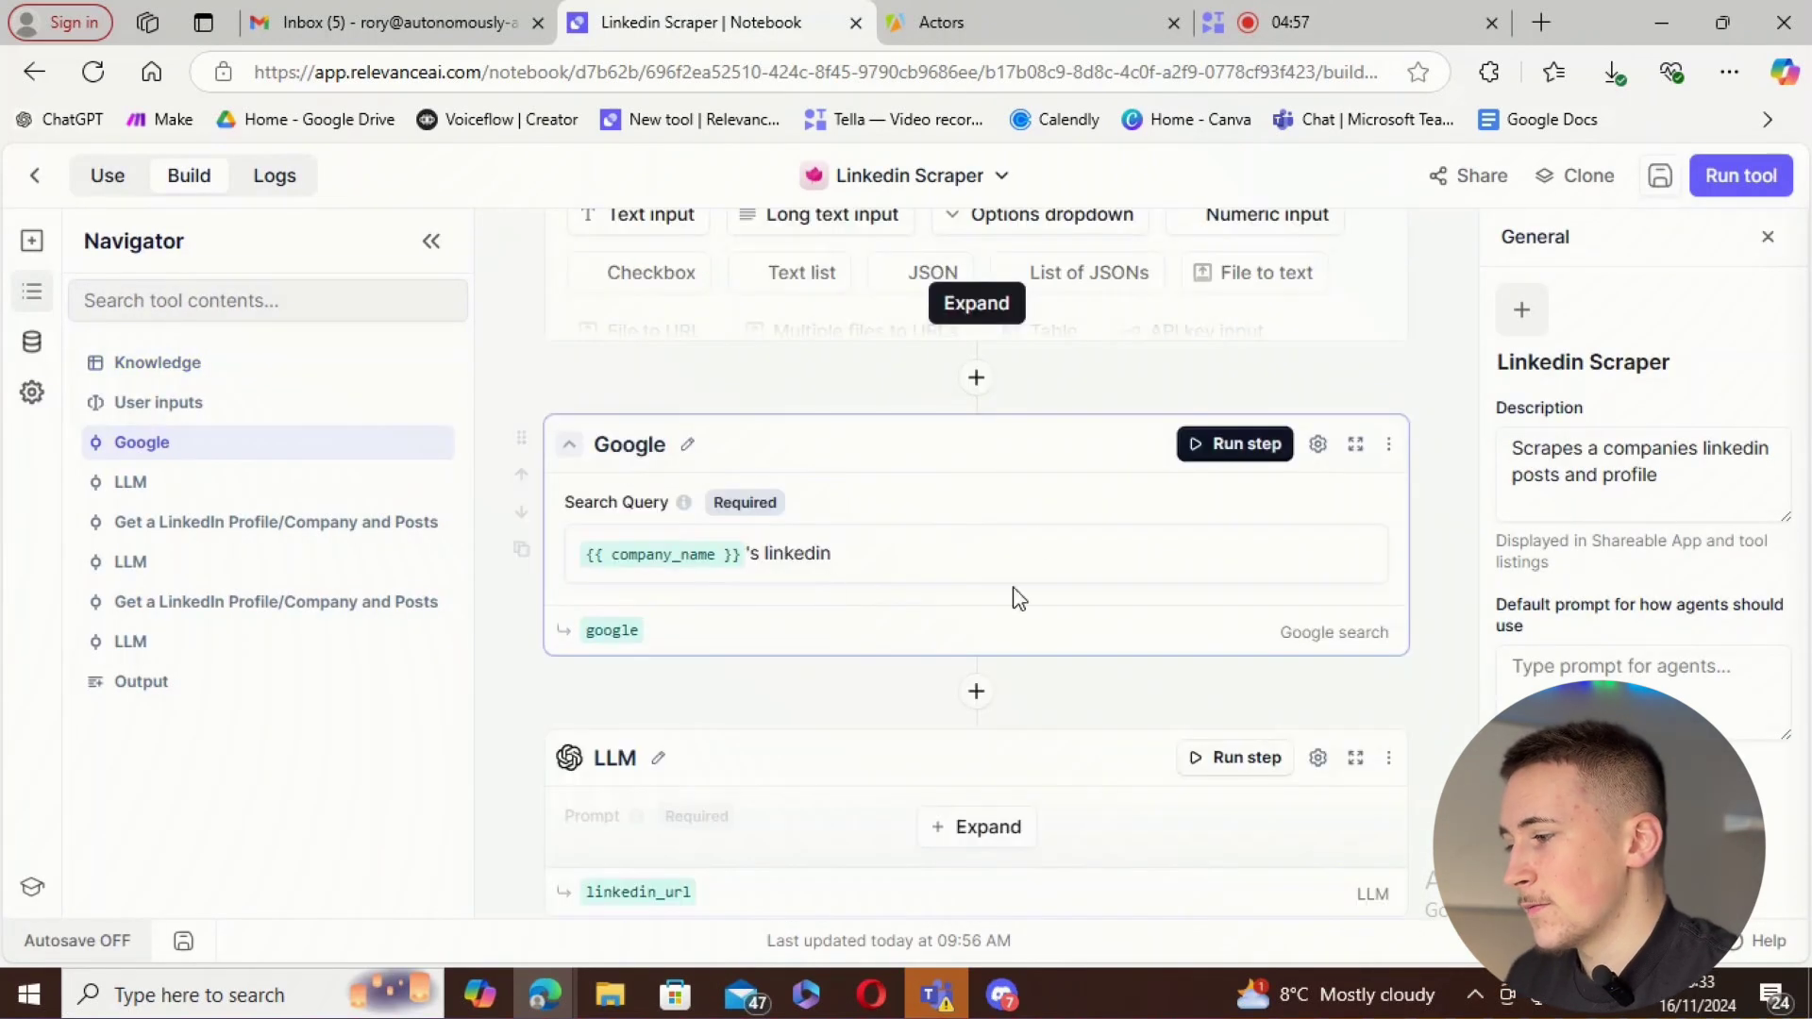
scroll(902, 538, "up", 2)
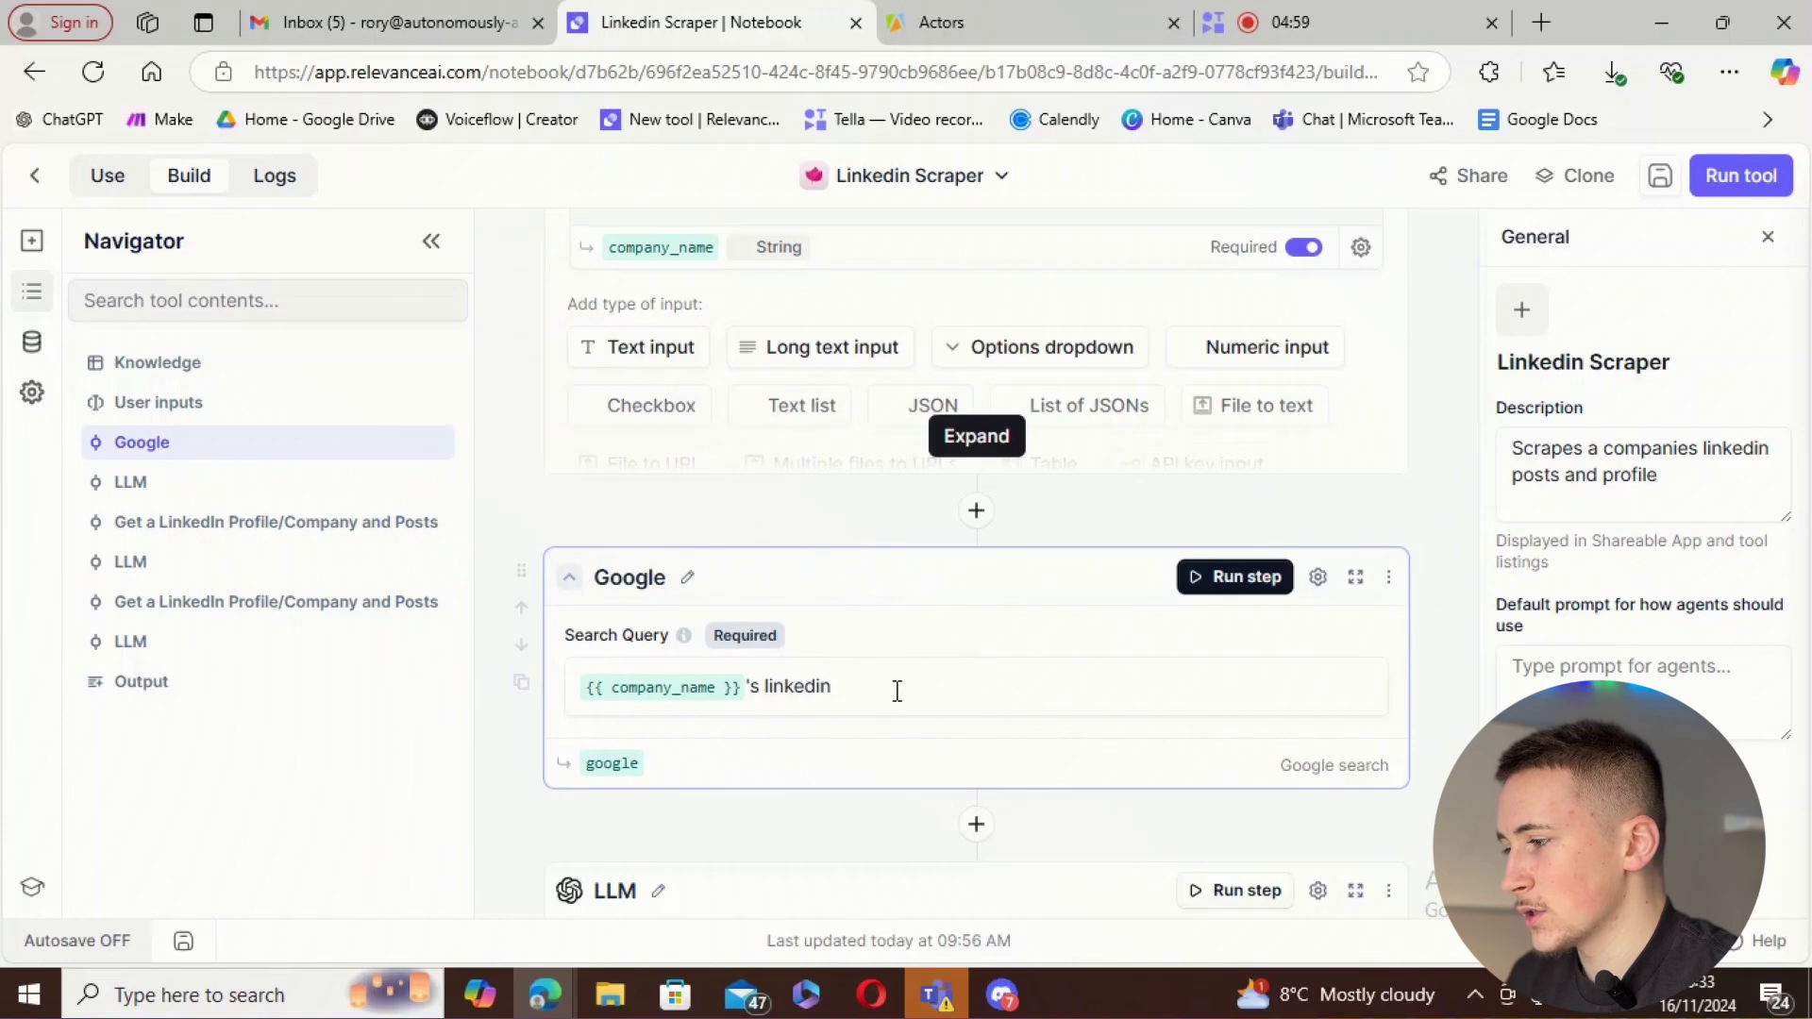
scroll(850, 526, "up", 3)
scroll(750, 463, "down", 3)
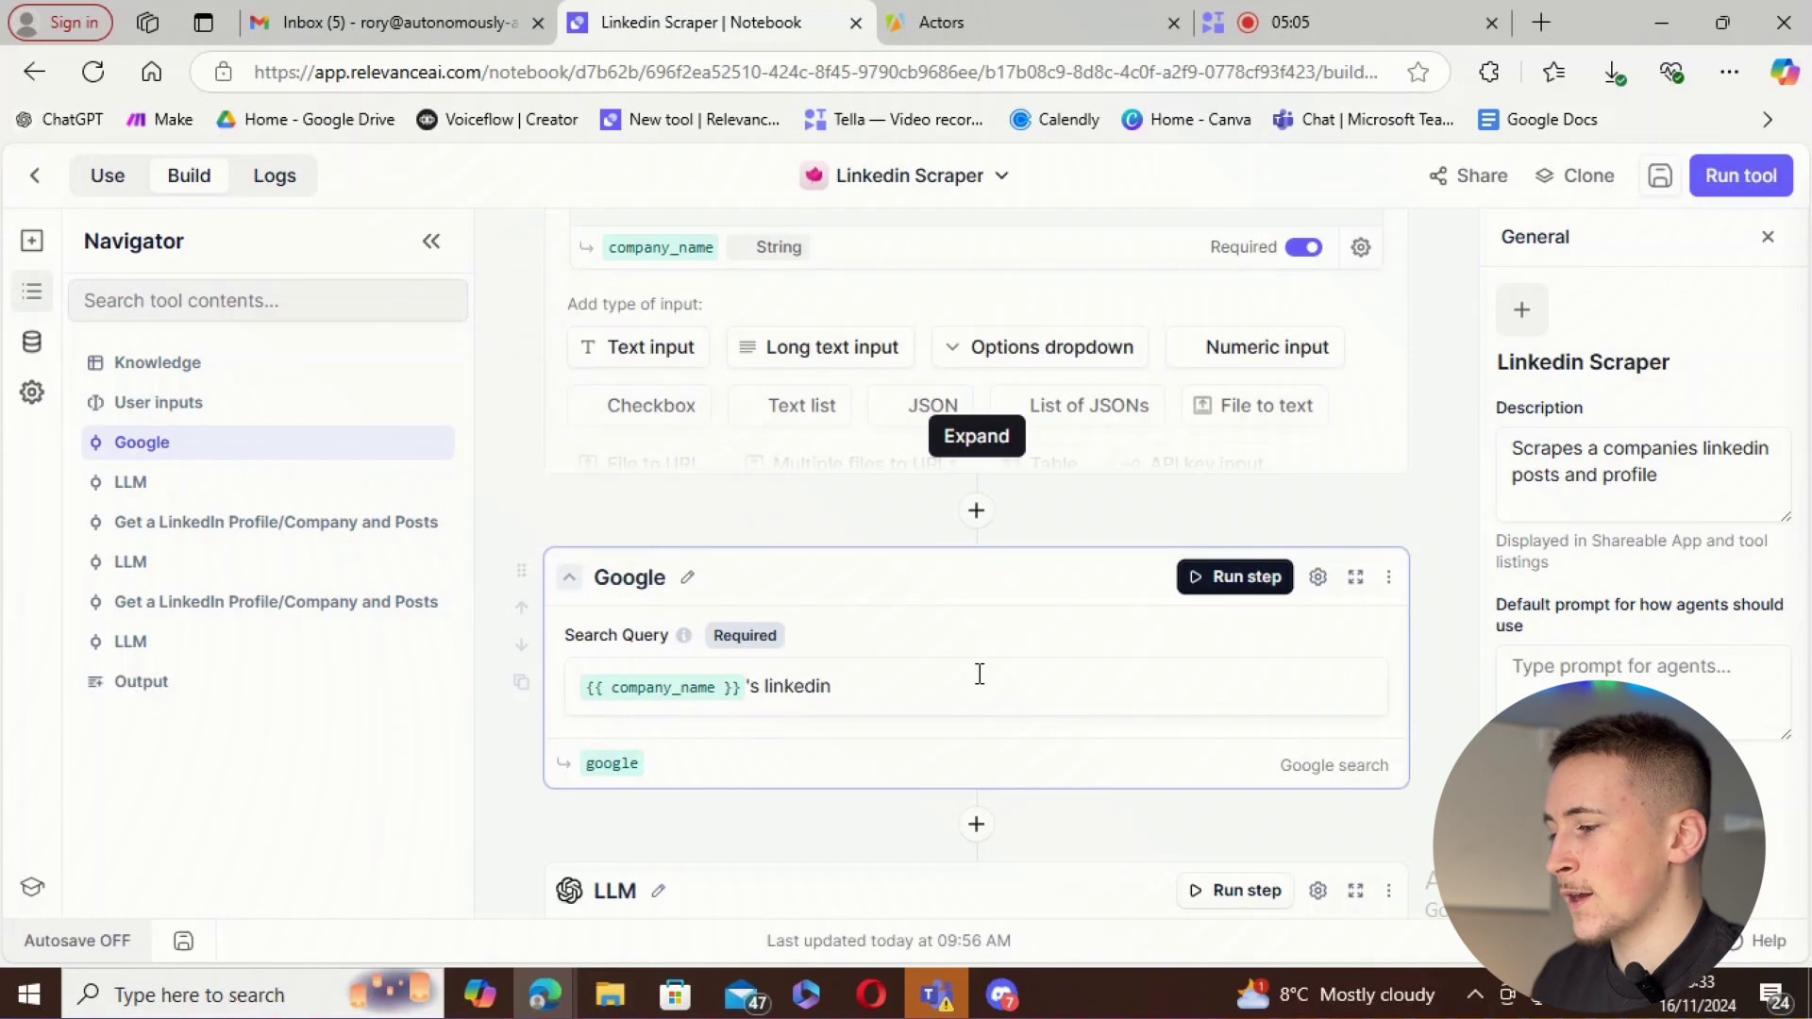
- Expand the LLM step after the Google search and examine its prompt's company name and search result variables
scroll(980, 673, "down", 4)
left_click(951, 556)
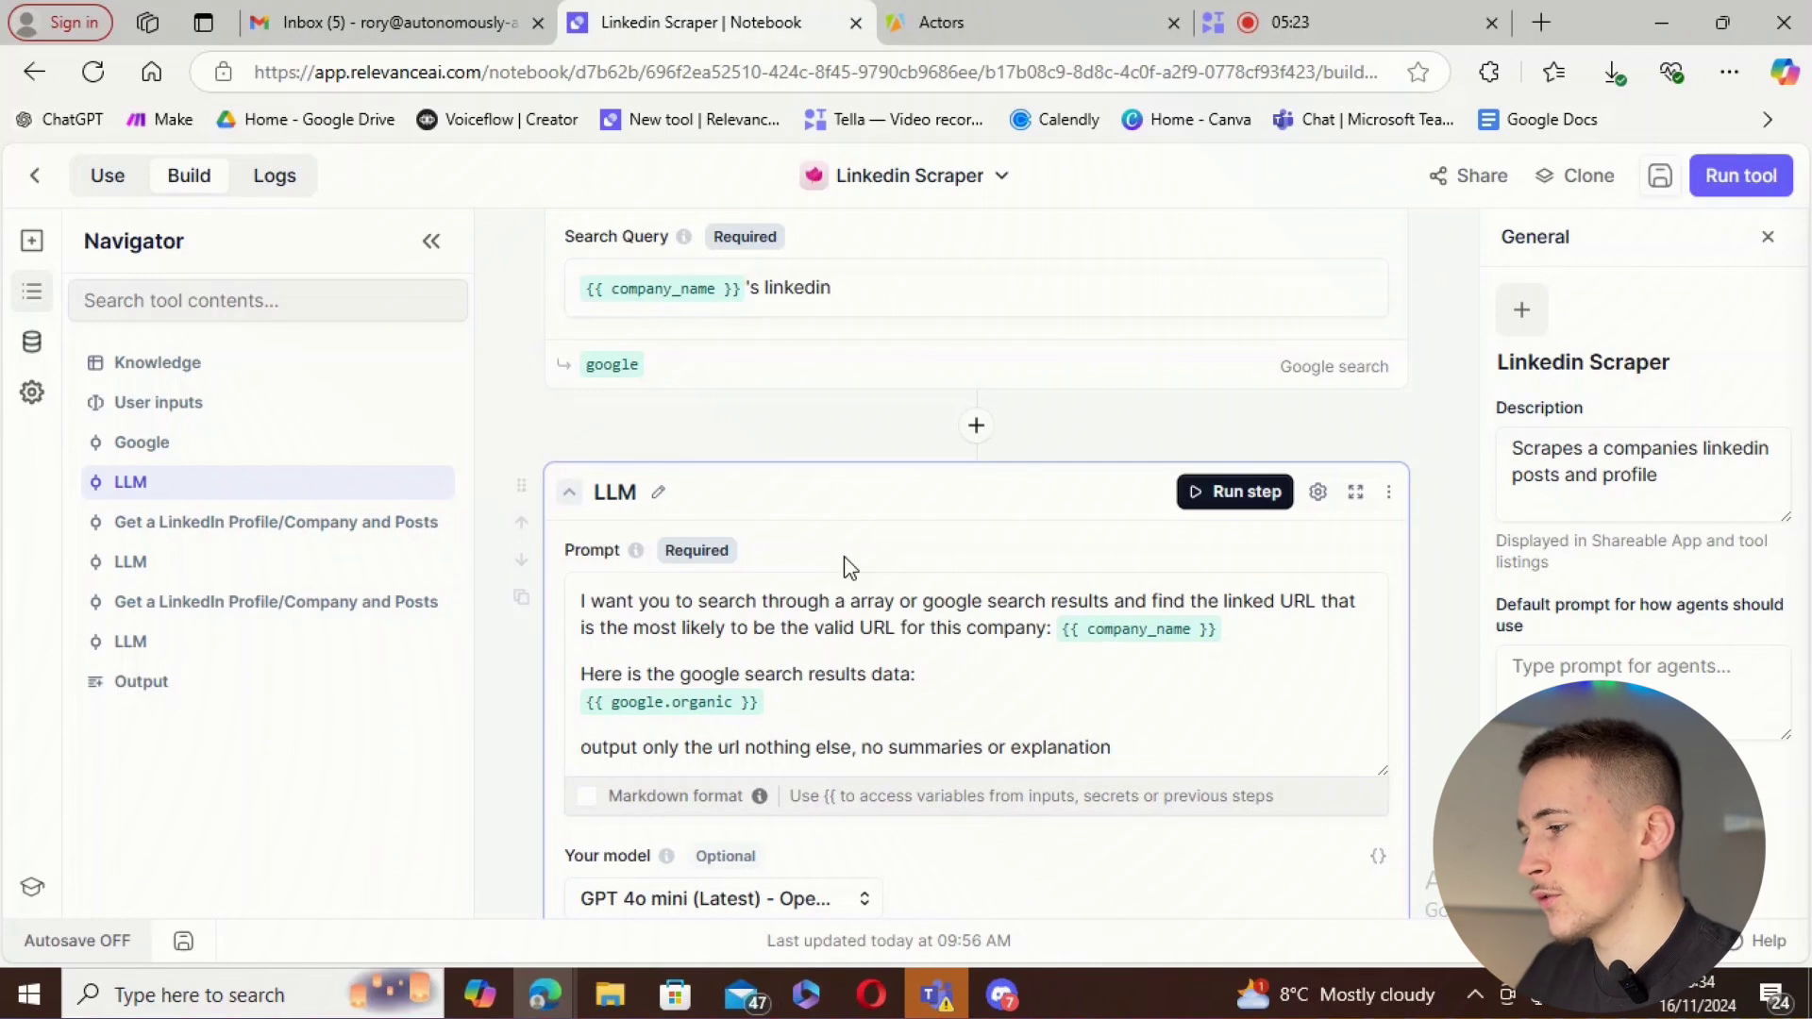
scroll(840, 490, "up", 2)
scroll(971, 513, "down", 2)
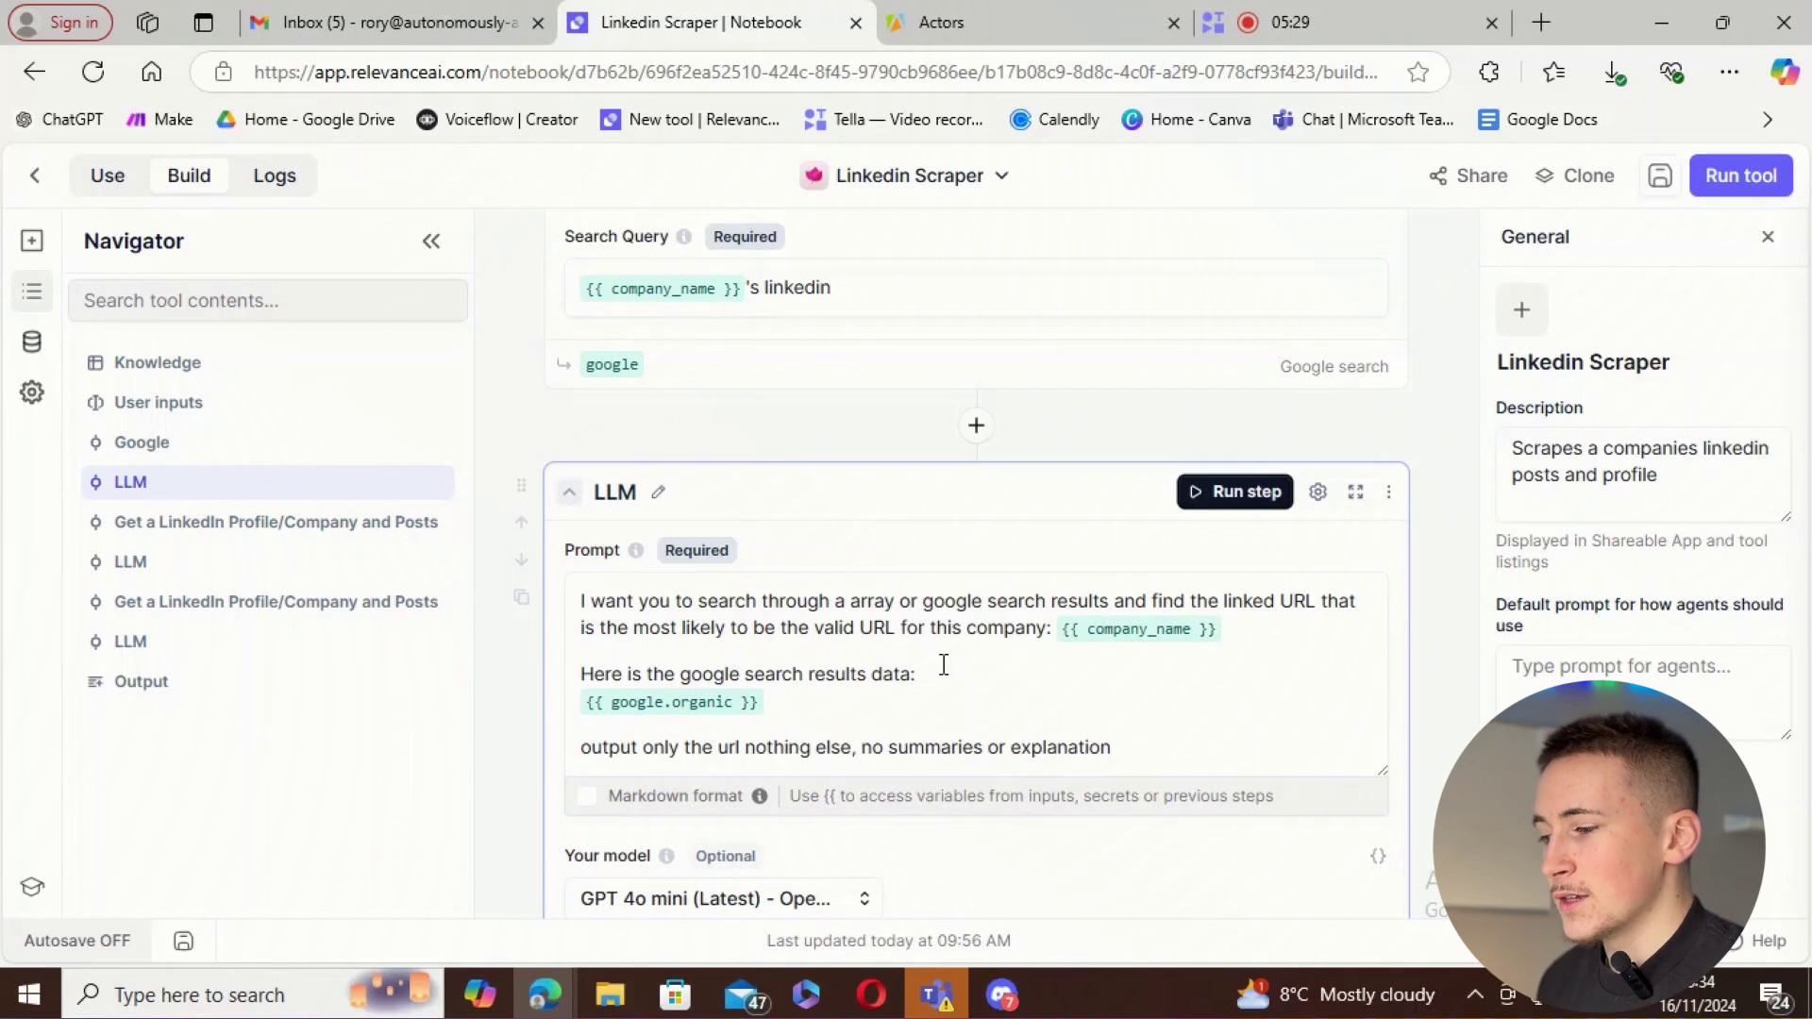
left_click(1181, 636)
left_click(1158, 714)
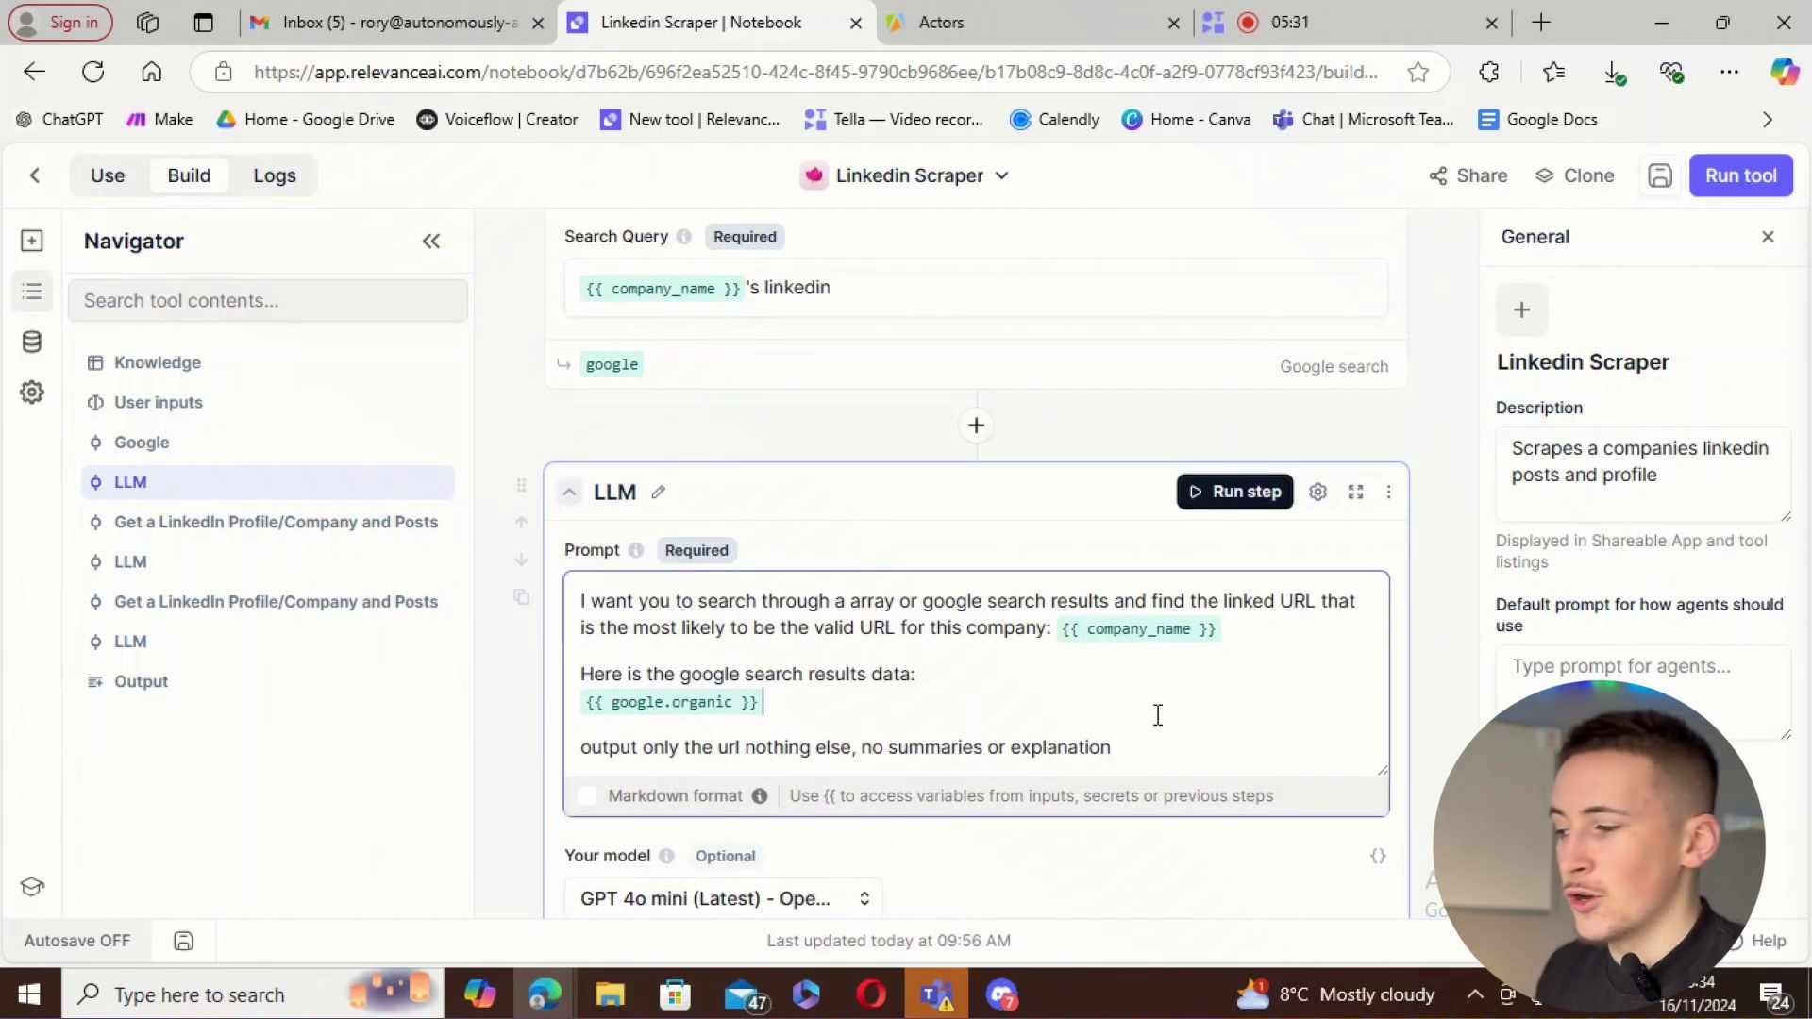
scroll(866, 542, "down", 1)
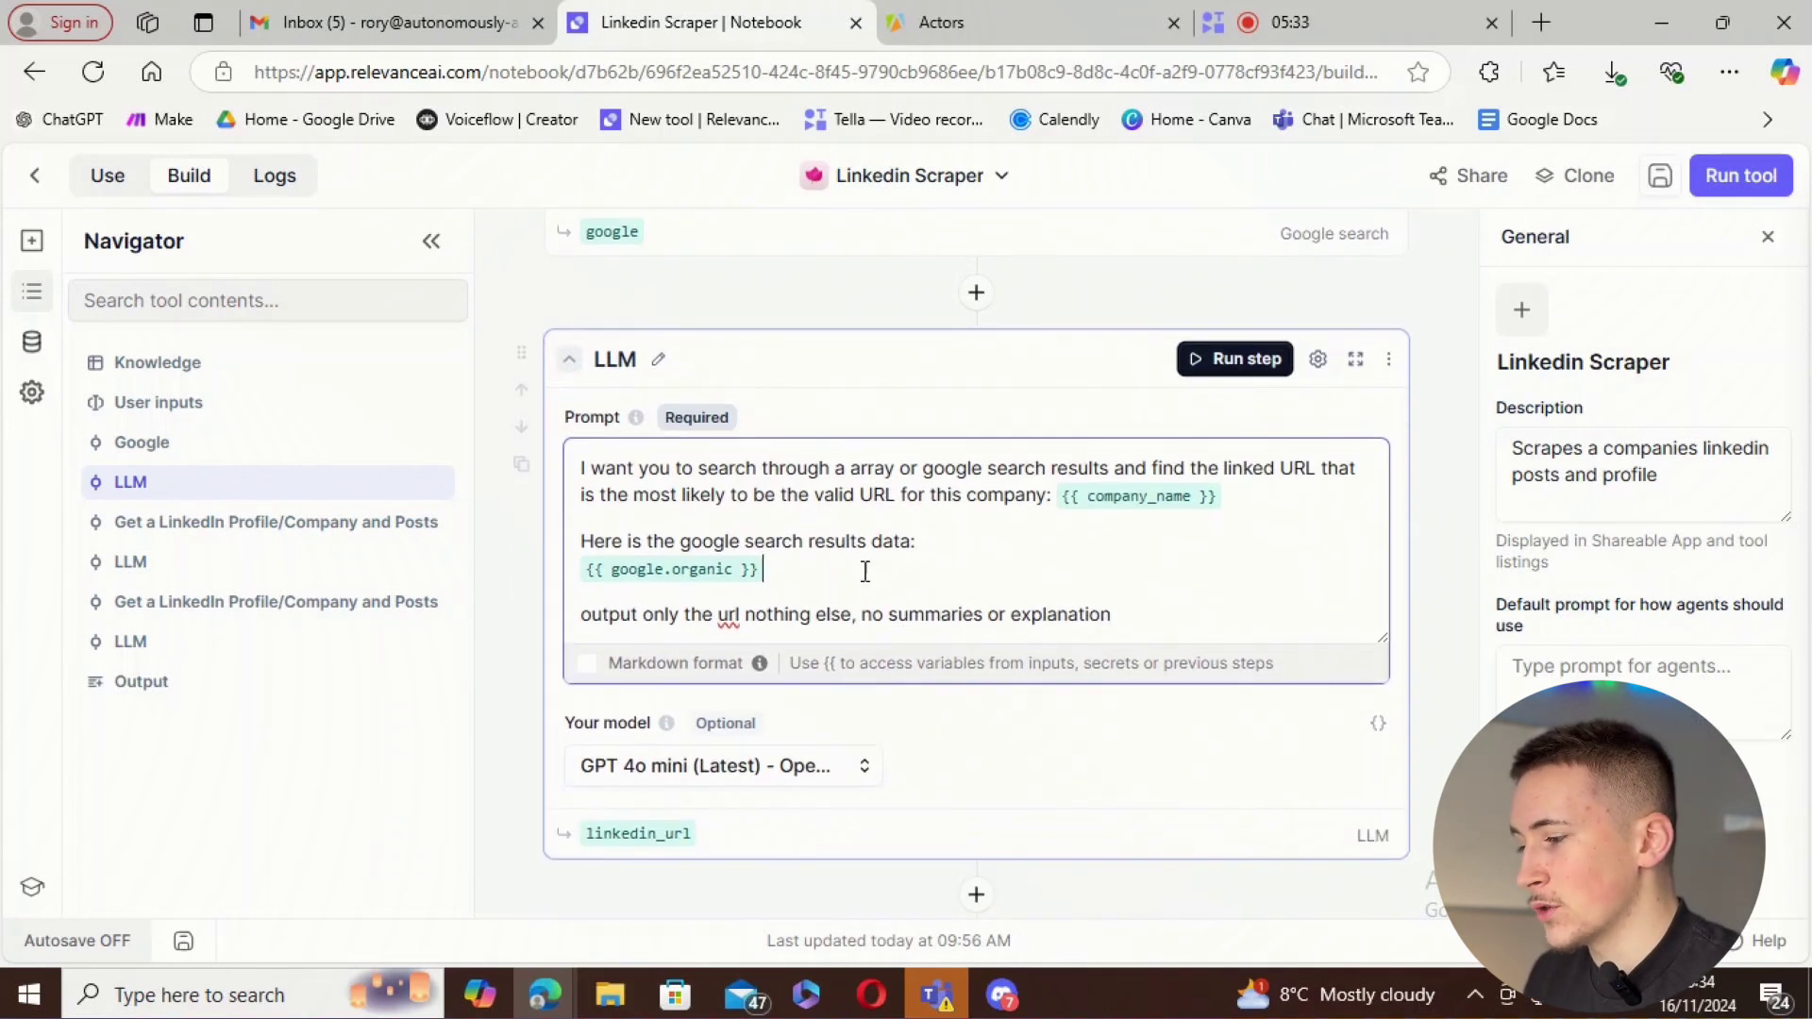
- Expand the first Get a LinkedIn Profile/Company and Posts step and inspect its URL variable and Method setting
scroll(944, 545, "down", 3)
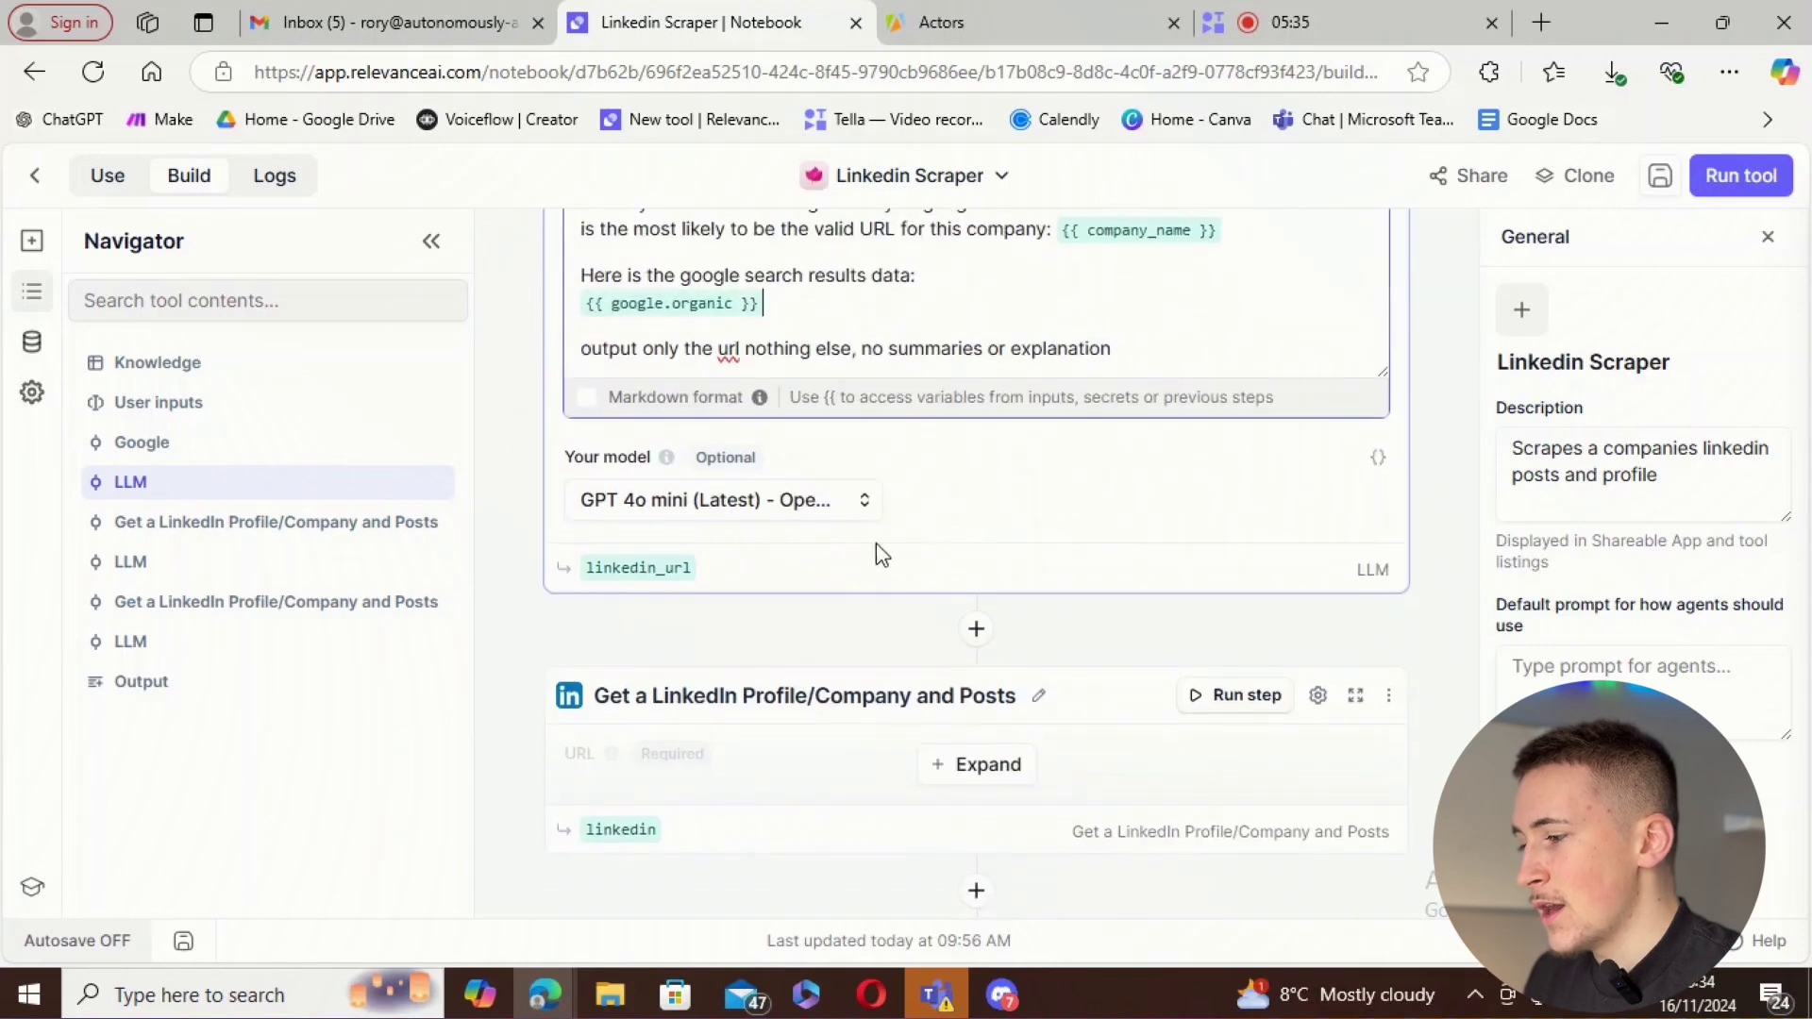
left_click(976, 634)
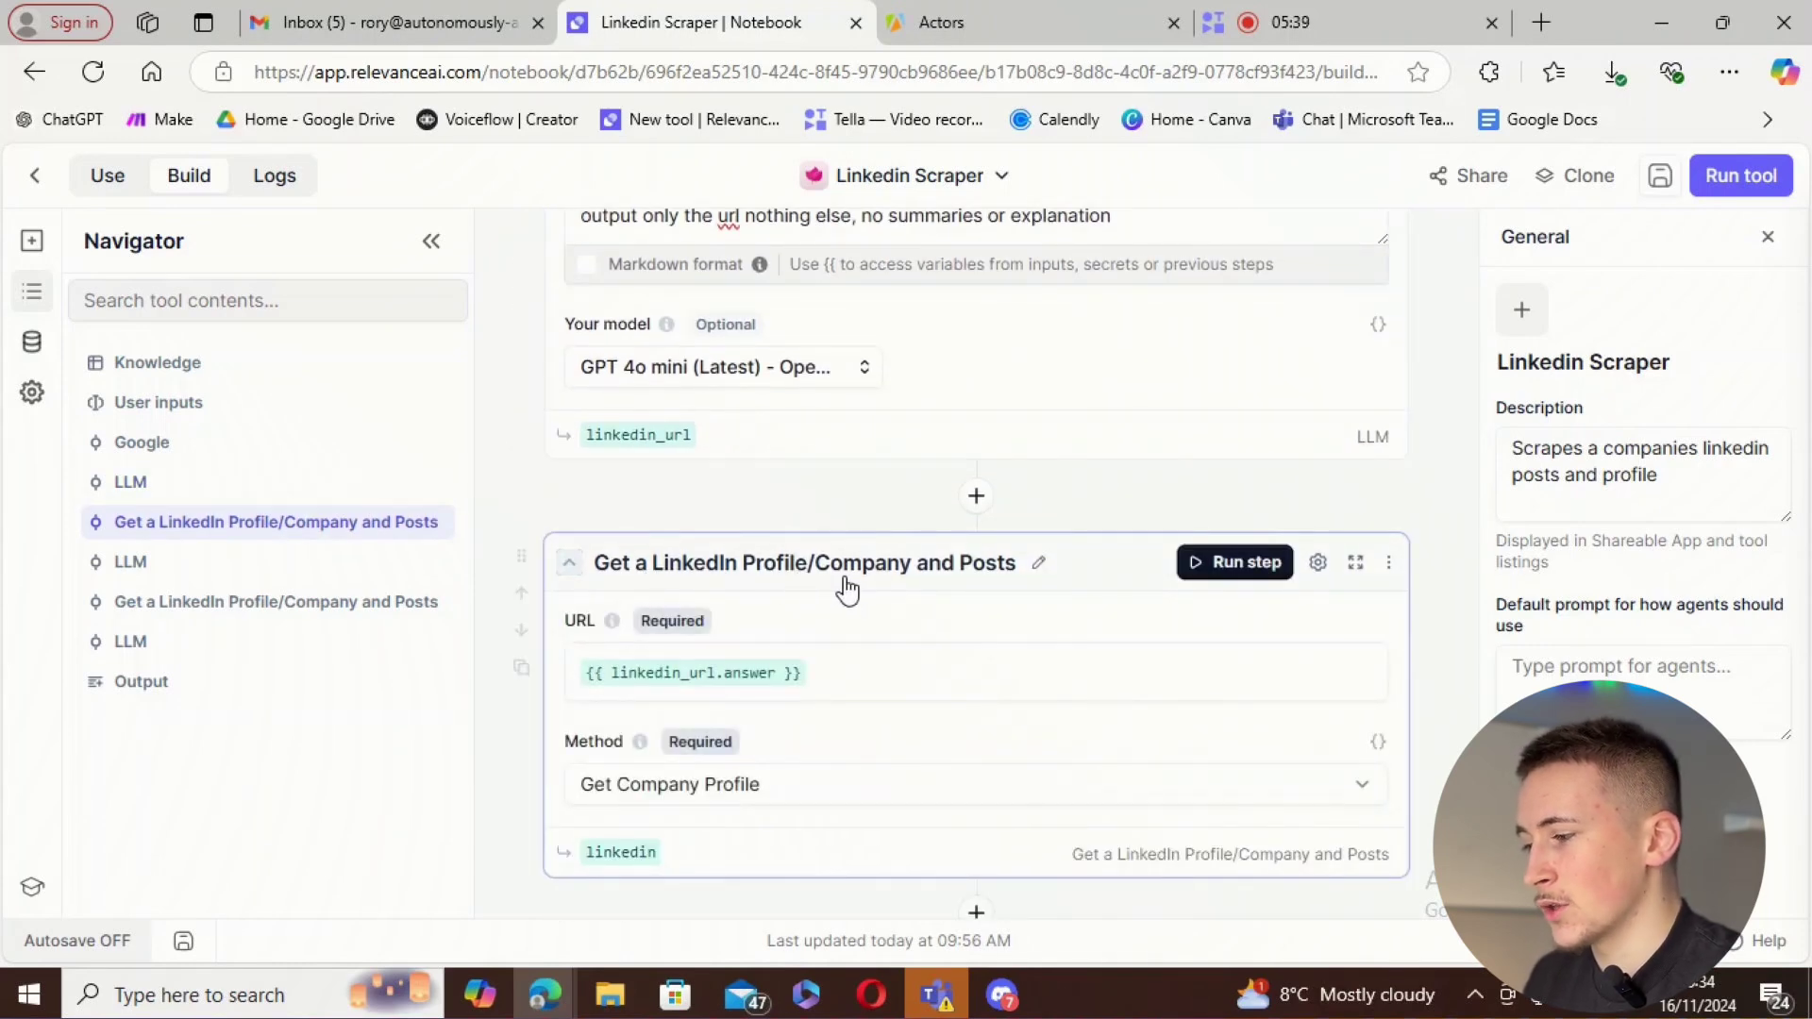
scroll(849, 557, "down", 1)
scroll(817, 530, "up", 4)
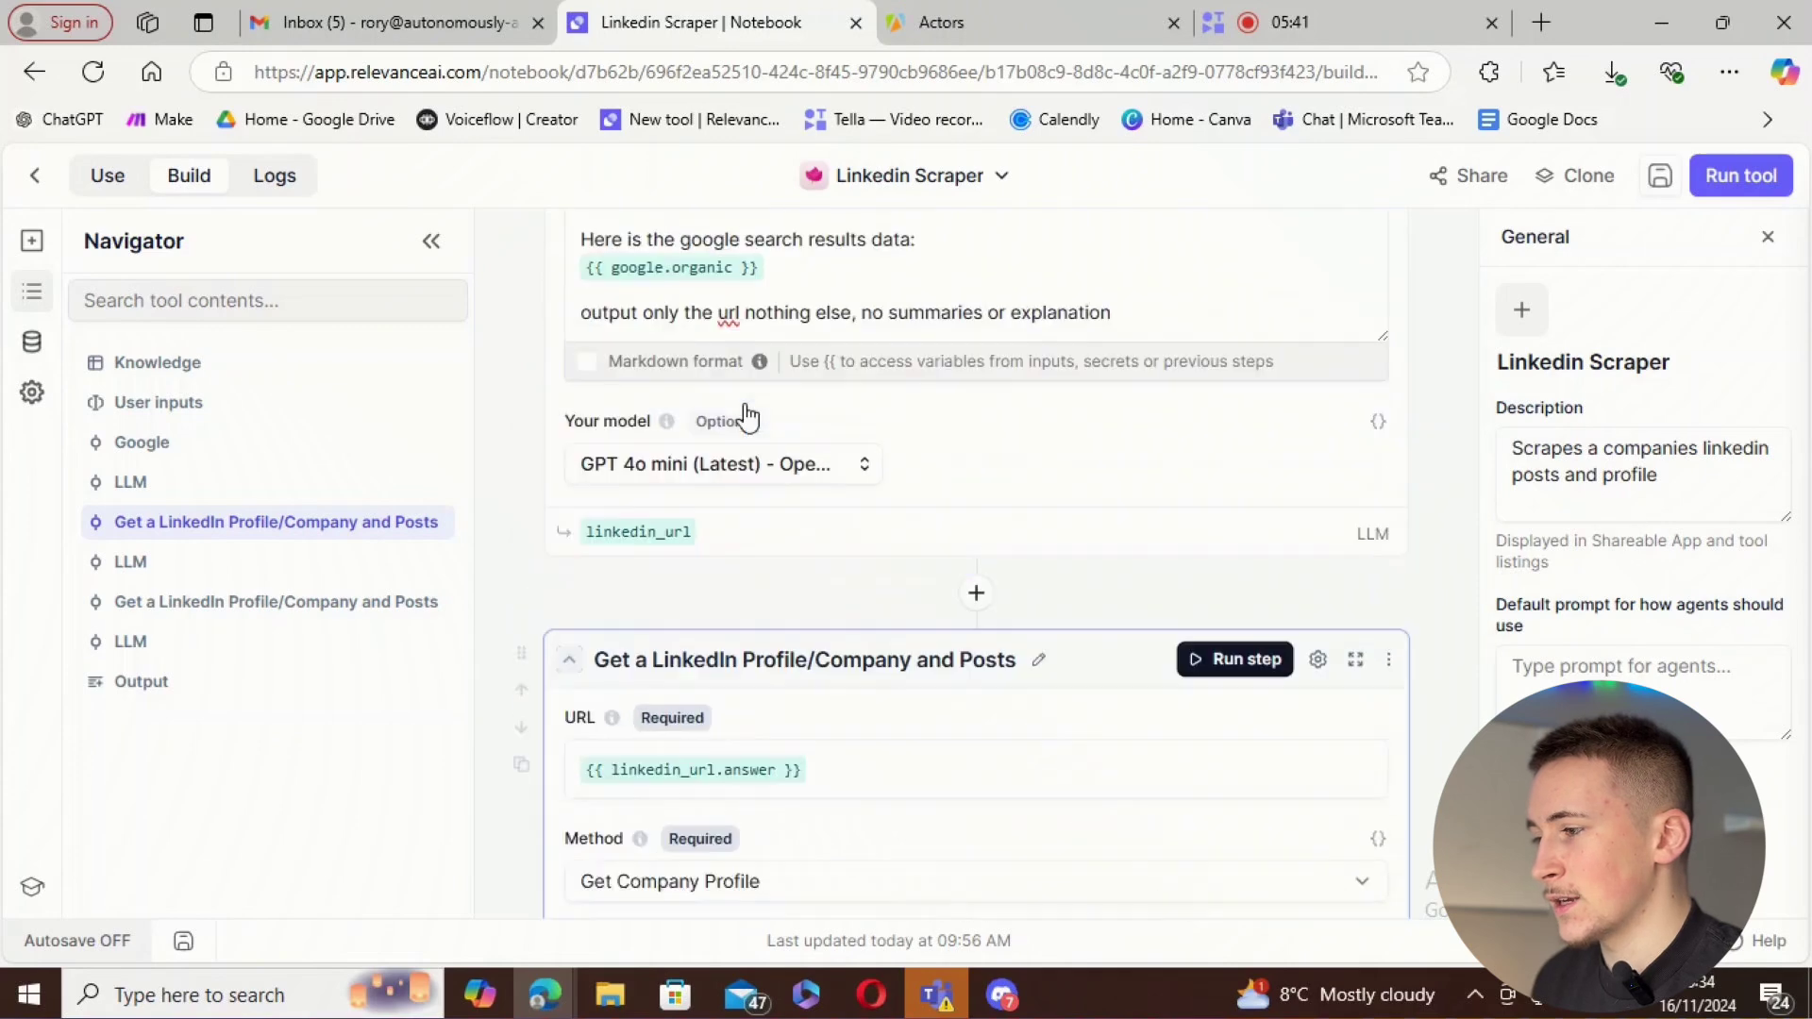
scroll(868, 485, "down", 3)
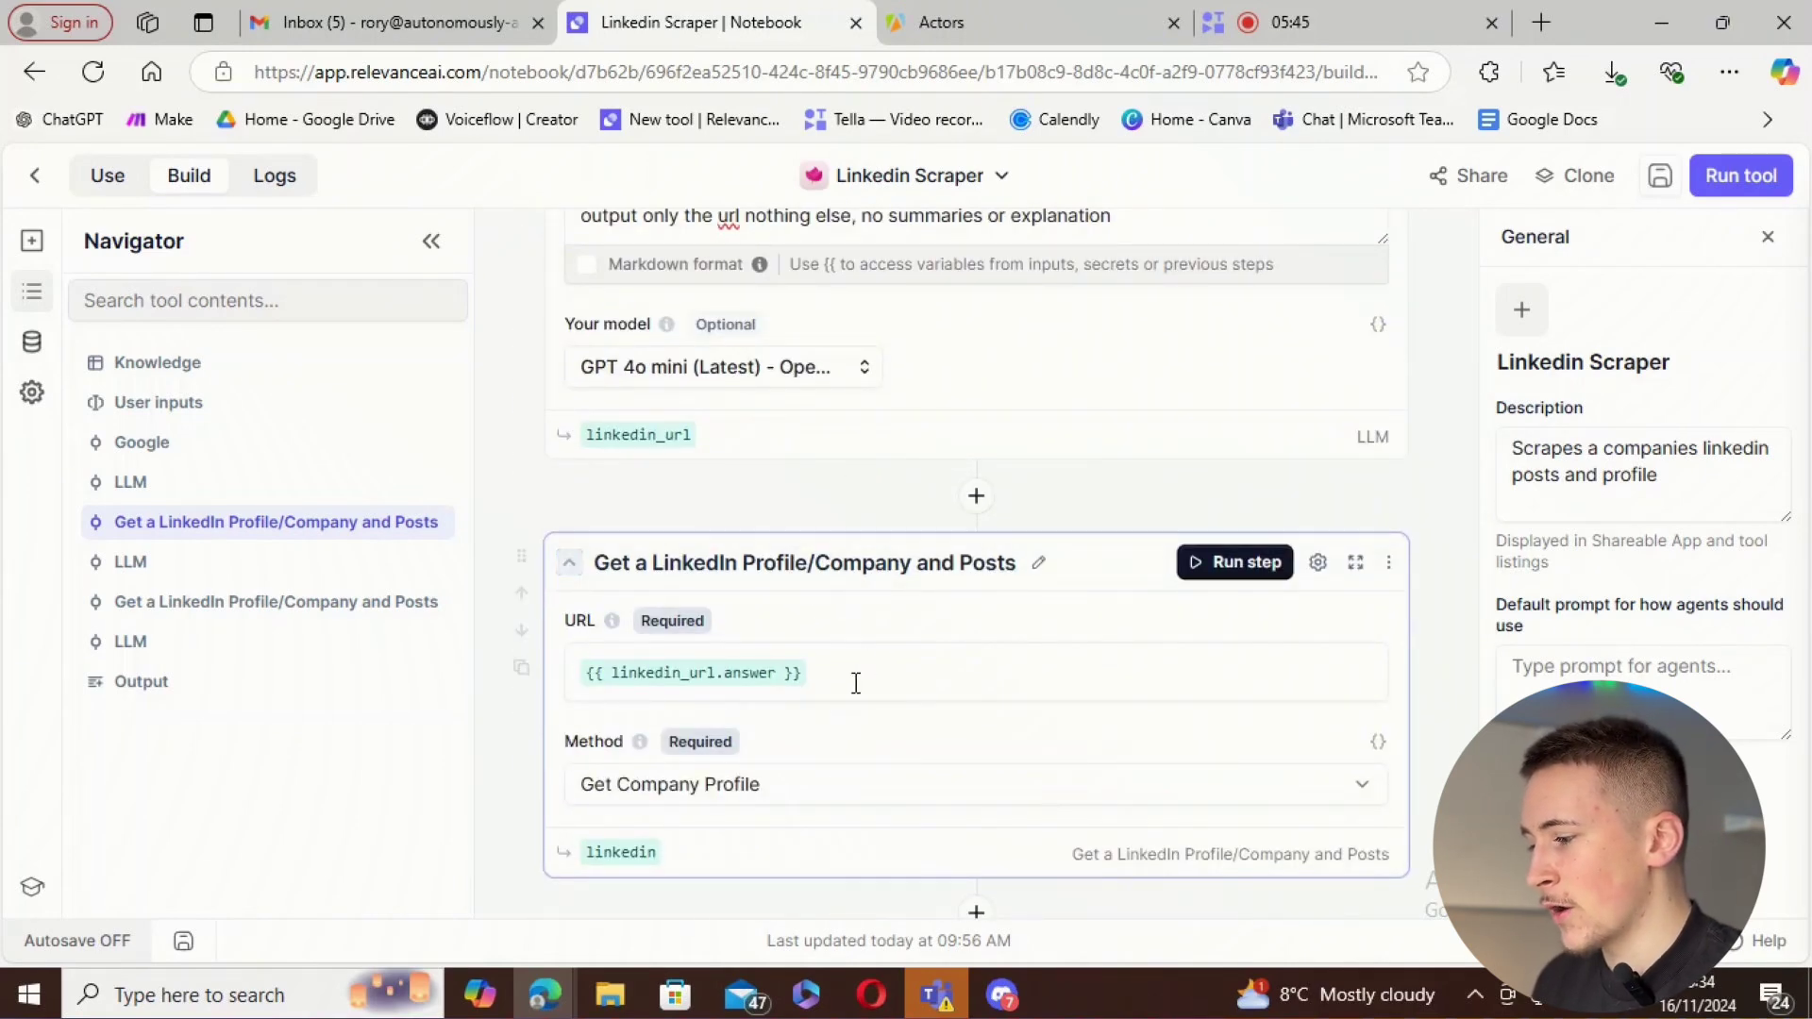
scroll(866, 619, "down", 1)
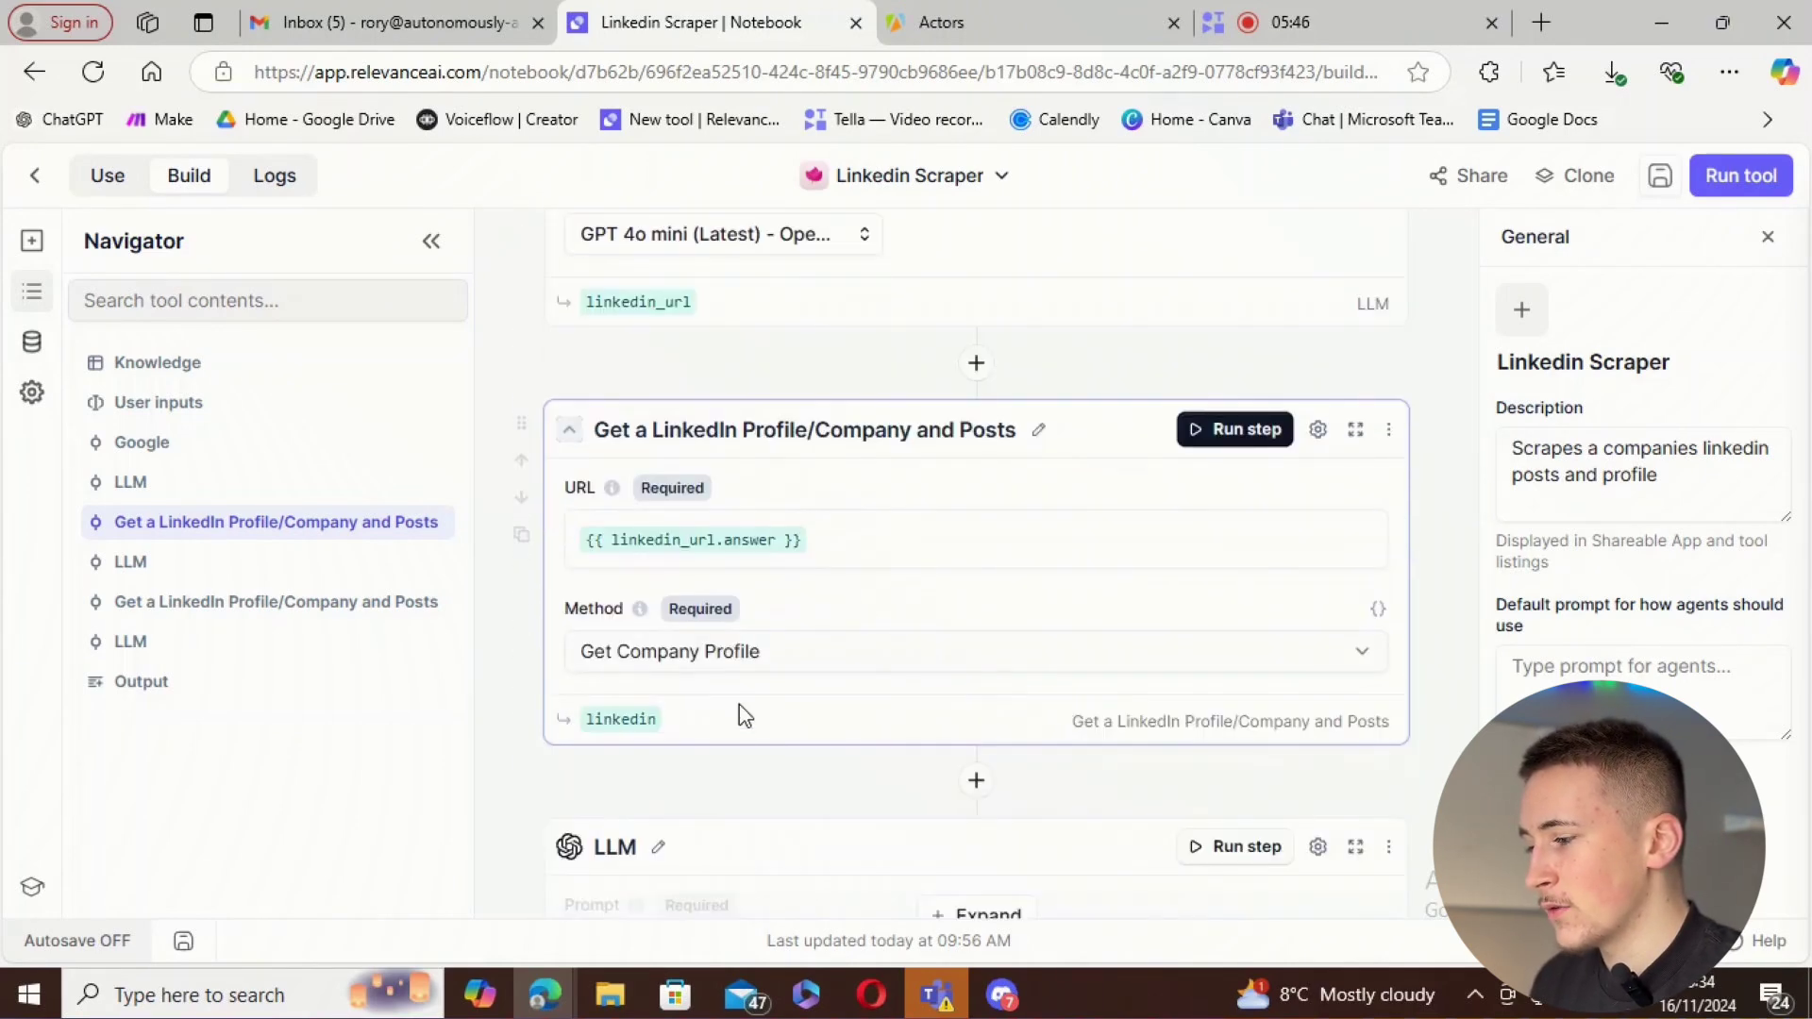
left_click(910, 668)
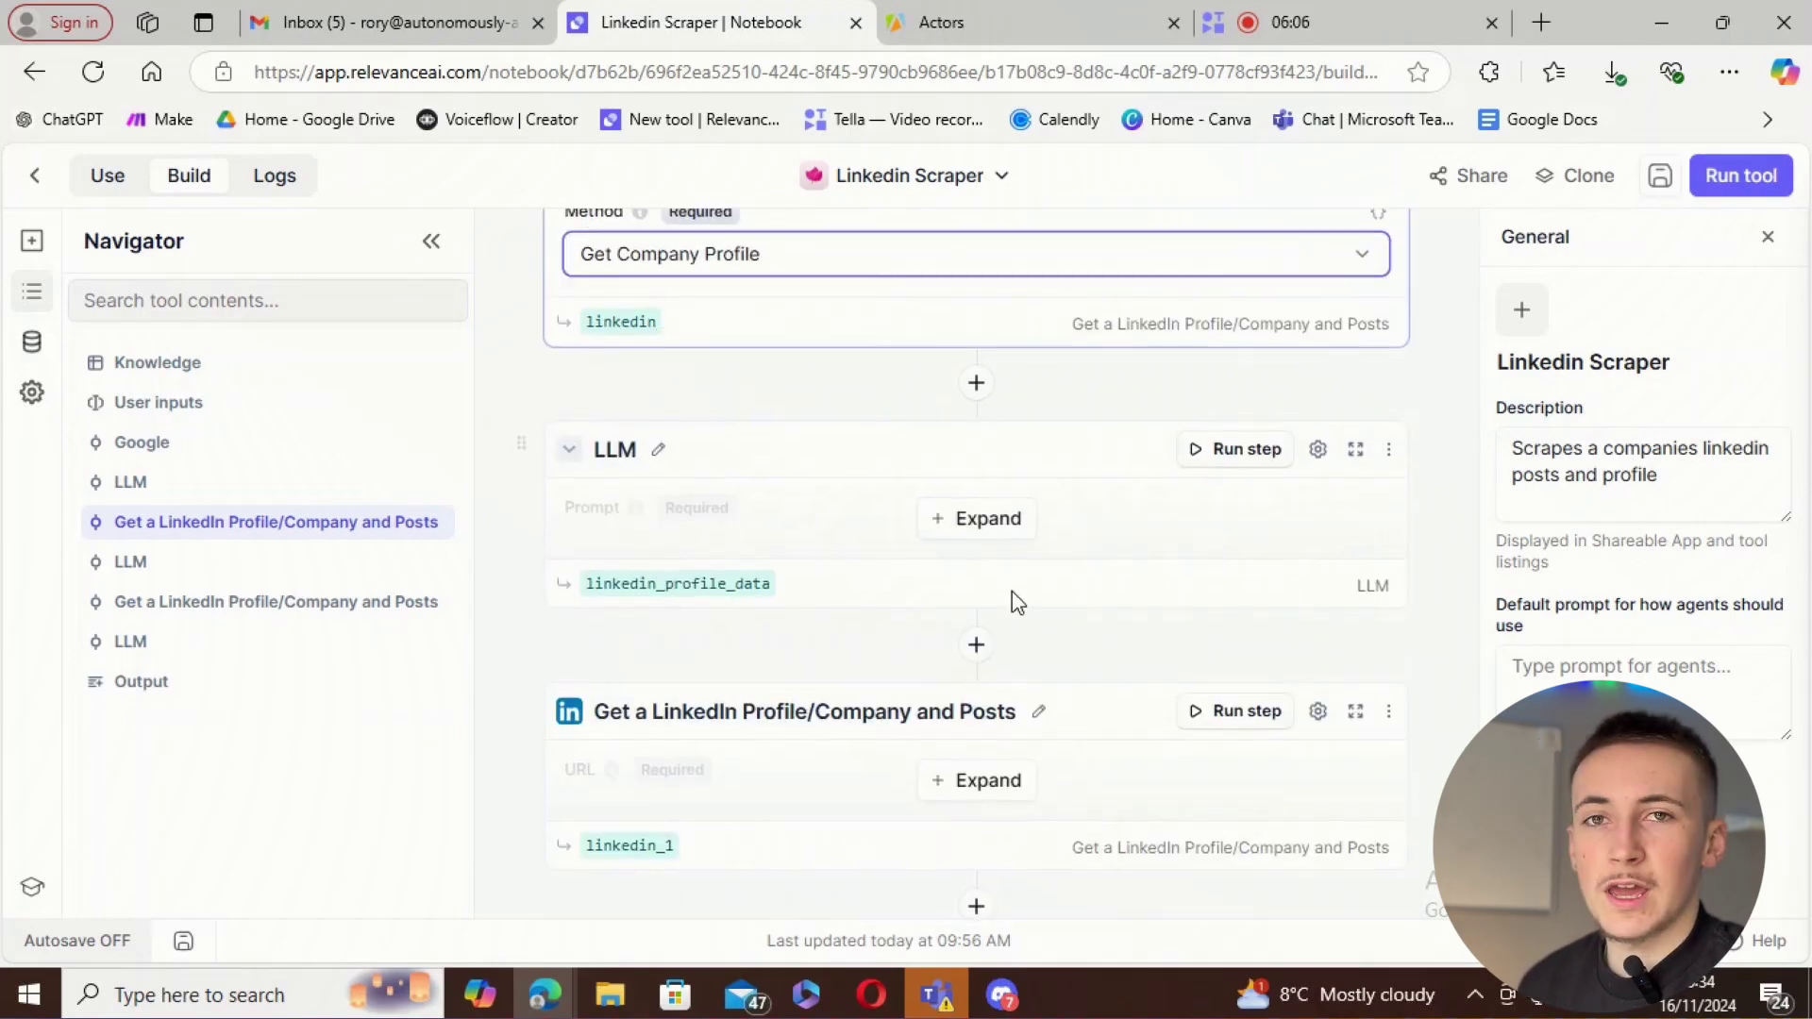
scroll(1012, 591, "up", 2)
scroll(934, 632, "down", 1)
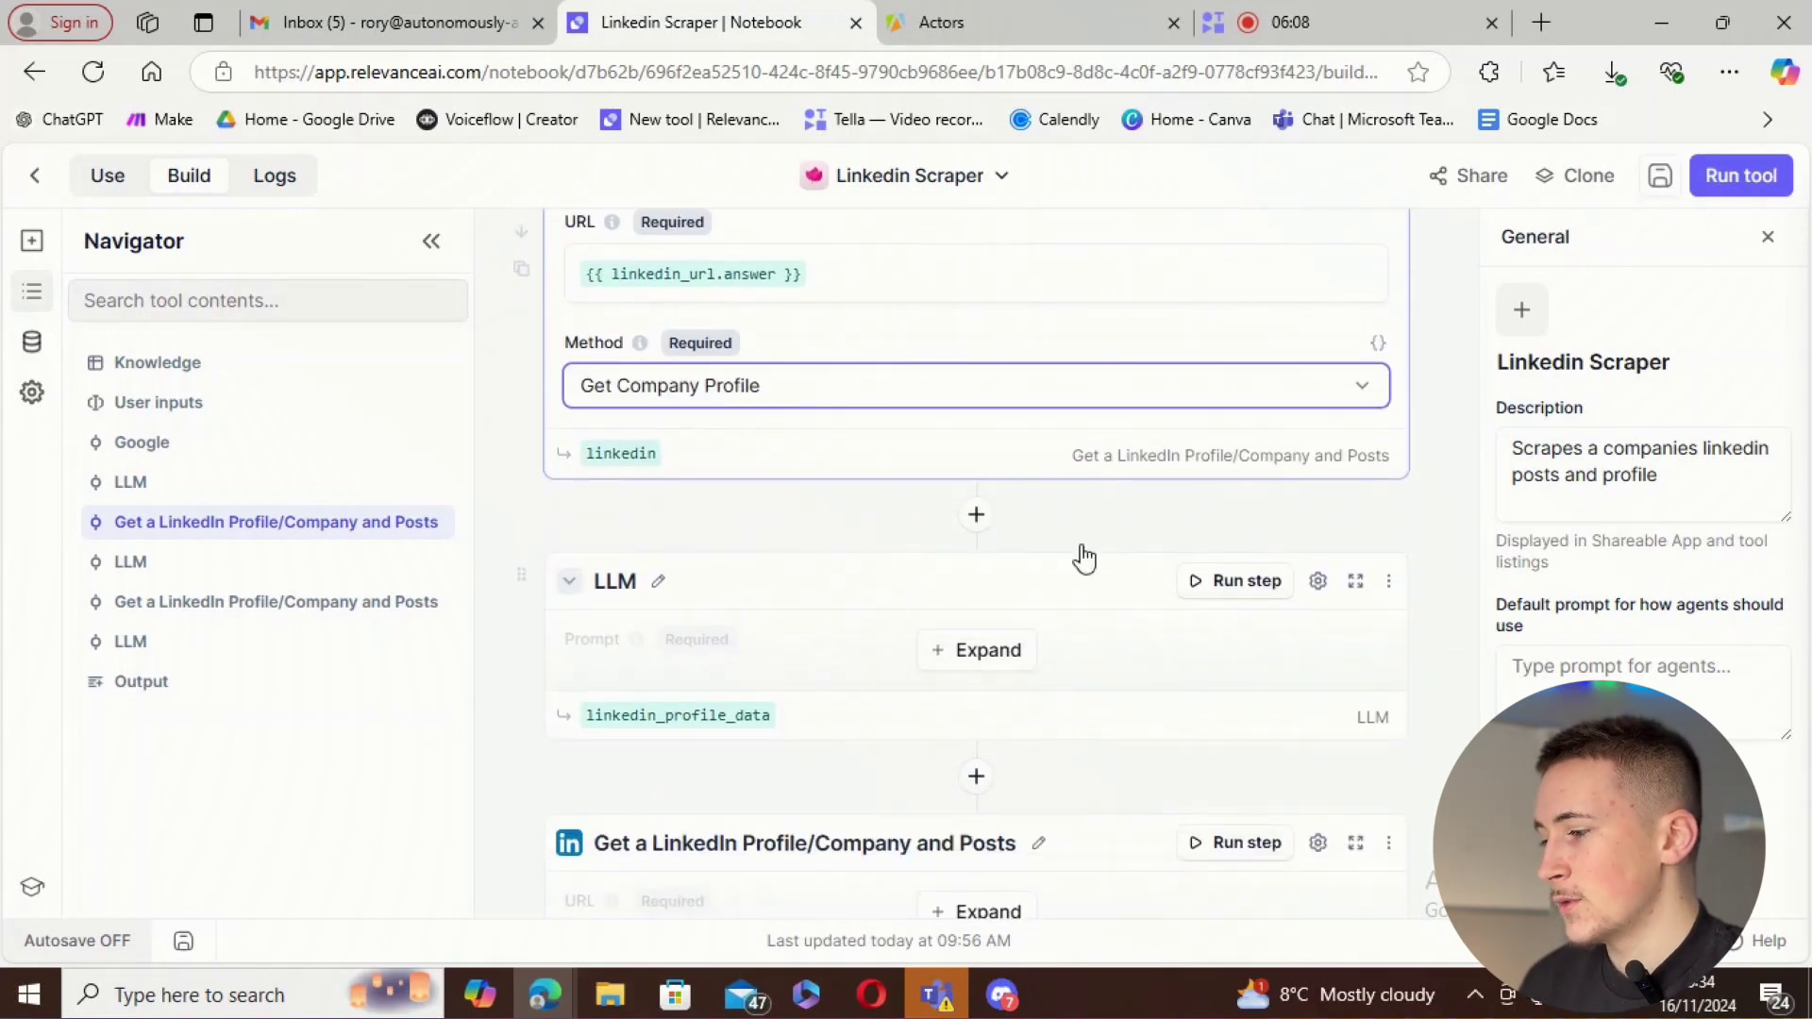
- Expand the LLM step after the first LinkedIn step and examine its summary prompt, linkedin.data variable and model
left_click(982, 653)
scroll(849, 421, "up", 1)
scroll(819, 499, "down", 1)
scroll(706, 545, "down", 1)
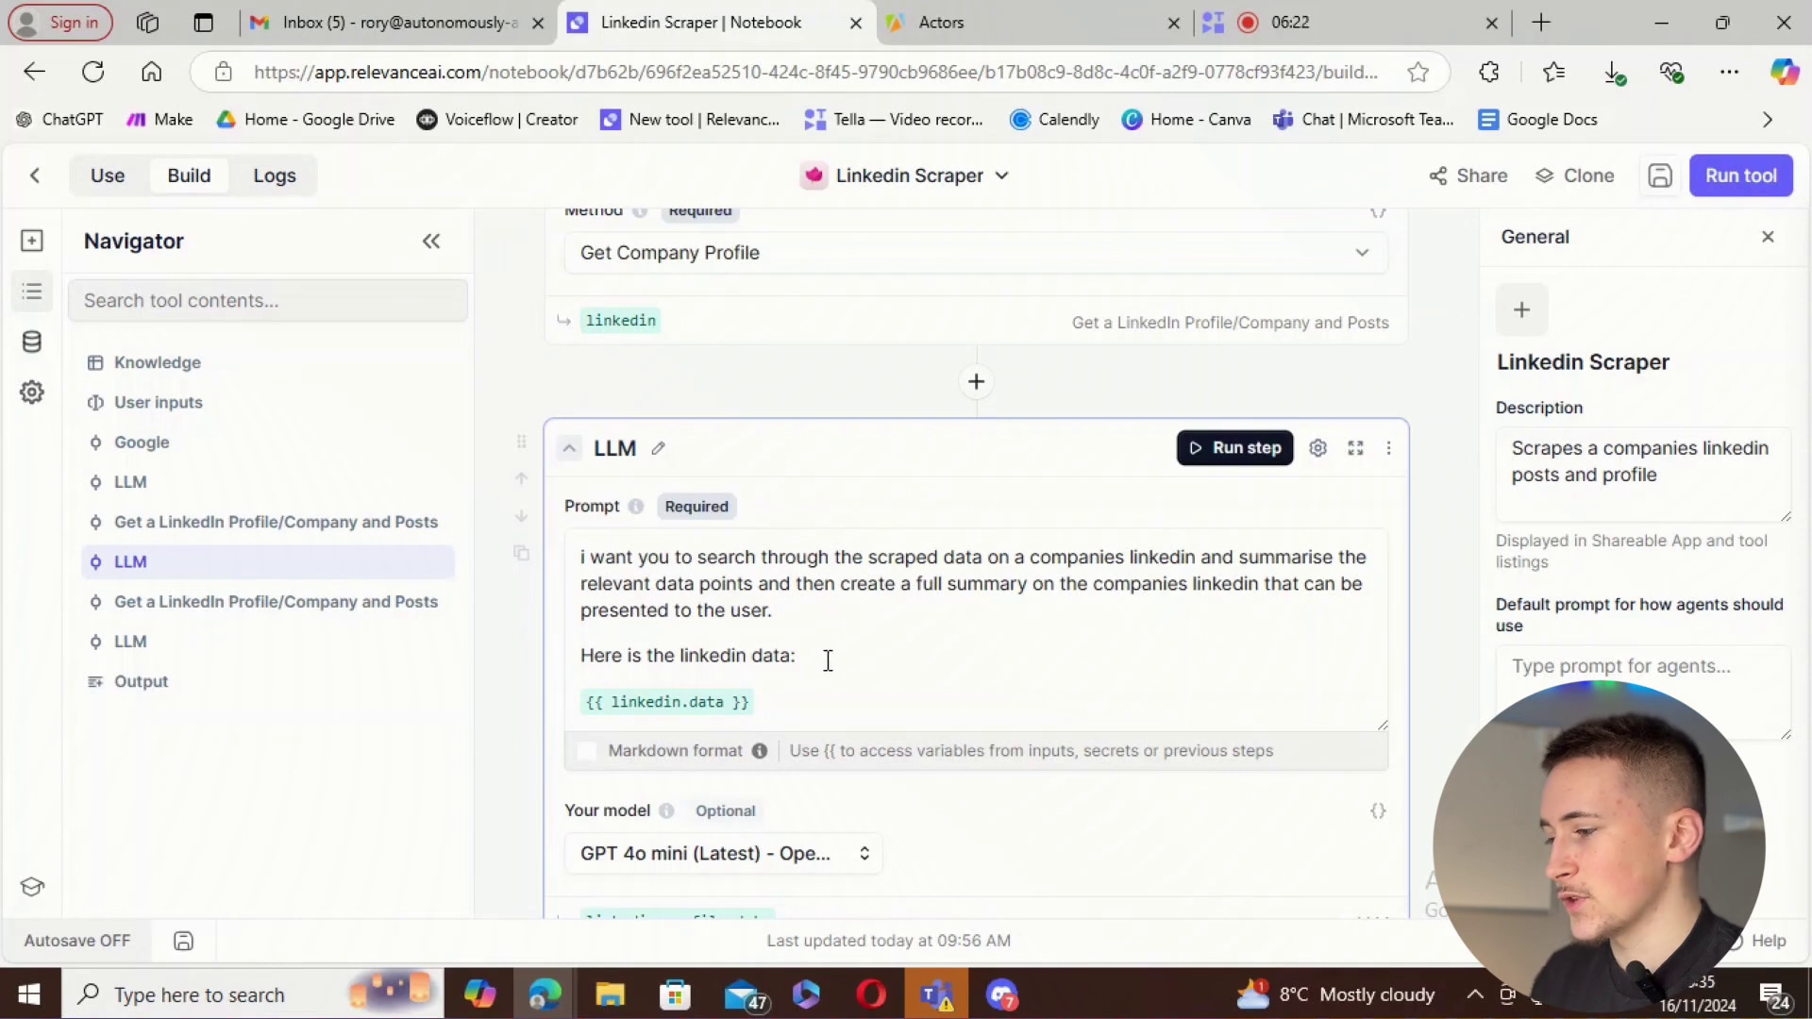
scroll(818, 664, "down", 5)
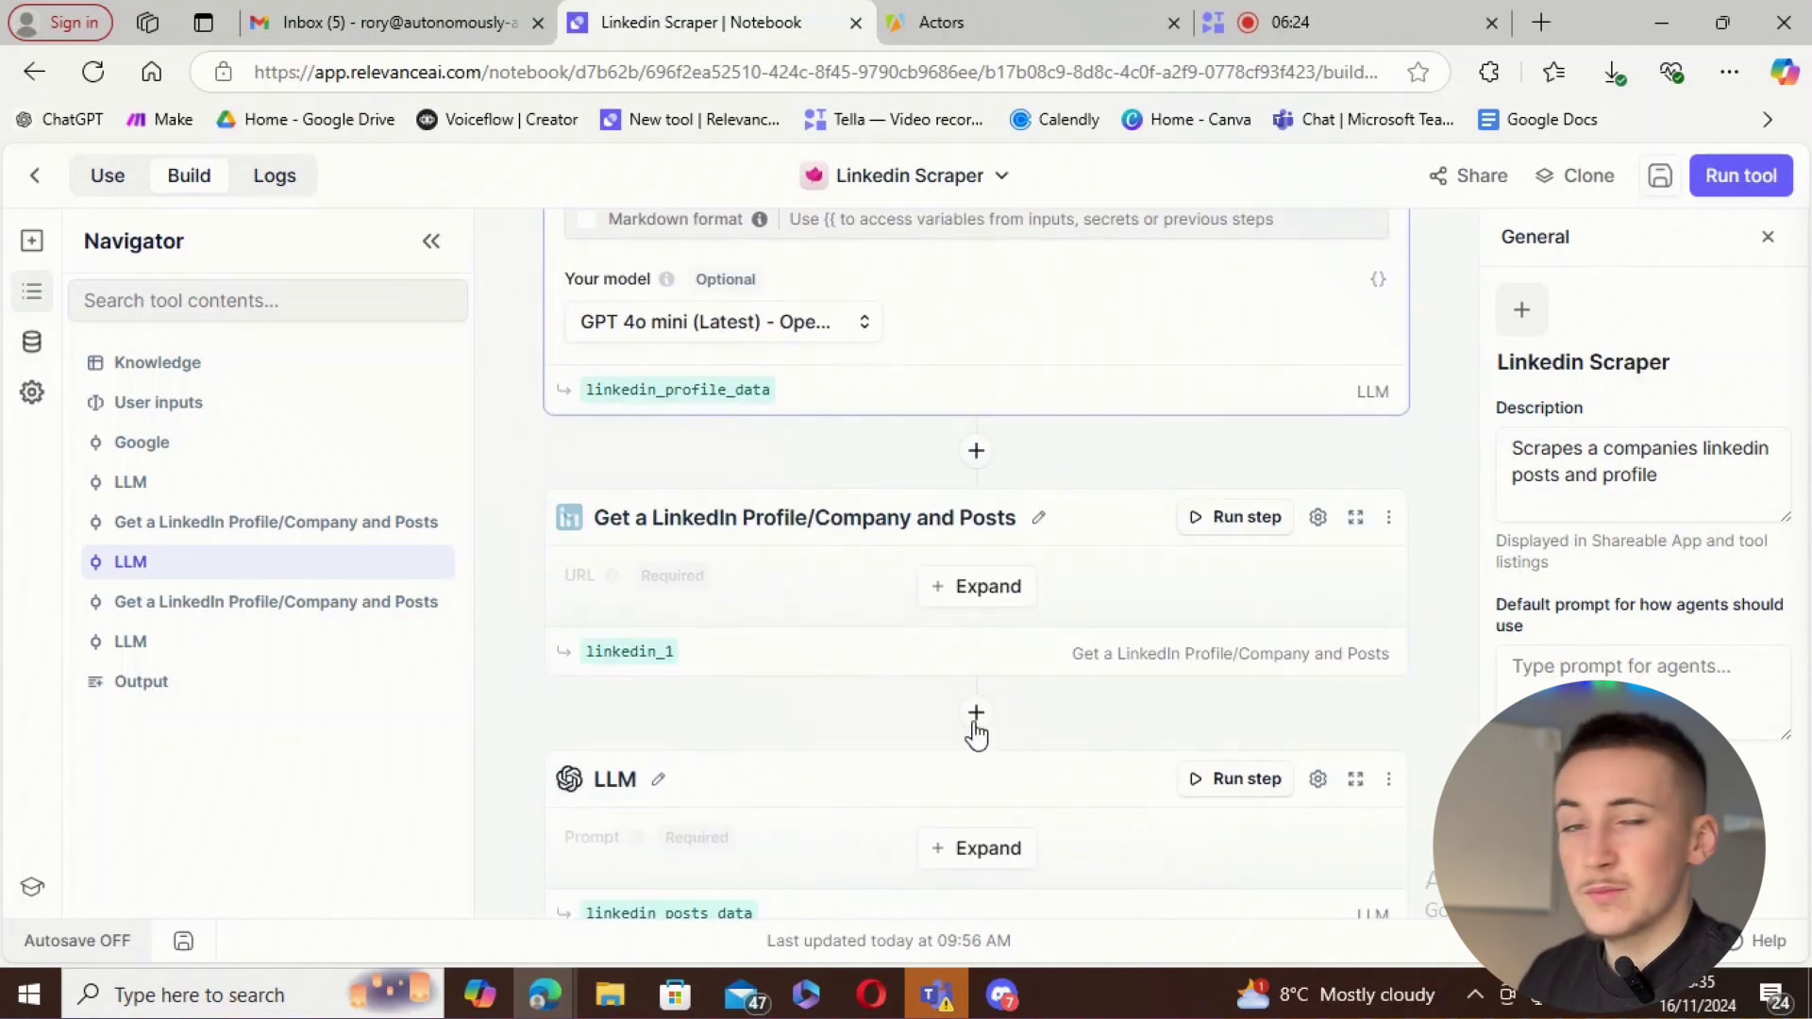
- Expand the second Get a LinkedIn Profile/Company and Posts step and inspect its URL variable and Method setting
scroll(953, 717, "down", 1)
left_click(972, 457)
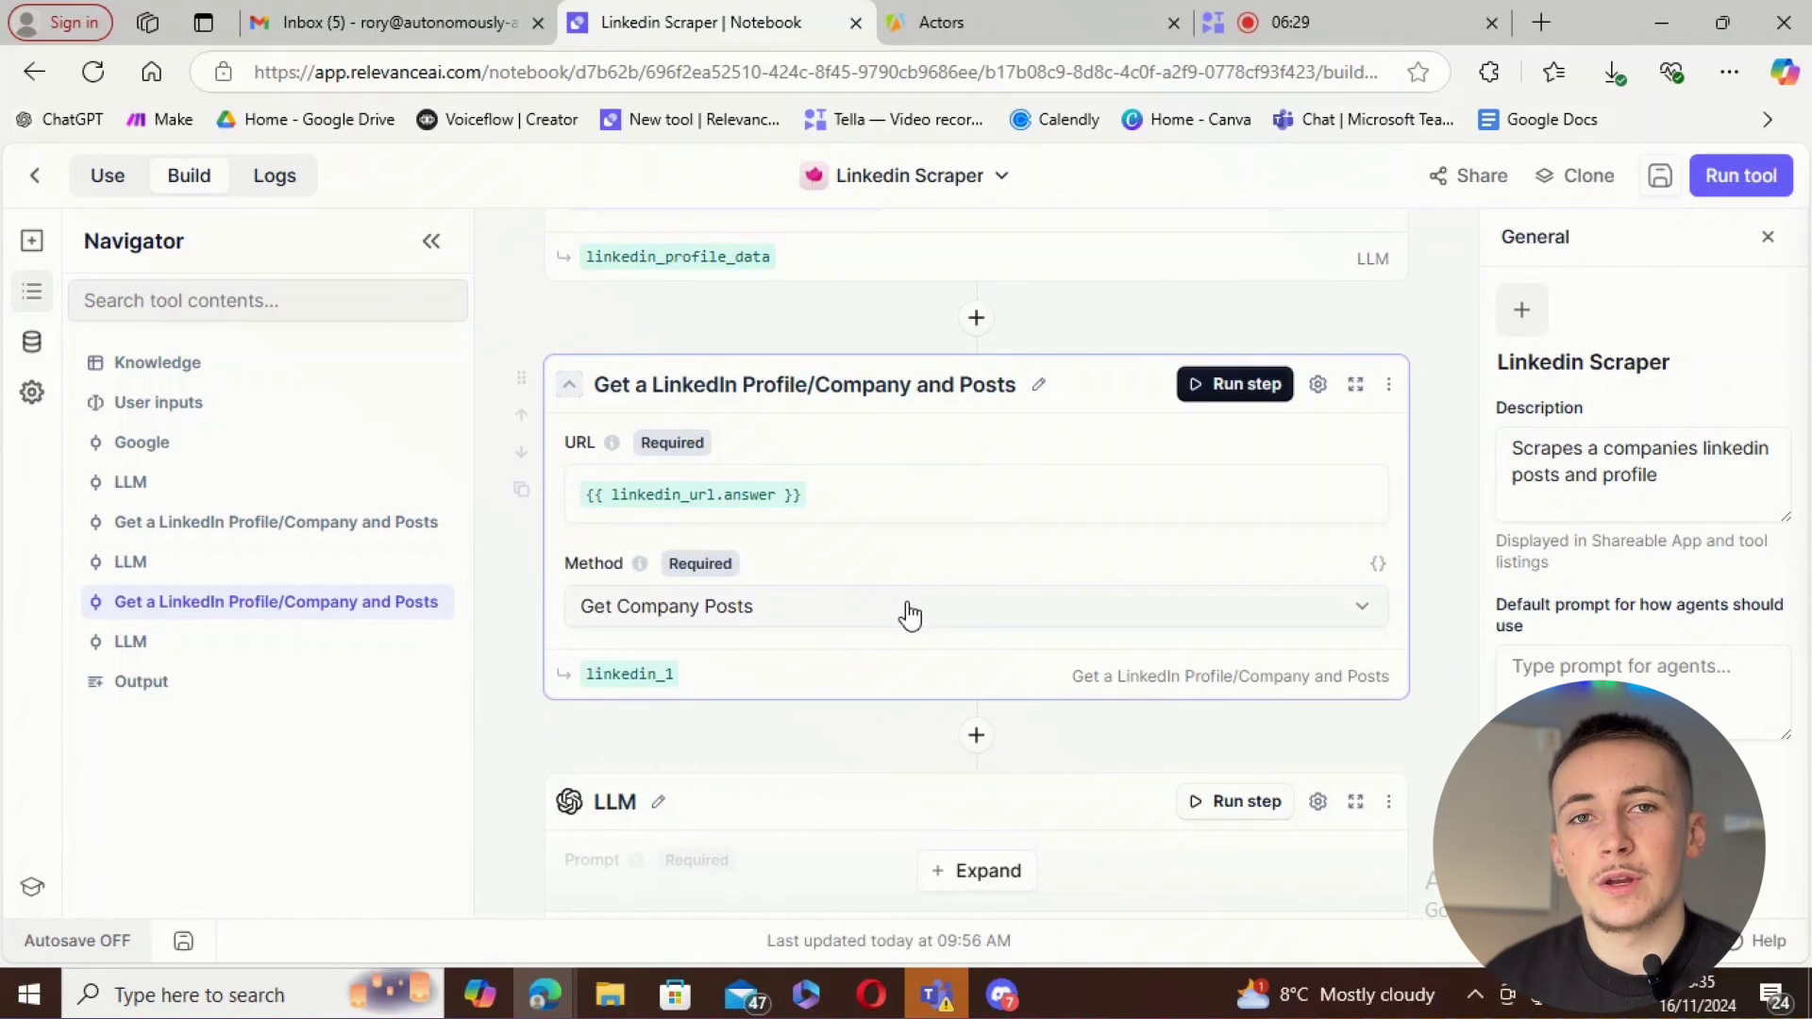
scroll(909, 615, "down", 1)
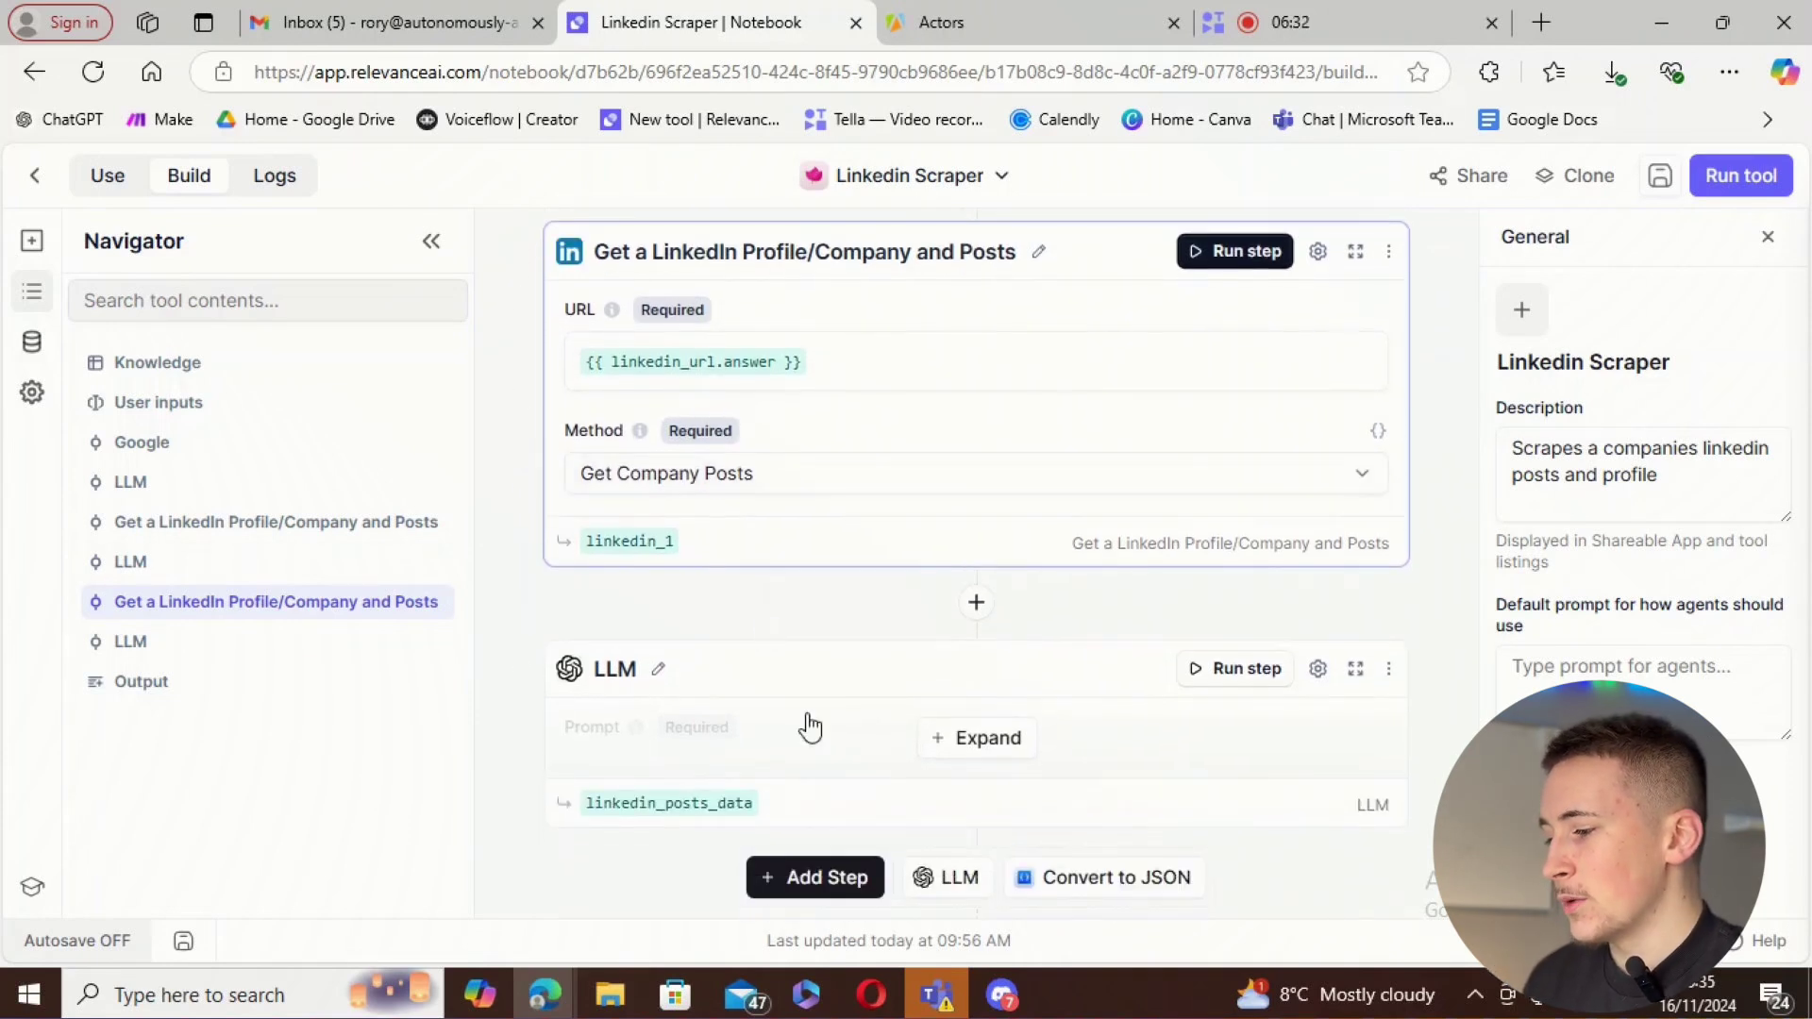
- Expand the last LLM step and examine its posts summary prompt, including the instruction for companies without posts
left_click(942, 738)
scroll(855, 651, "down", 1)
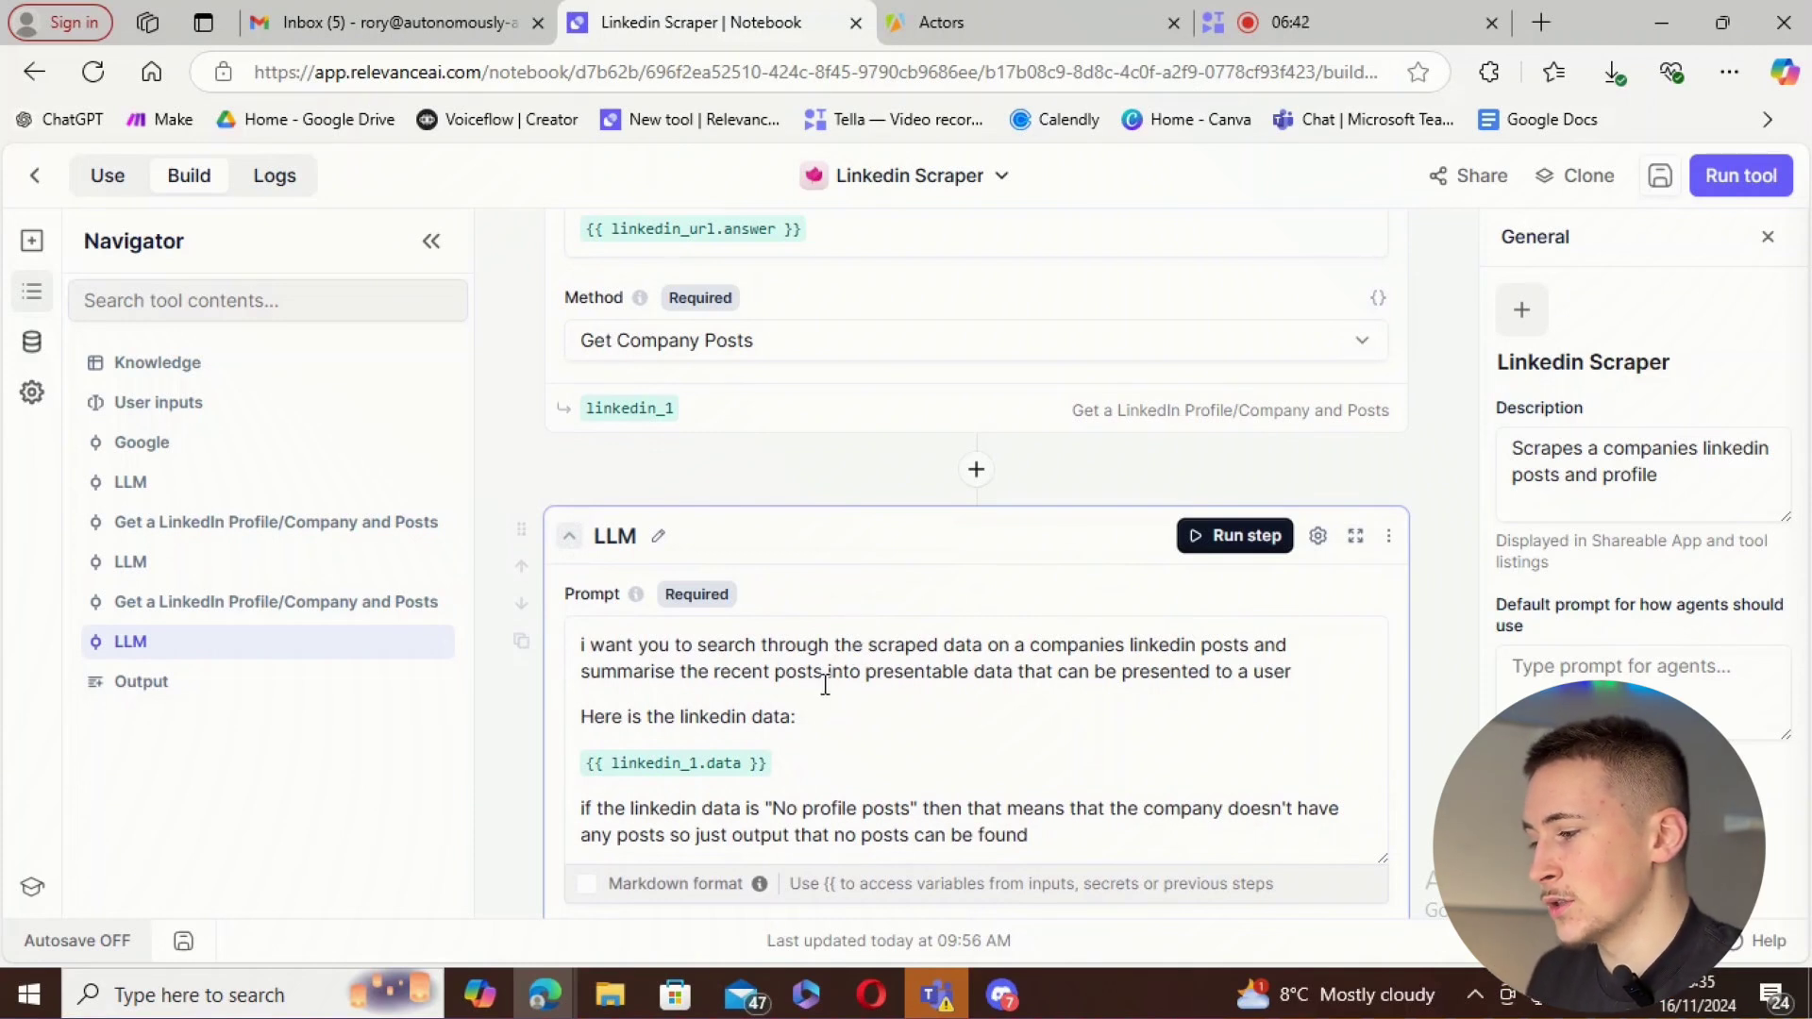
scroll(830, 680, "down", 1)
left_click_drag(582, 673, 949, 679)
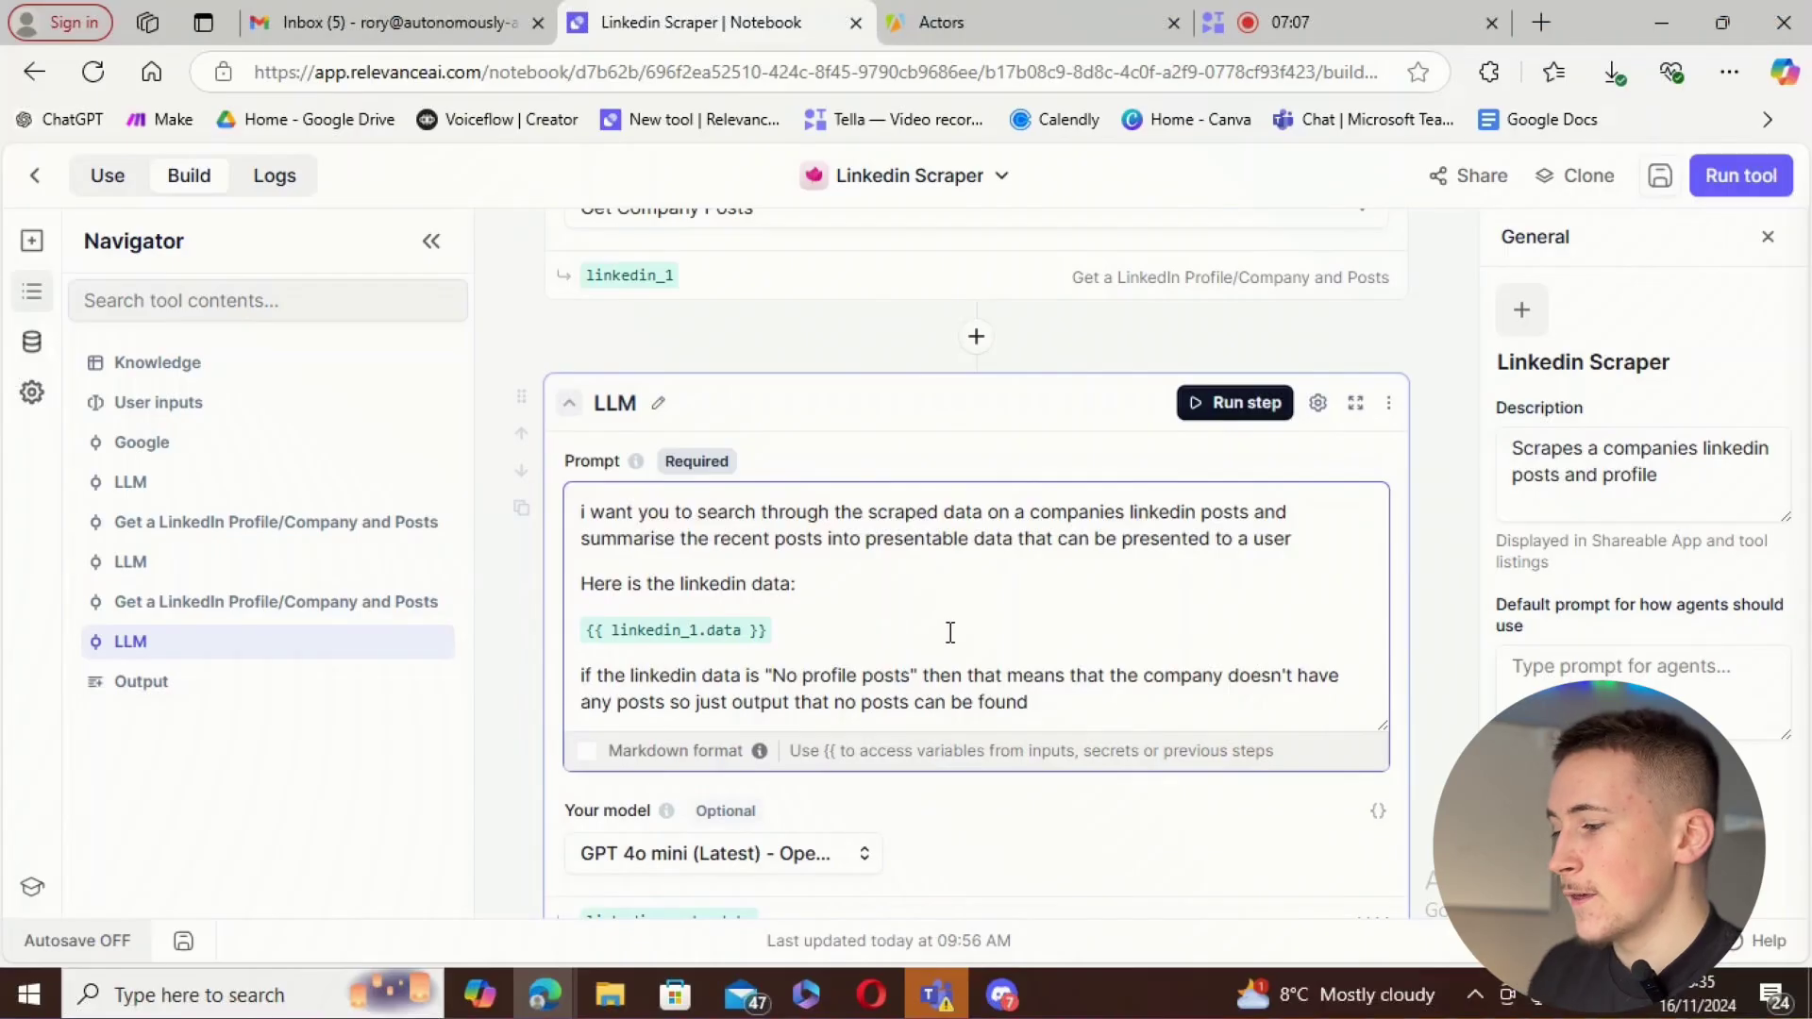
- Inspect the source of the llm_answer entry in the Tool output section, leaving it as it is
scroll(892, 610, "down", 4)
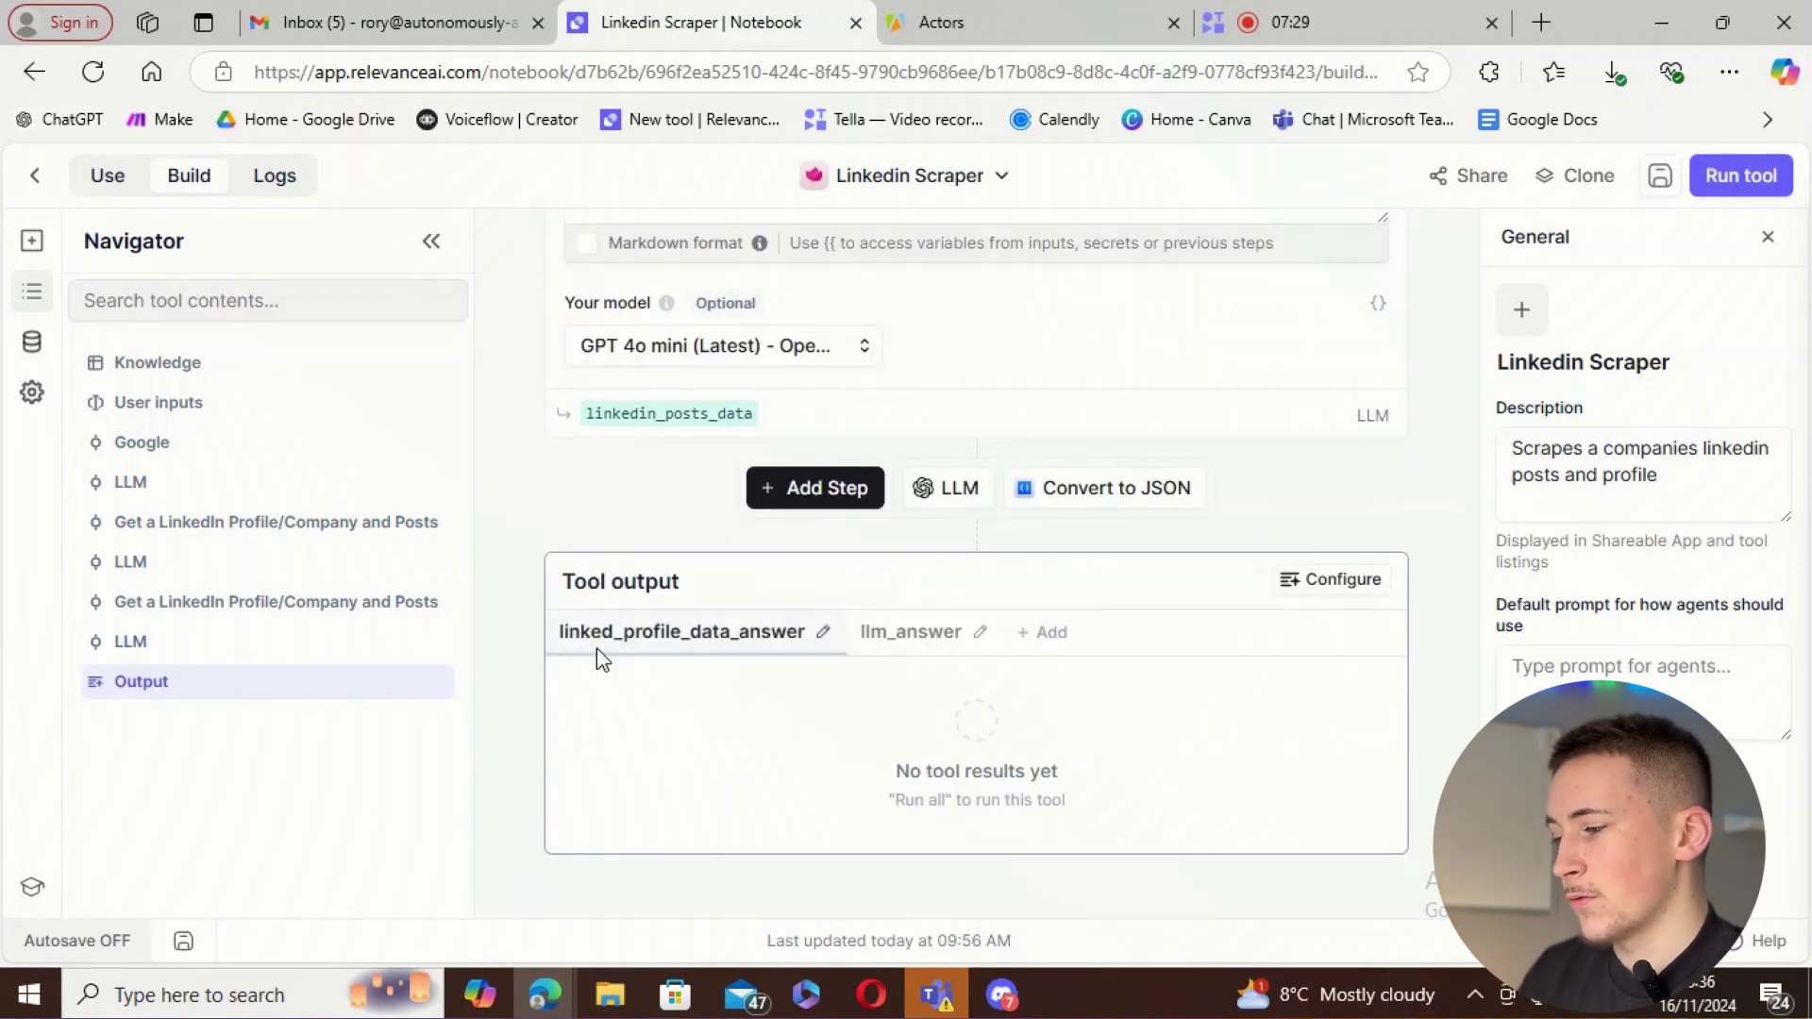
left_click(980, 632)
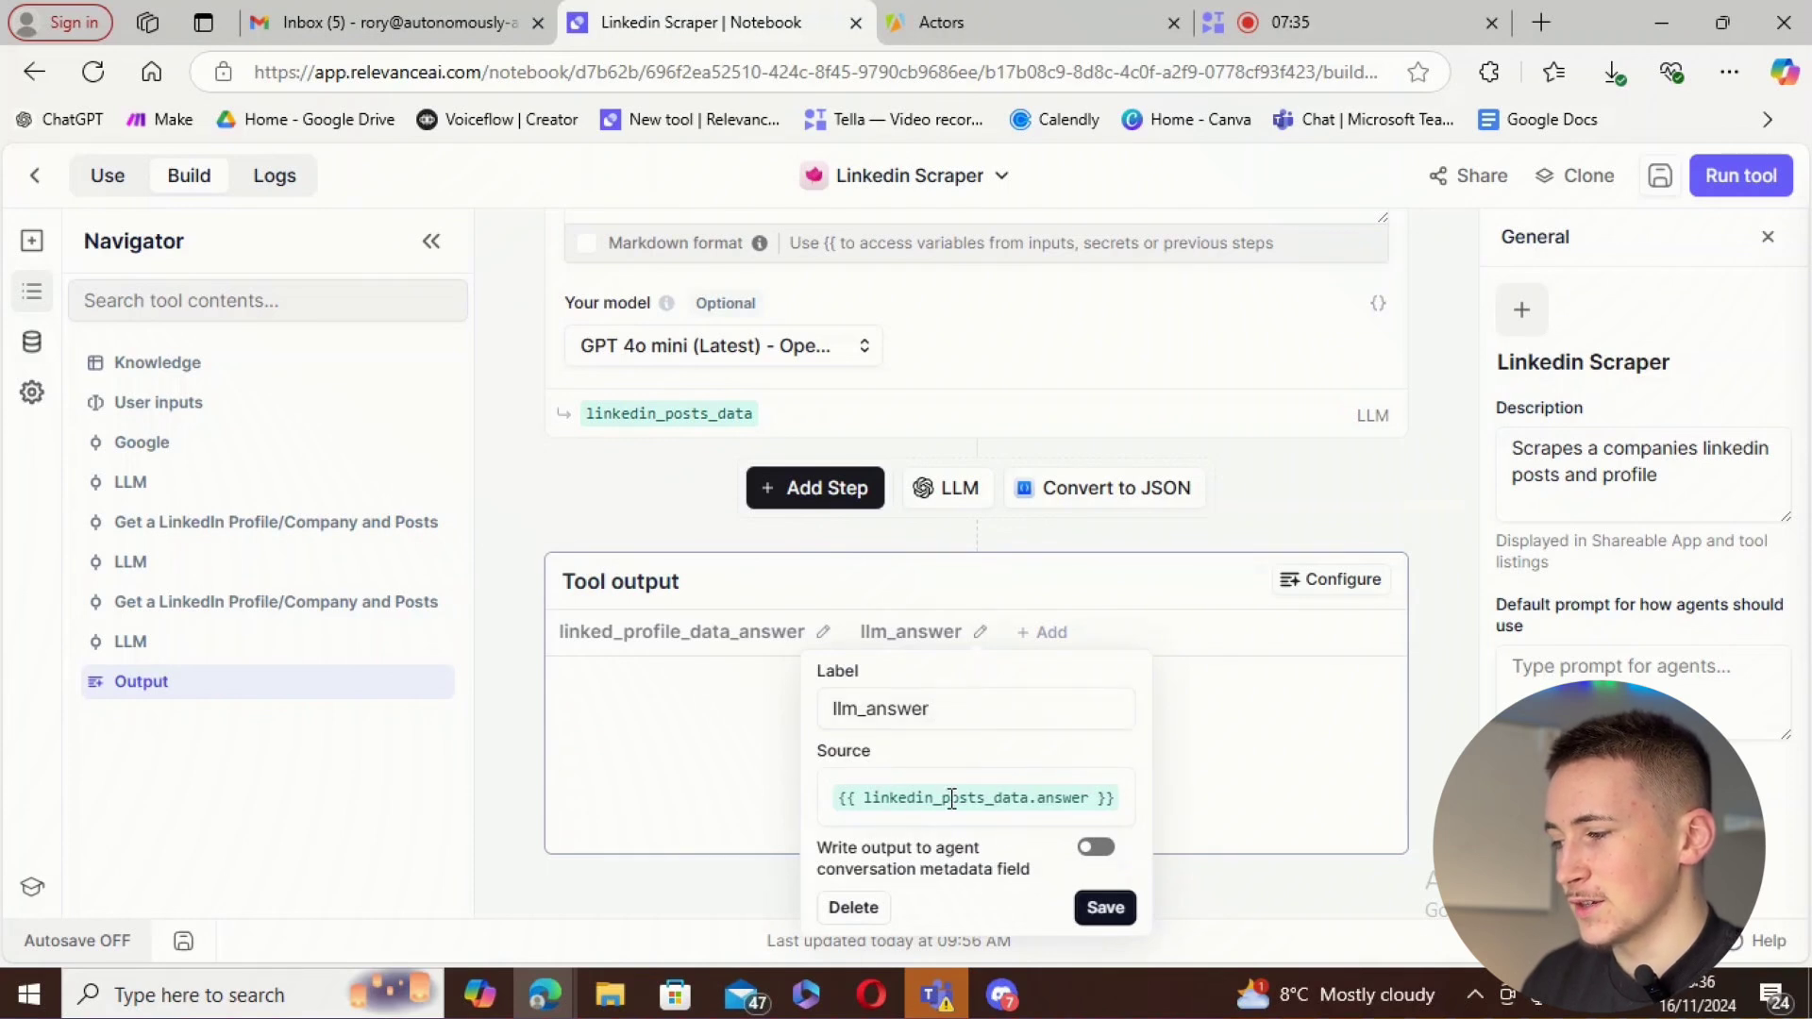
left_click(1157, 738)
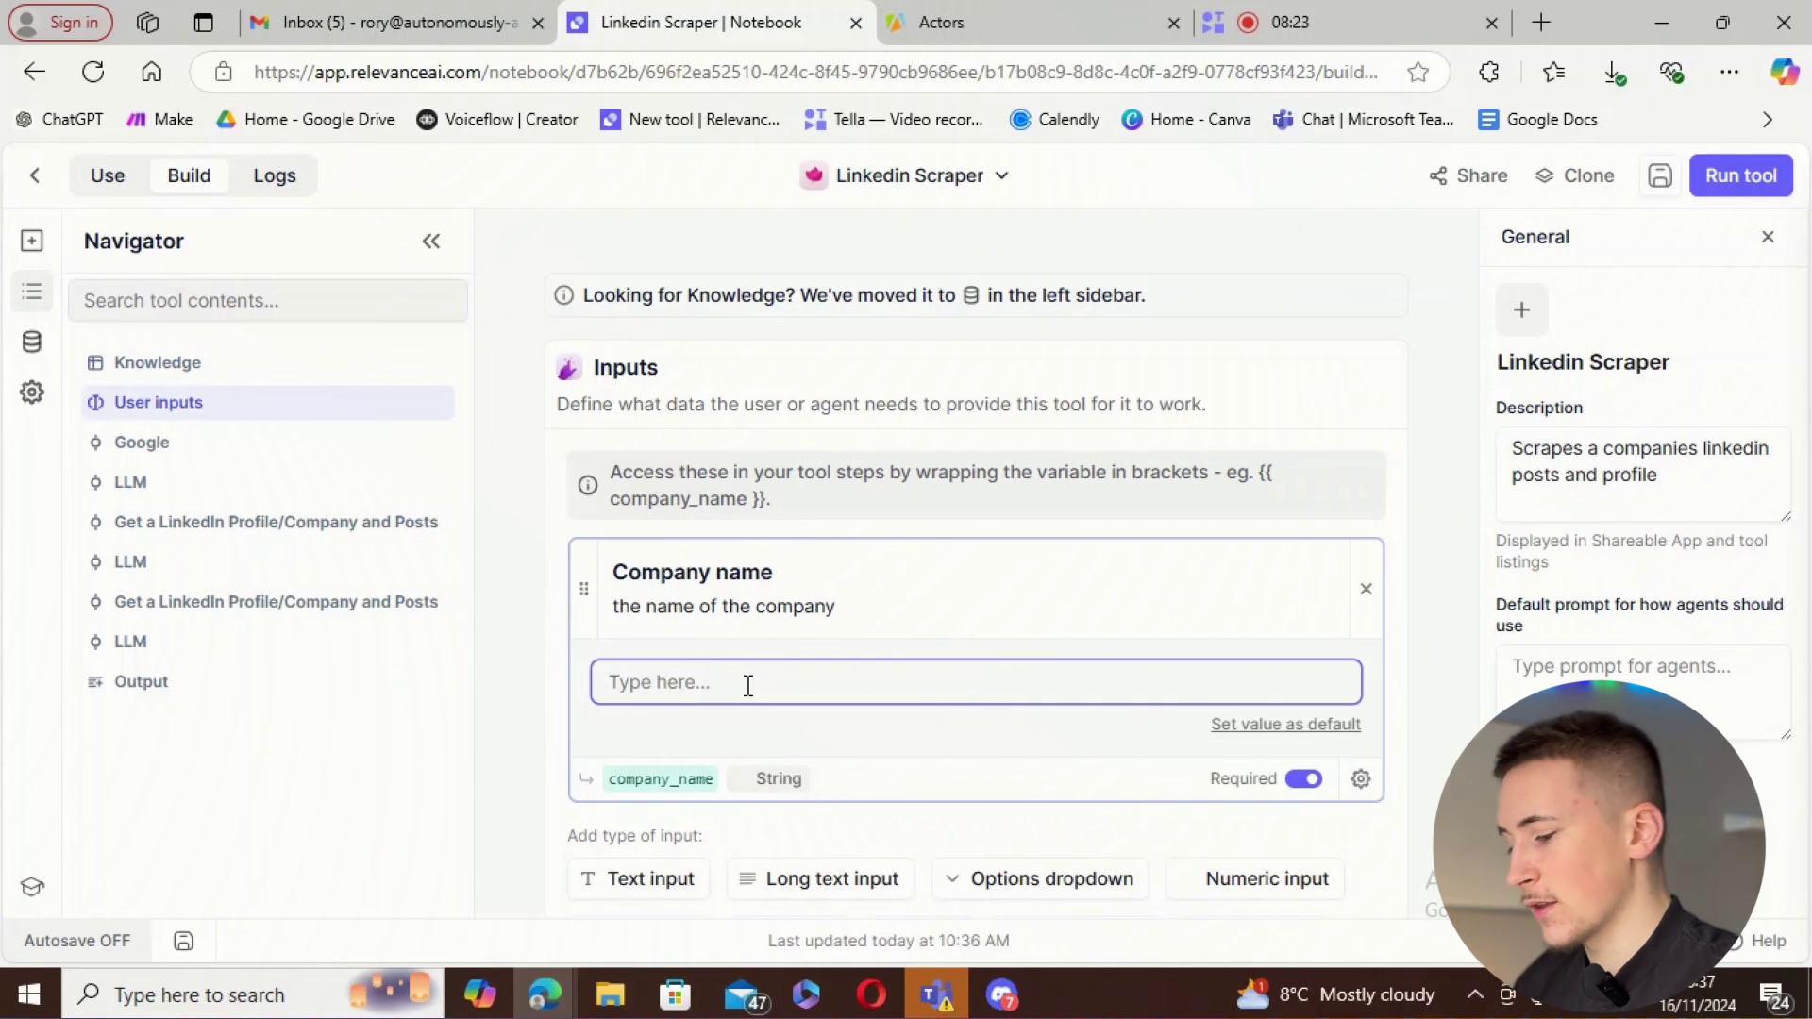
- Run the Linkedin Scraper with the company name gymshark and check the results of its individual steps
type("gymshark")
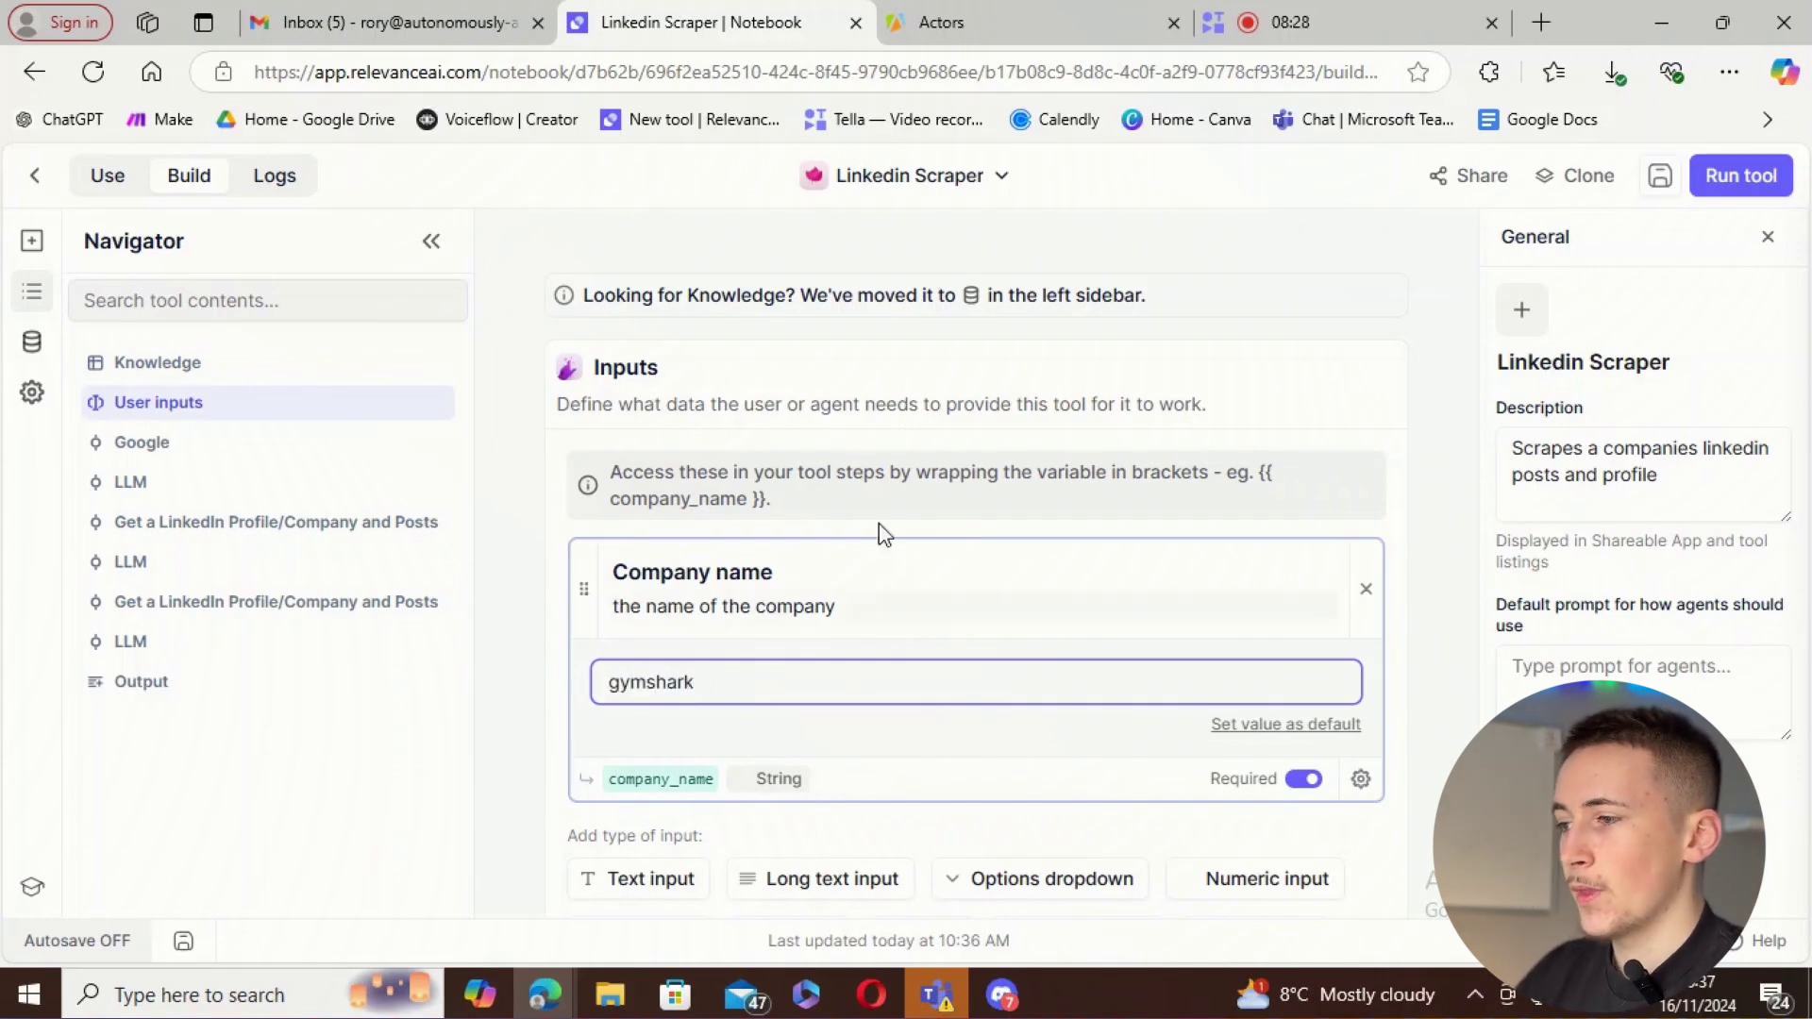
left_click(1761, 173)
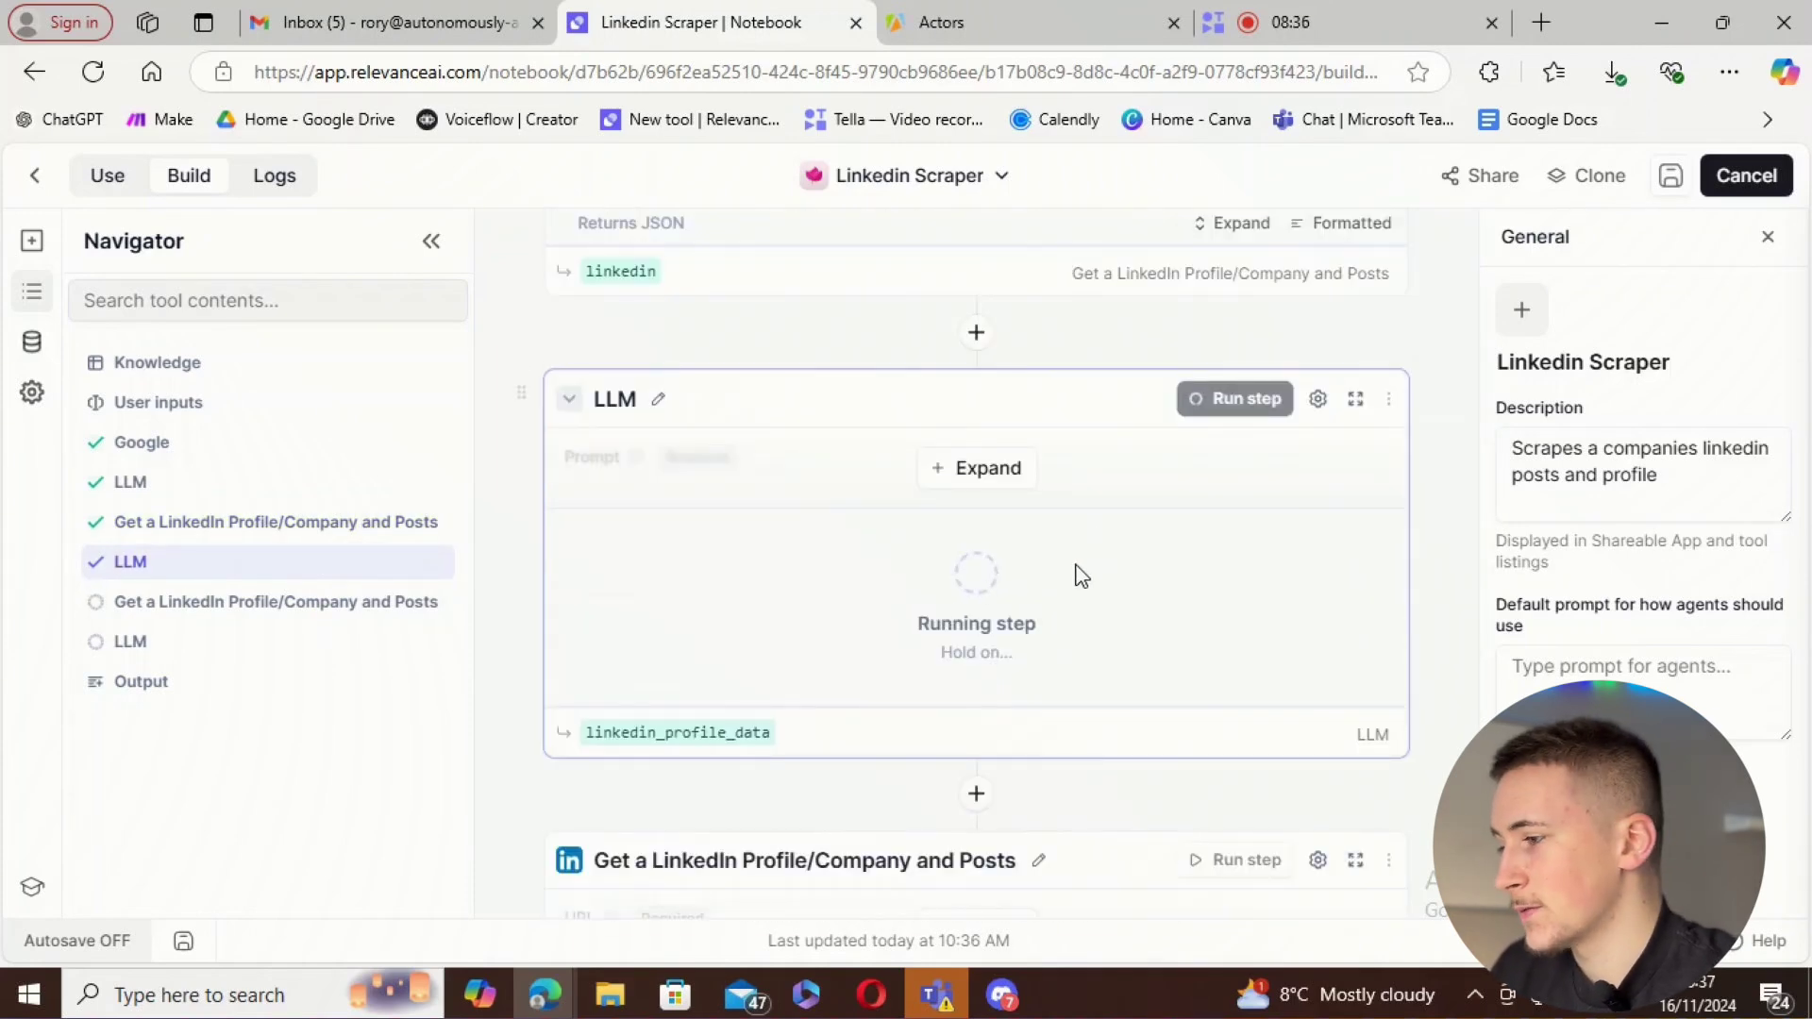
scroll(1032, 576, "up", 5)
scroll(1033, 576, "up", 6)
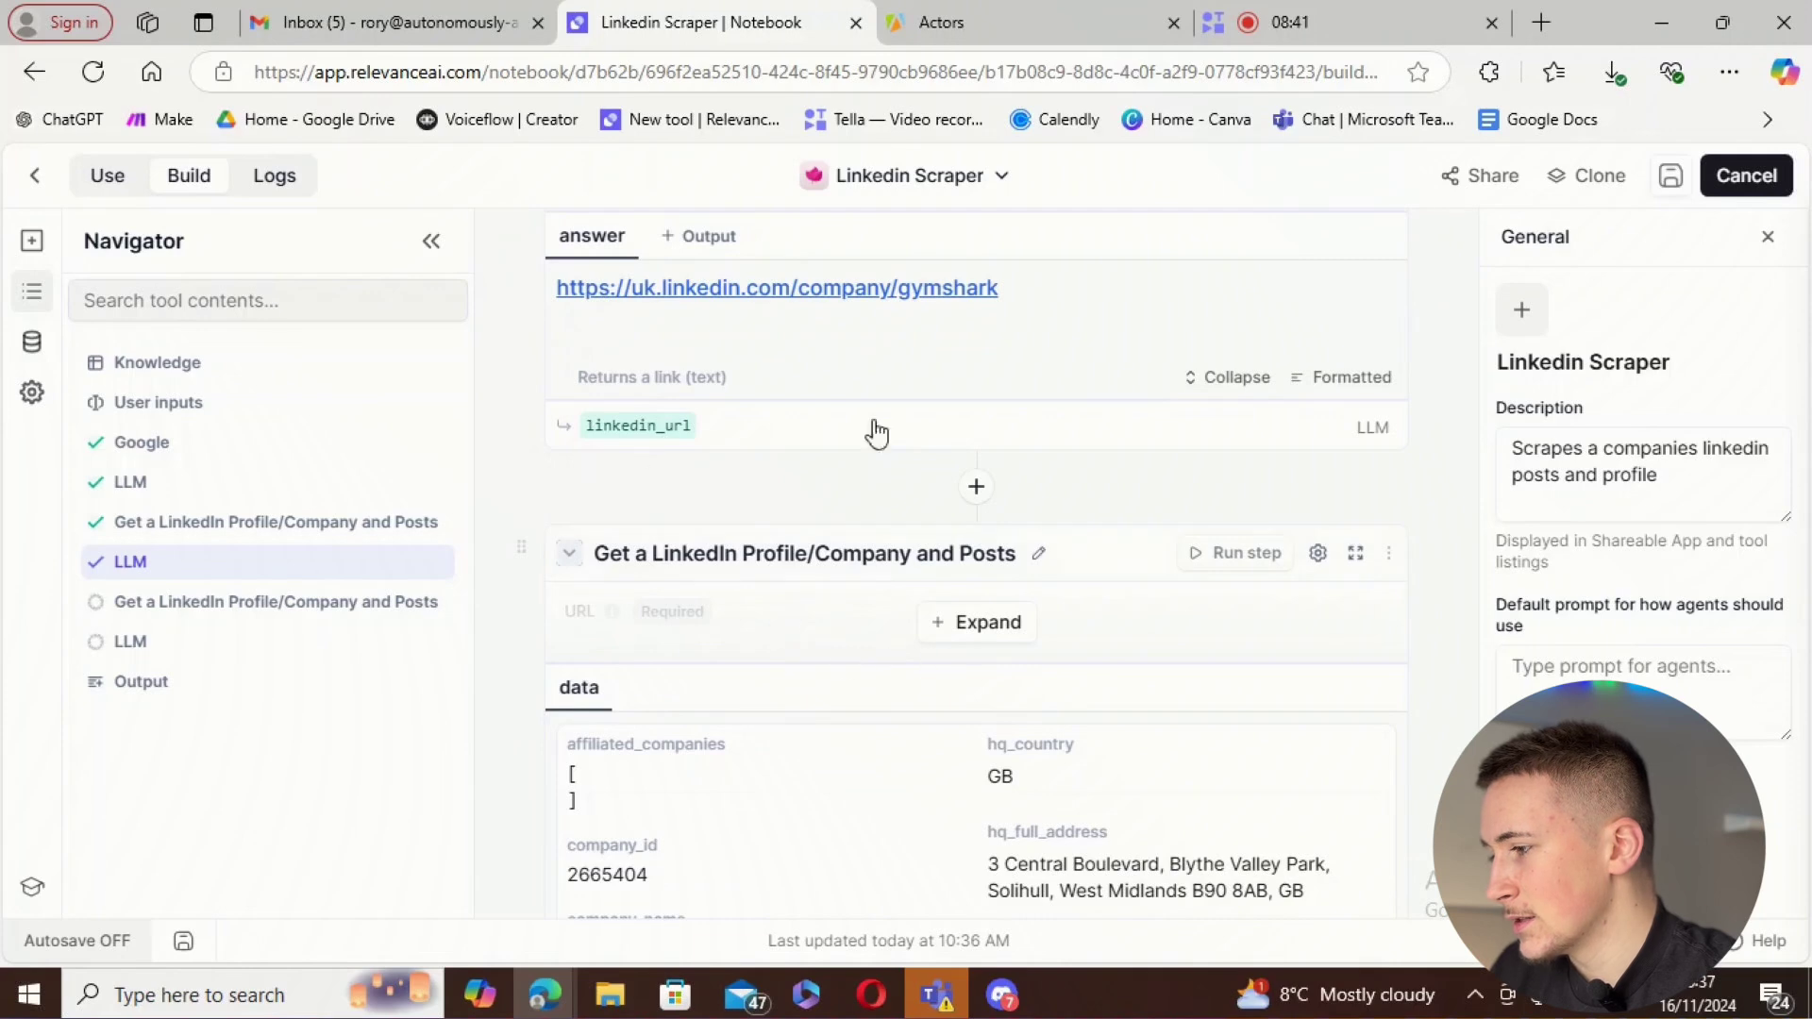
scroll(944, 500, "up", 7)
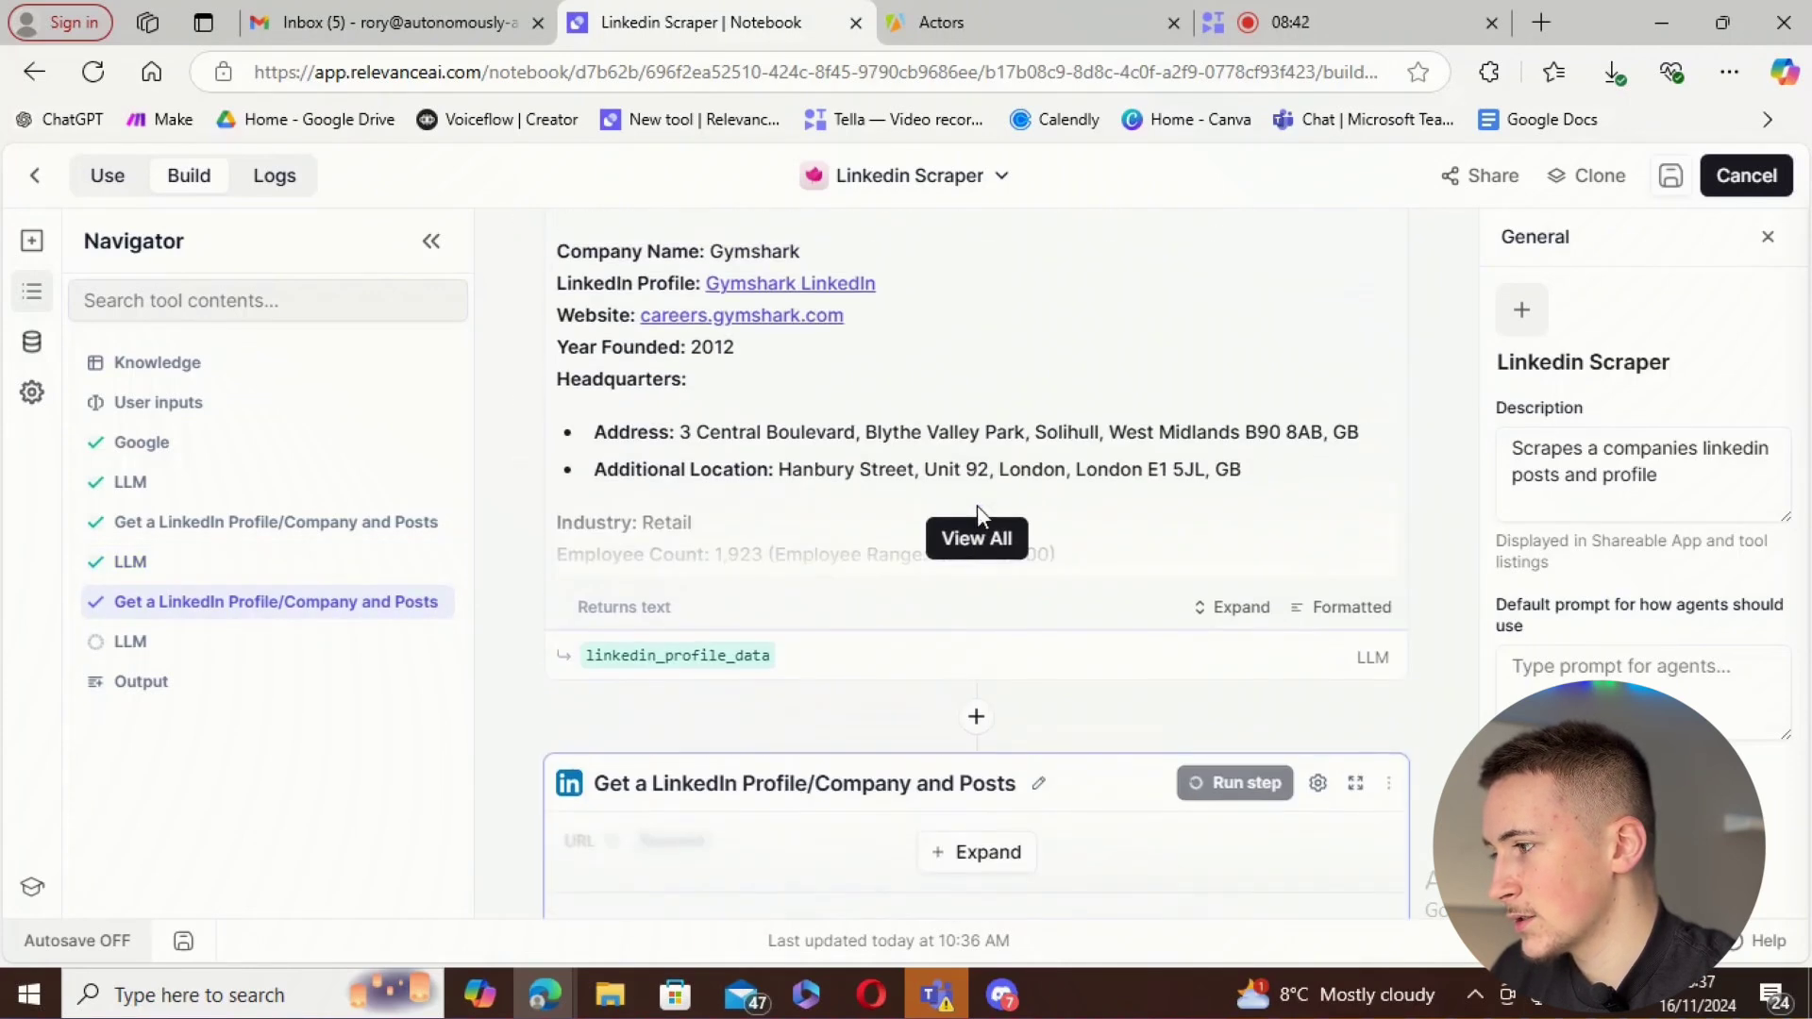
scroll(913, 529, "down", 4)
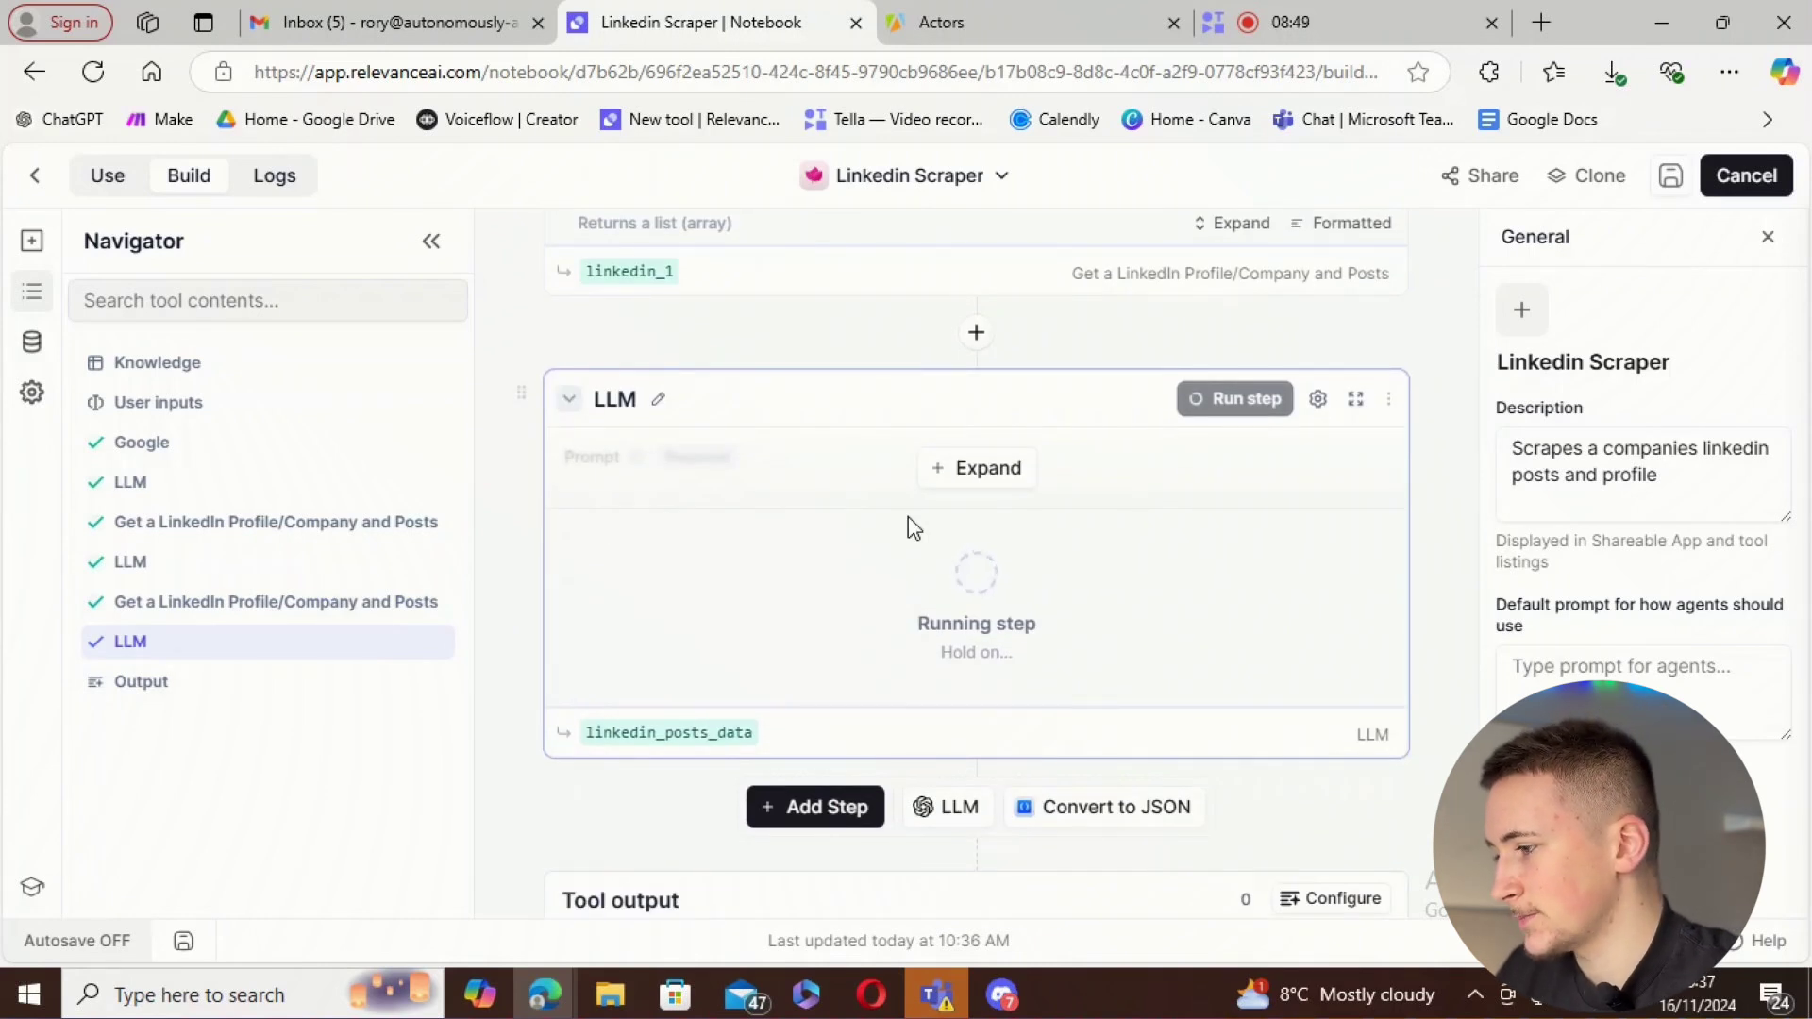
scroll(862, 514, "up", 5)
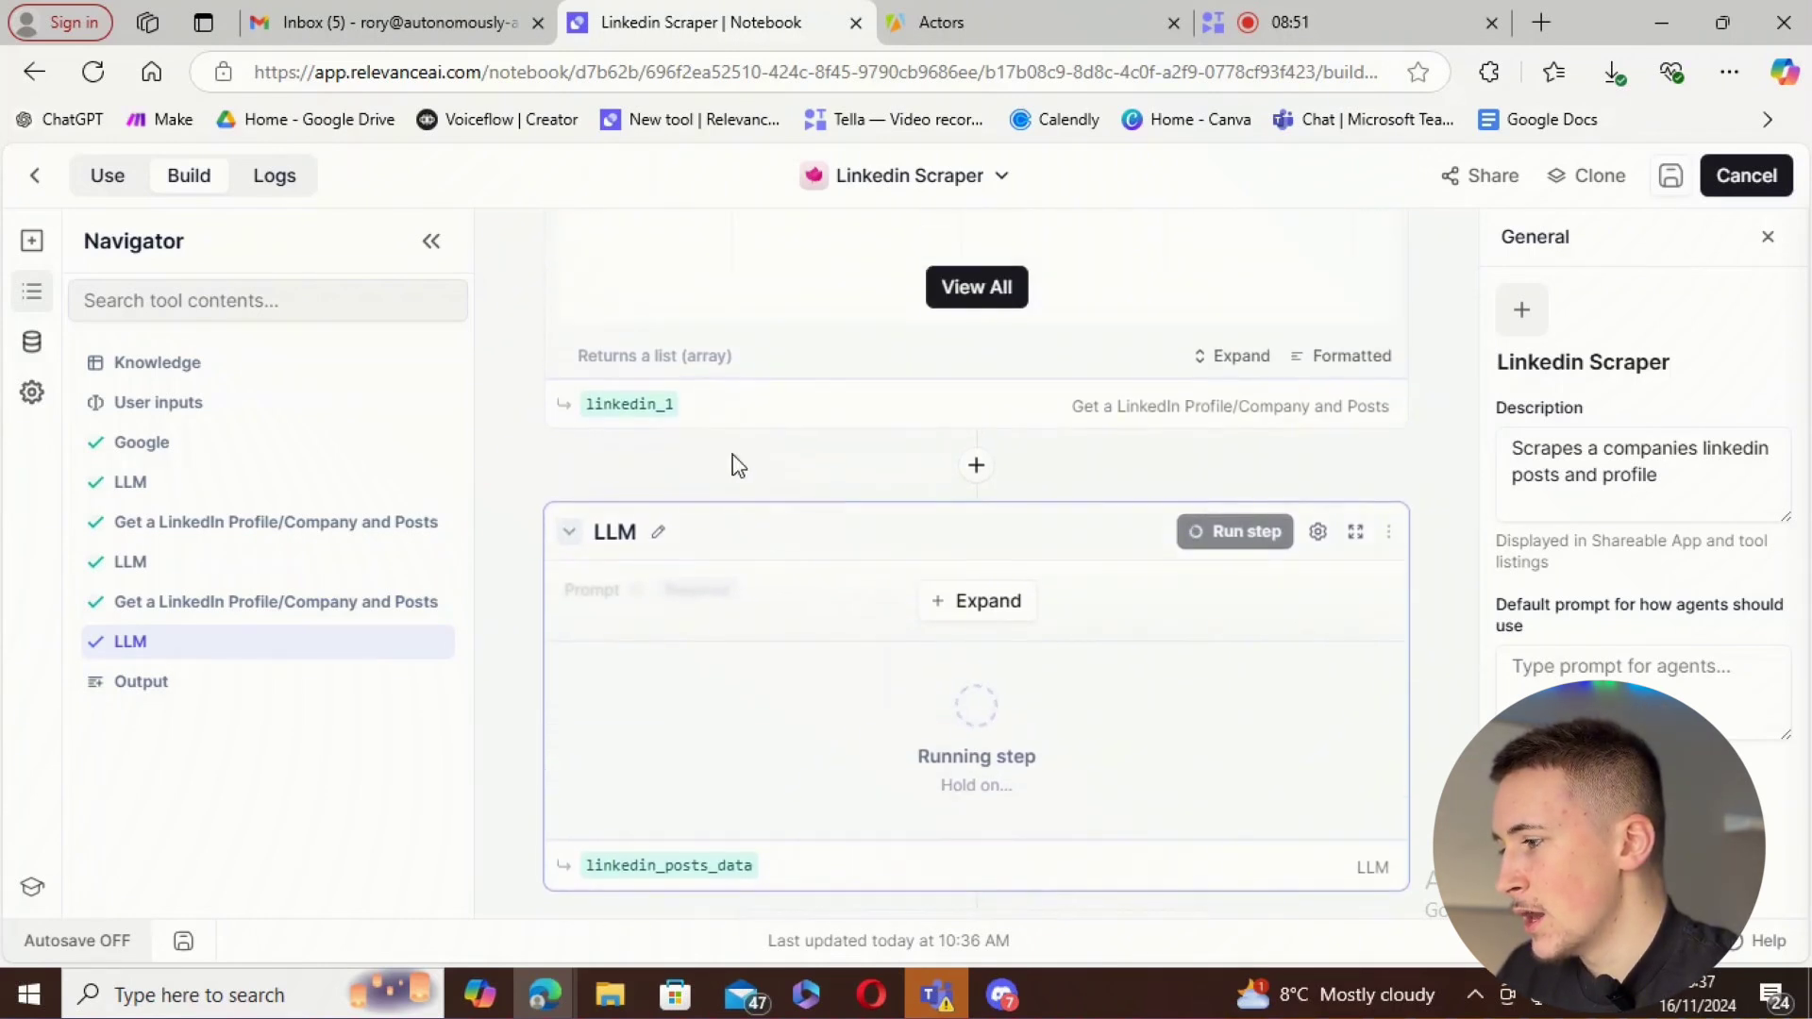
scroll(755, 462, "down", 3)
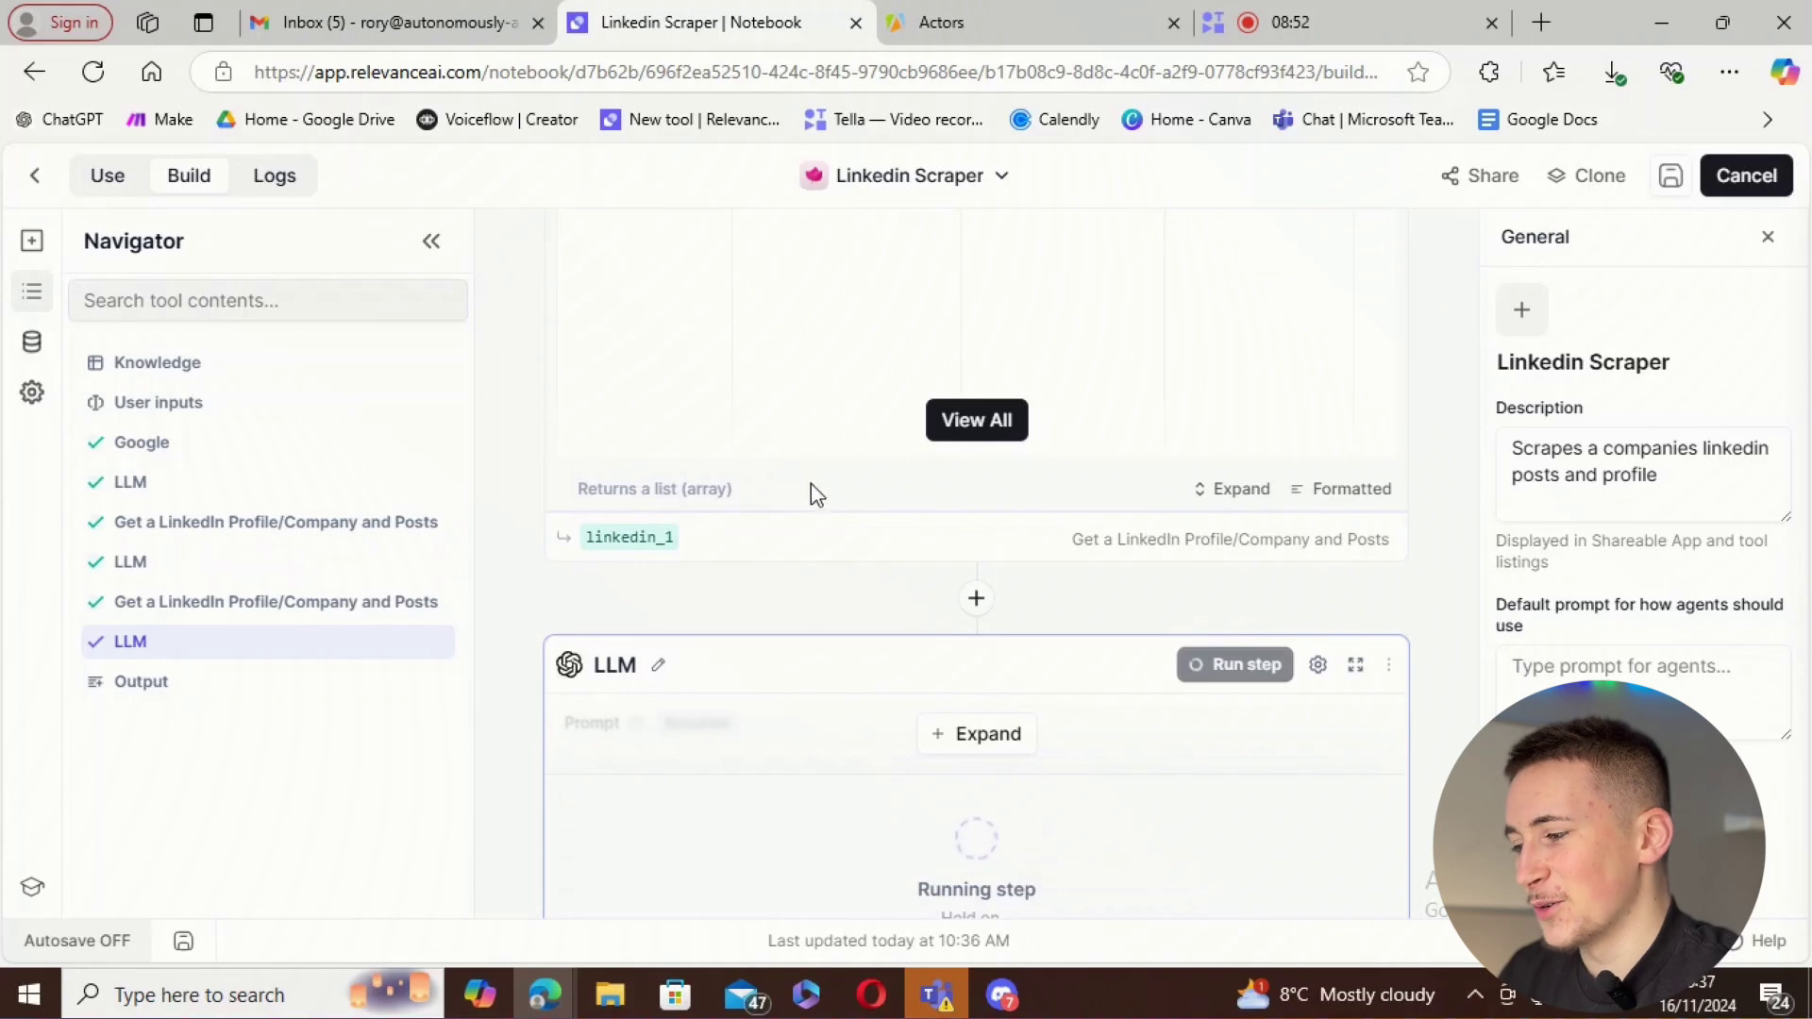
scroll(826, 505, "down", 2)
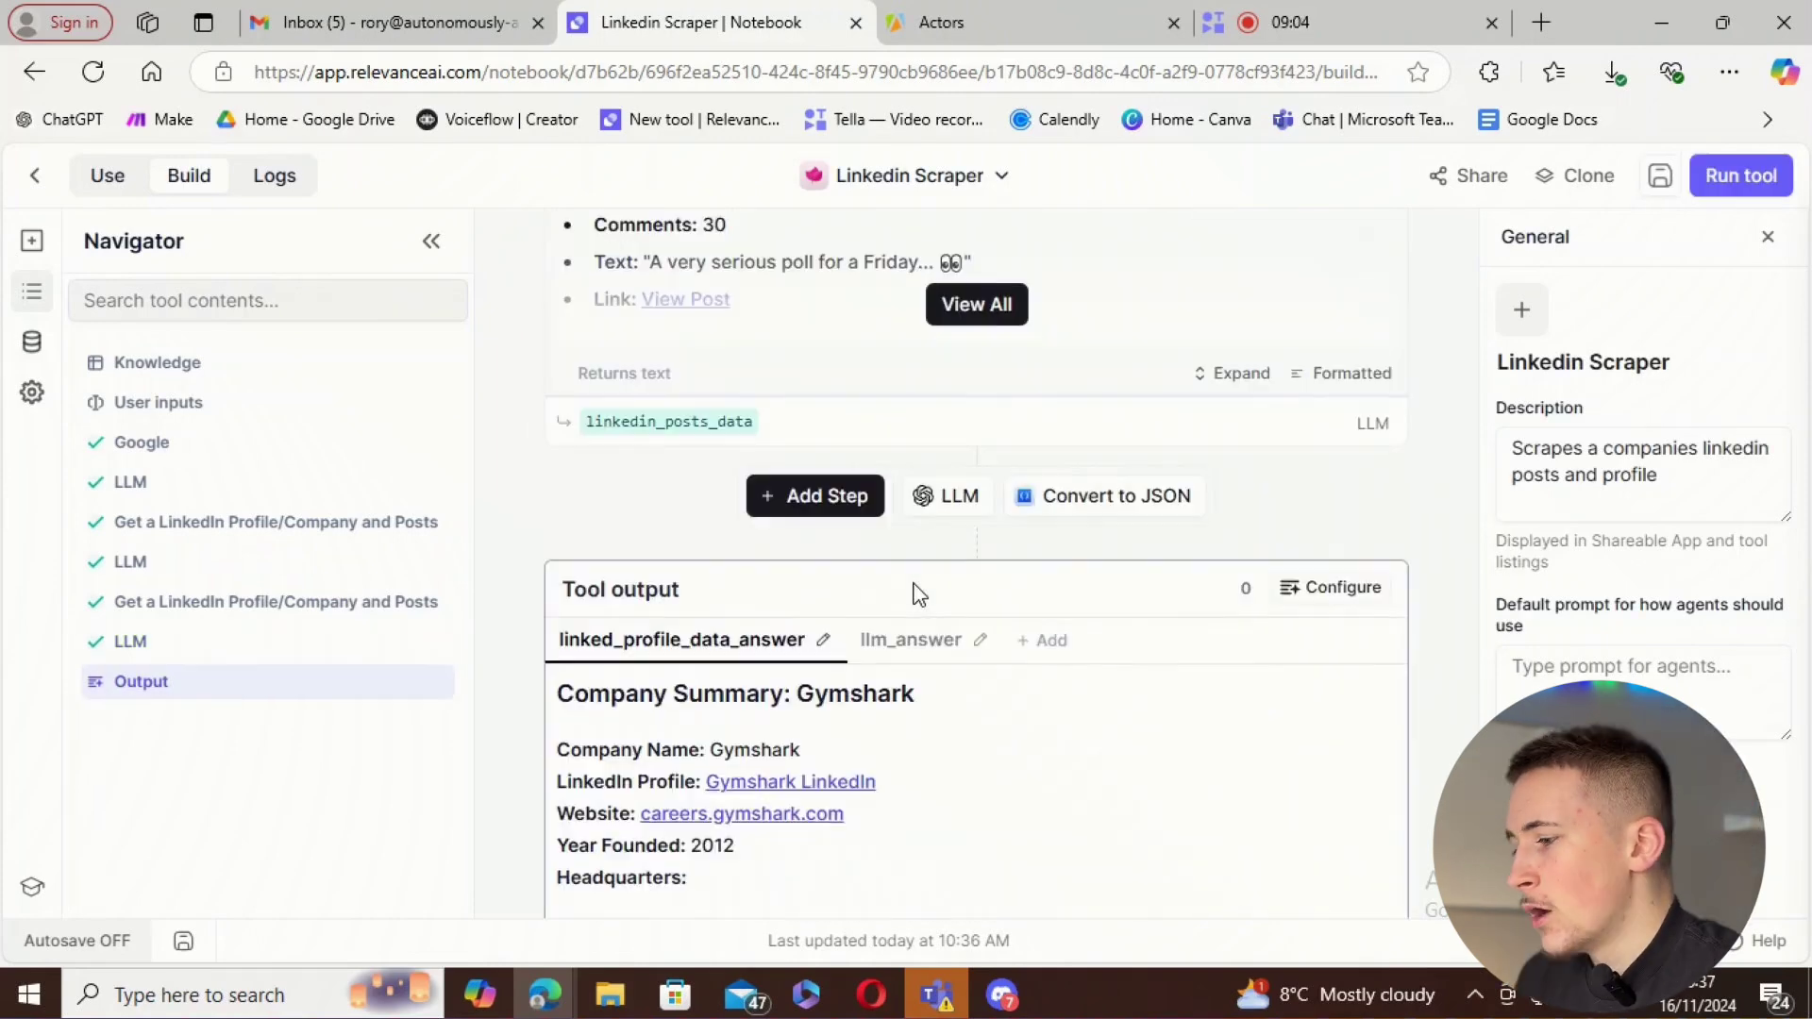
- Review the company summary in linked_profile_data_answer and the recent posts summary in llm_answer
scroll(939, 761, "down", 3)
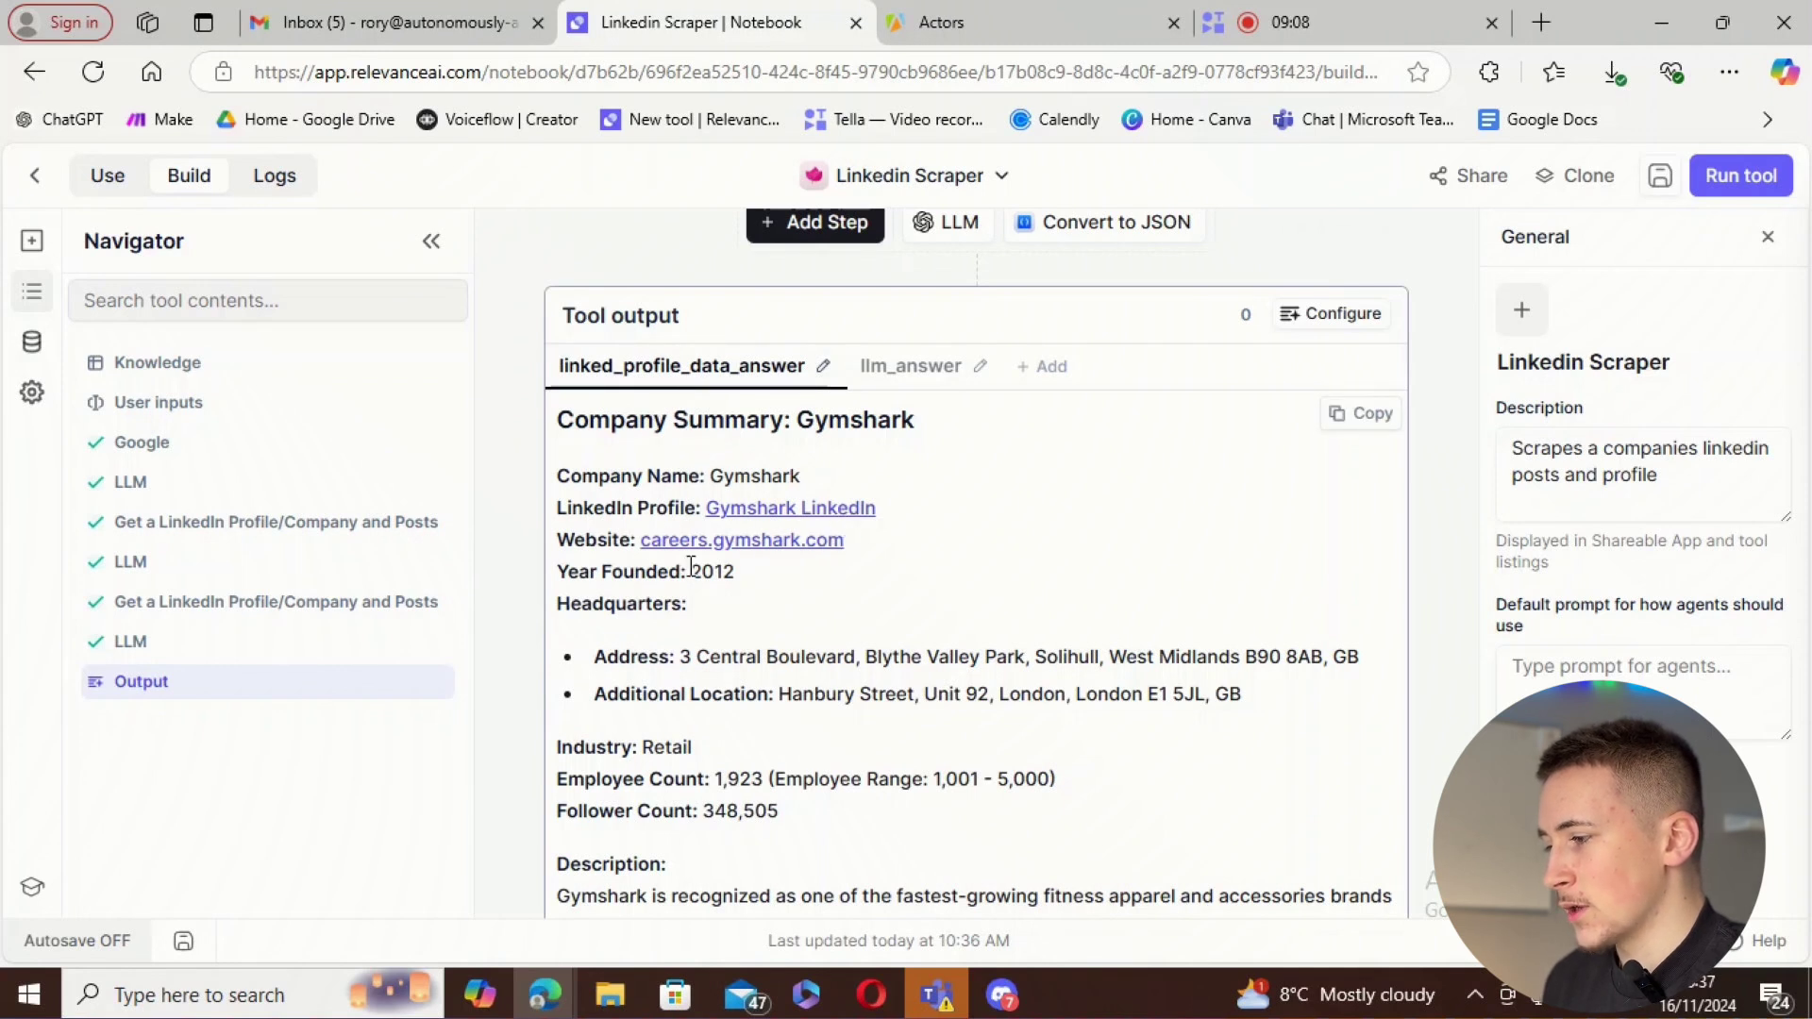
scroll(723, 592, "down", 1)
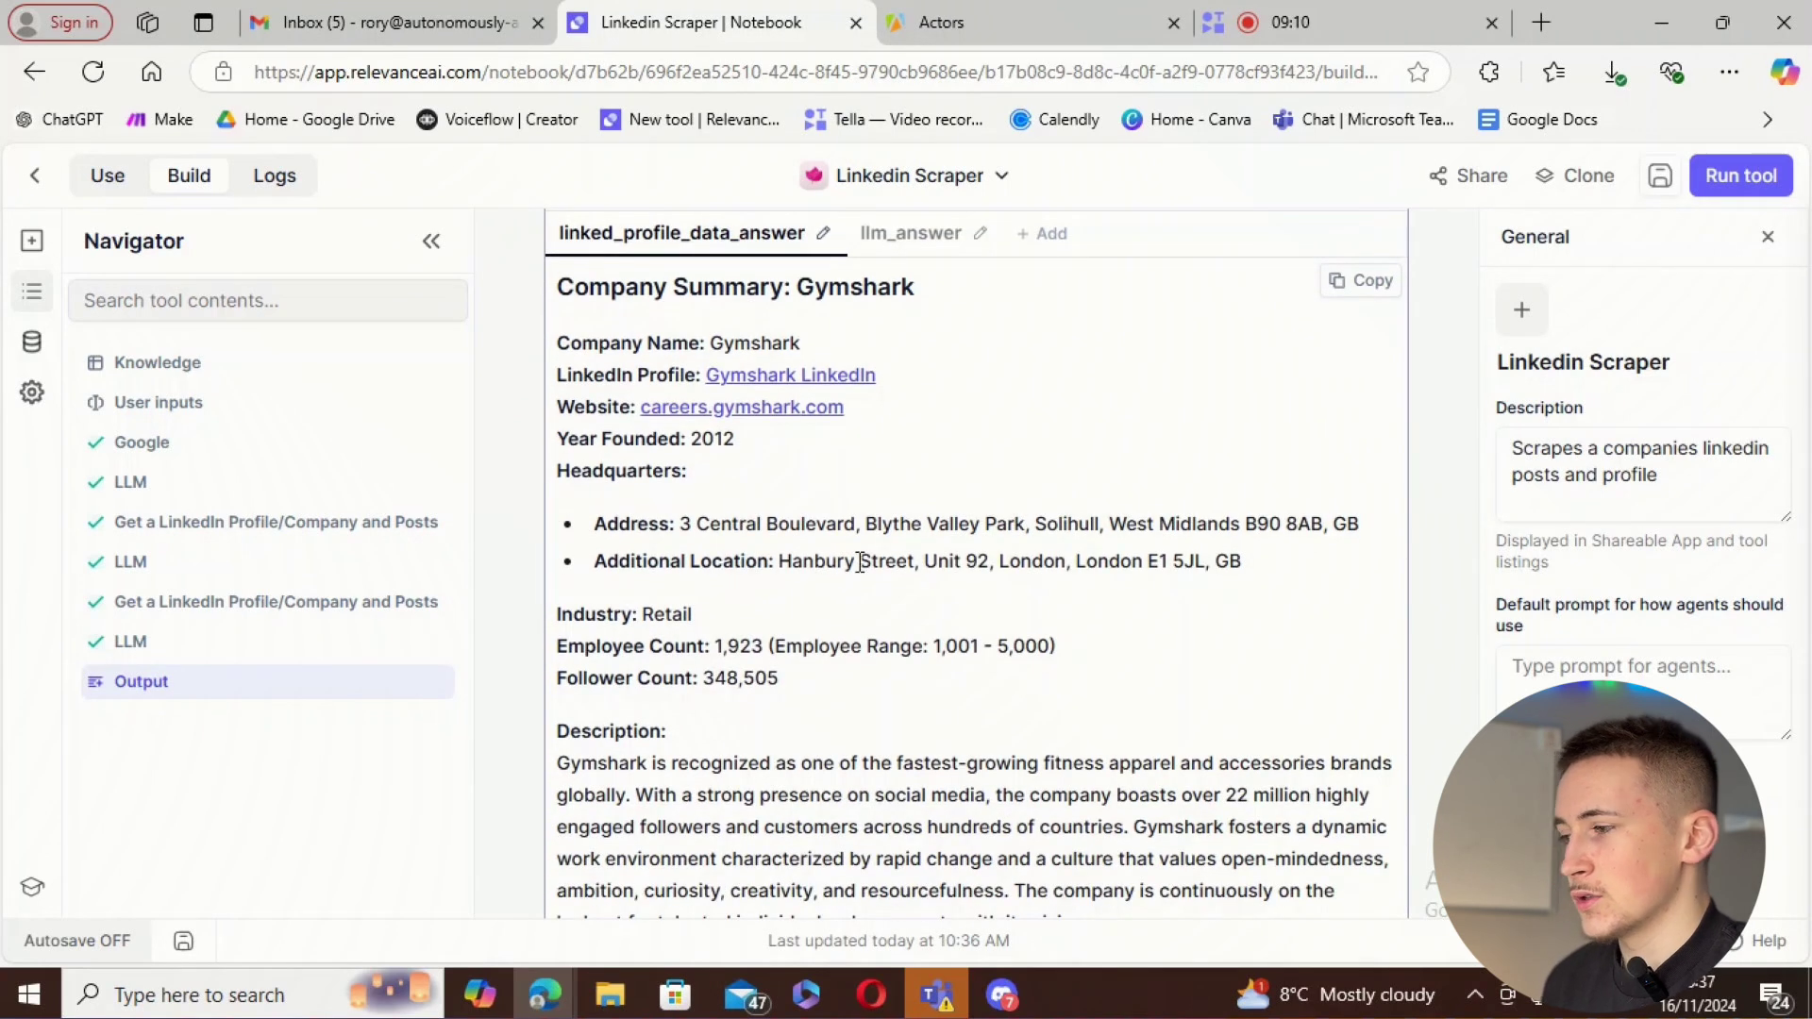
left_click(908, 234)
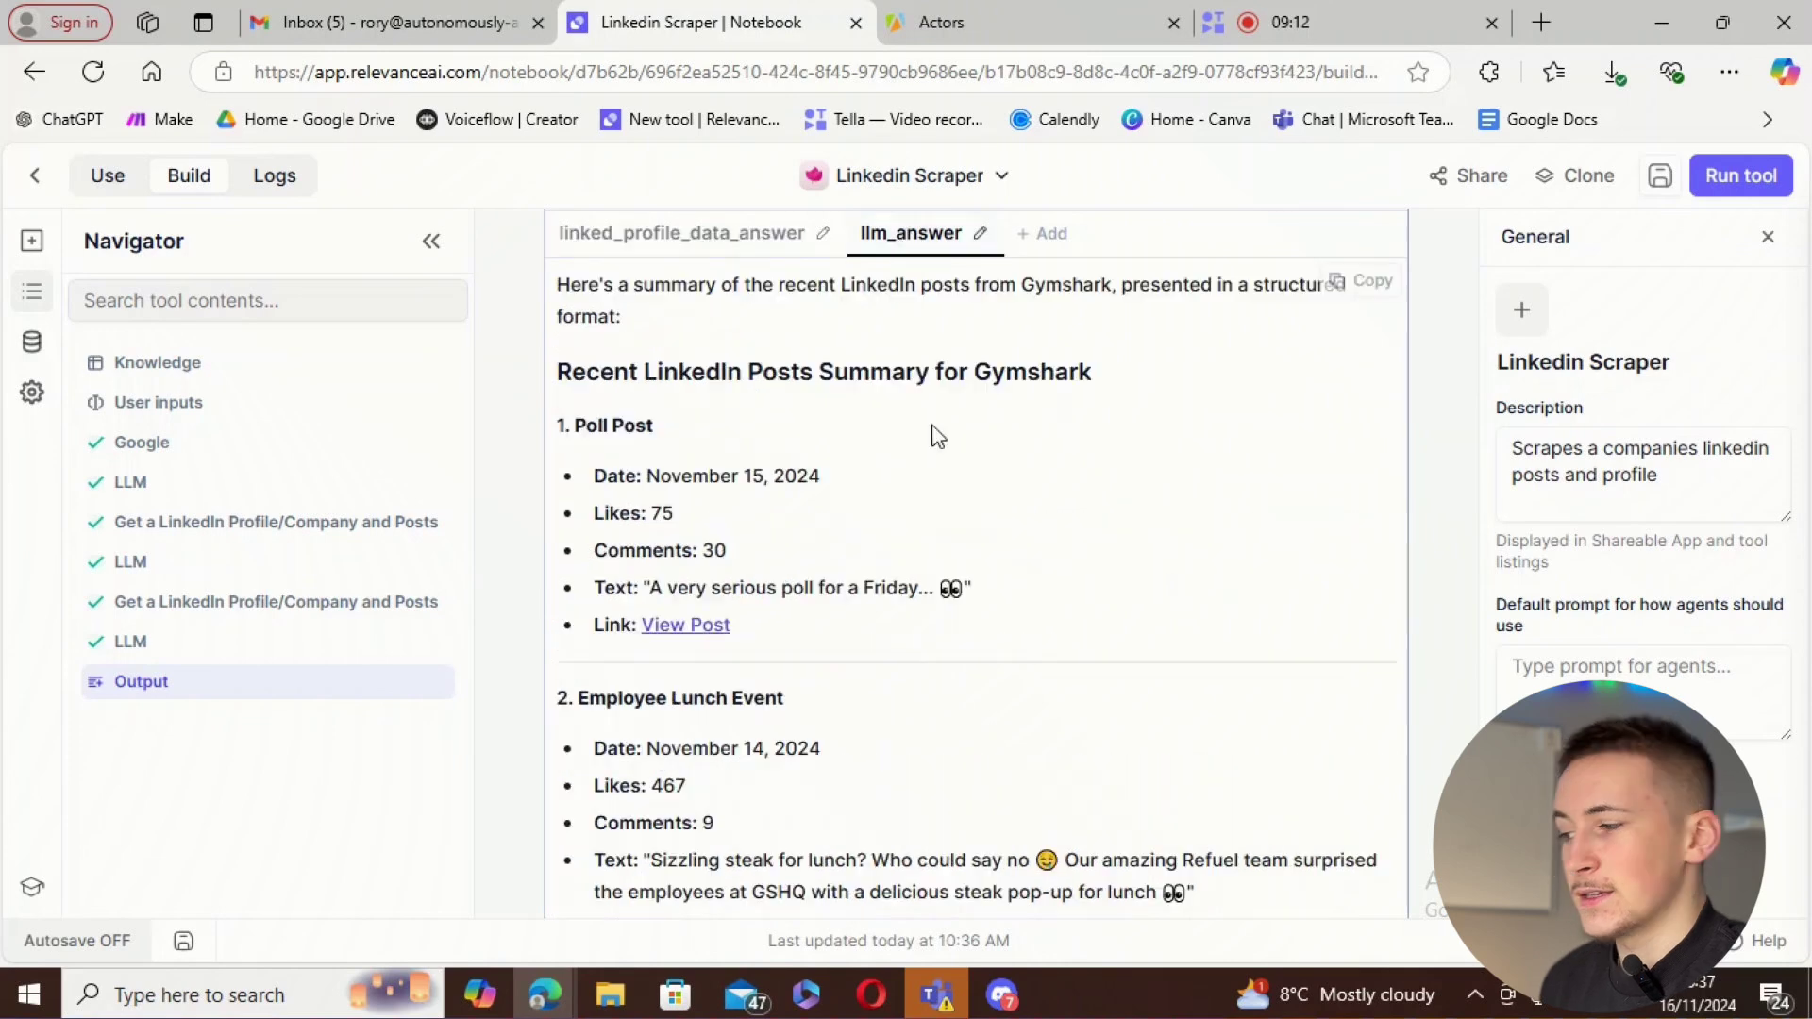
scroll(676, 463, "down", 8)
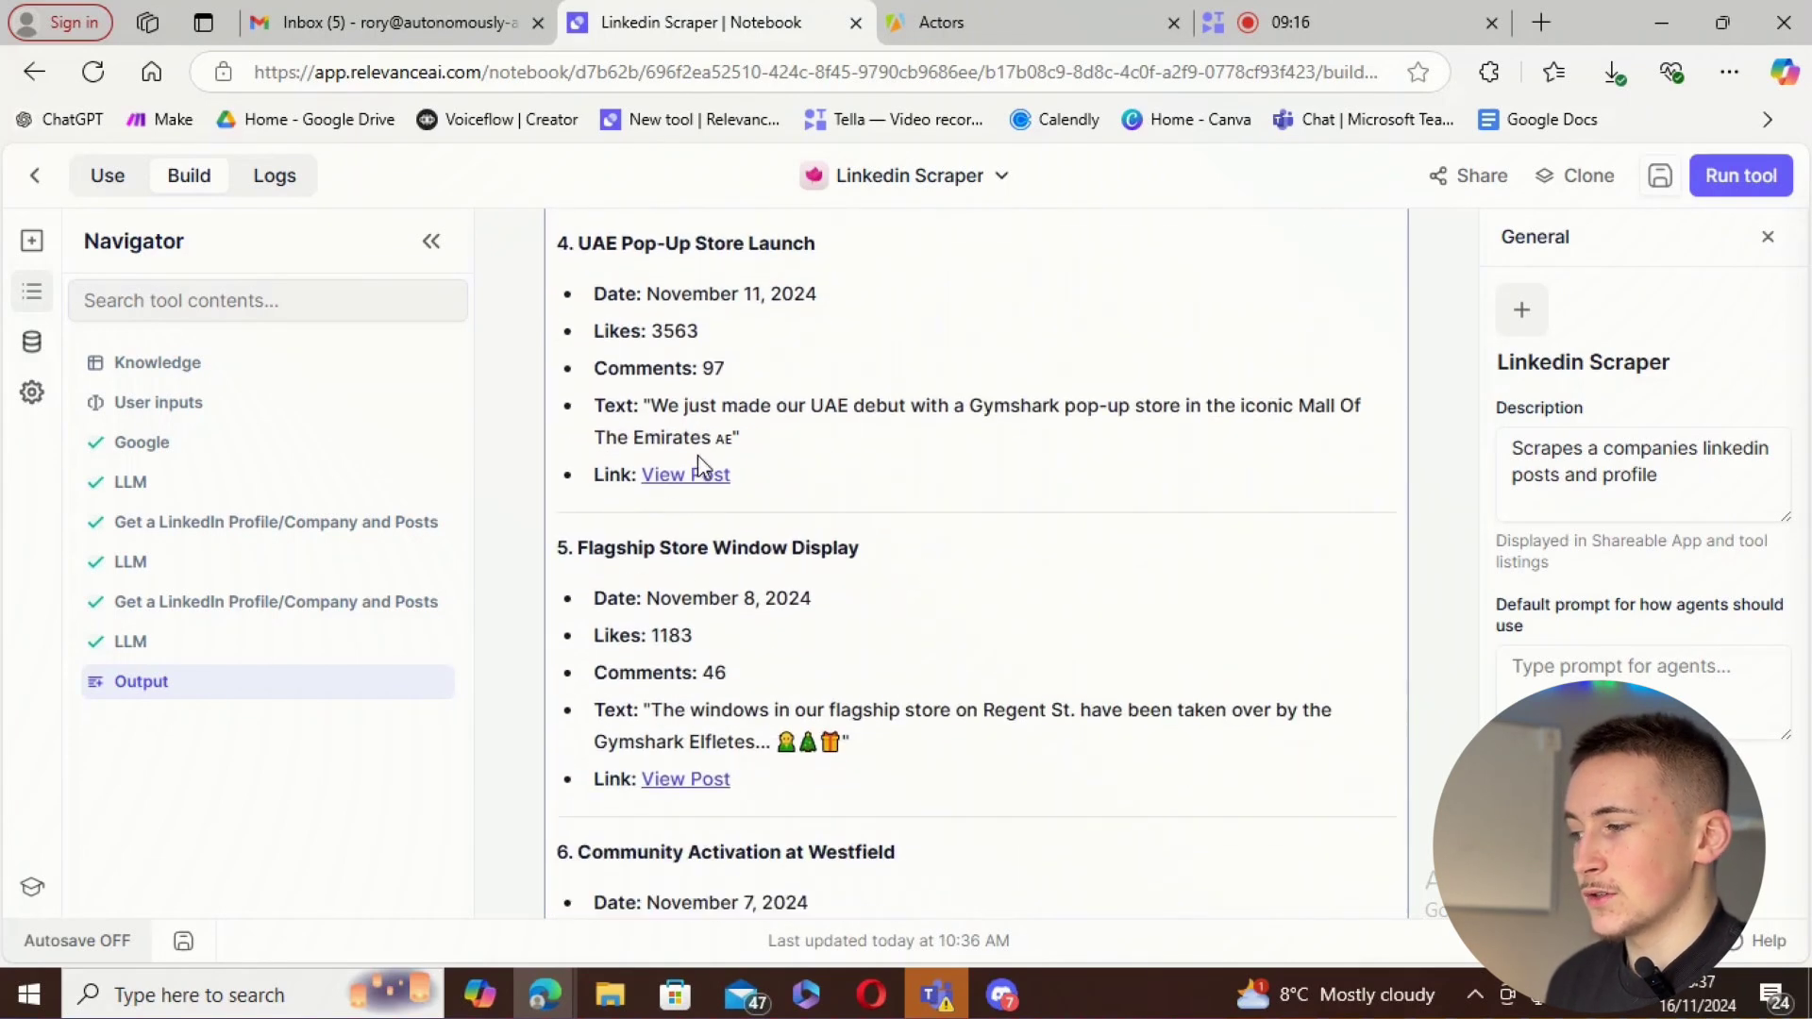
scroll(772, 533, "up", 3)
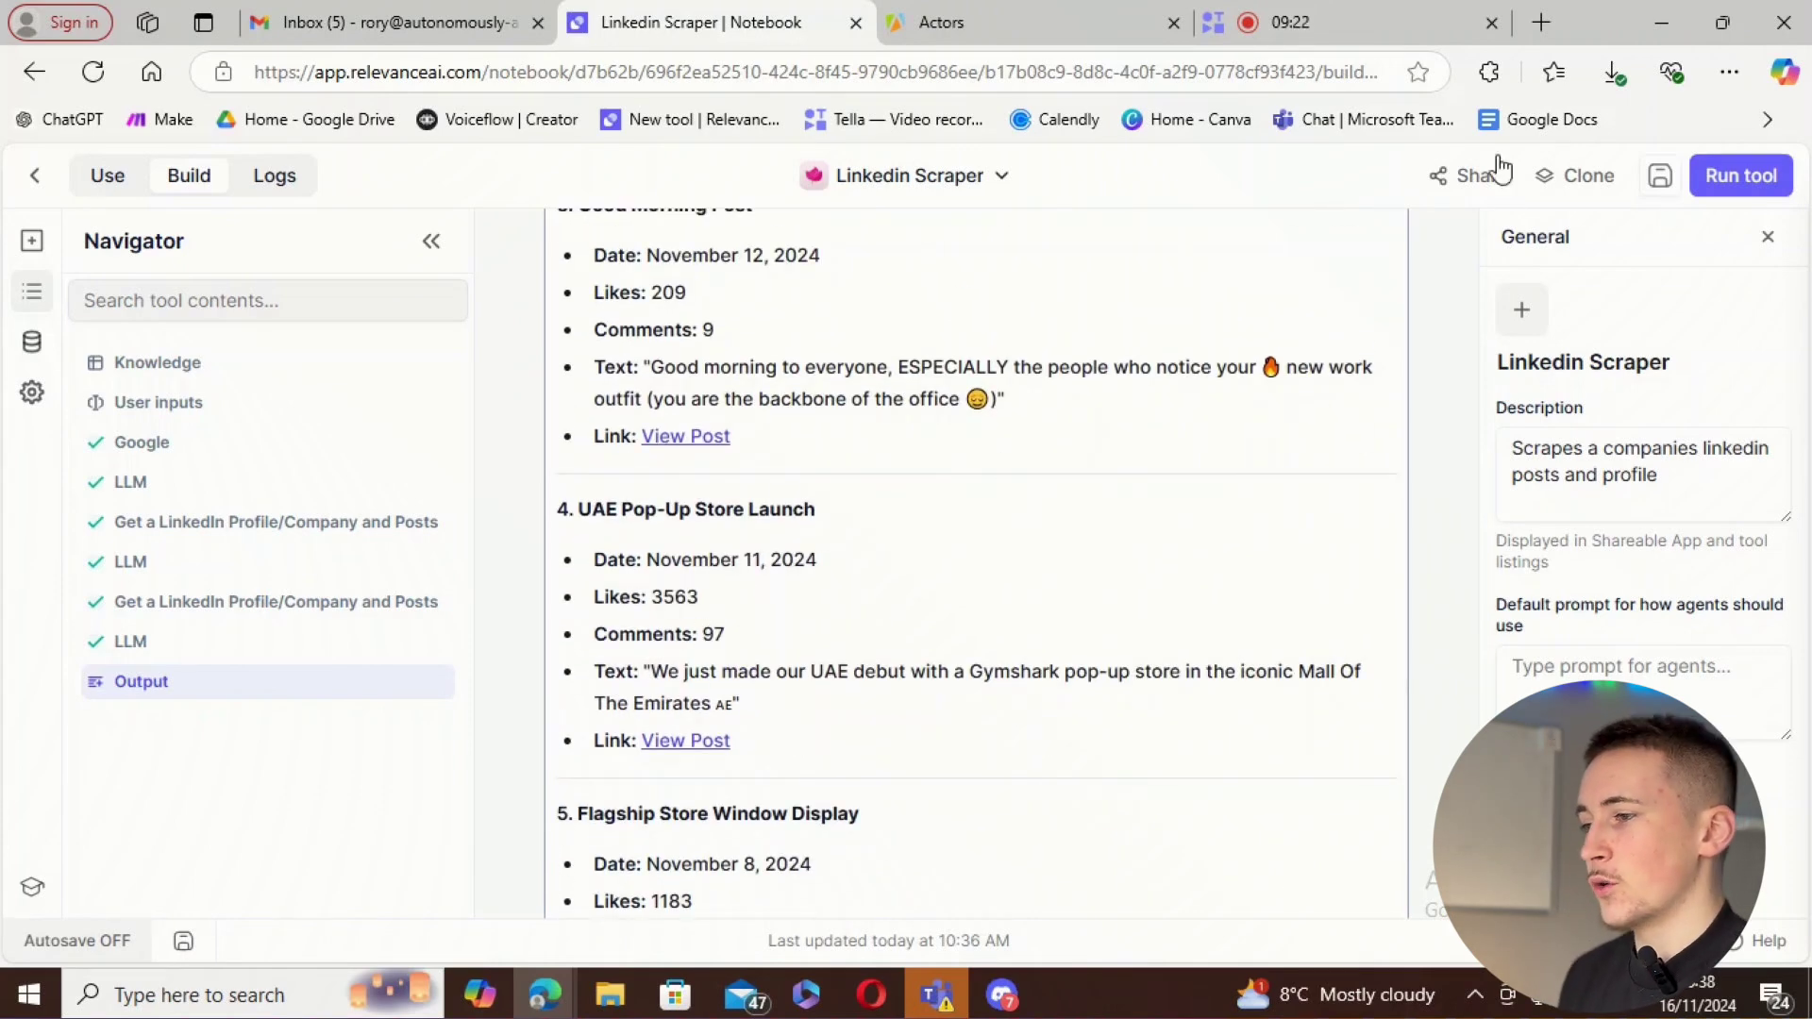
- Save the Linkedin Scraper tool and leave its editor
left_click(1659, 175)
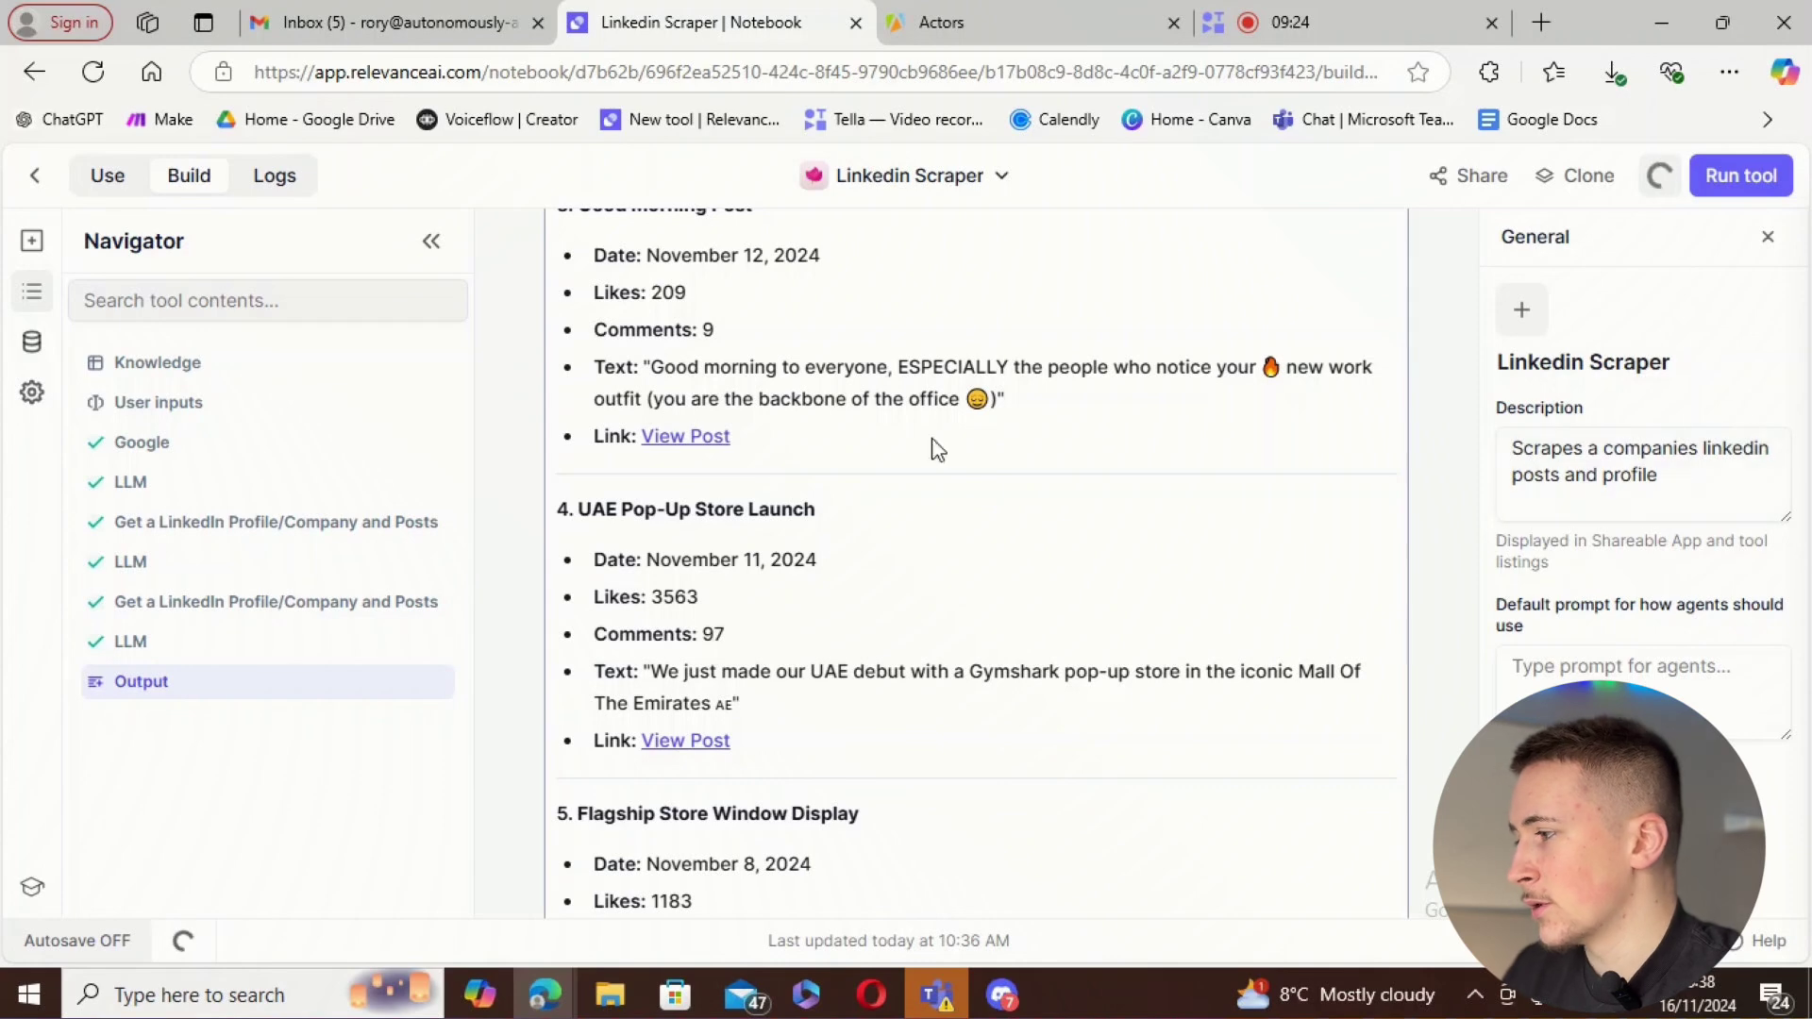
left_click(35, 176)
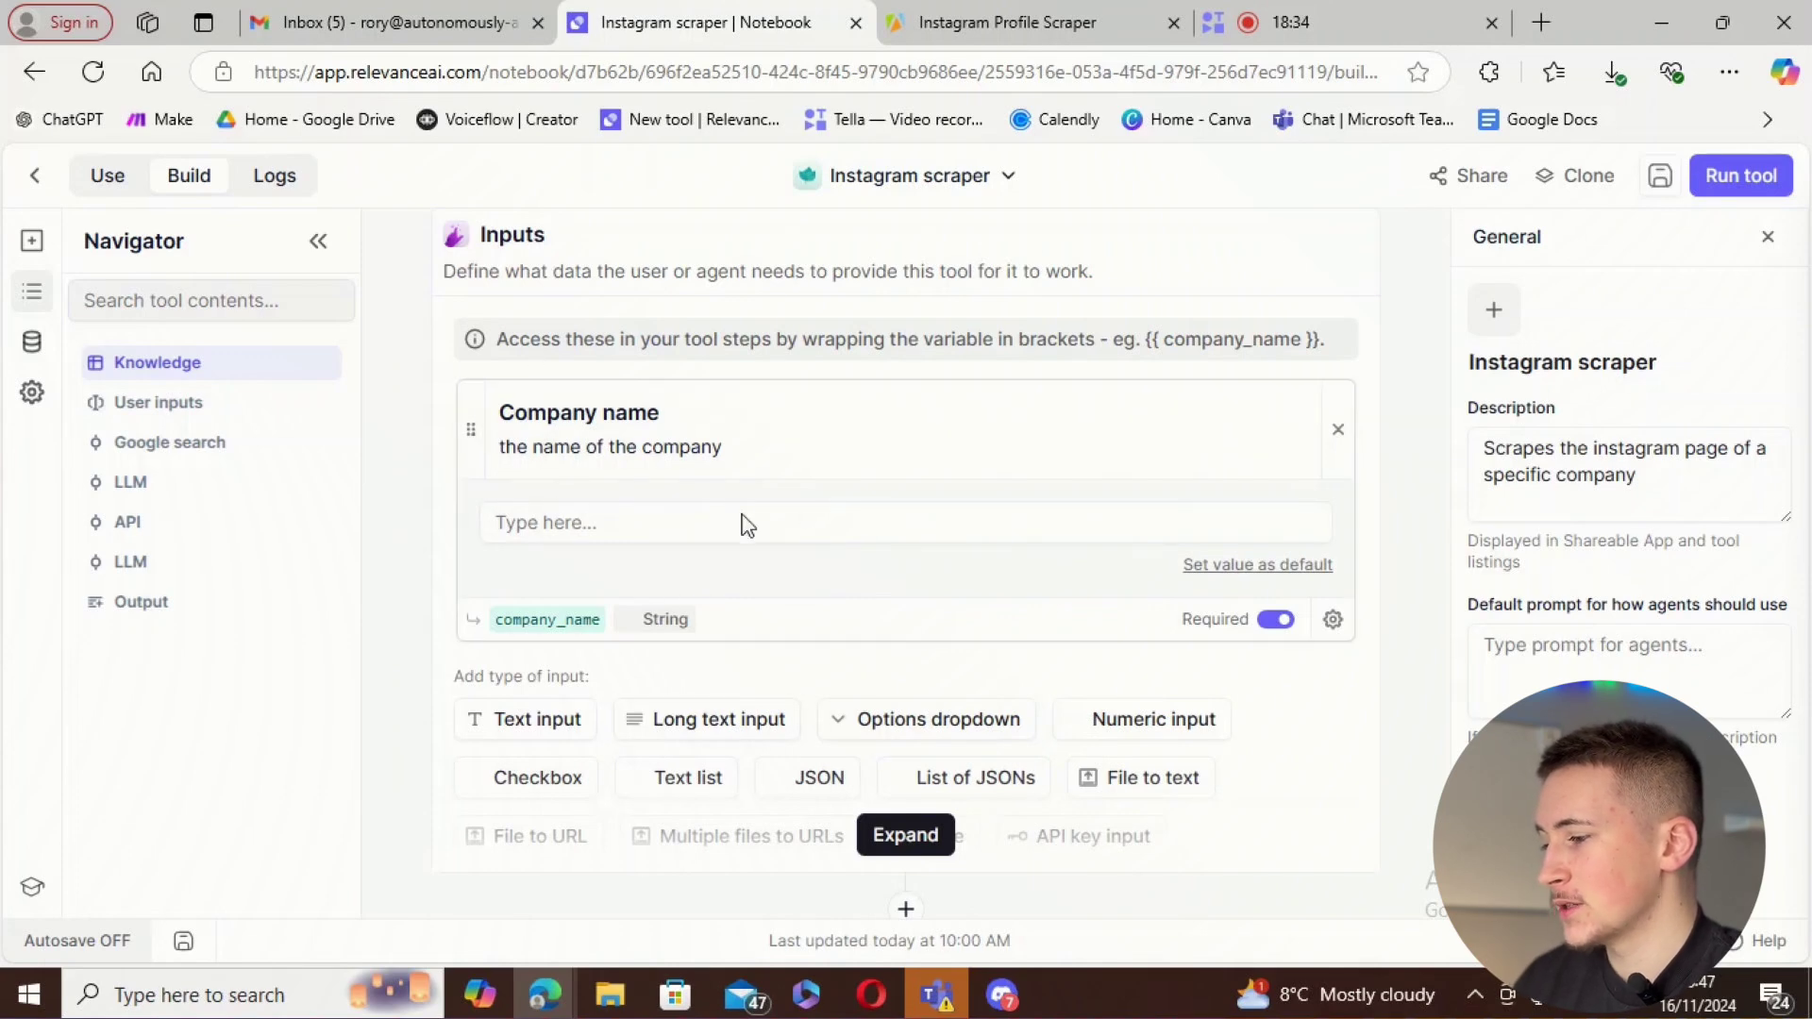
- Expand the Instagram scraper's Google search step and examine its search query built on the company name
scroll(761, 530, "down", 5)
scroll(505, 557, "down", 1)
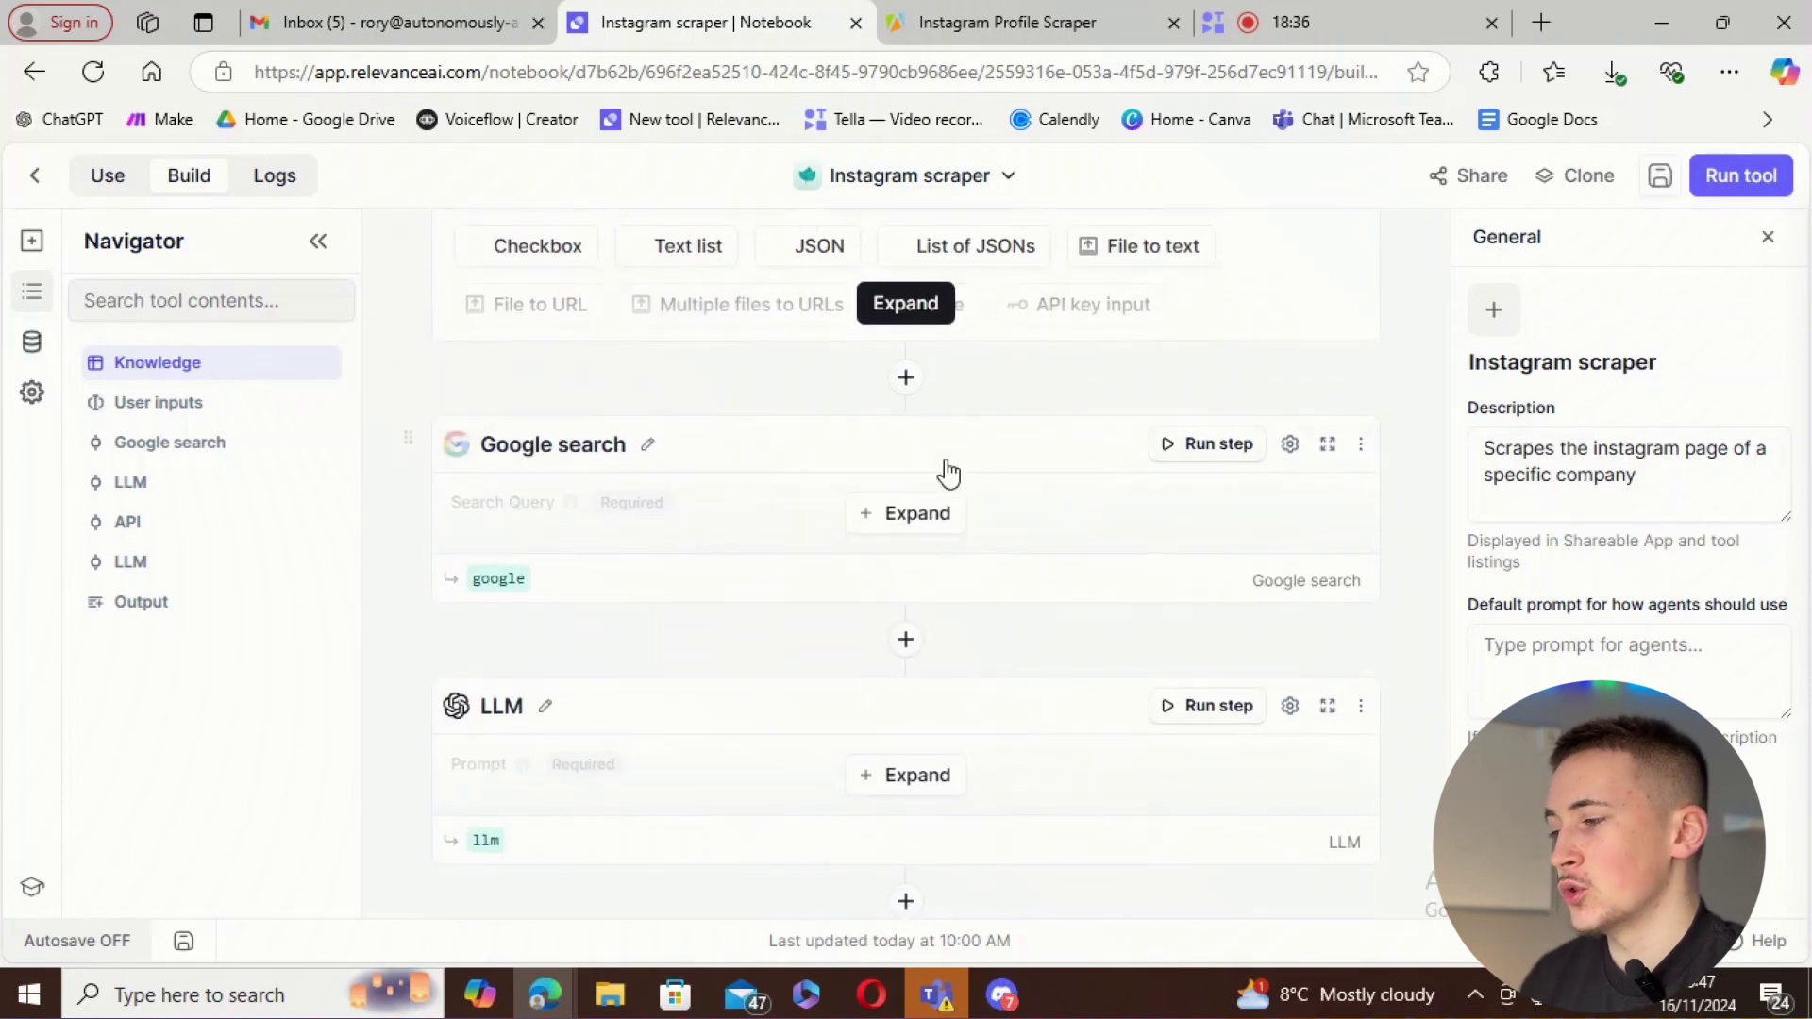
left_click(903, 514)
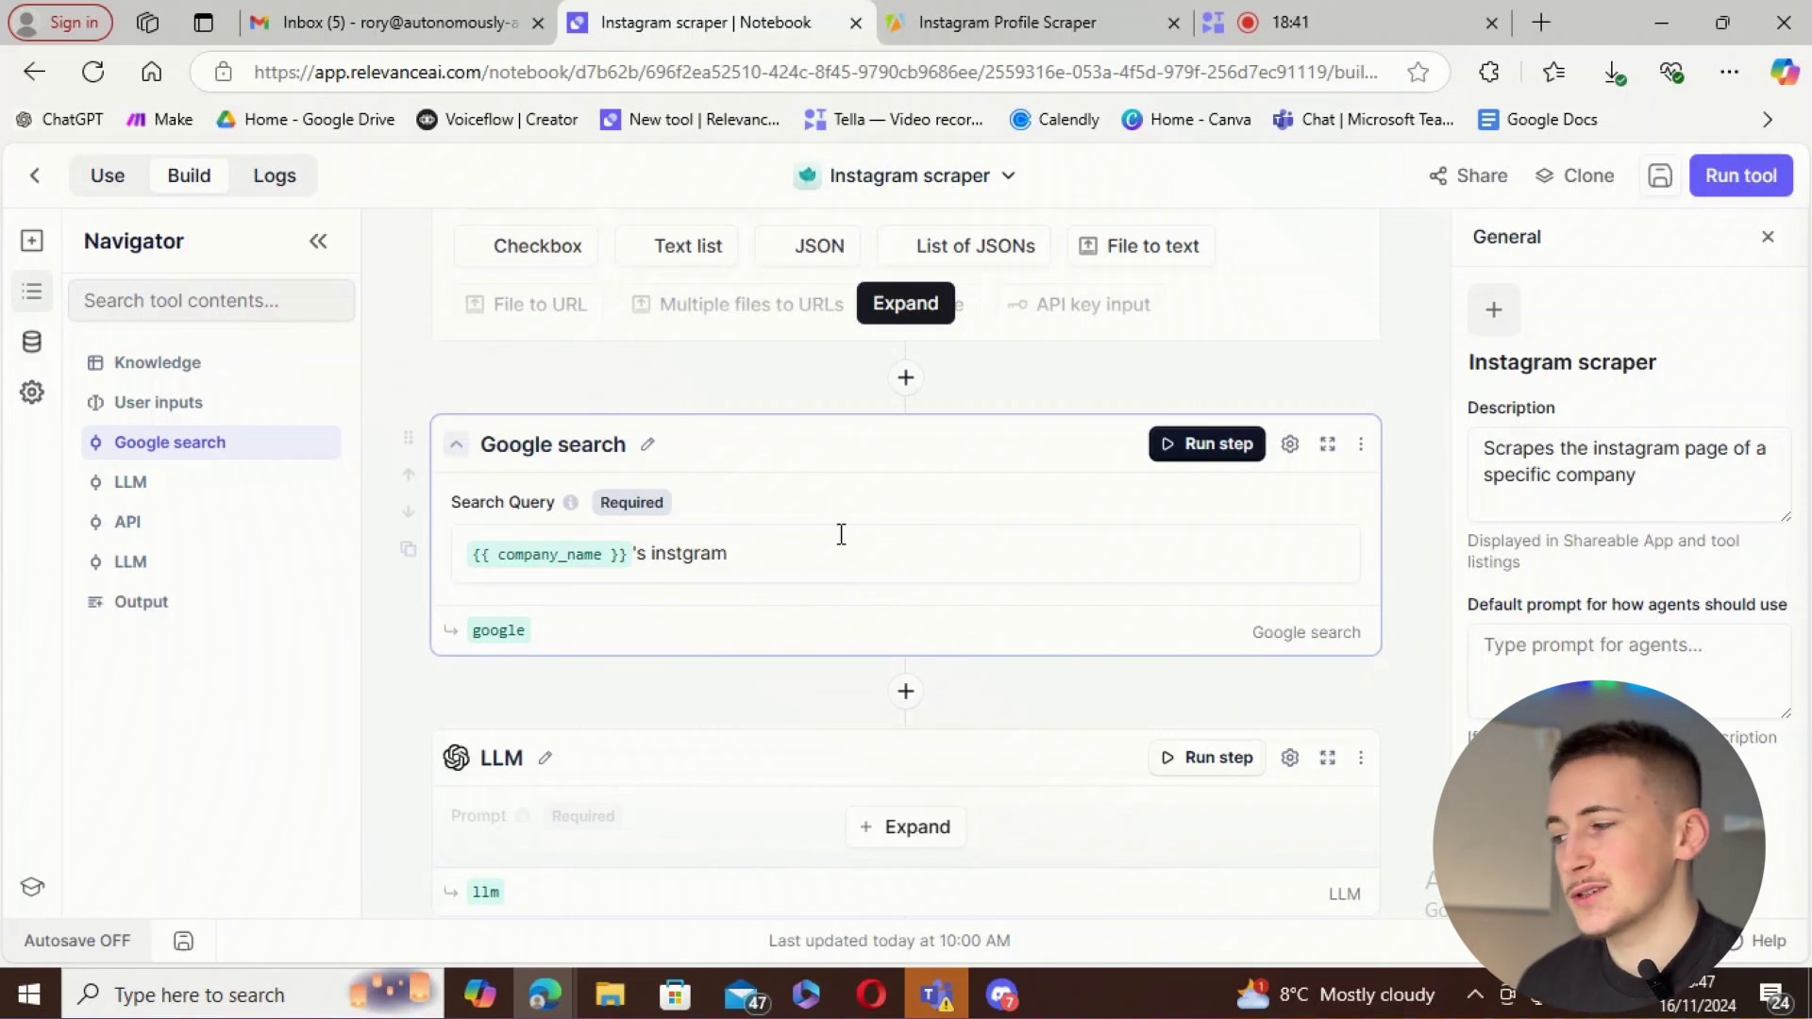
- Expand the LLM step below the Google search and examine its prompt for extracting the company's Instagram name
scroll(825, 433, "down", 2)
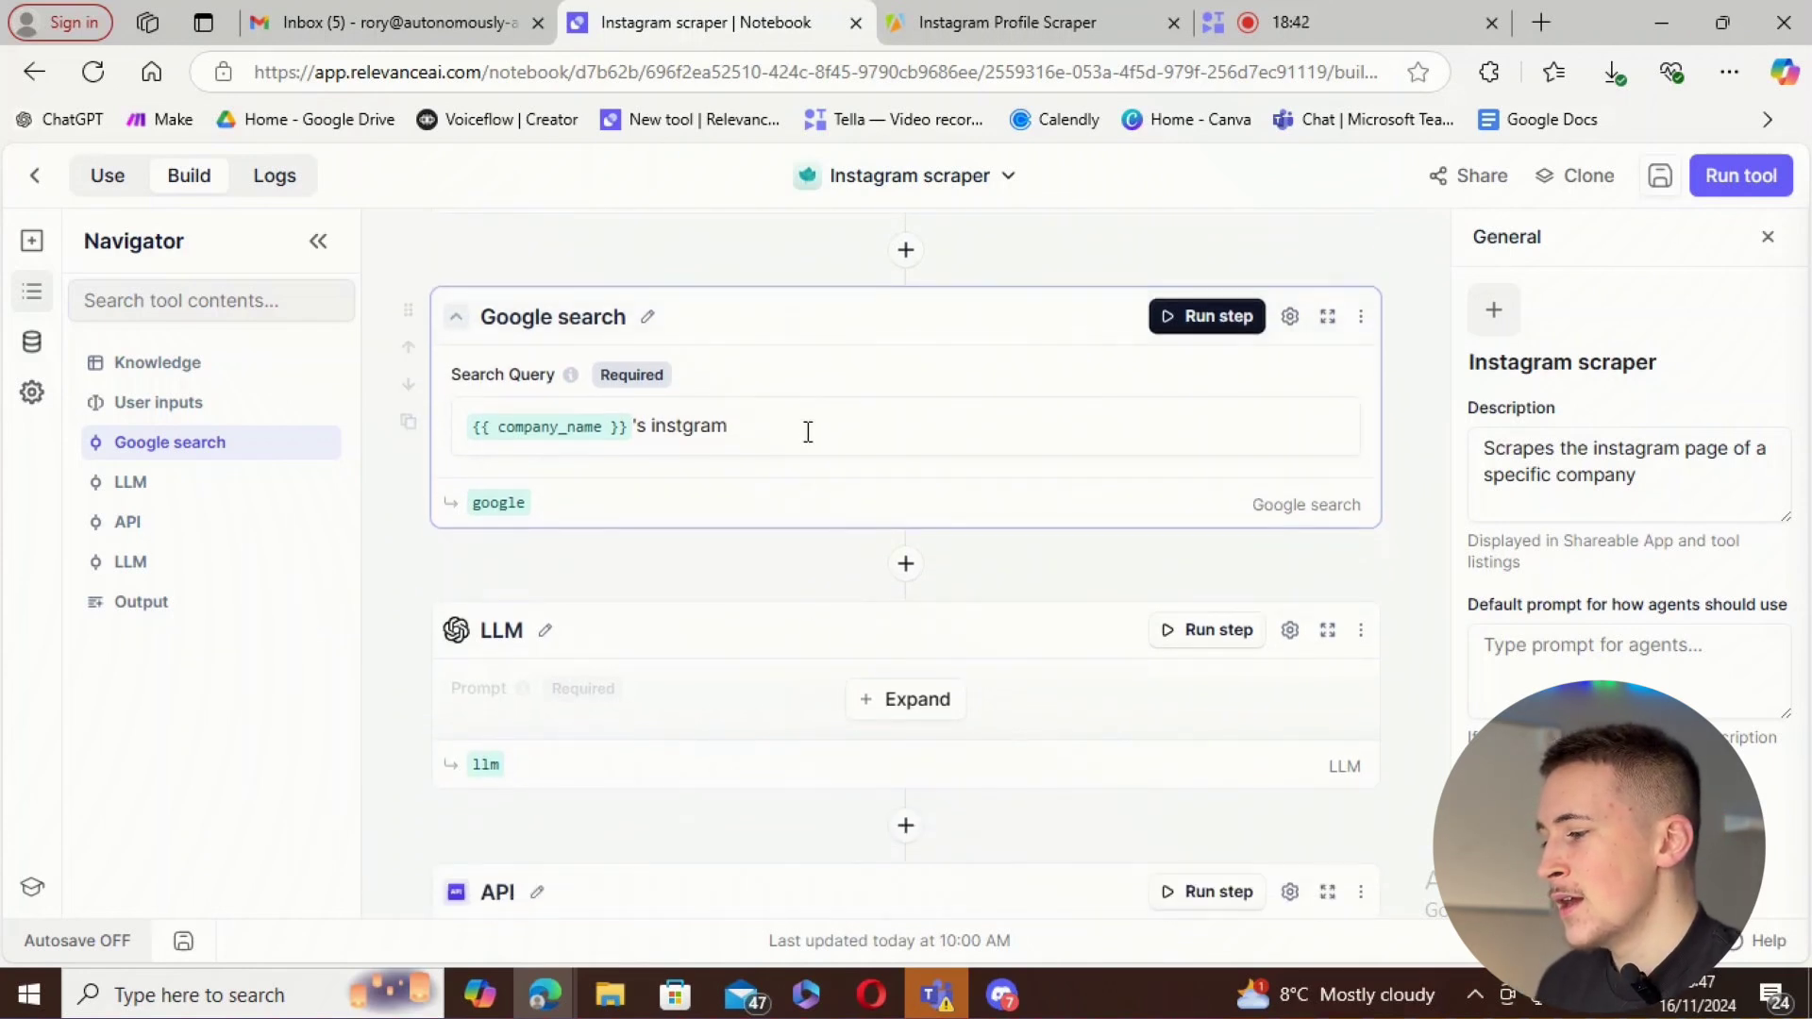
left_click(888, 716)
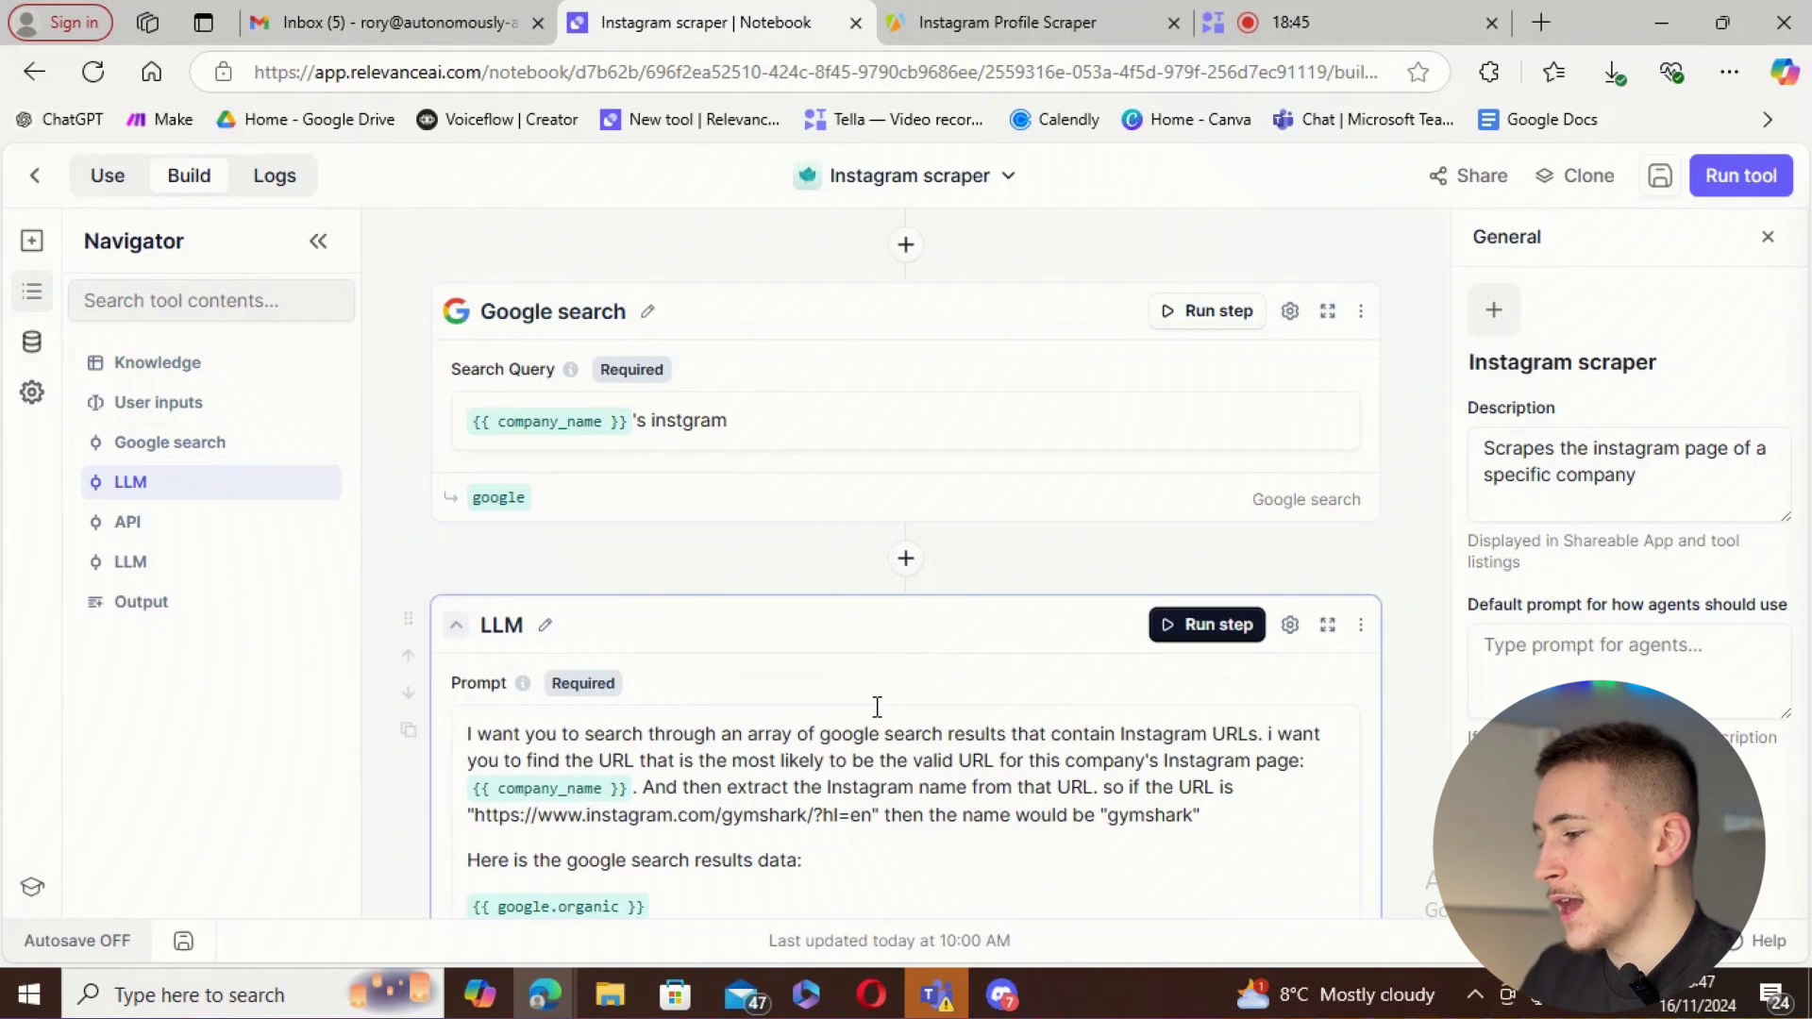
scroll(809, 668, "down", 3)
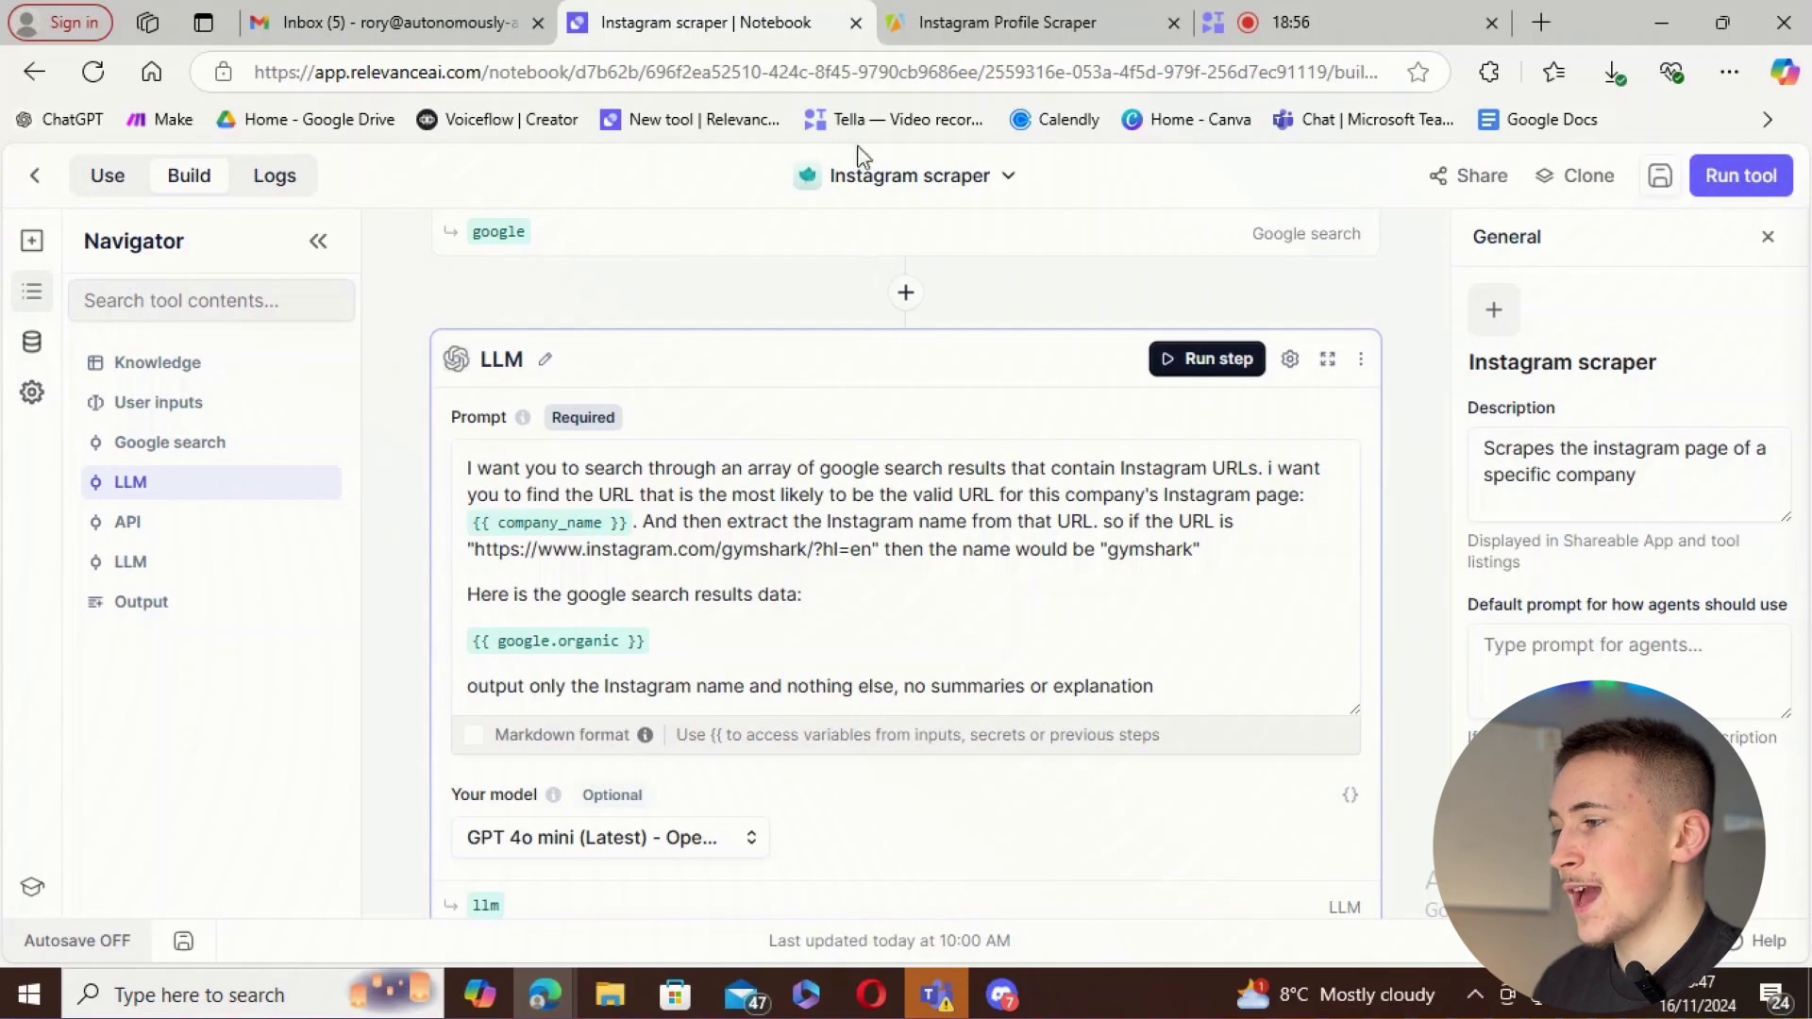
- Switch to Apify to view the Instagram Profile Scraper's usernames input and return to the Relevance AI Instagram scraper
left_click(972, 23)
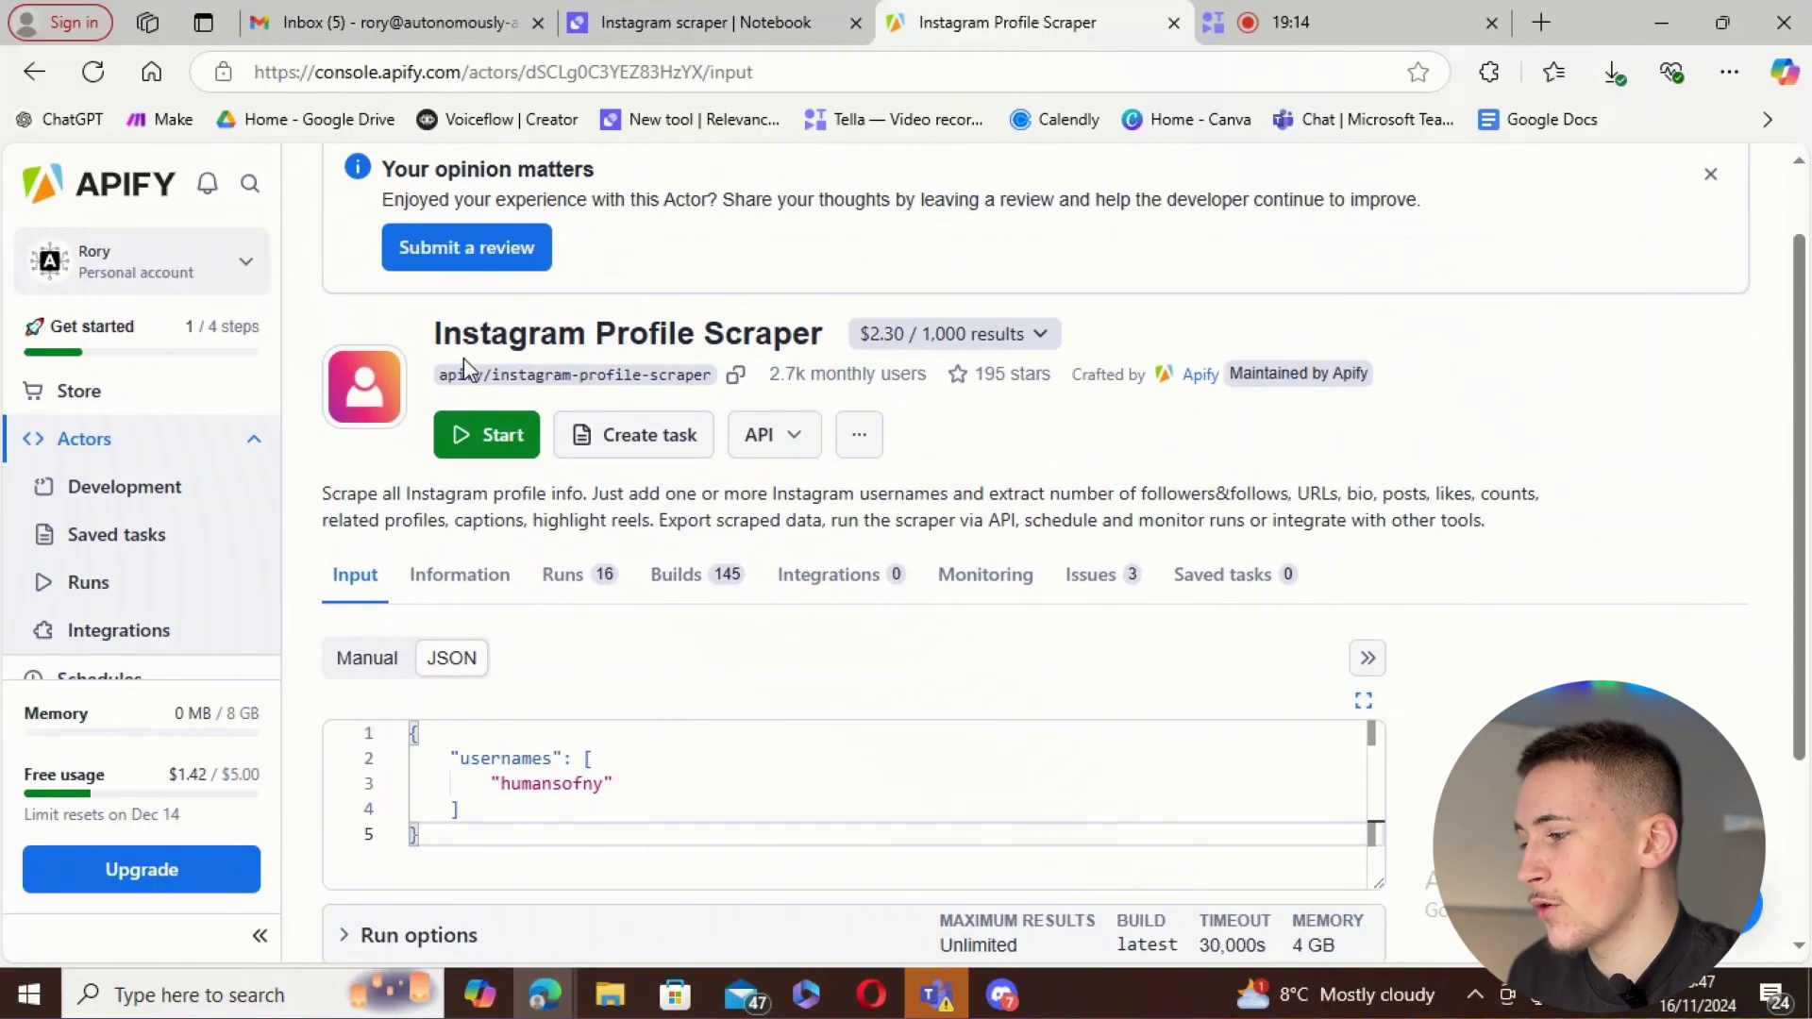
left_click(745, 13)
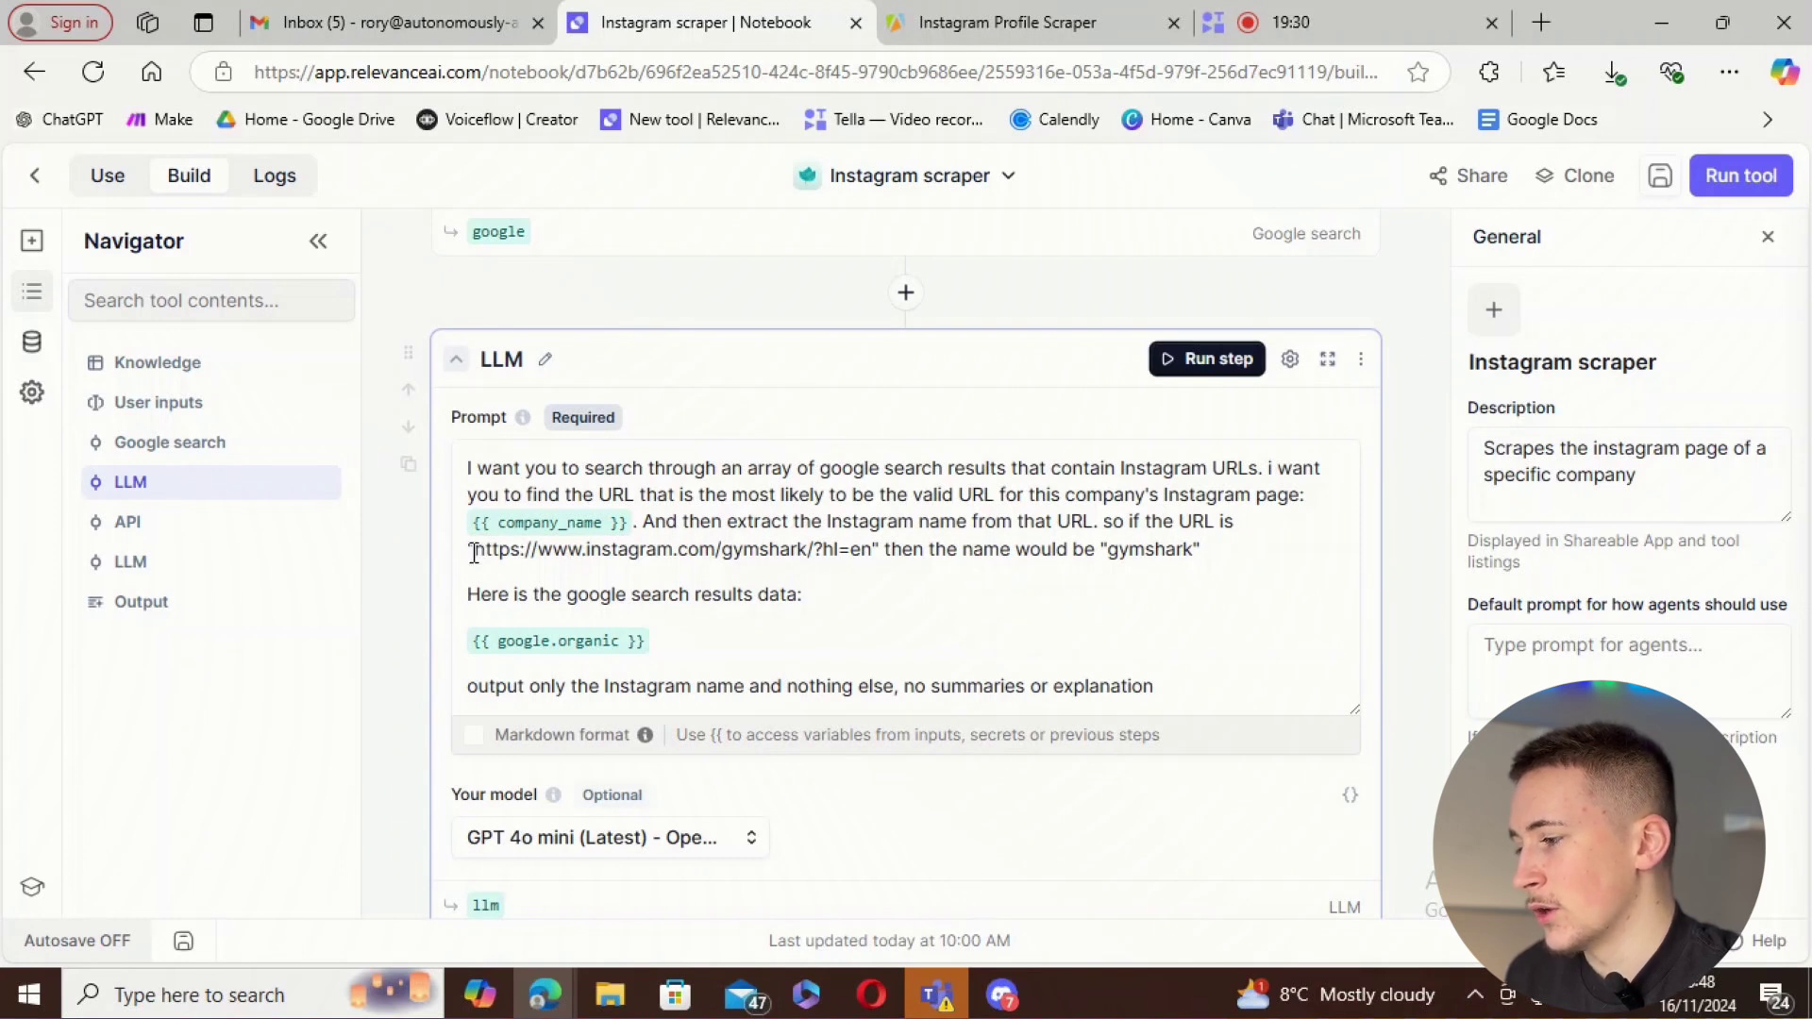
- Highlight the example Instagram URL in the LLM prompt and recheck how the Company name input feeds the Google search
left_click_drag(474, 552, 875, 545)
left_click(1001, 549)
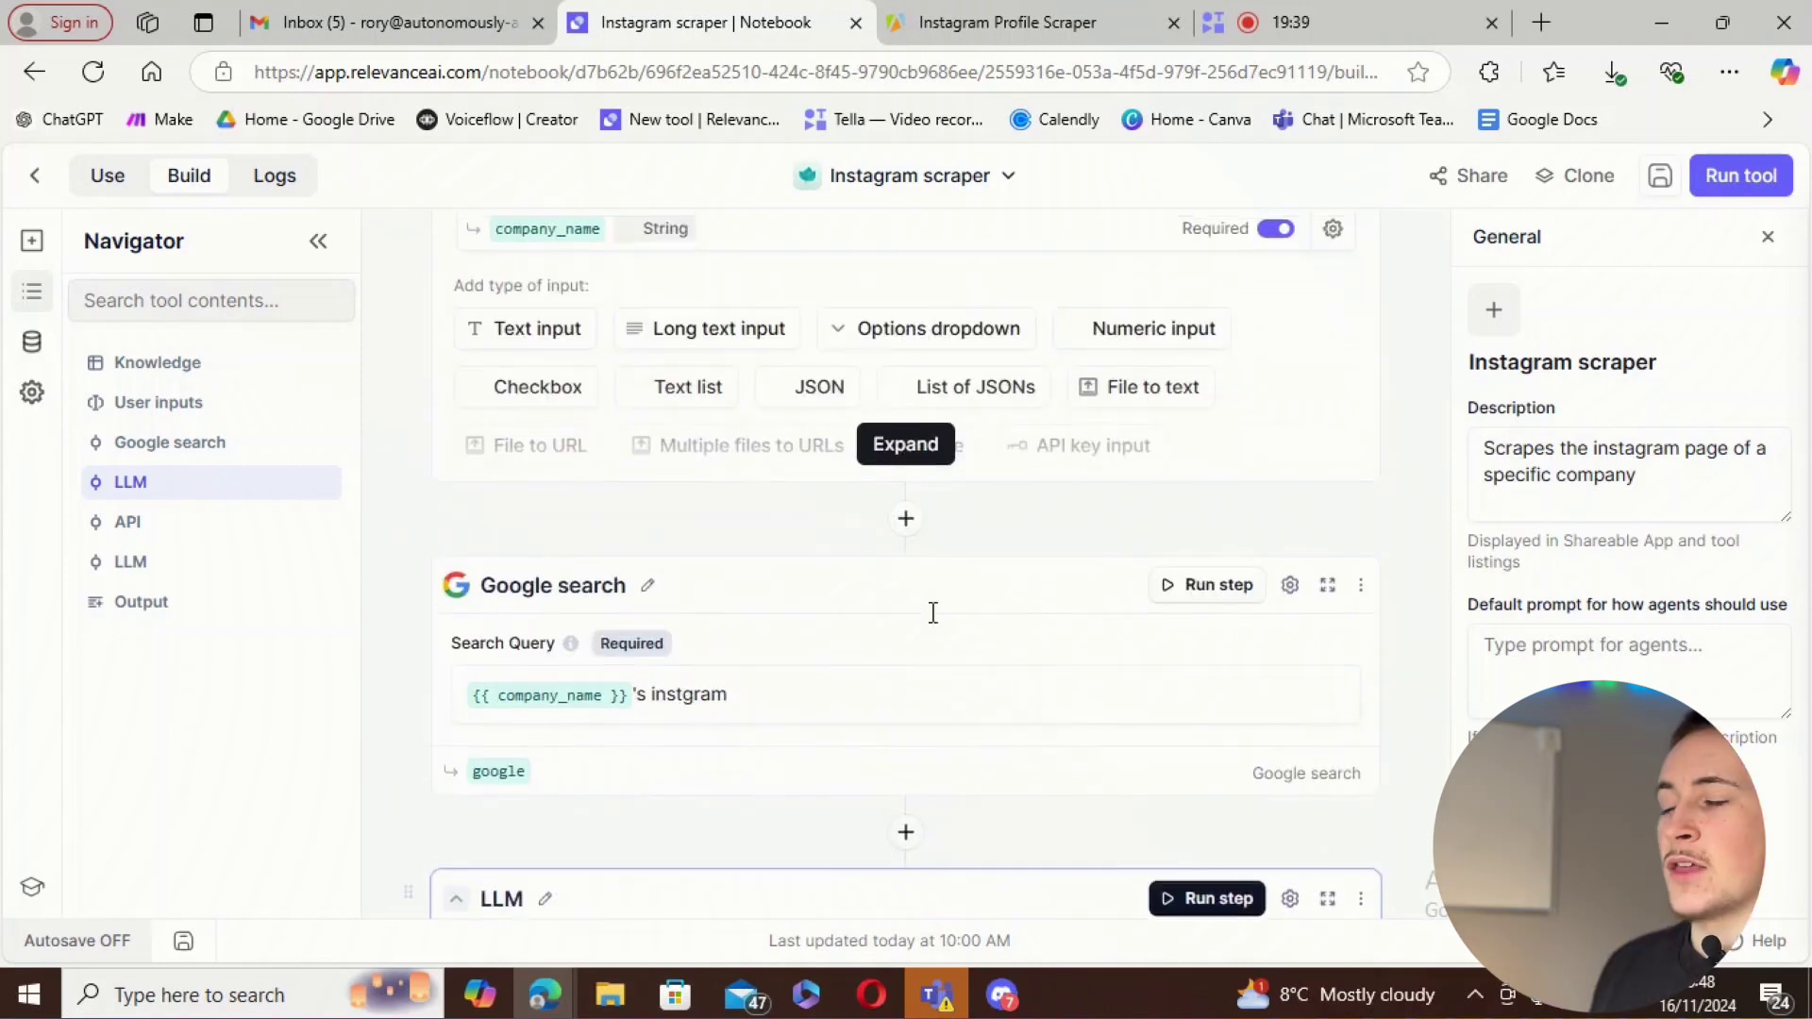
scroll(929, 618, "up", 3)
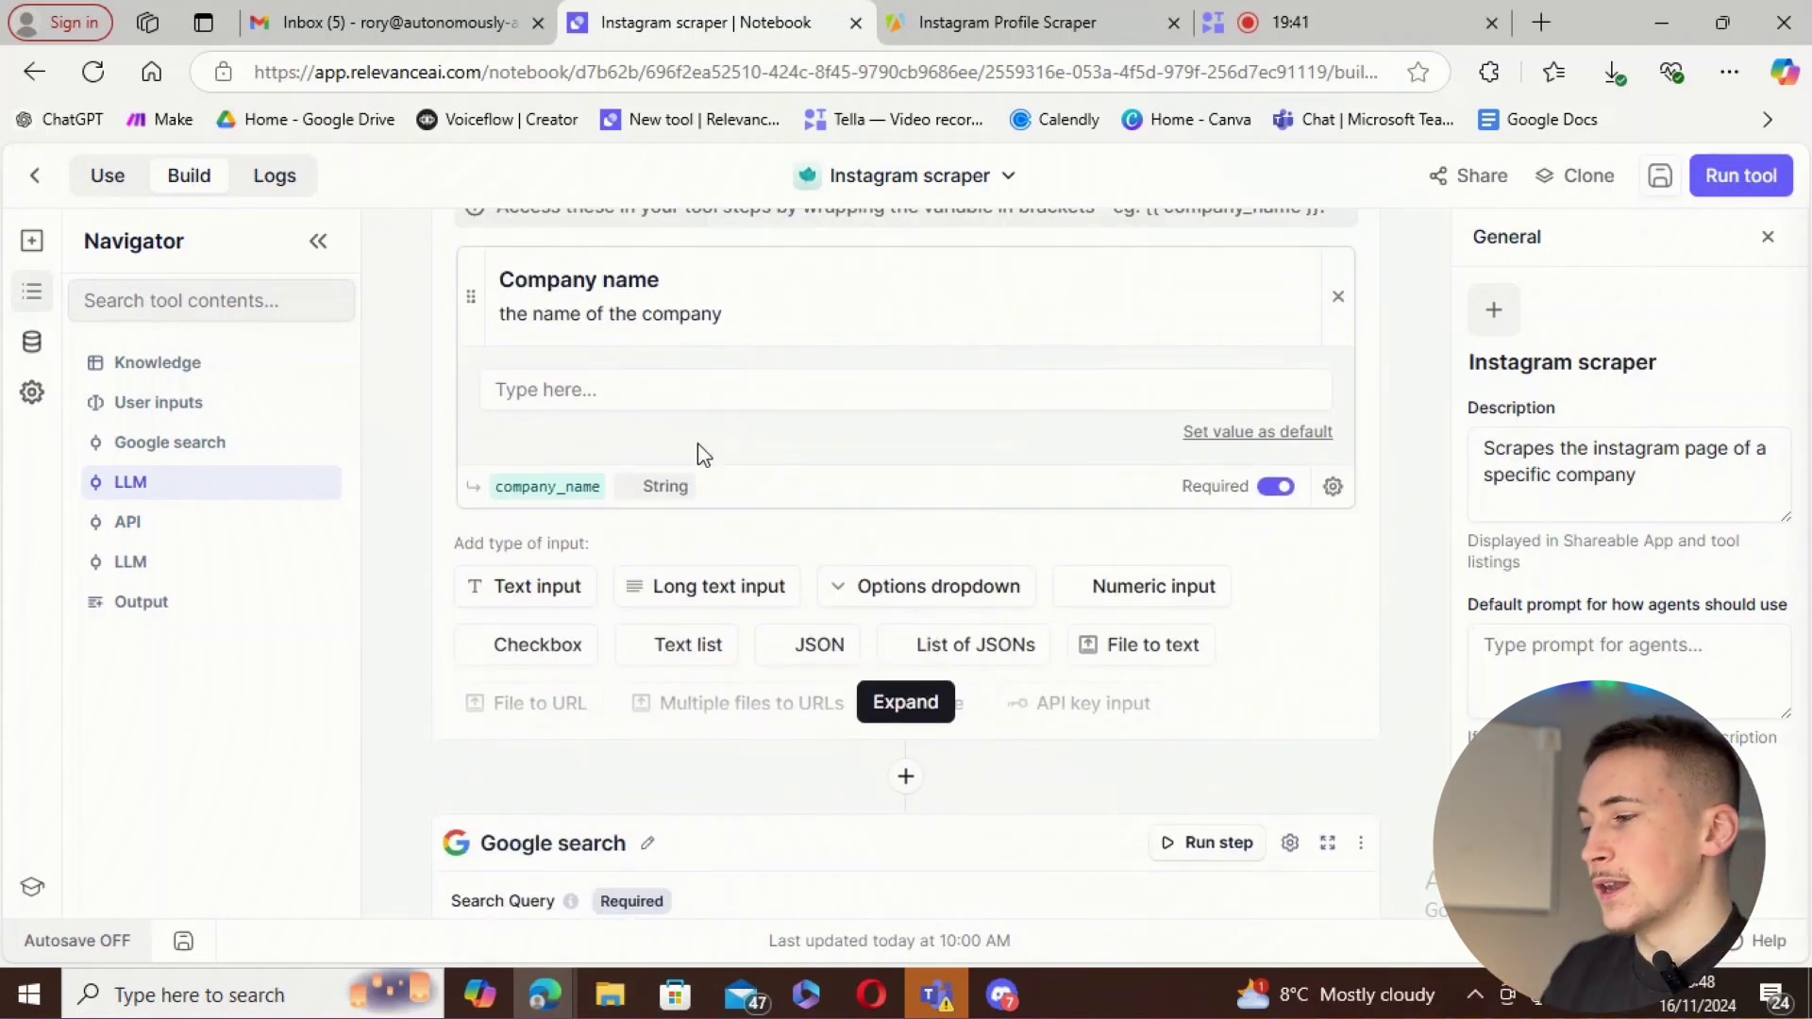
scroll(888, 641, "down", 1)
scroll(935, 665, "down", 4)
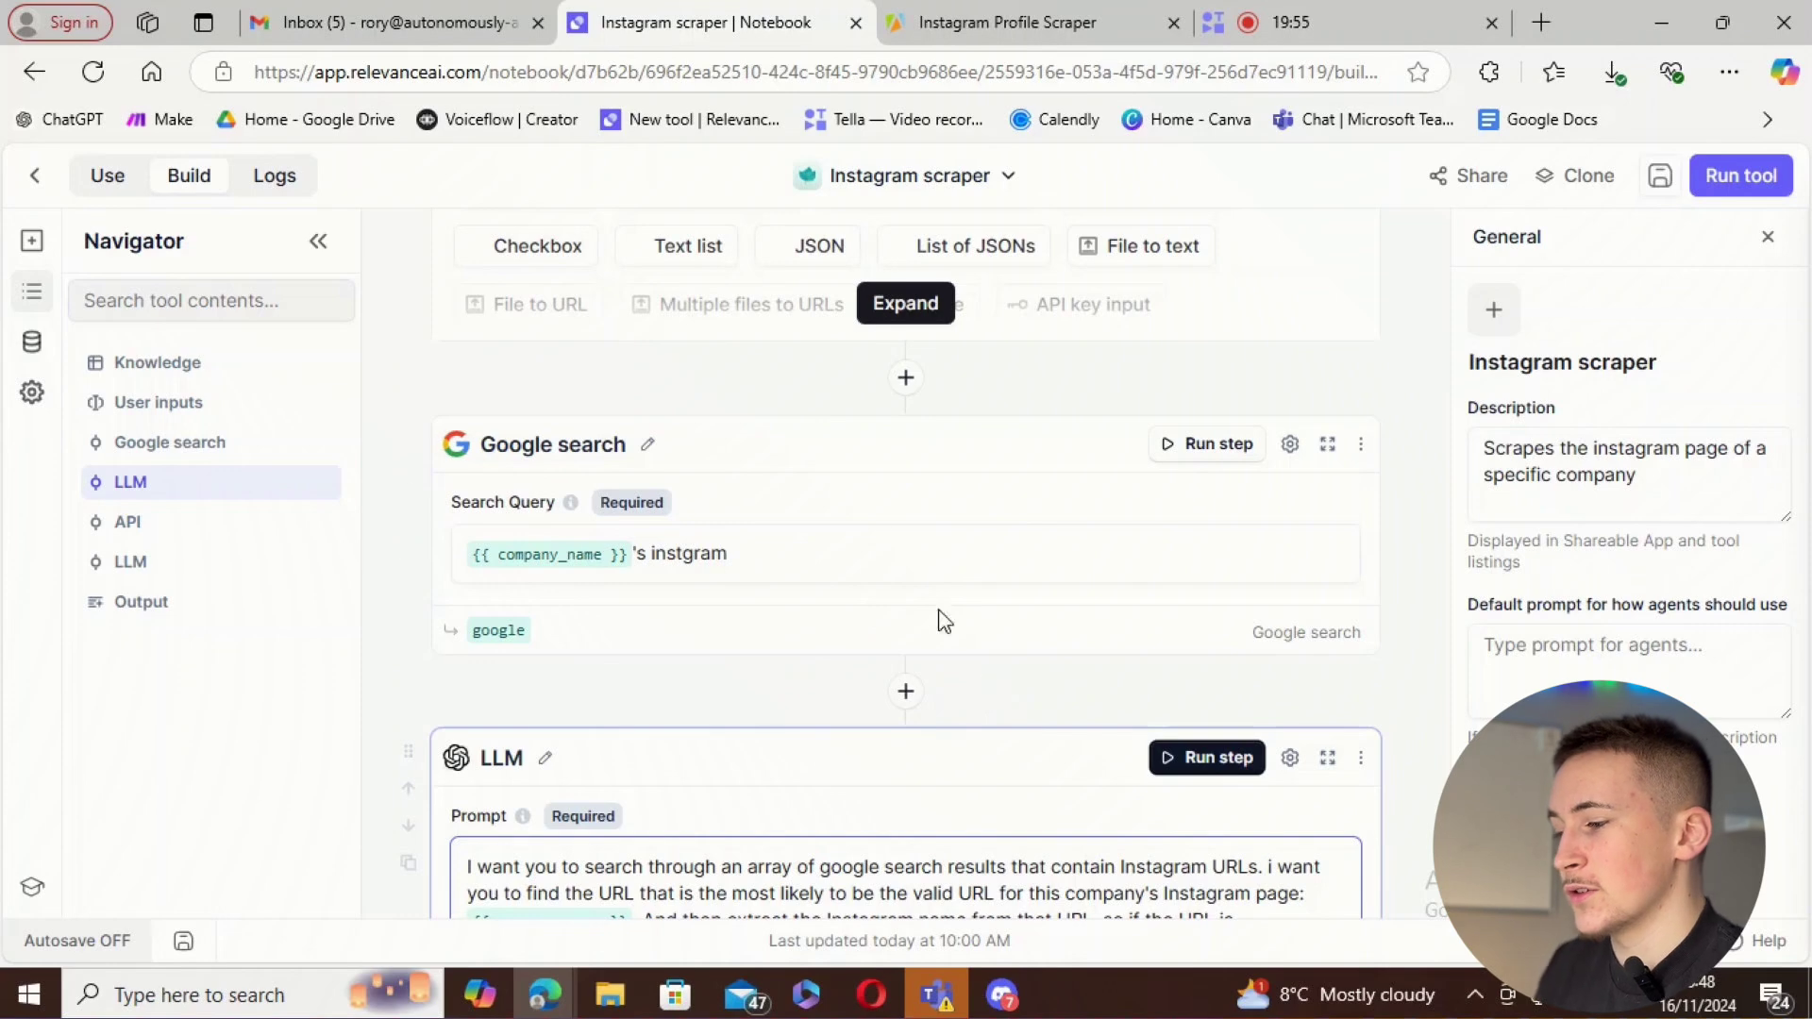
scroll(838, 628, "down", 3)
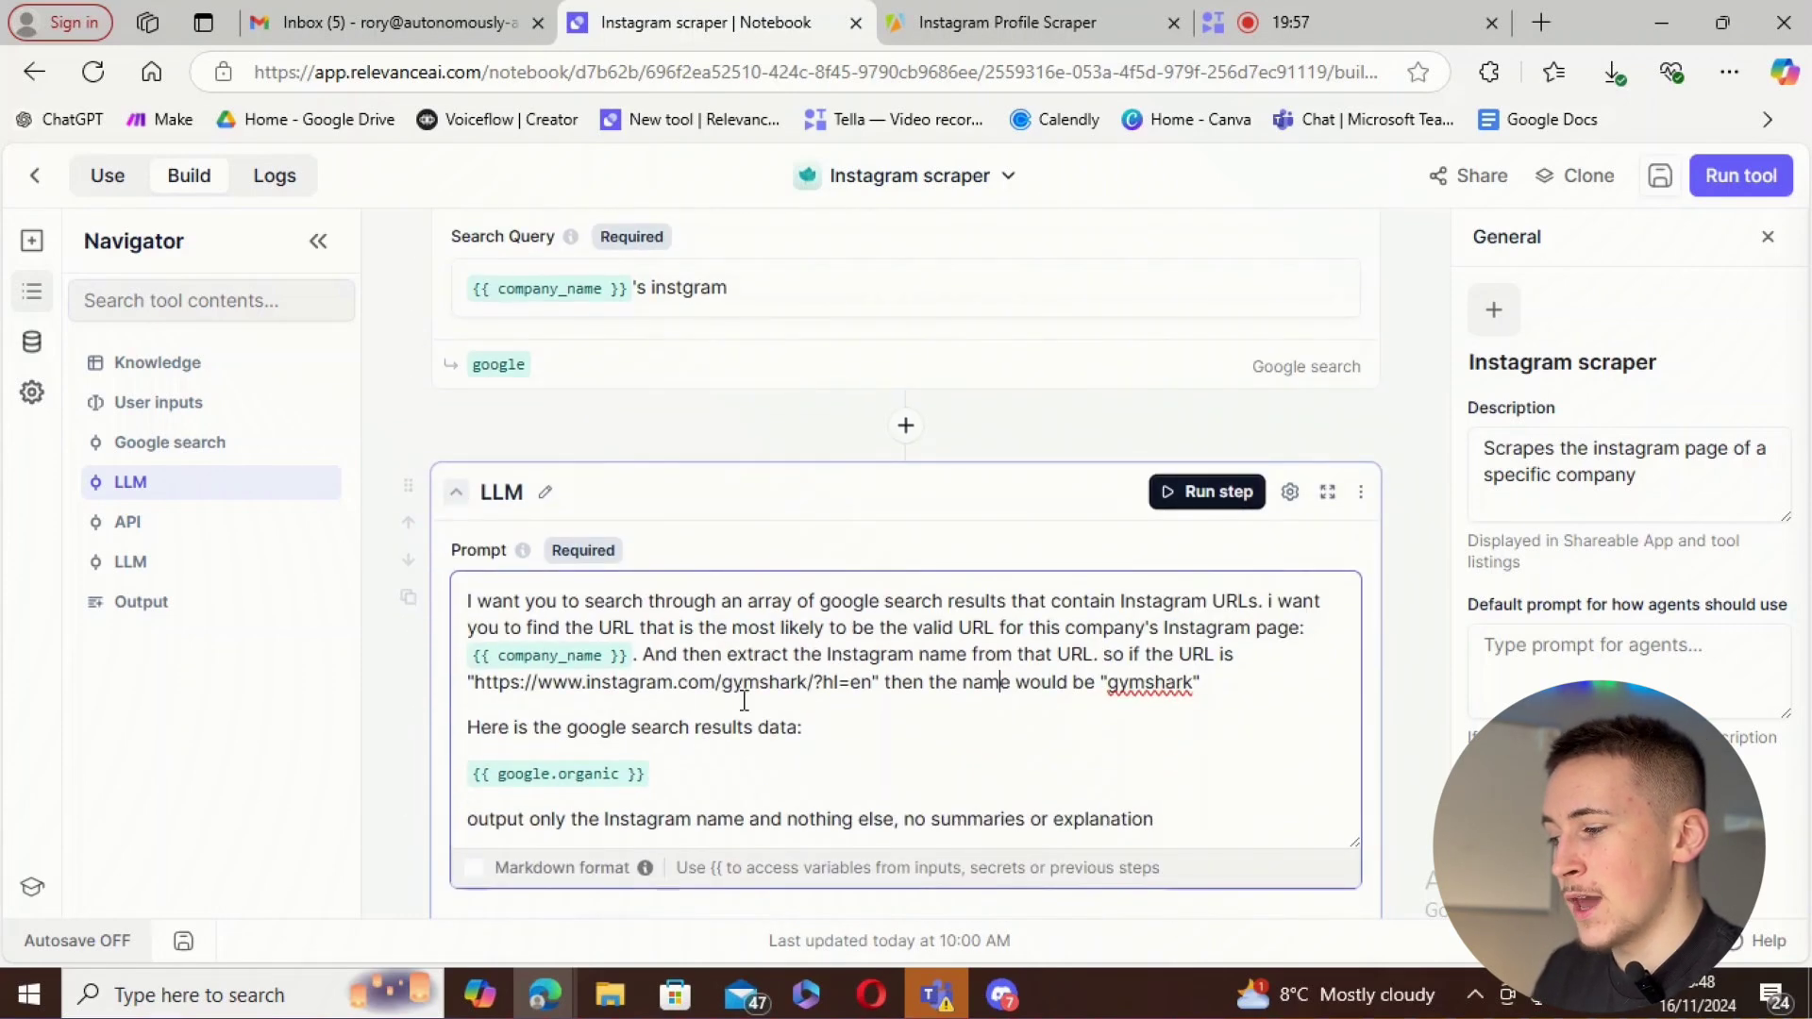
- Highlight the Instagram name in the LLM prompt's example URL and move on to the API step's request settings
left_click_drag(720, 683, 809, 682)
scroll(850, 689, "down", 4)
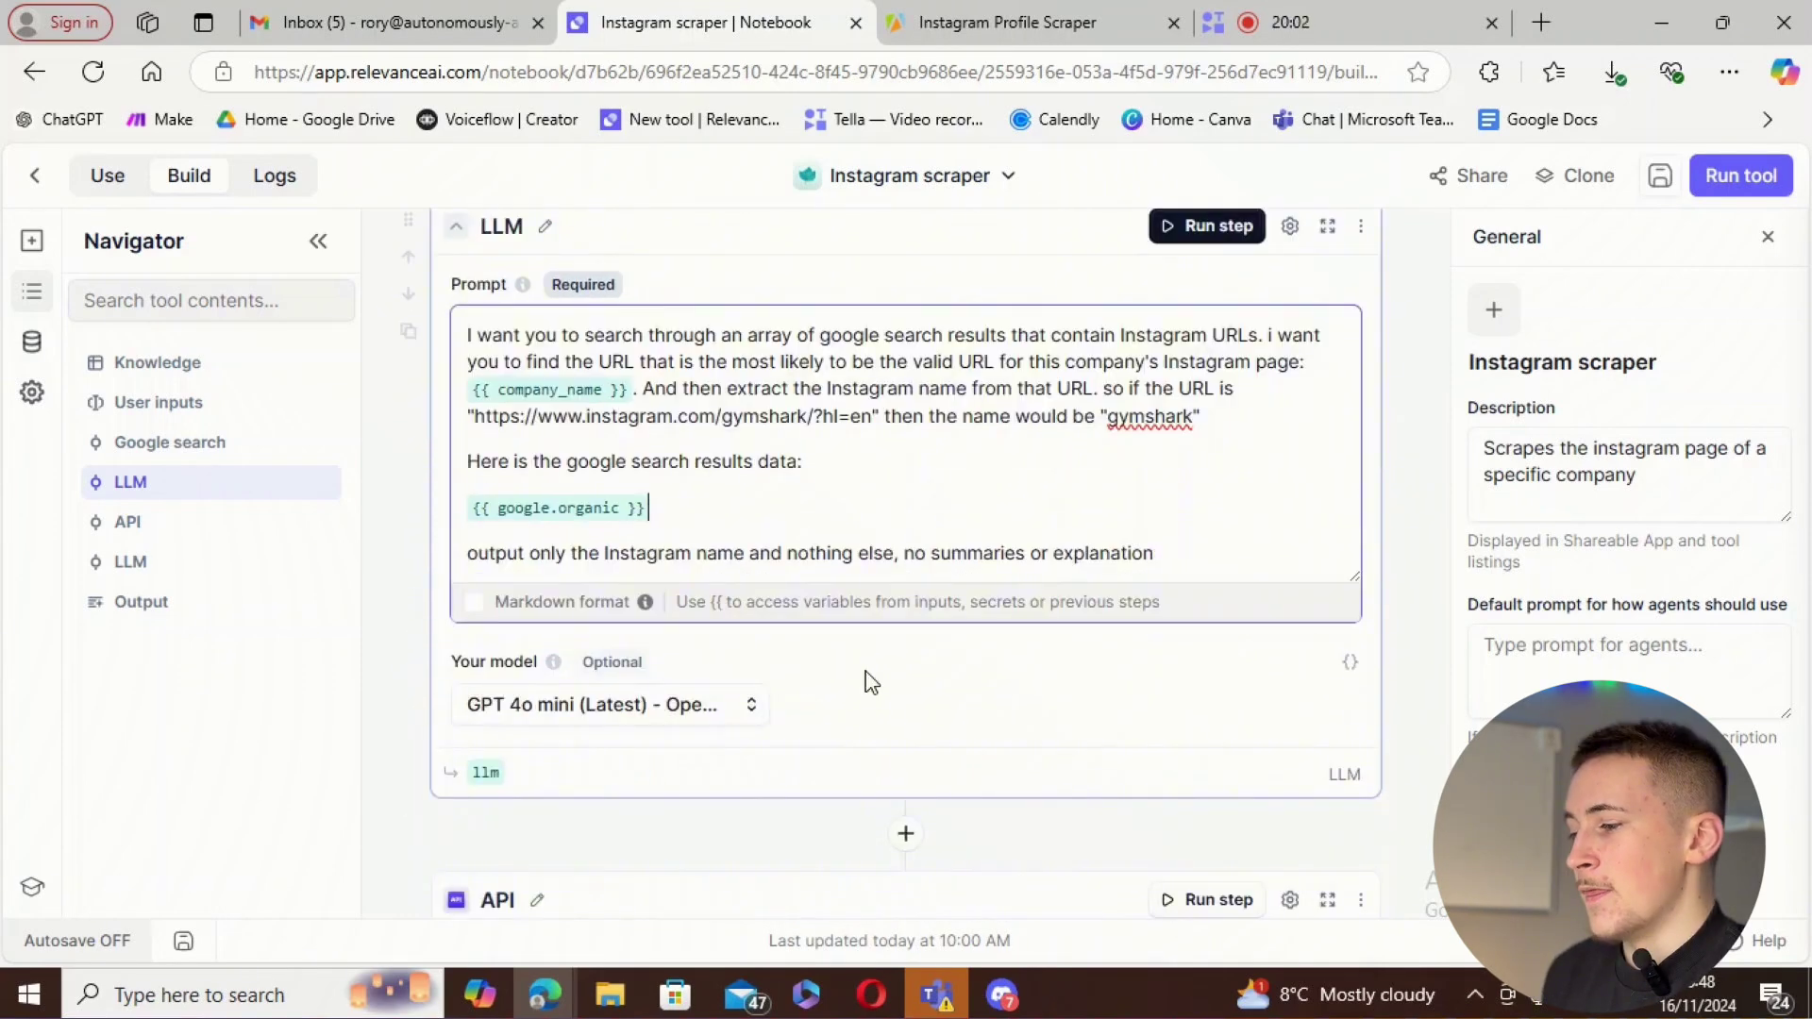
scroll(832, 673, "down", 2)
left_click(866, 571)
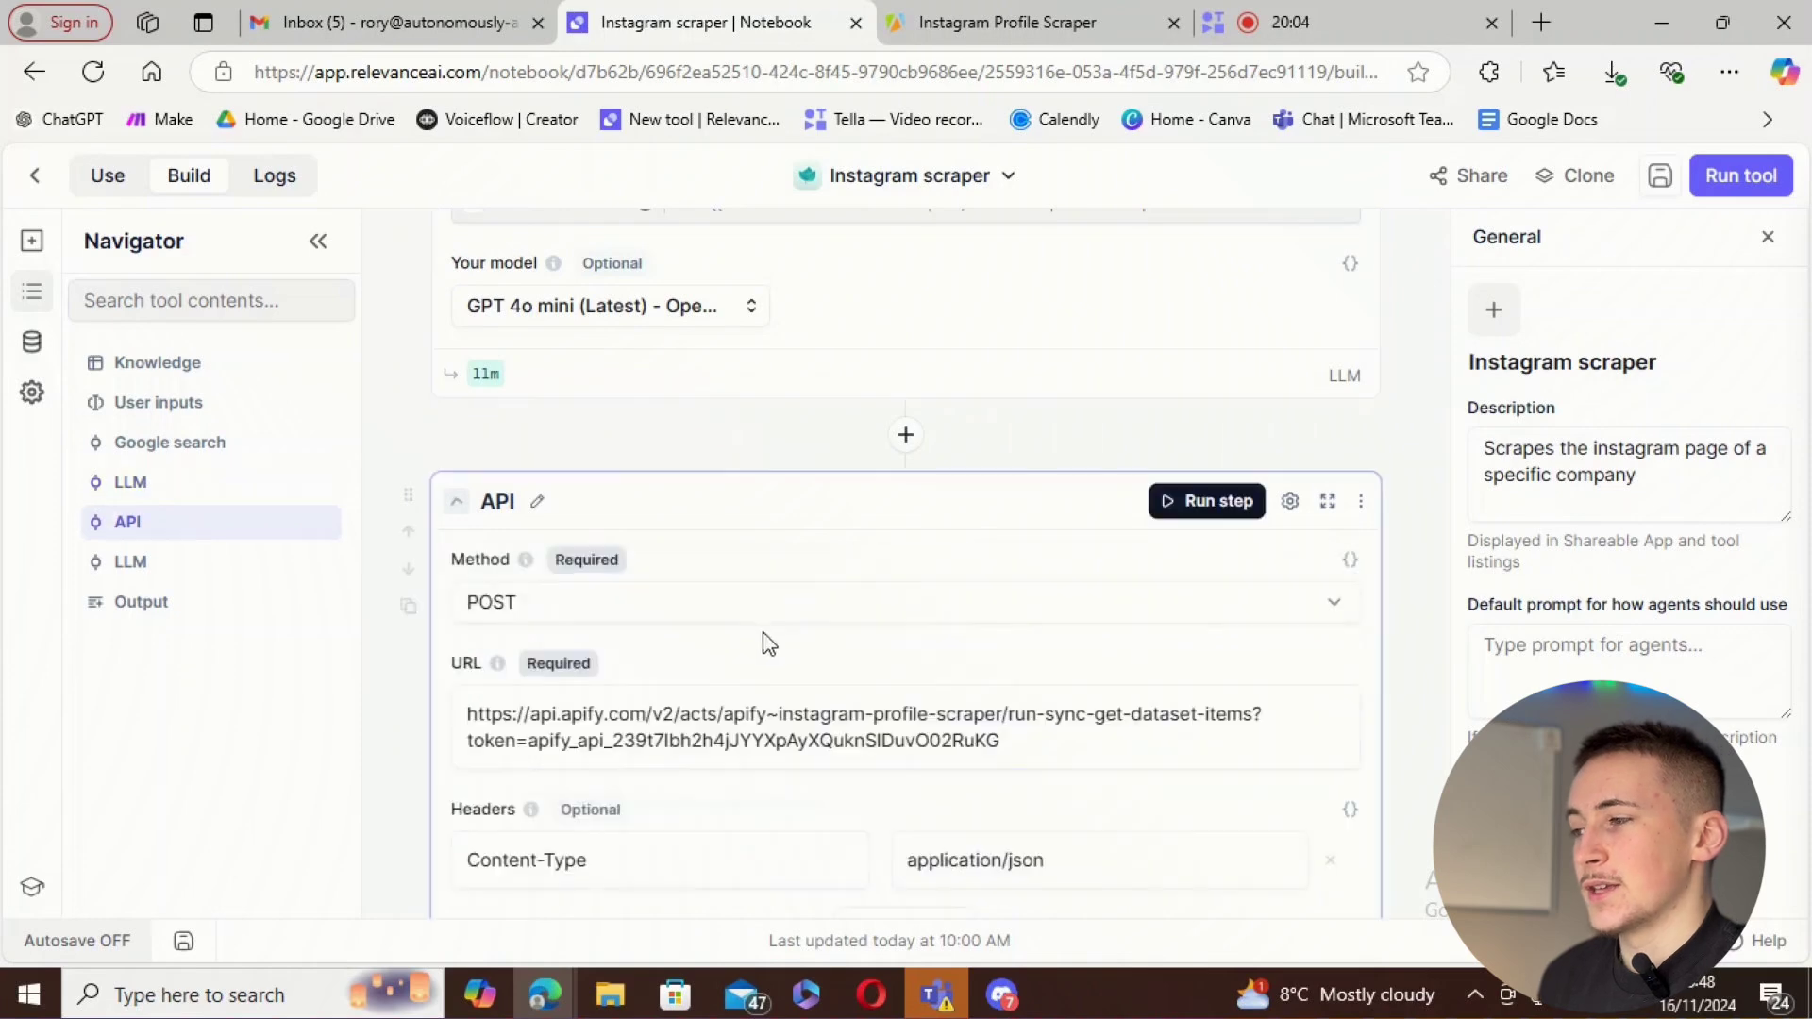
scroll(765, 632, "down", 1)
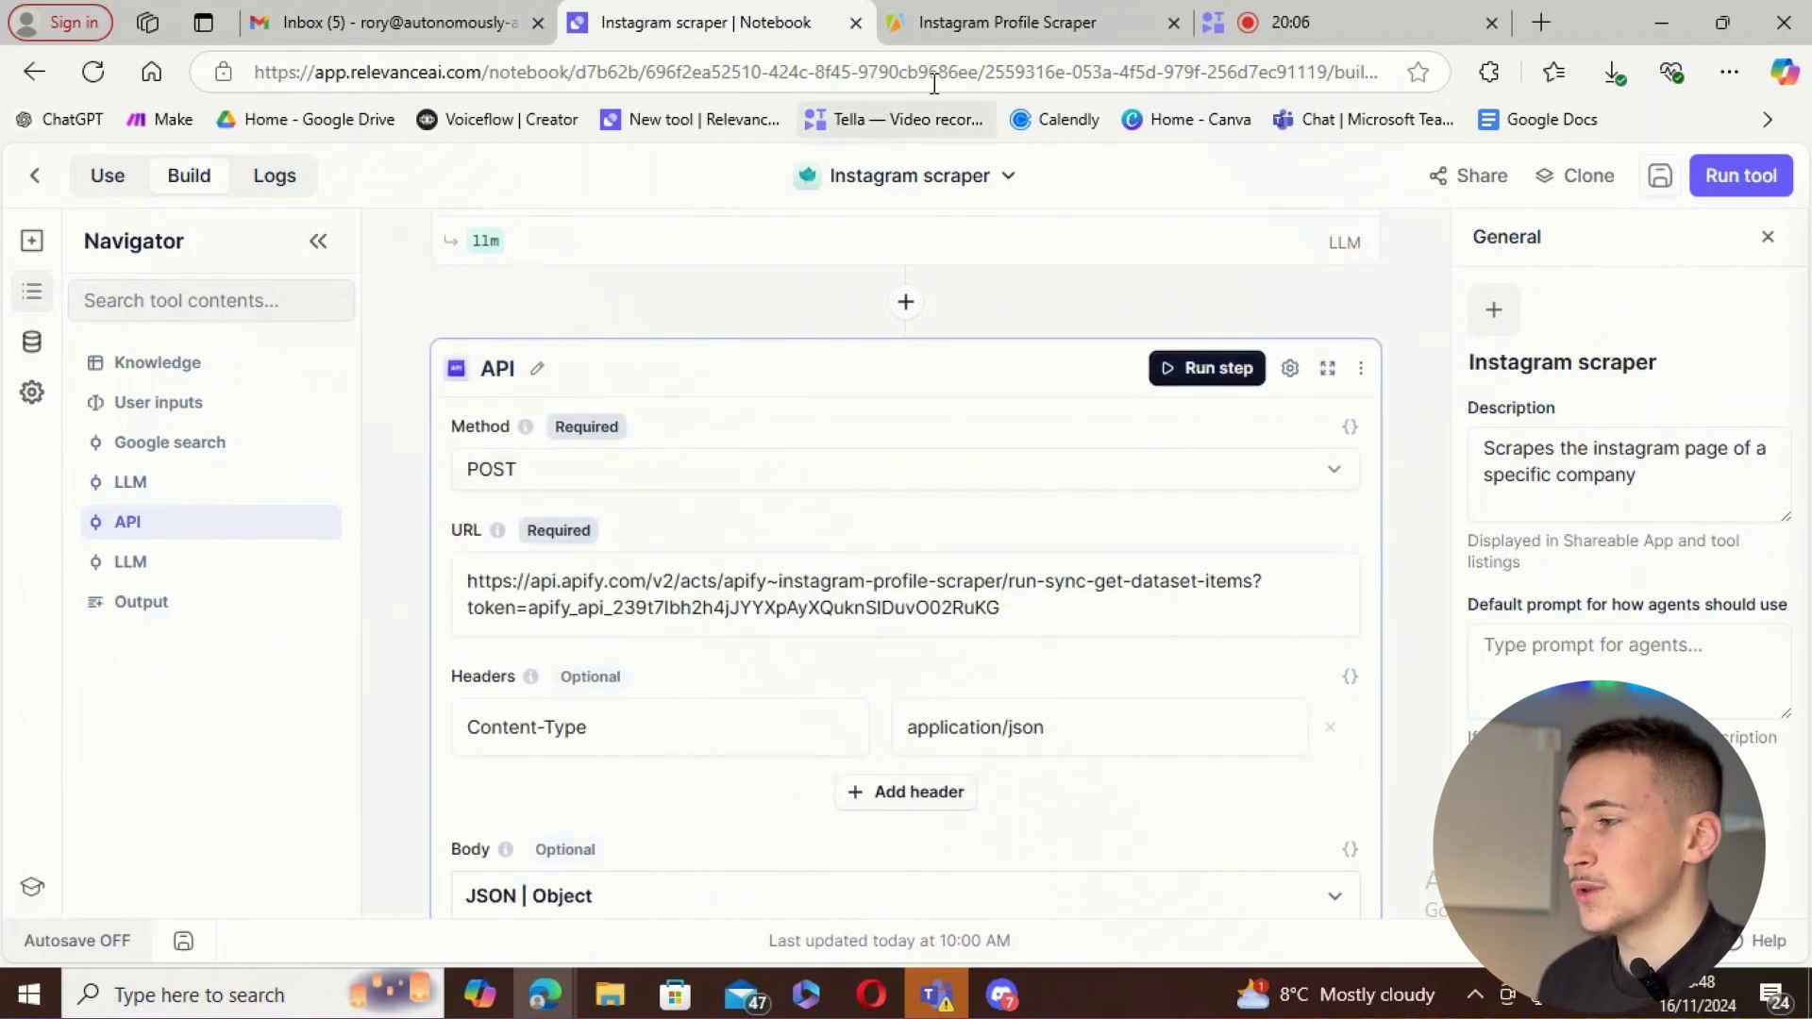
- Switch to Apify to view the Instagram Profile Scraper, then return to Relevance AI and examine the API step's headers and JSON body
left_click(967, 33)
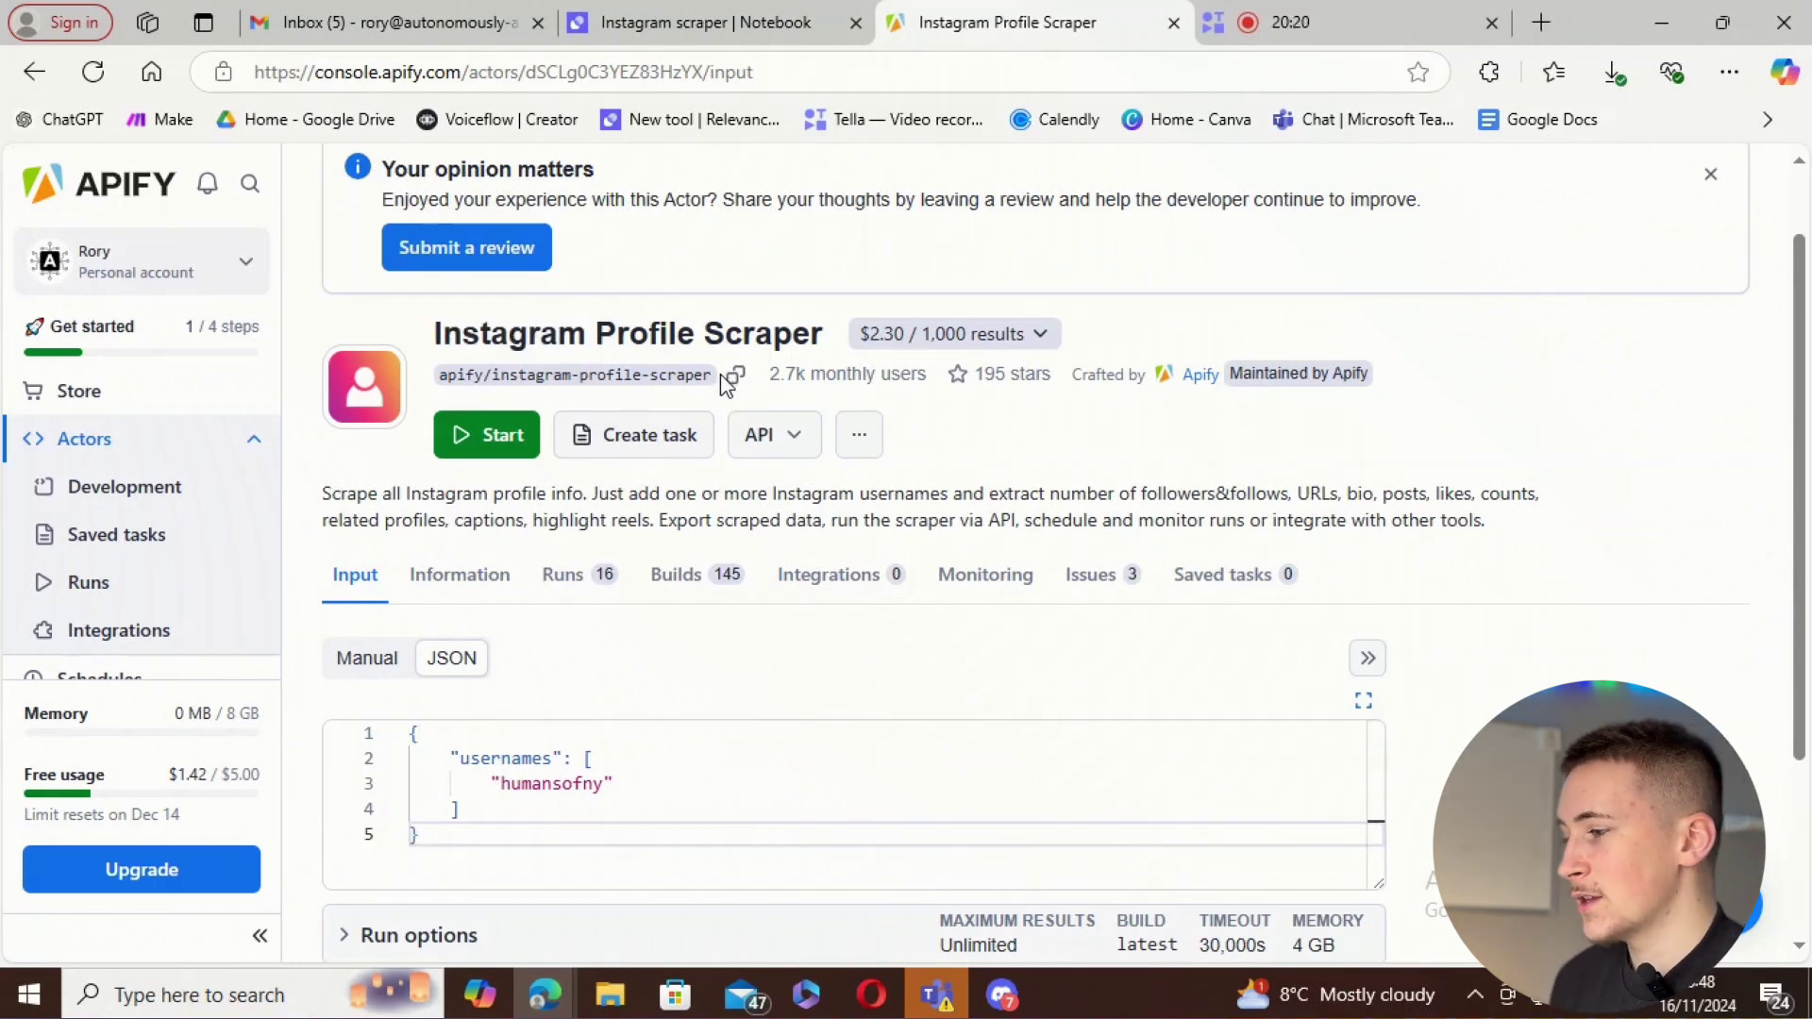
left_click(683, 25)
scroll(614, 408, "down", 8)
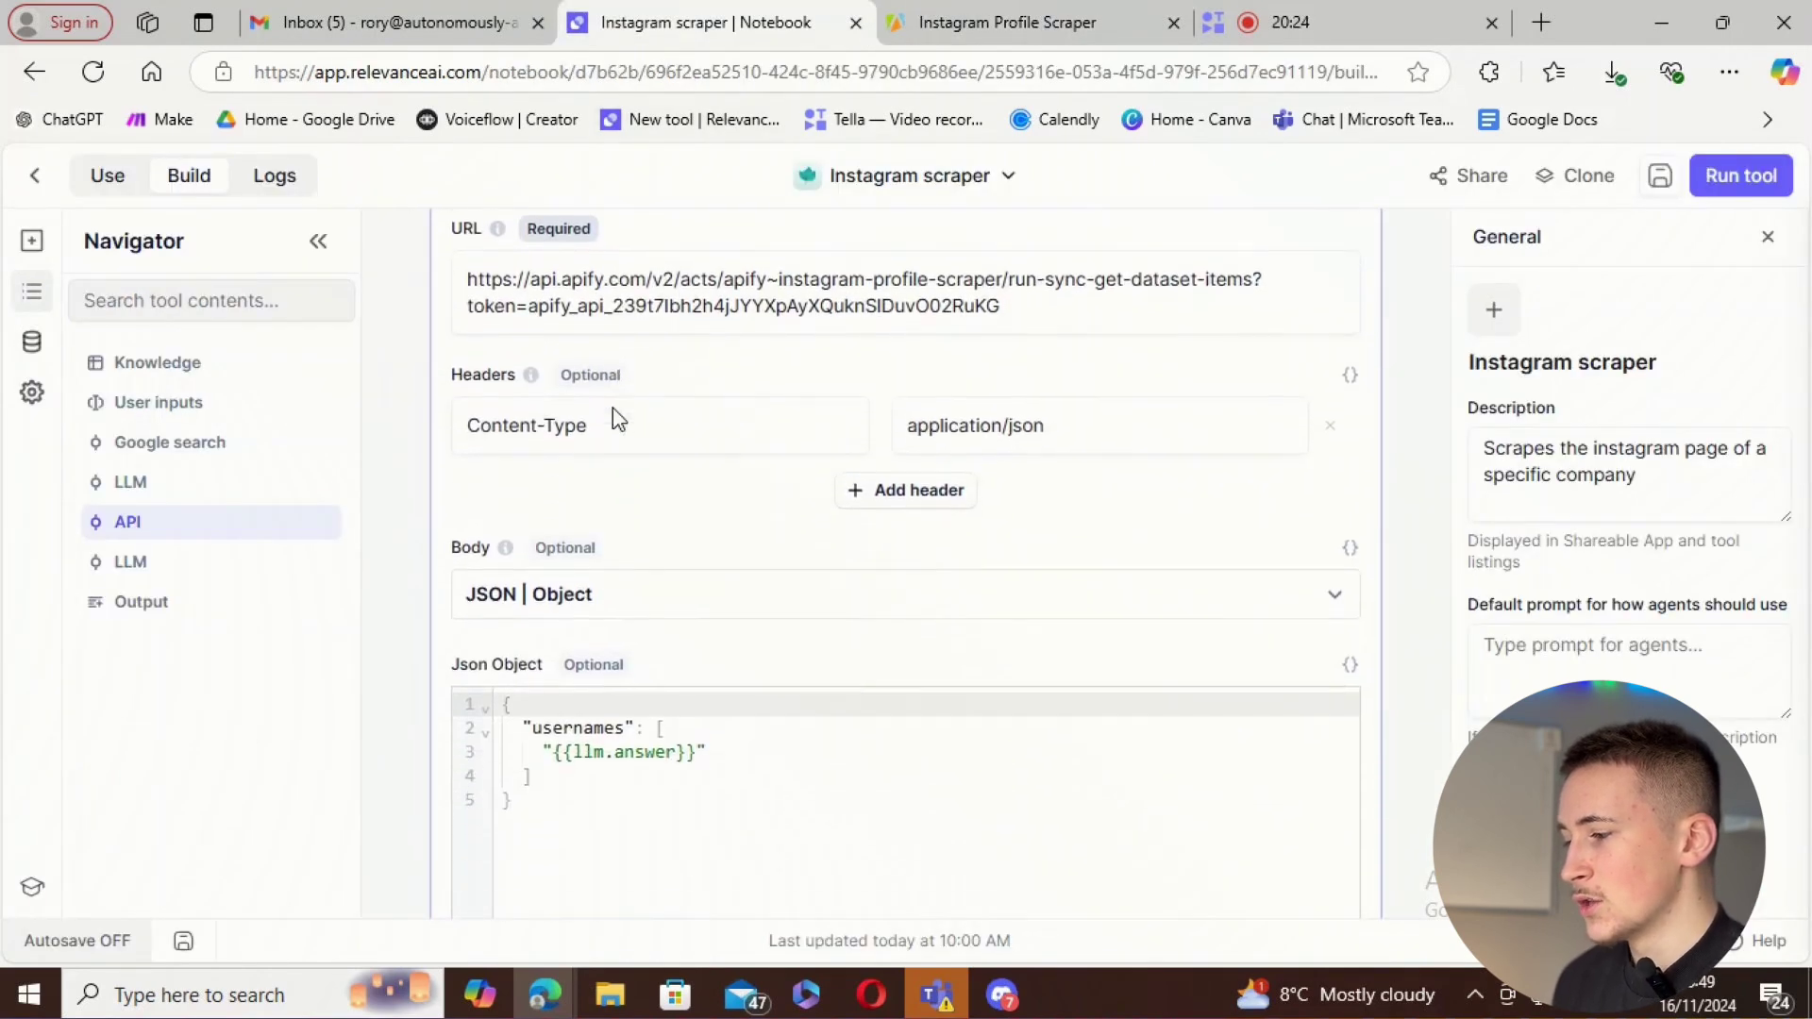
- Search the available tool steps for "apif" between the LLM and API steps, and close the search without adding one
scroll(614, 407, "up", 6)
scroll(661, 415, "up", 5)
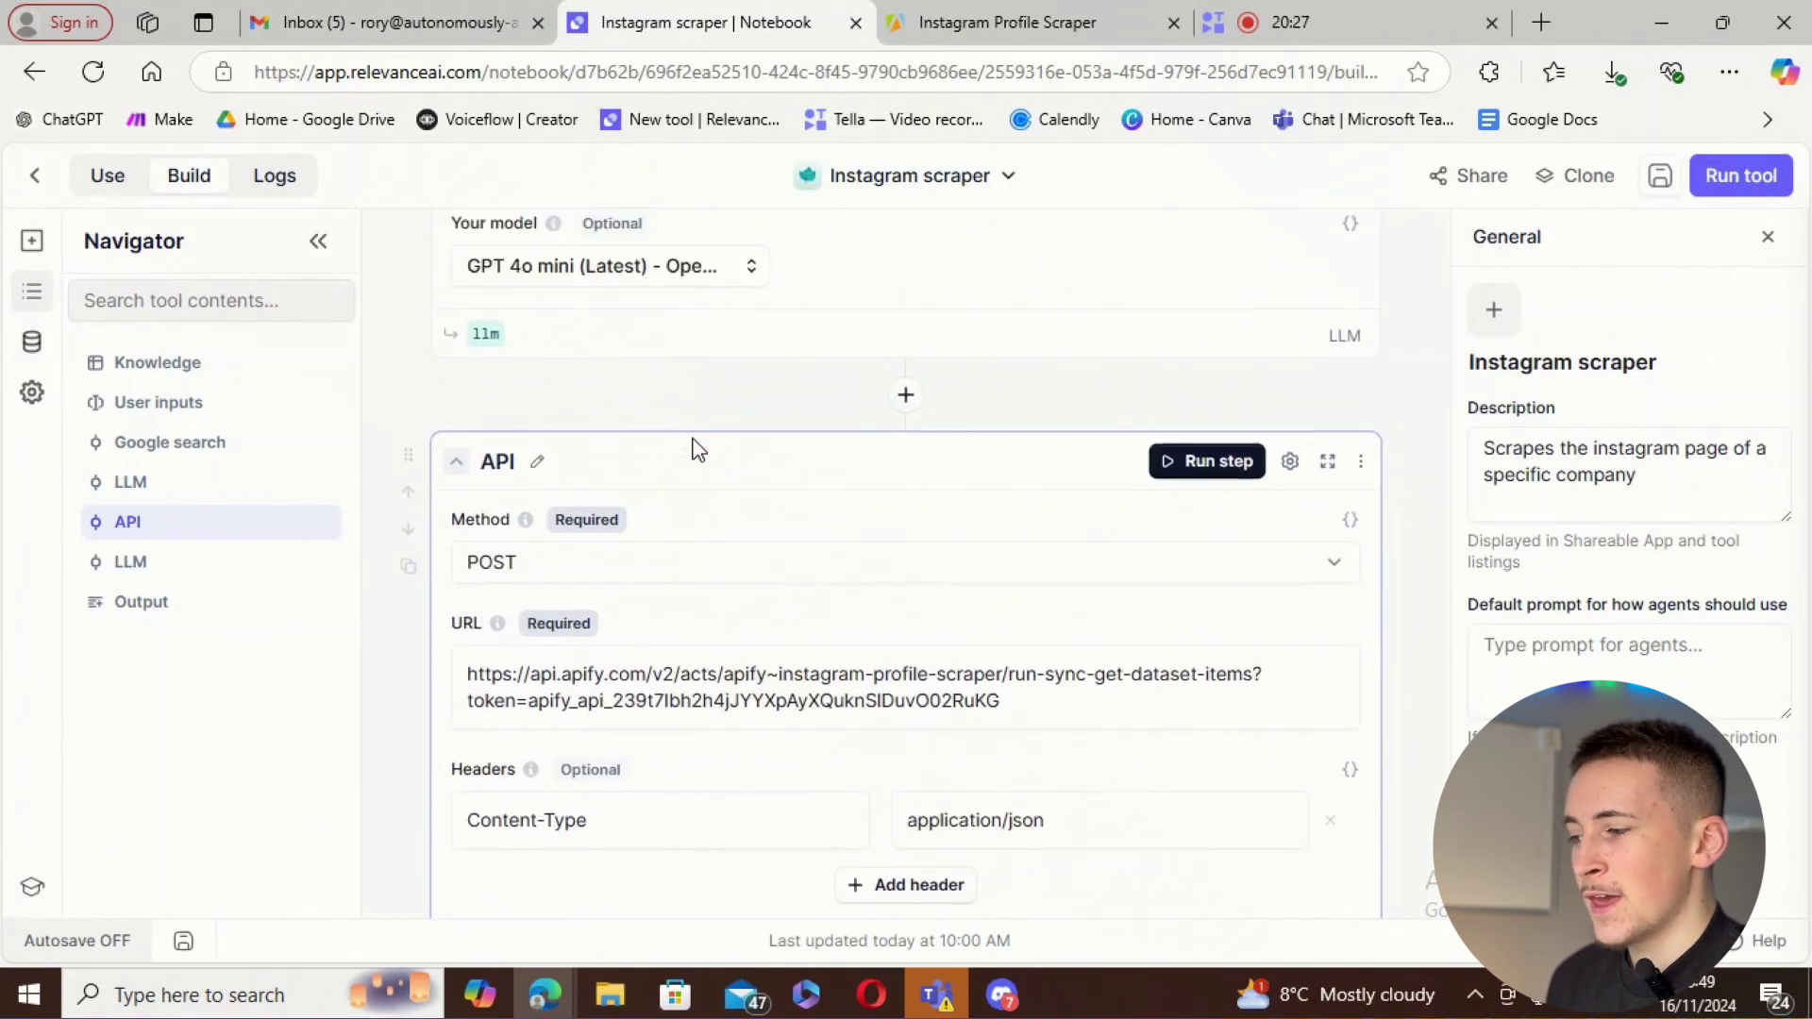
left_click(907, 571)
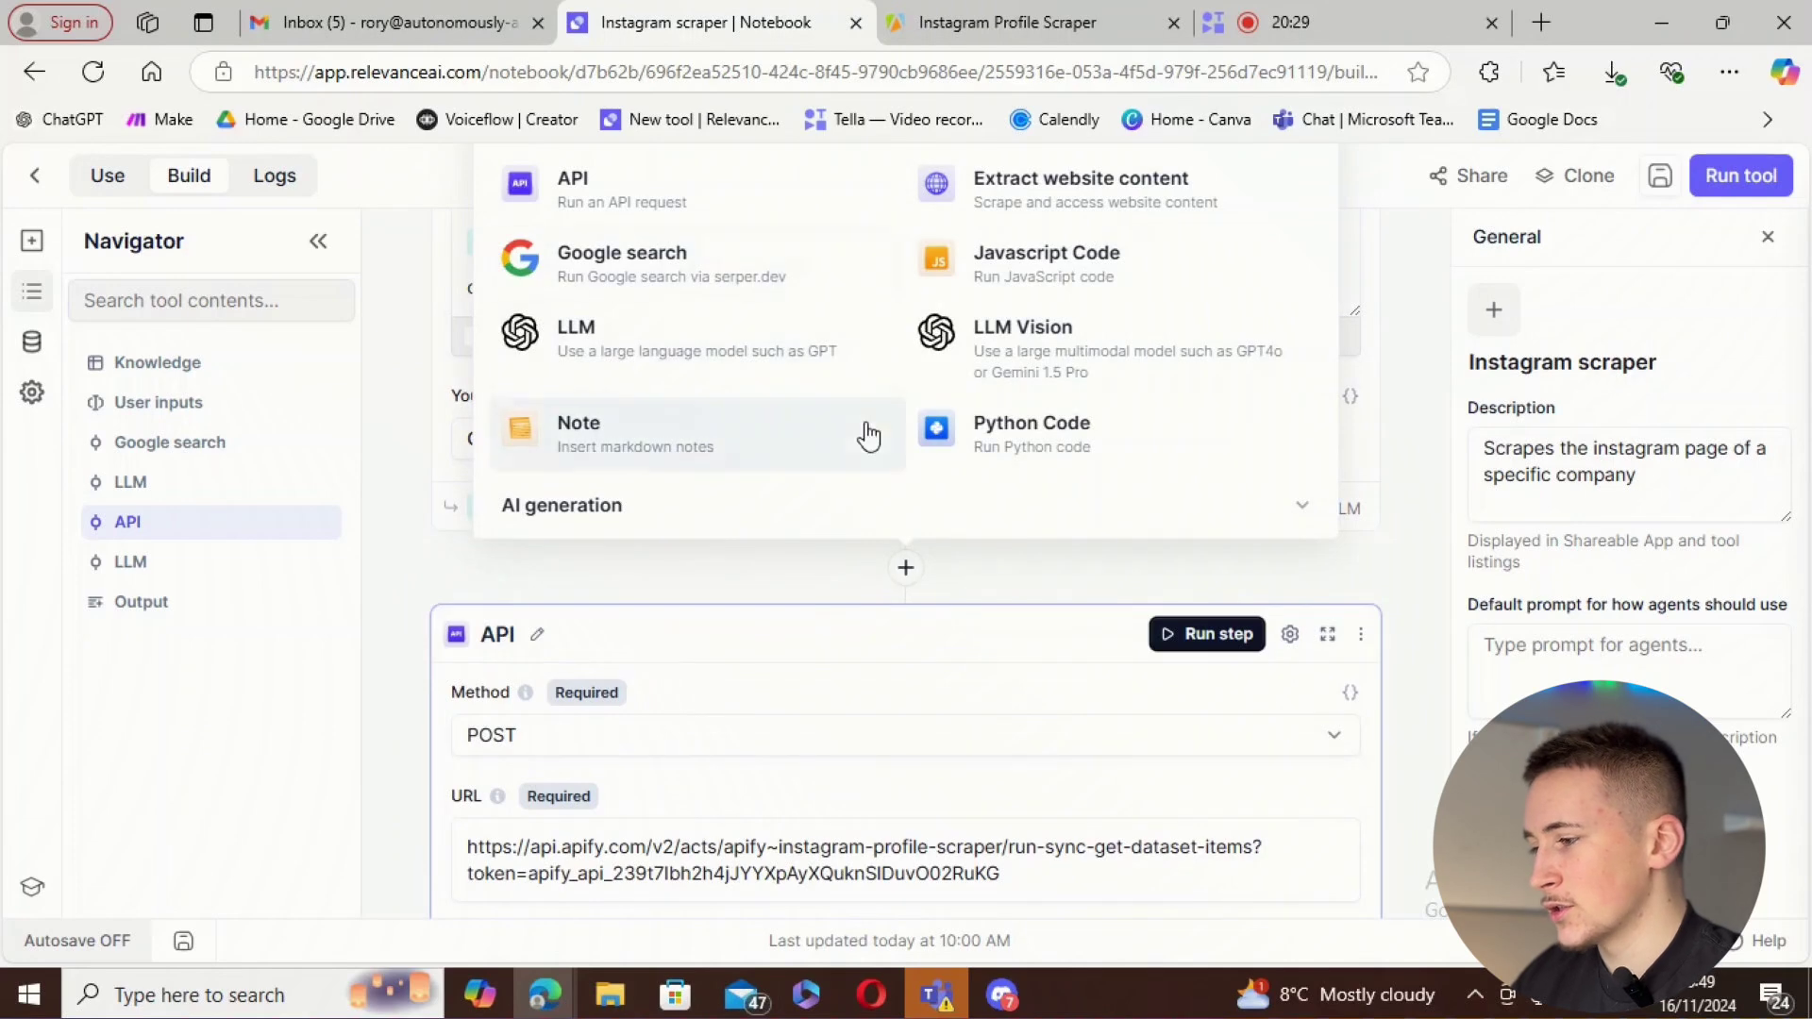
left_click(920, 604)
scroll(887, 802, "up", 3)
left_click(905, 834)
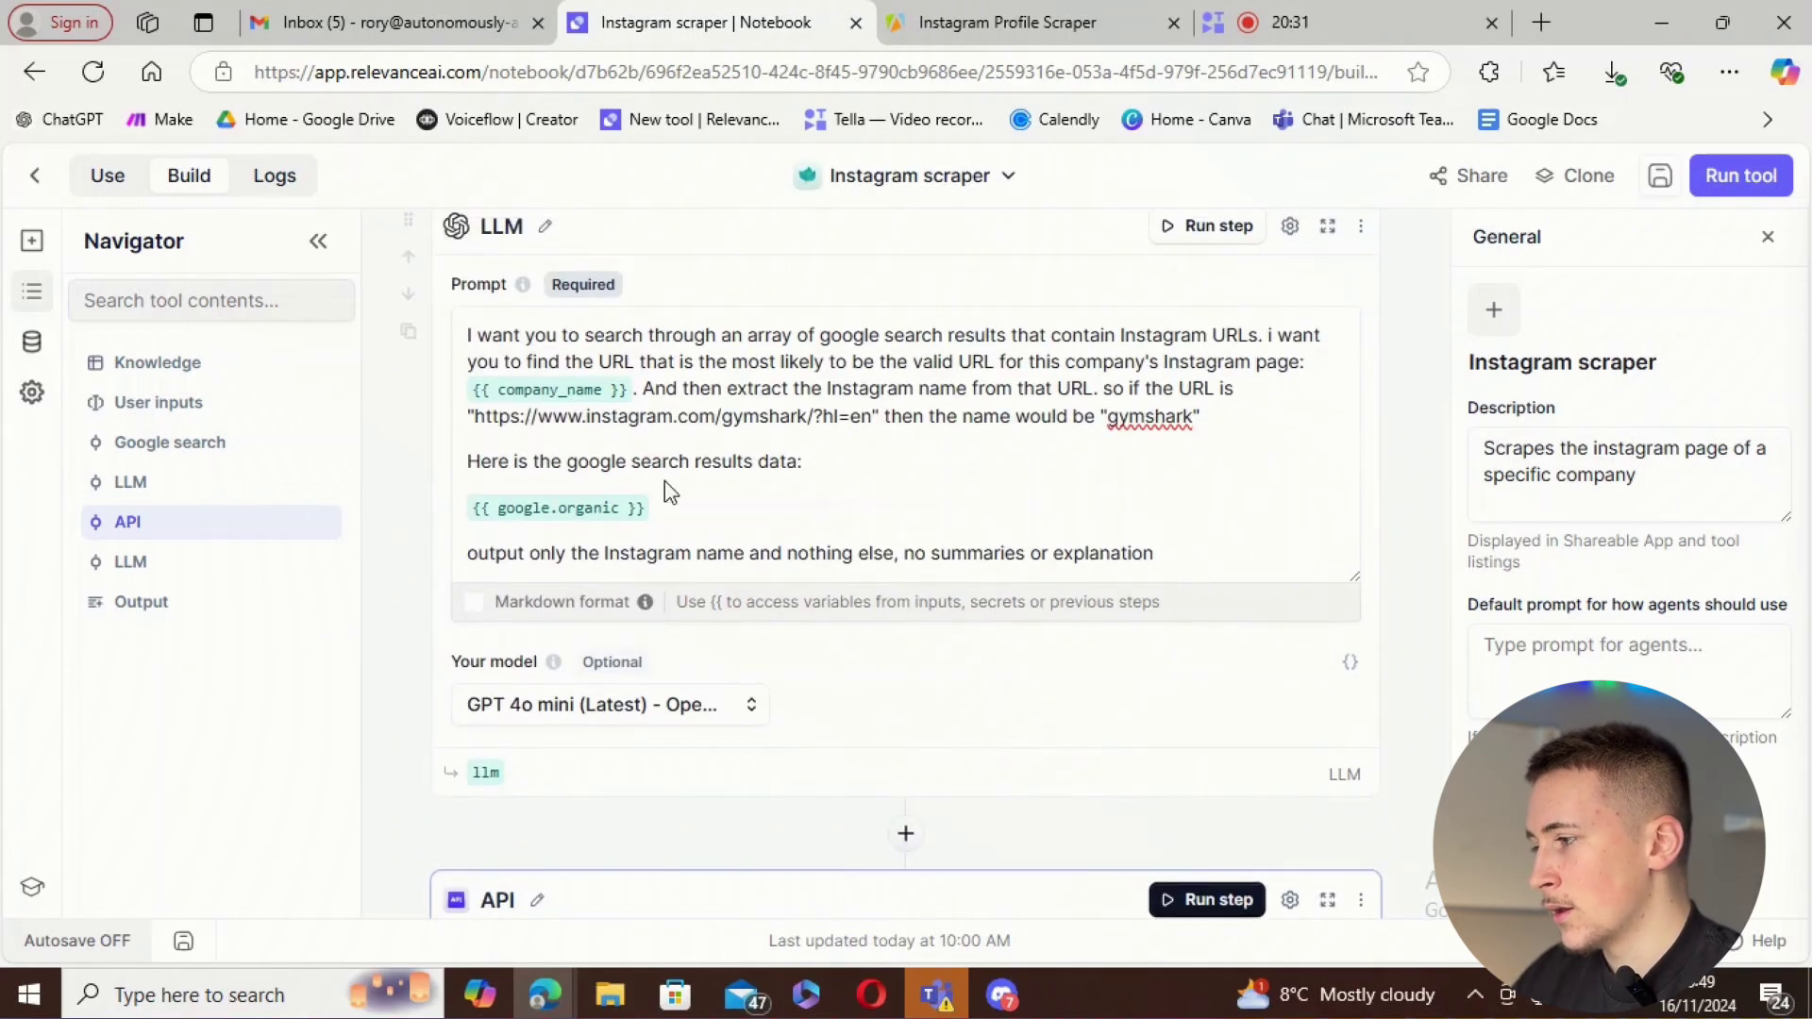
type("apif")
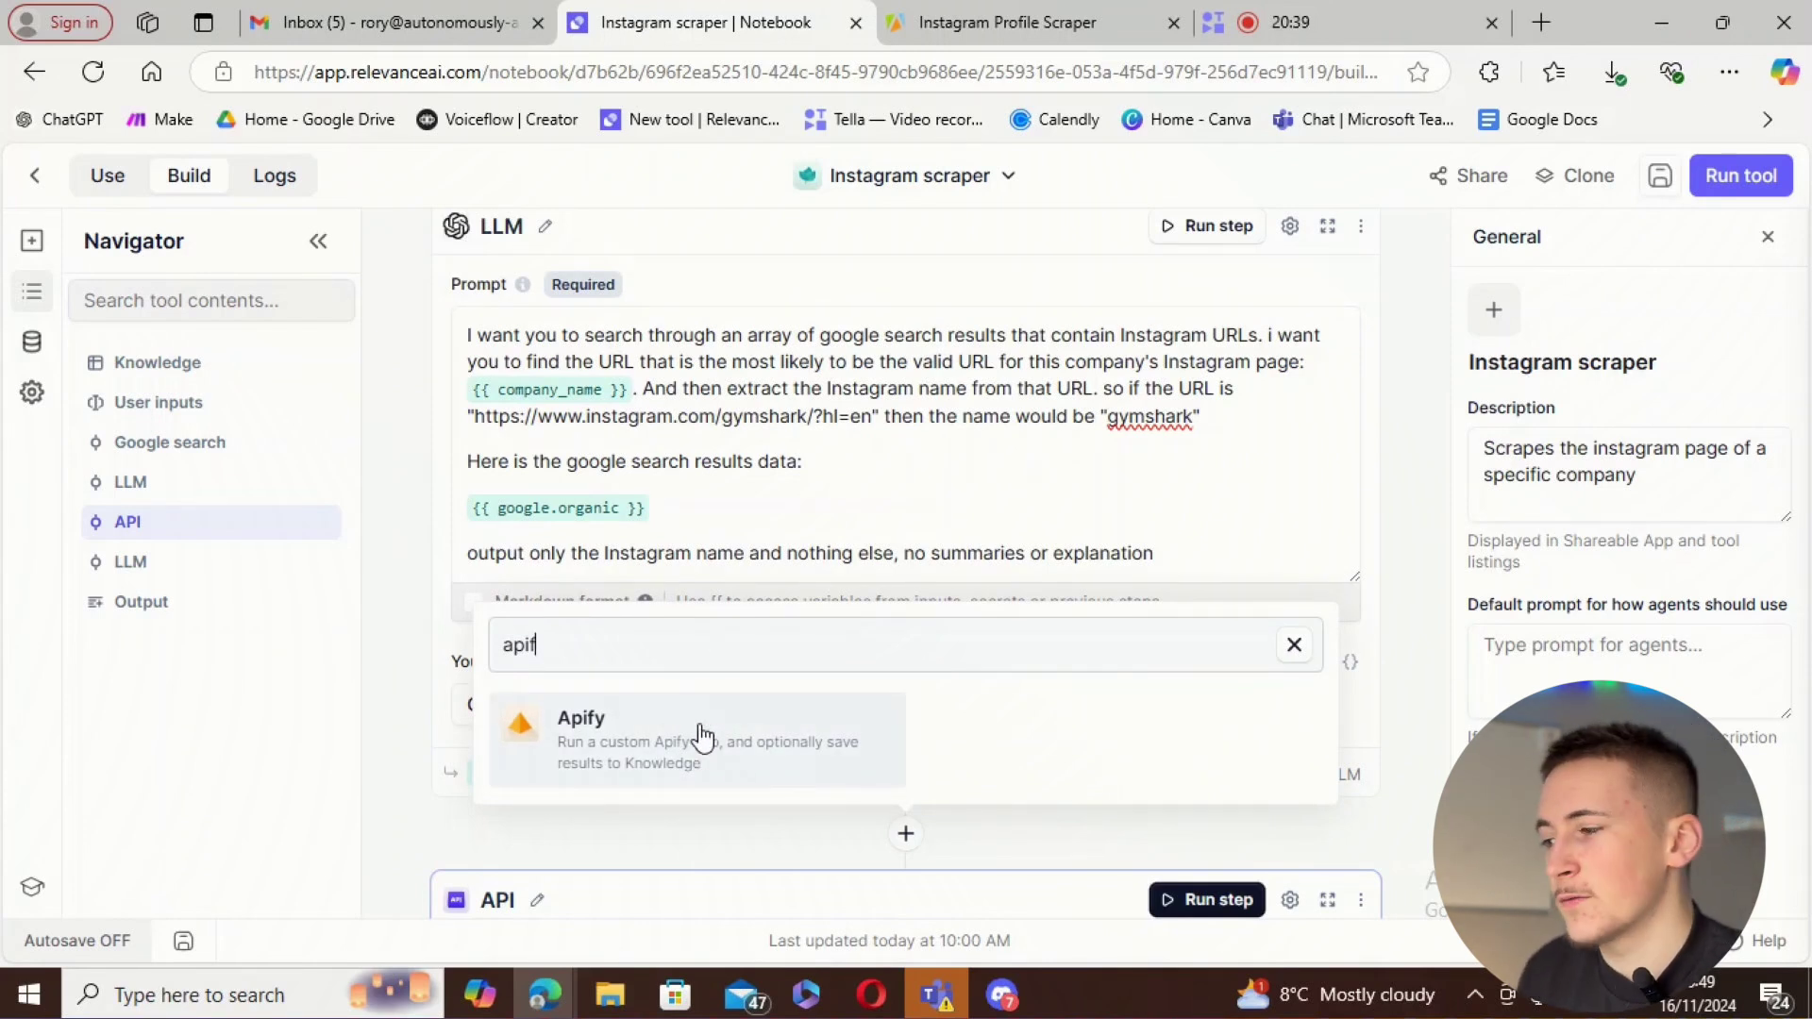
left_click(1294, 644)
- Examine the API step's method, URL, Content-Type header and JSON body
scroll(666, 642, "down", 3)
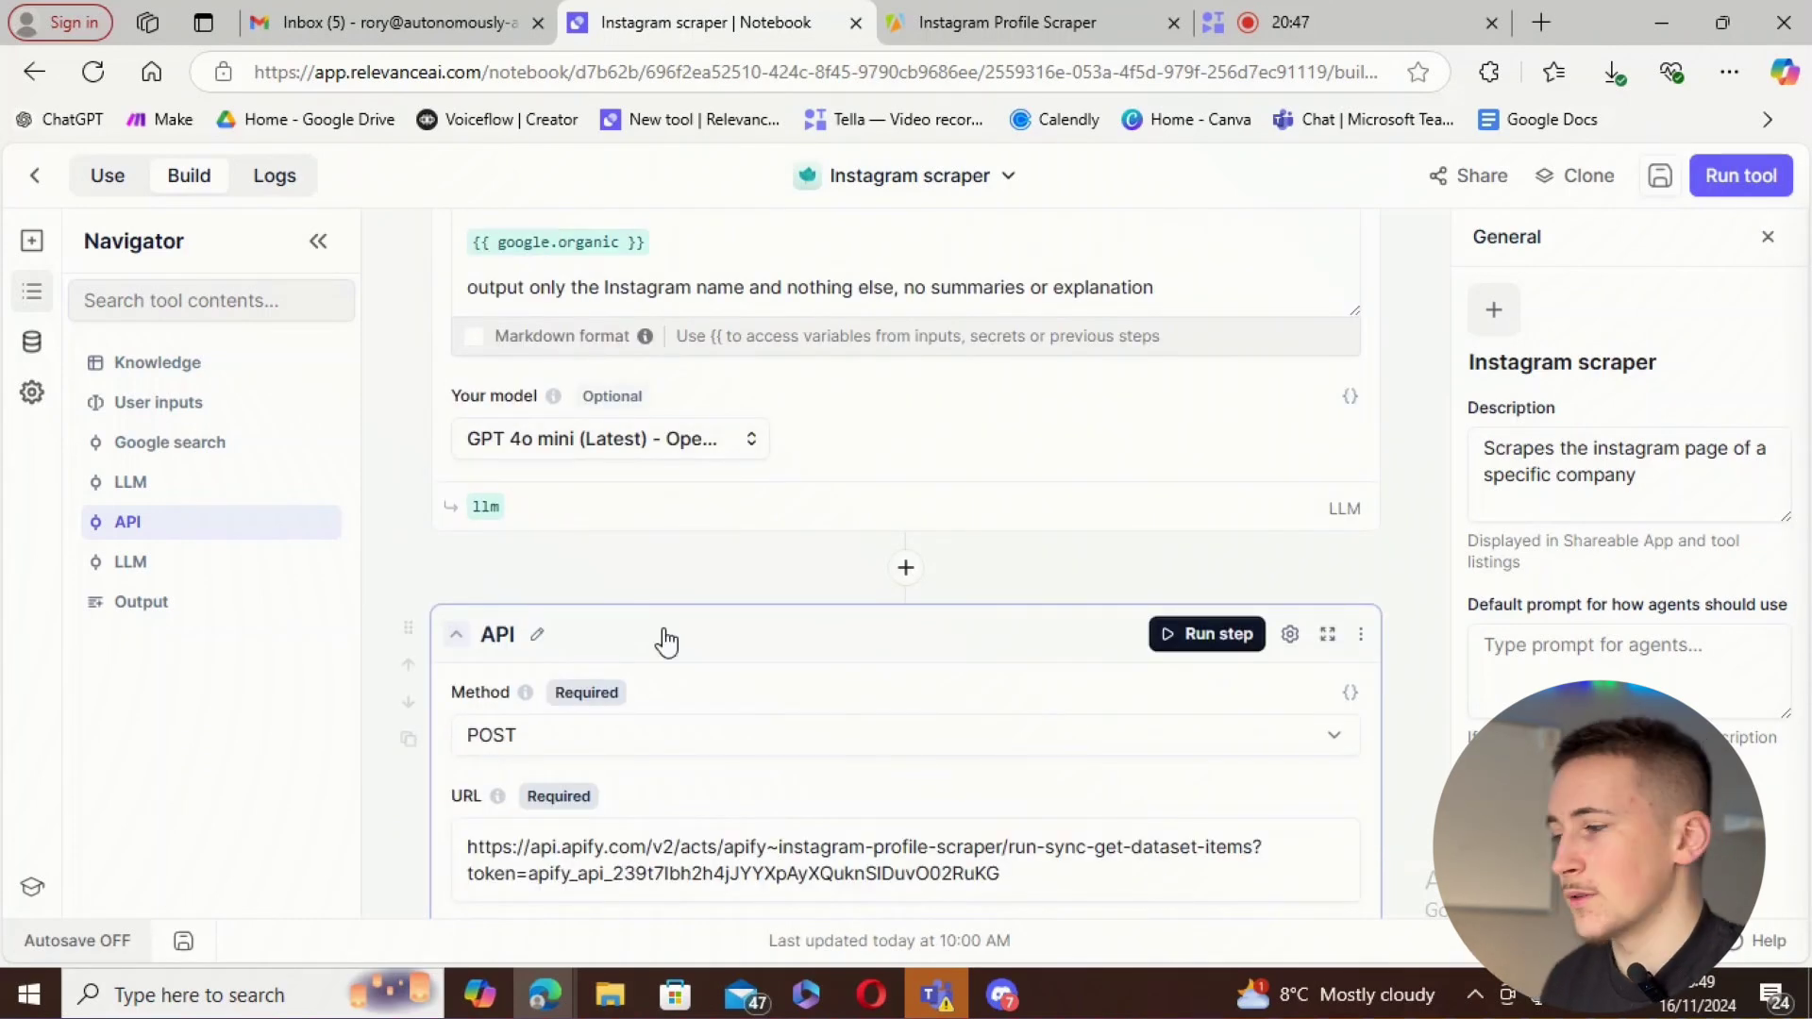
scroll(785, 542, "down", 3)
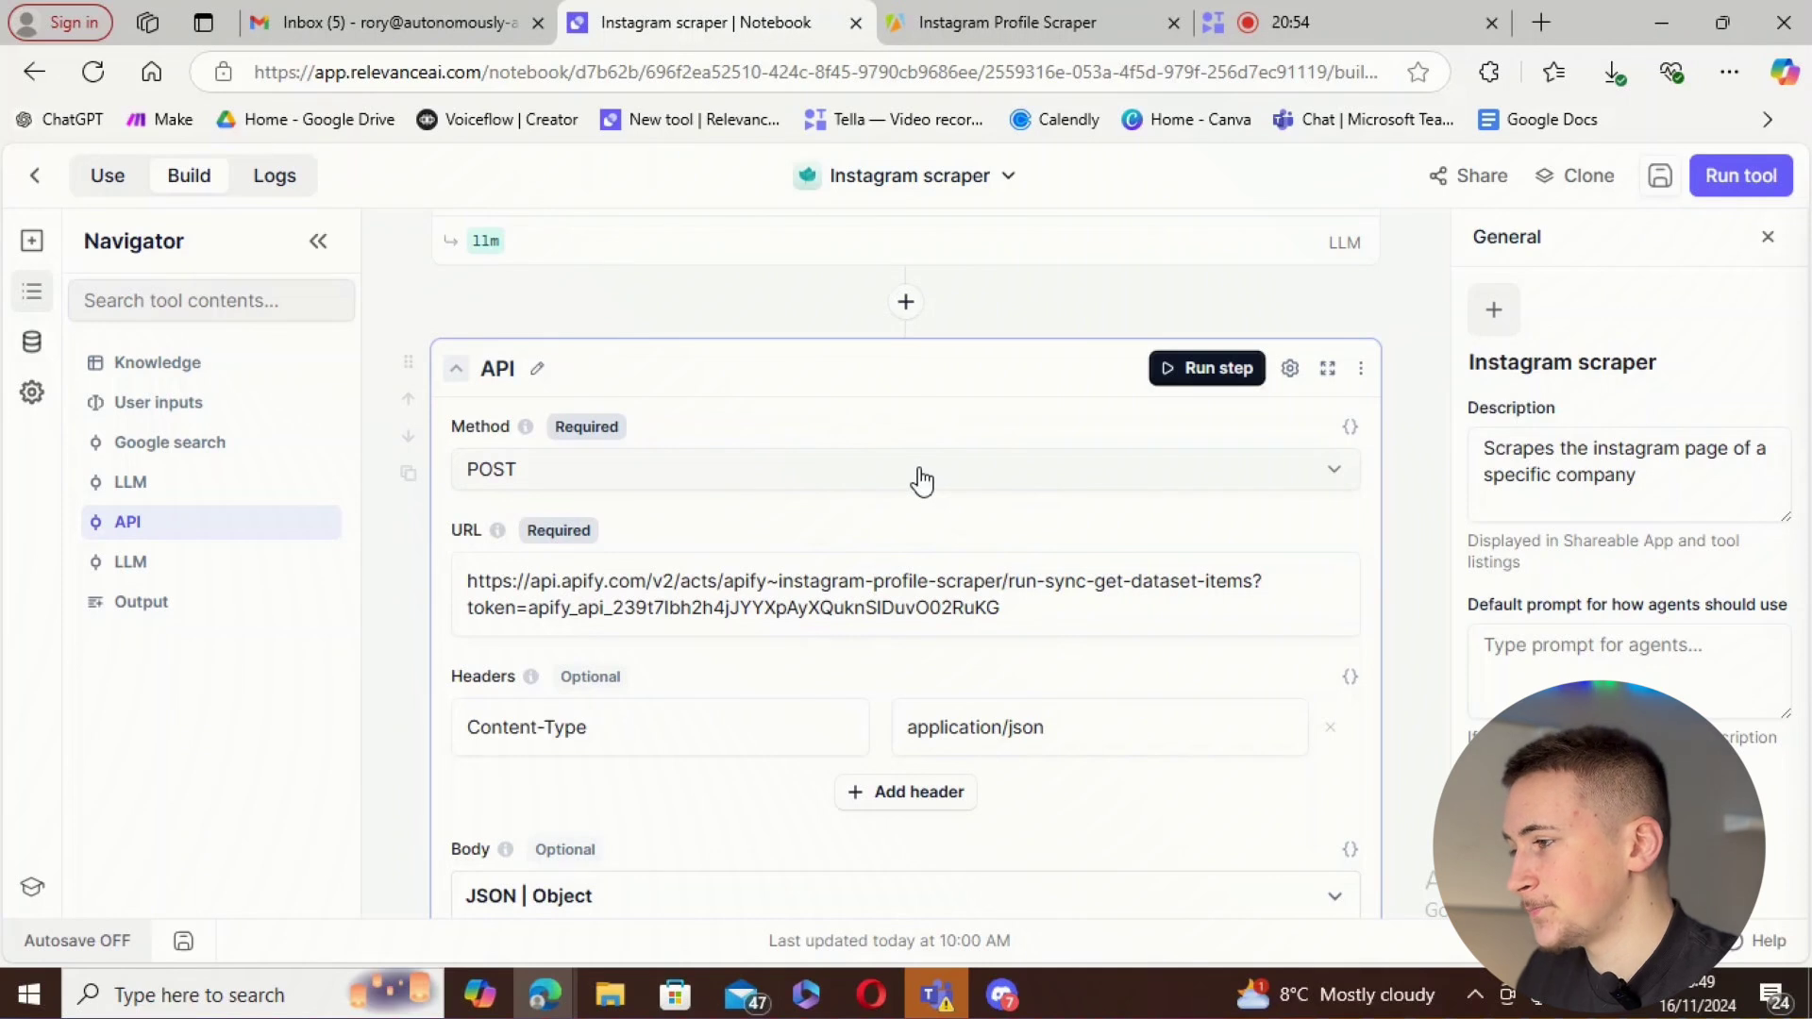
scroll(717, 486, "down", 2)
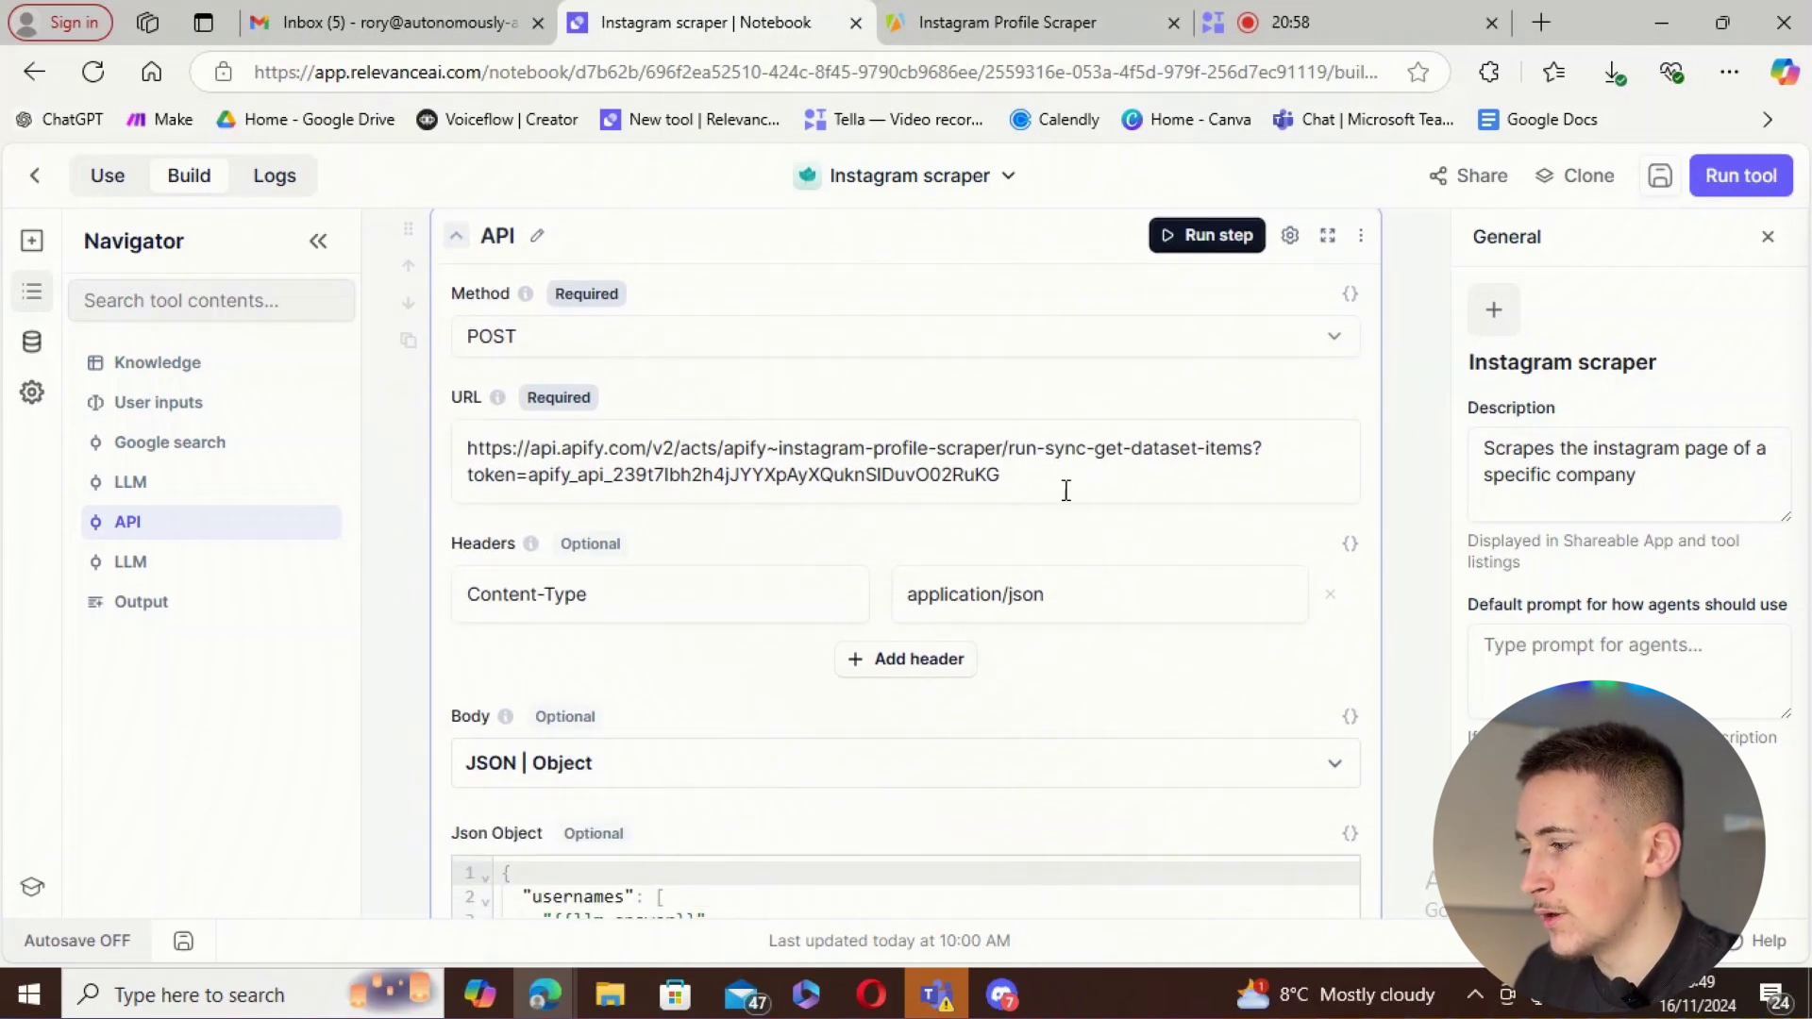
scroll(495, 573, "down", 4)
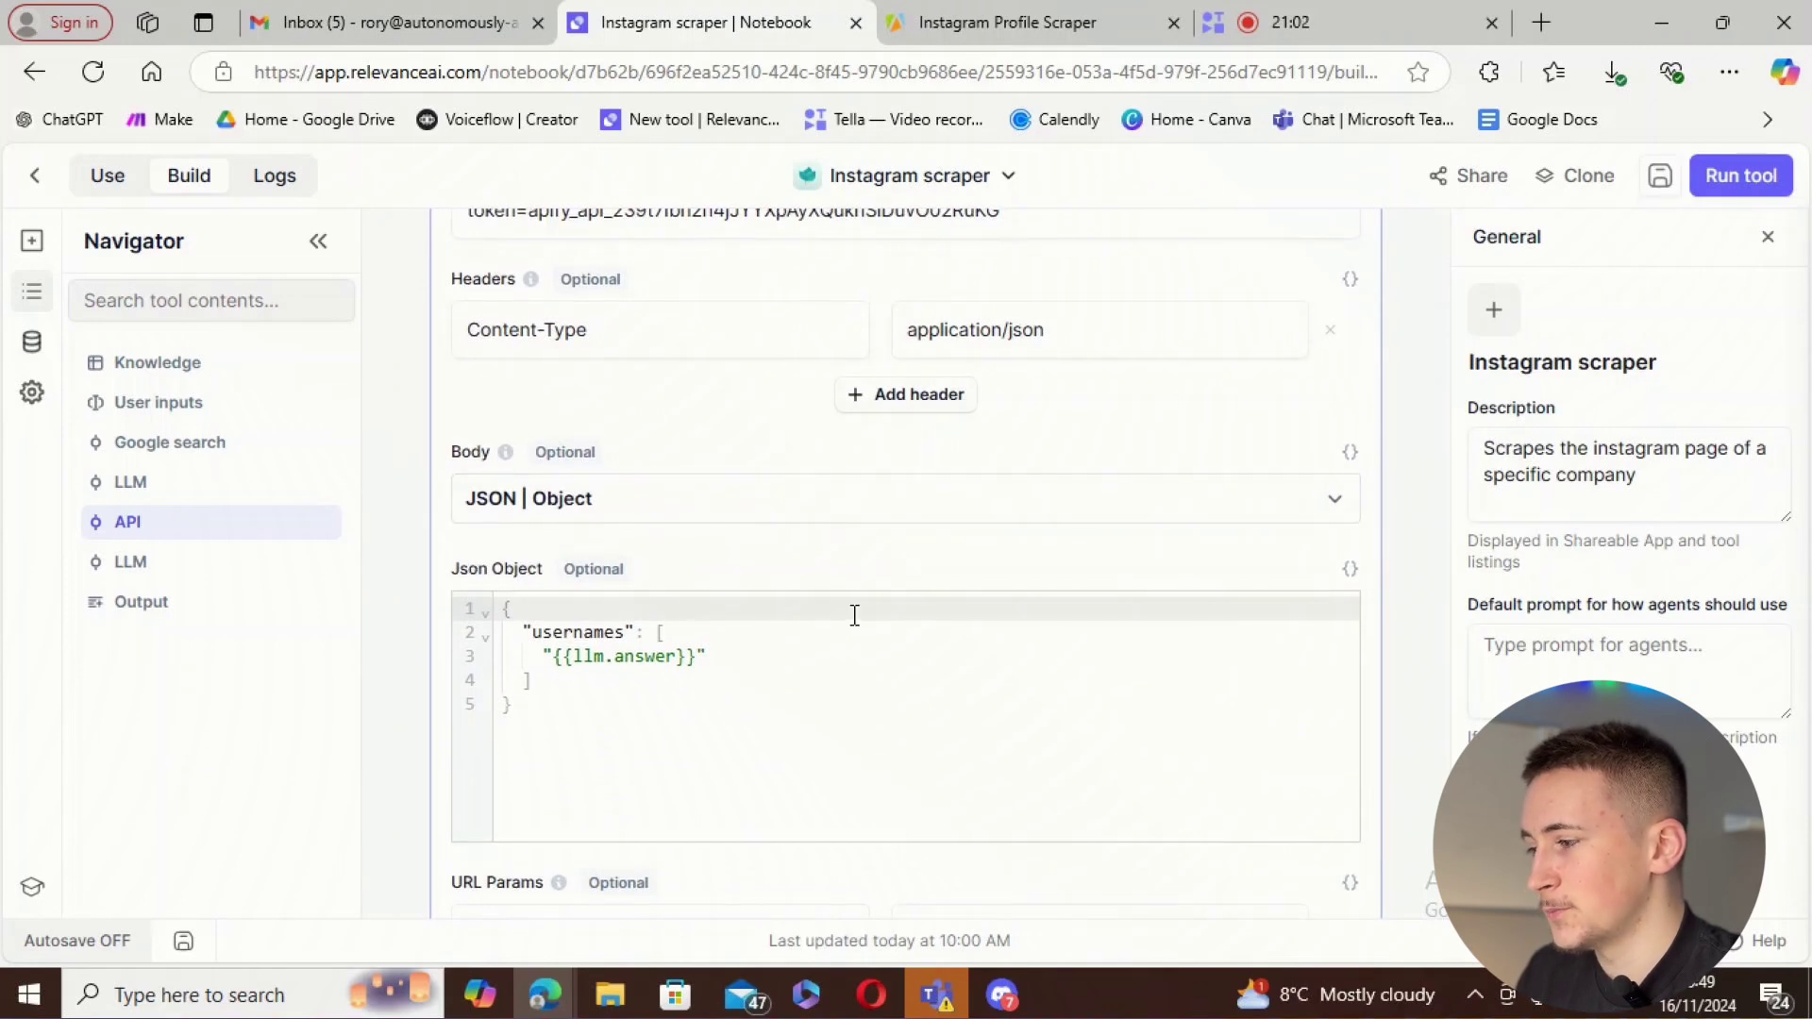
scroll(854, 614, "up", 5)
- Switch to Apify and open the Instagram Profile Scraper's API endpoints
left_click(1043, 25)
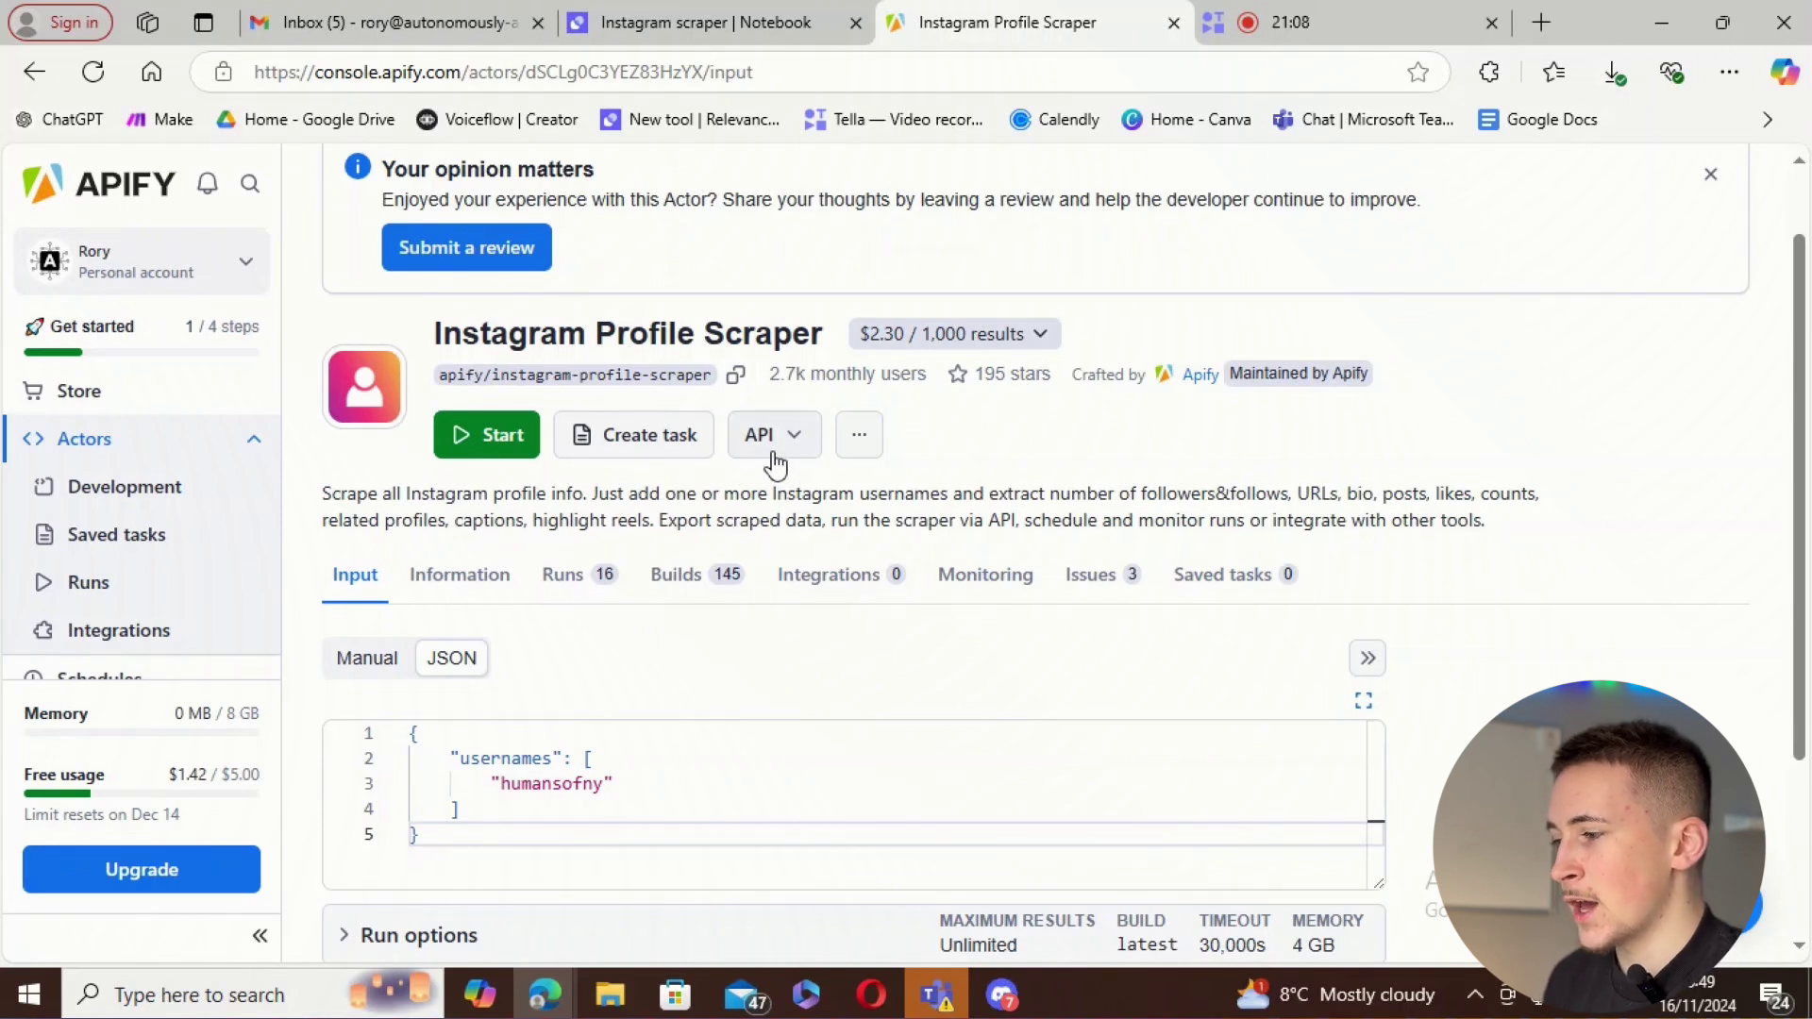
left_click(801, 438)
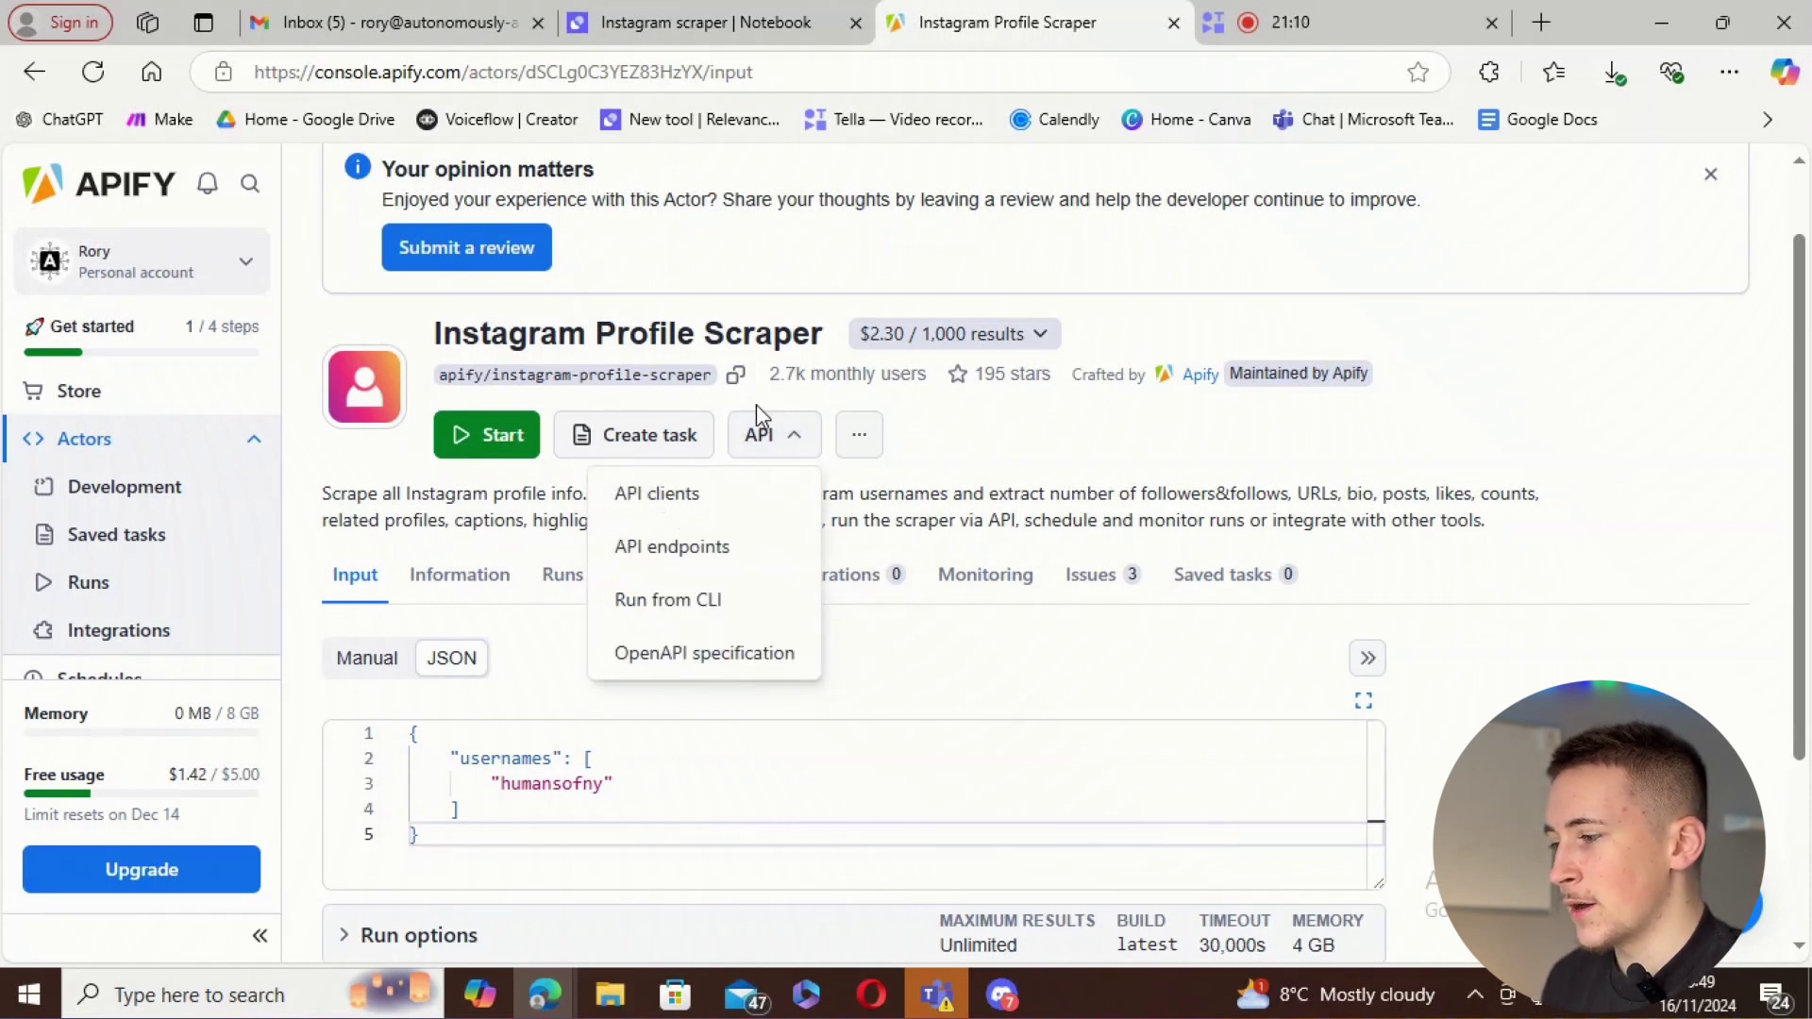
left_click(671, 548)
scroll(427, 564, "down", 1)
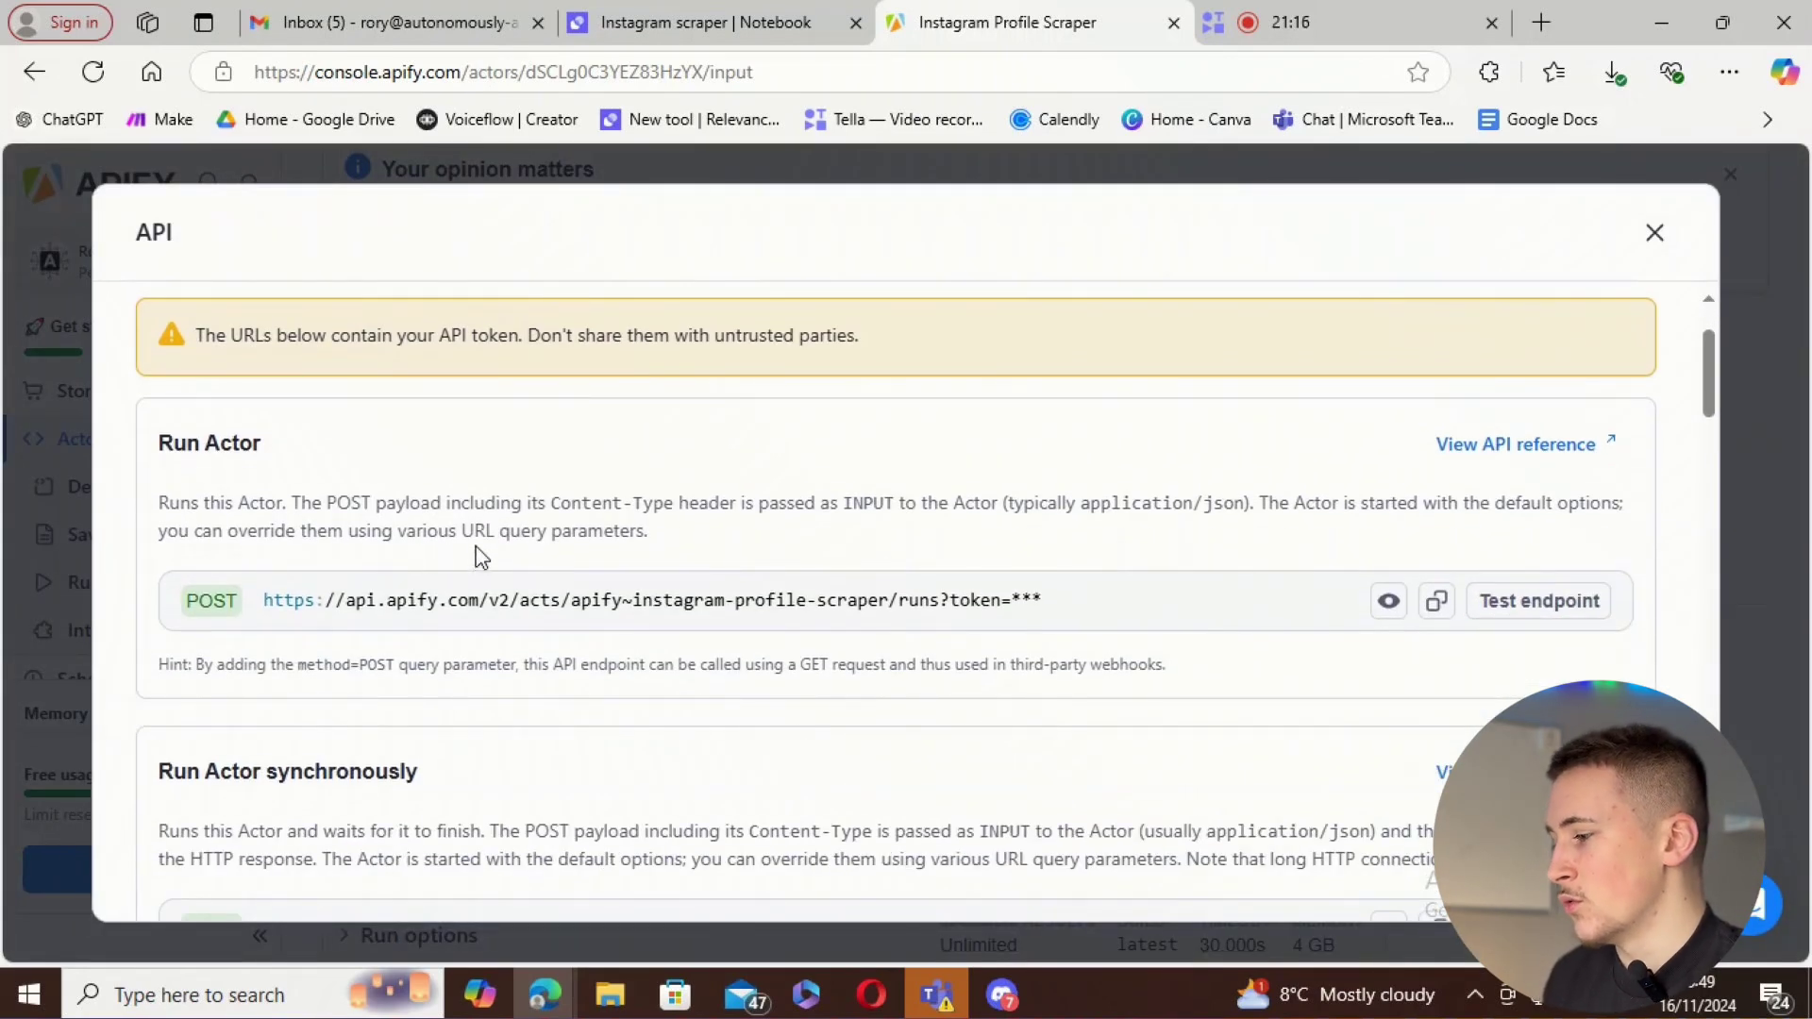
- Locate the "Run Actor synchronously and get dataset items" endpoint and compare it with the URL in the Relevance AI API step
scroll(303, 529, "down", 3)
scroll(302, 640, "down", 3)
scroll(180, 699, "down", 1)
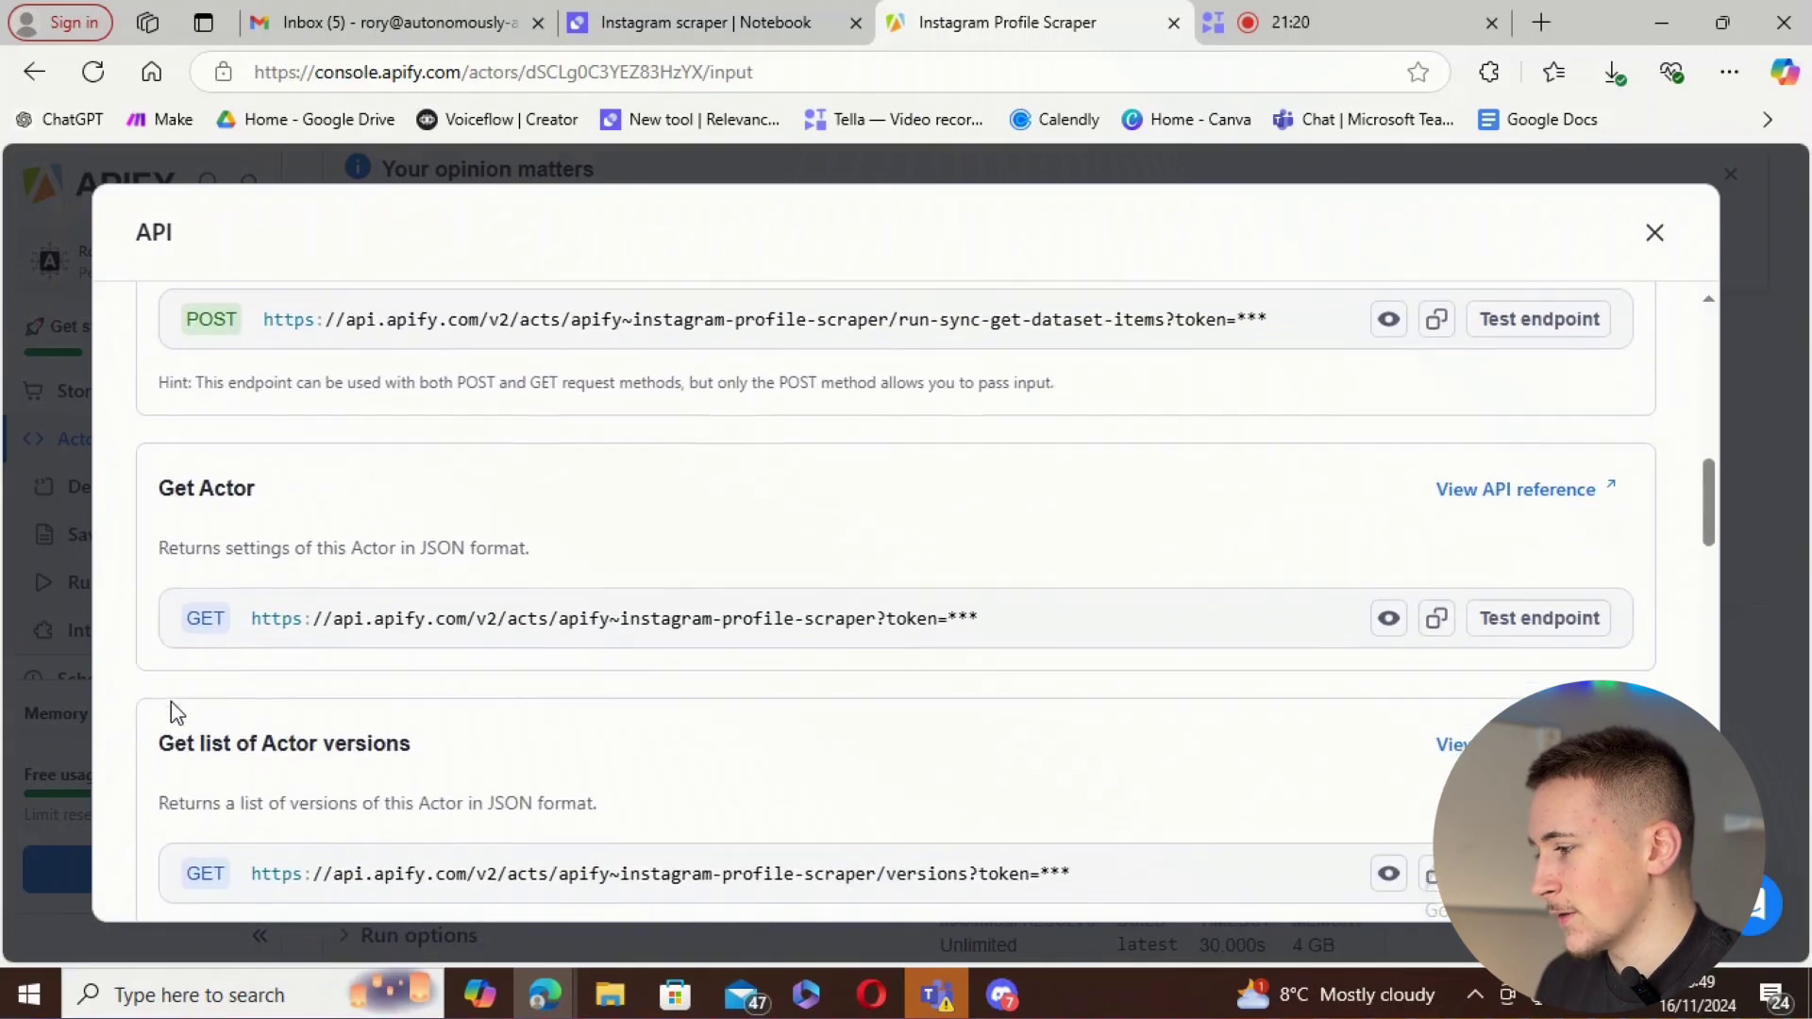
scroll(184, 713, "down", 3)
scroll(251, 639, "down", 5)
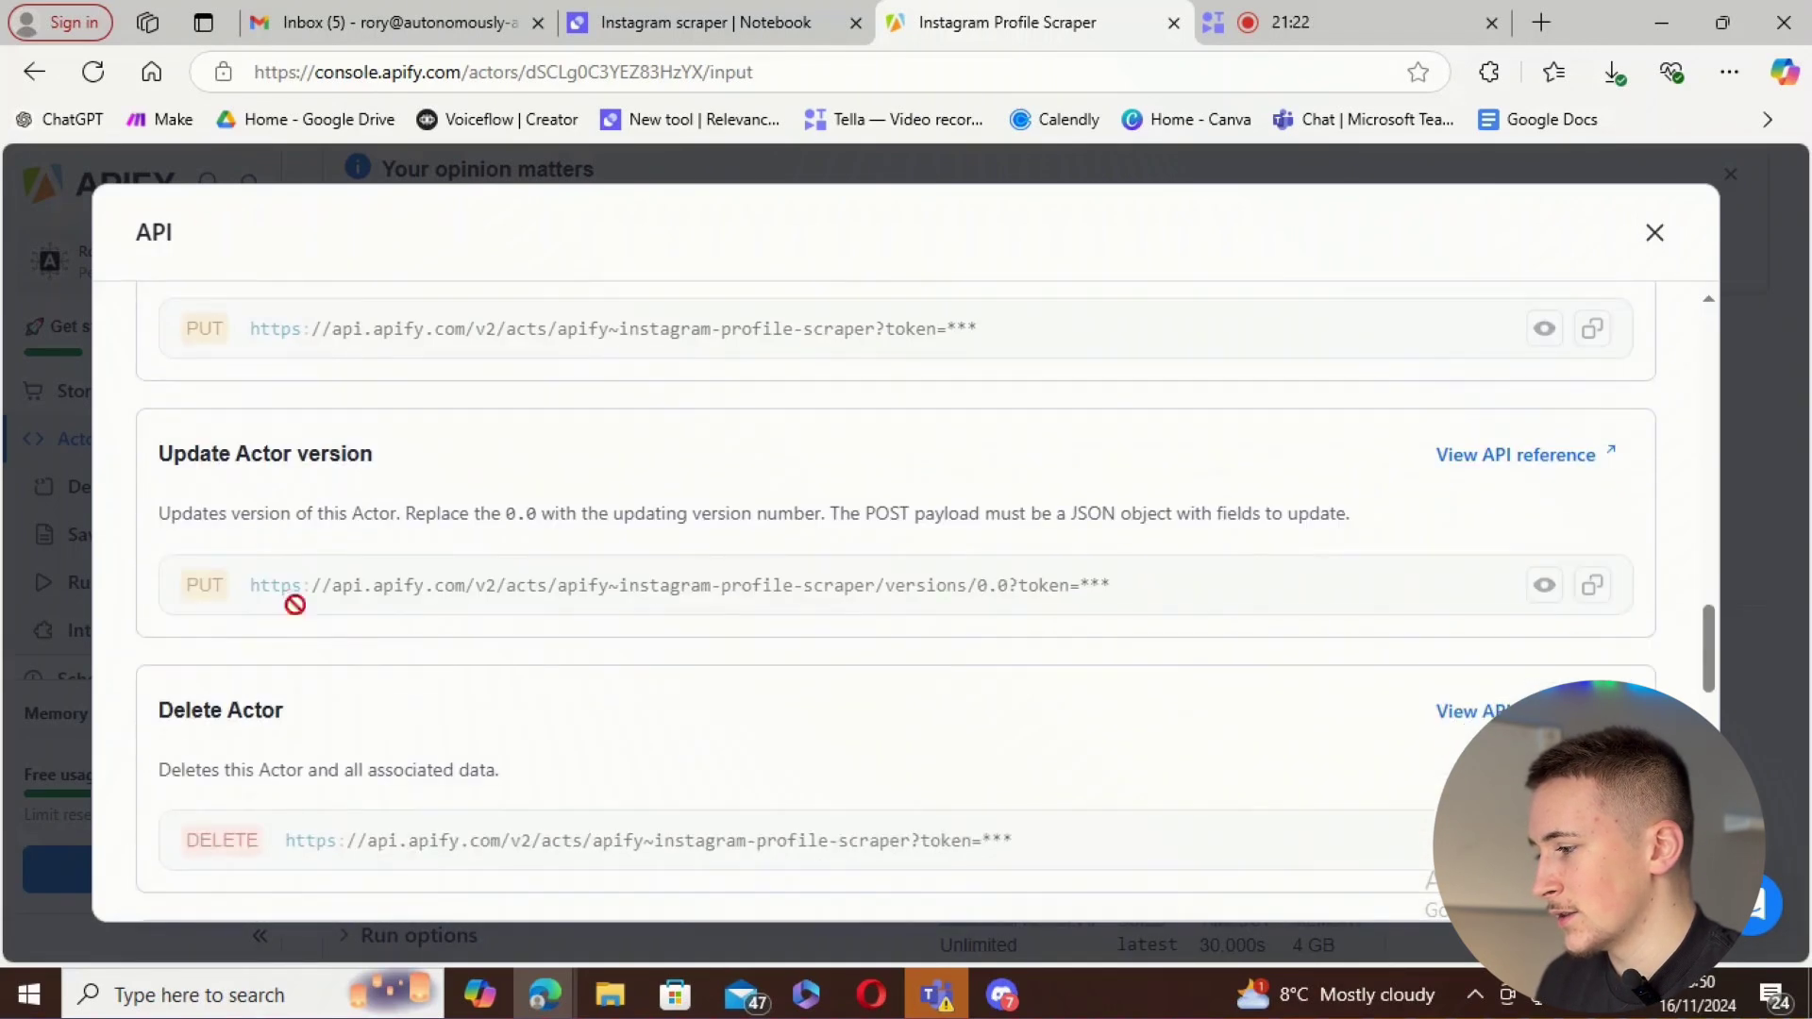
scroll(352, 688, "down", 4)
scroll(217, 526, "down", 6)
scroll(340, 590, "down", 1)
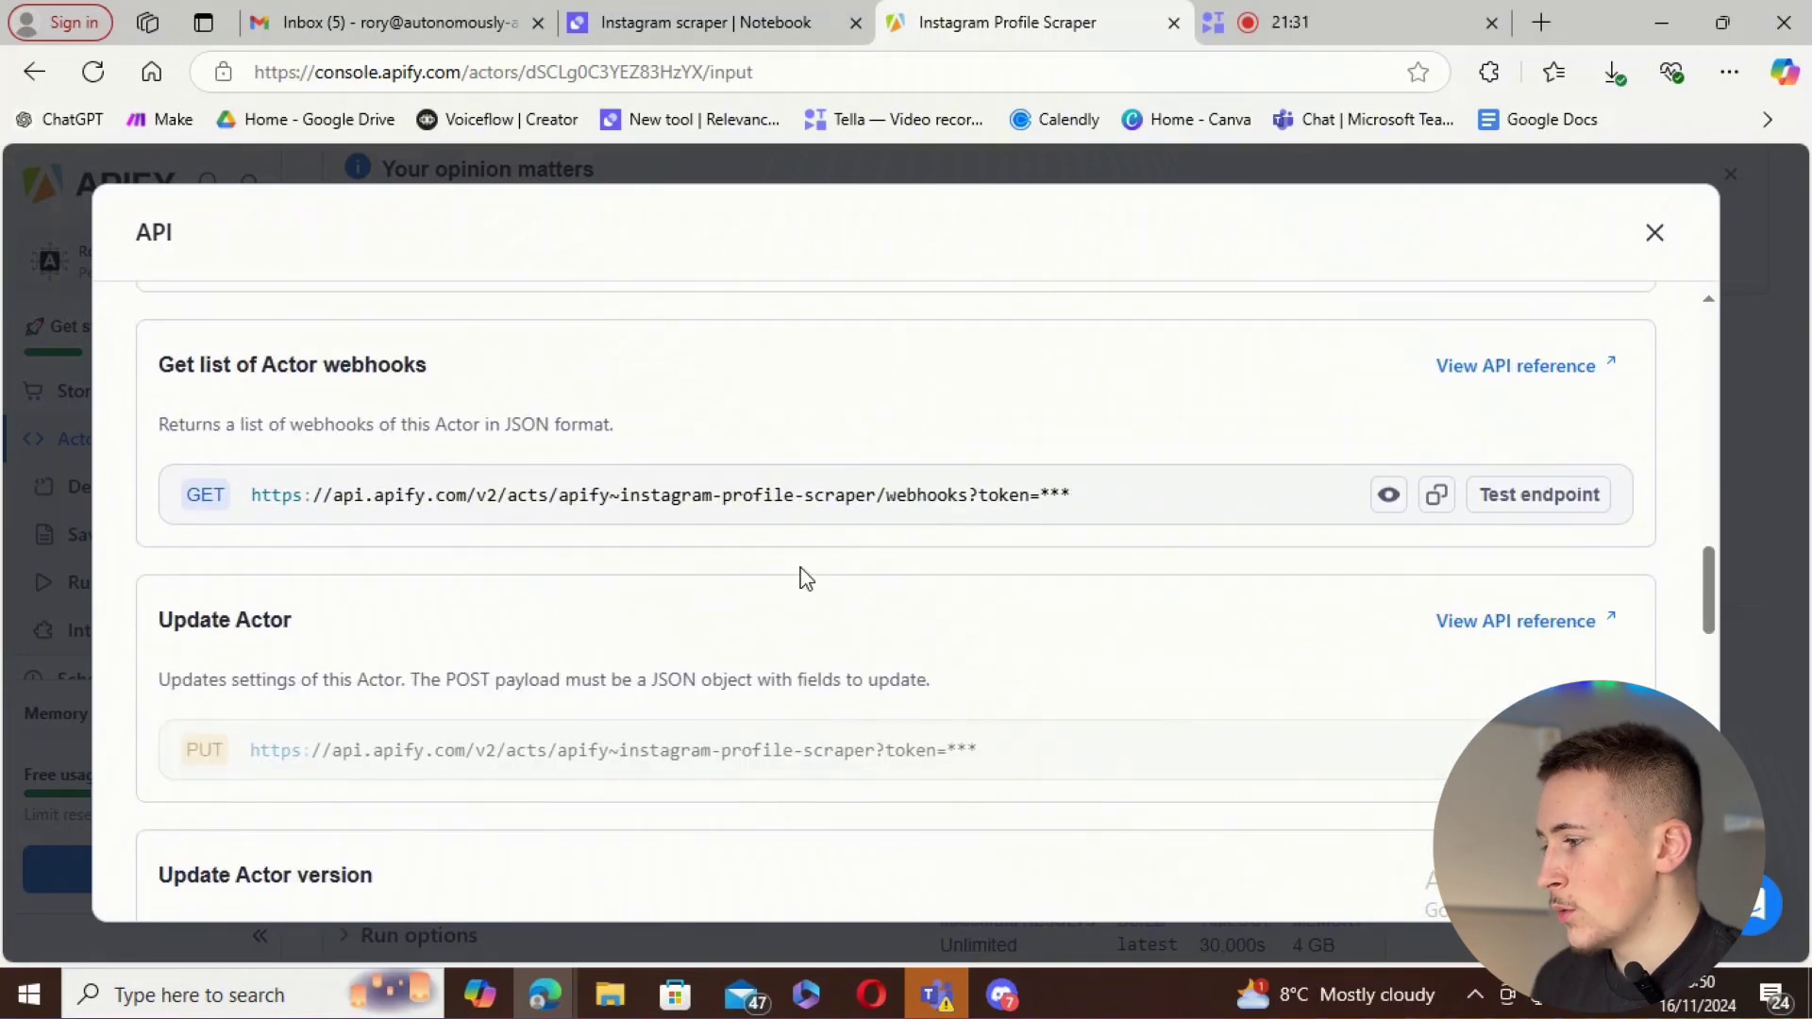
scroll(805, 578, "up", 10)
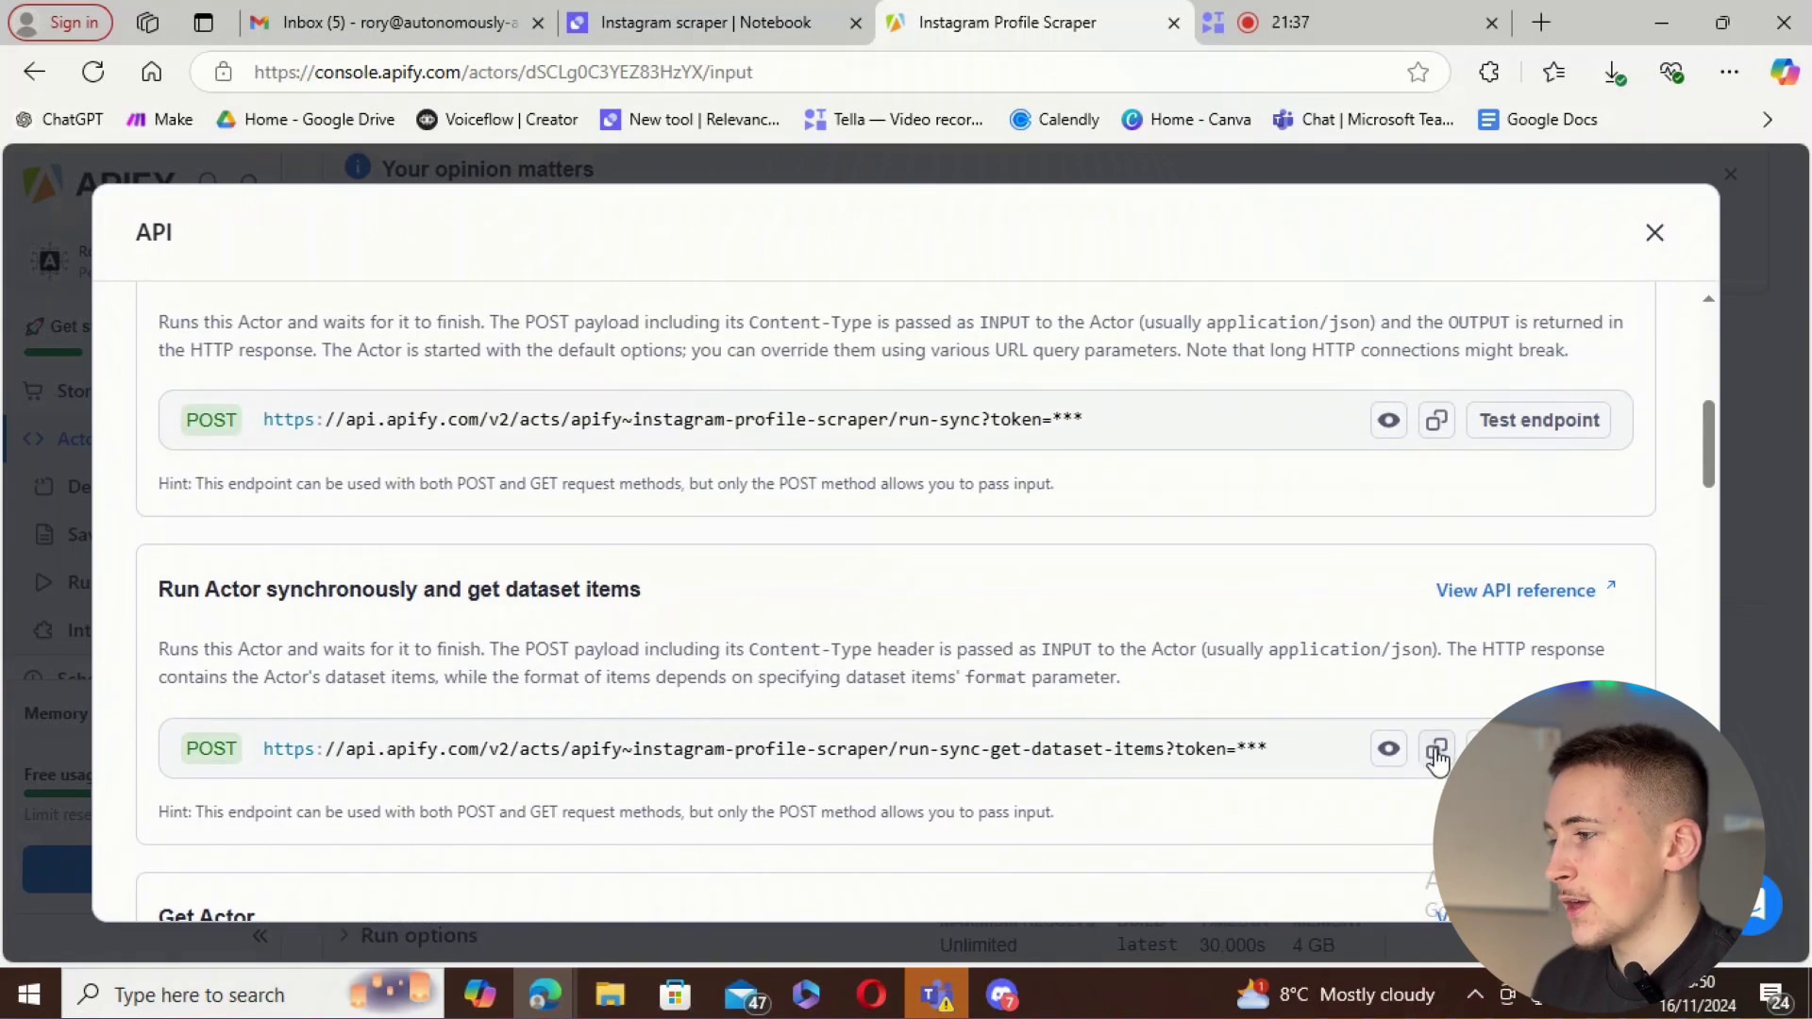
left_click(655, 25)
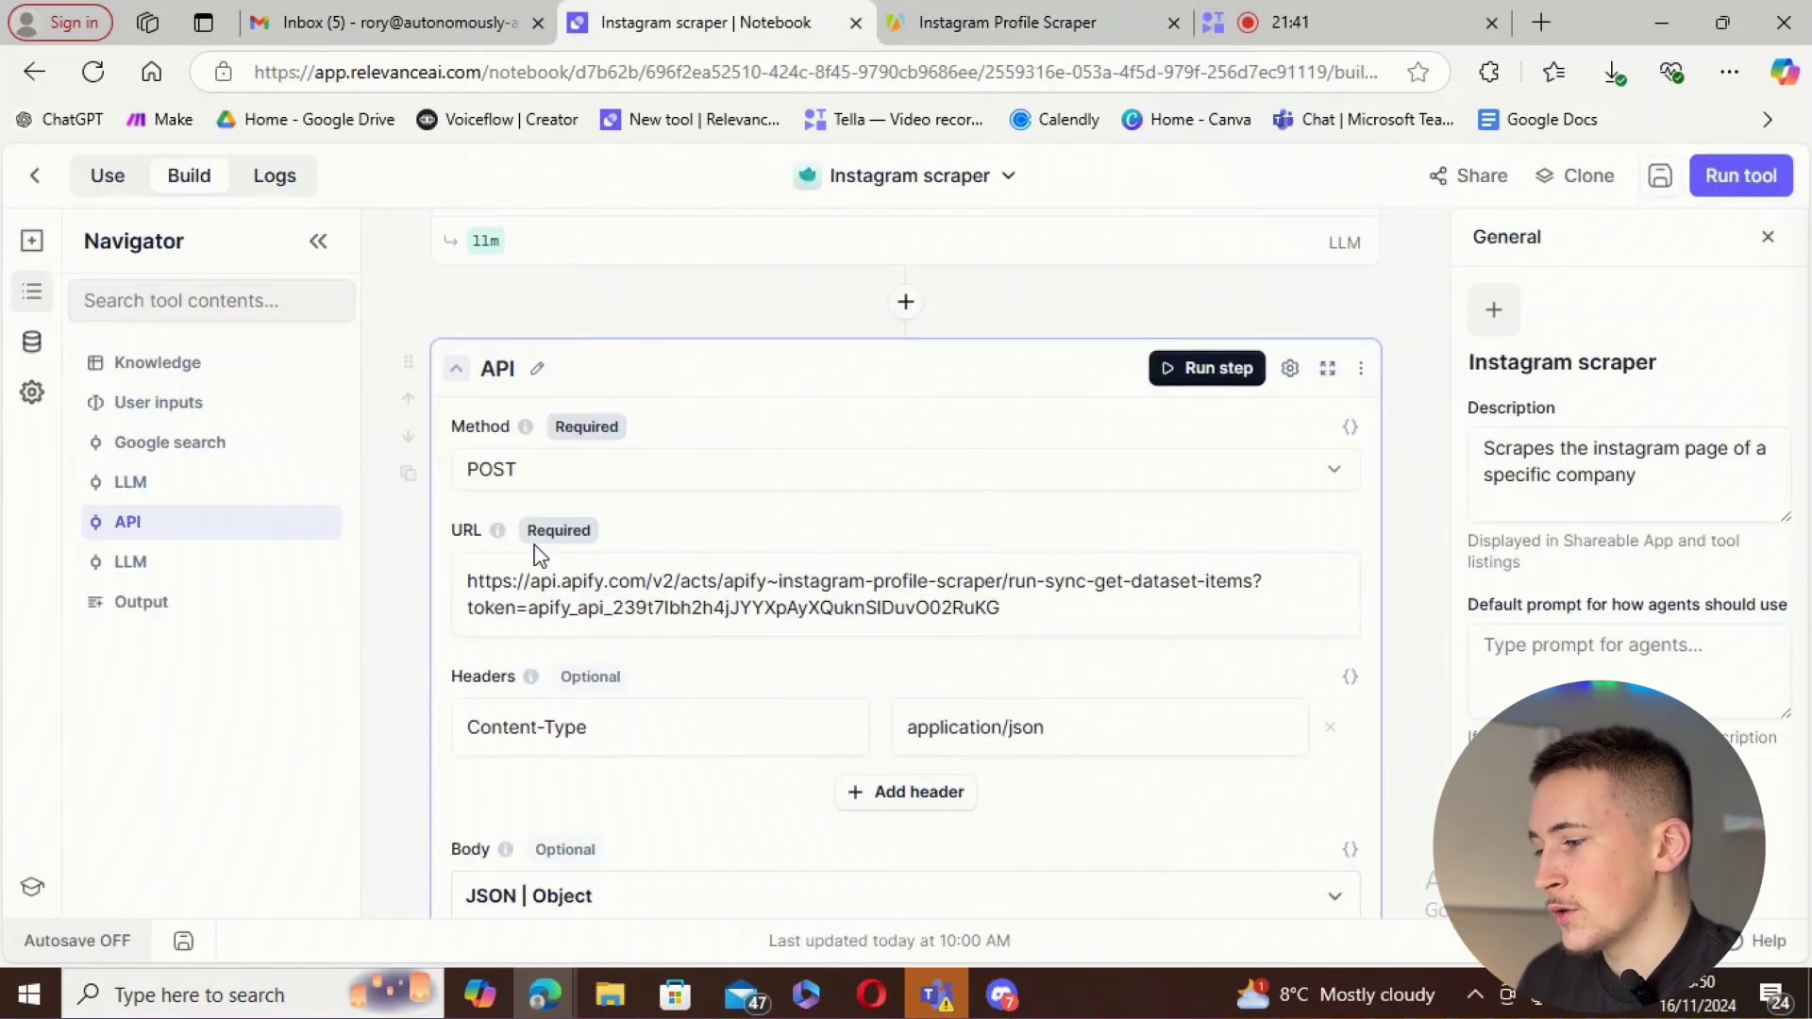
scroll(665, 661, "down", 3)
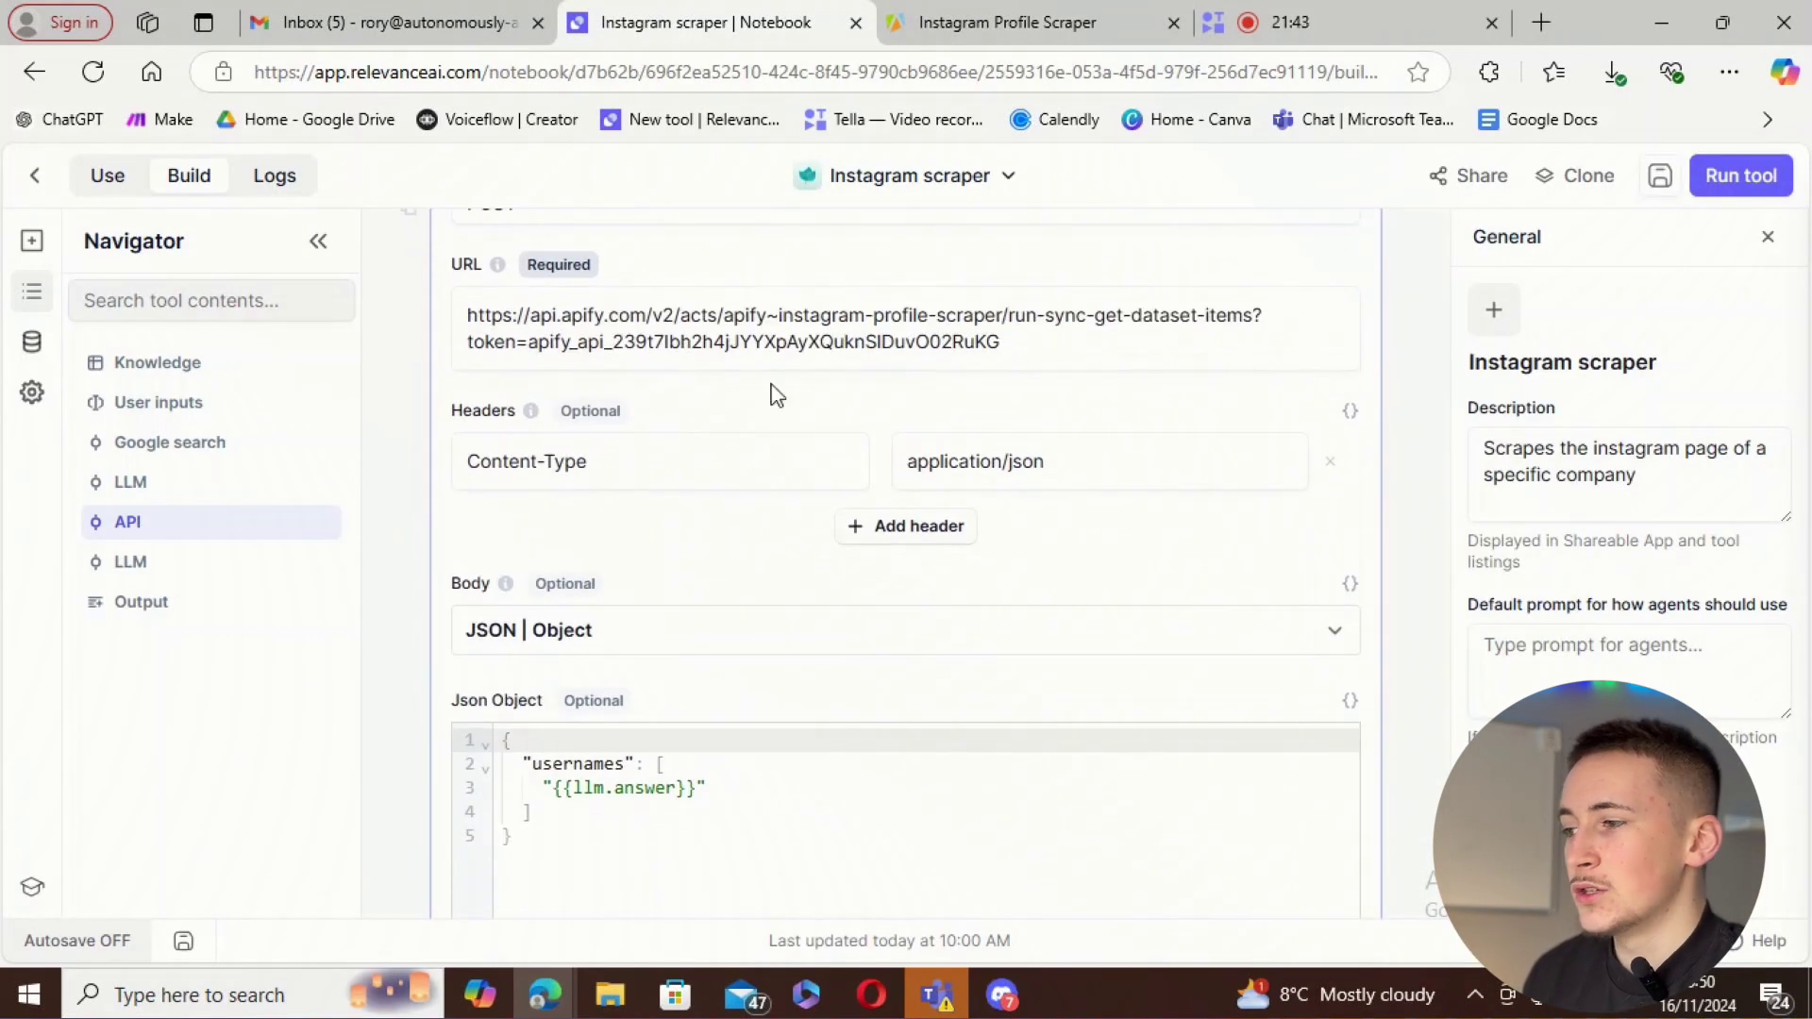
- Return to Apify, close the API endpoints, and view the scraper's username input in Manual form and as JSON
left_click(1062, 23)
left_click(1657, 236)
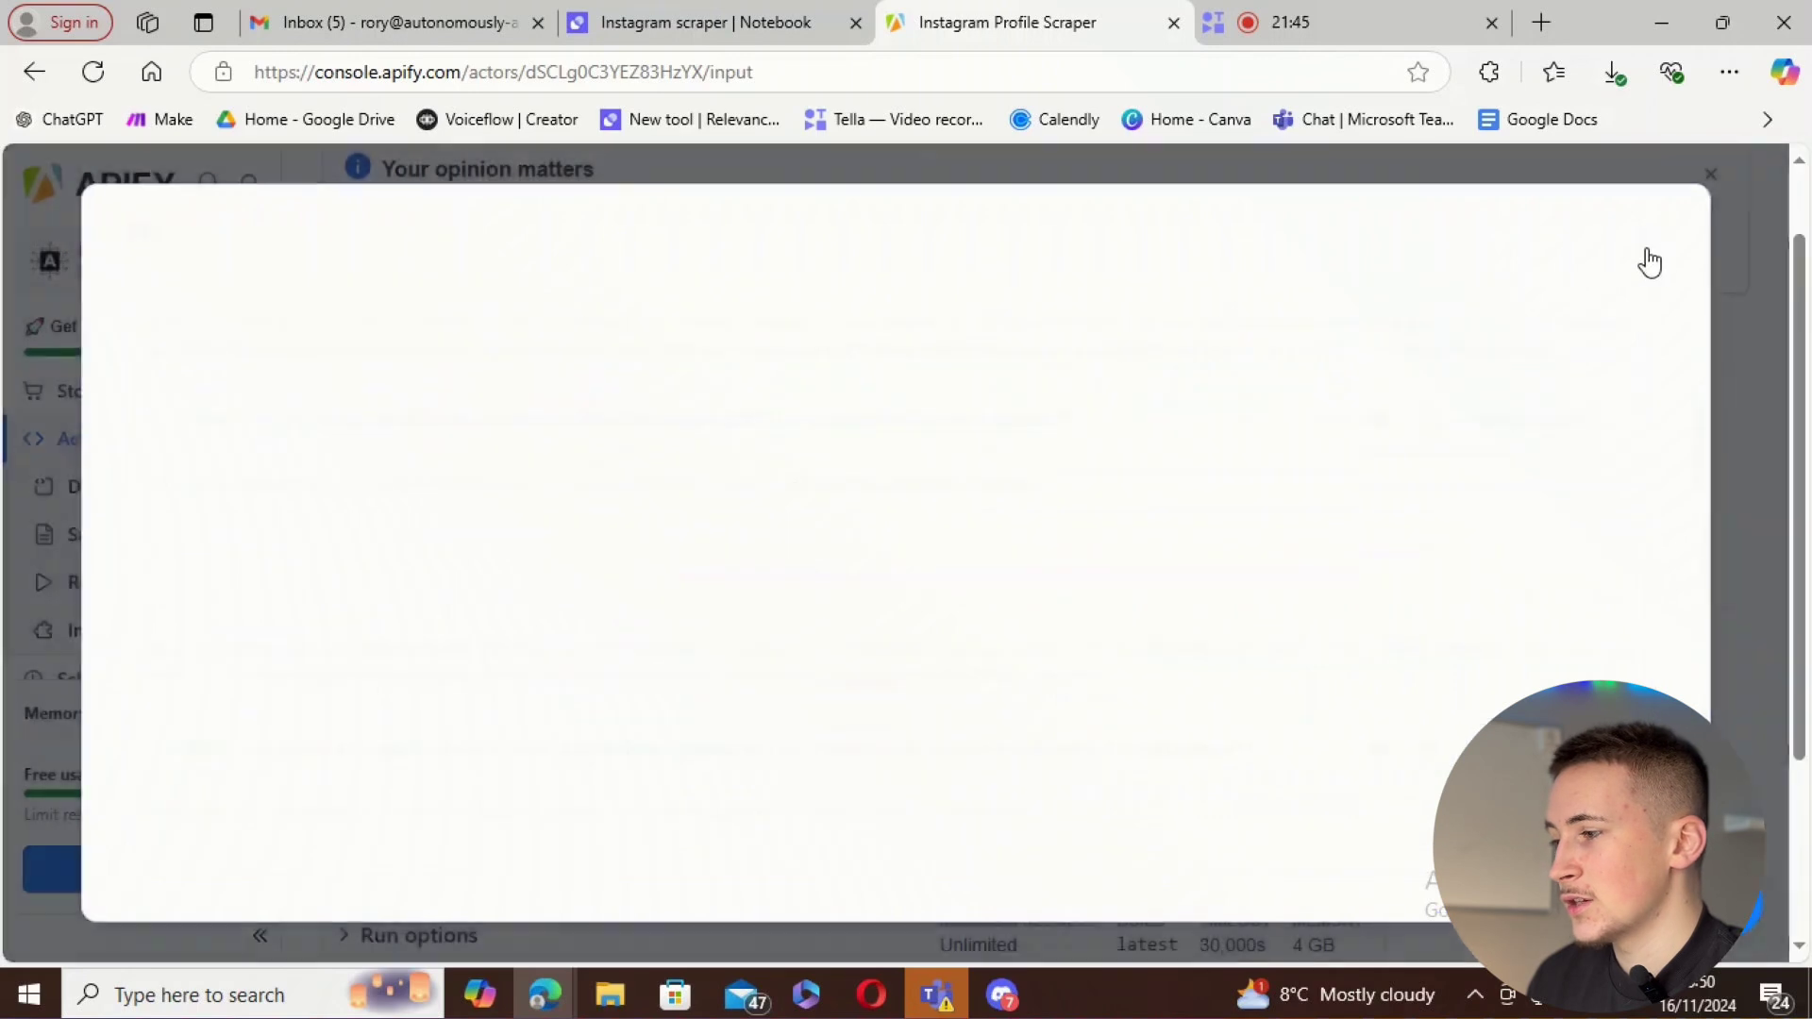
scroll(567, 567, "down", 1)
scroll(578, 613, "down", 1)
left_click(364, 526)
scroll(607, 636, "down", 1)
left_click(574, 593)
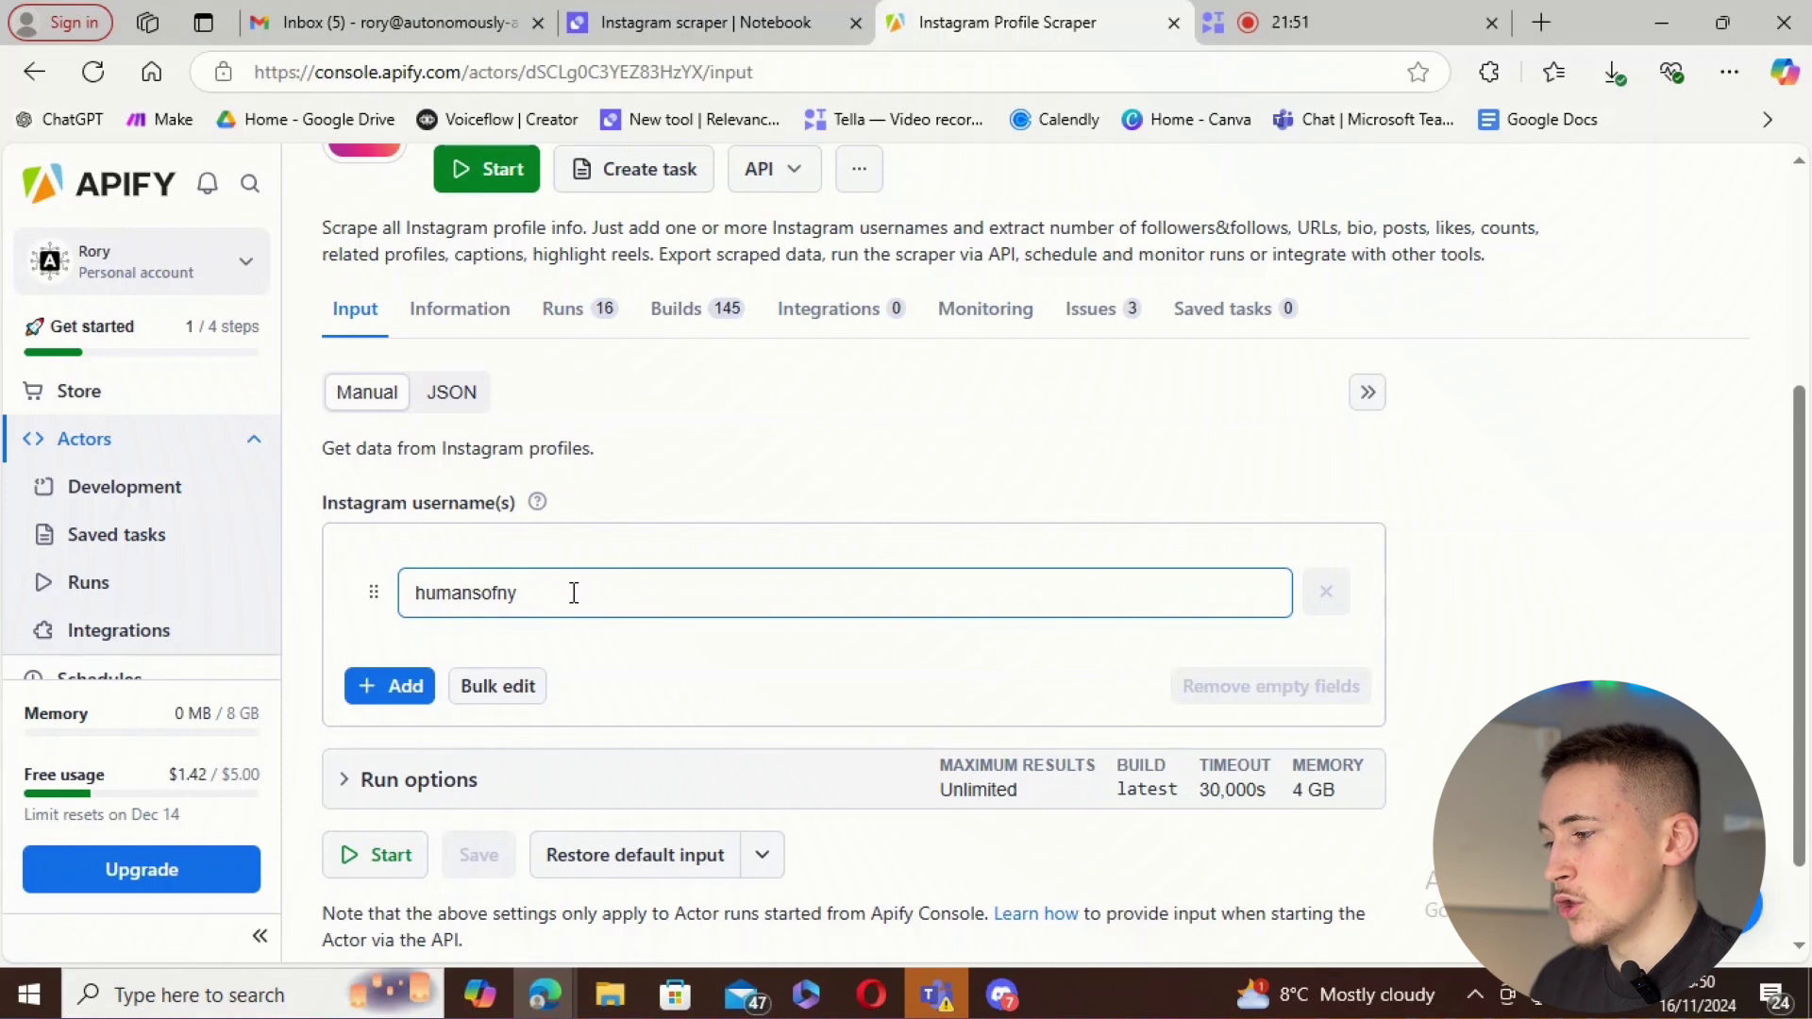
left_click(451, 404)
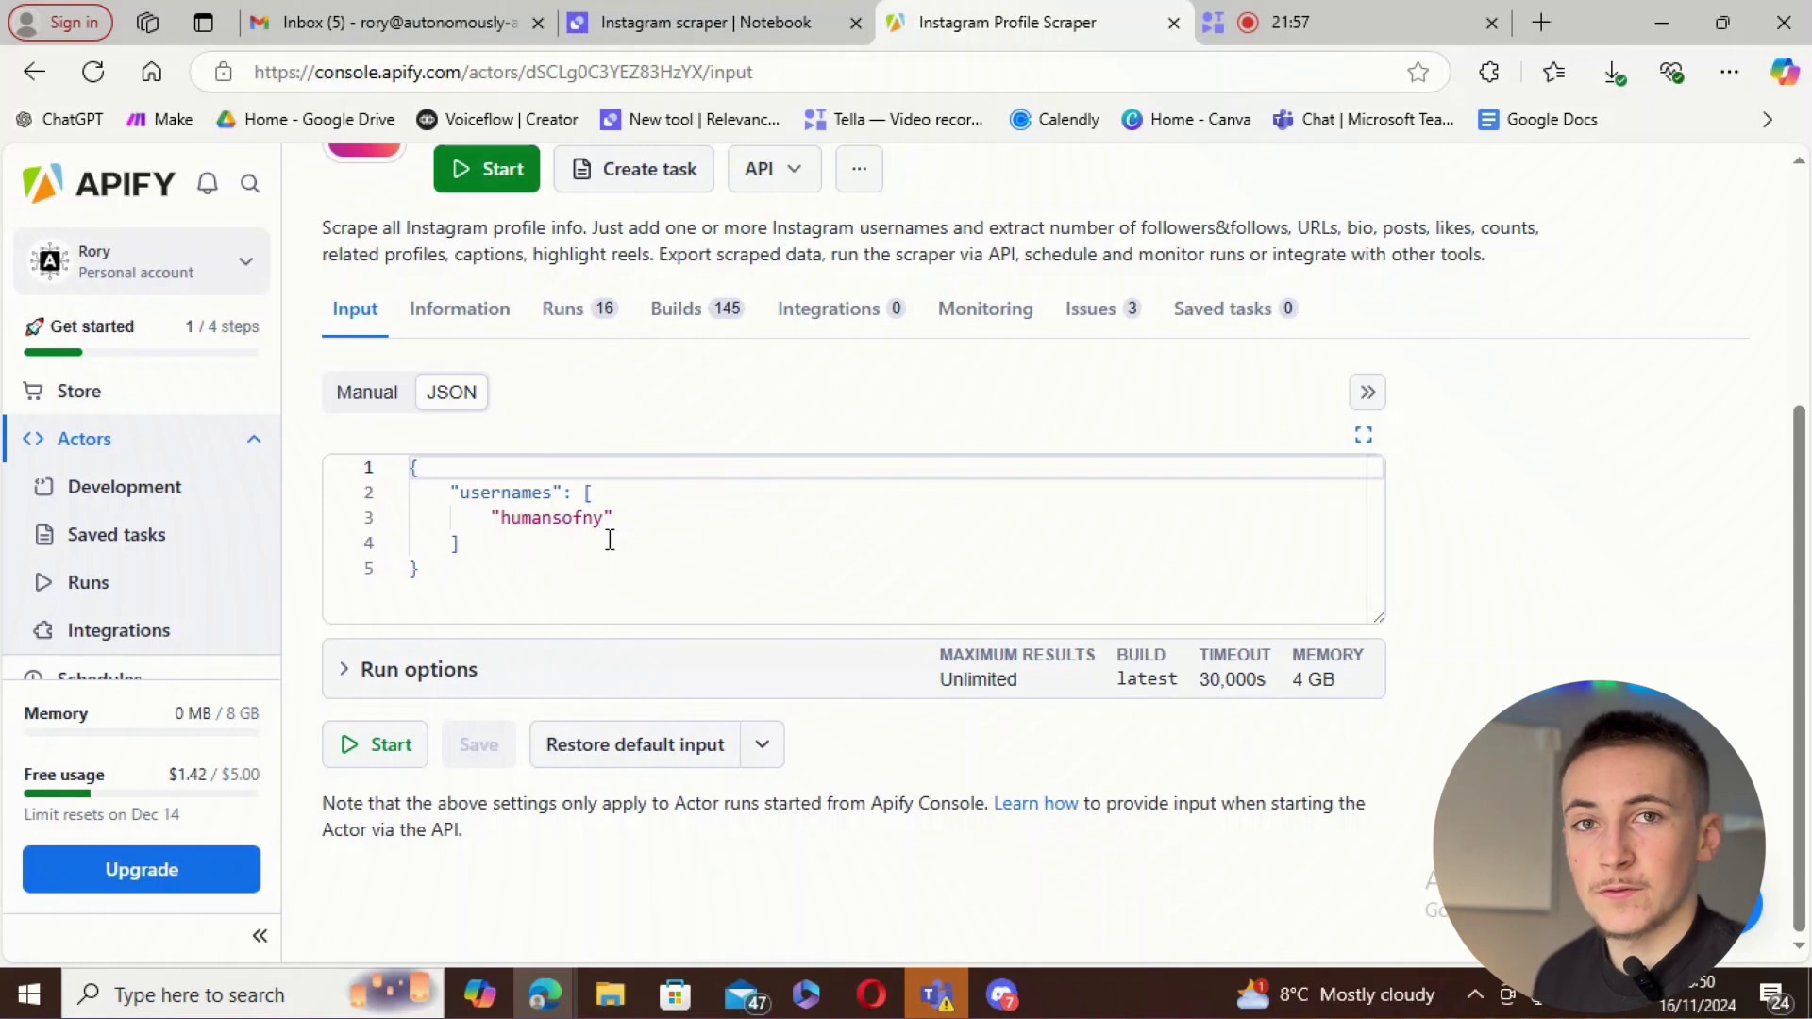
- Switch to Relevance AI and choose JSON | Object as the API step's body type
left_click(672, 27)
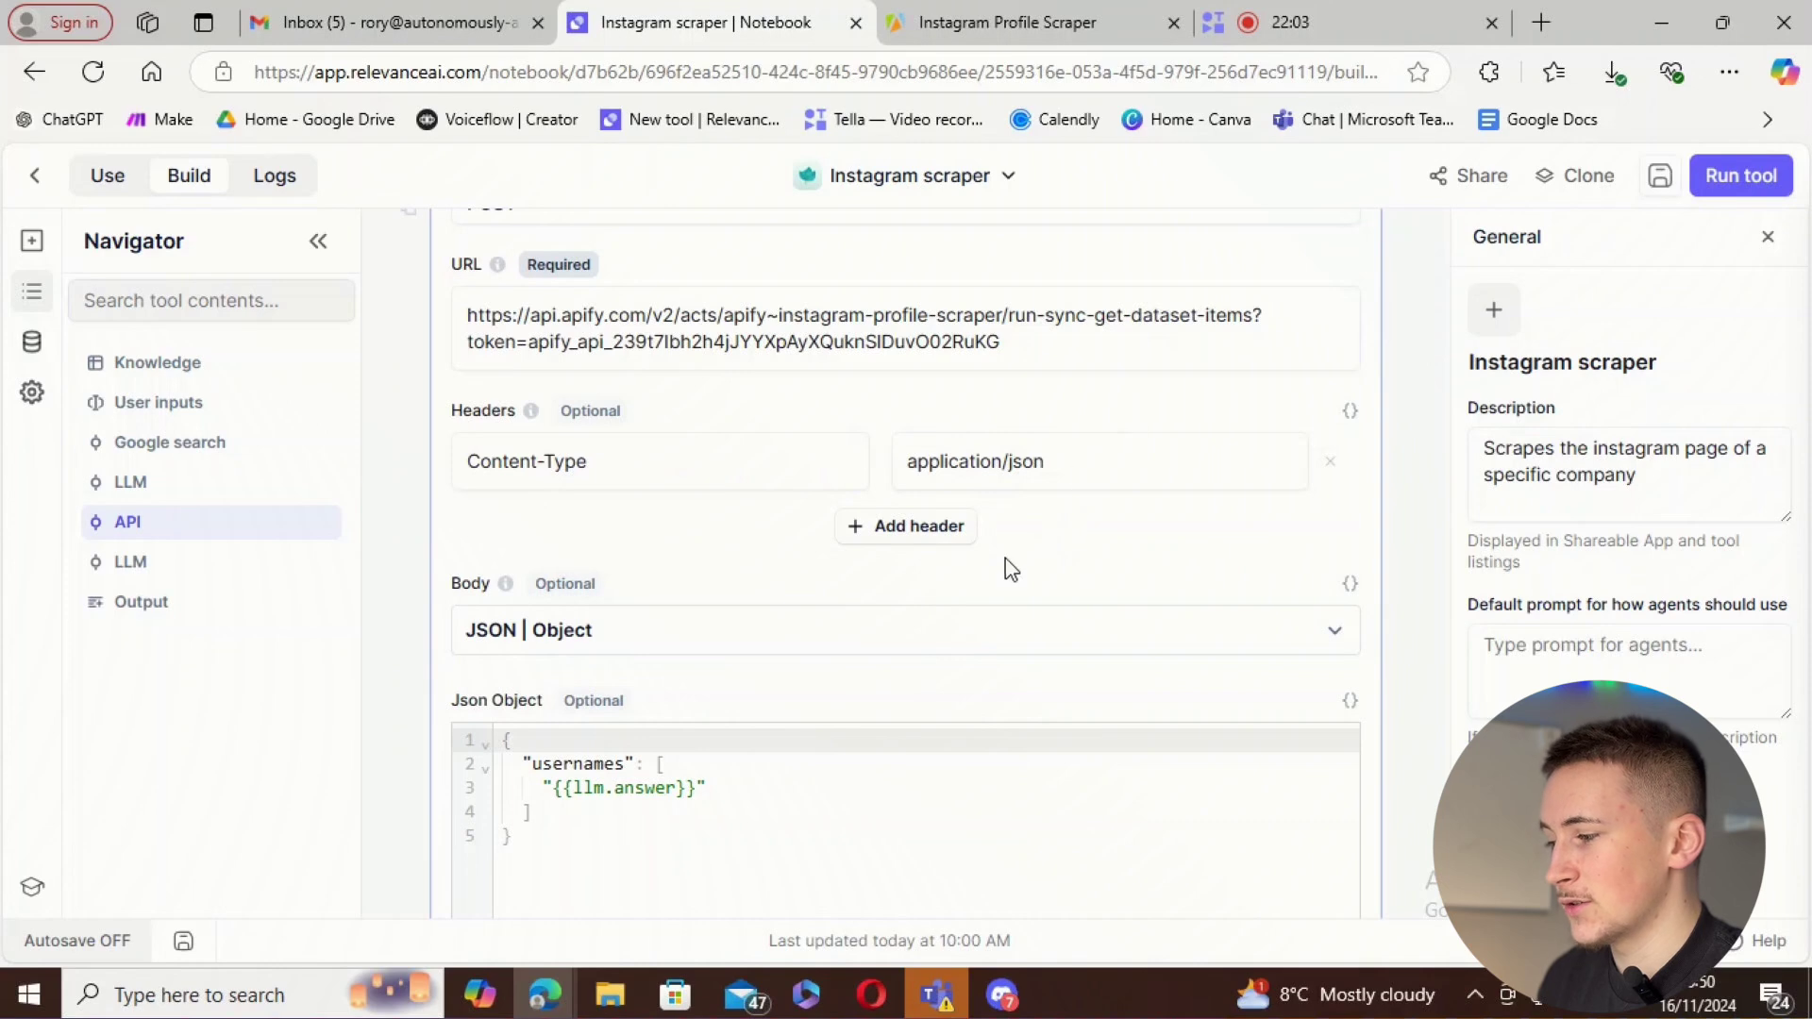
left_click(769, 643)
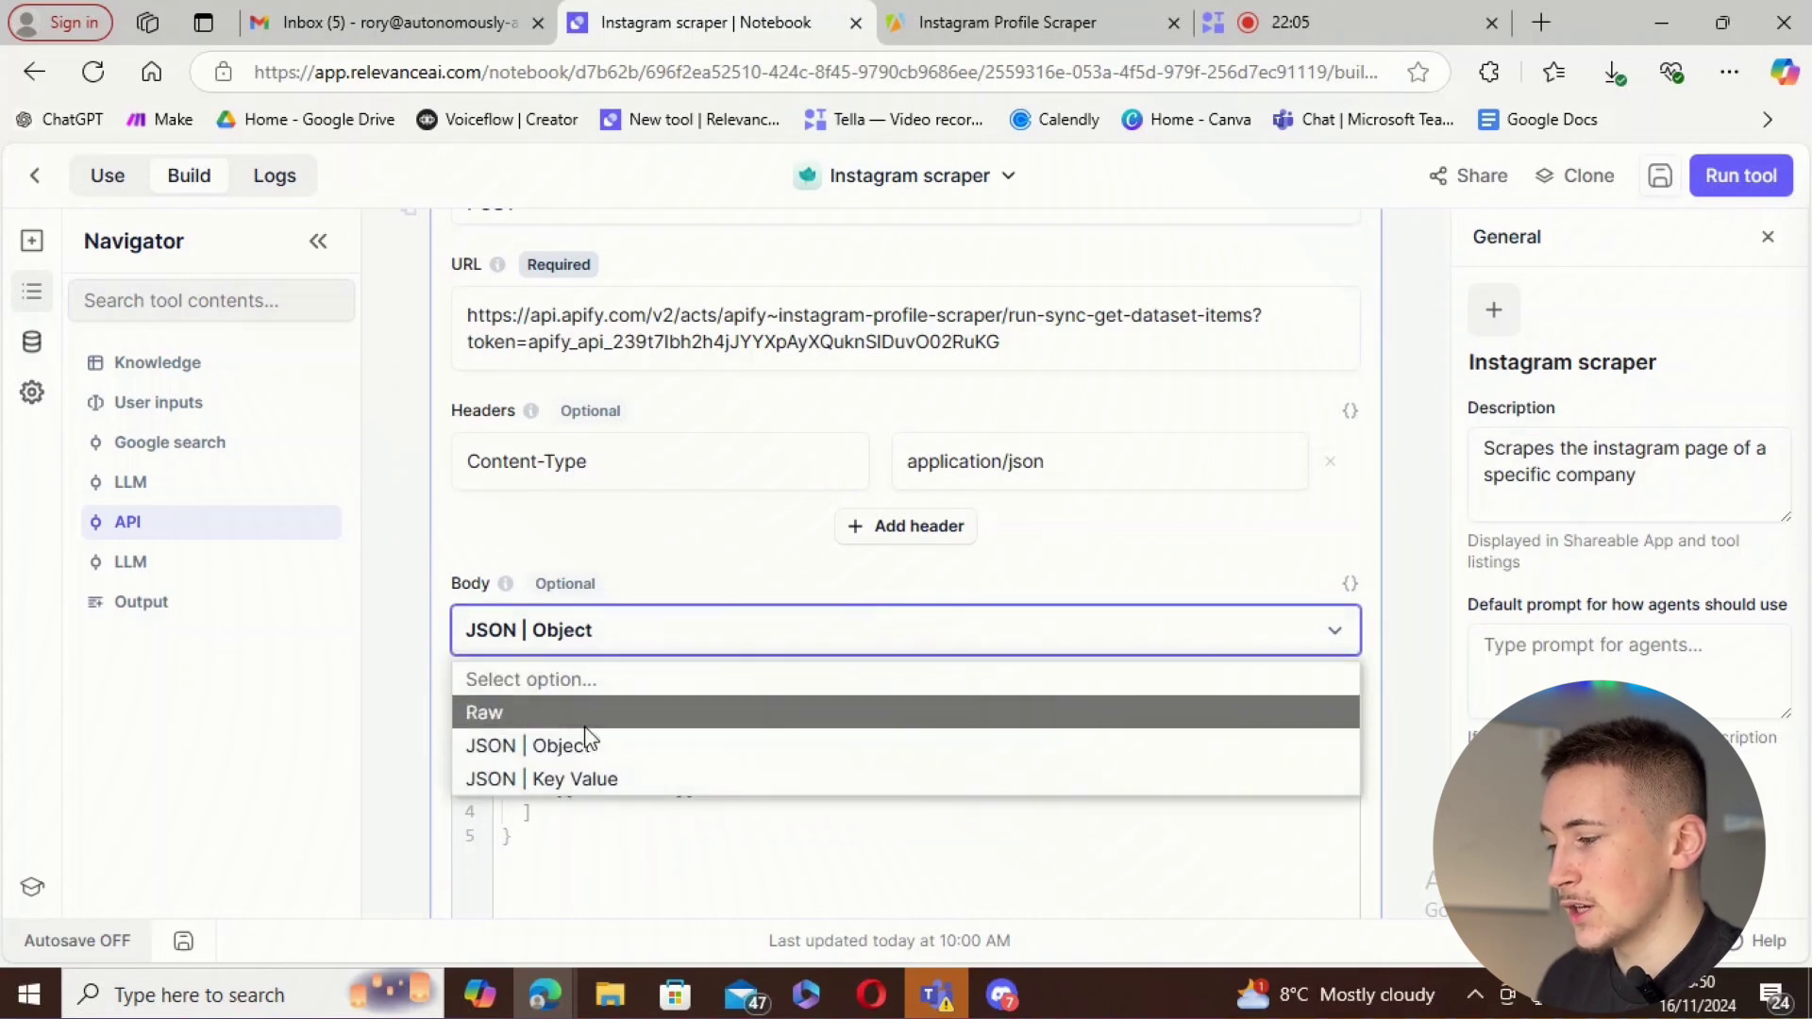
left_click(598, 750)
scroll(755, 761, "down", 1)
scroll(755, 761, "down", 2)
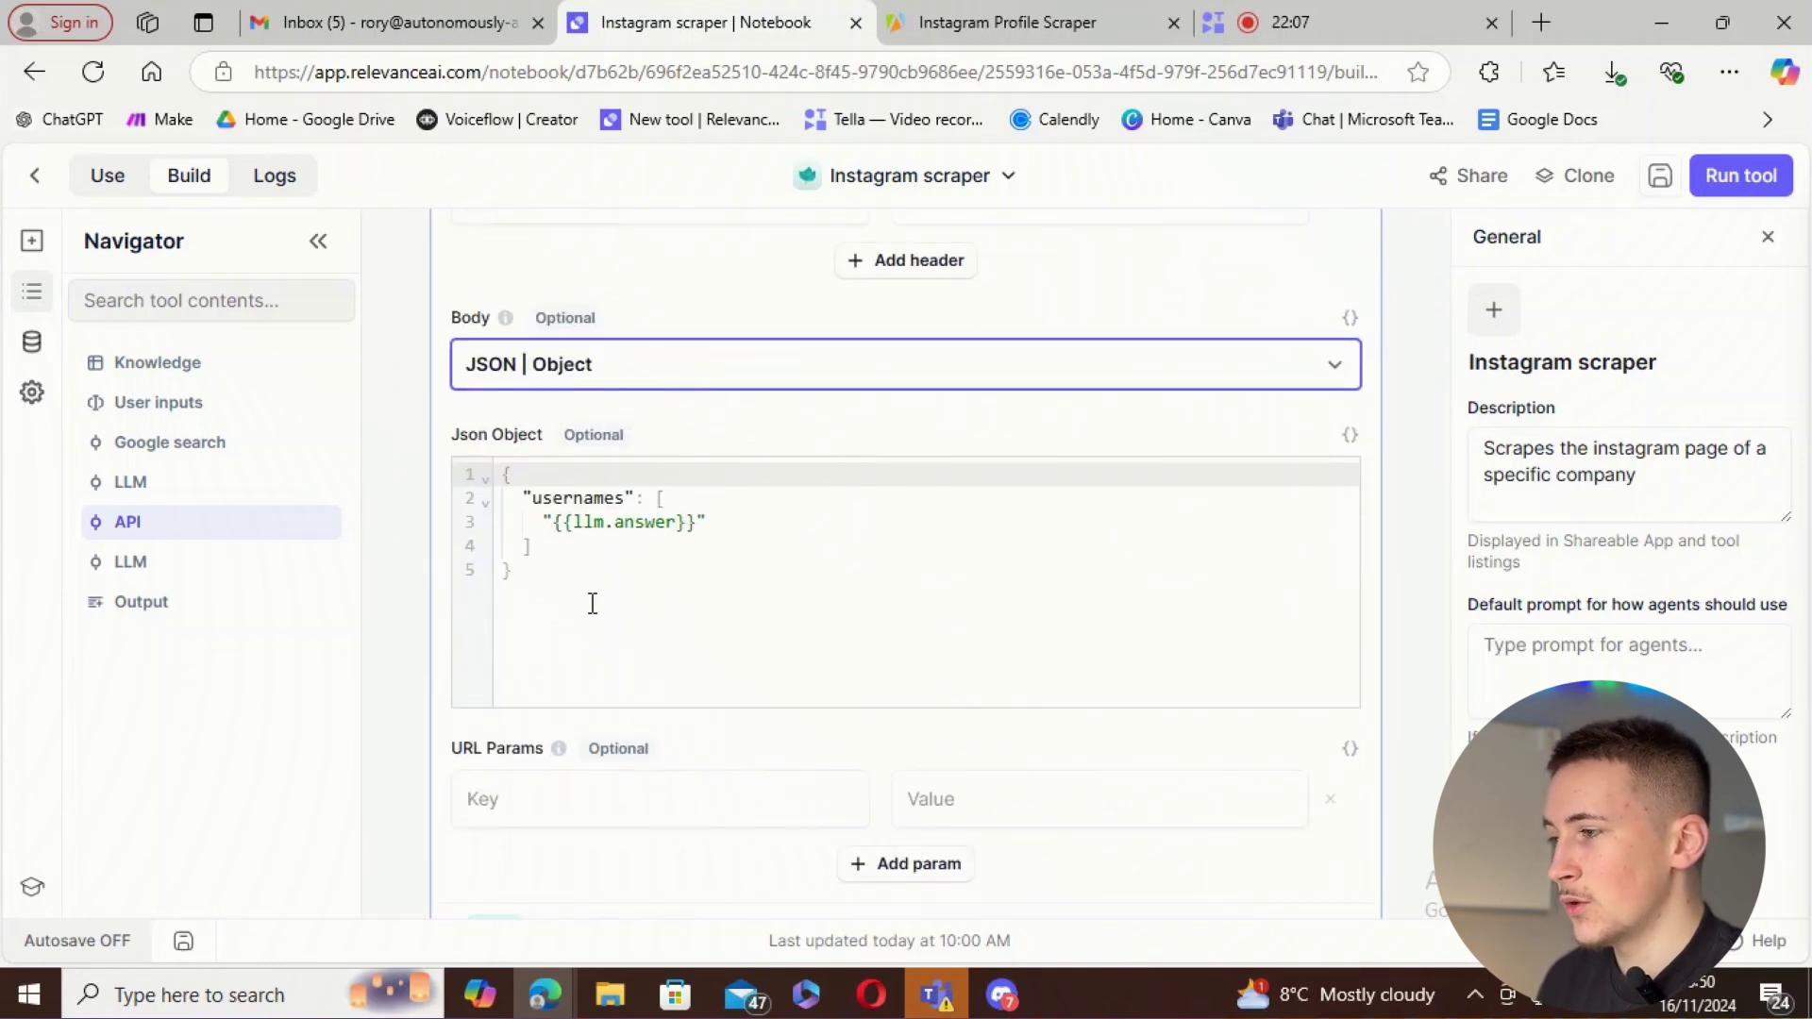
- Highlight the scraper's whole JSON input in Apify and compare it with the API step's Json Object in Relevance AI
left_click(1018, 21)
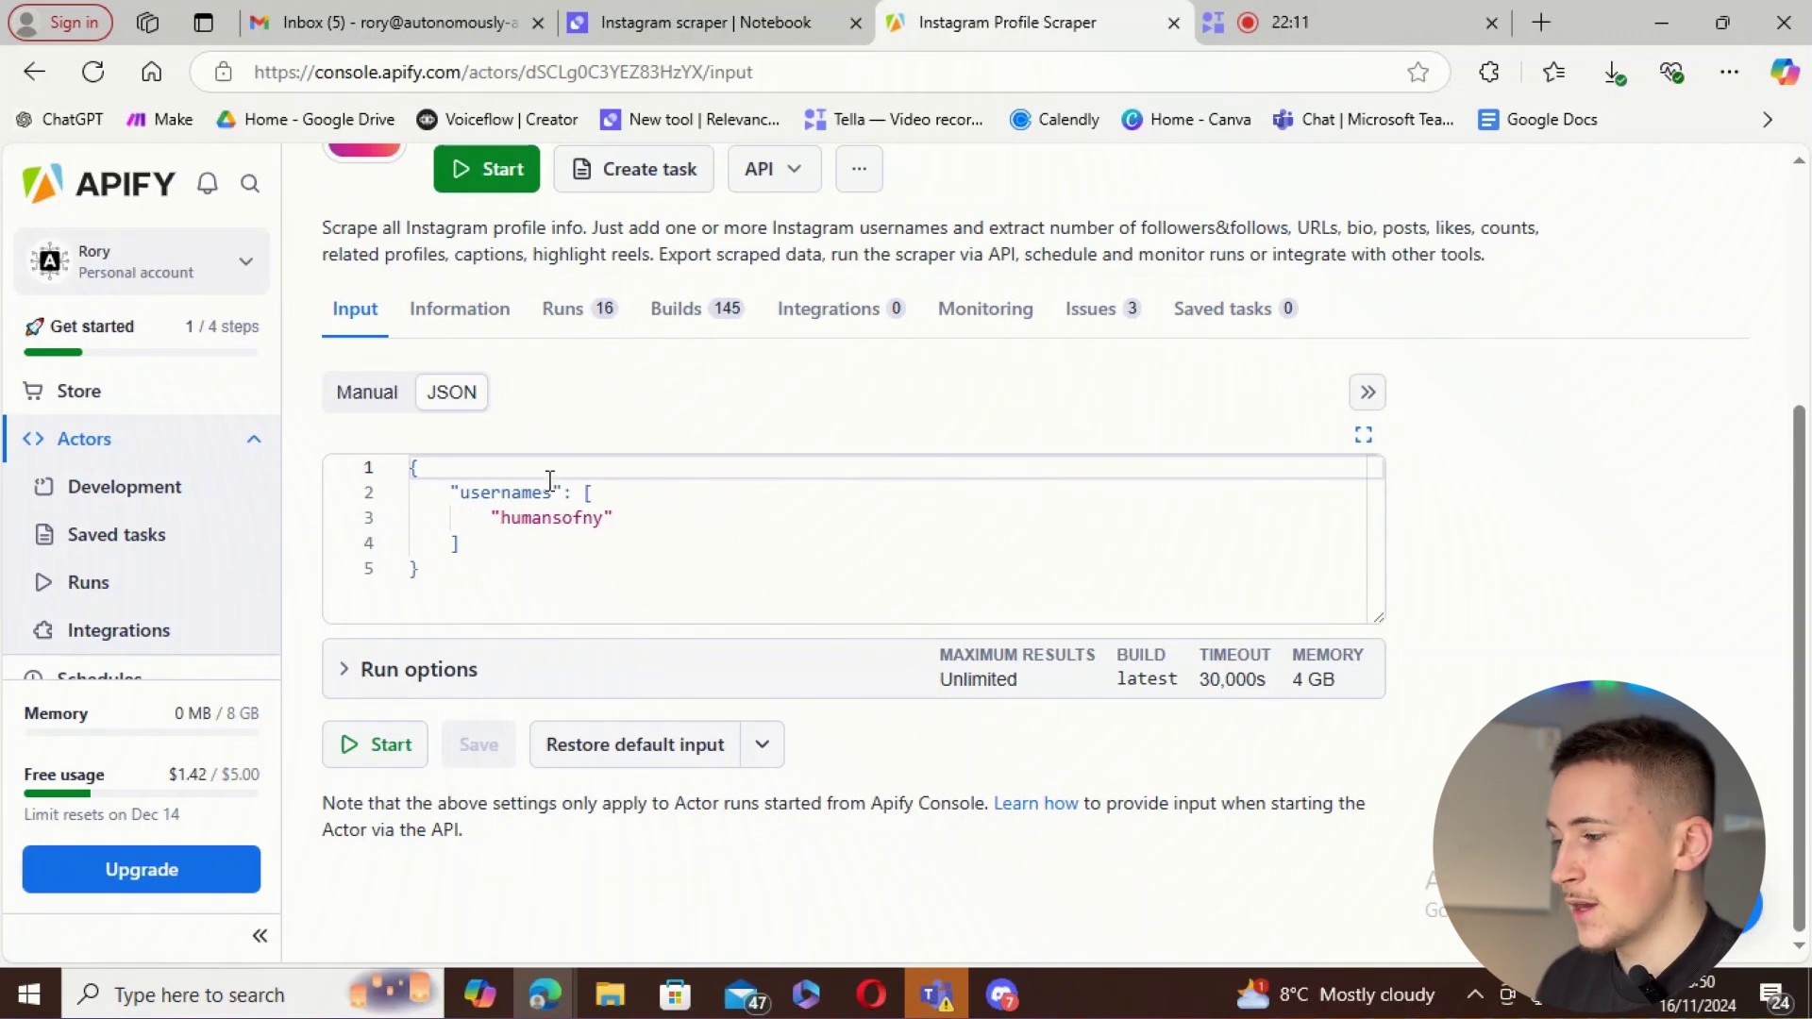
left_click_drag(501, 572, 406, 482)
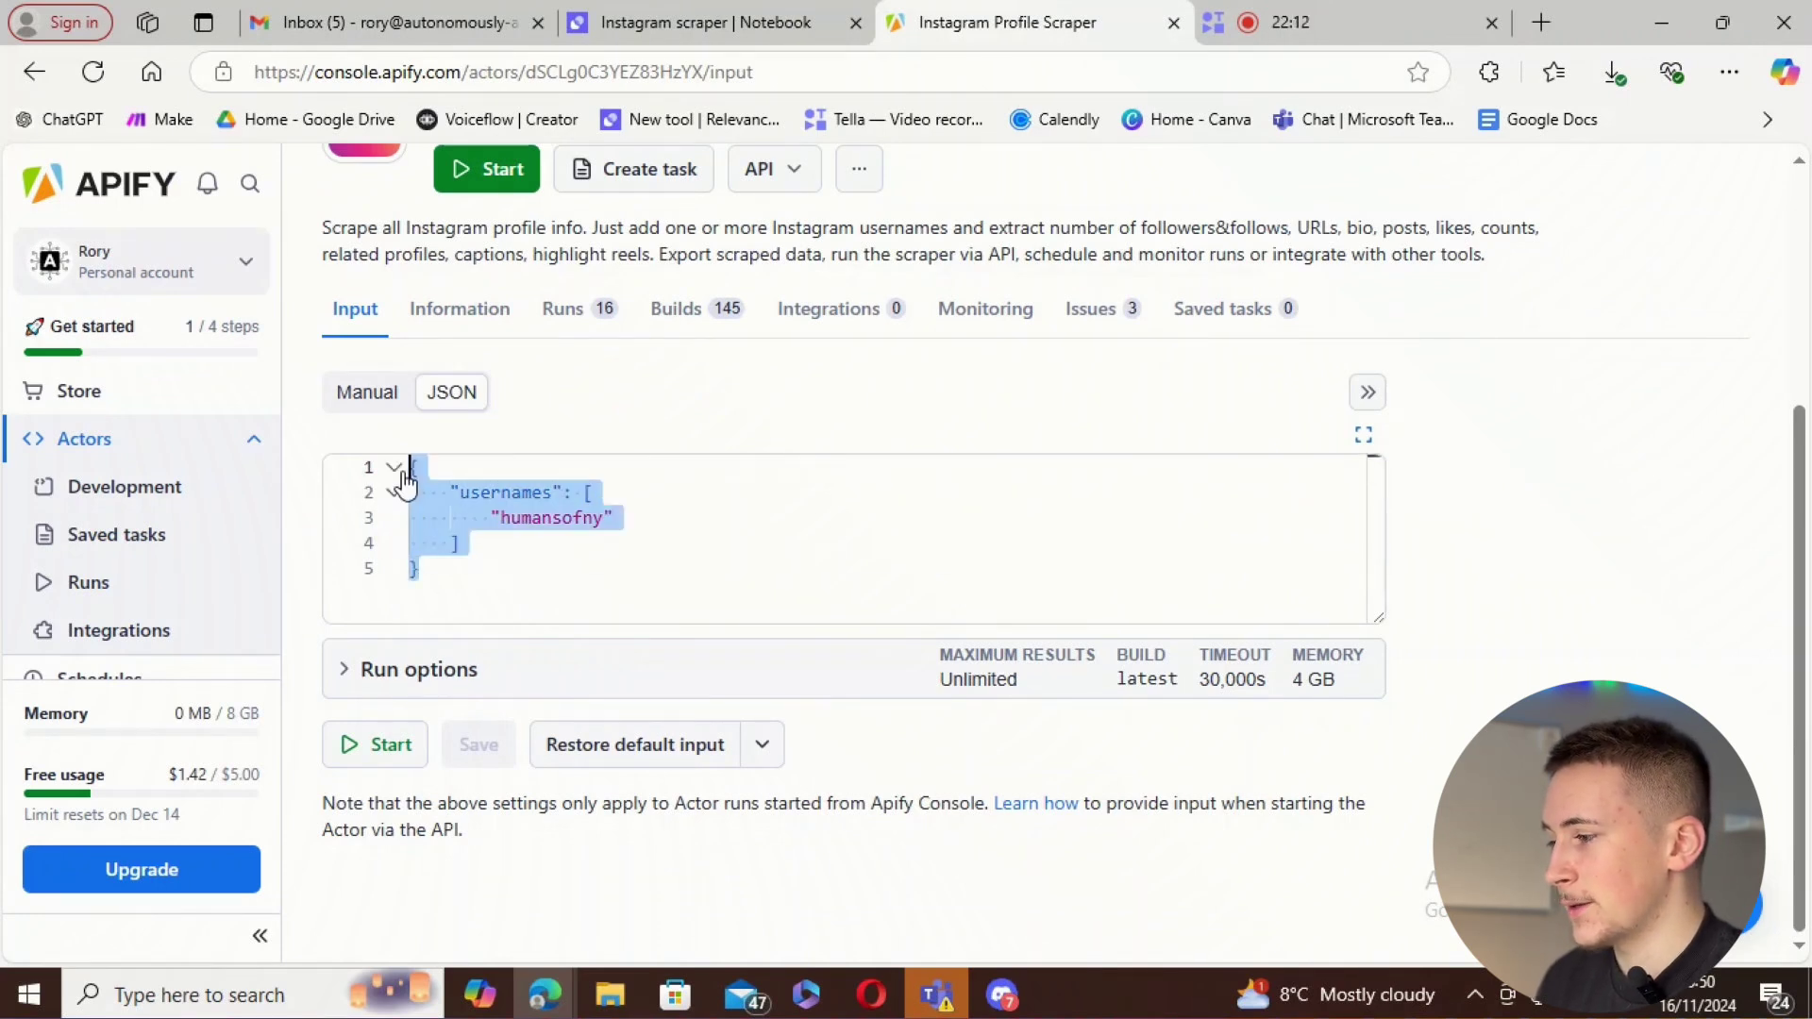
left_click(687, 22)
left_click(589, 546)
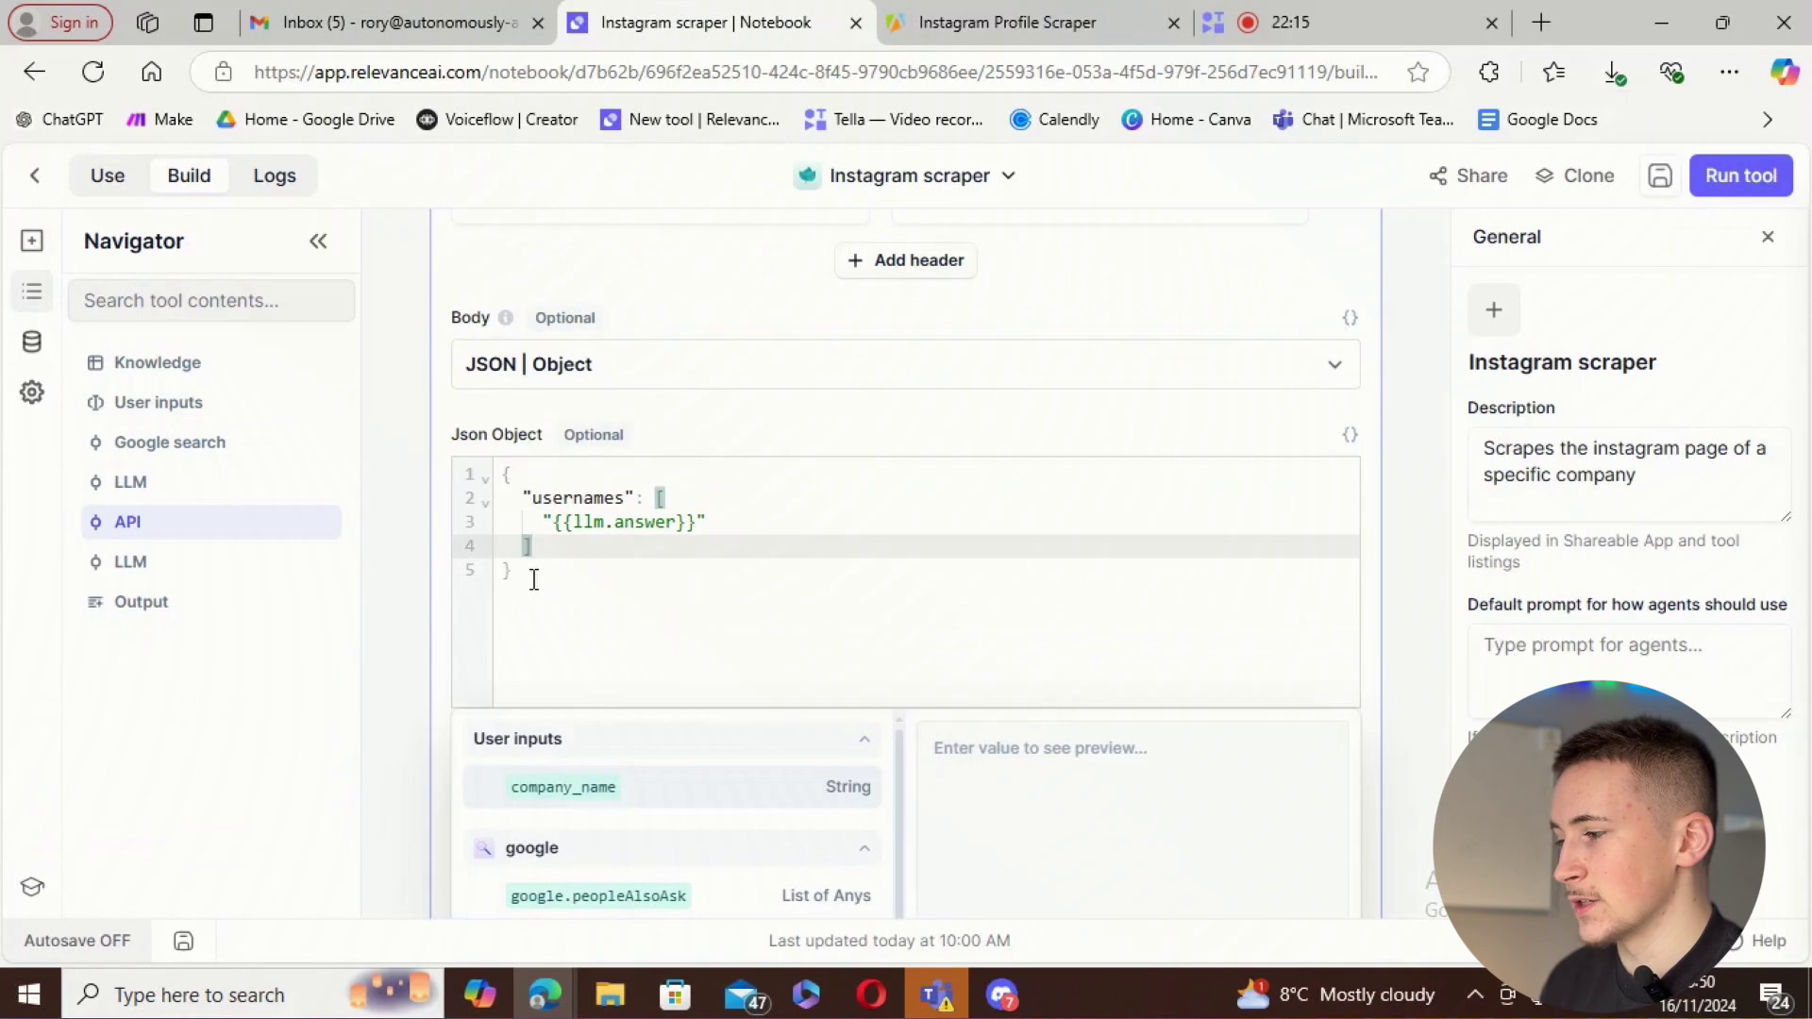
left_click(533, 573)
- Compare the "humansofny" username in Apify's JSON with the {{llm.answer}} variable in the API step, and recheck the API step's URL
left_click(1023, 24)
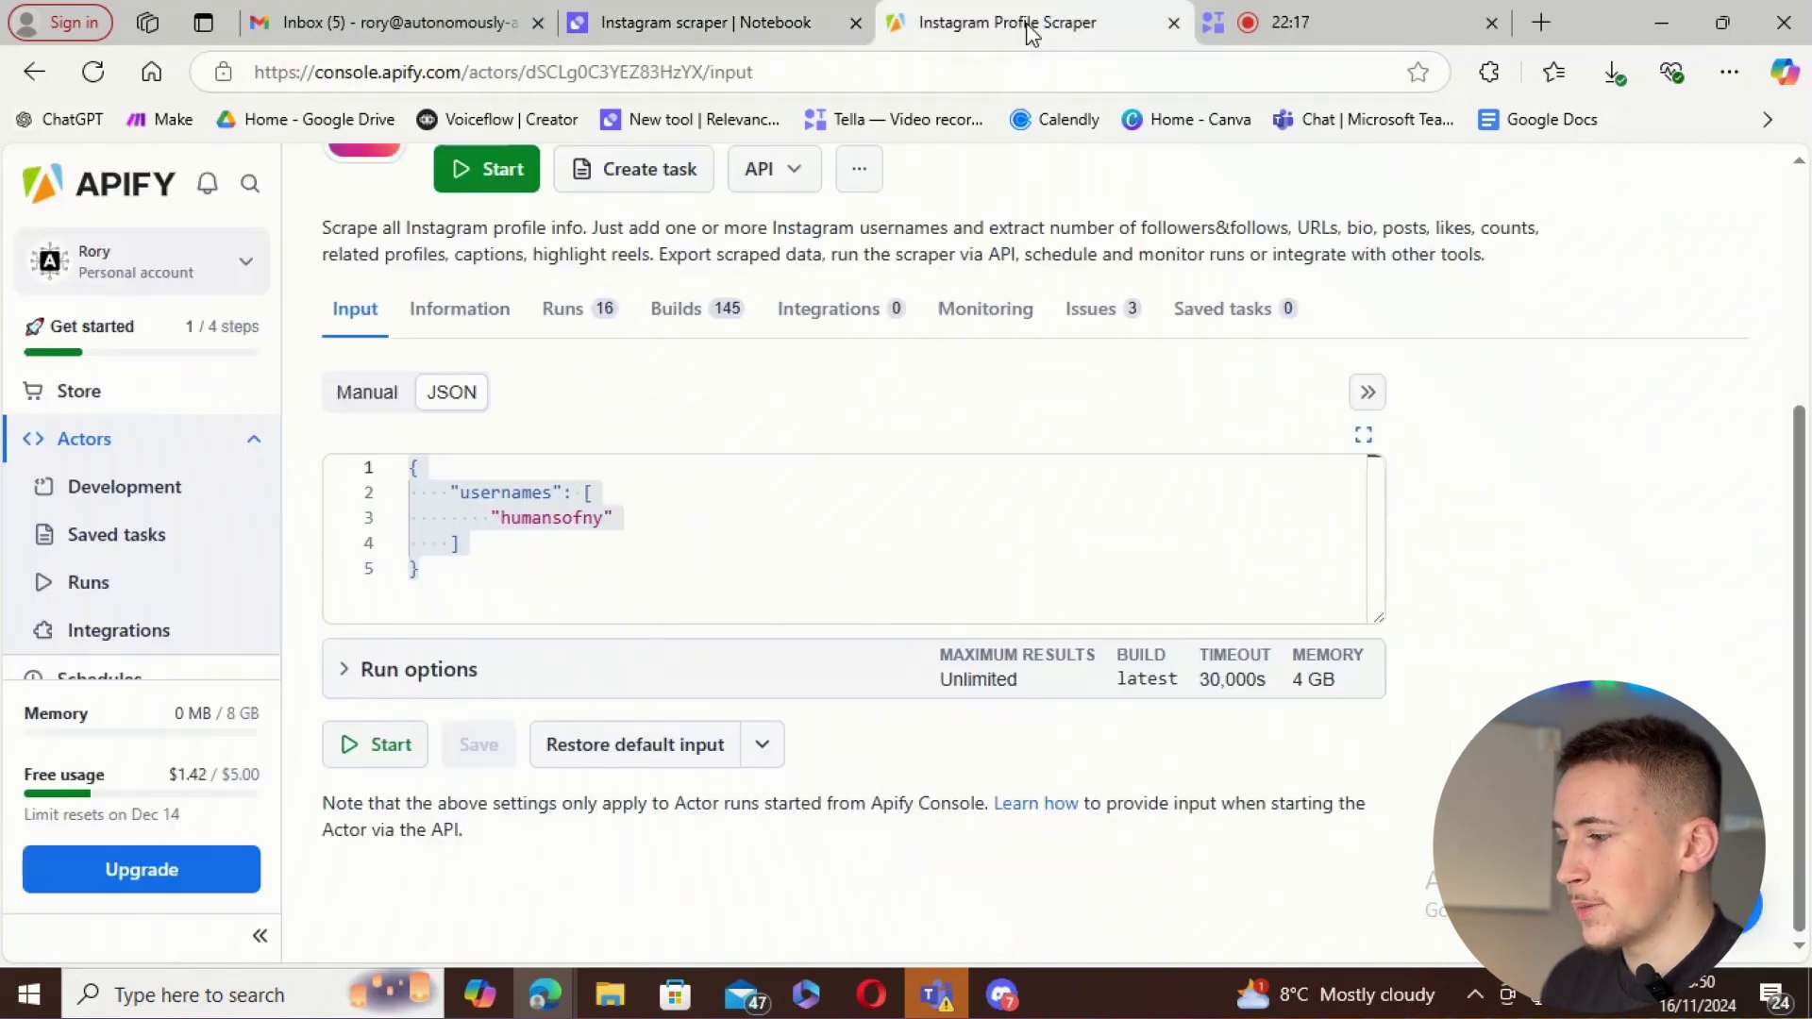
left_click(498, 518)
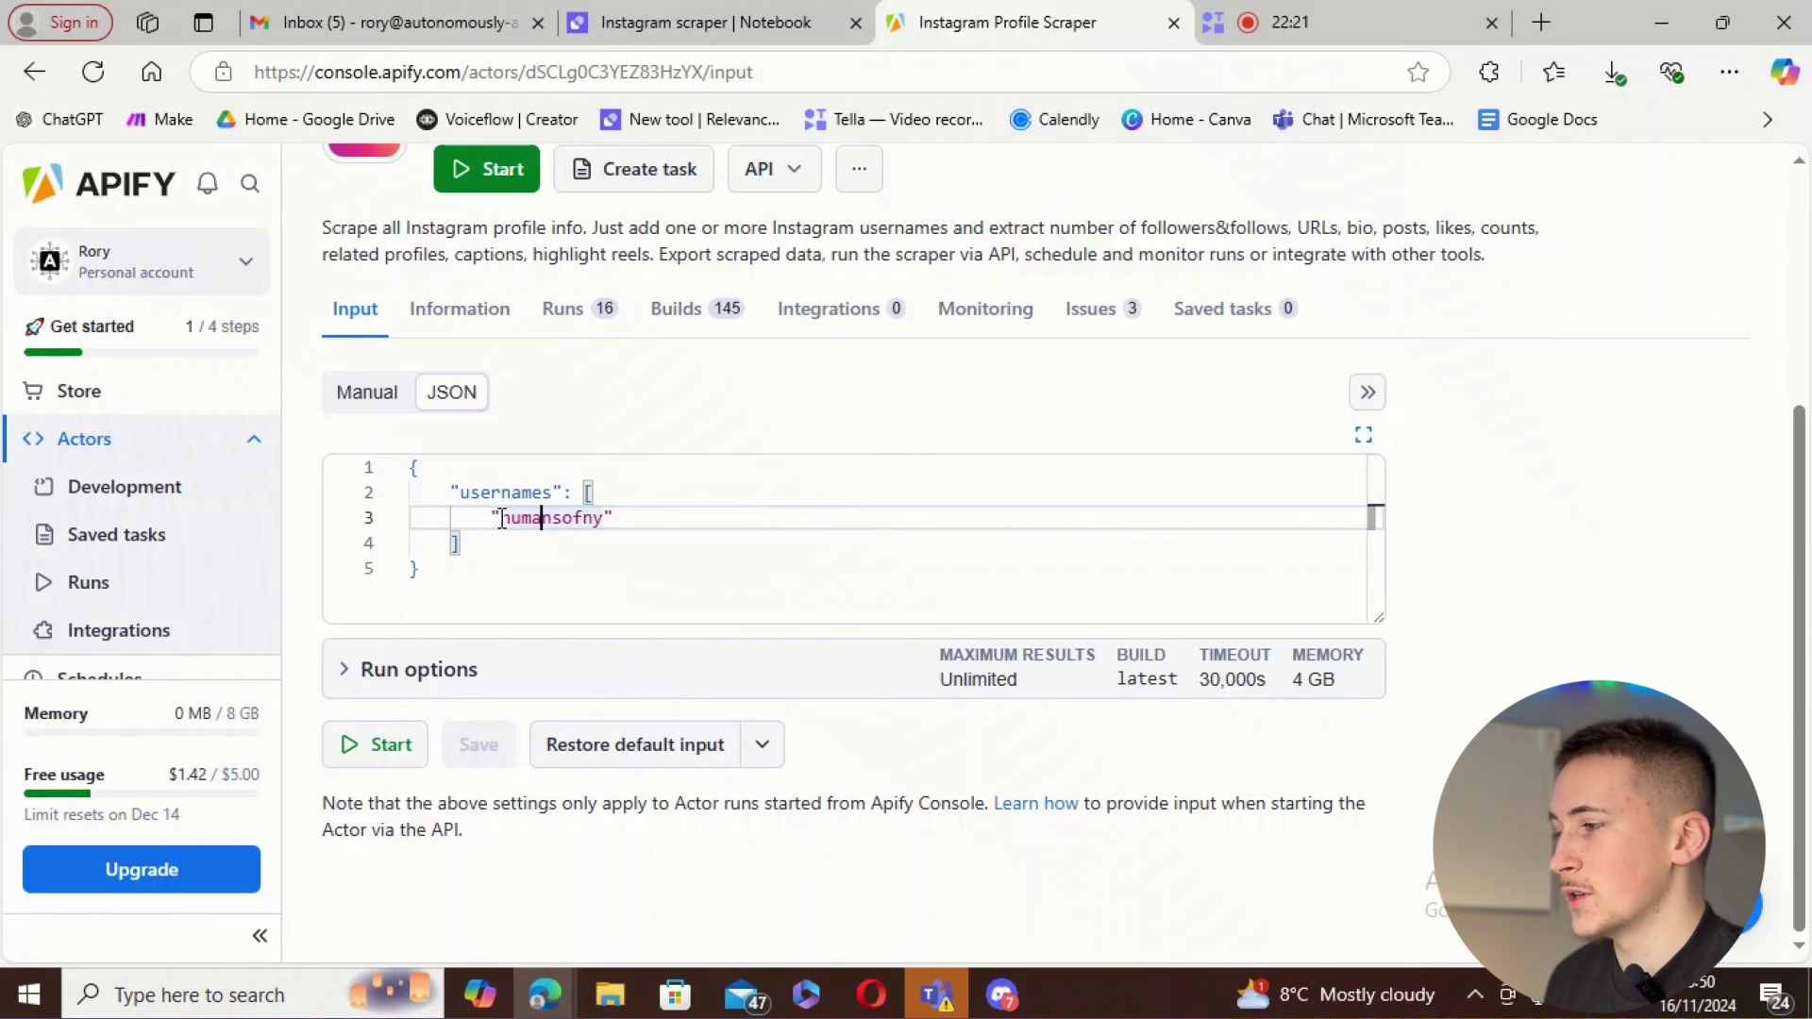
left_click(748, 20)
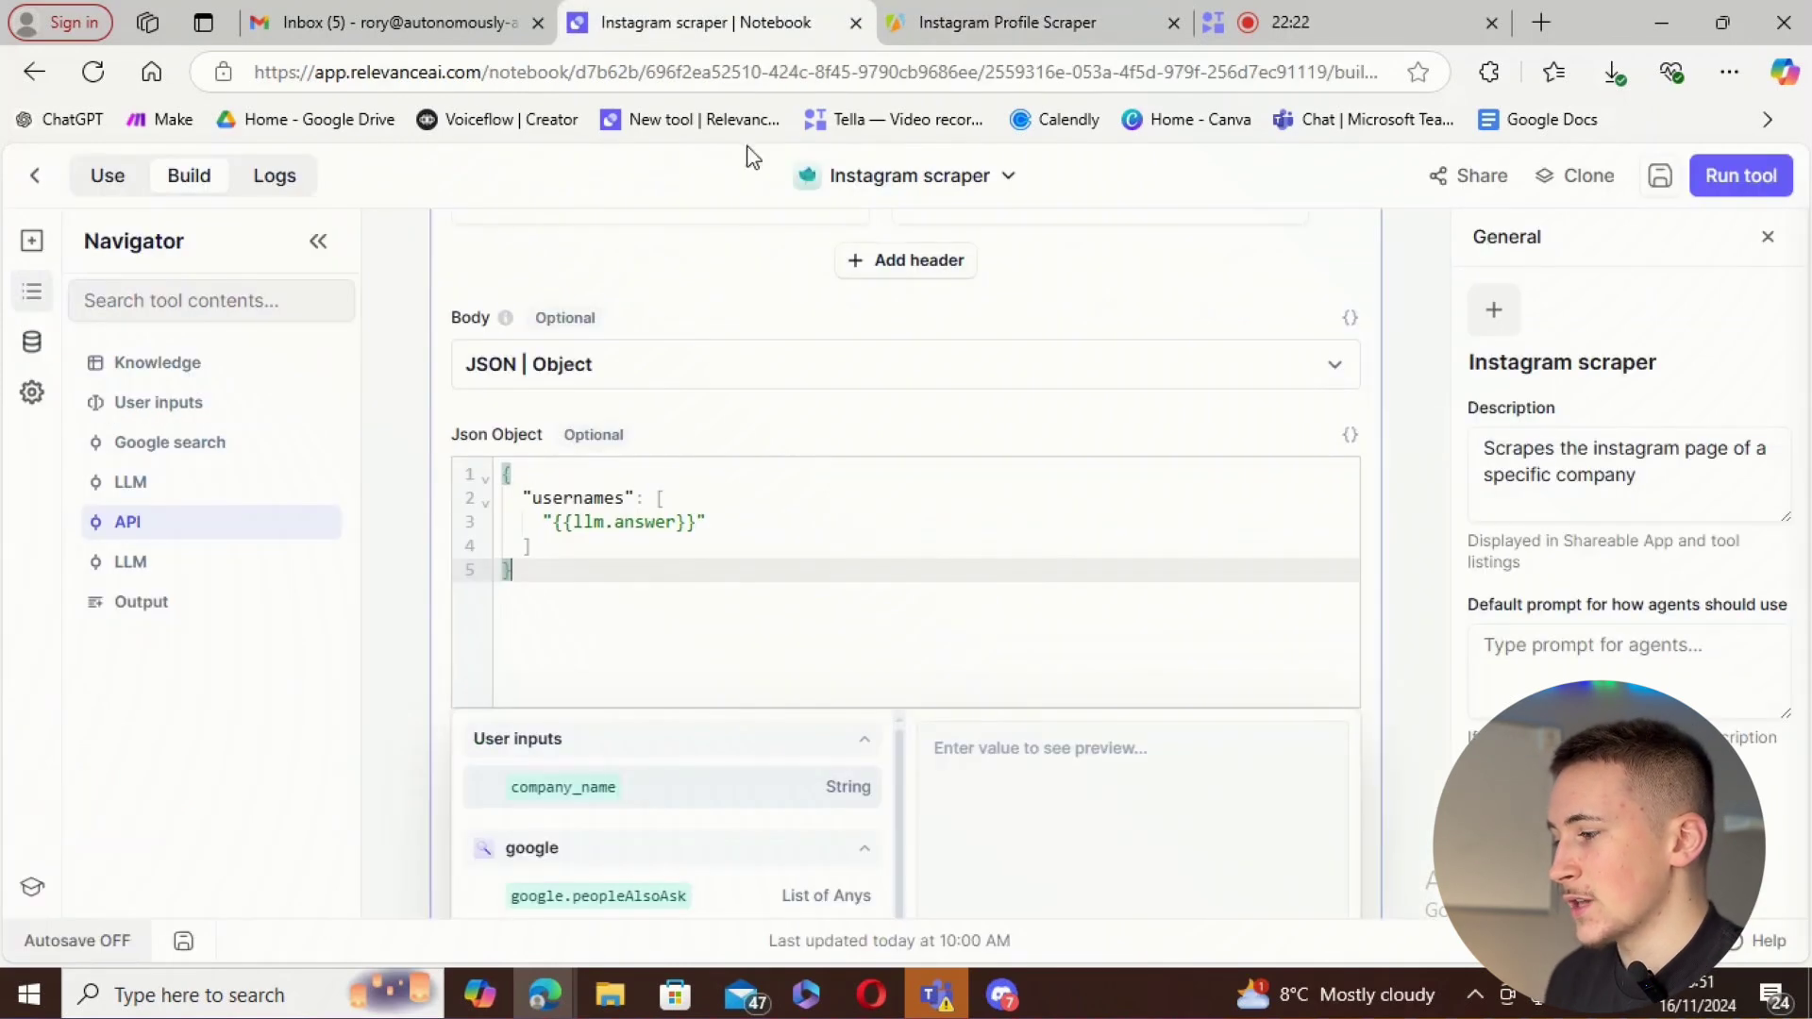
left_click(593, 525)
scroll(637, 529, "up", 7)
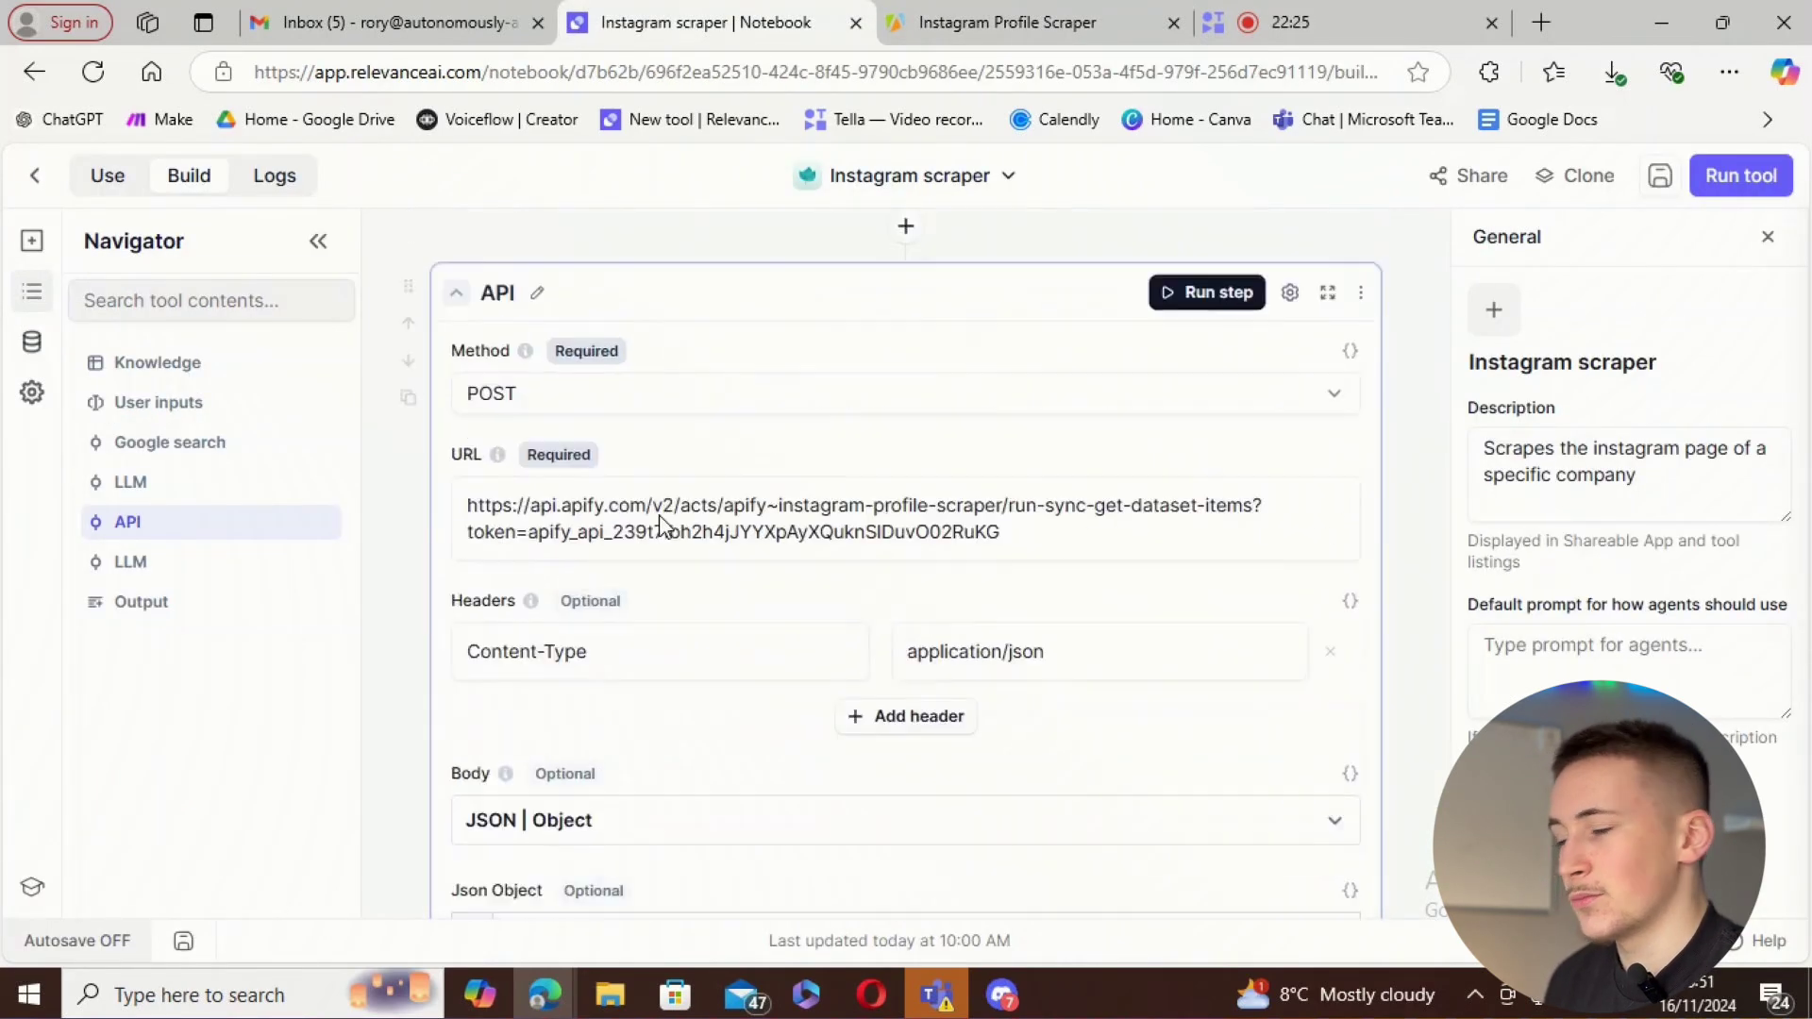
- Compare the first LLM step's Instagram-name prompt with the {{llm.answer}} username in the API step's Json Object
scroll(645, 543, "up", 5)
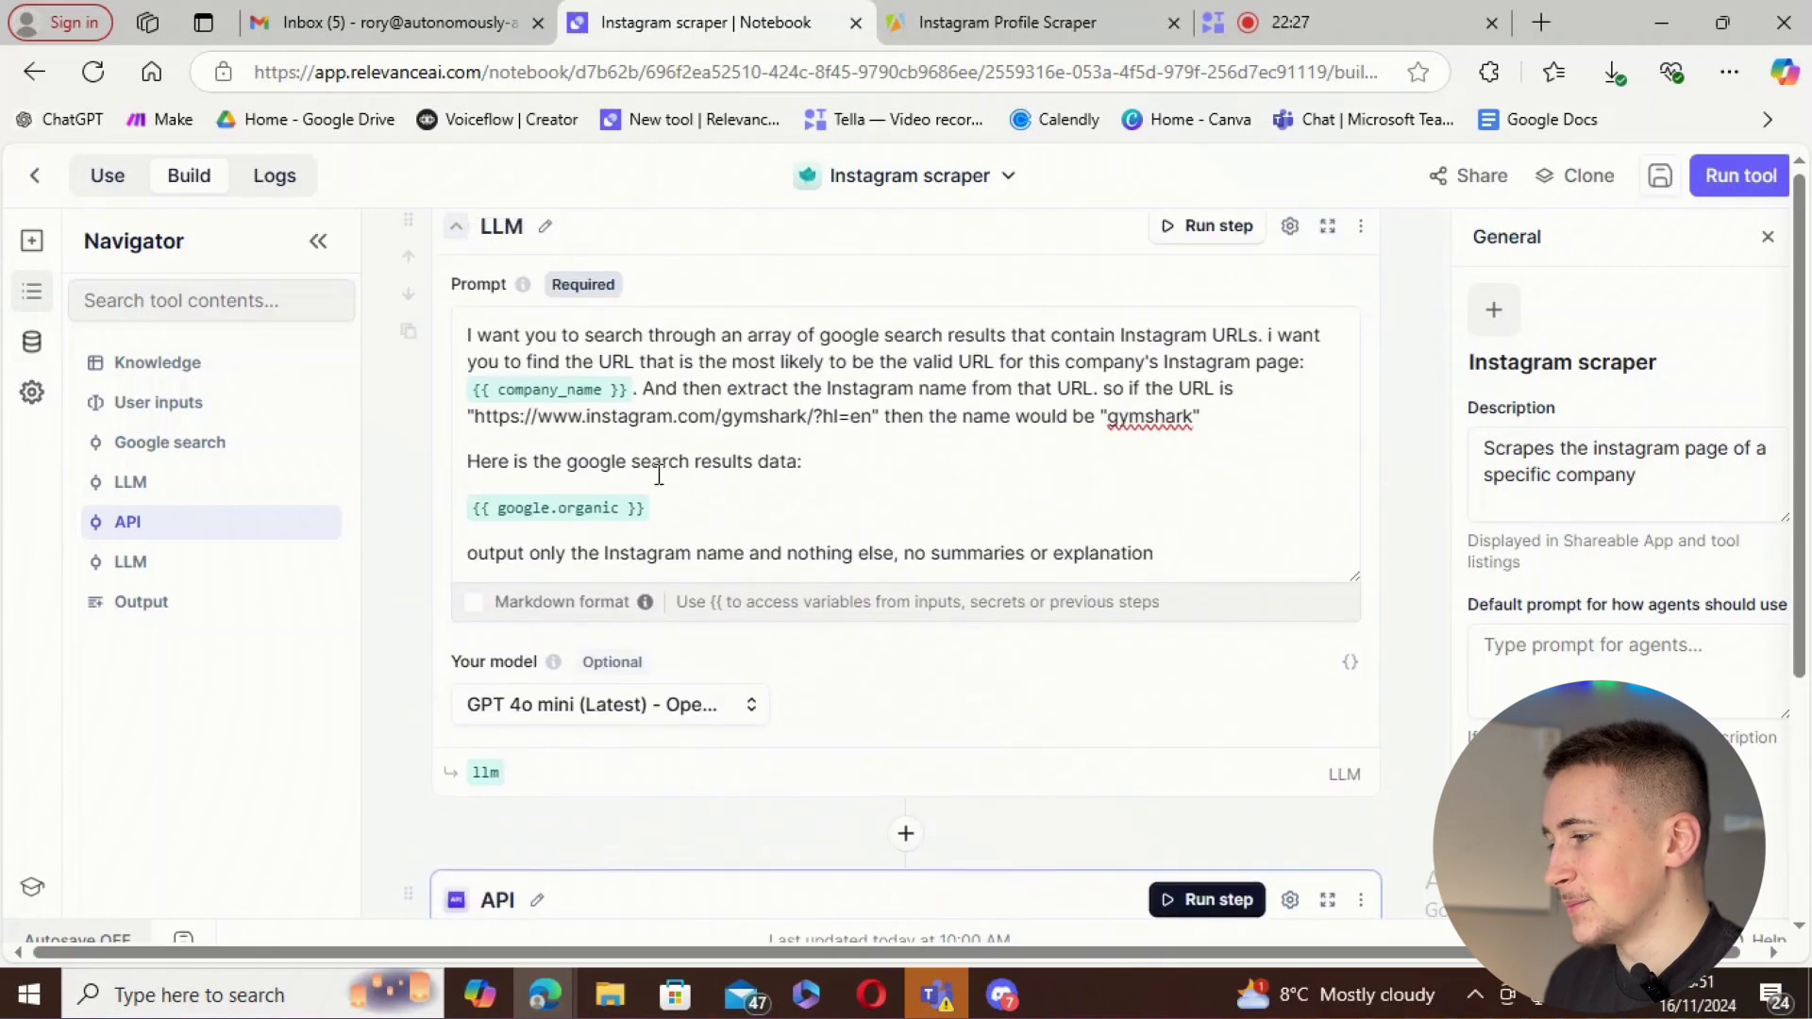
scroll(654, 471, "up", 1)
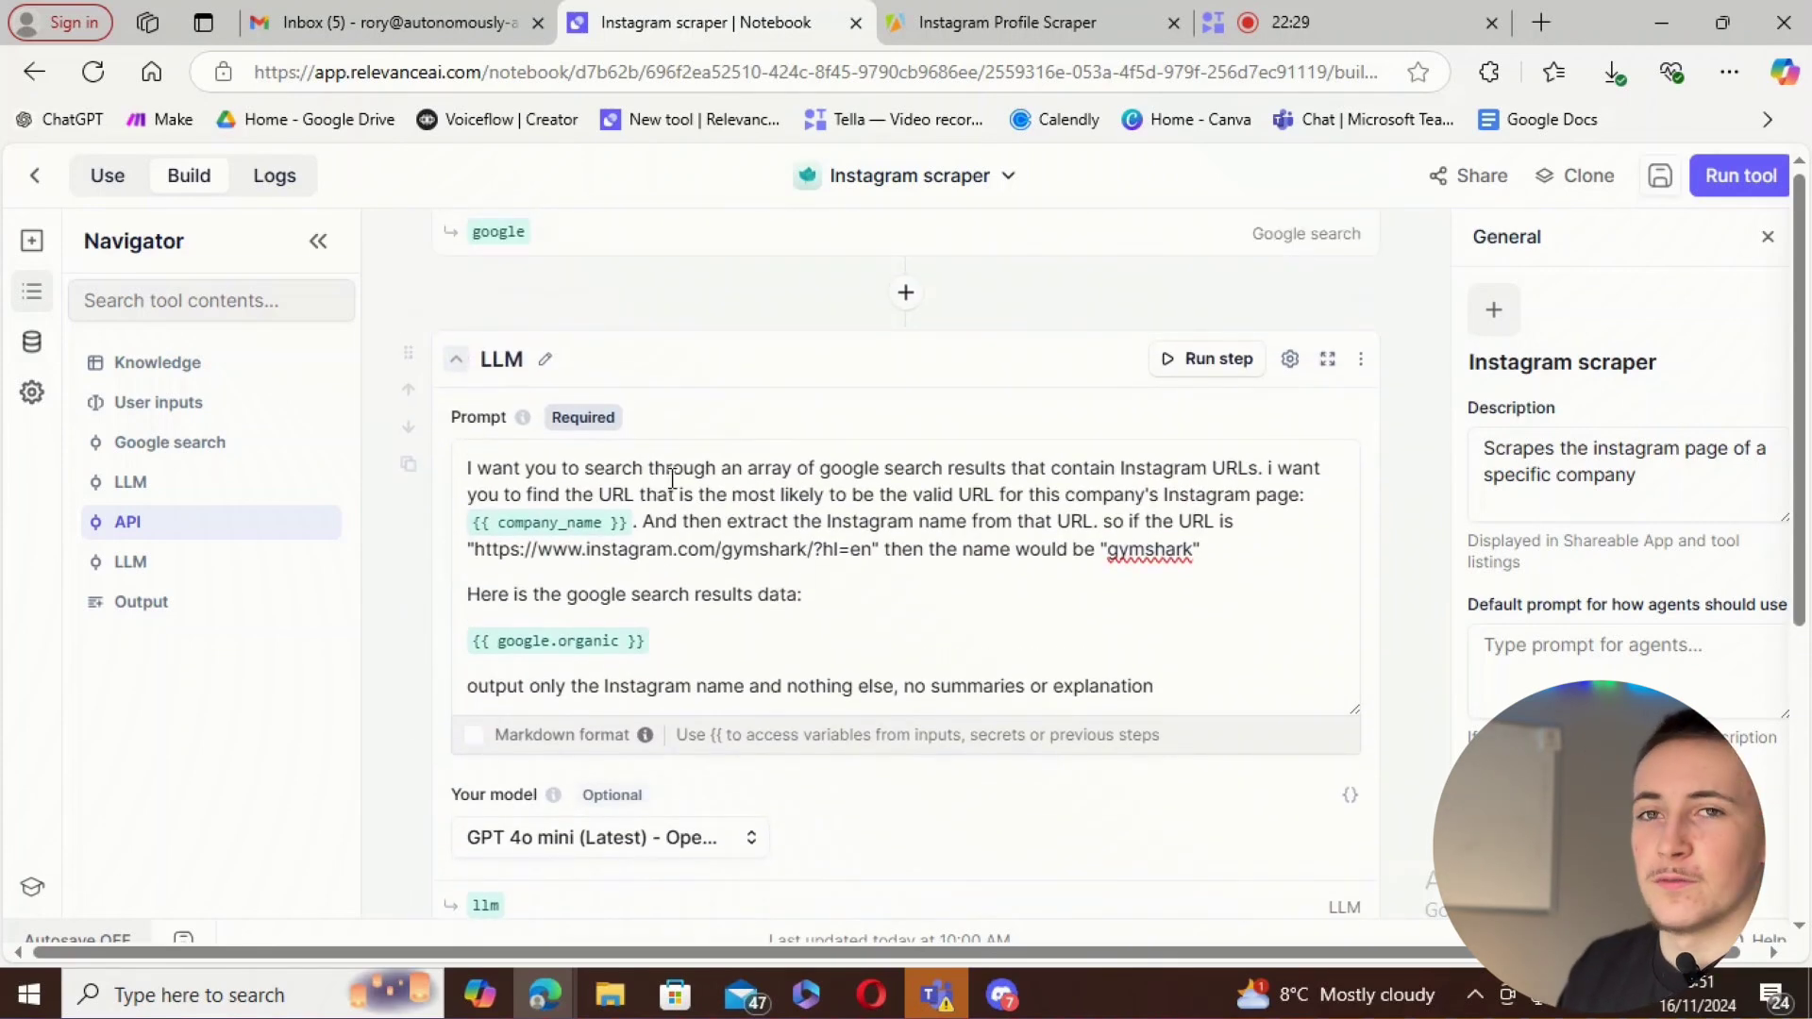
scroll(679, 489, "down", 5)
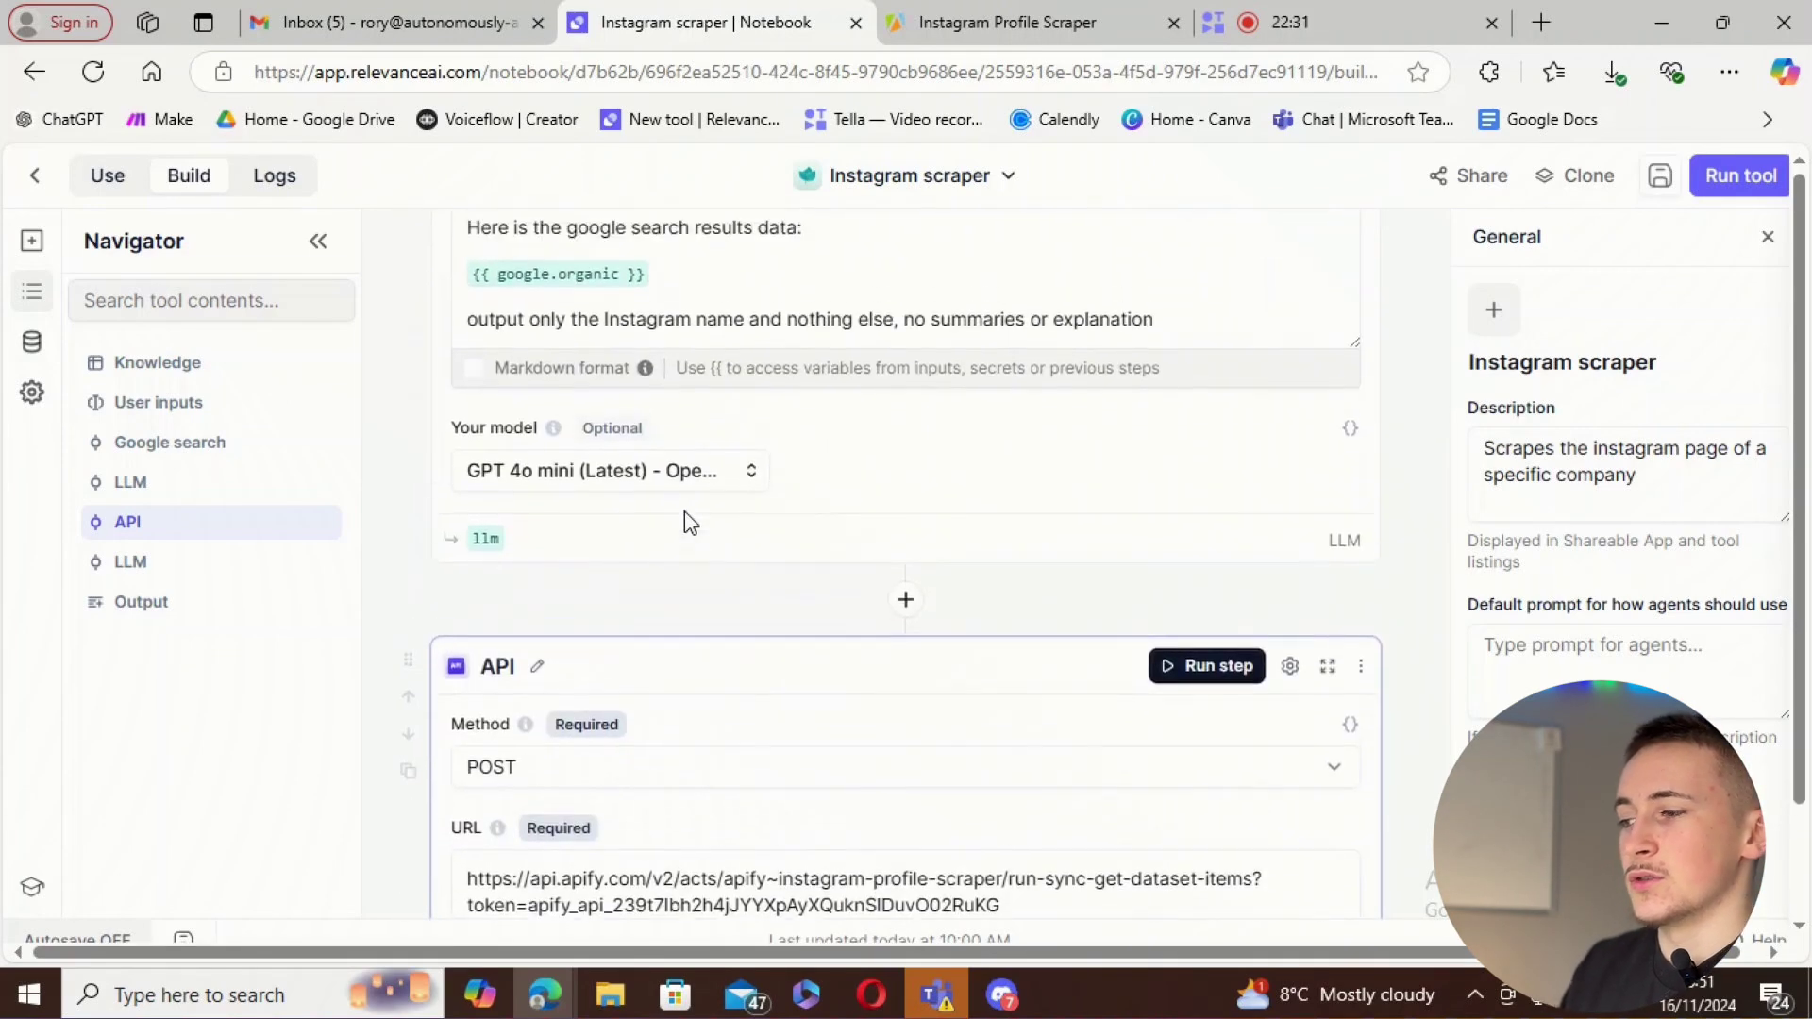
scroll(684, 512, "up", 3)
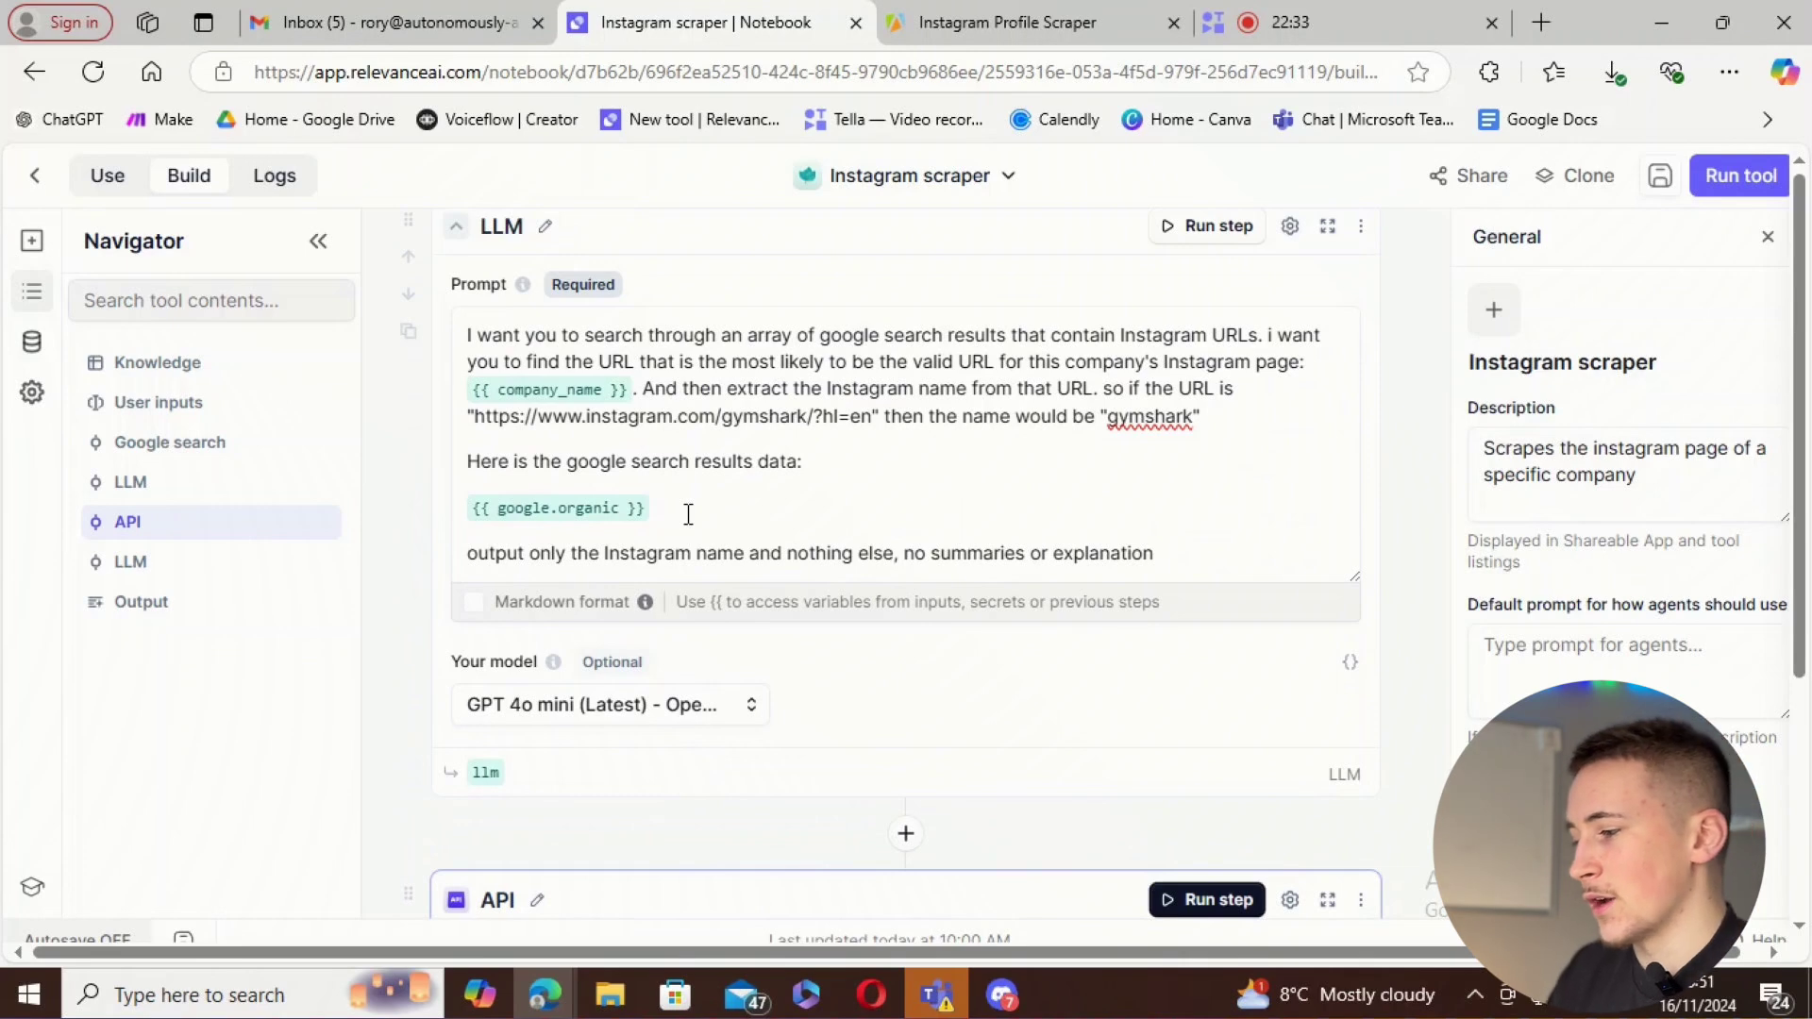
scroll(688, 513, "down", 10)
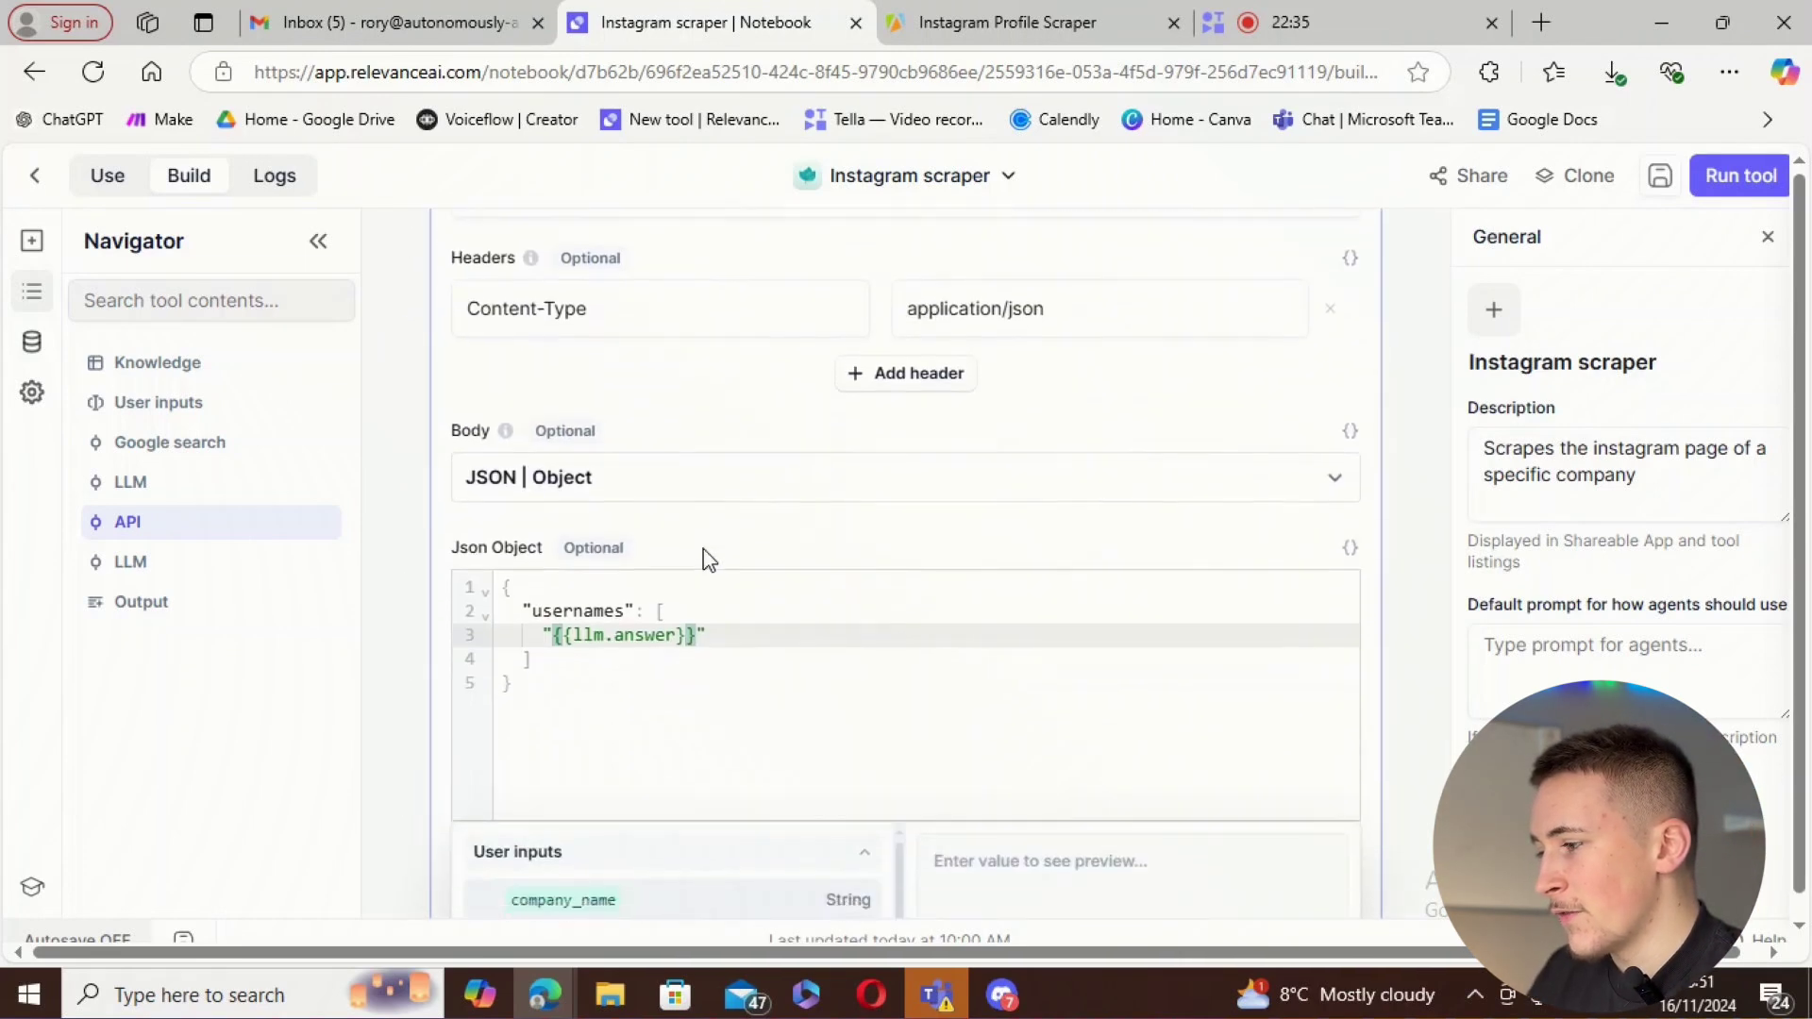
scroll(710, 561, "down", 1)
left_click(671, 609)
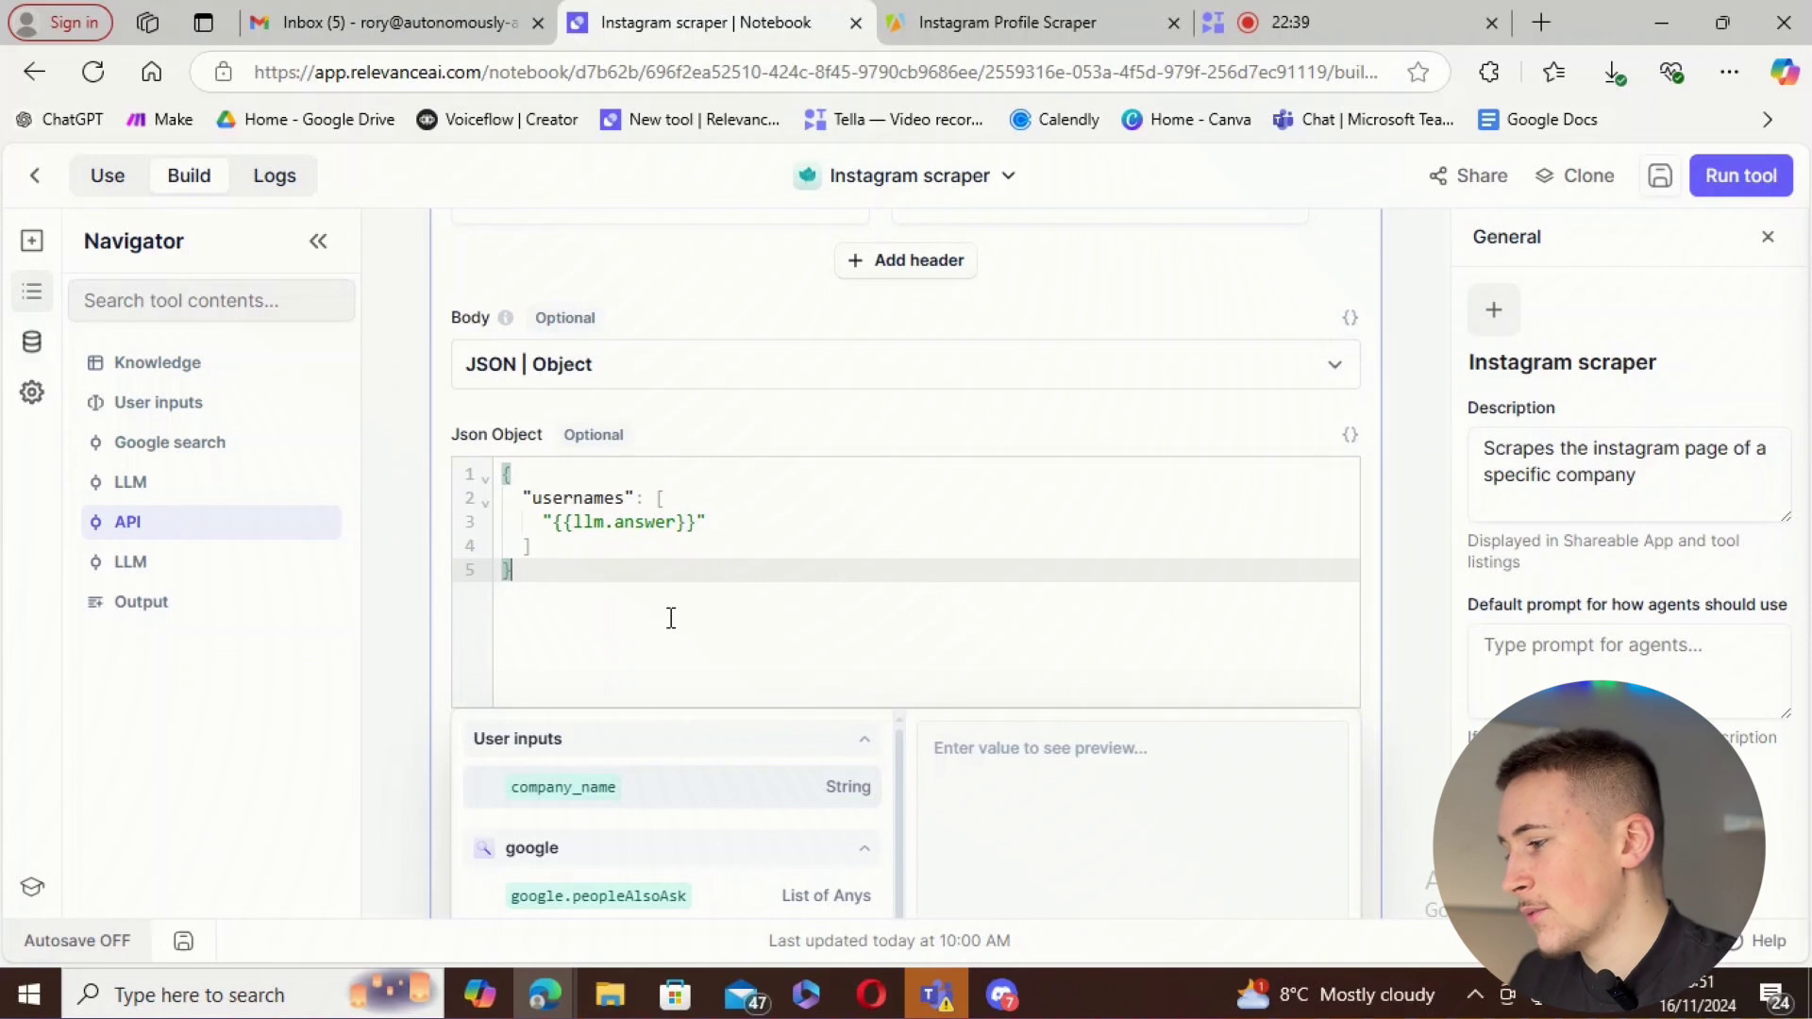
- Dismiss the Json Object variable suggestions and expand the final LLM step to show its formatting prompt
left_click(400, 655)
scroll(604, 604, "down", 3)
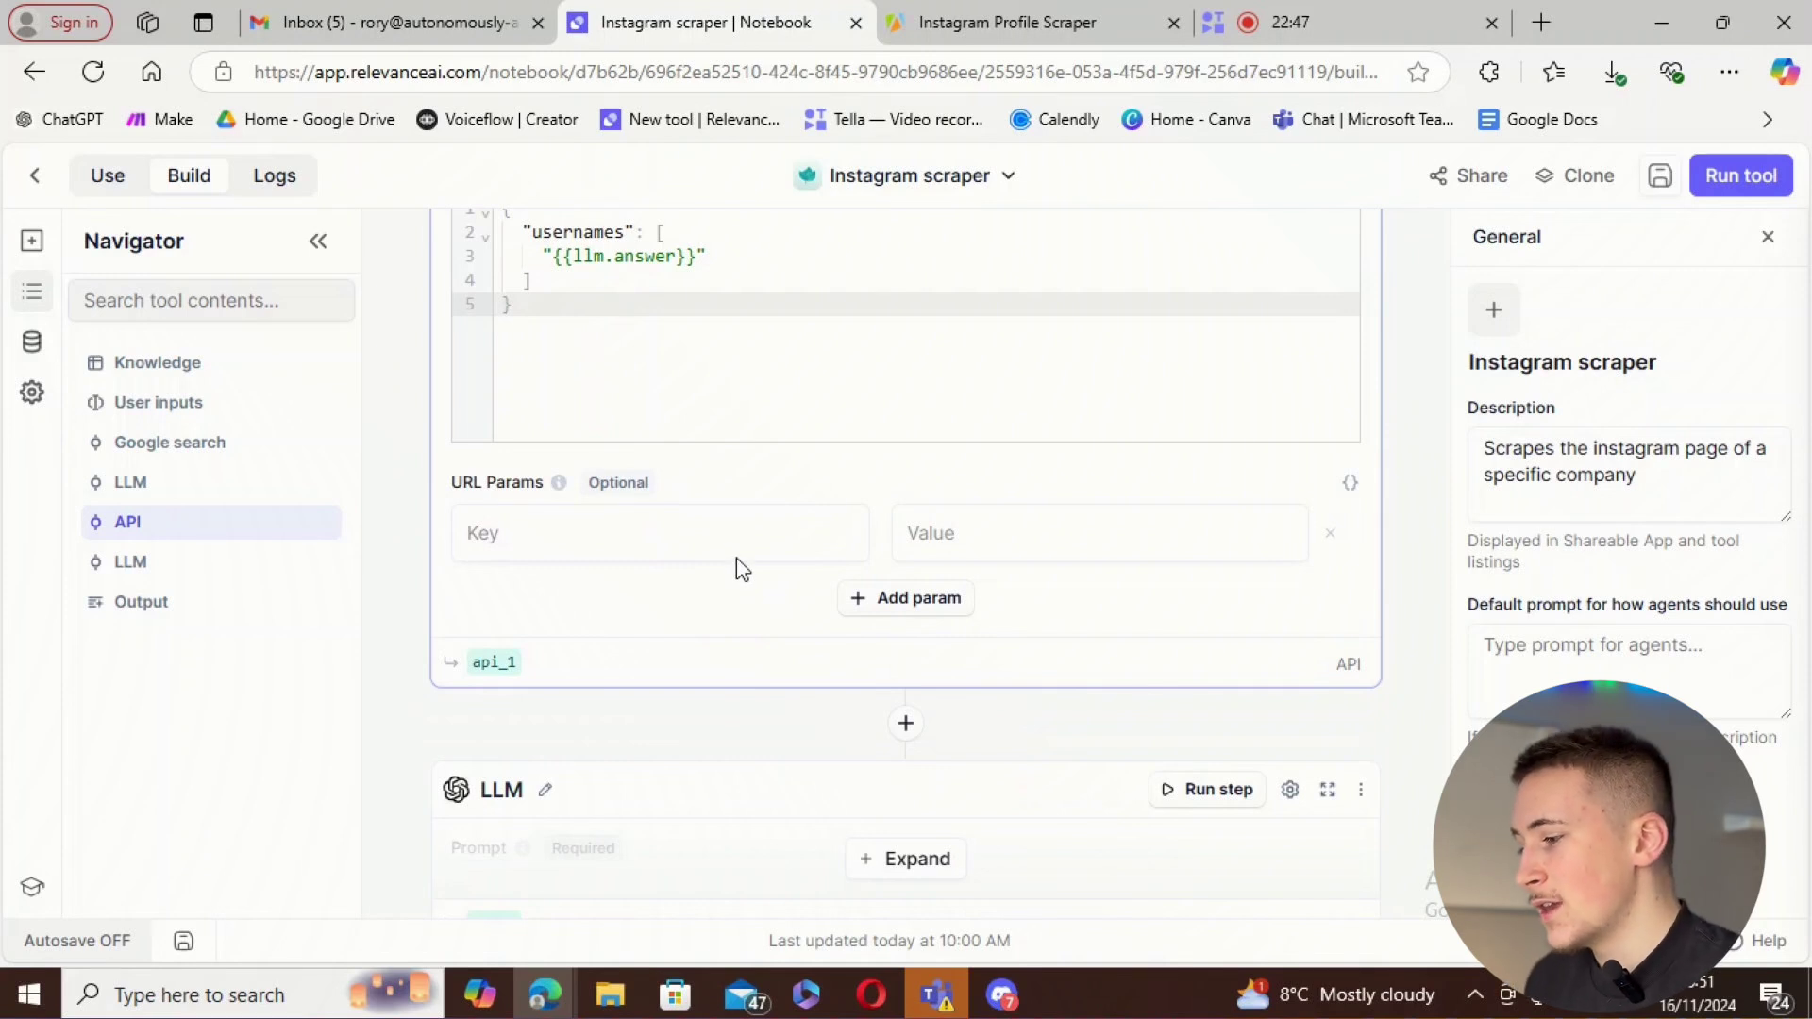
scroll(655, 501, "down", 4)
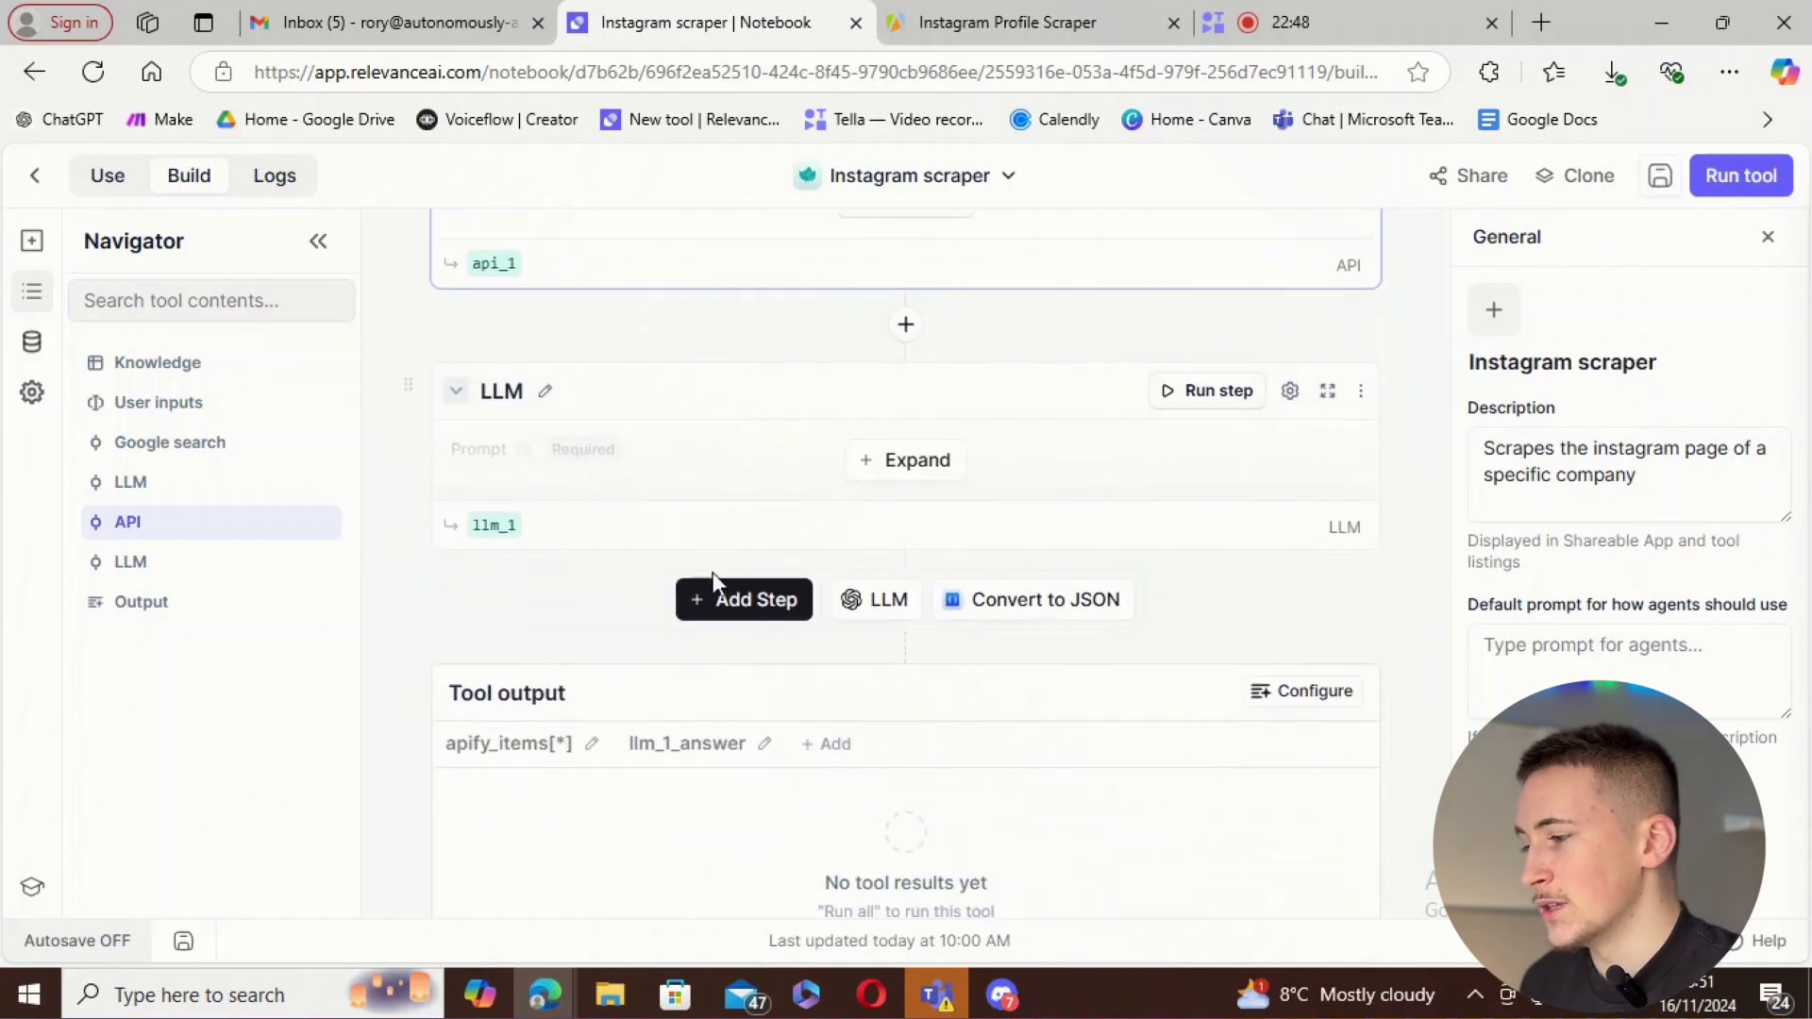
left_click(934, 469)
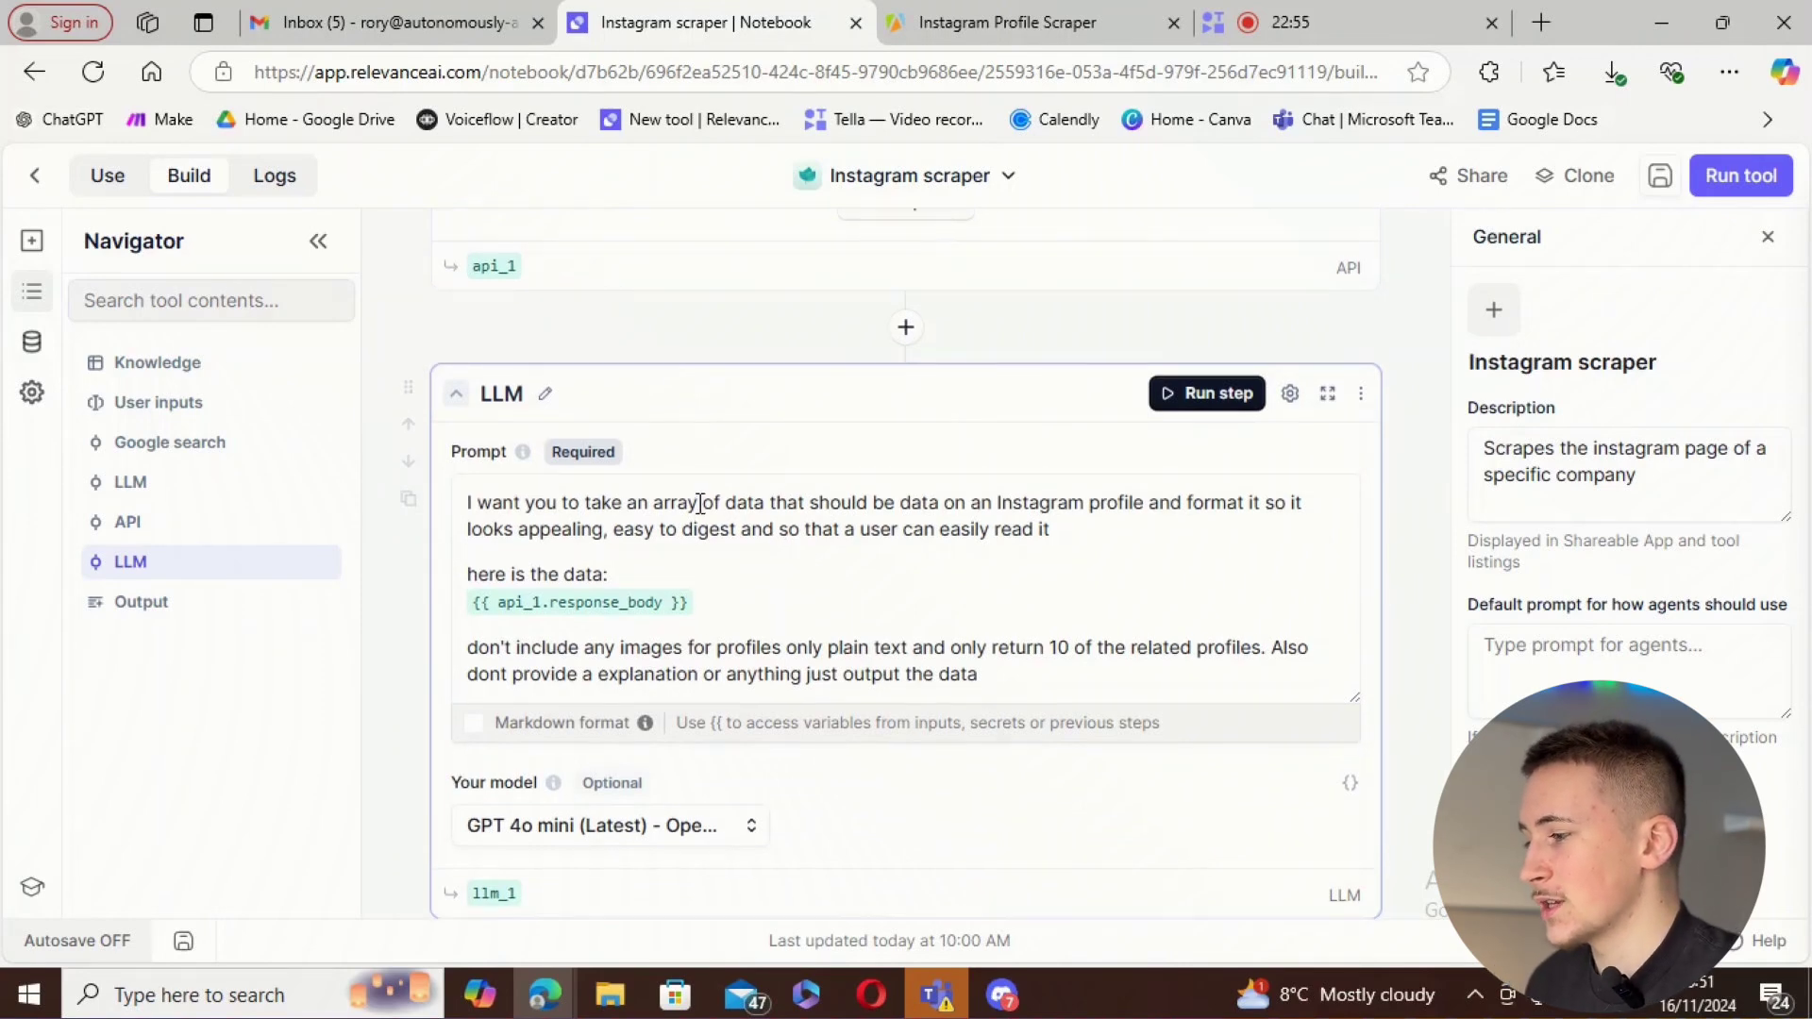
- Enter "gymshark" as the Company name input and run the whole tool
scroll(699, 502, "up", 12)
scroll(700, 503, "up", 10)
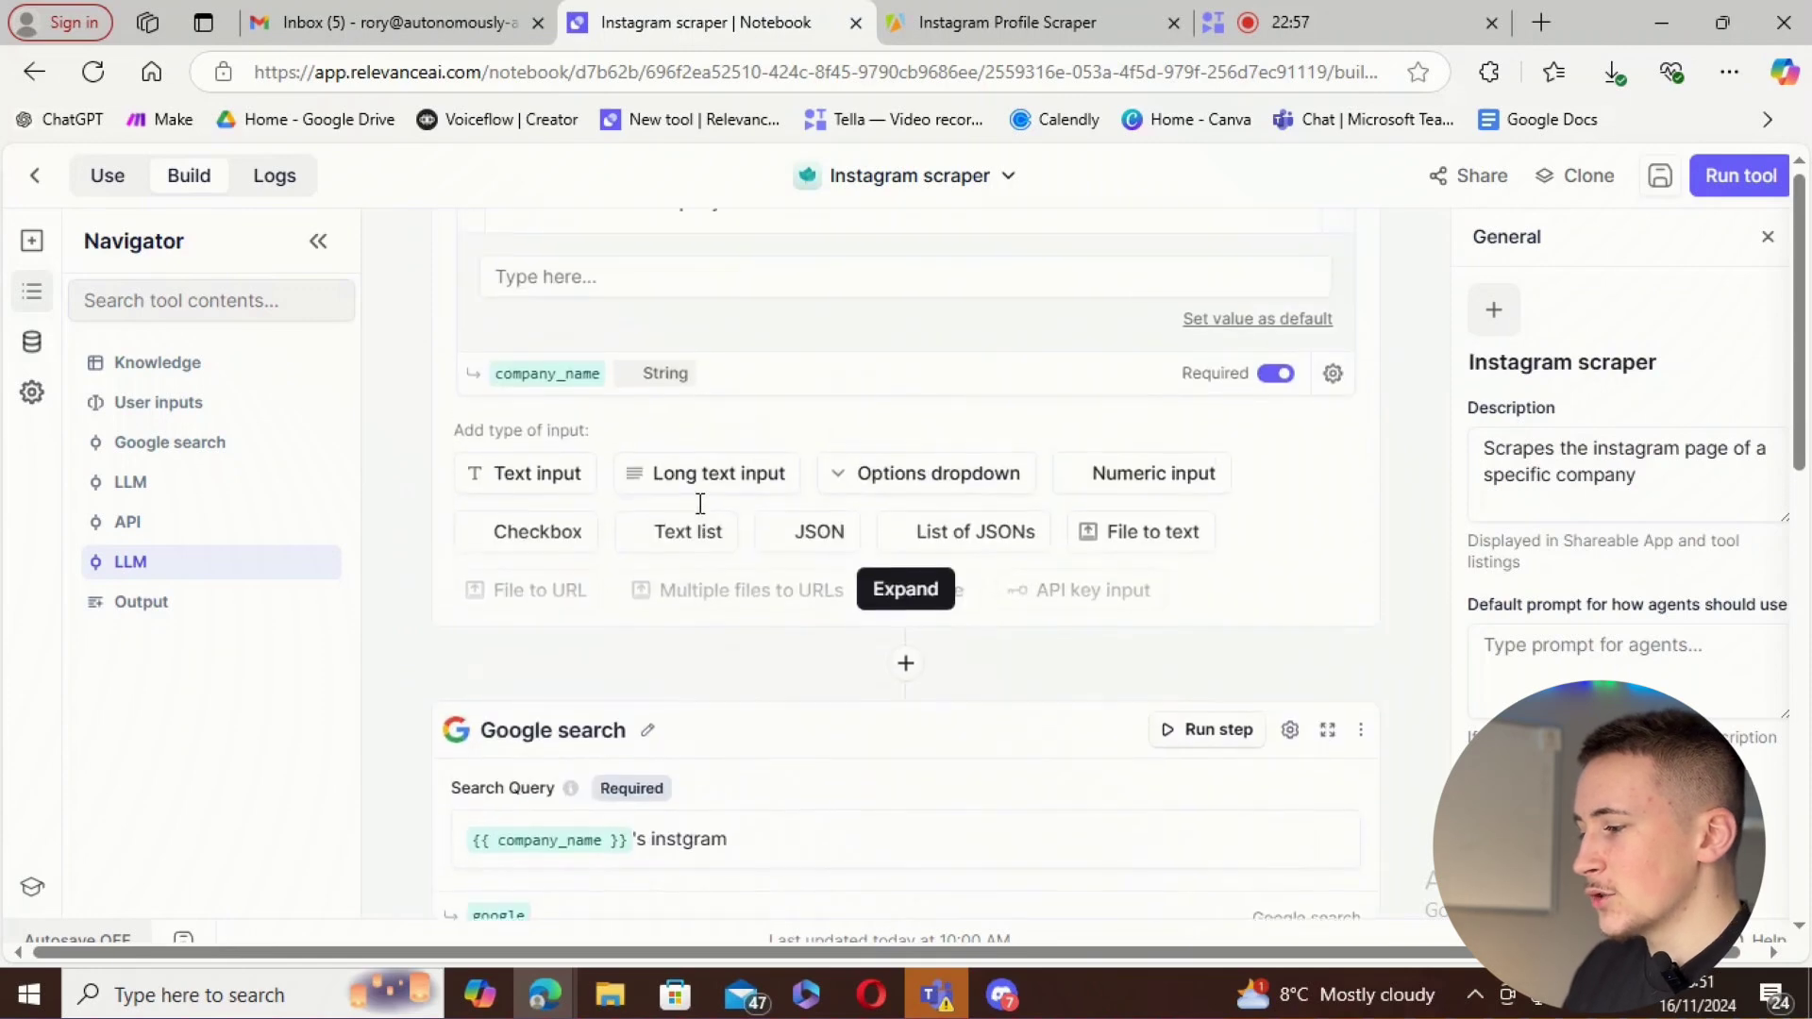
left_click(619, 652)
type("gymsar")
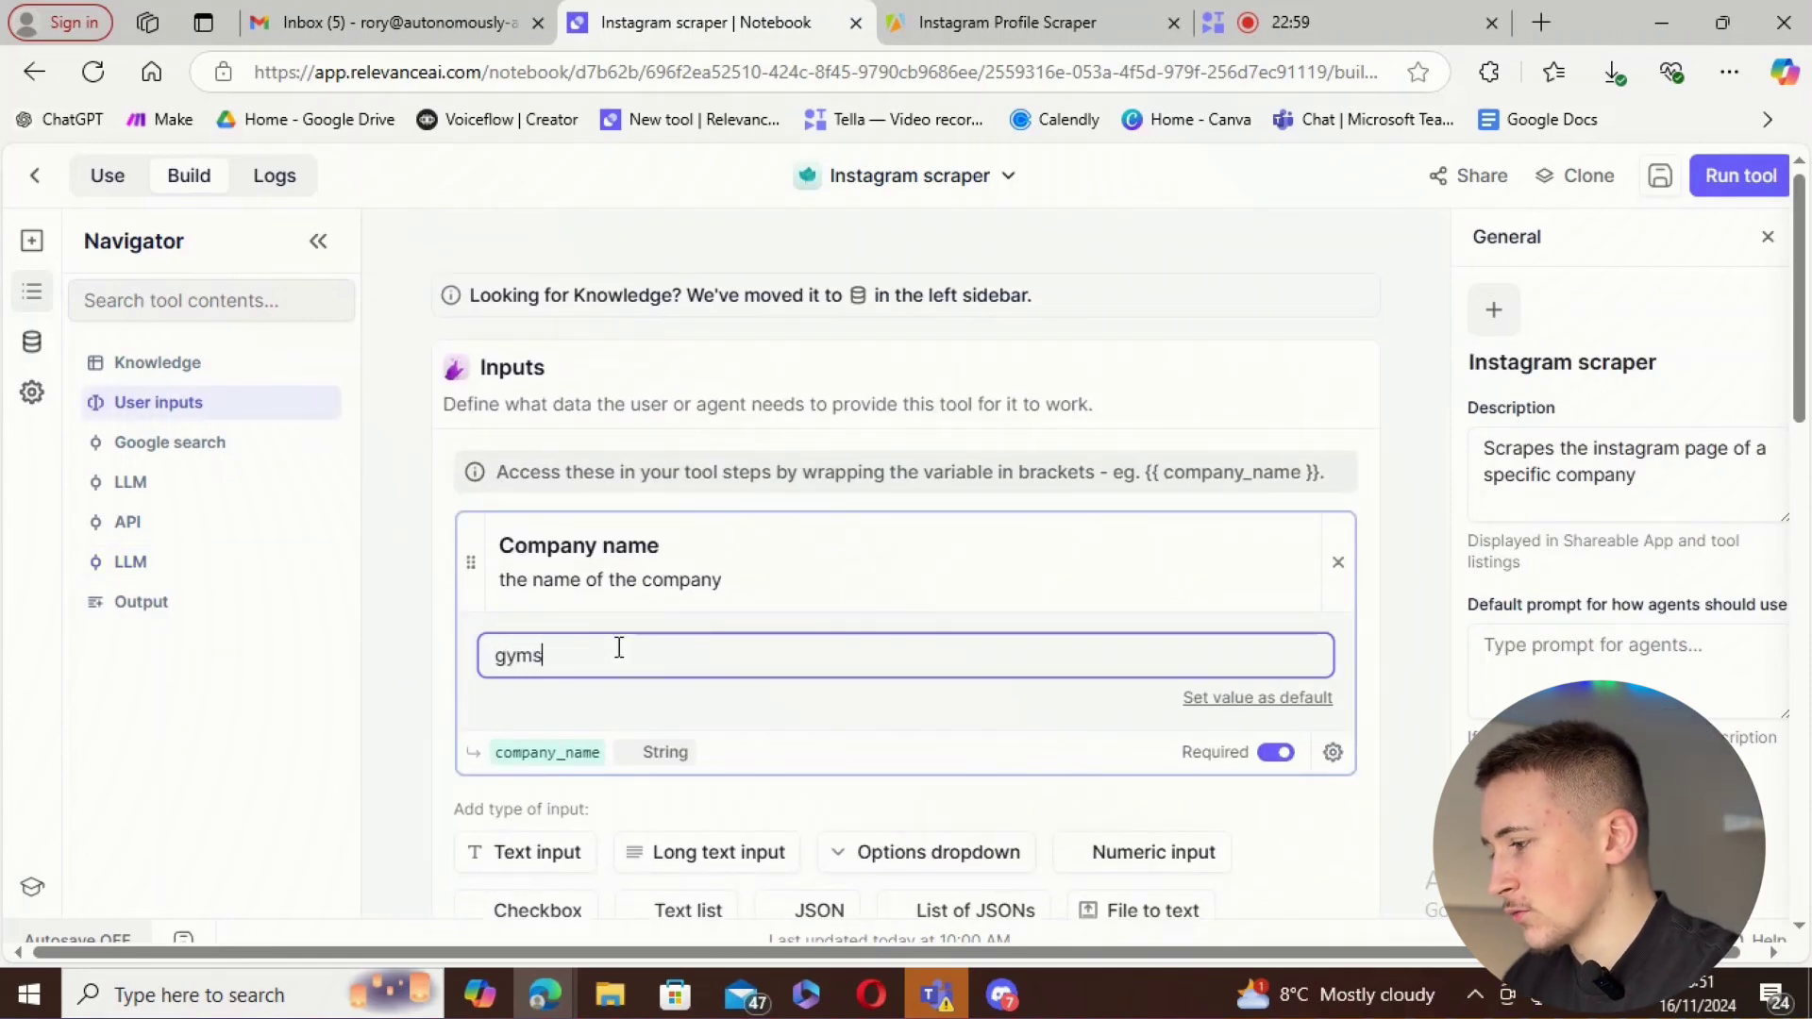
key("BackSpace")
key("BackSpace")
type("hark")
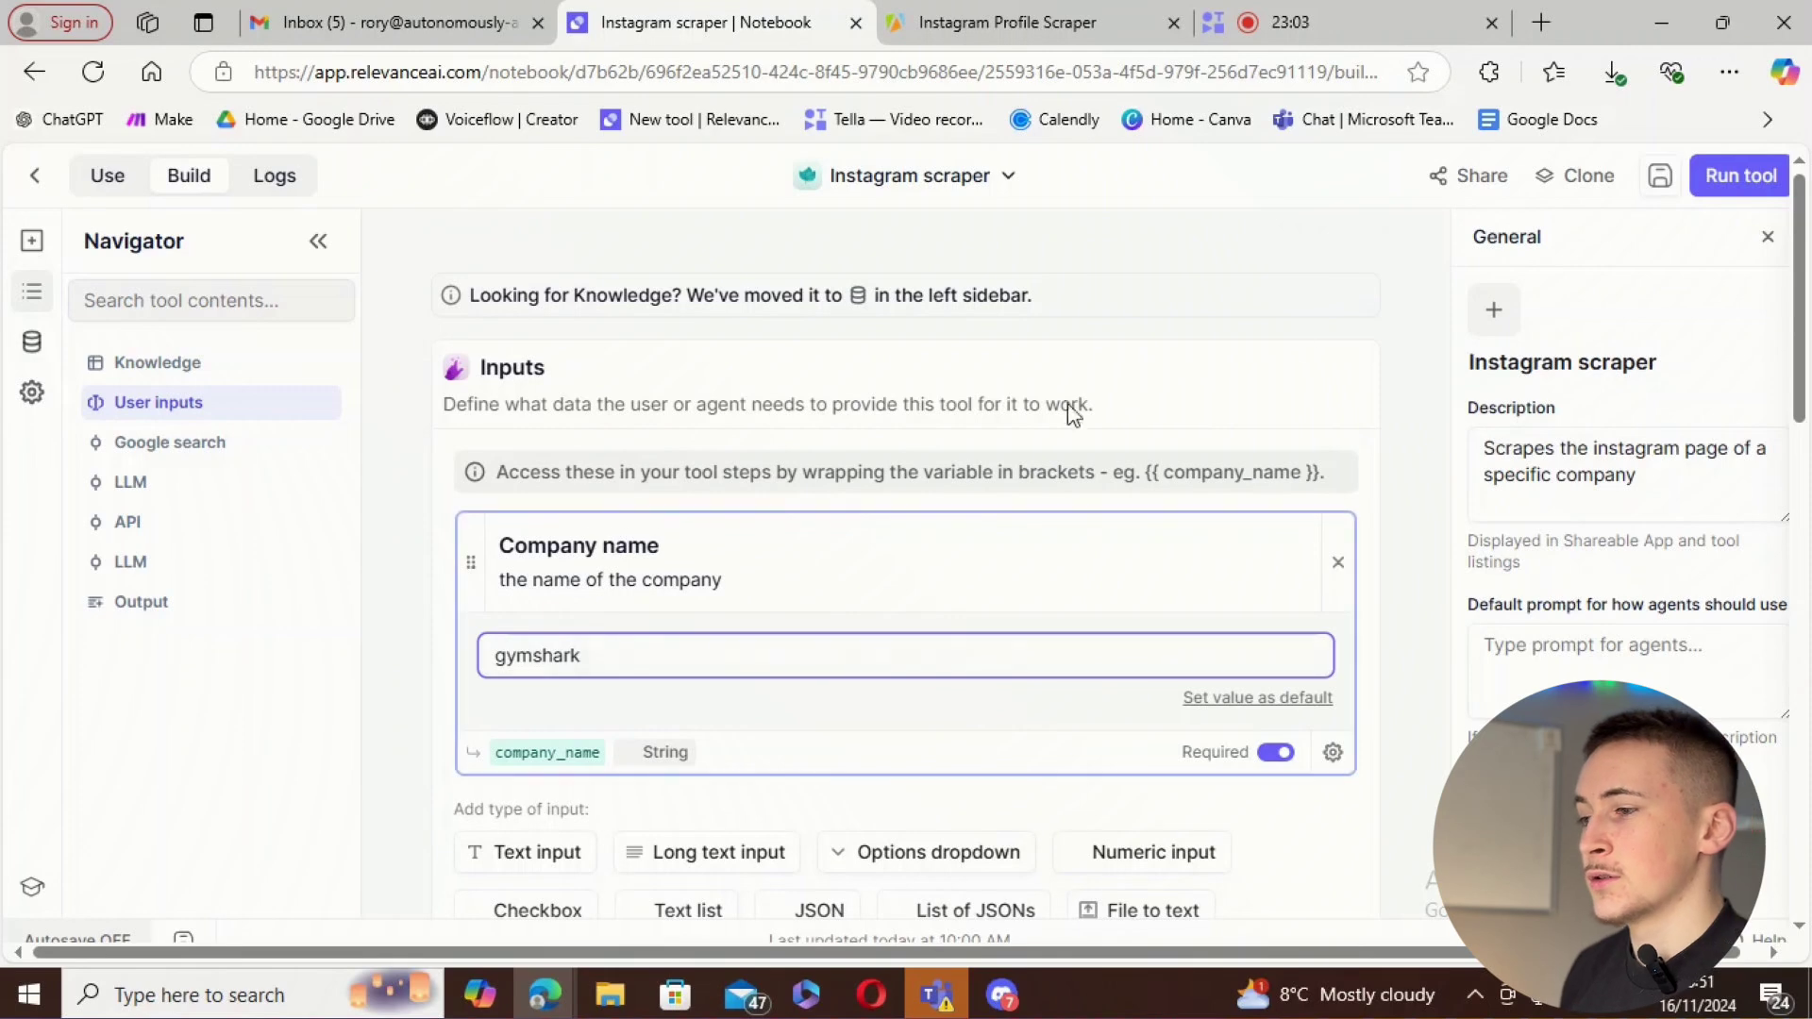
left_click(1740, 176)
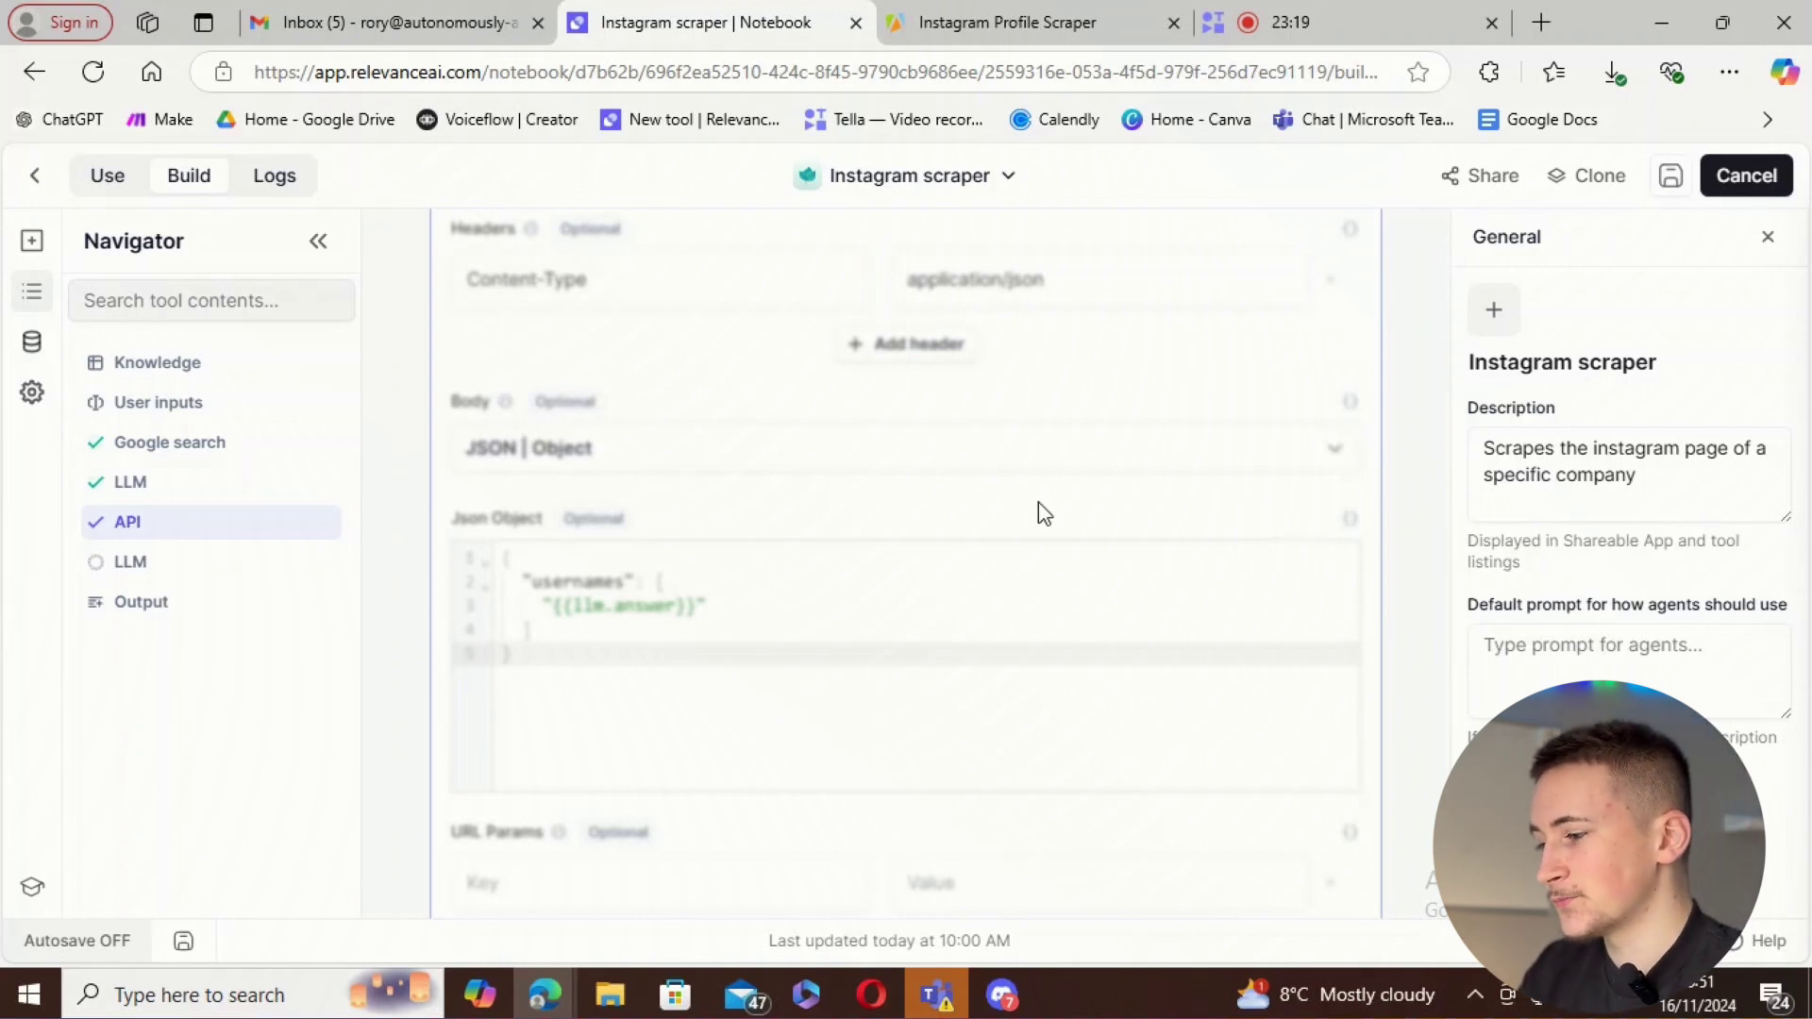
- Examine the first LLM step's answer while the API step is running
scroll(1041, 513, "down", 3)
scroll(959, 547, "up", 8)
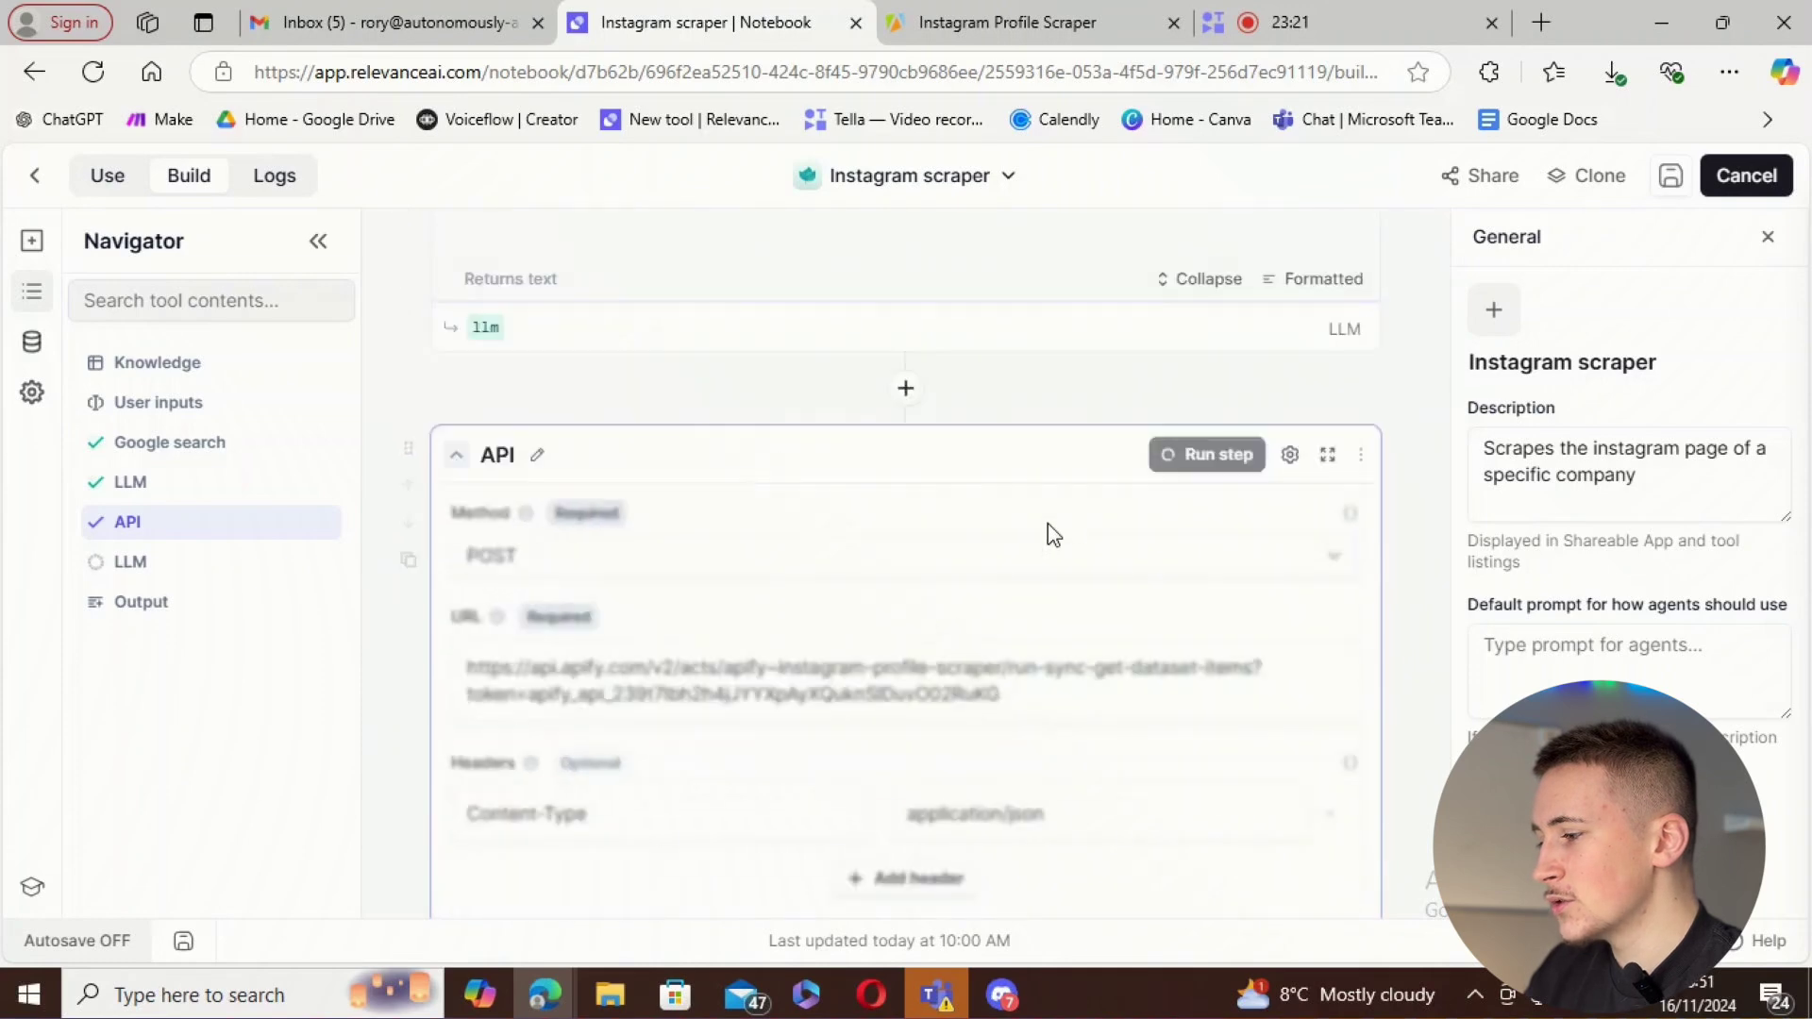
scroll(1054, 536, "up", 10)
scroll(805, 445, "up", 3)
scroll(564, 606, "down", 12)
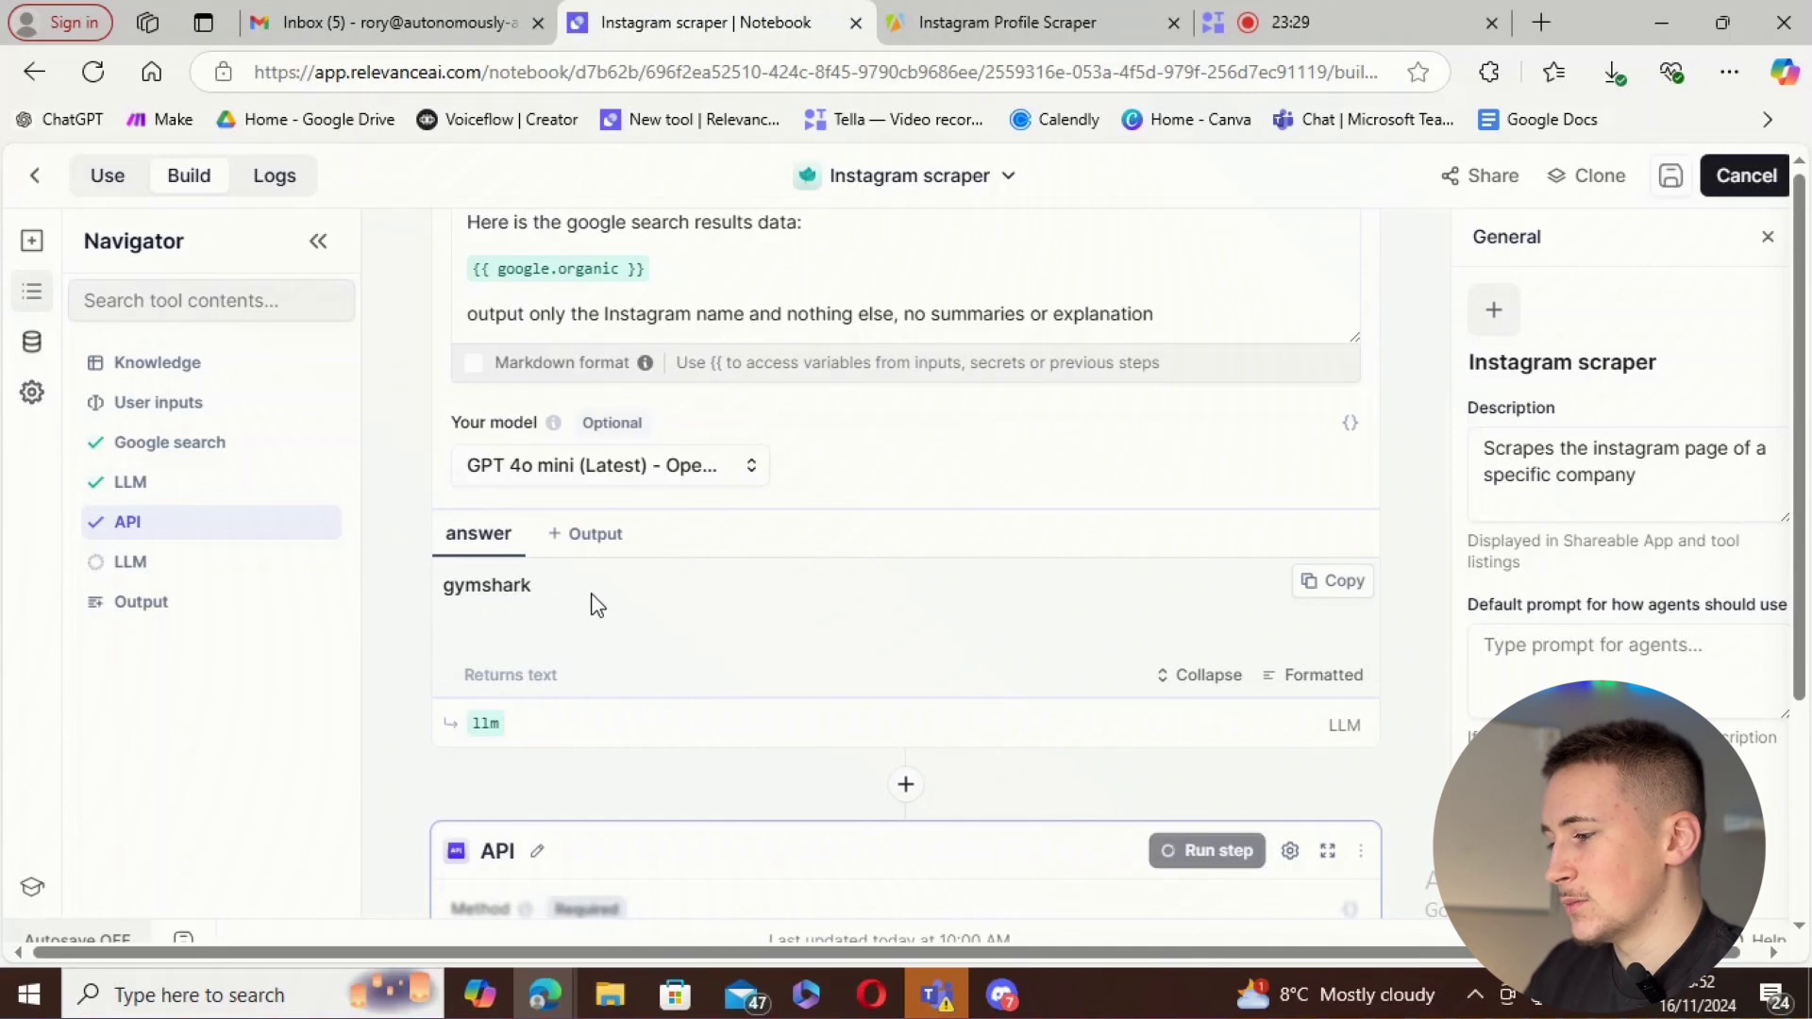
scroll(651, 538, "down", 3)
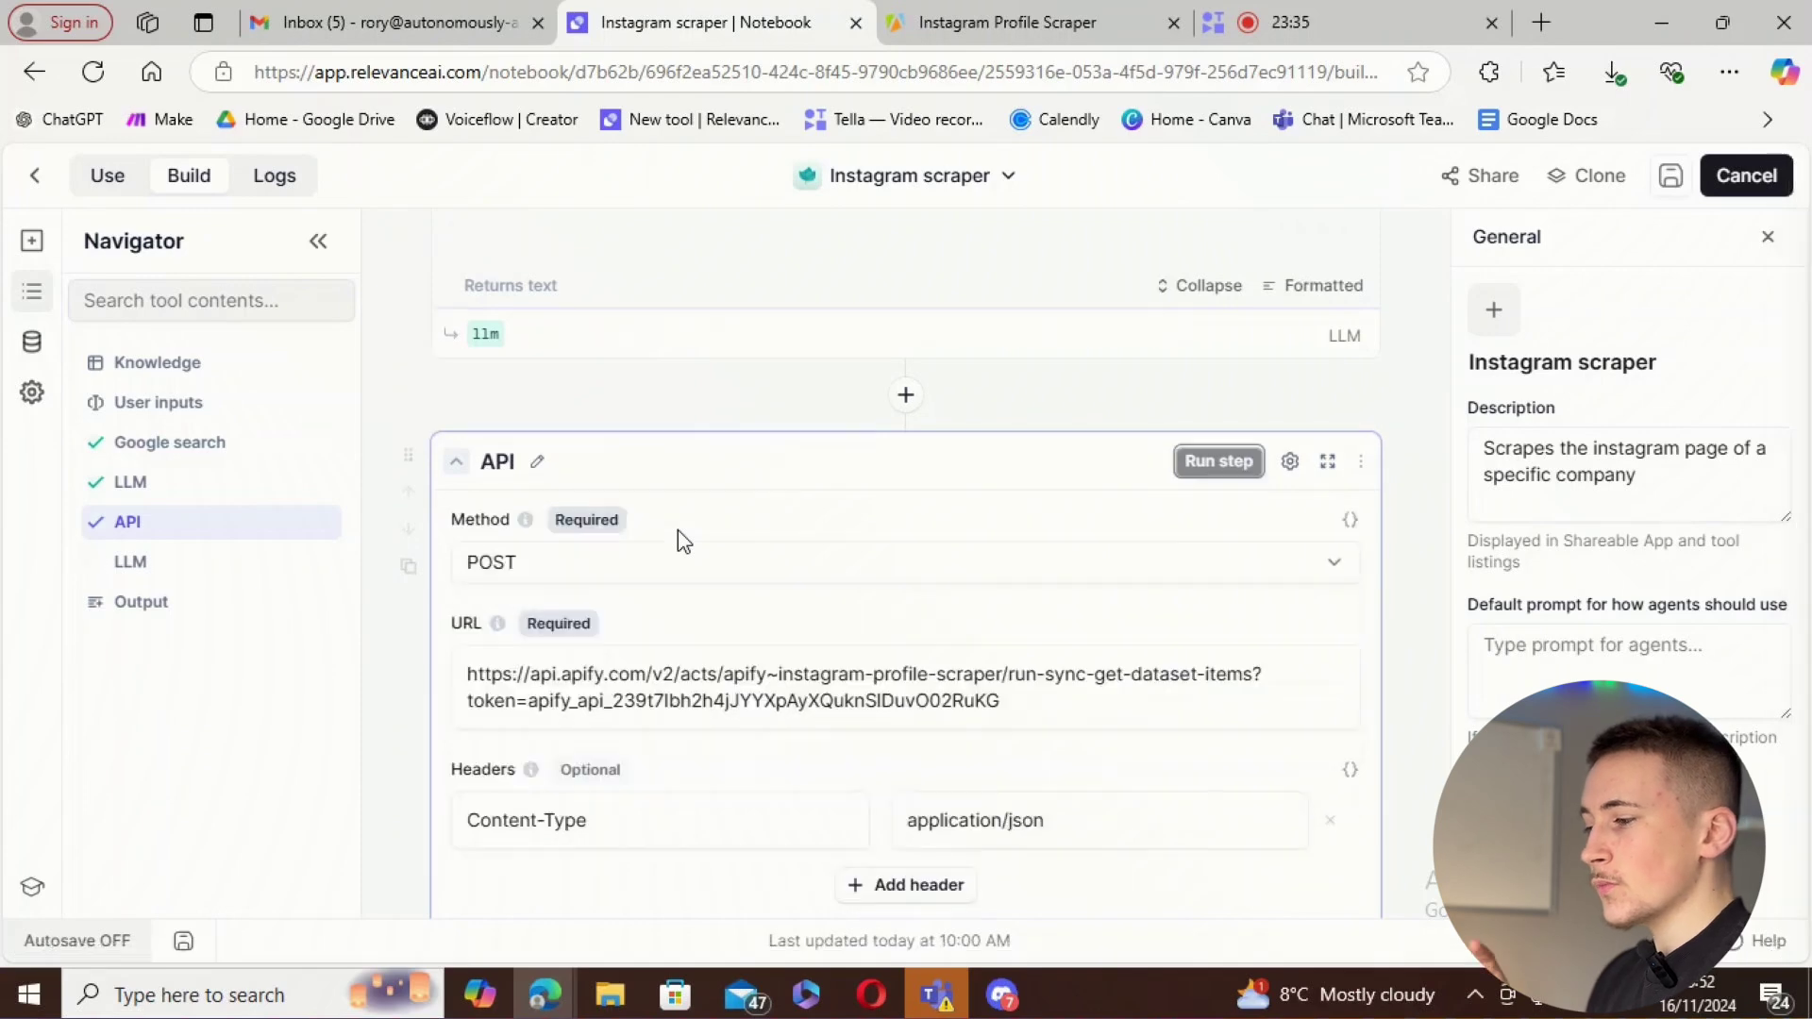
- Review the API step's response_body and the final LLM step's prompt and answer
scroll(779, 551, "up", 6)
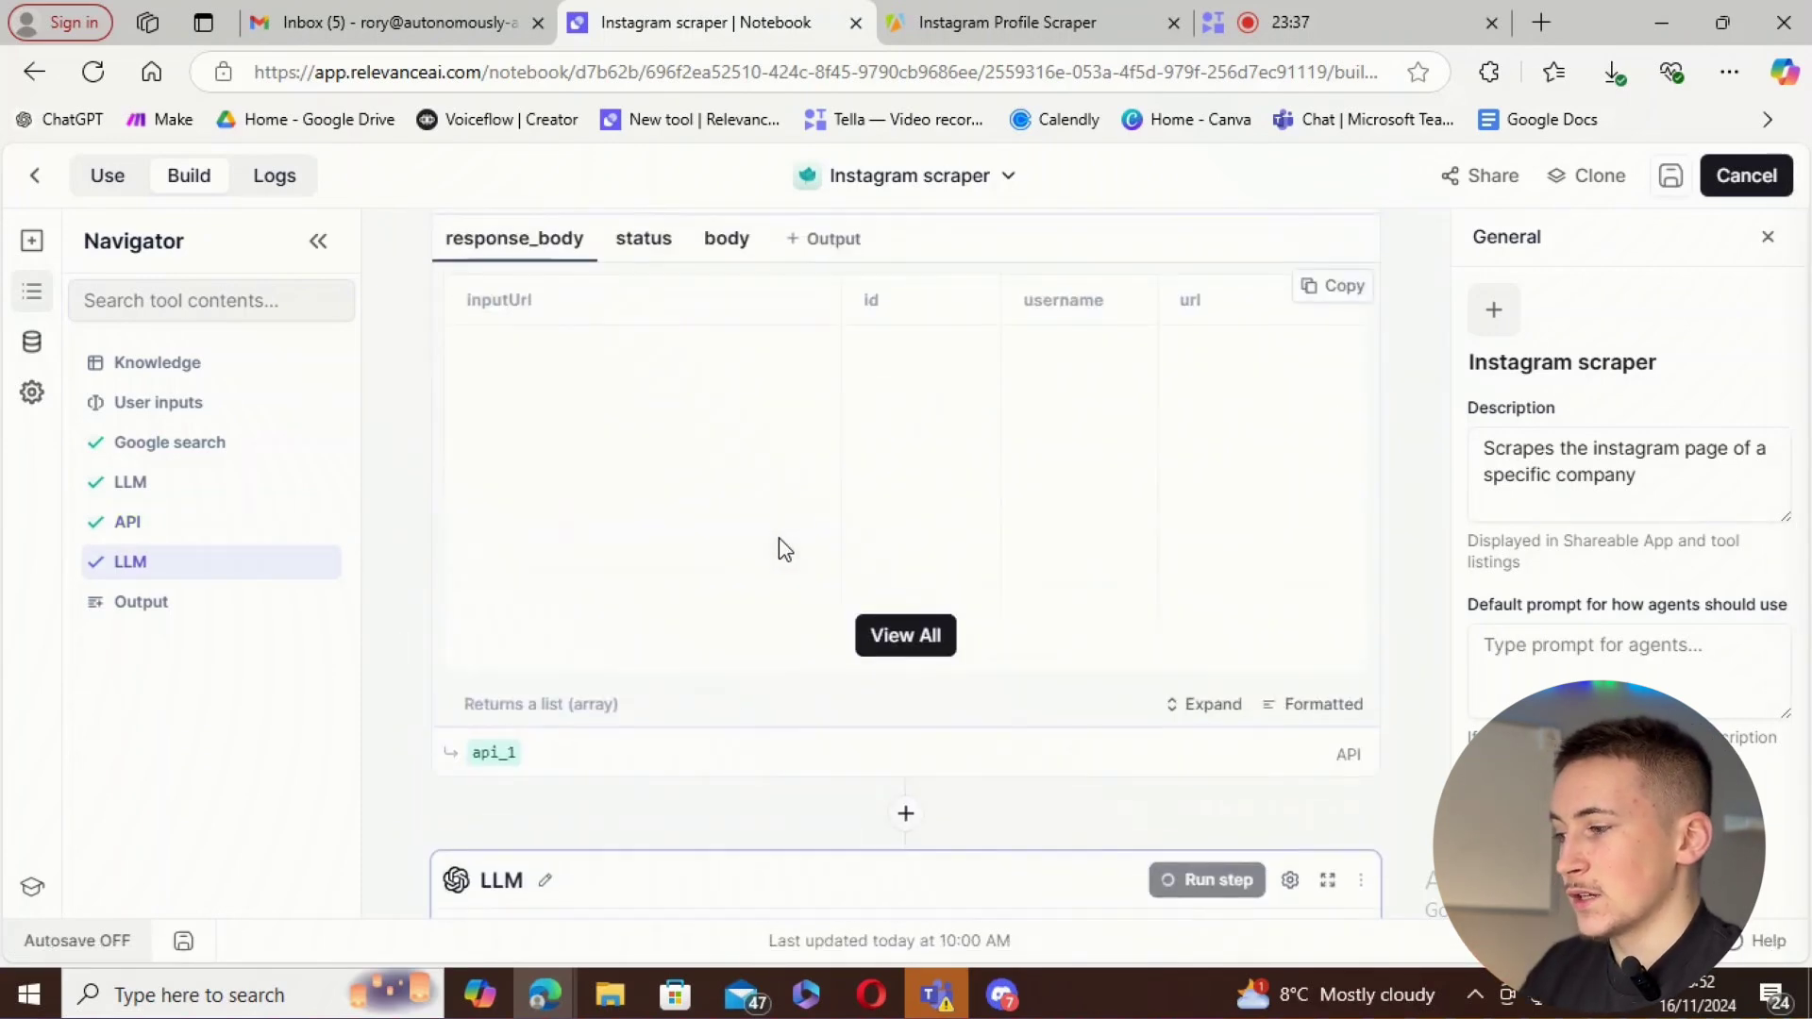
scroll(777, 556, "down", 2)
scroll(777, 557, "down", 1)
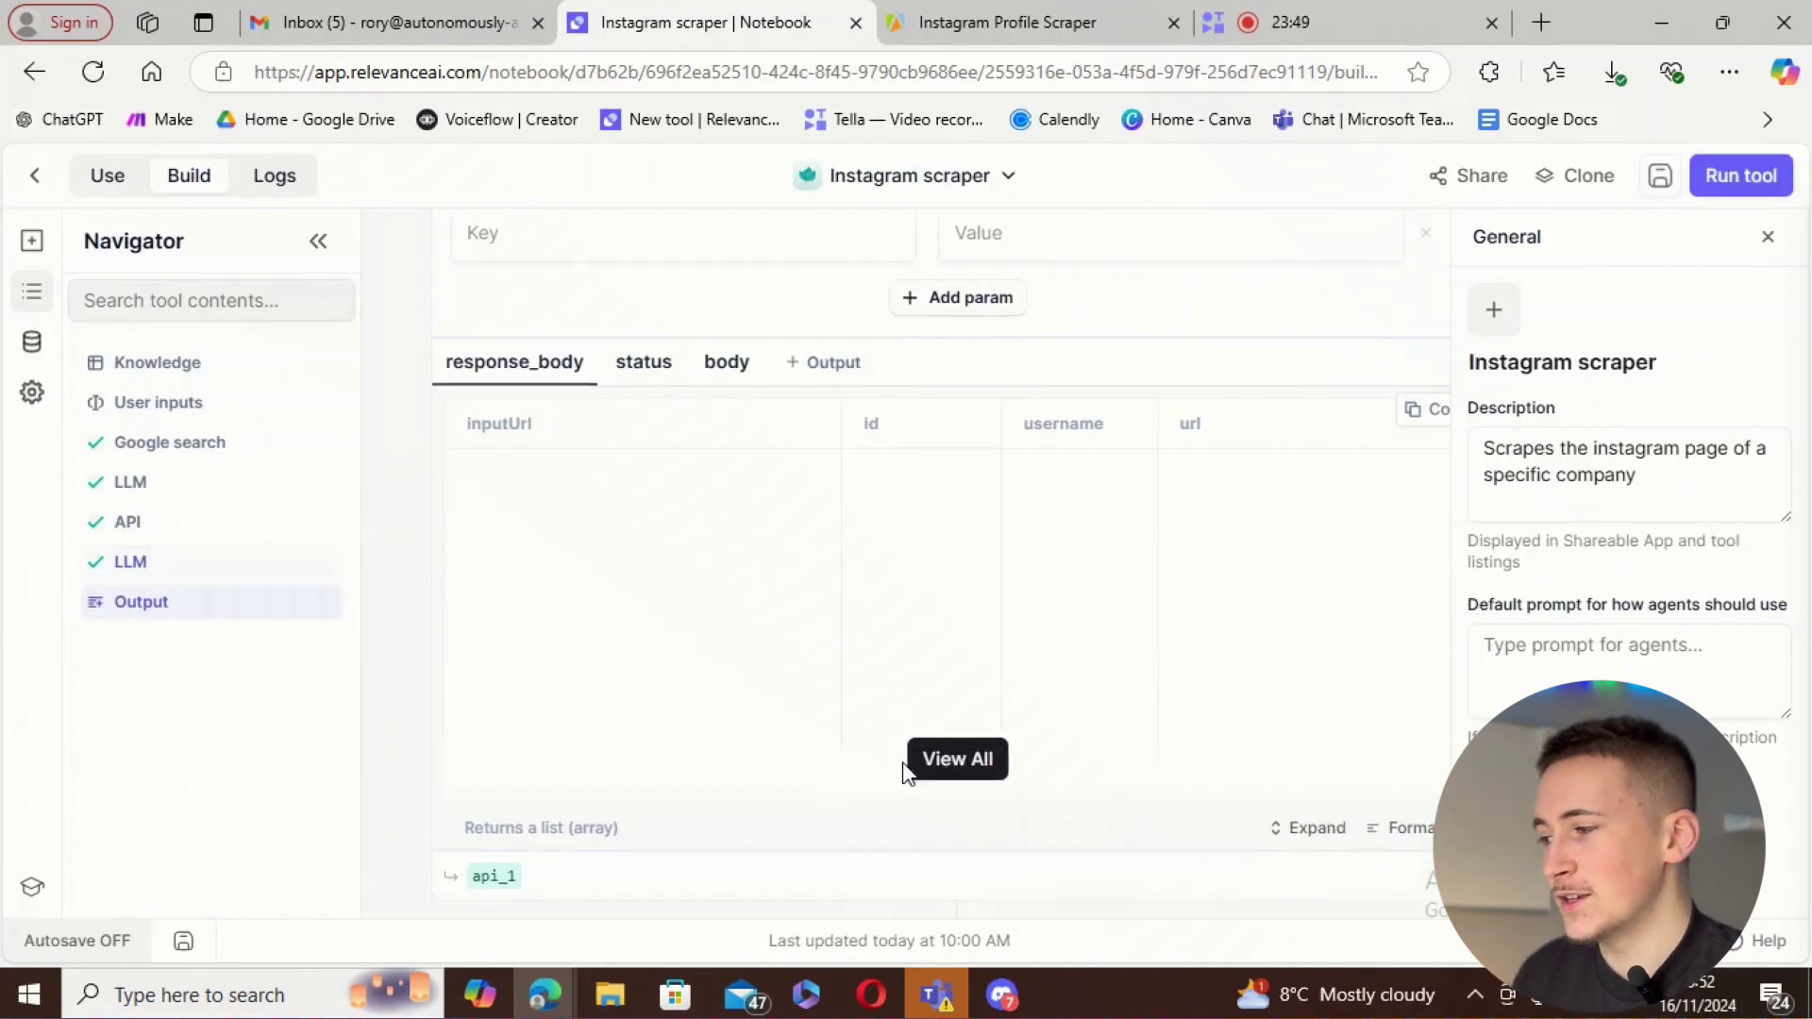
scroll(902, 755, "up", 15)
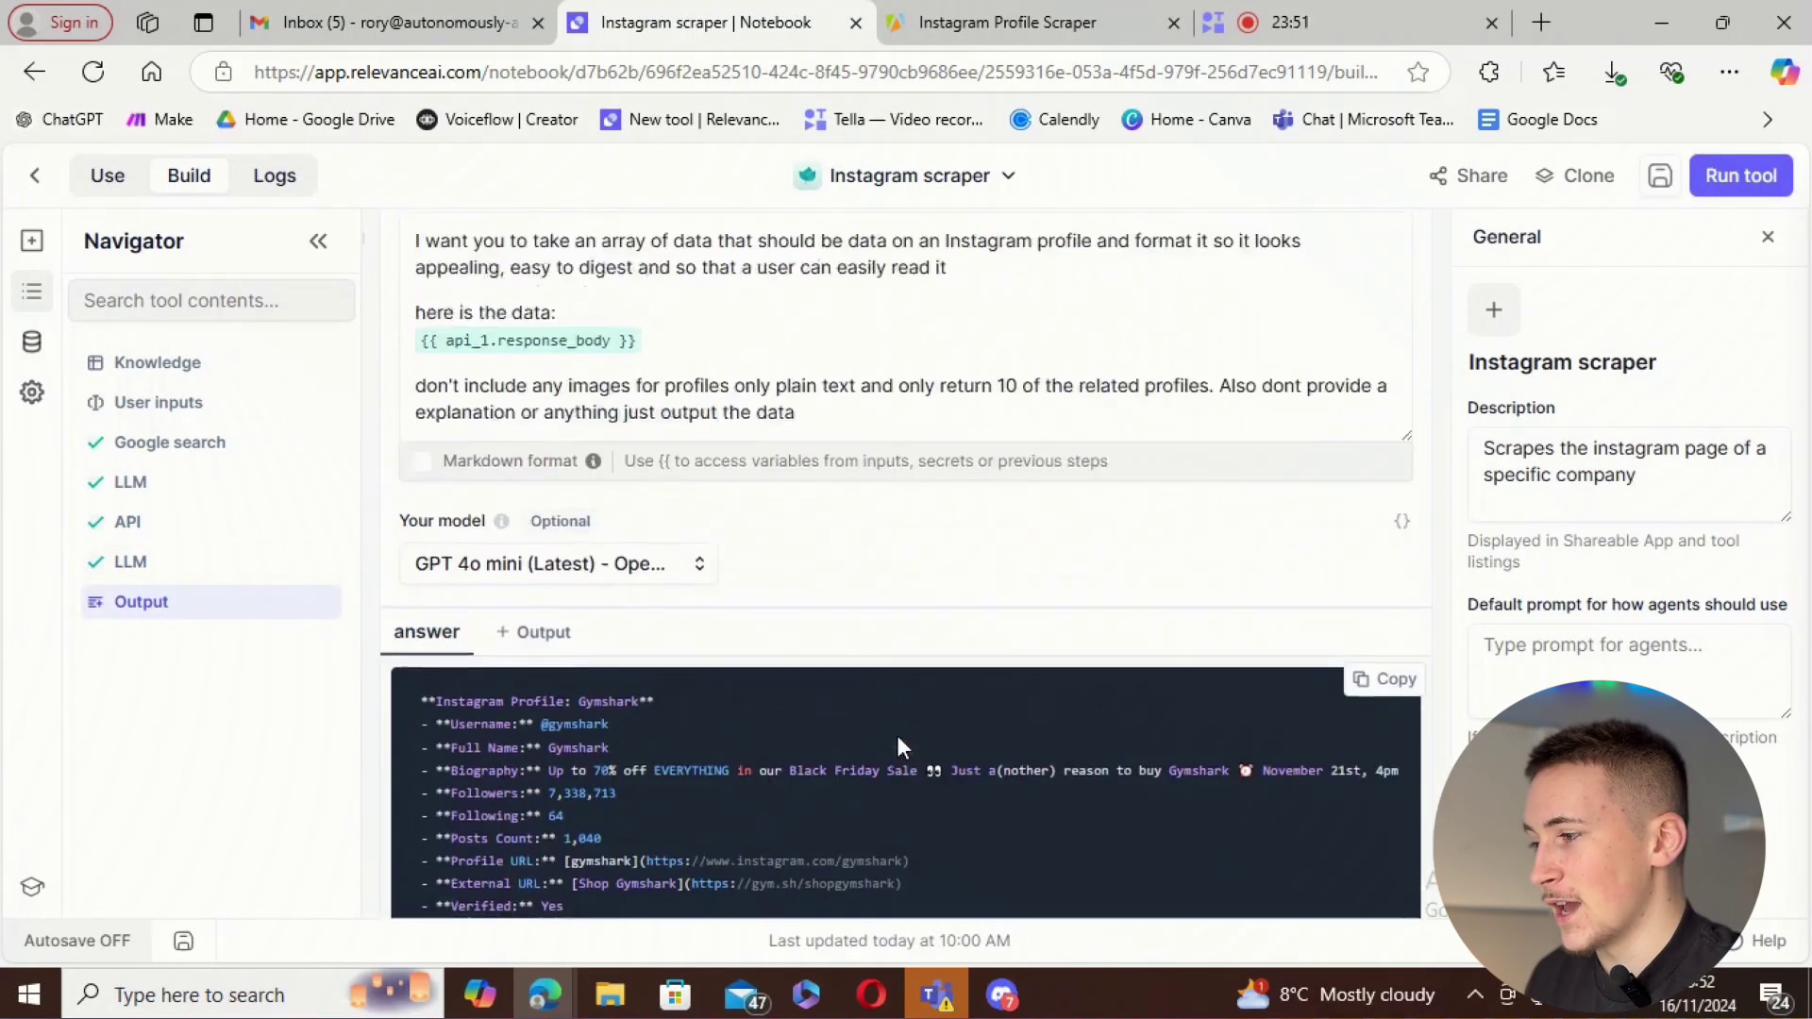
scroll(805, 755, "down", 3)
scroll(805, 755, "down", 5)
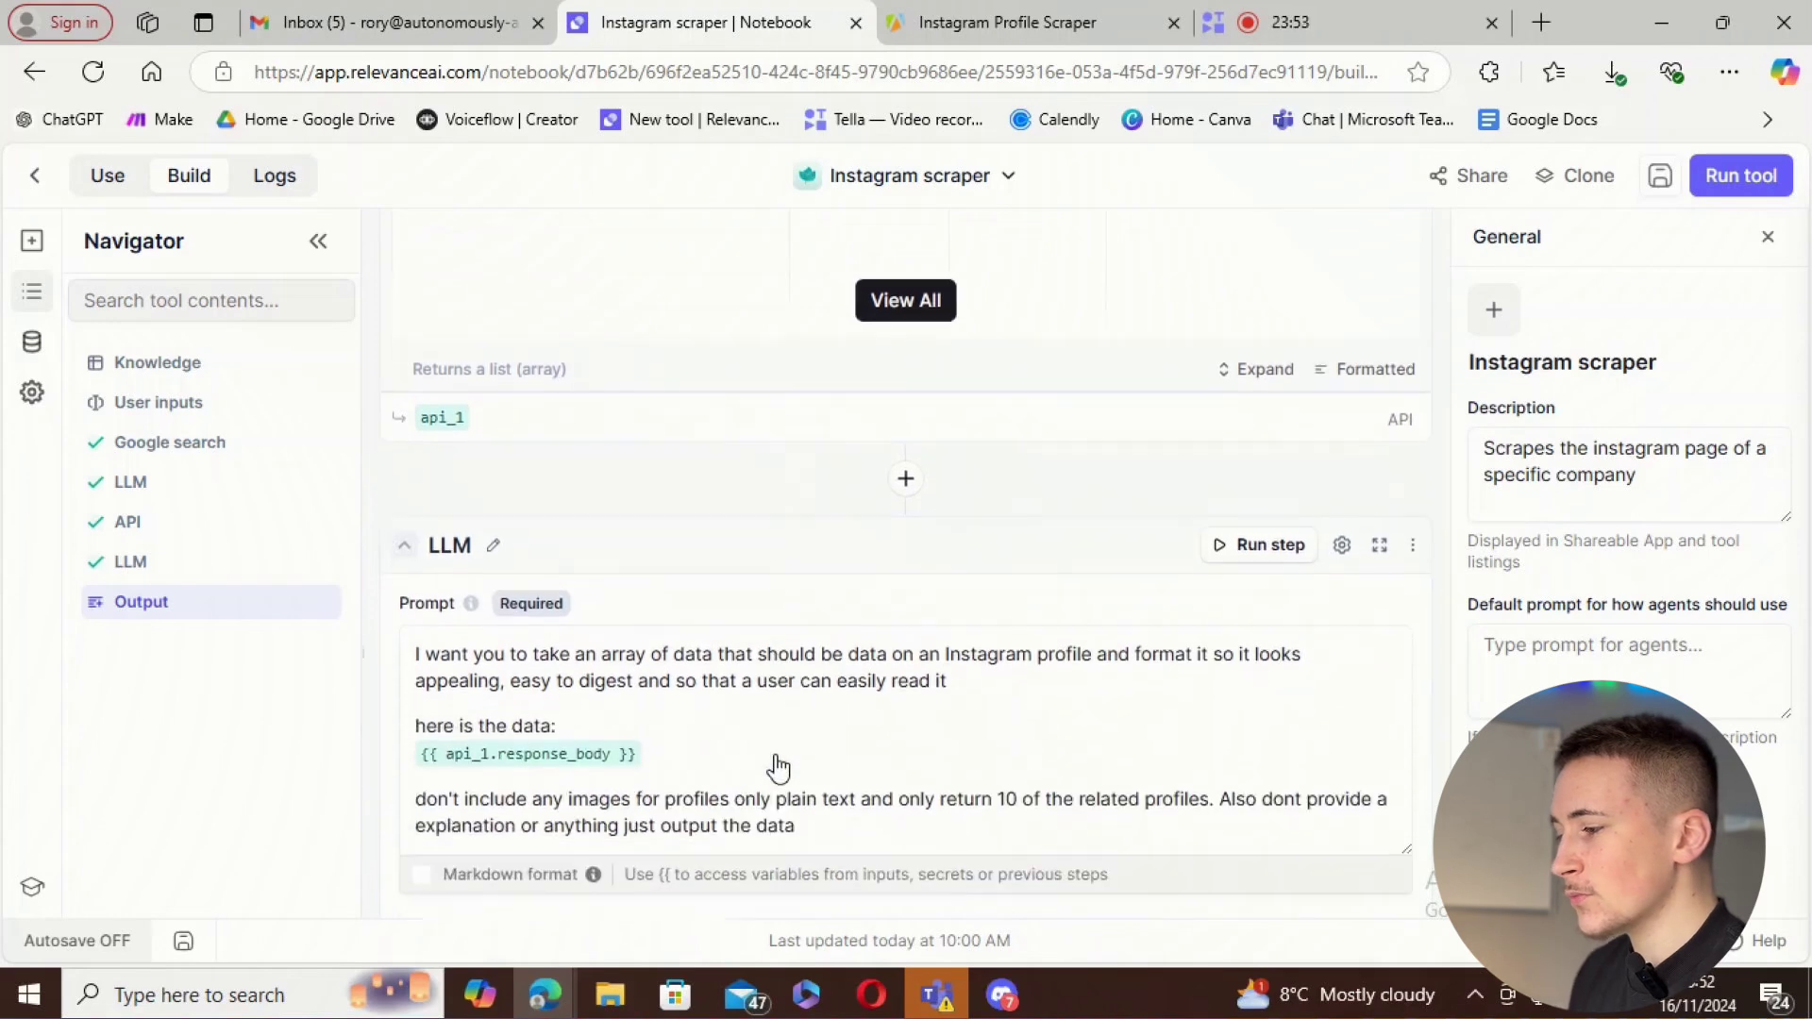
- Start a second variable with "{{" after {{ api_1.response_body }} in the final LLM prompt, browse the api_1 variables, and remove the extra braces
left_click(708, 557)
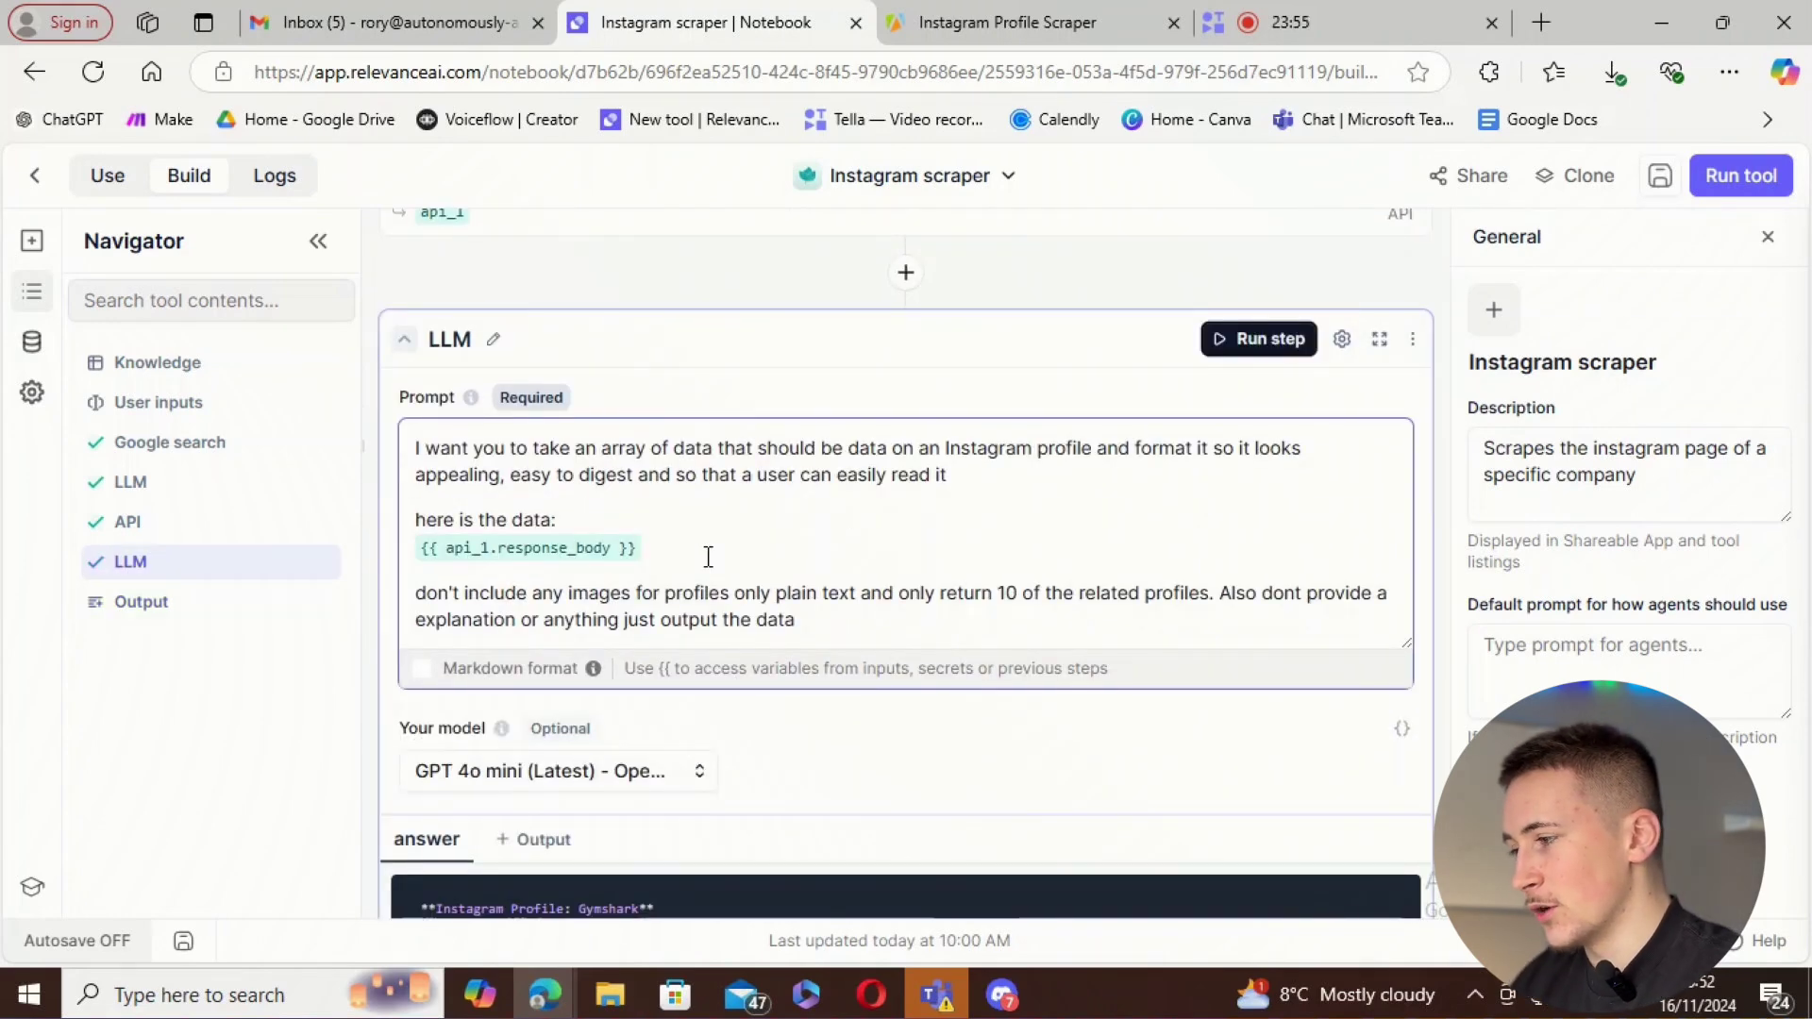
type("{")
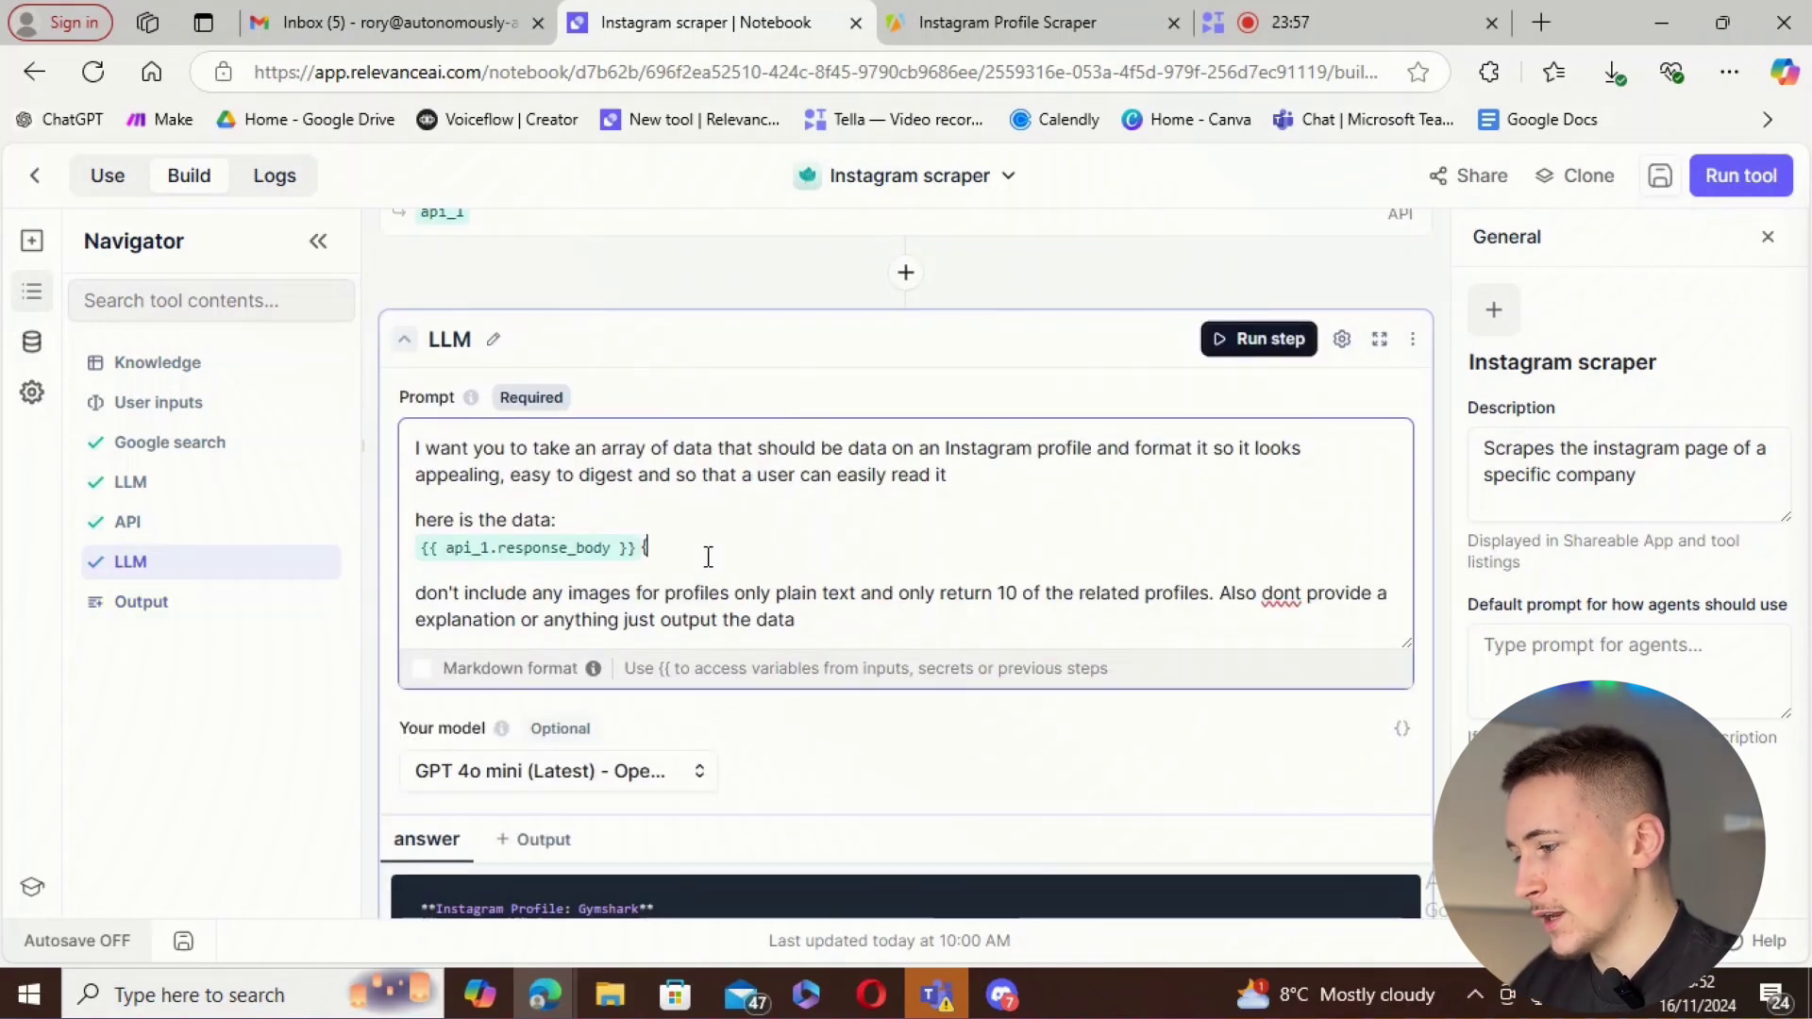
type("{")
scroll(821, 753, "down", 5)
scroll(814, 756, "down", 3)
scroll(826, 722, "down", 2)
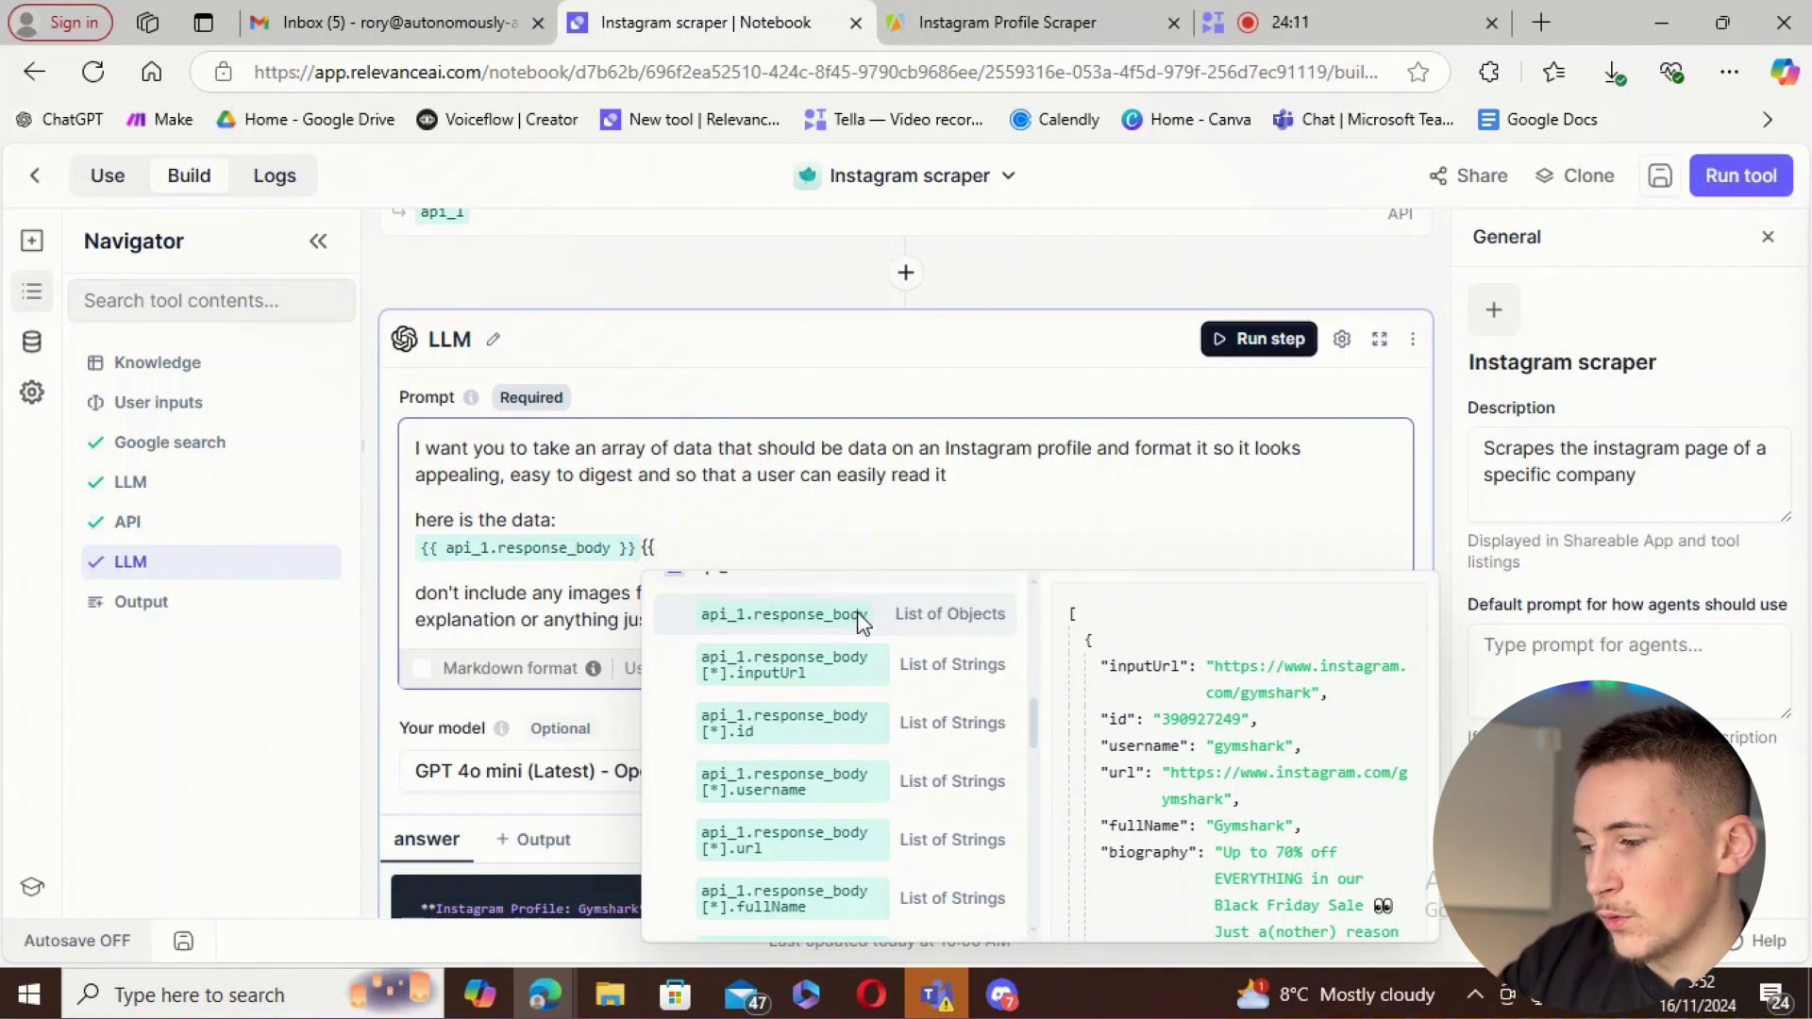
left_click(887, 547)
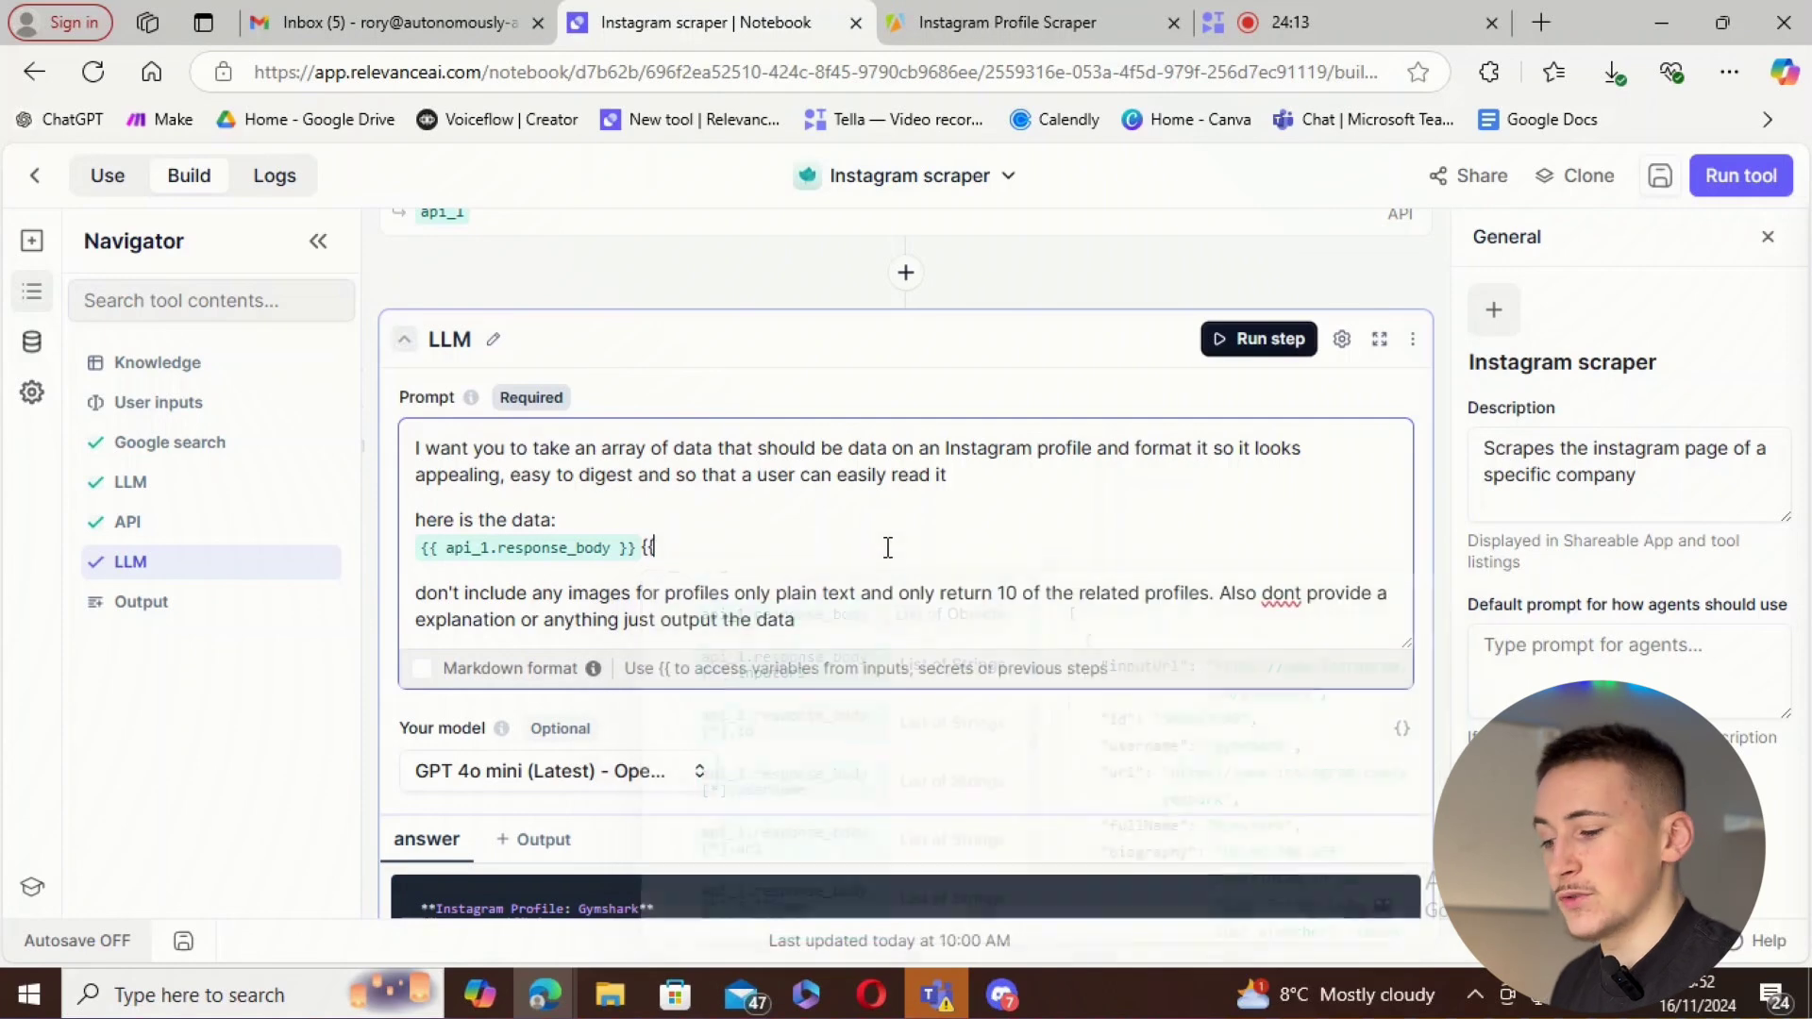
scroll(881, 546, "up", 5)
scroll(846, 455, "down", 6)
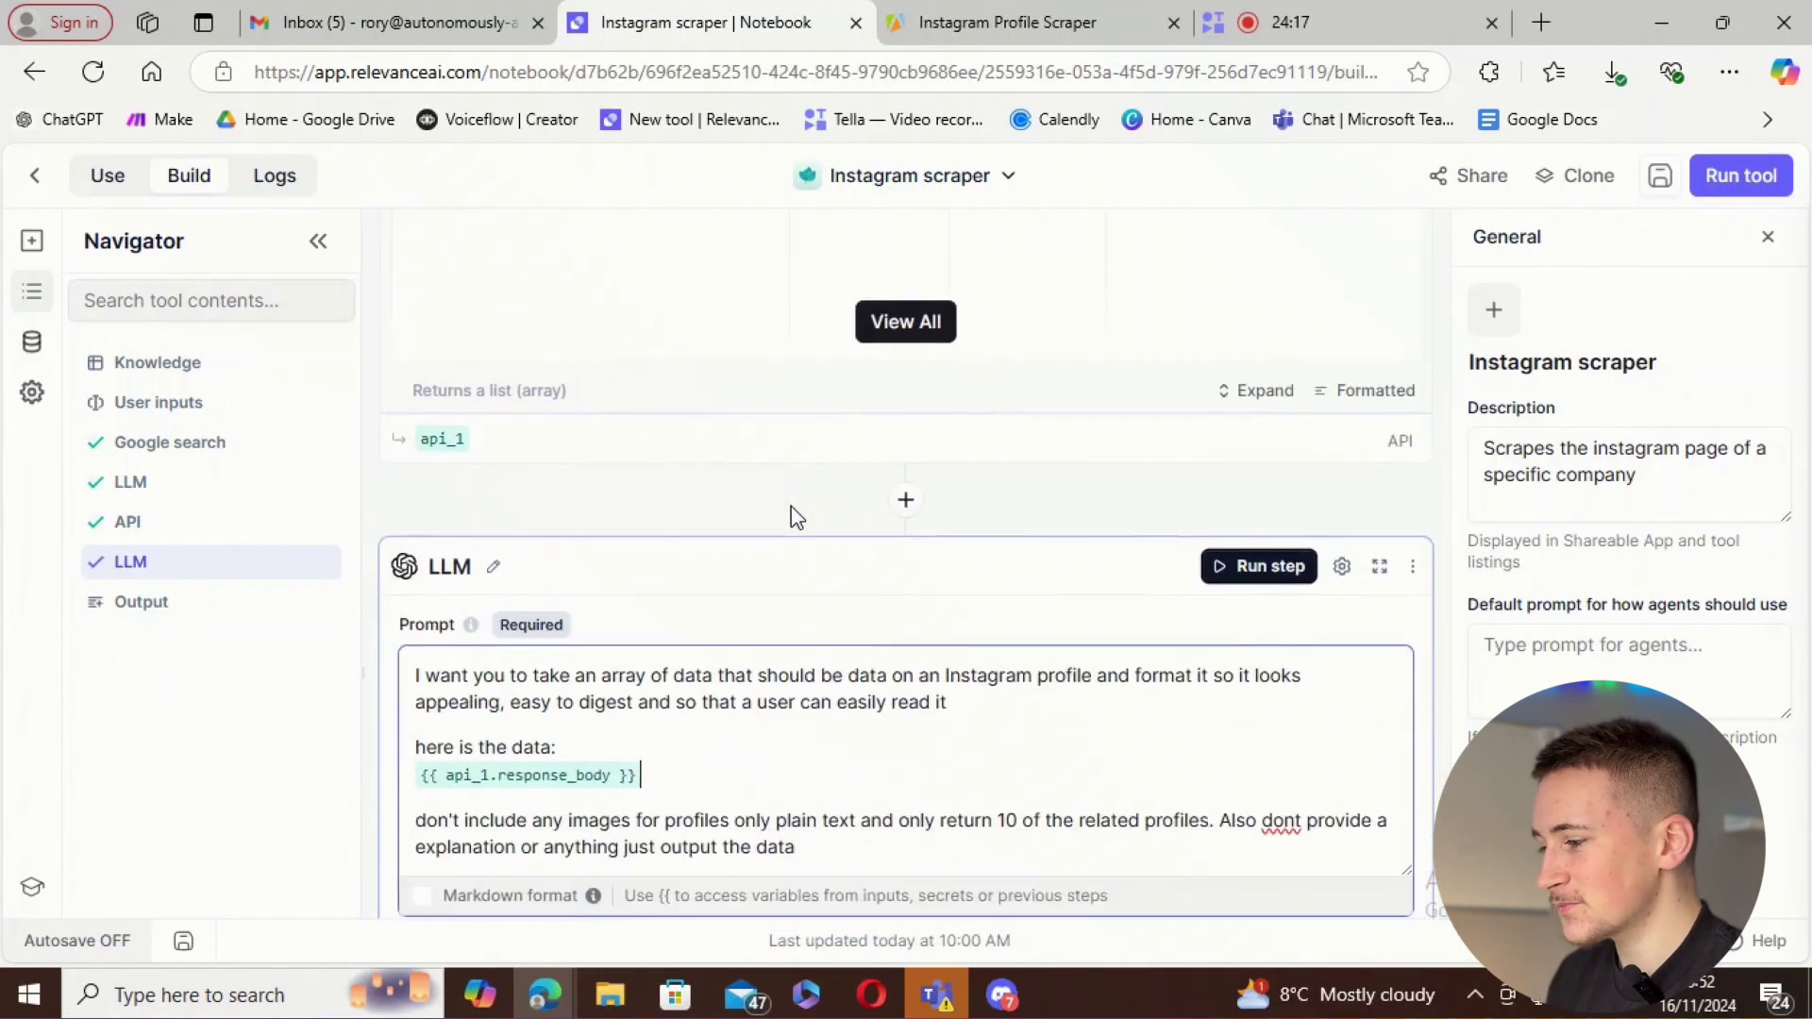
- Examine the final LLM prompt, its answer, and the profile details and related profiles under llm_1_answer in the tool output
scroll(755, 502, "up", 1)
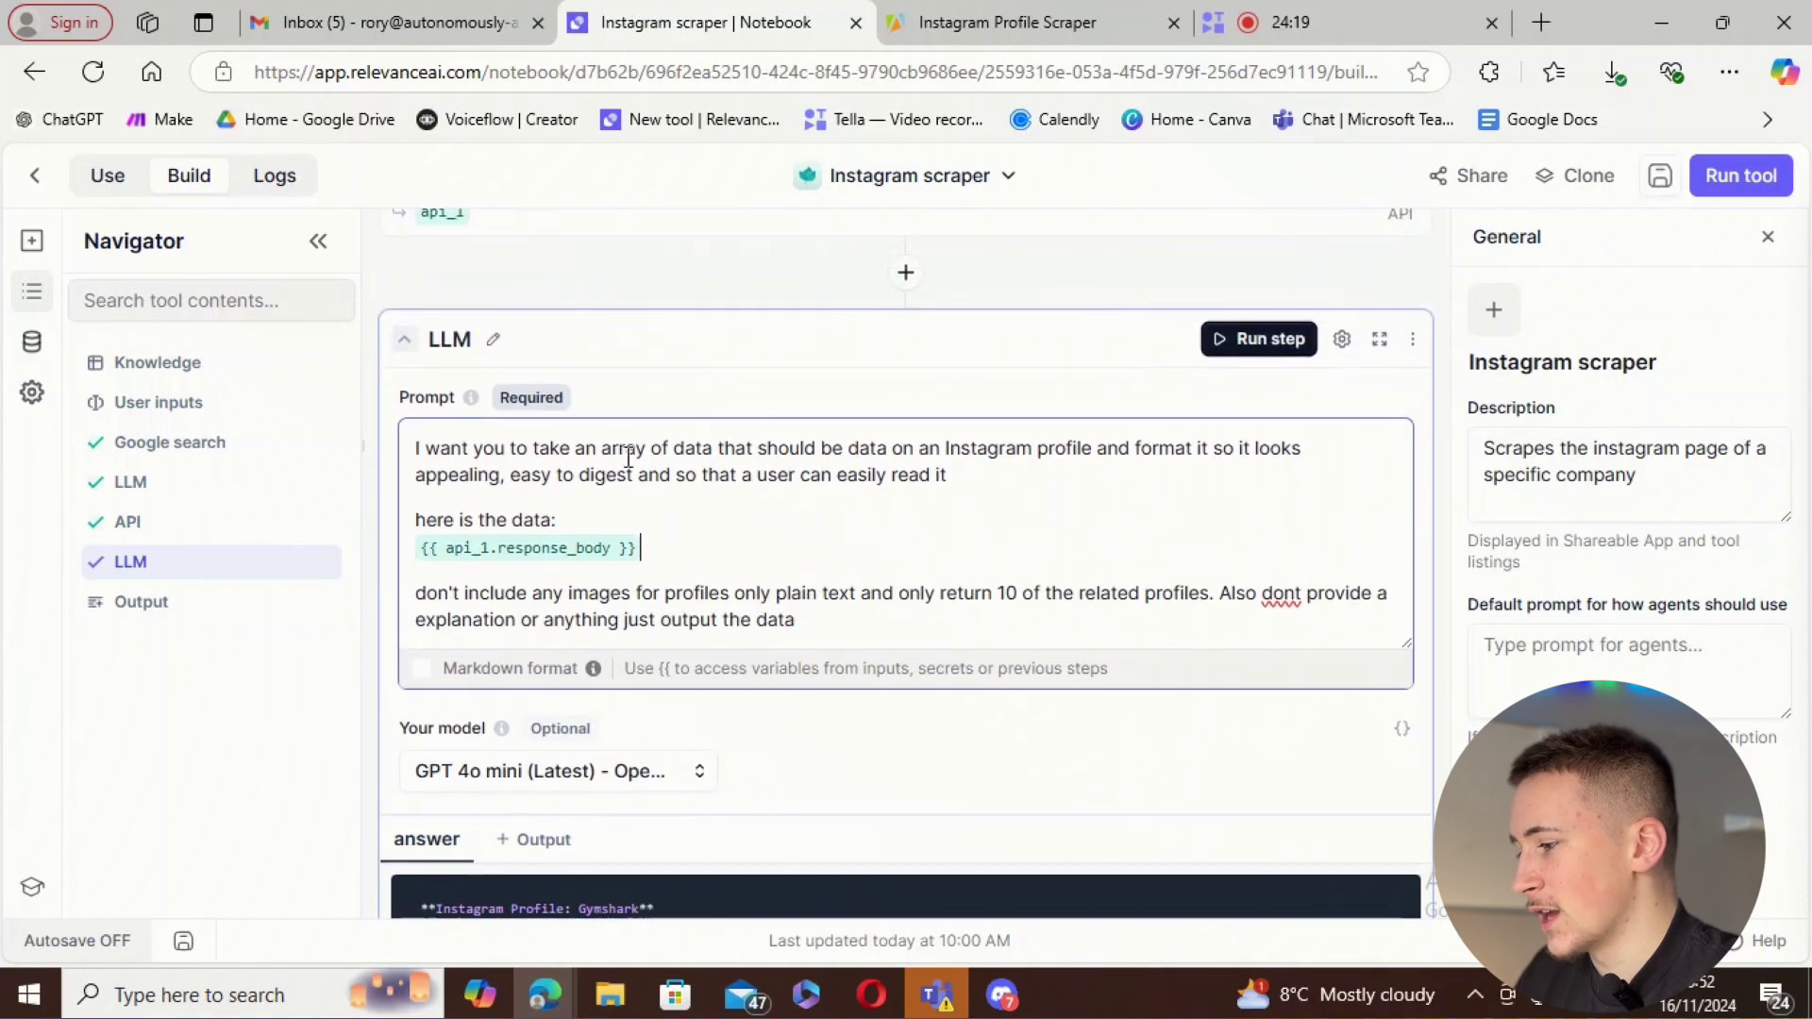
scroll(740, 538, "down", 9)
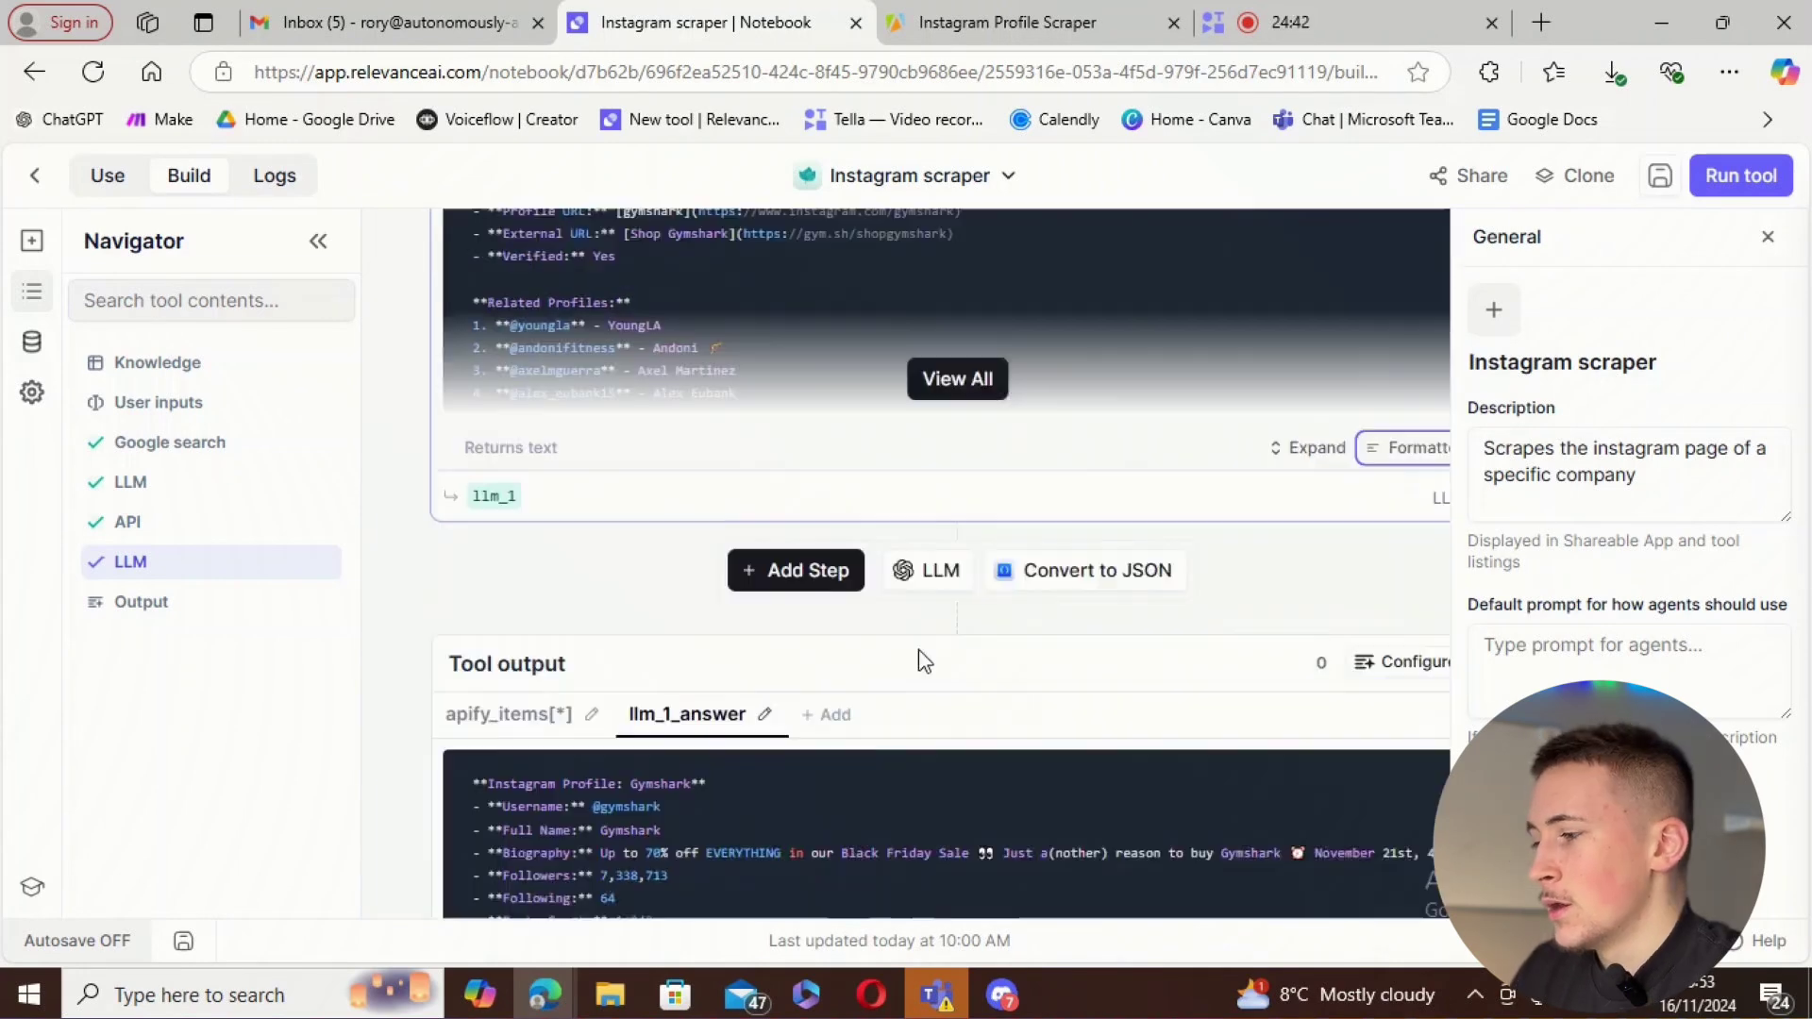
scroll(920, 661, "down", 2)
scroll(922, 671, "up", 4)
scroll(769, 667, "down", 2)
scroll(766, 670, "down", 4)
left_click(954, 712)
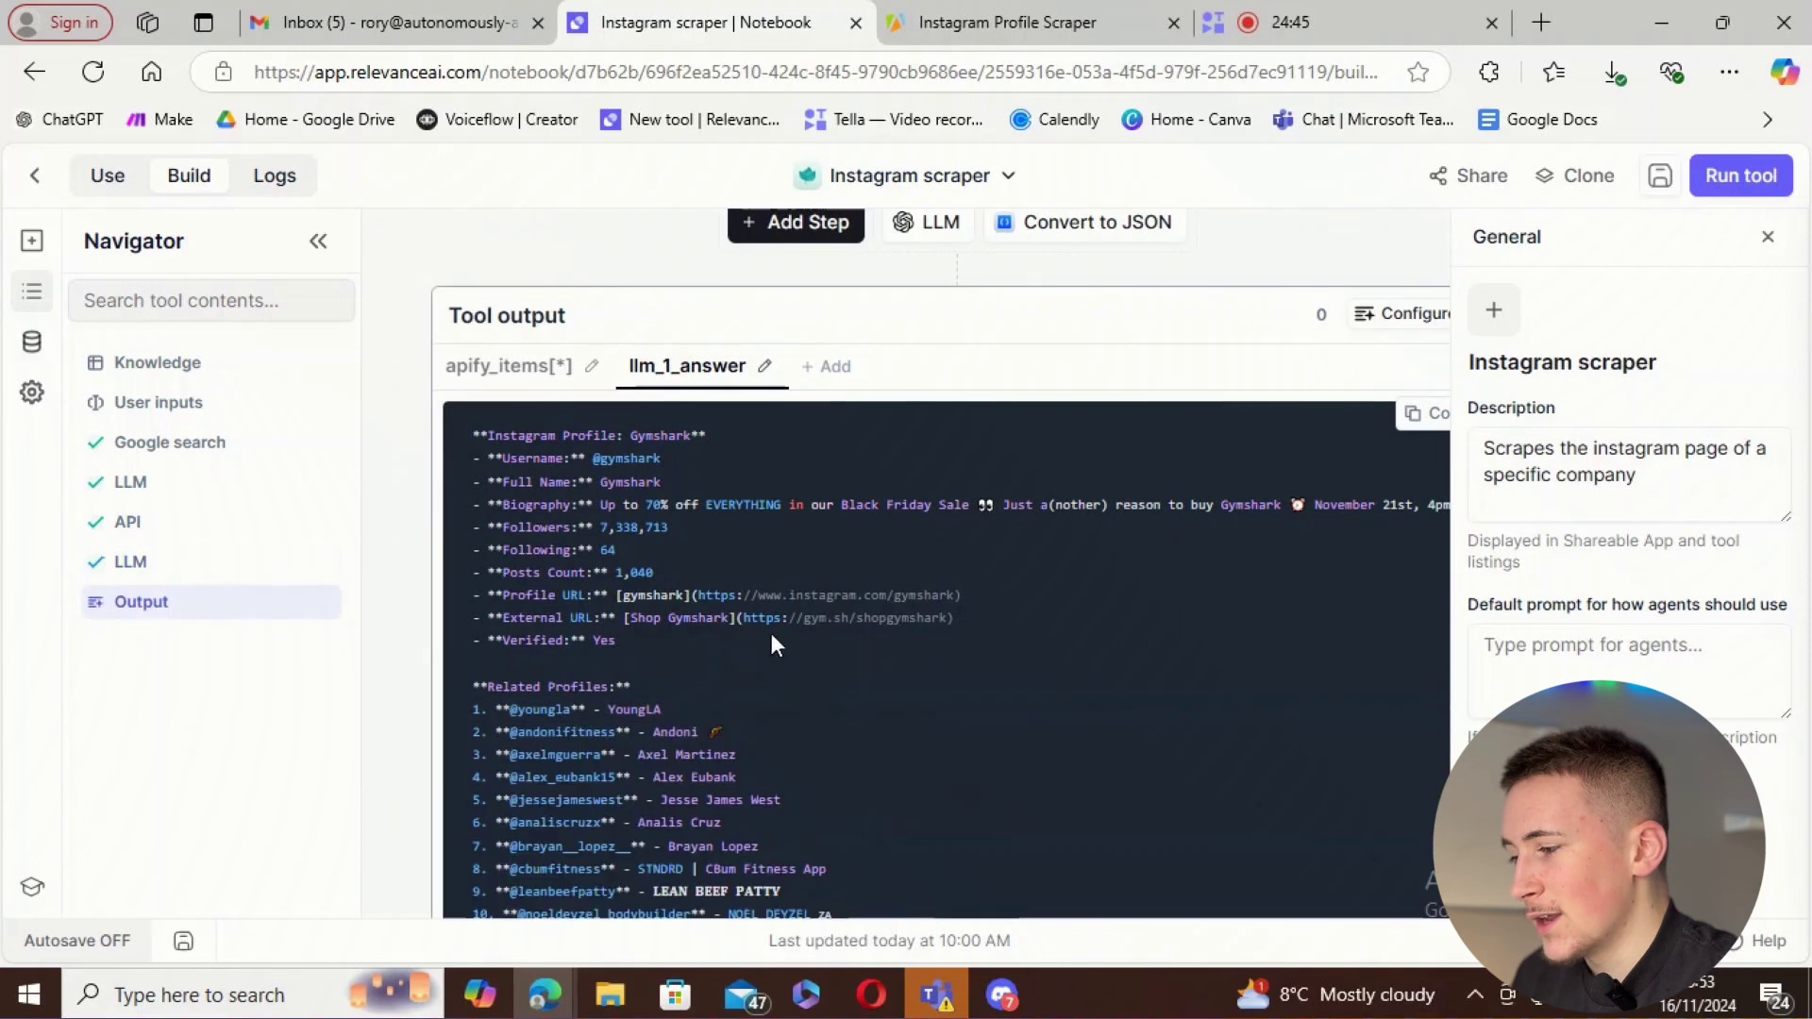
scroll(772, 633, "down", 2)
scroll(772, 633, "up", 1)
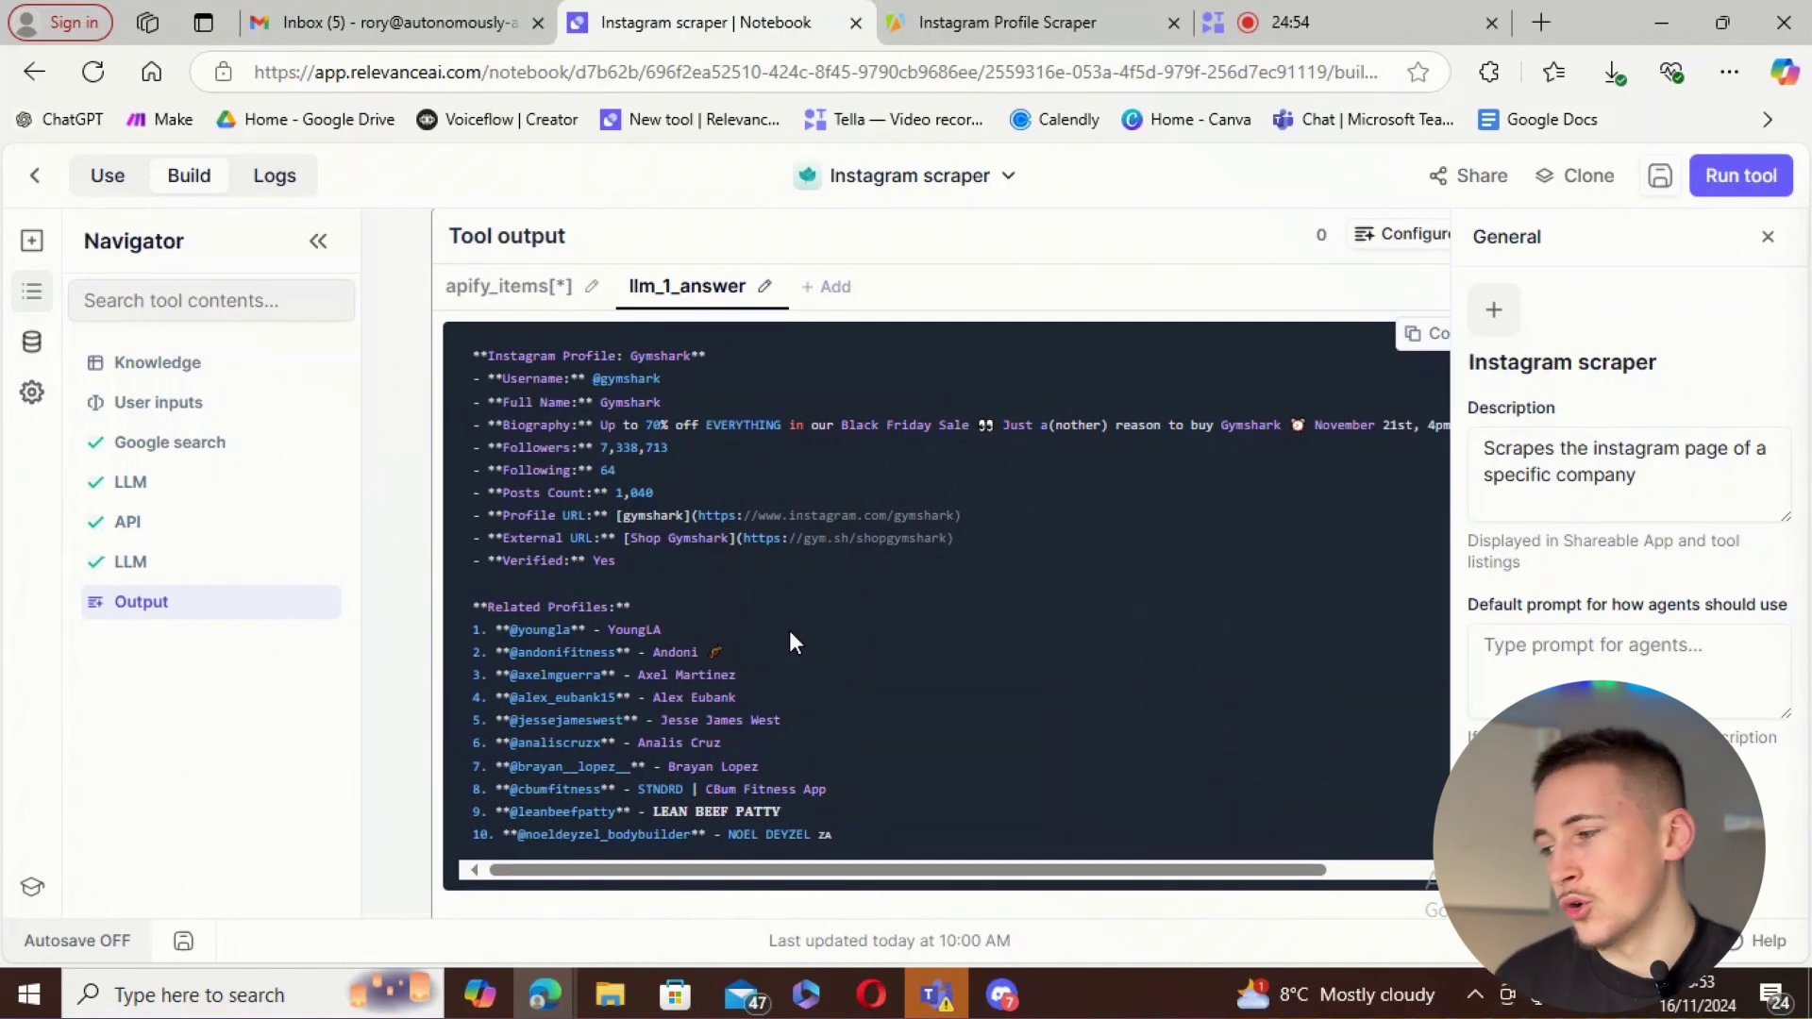
scroll(785, 632, "up", 1)
scroll(781, 633, "down", 1)
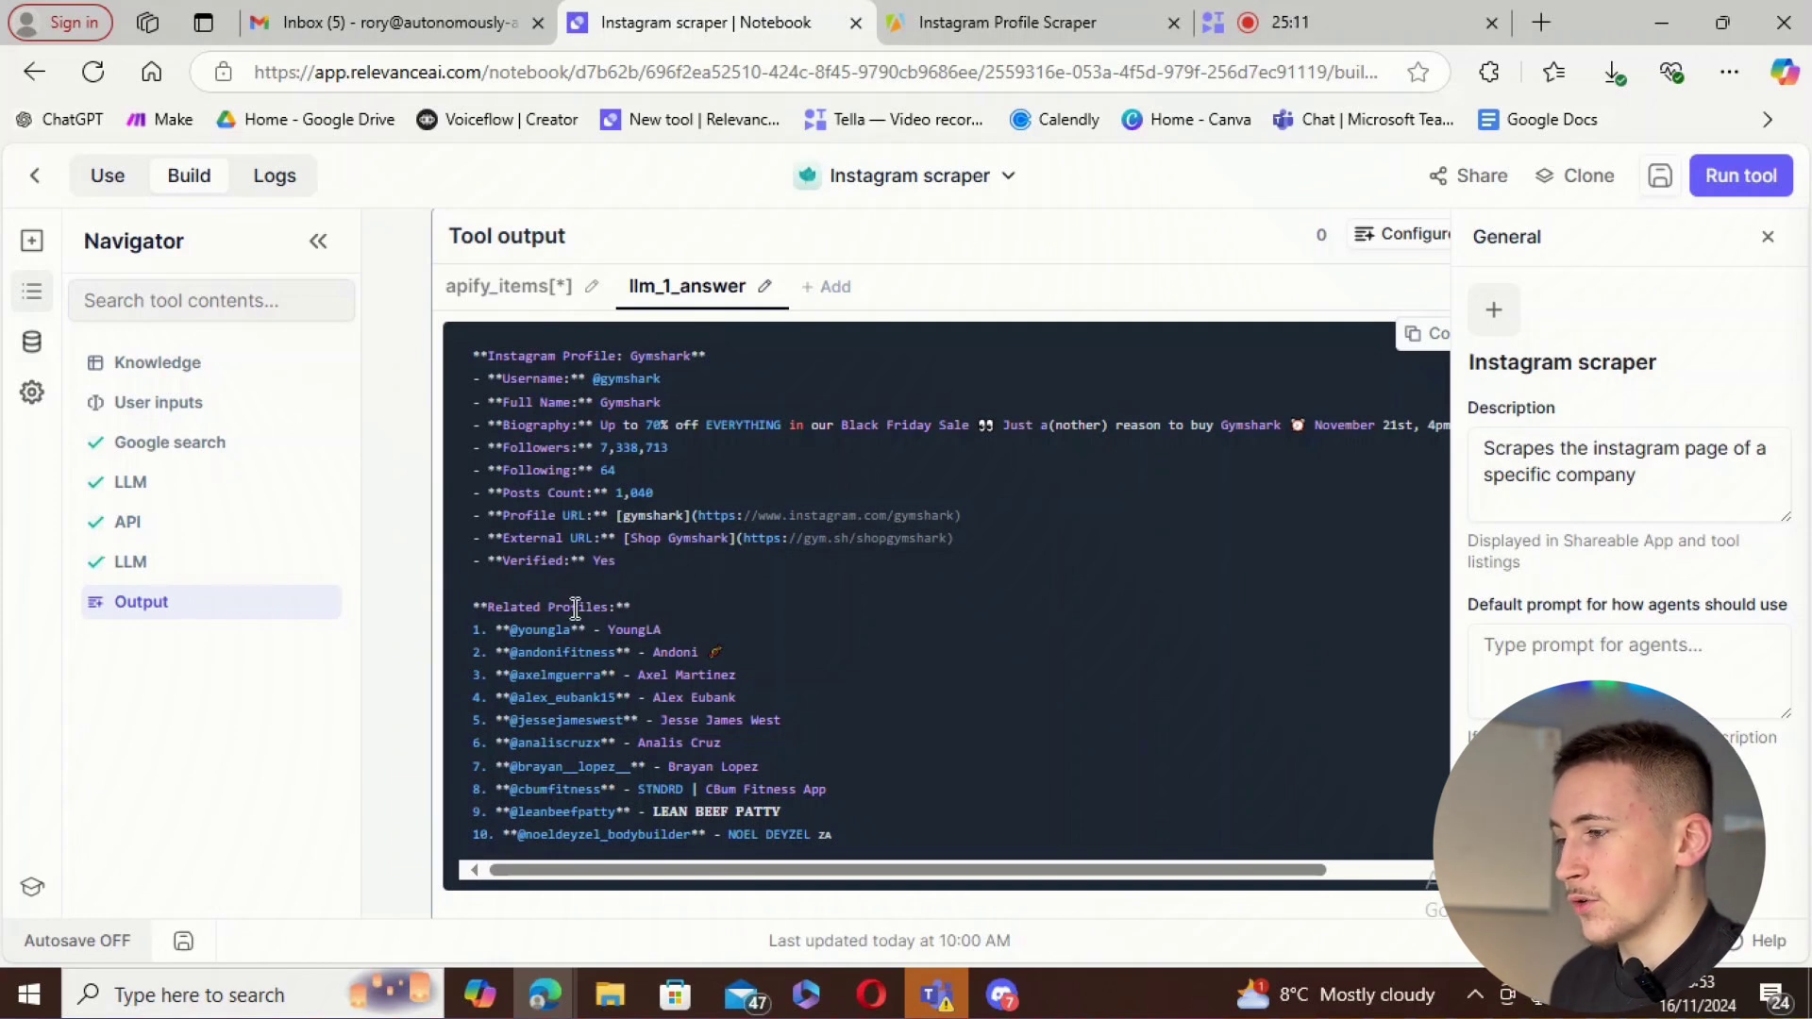
- Save the Instagram scraper and return to the list of tools
scroll(807, 614, "up", 6)
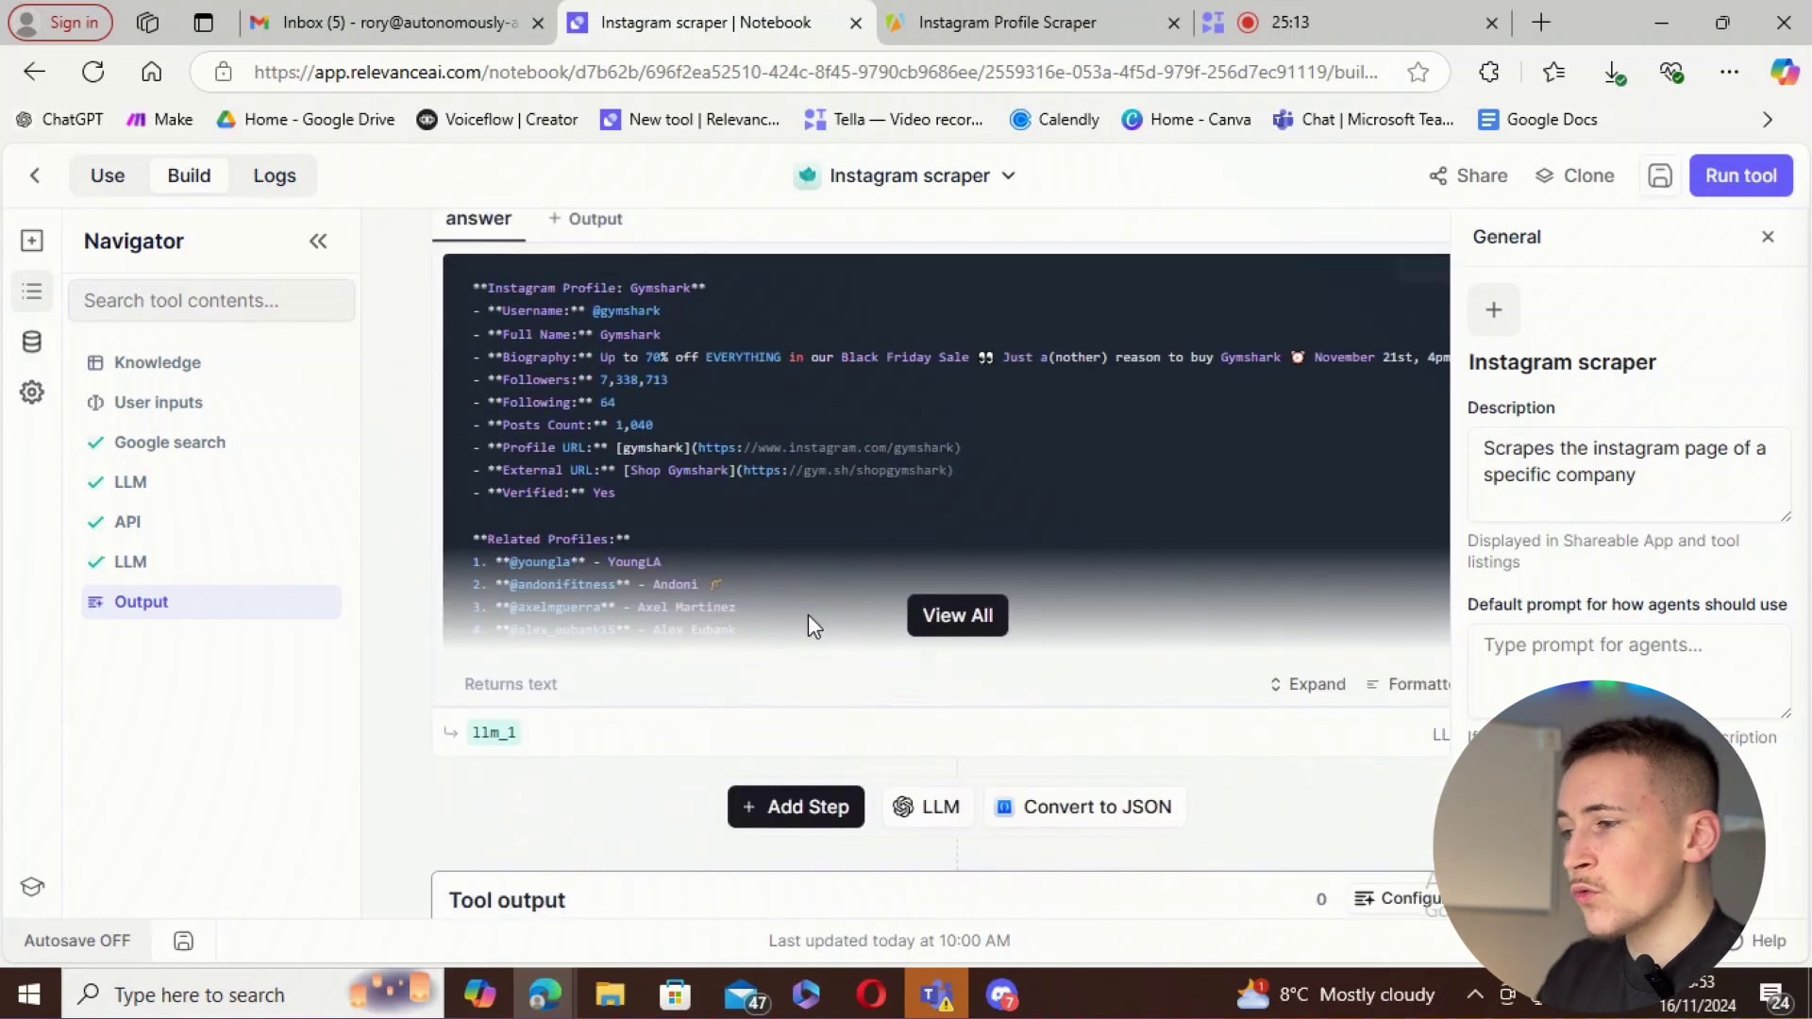
scroll(803, 632, "up", 15)
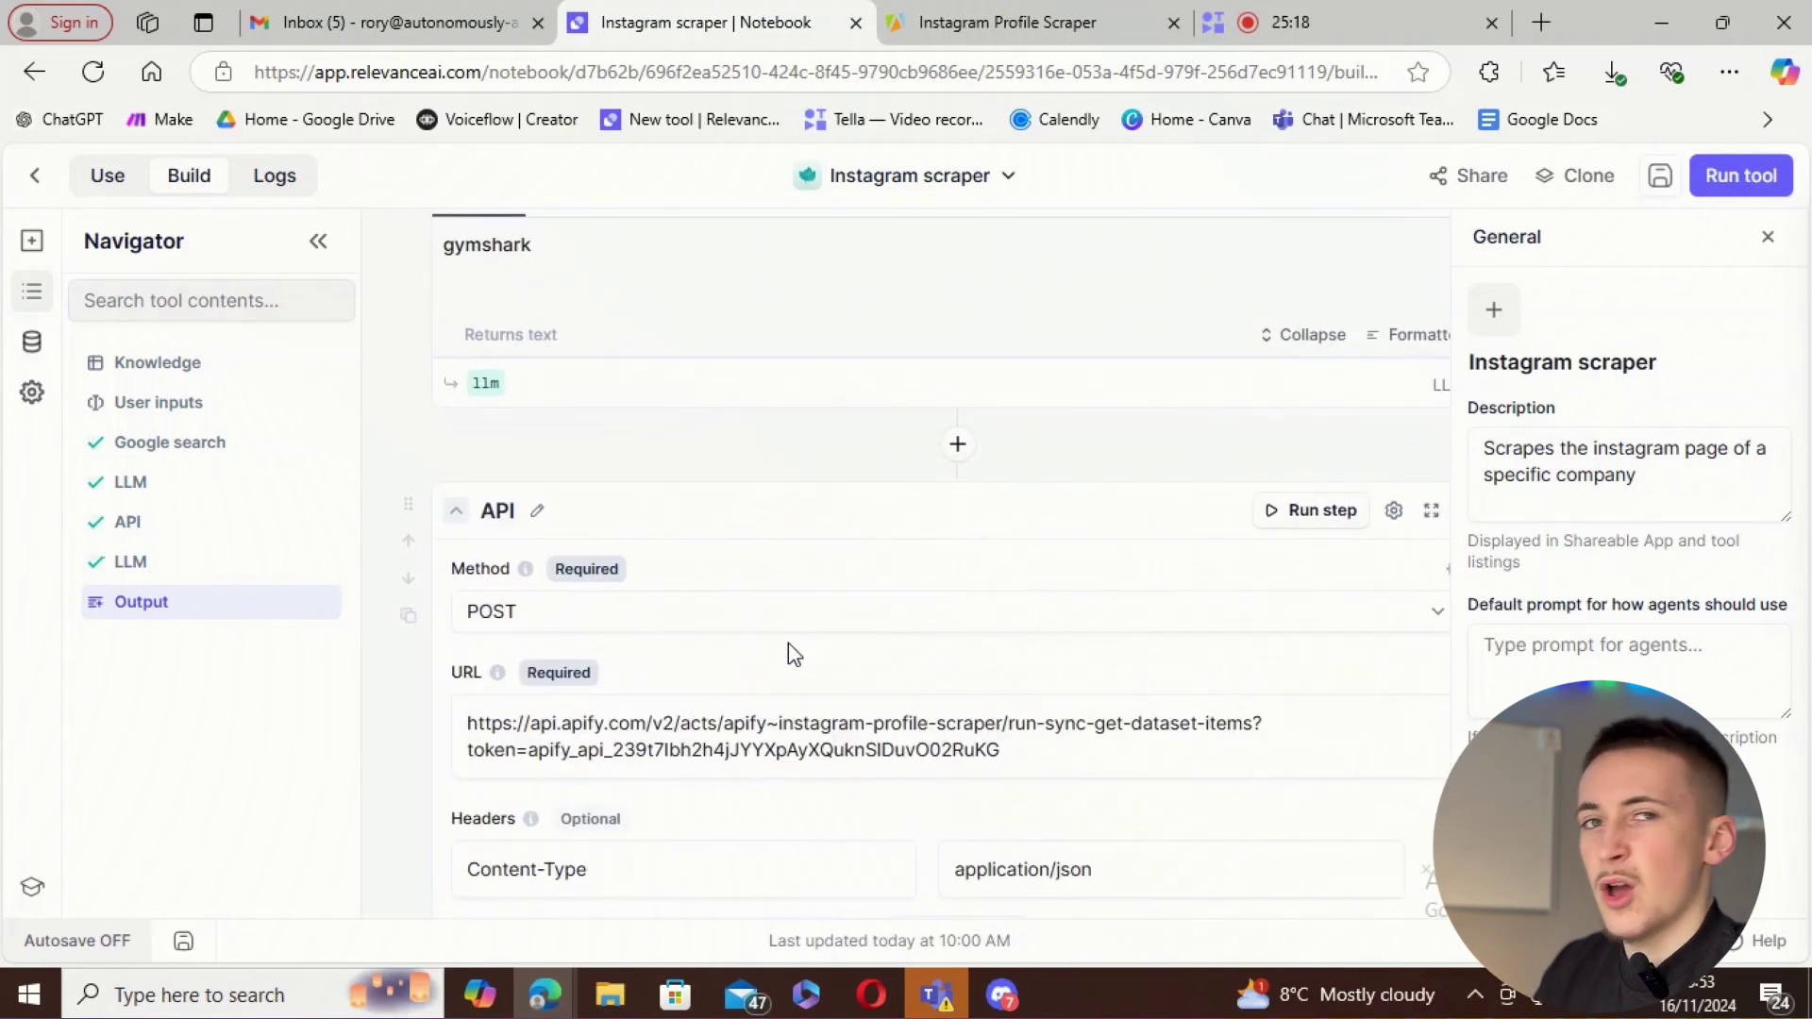
scroll(789, 643, "up", 12)
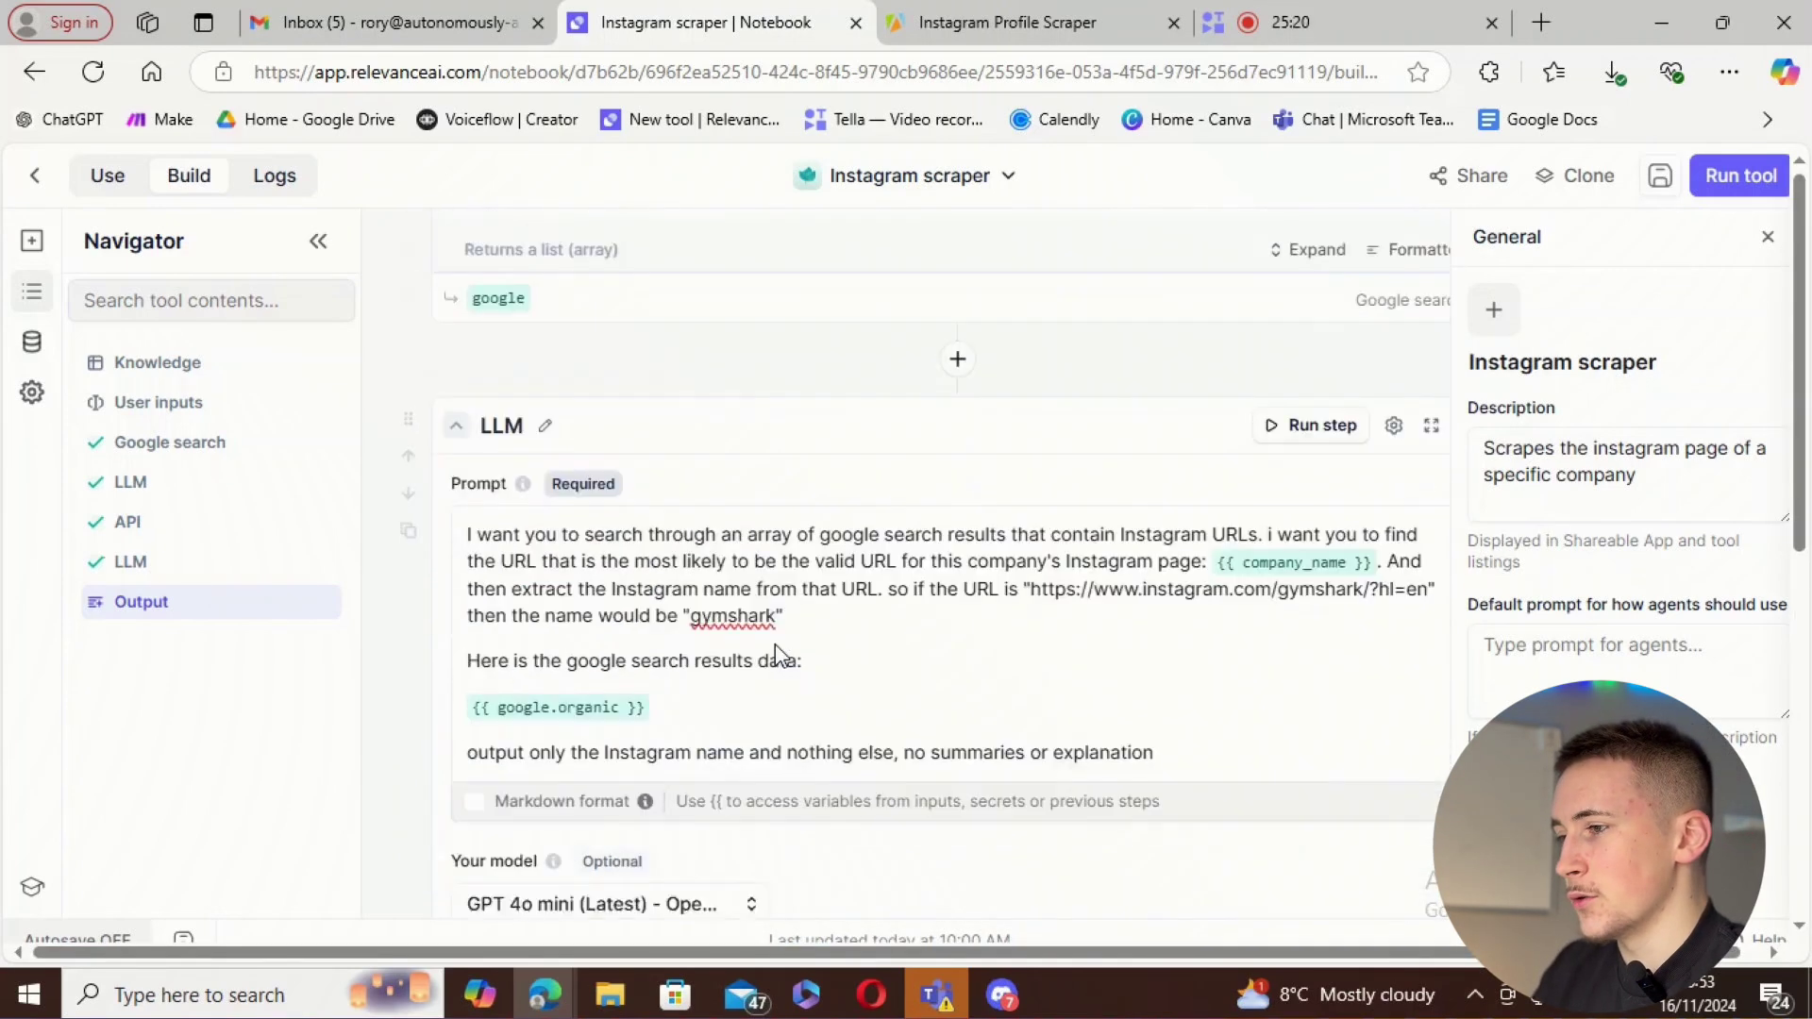
scroll(779, 654, "up", 10)
left_click(1661, 177)
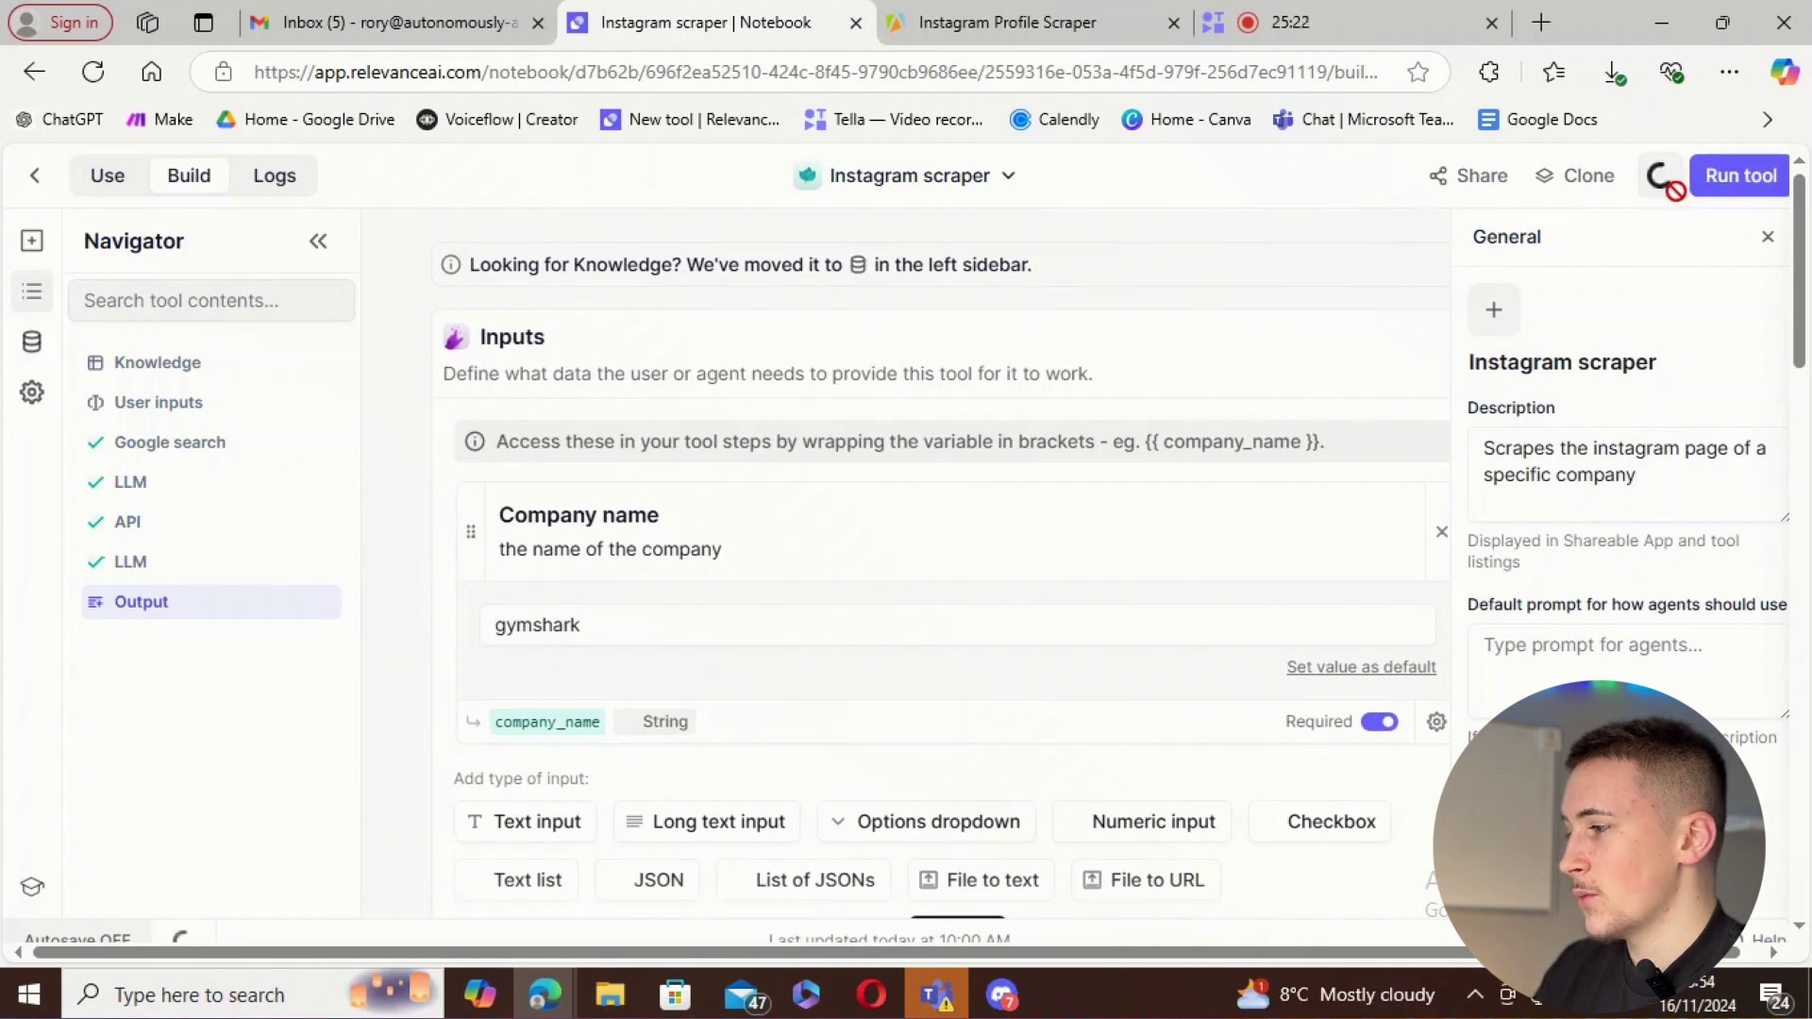
left_click(47, 180)
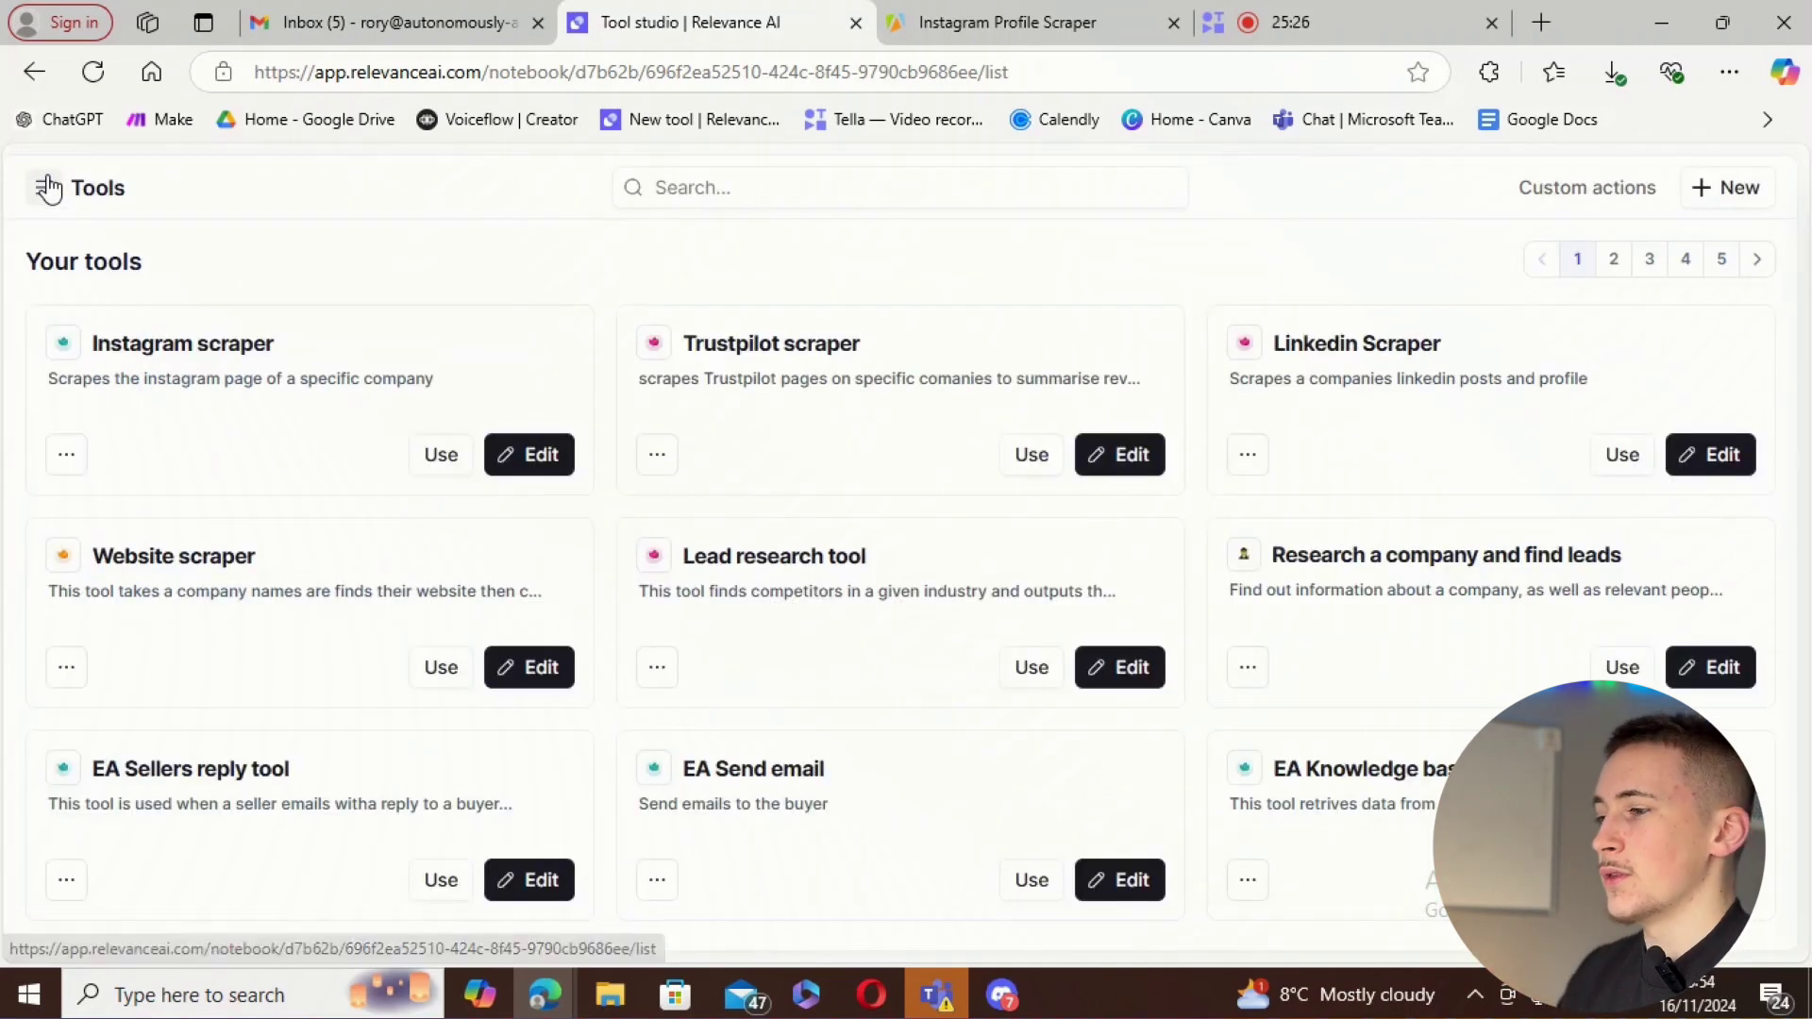
- Open the list of agents and view the blank profile form for a new agent before cancelling it
left_click(49, 189)
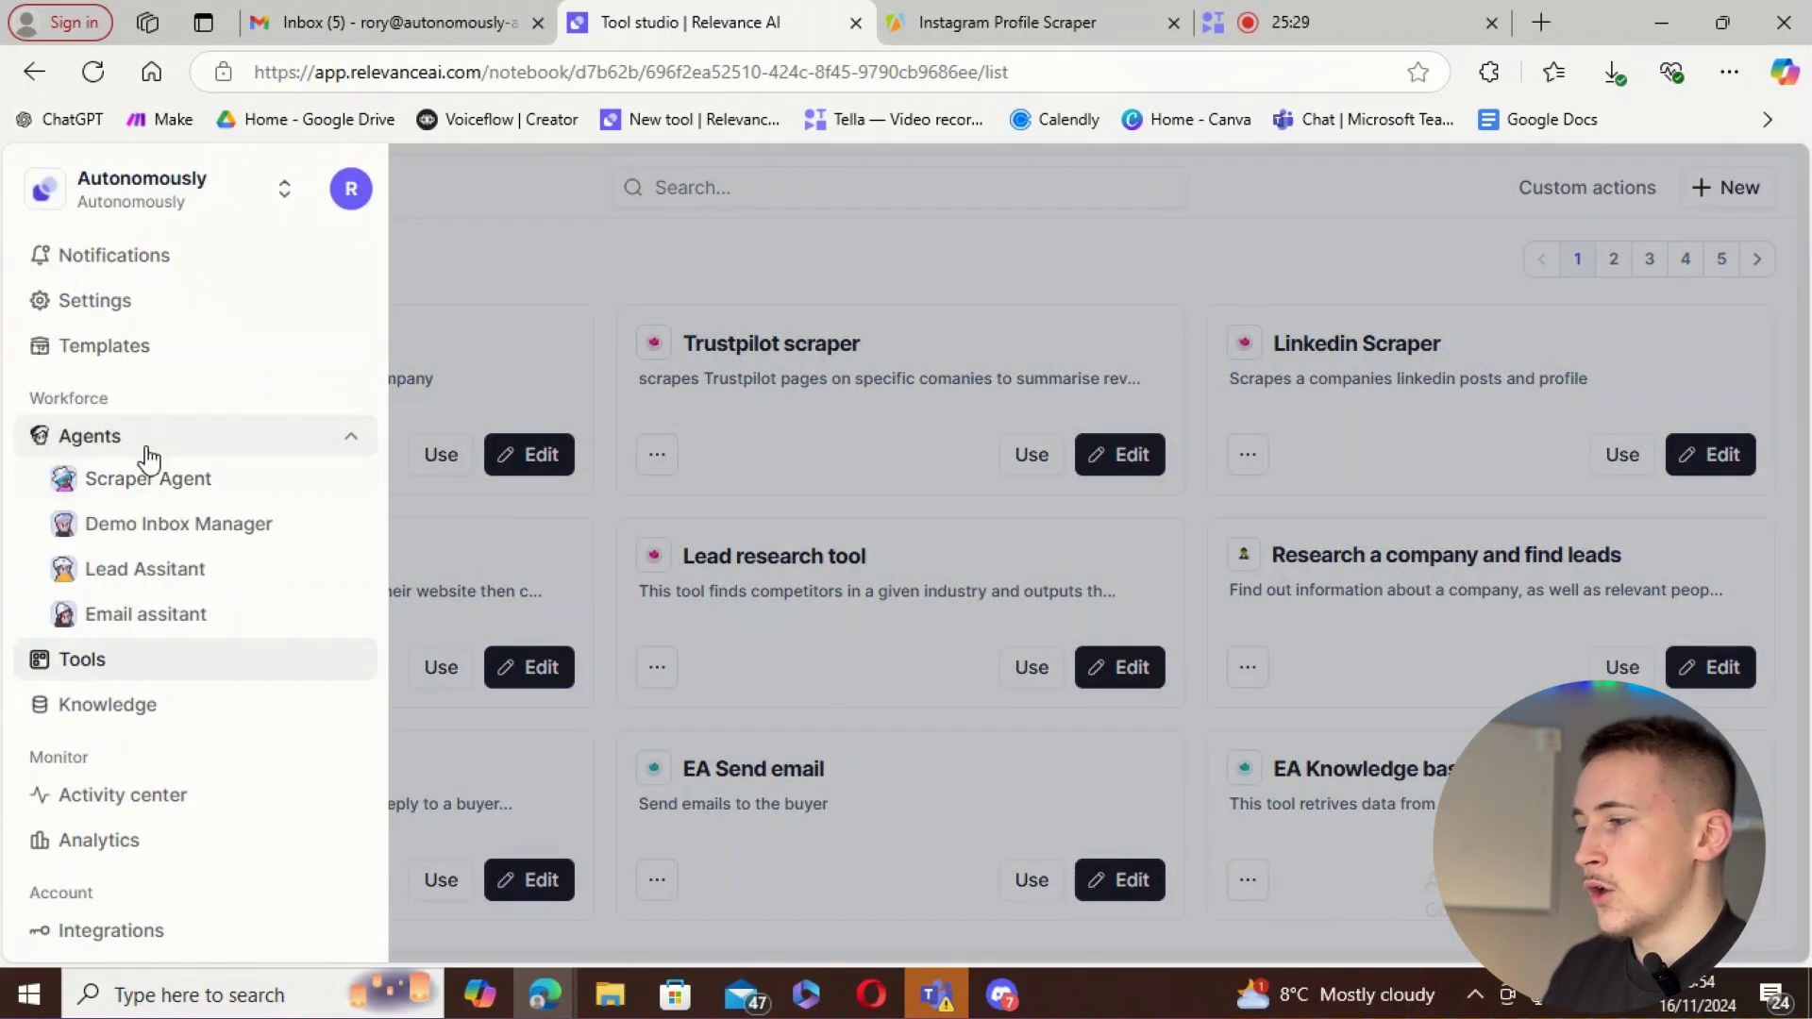
left_click(146, 449)
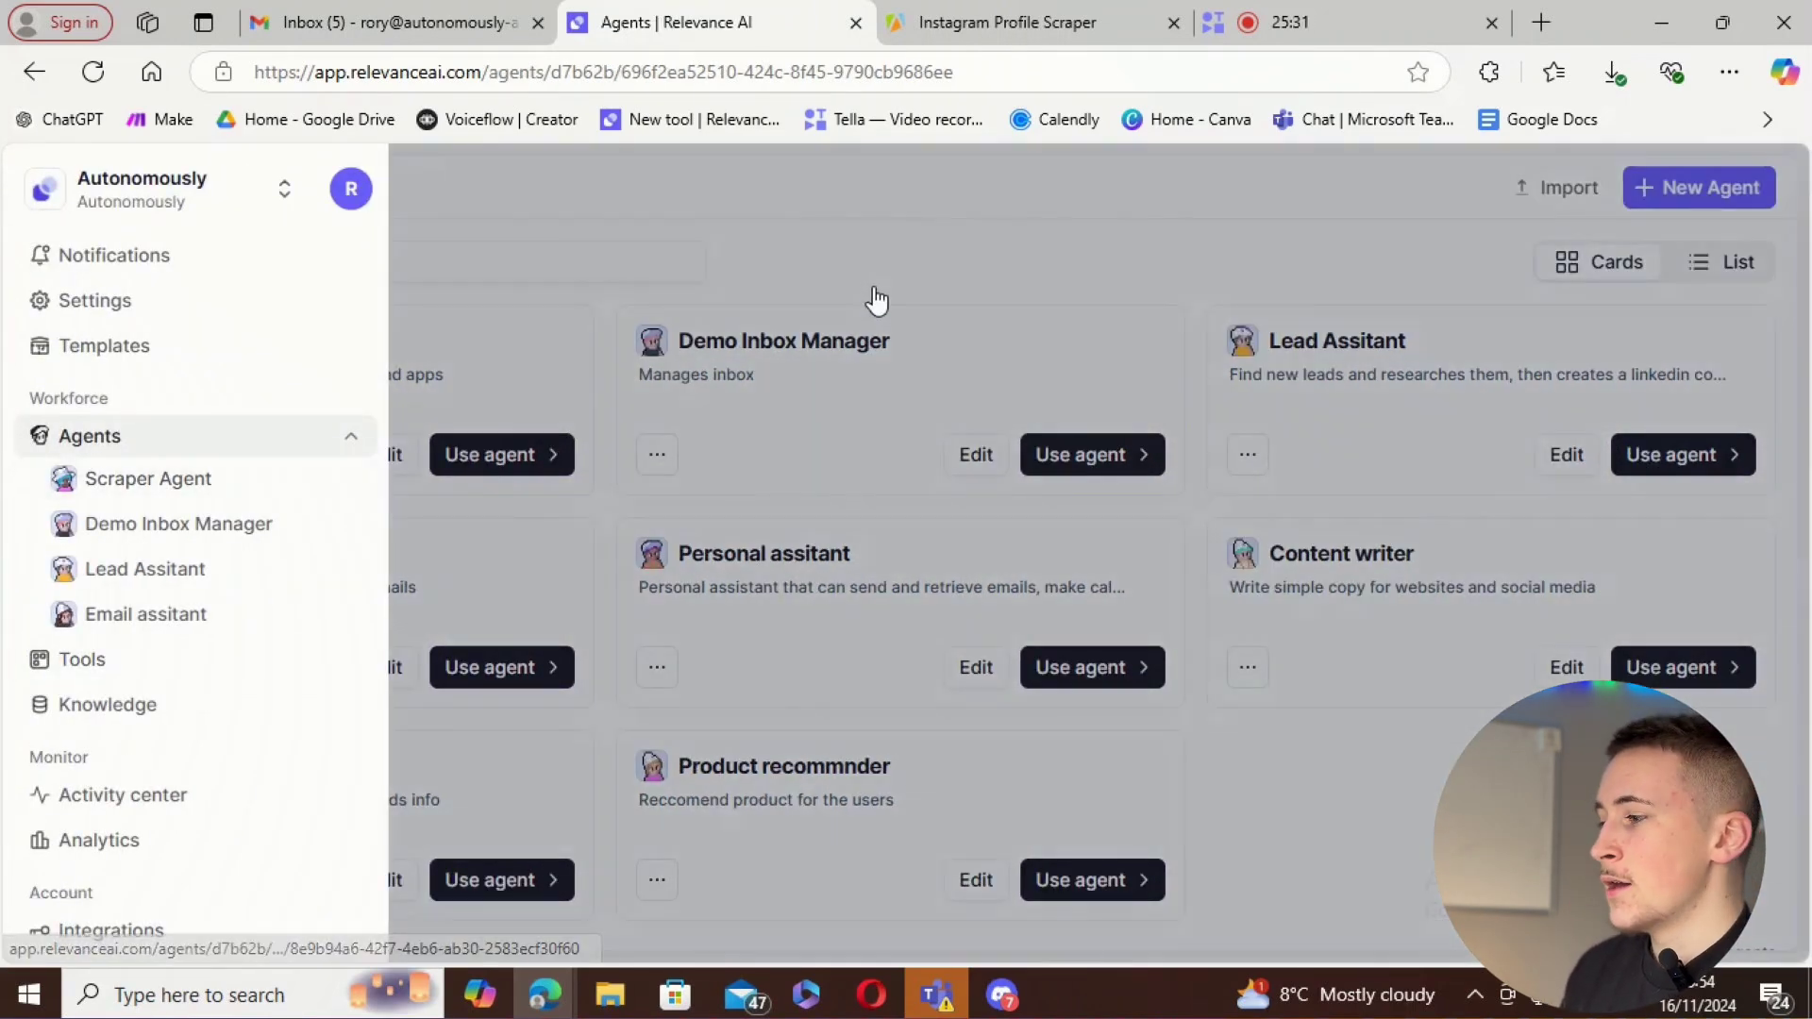
left_click(869, 303)
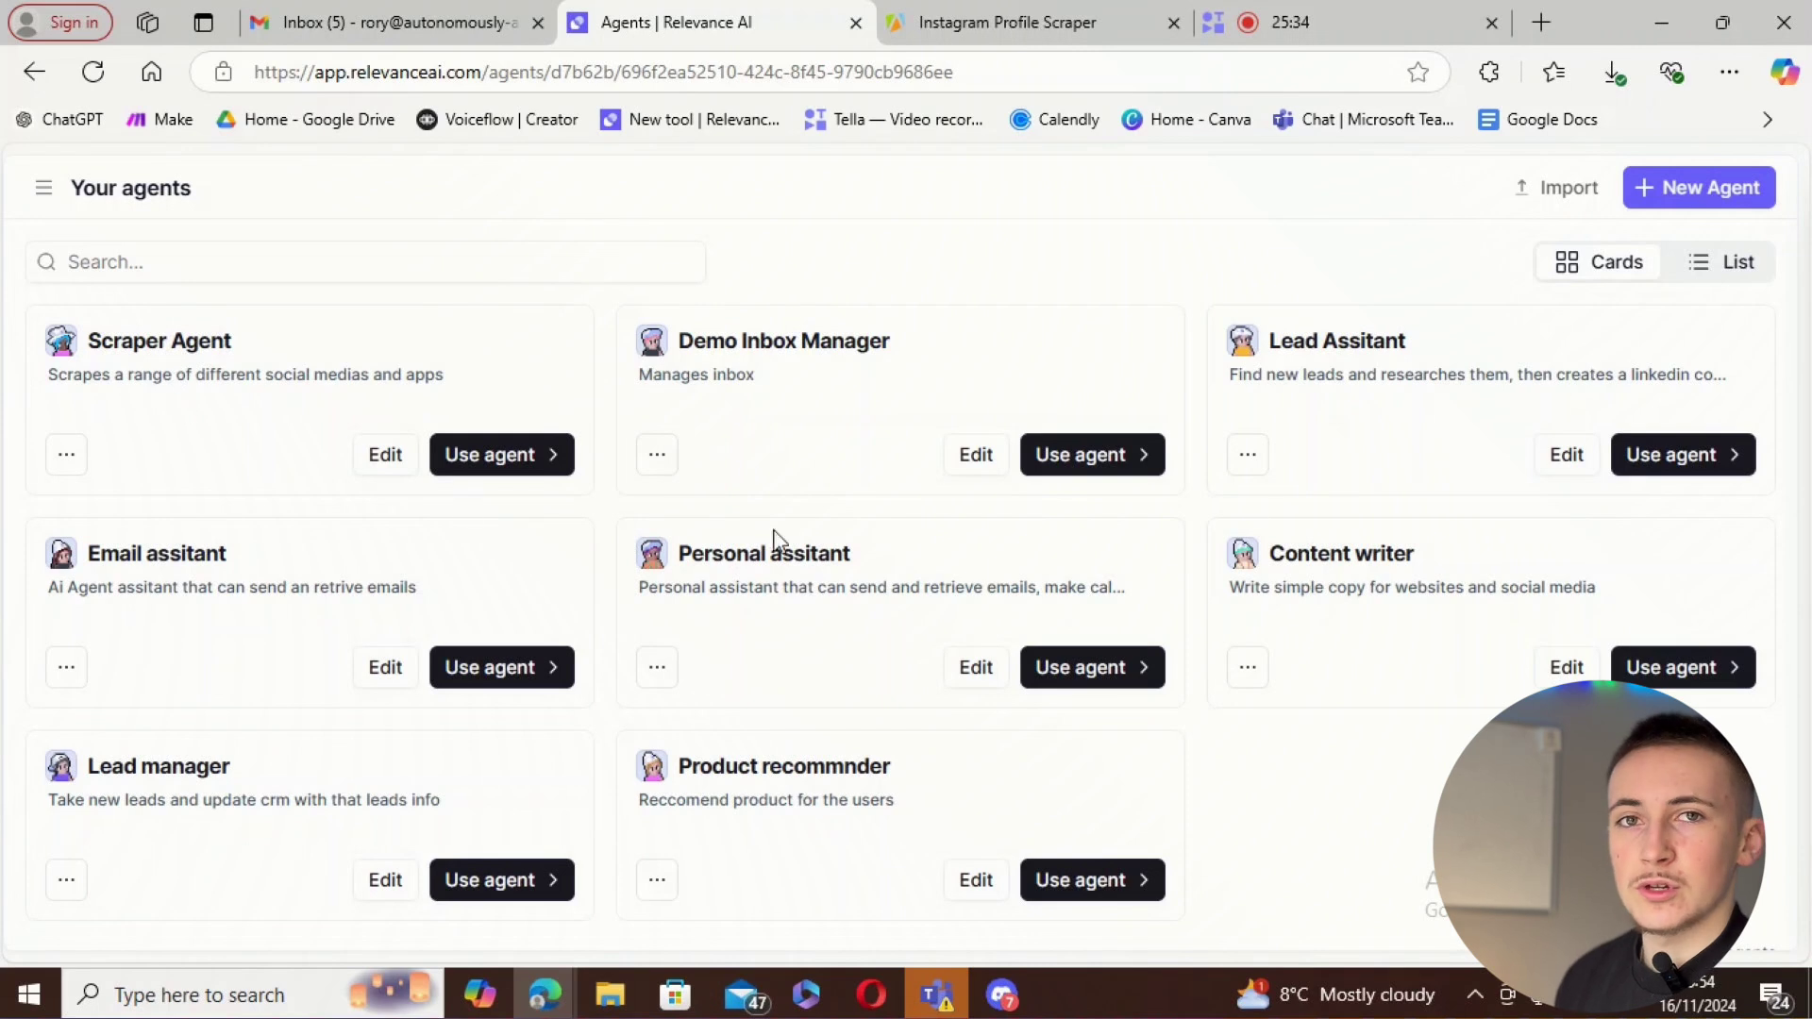
left_click(1699, 200)
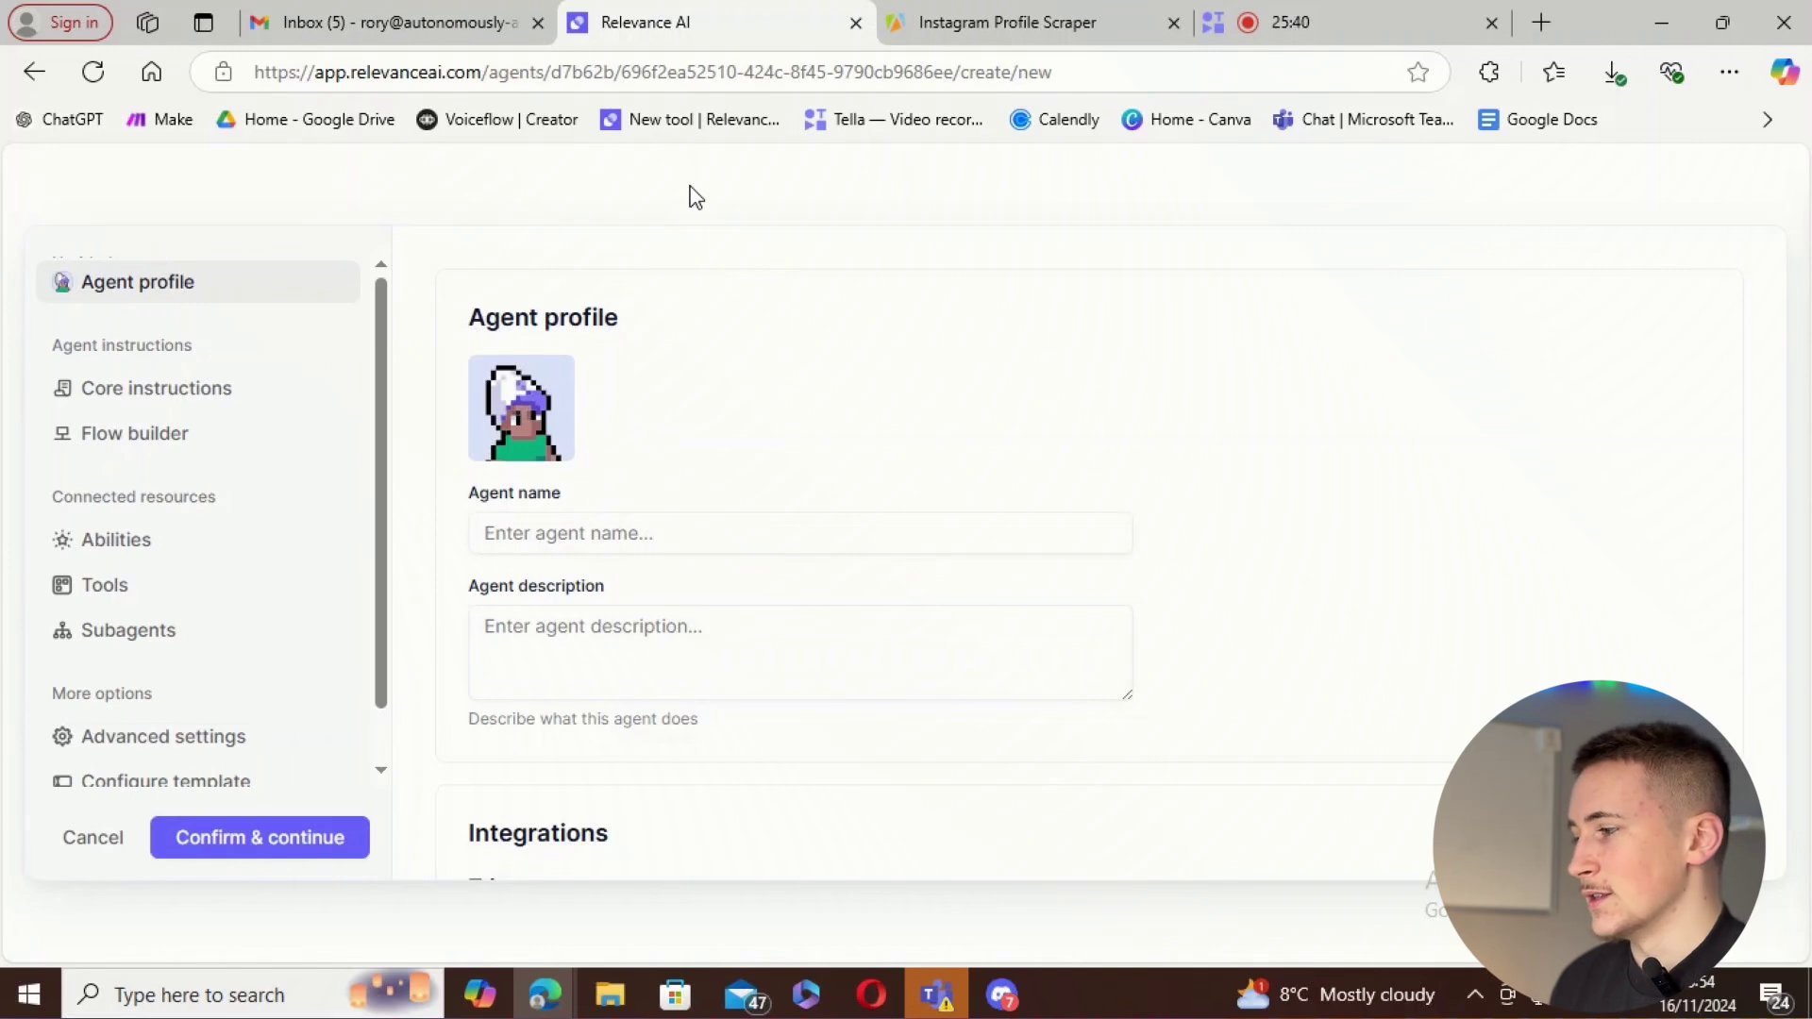
left_click(74, 854)
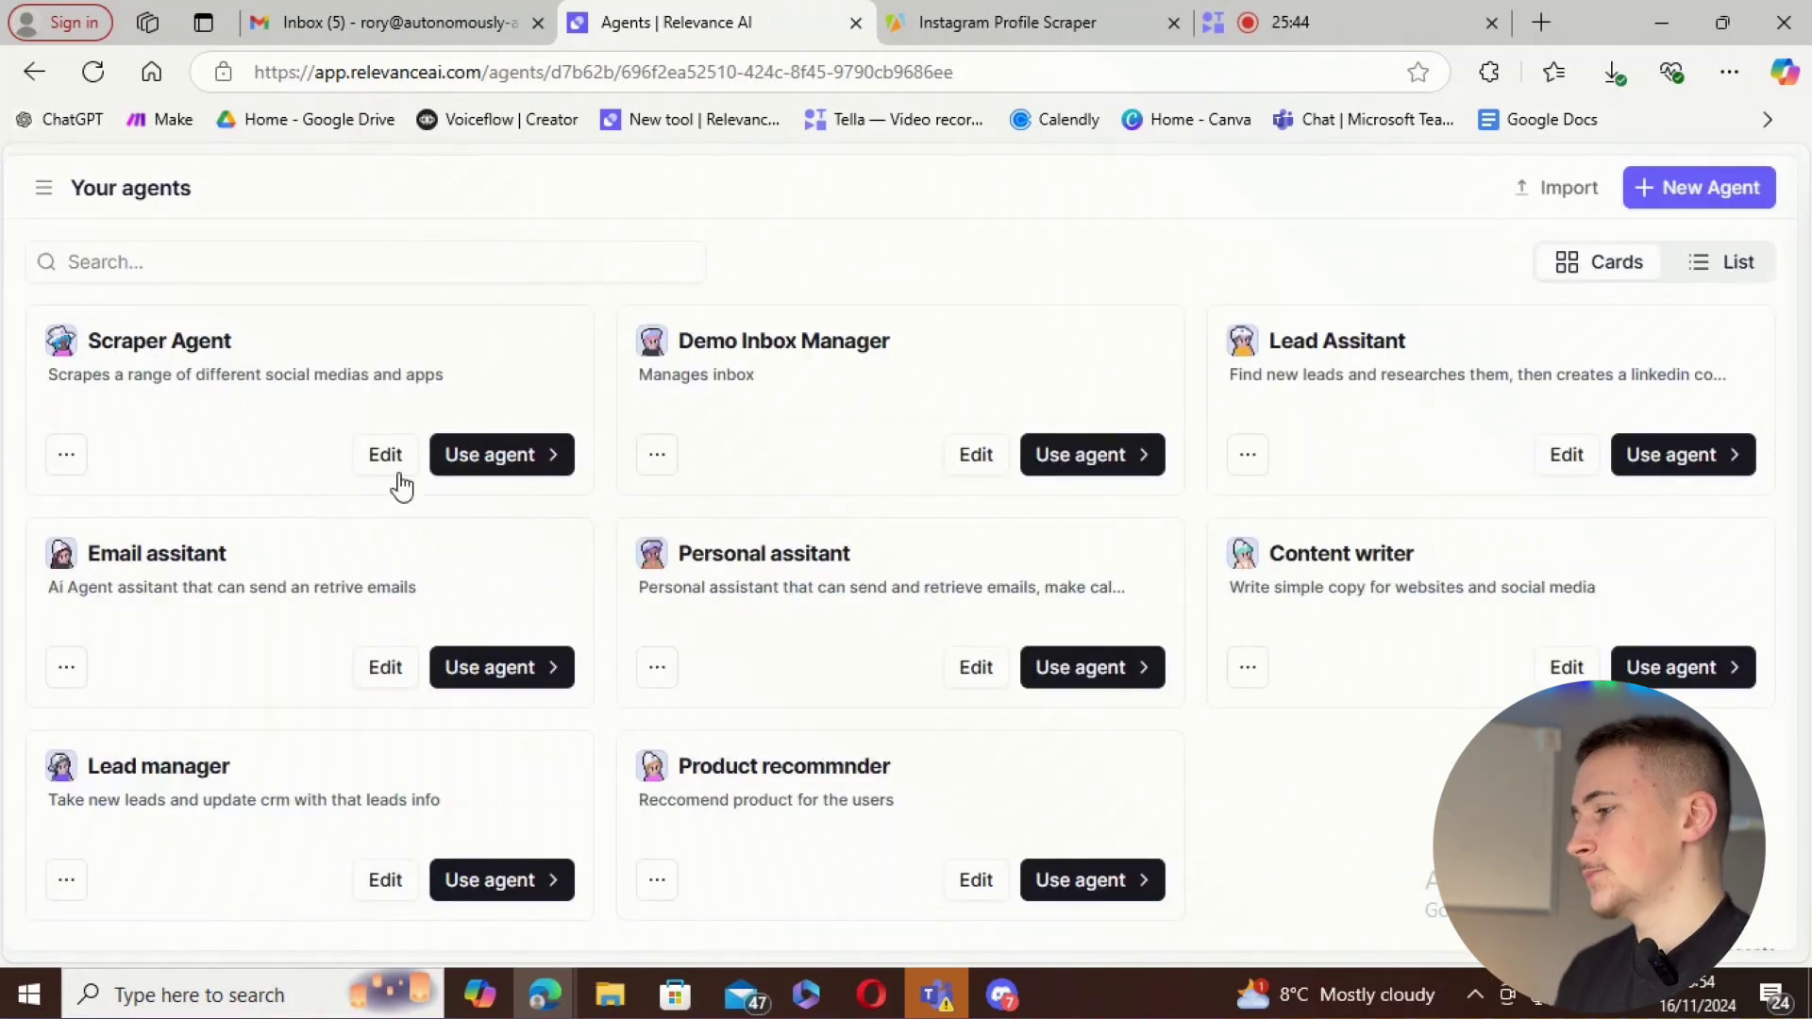
- Open the Scraper Agent for editing and review its profile, connected tools, available tools to add, and the Trustpilot scraper's approval mode options
left_click(385, 457)
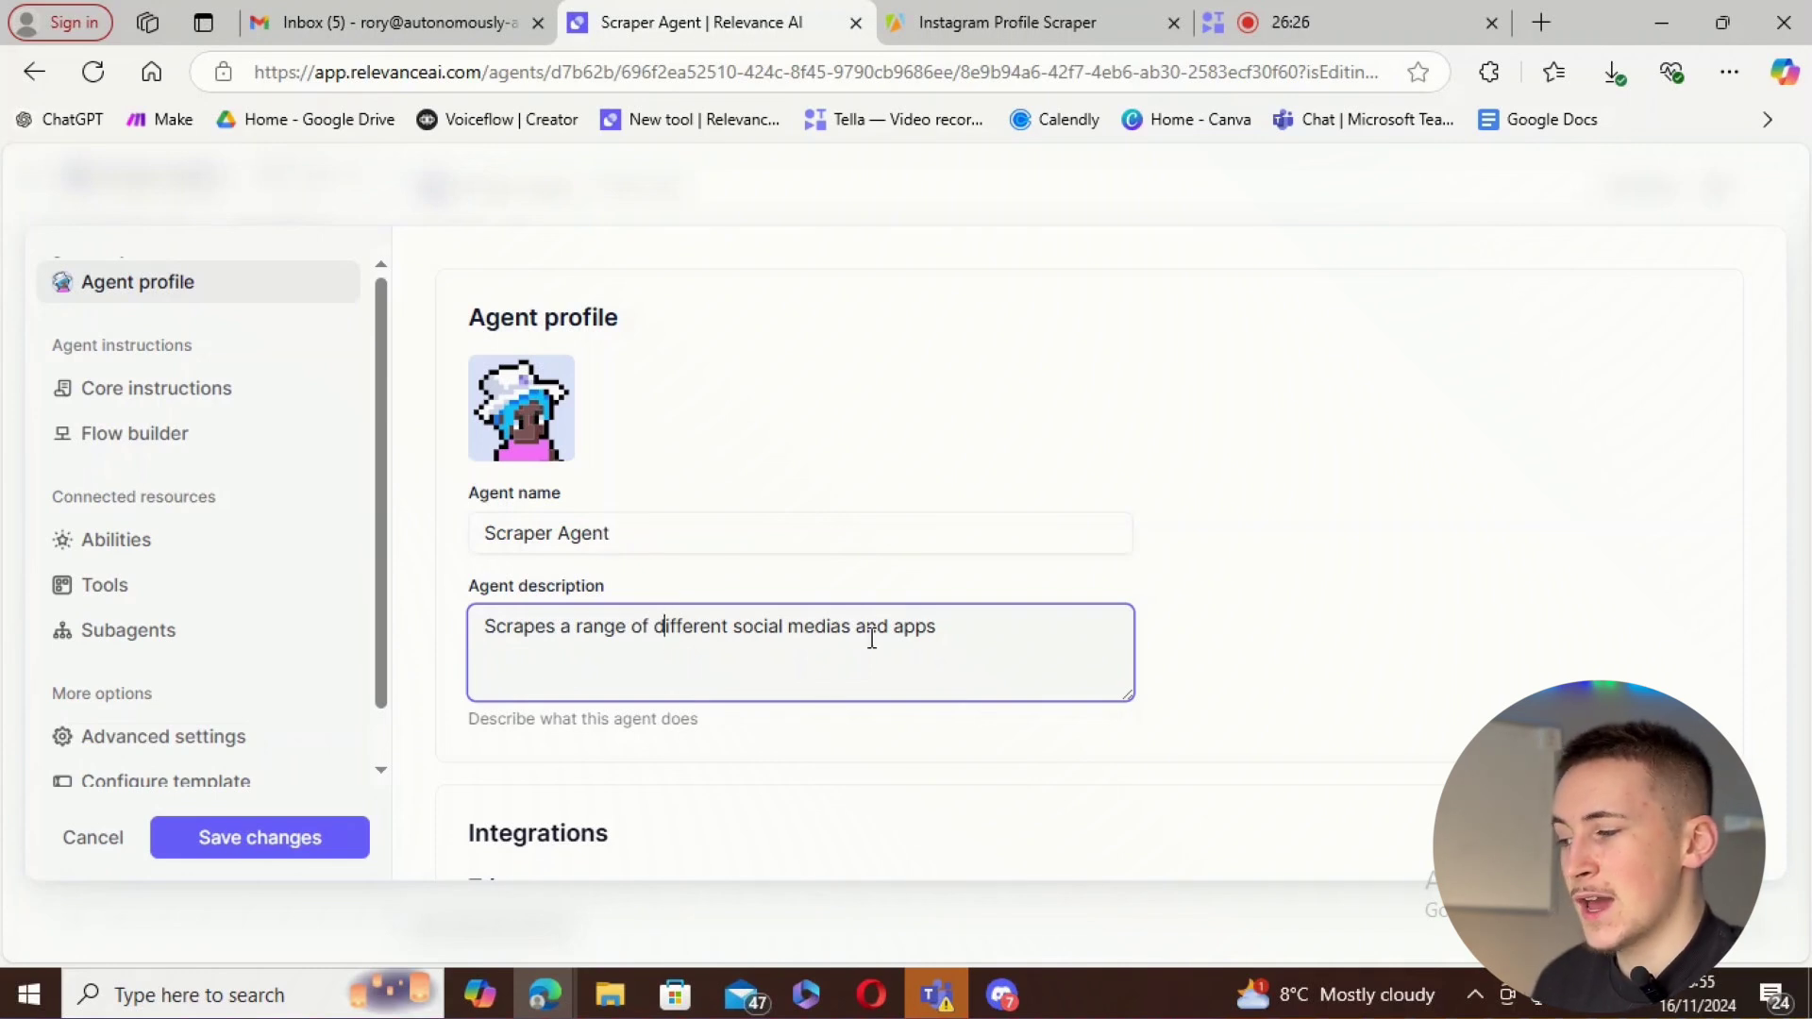
left_click(922, 638)
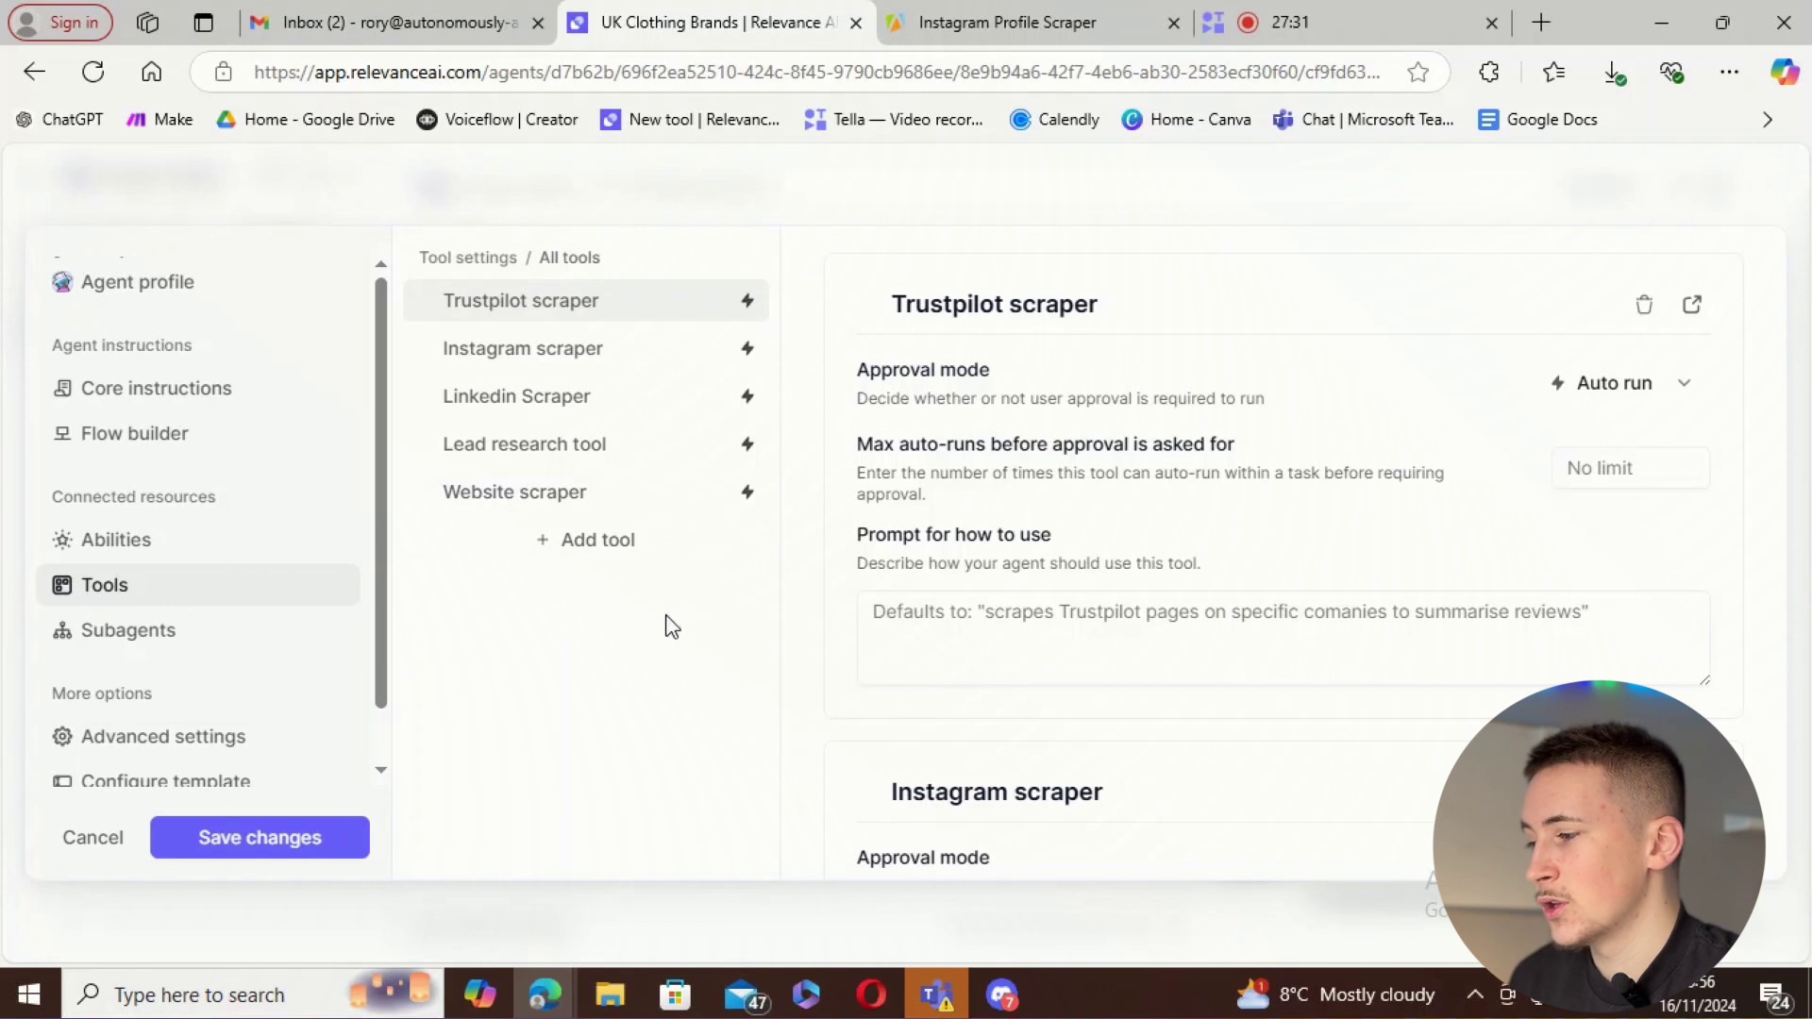
left_click(593, 564)
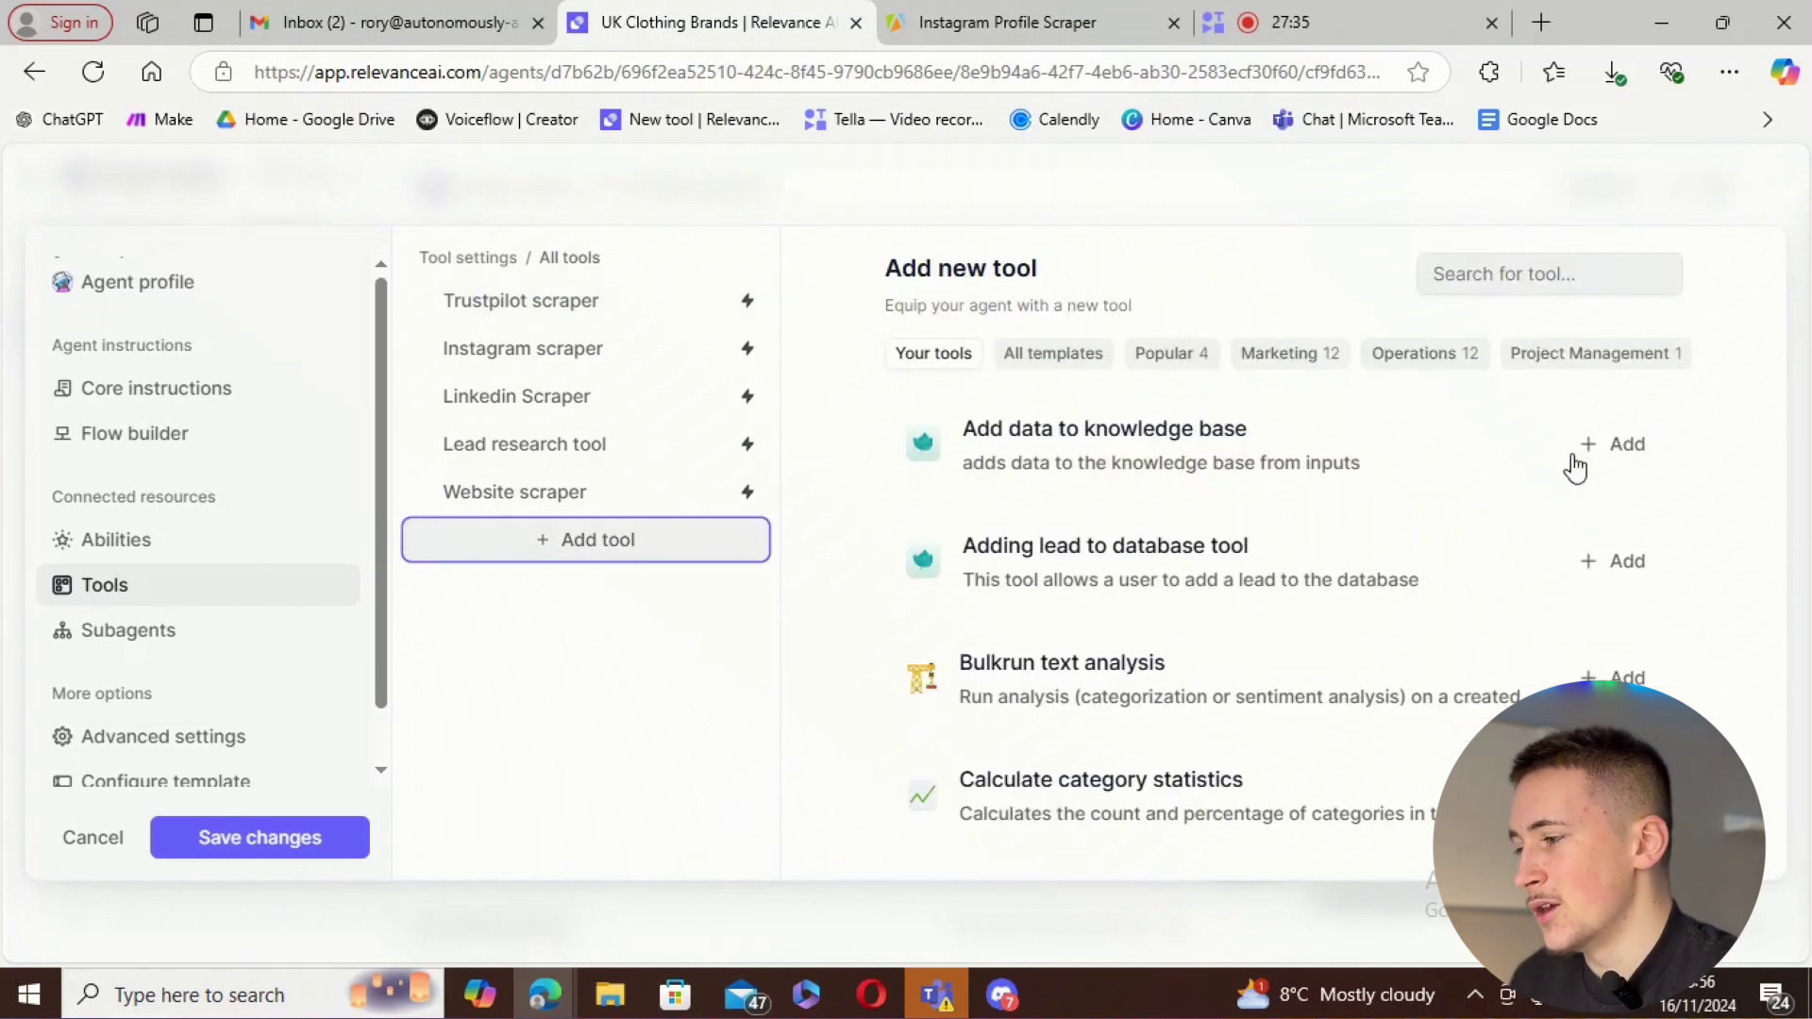
left_click(649, 325)
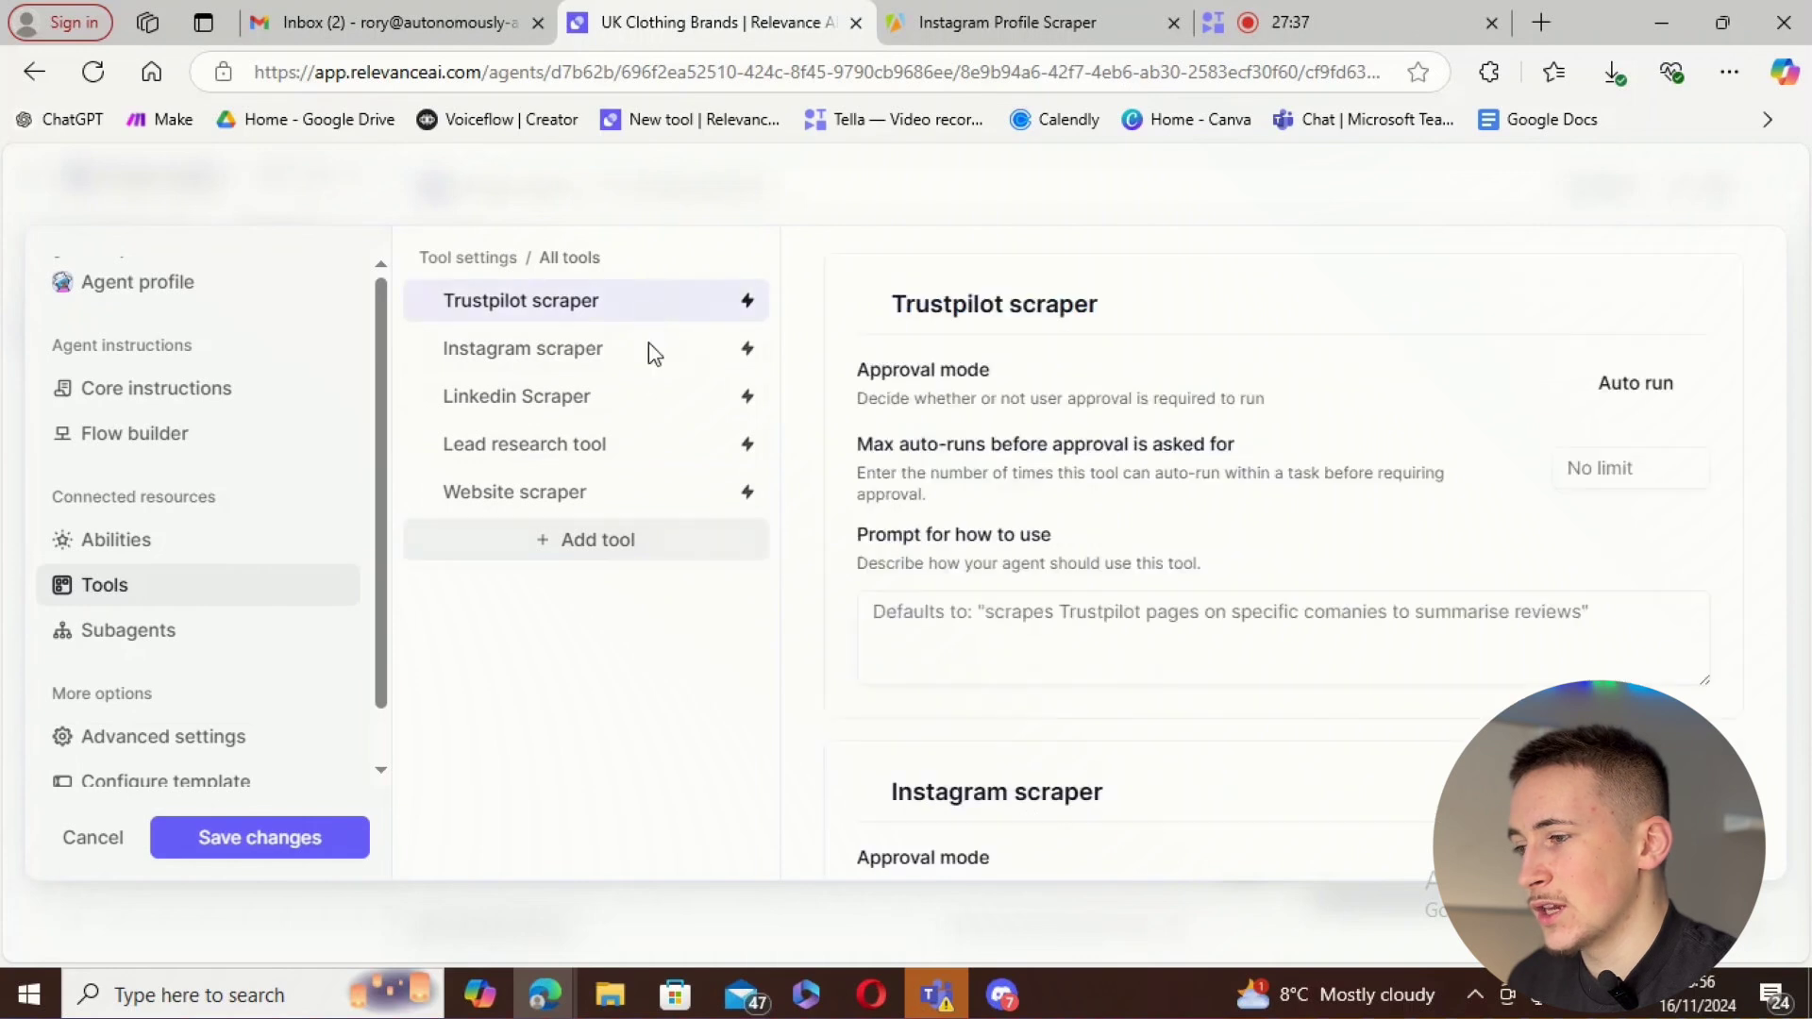
left_click(1631, 408)
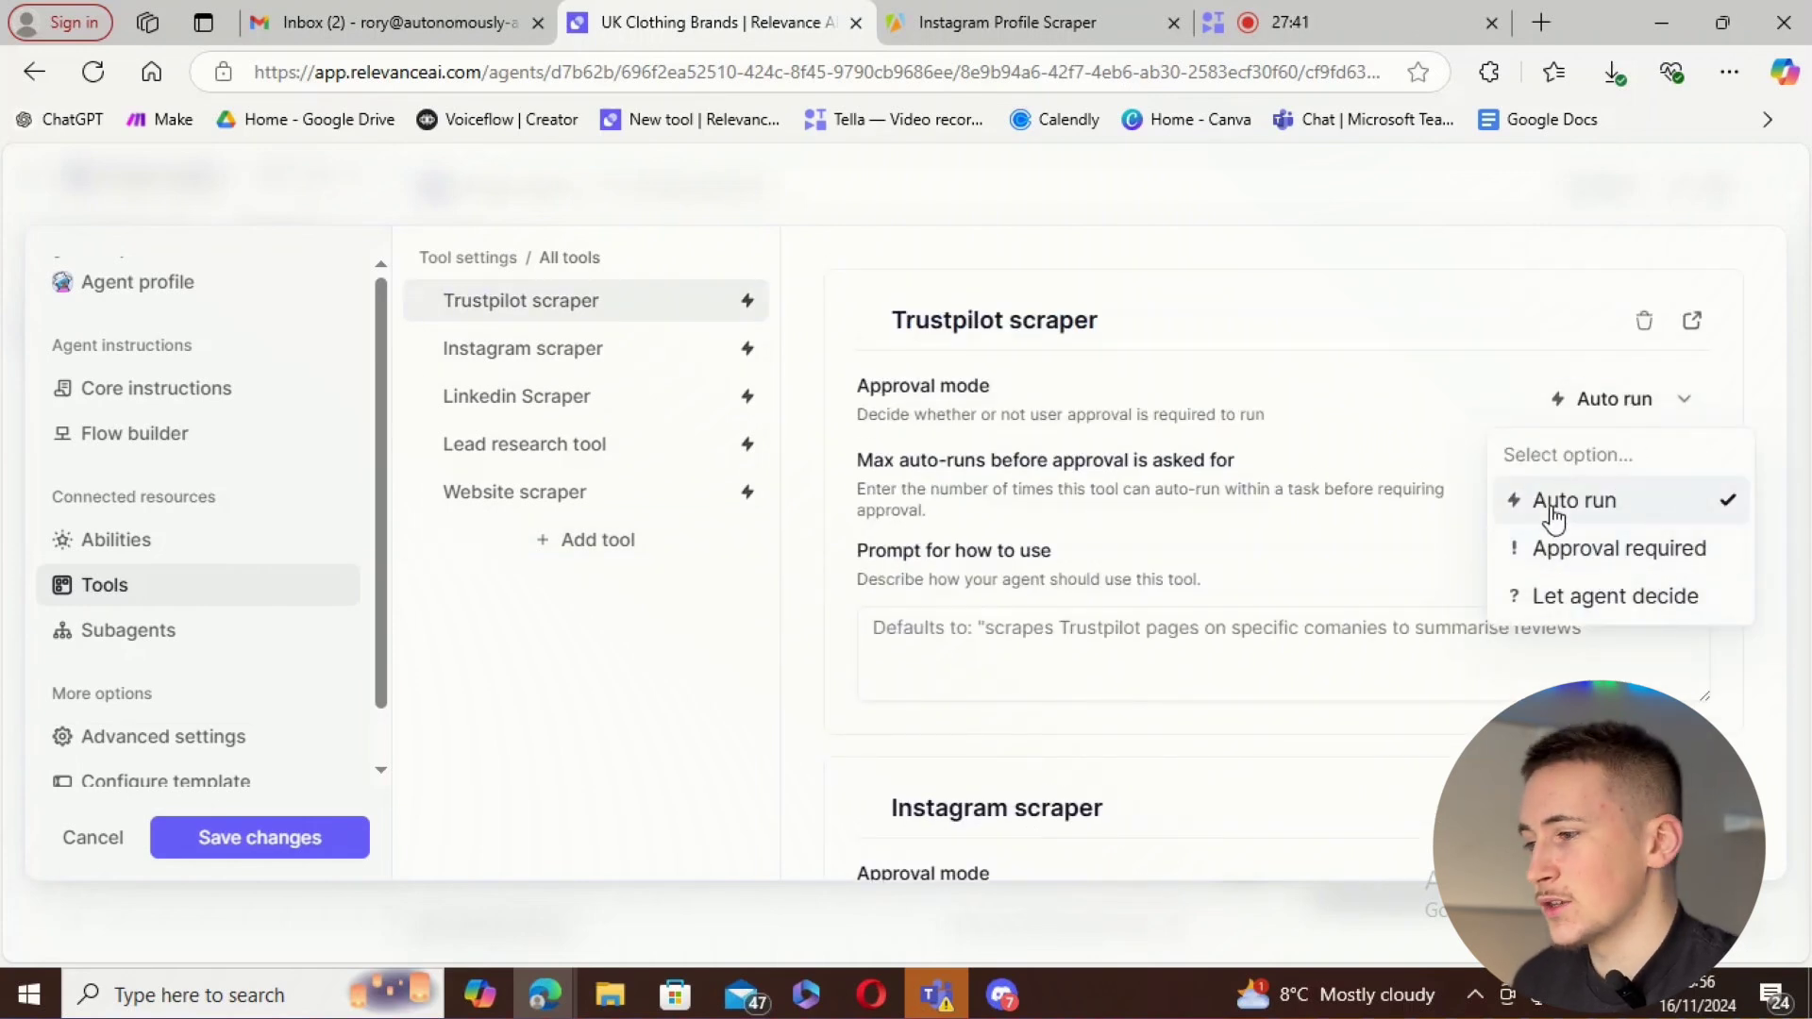
left_click(1427, 401)
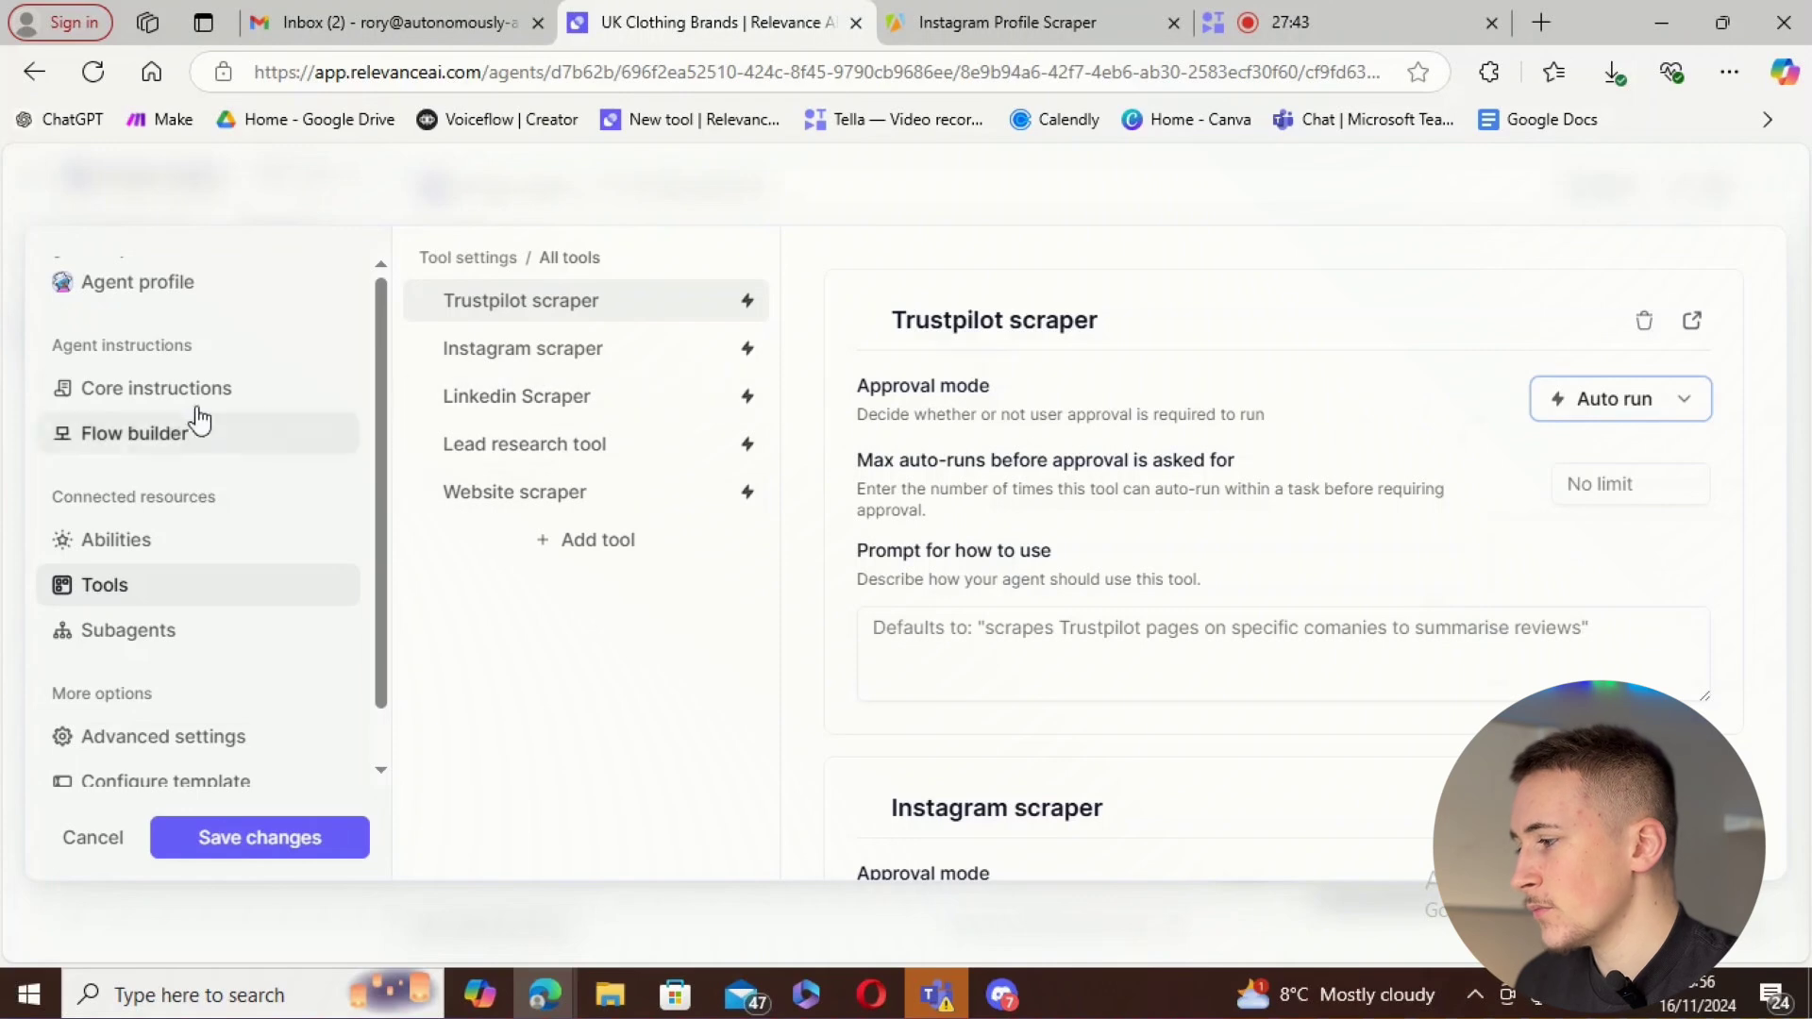
- In the core instructions, bring up the connected tools with "/" after "here is a breakdown of the 5 tools:" and remove the slash
left_click(155, 390)
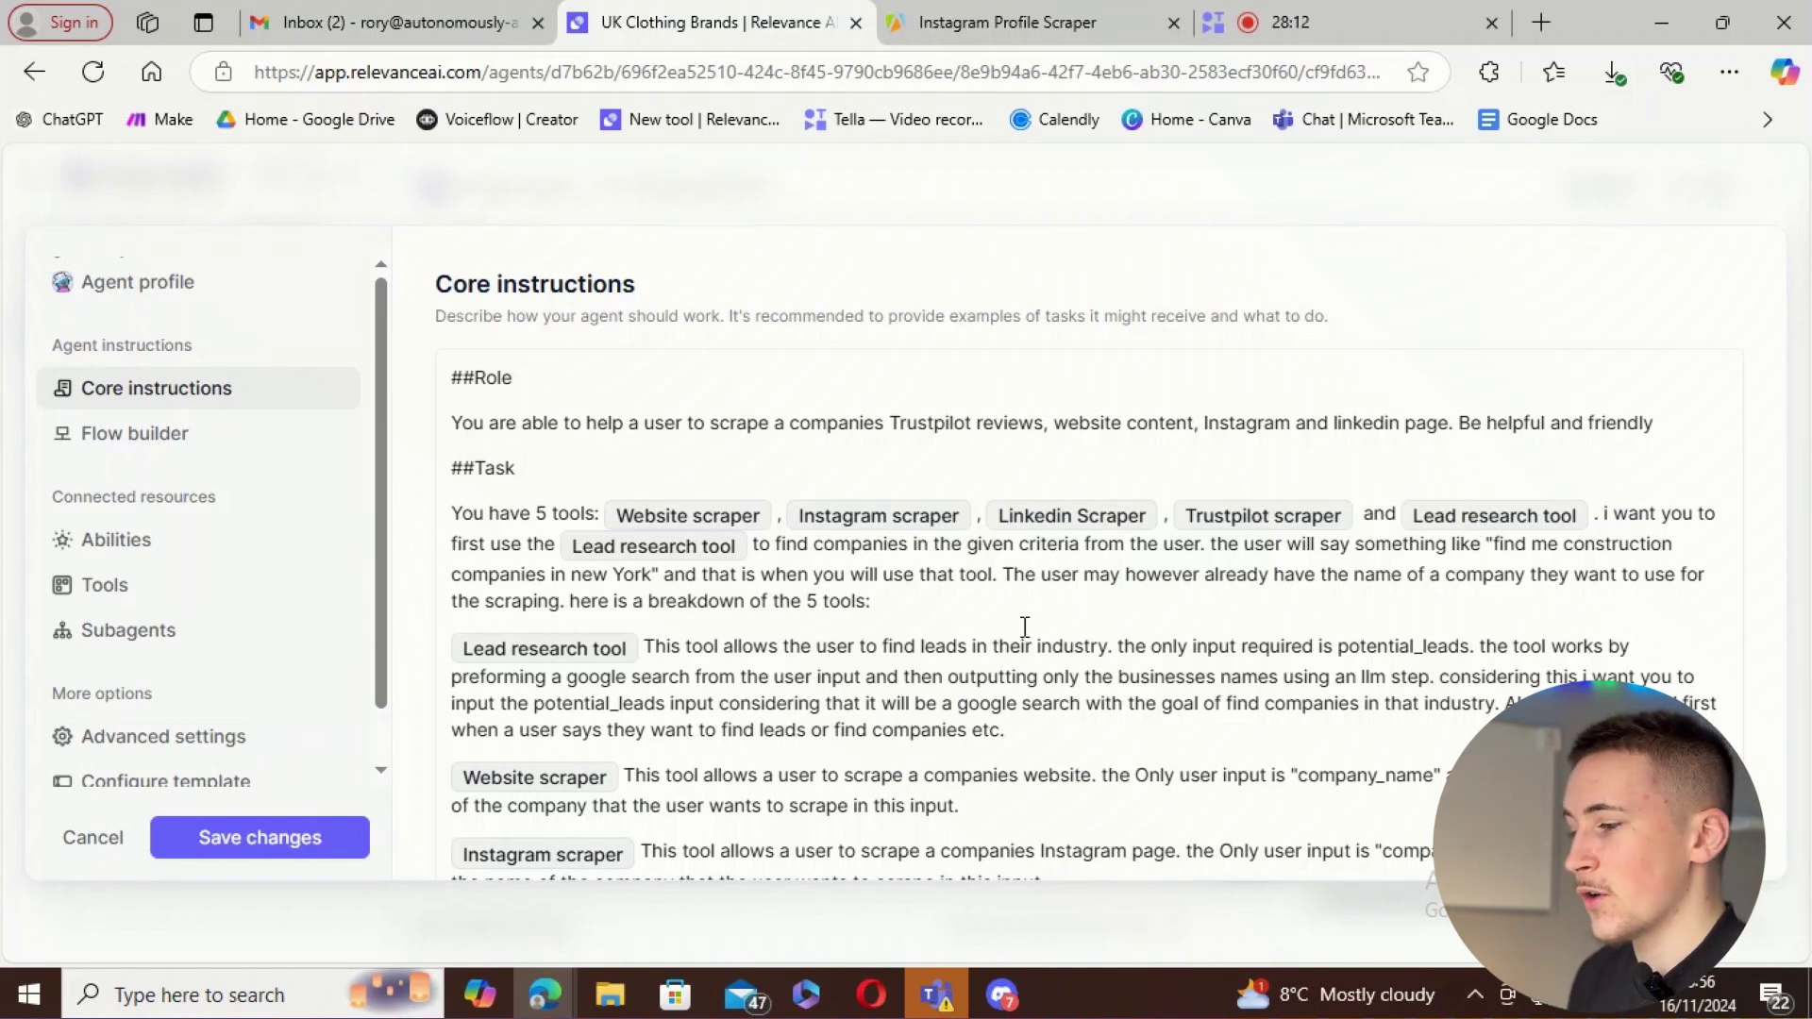
left_click(982, 604)
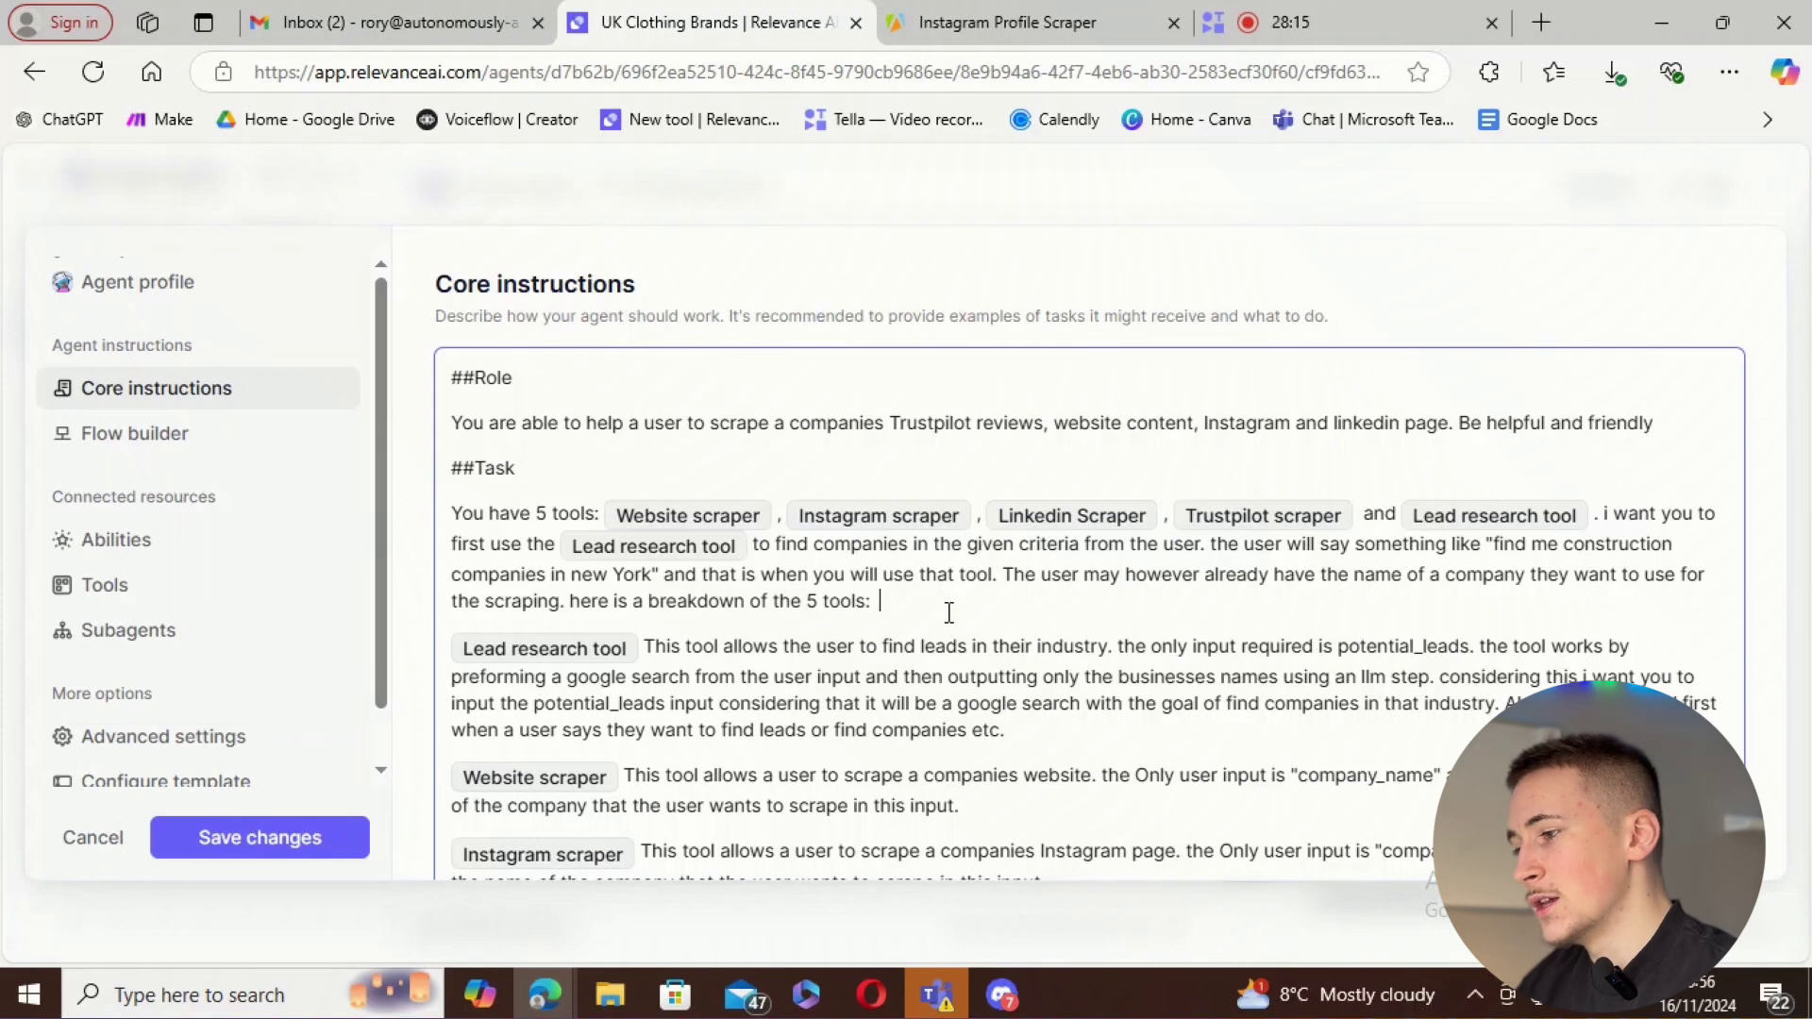
type("/")
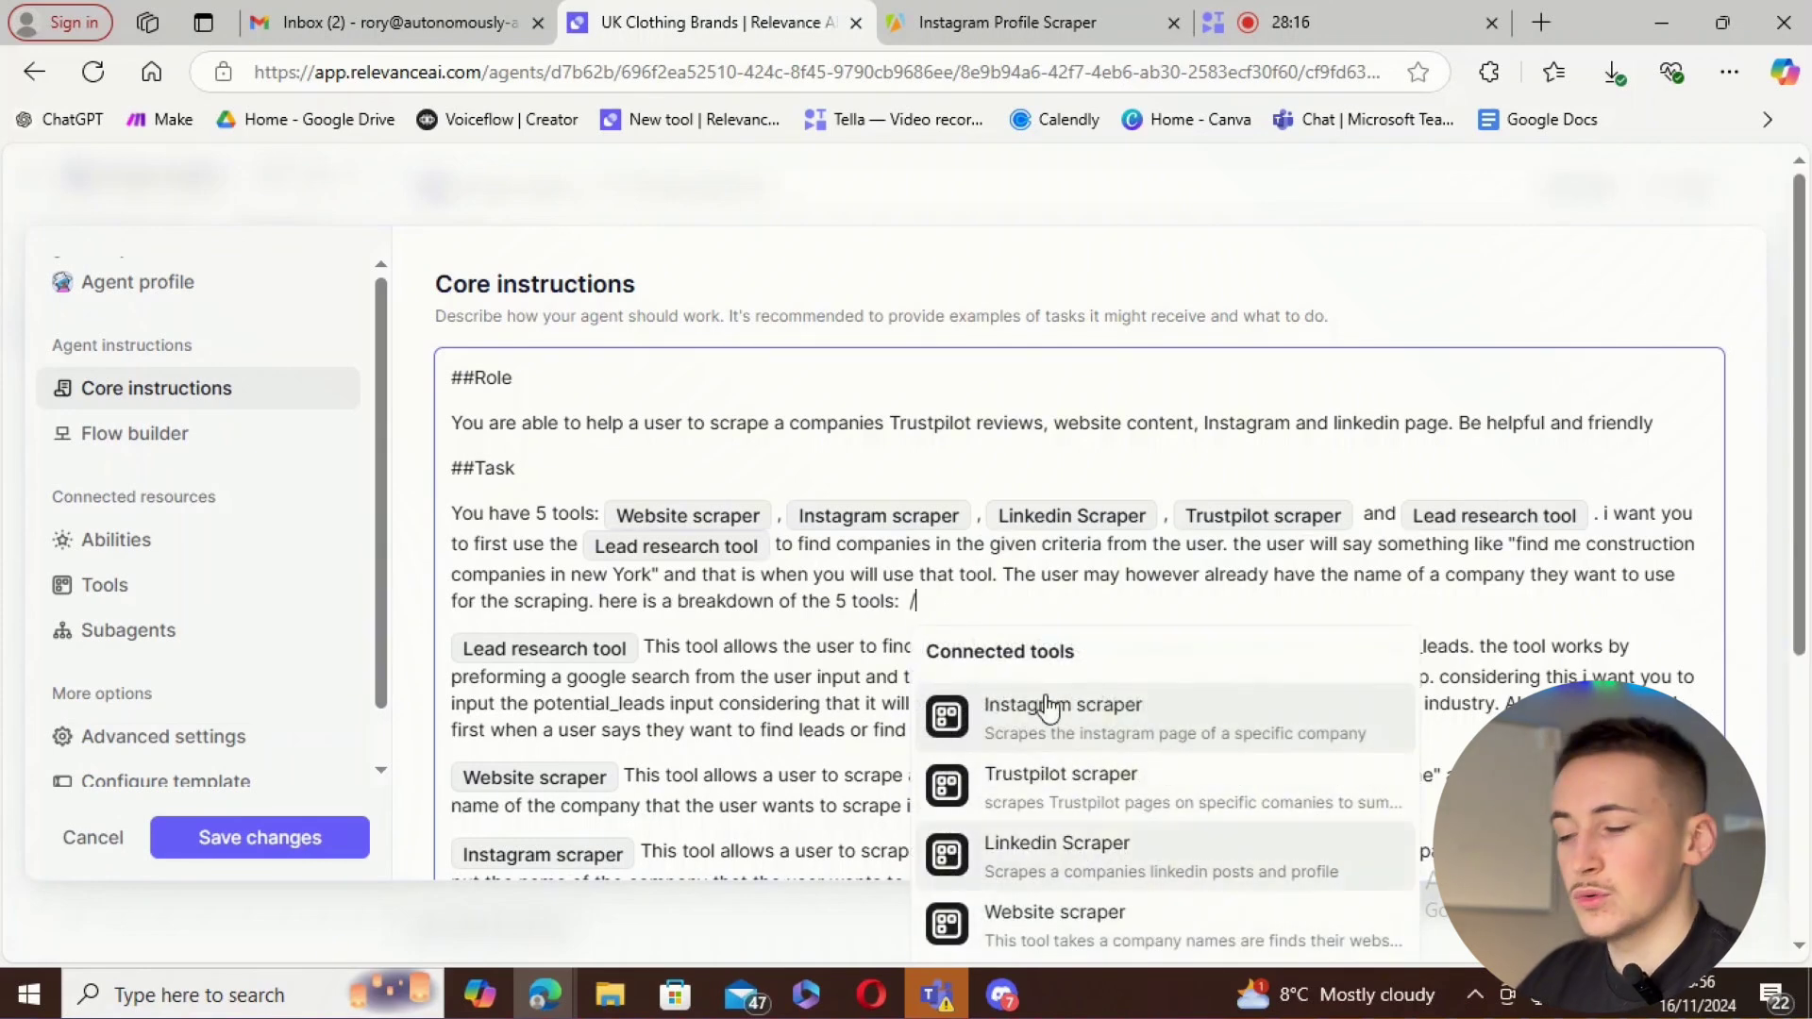
key("BackSpace")
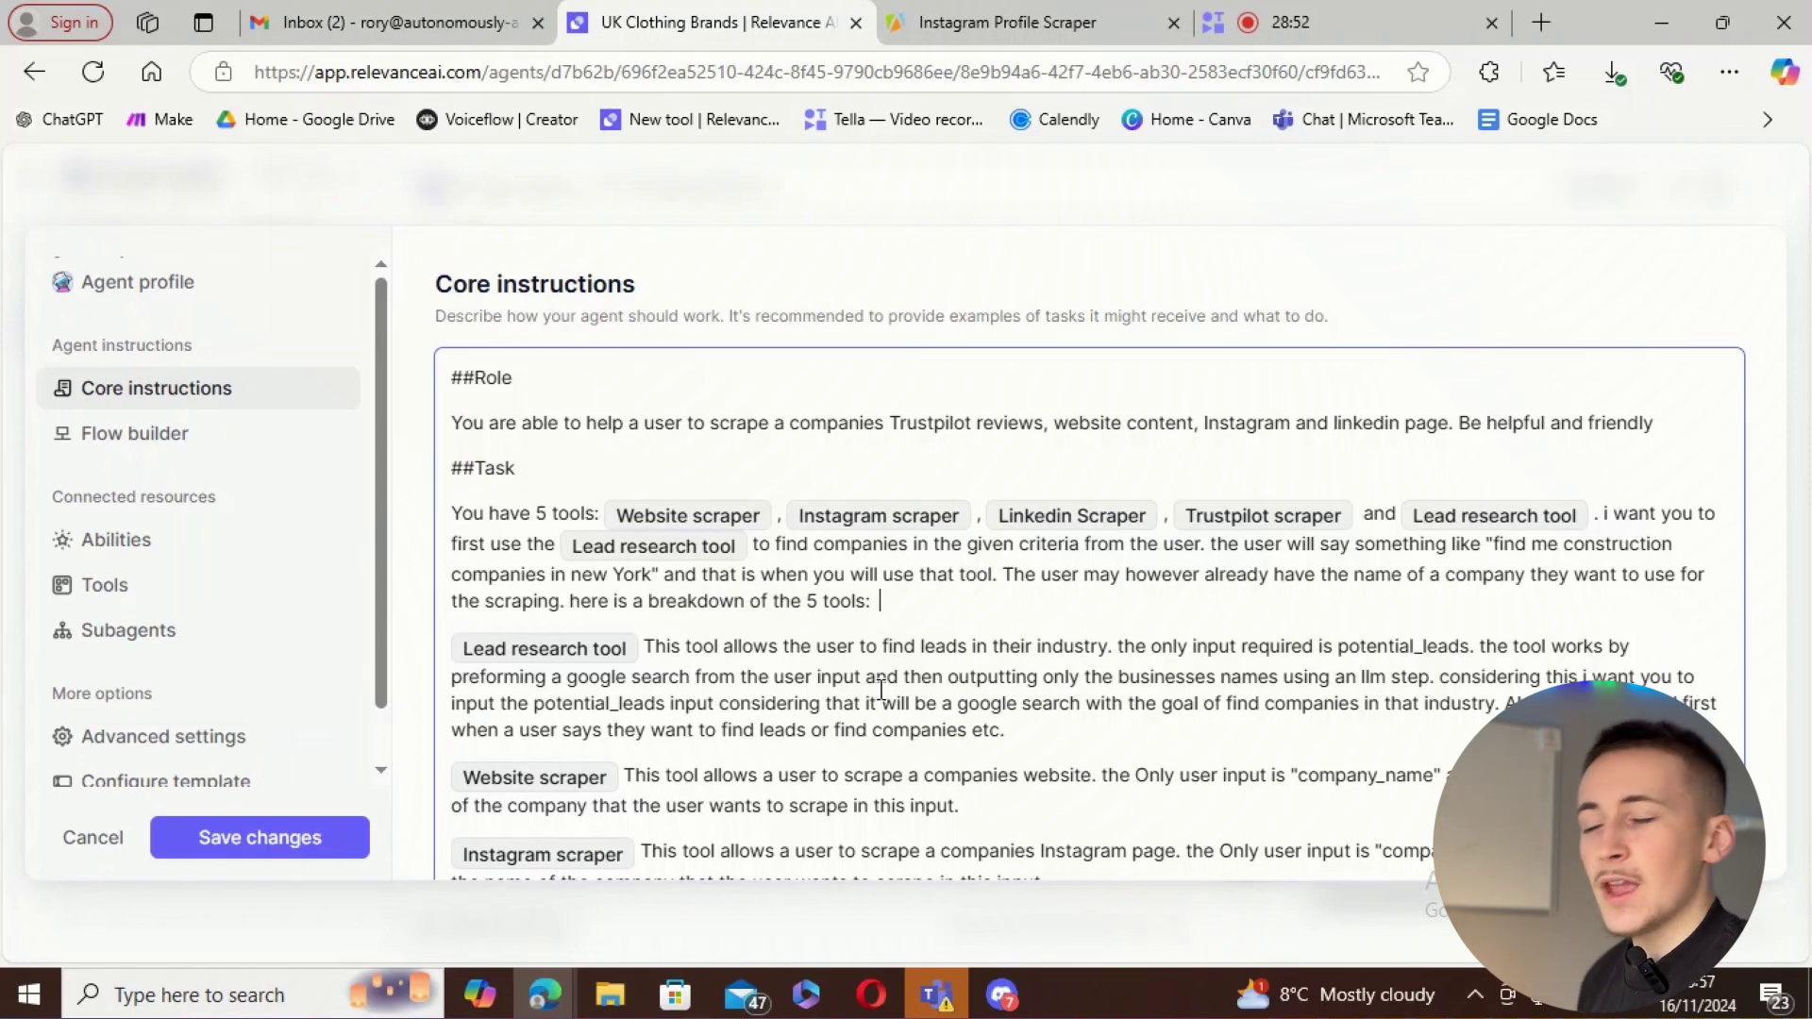
- Review the core instructions' tool breakdown, including the Lead research tool description, and the notes, and save the agent
scroll(869, 675, "down", 5)
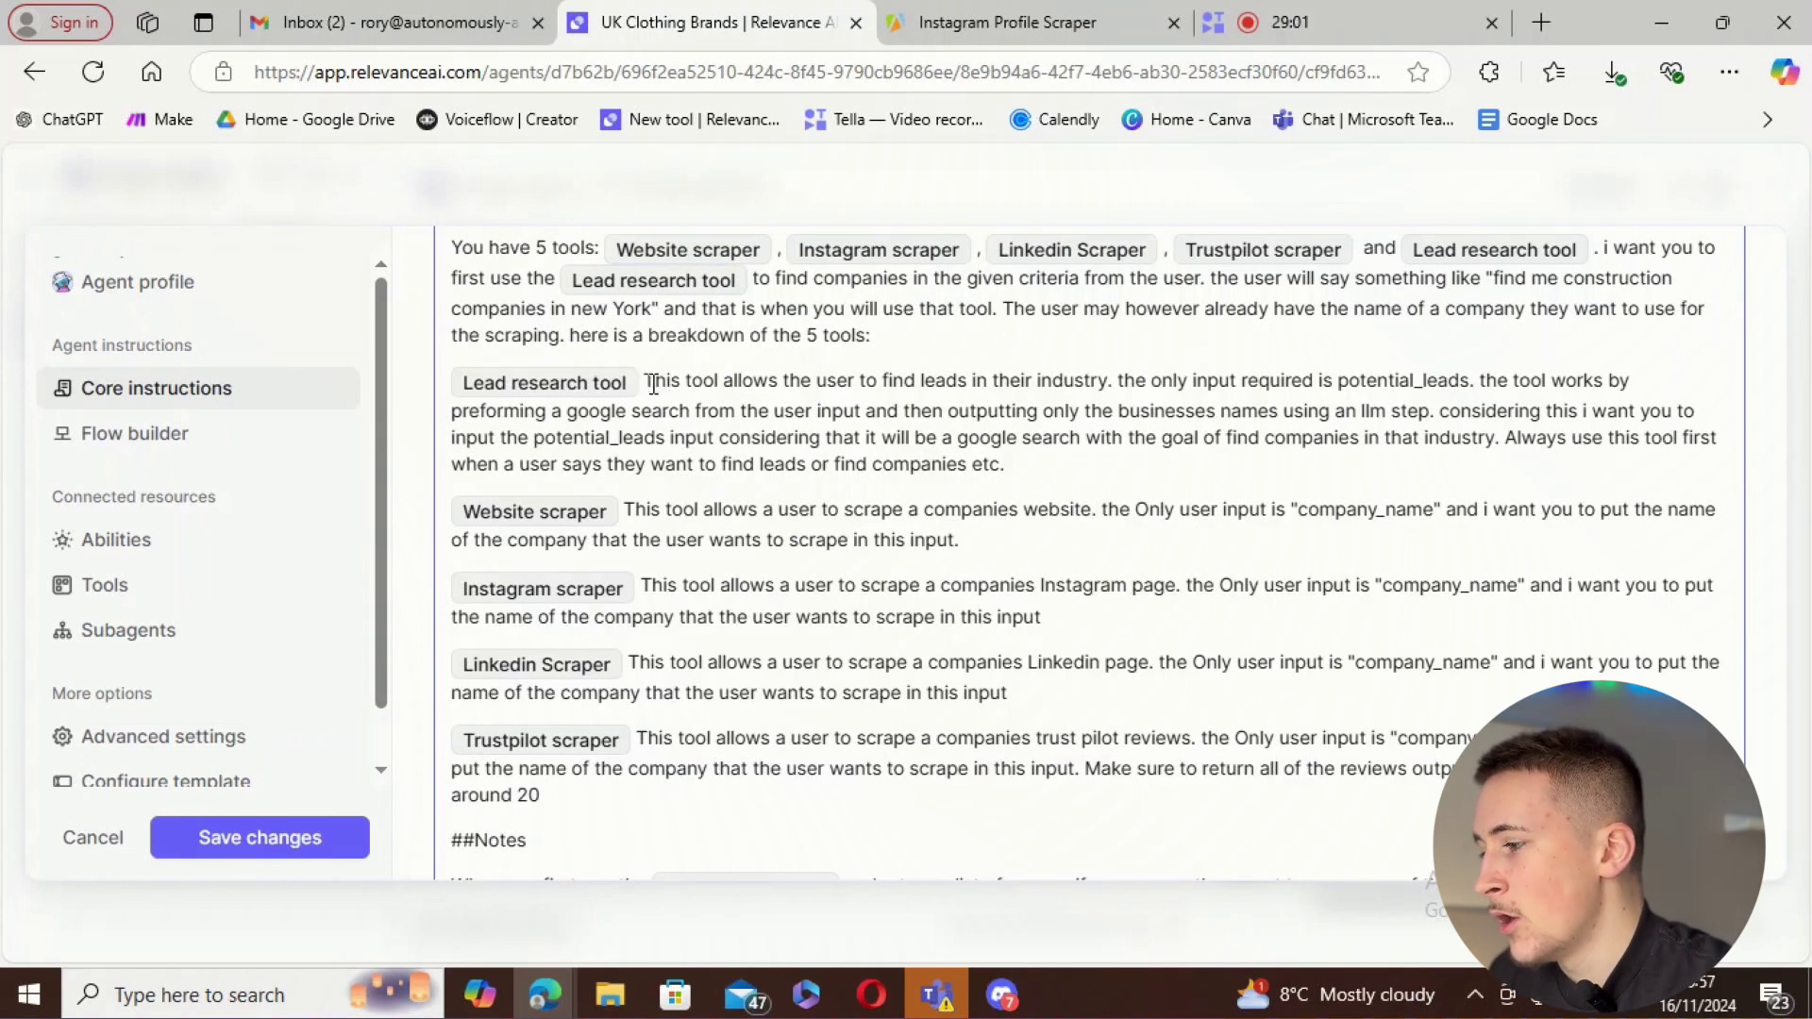
left_click_drag(647, 384, 1084, 385)
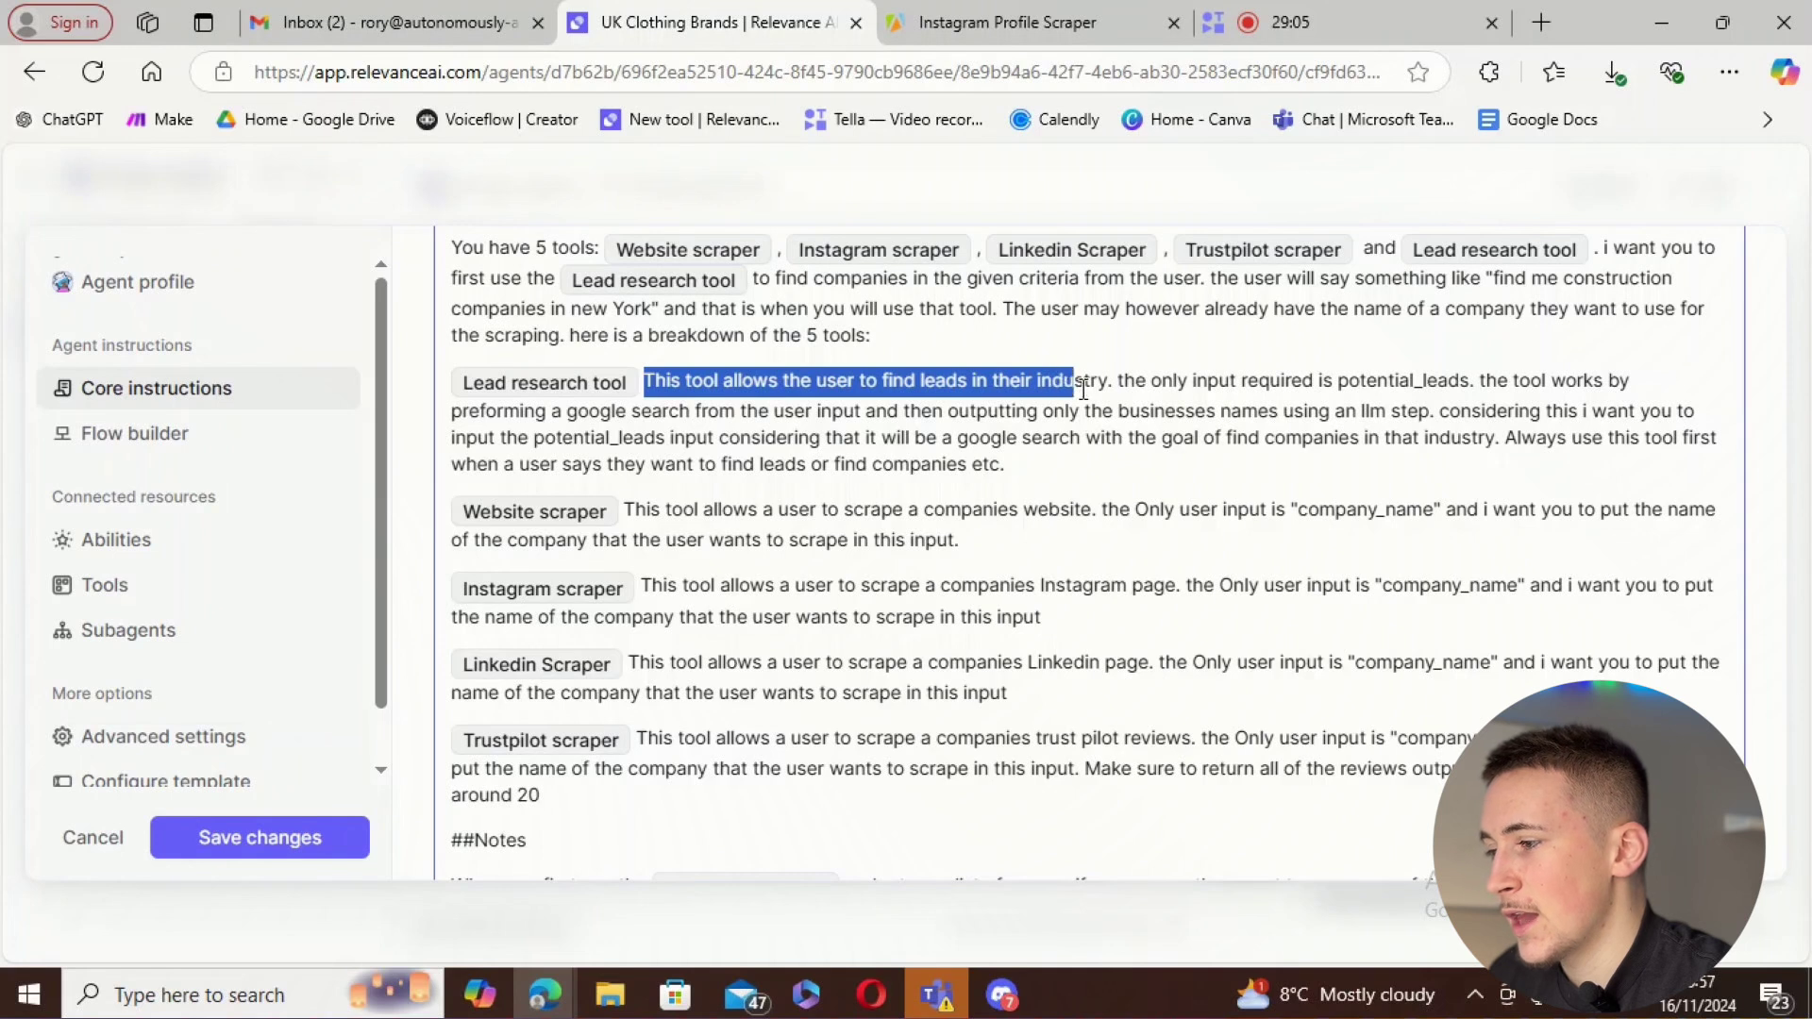
left_click(1085, 439)
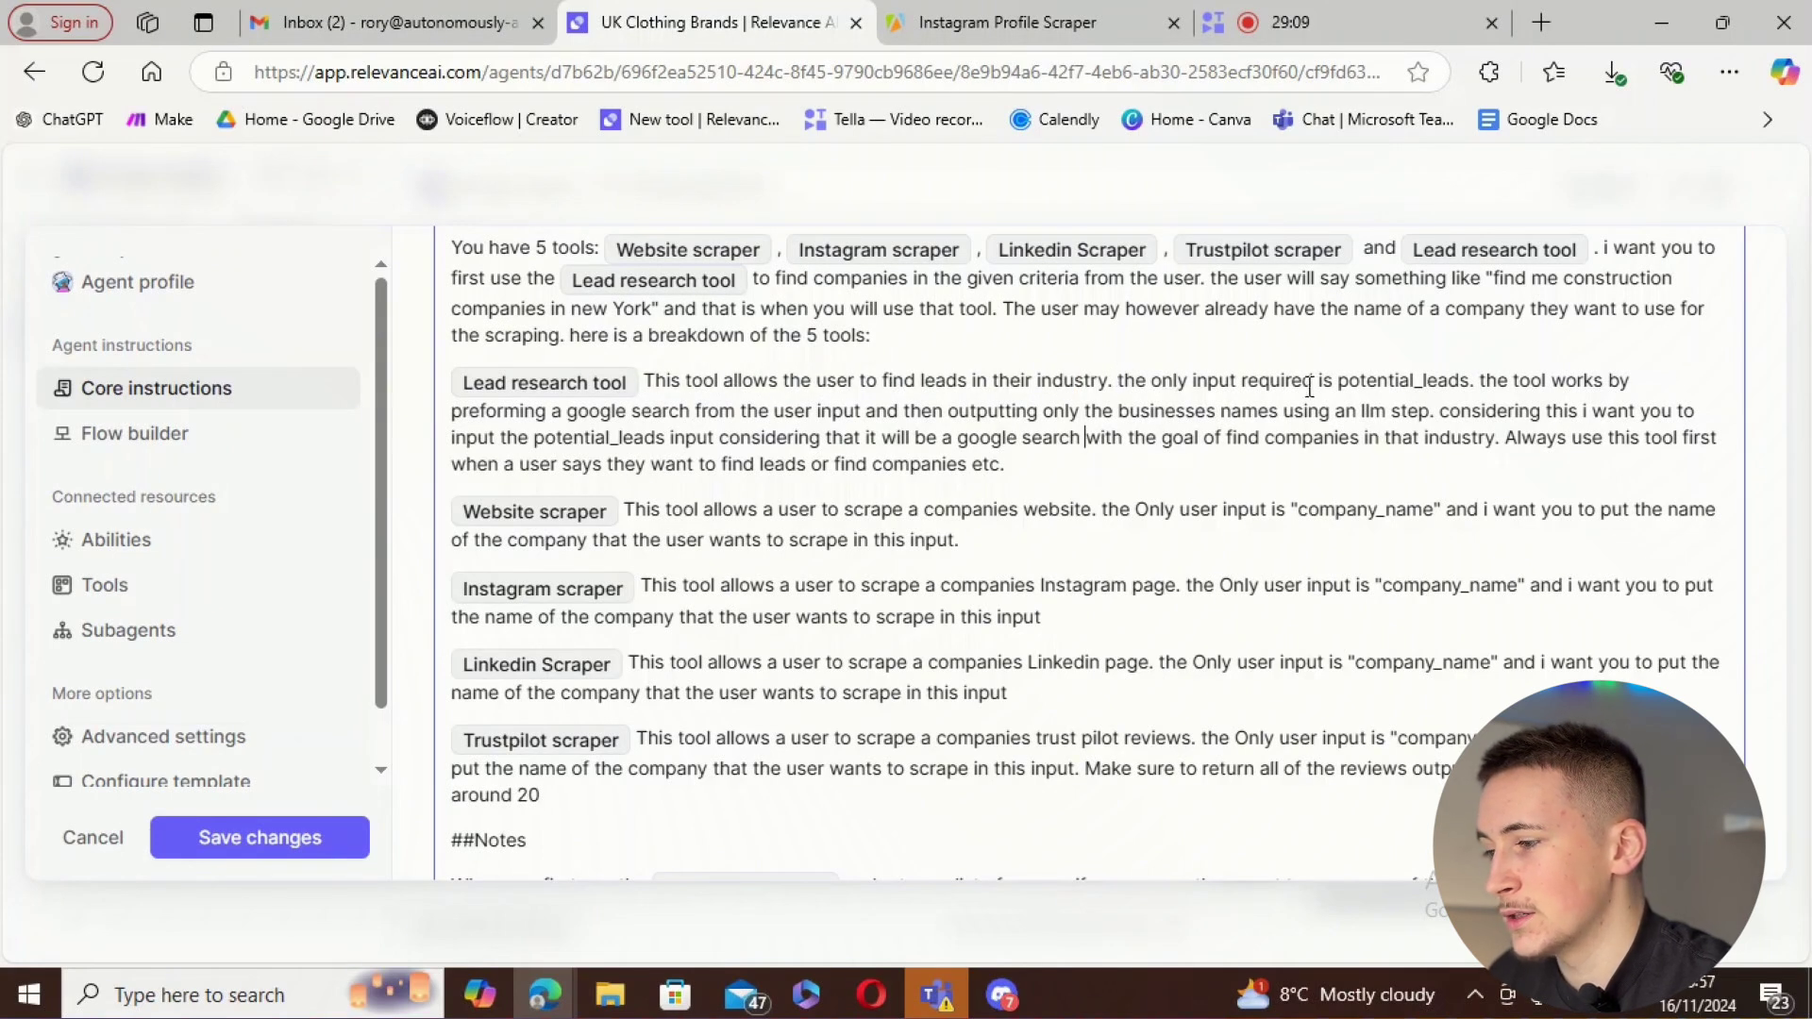
left_click(1477, 381)
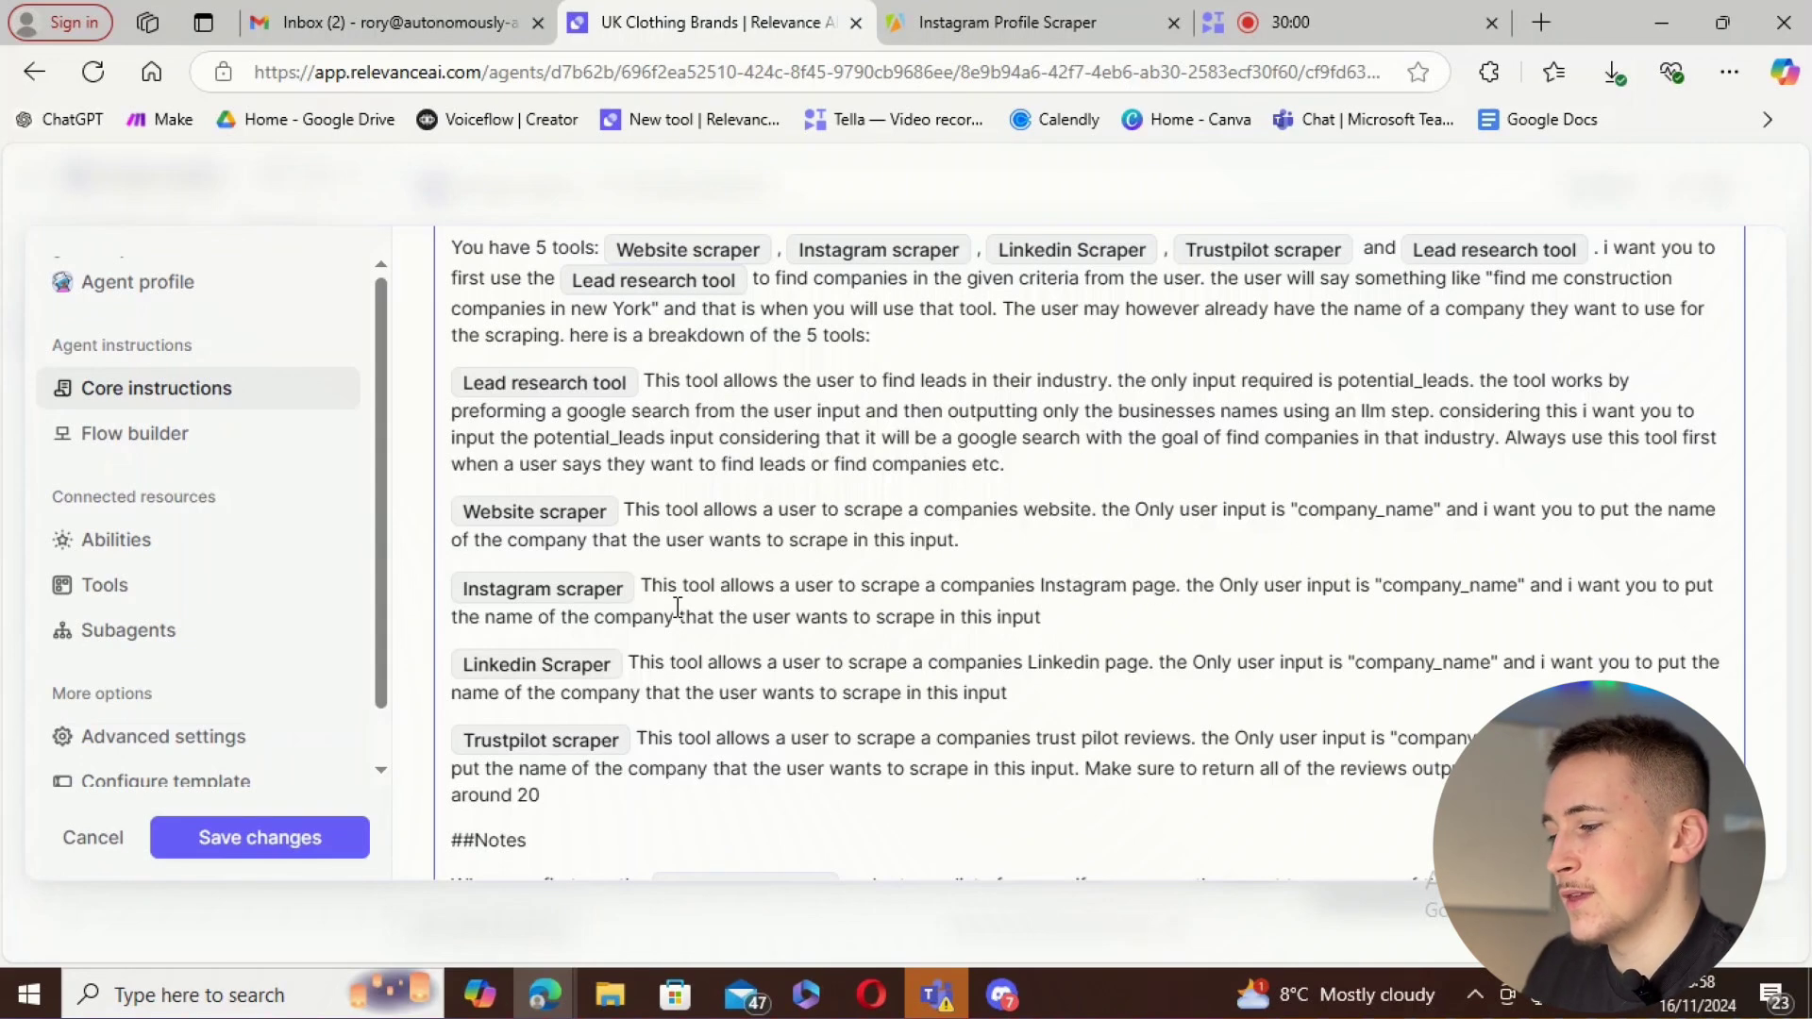
scroll(755, 590, "down", 1)
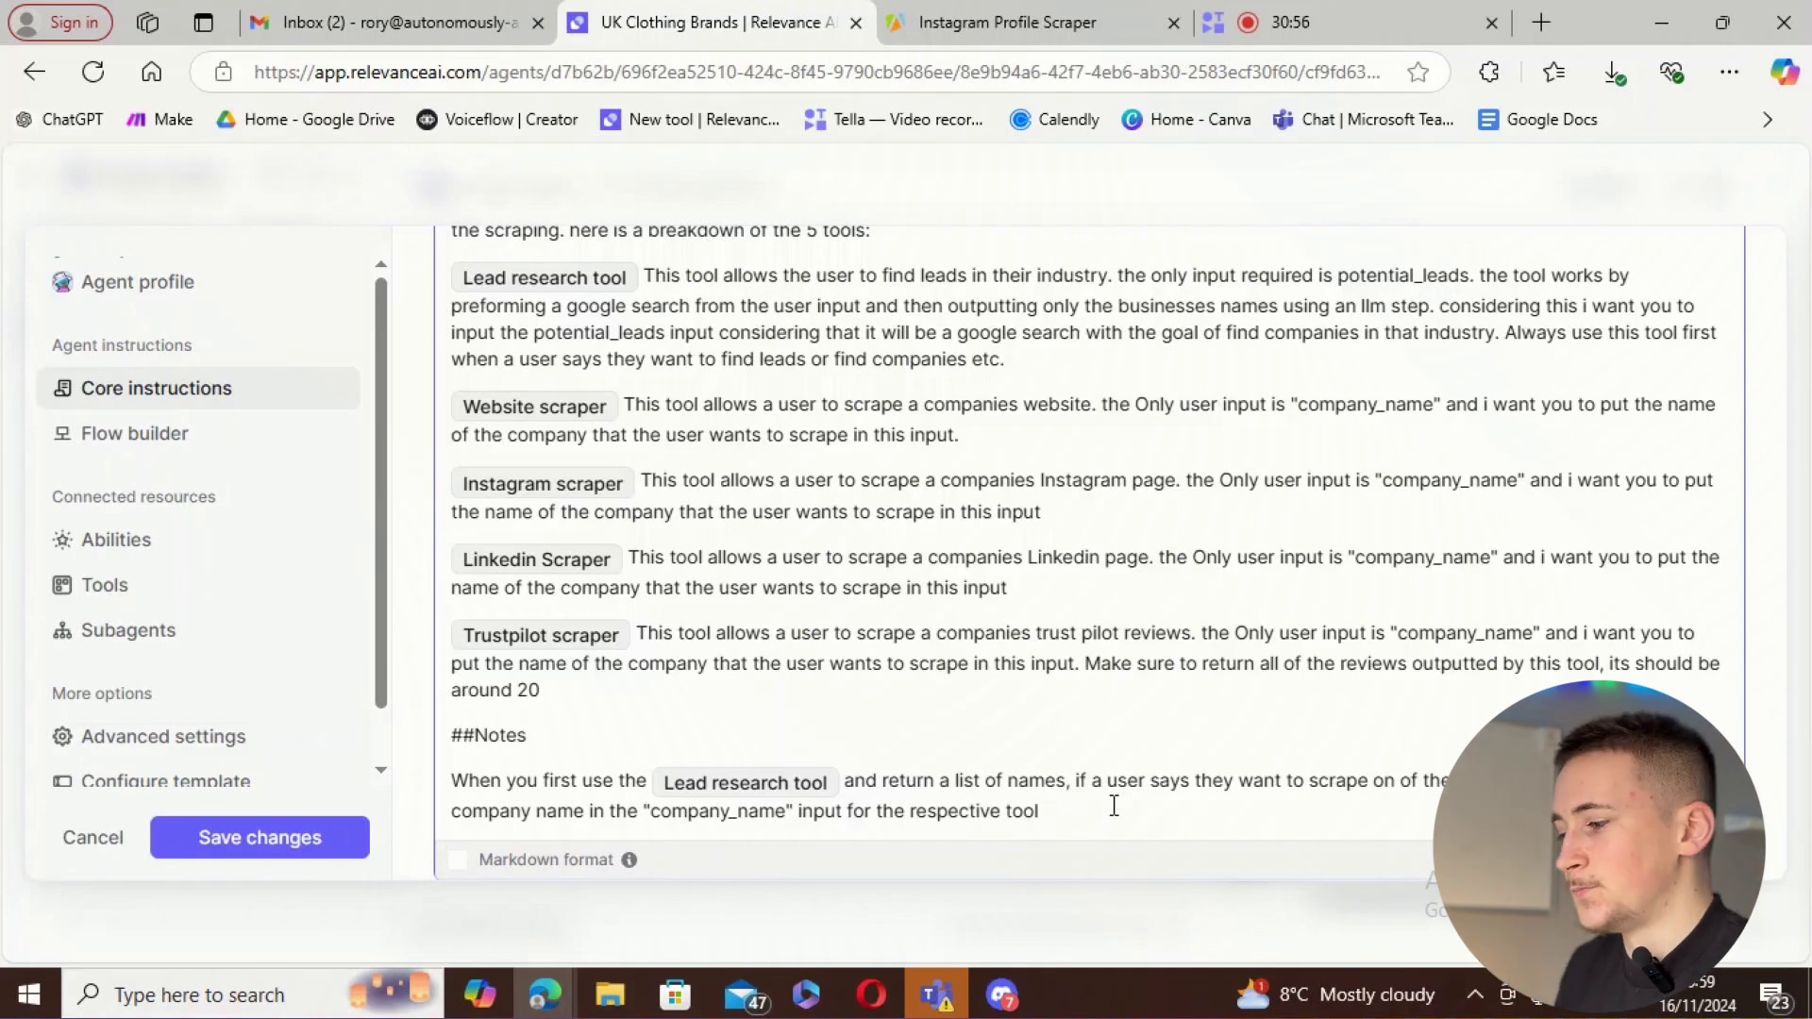
scroll(1114, 806, "up", 3)
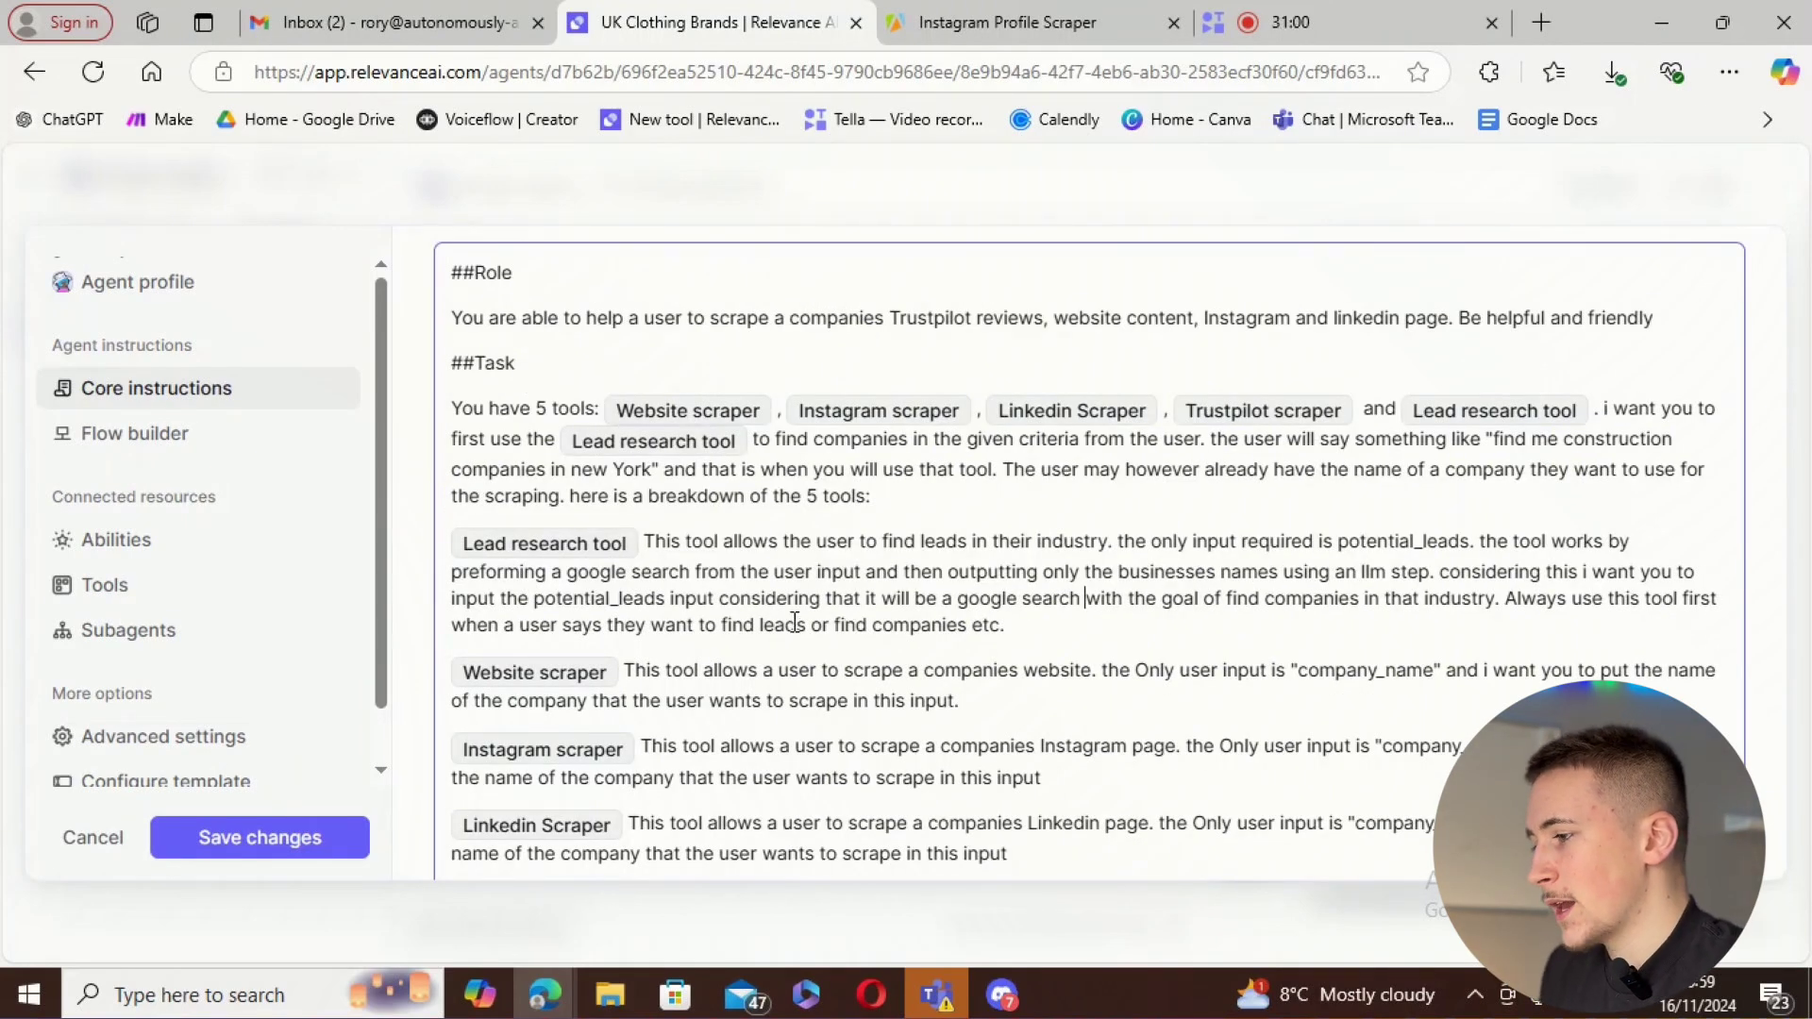
left_click(320, 849)
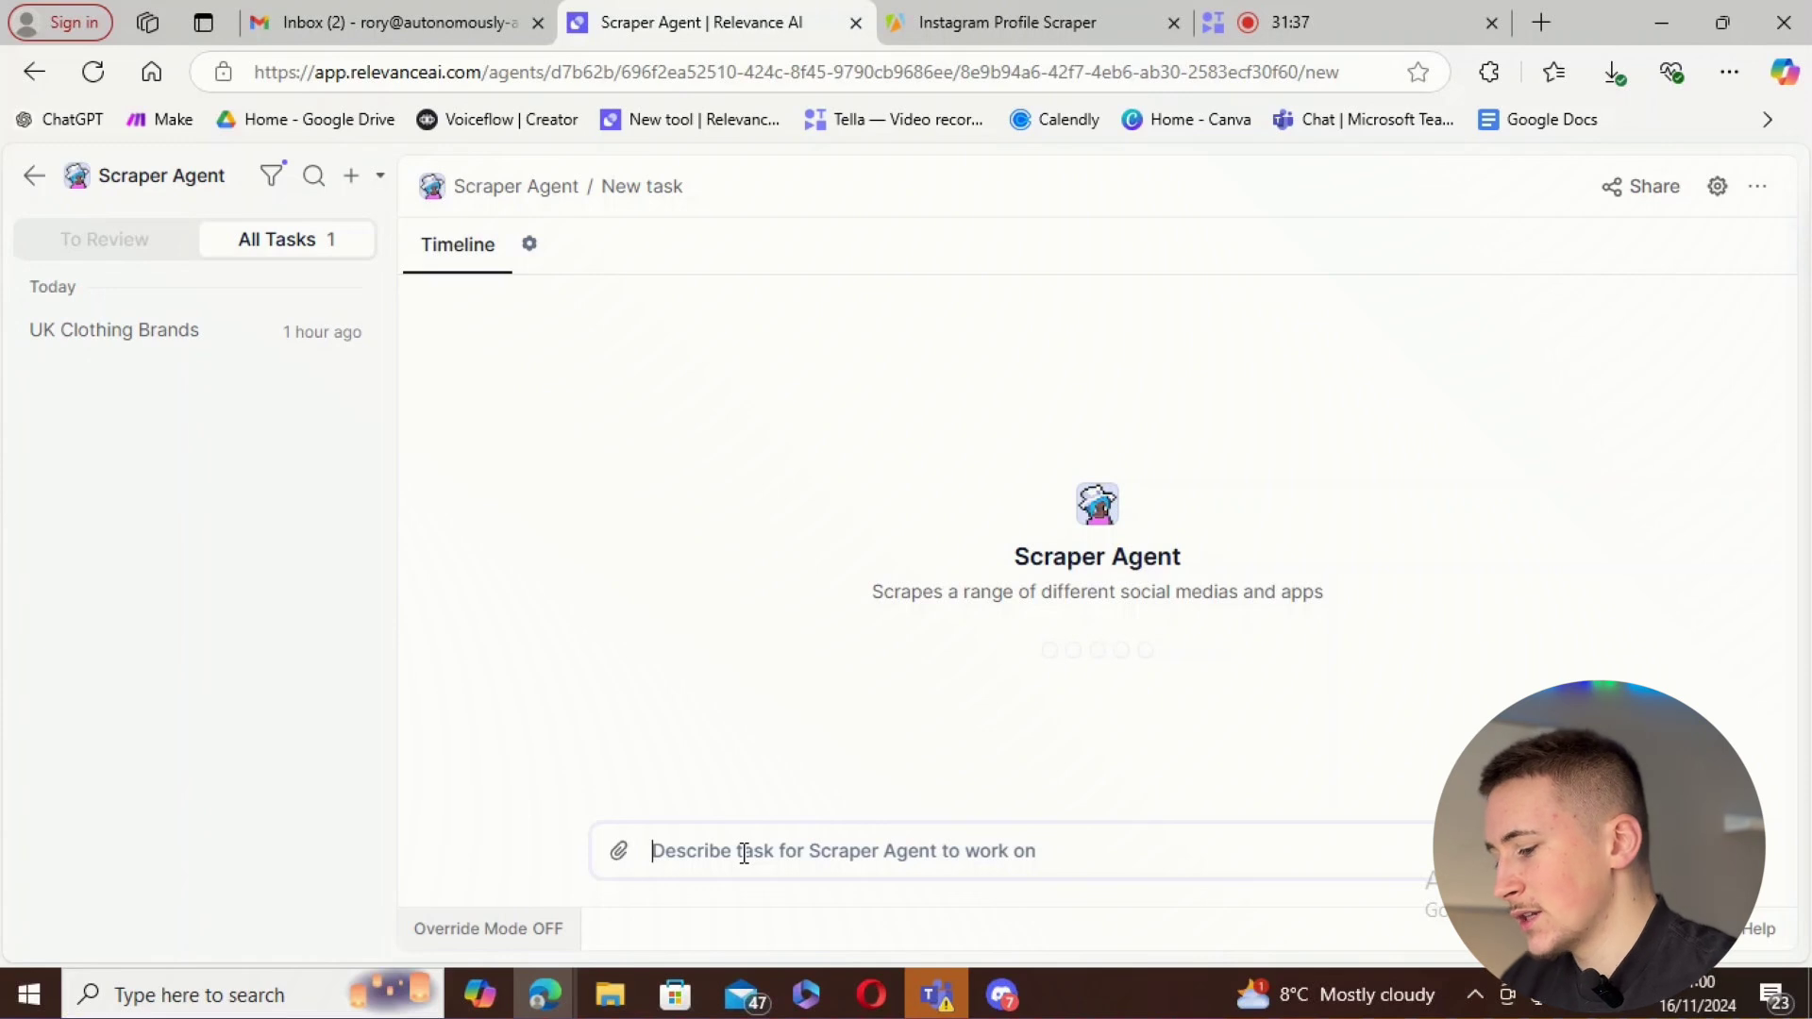
- Give the Scraper Agent a new task reading "Find me gymear clothing brands"
type("Find ")
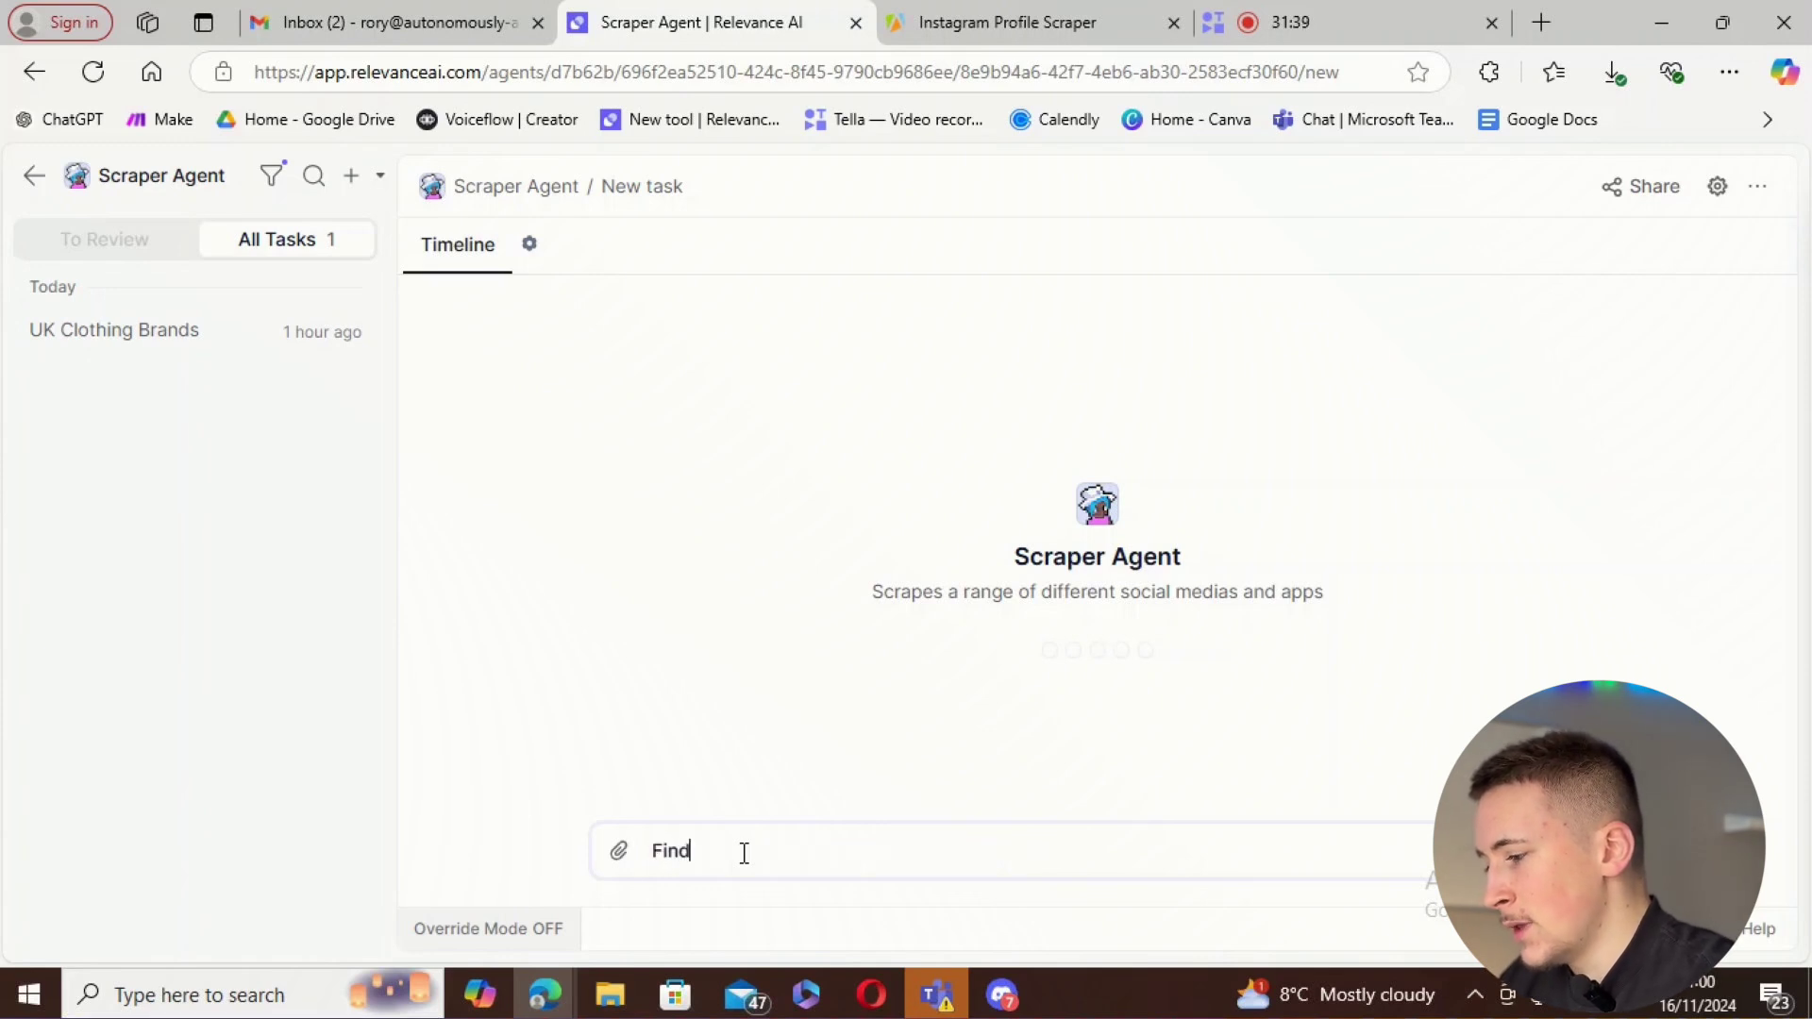
type("me")
type("gym")
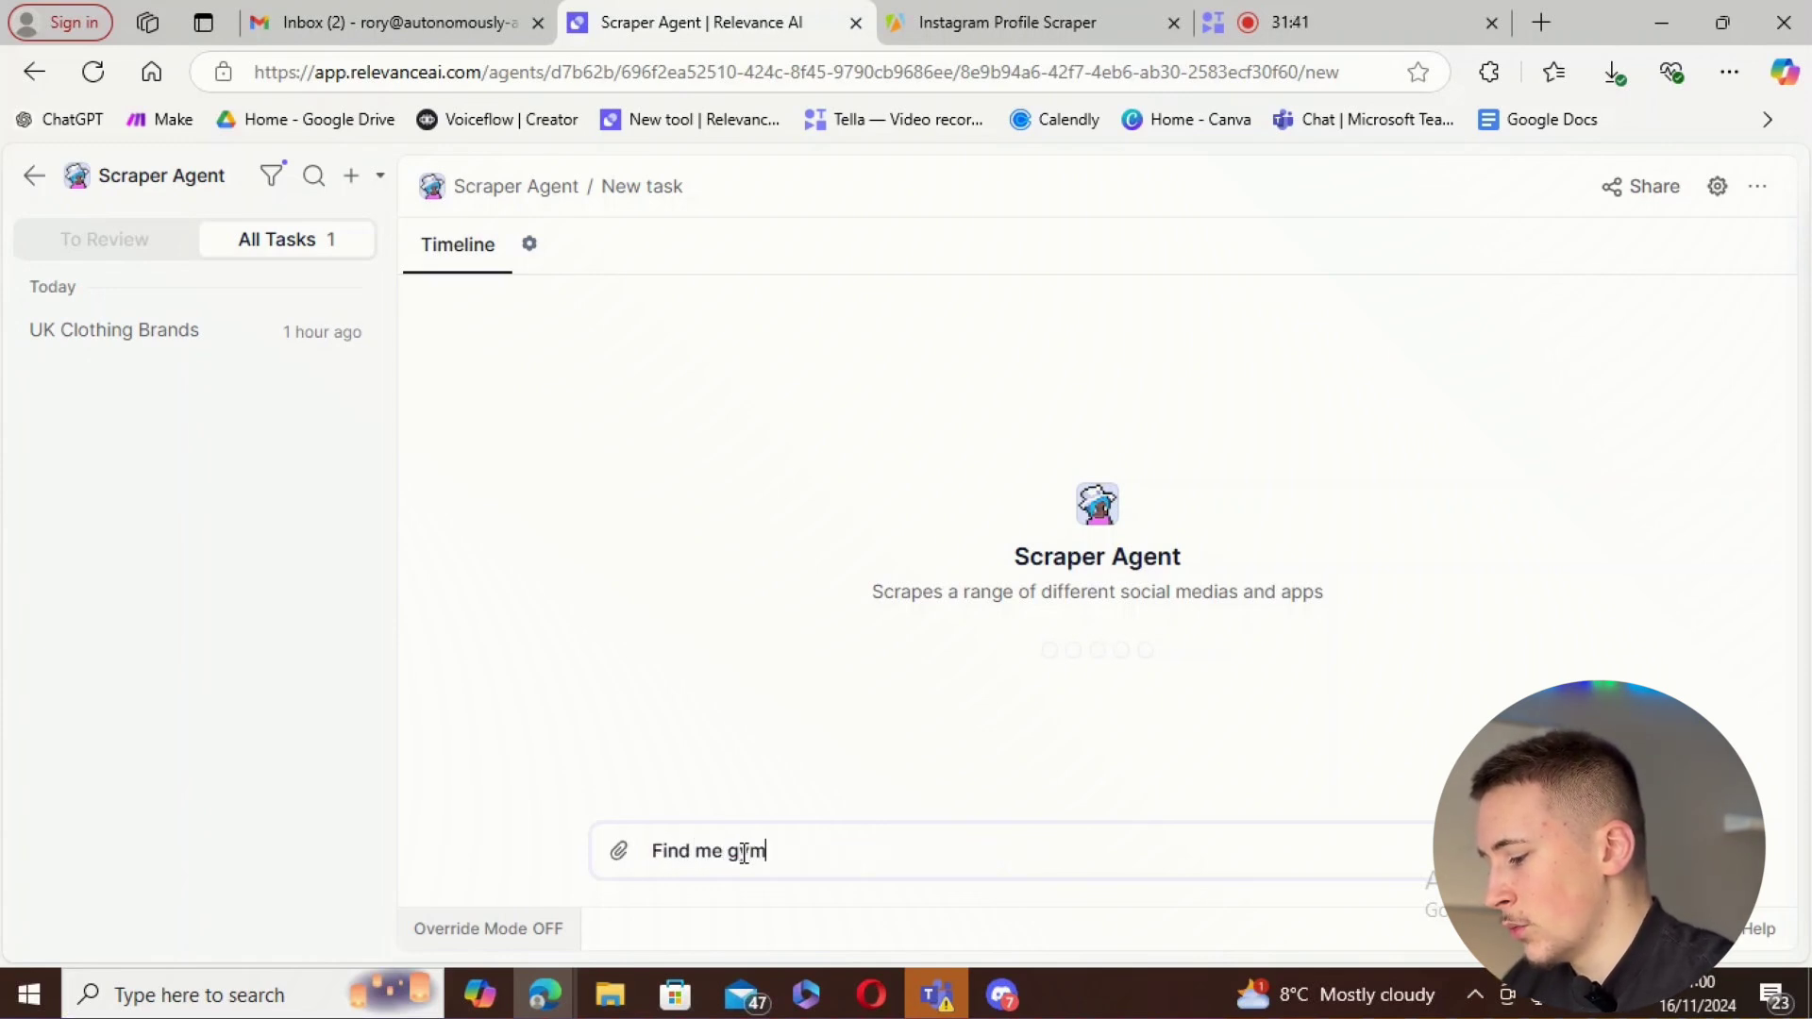
type("ear clothing brands")
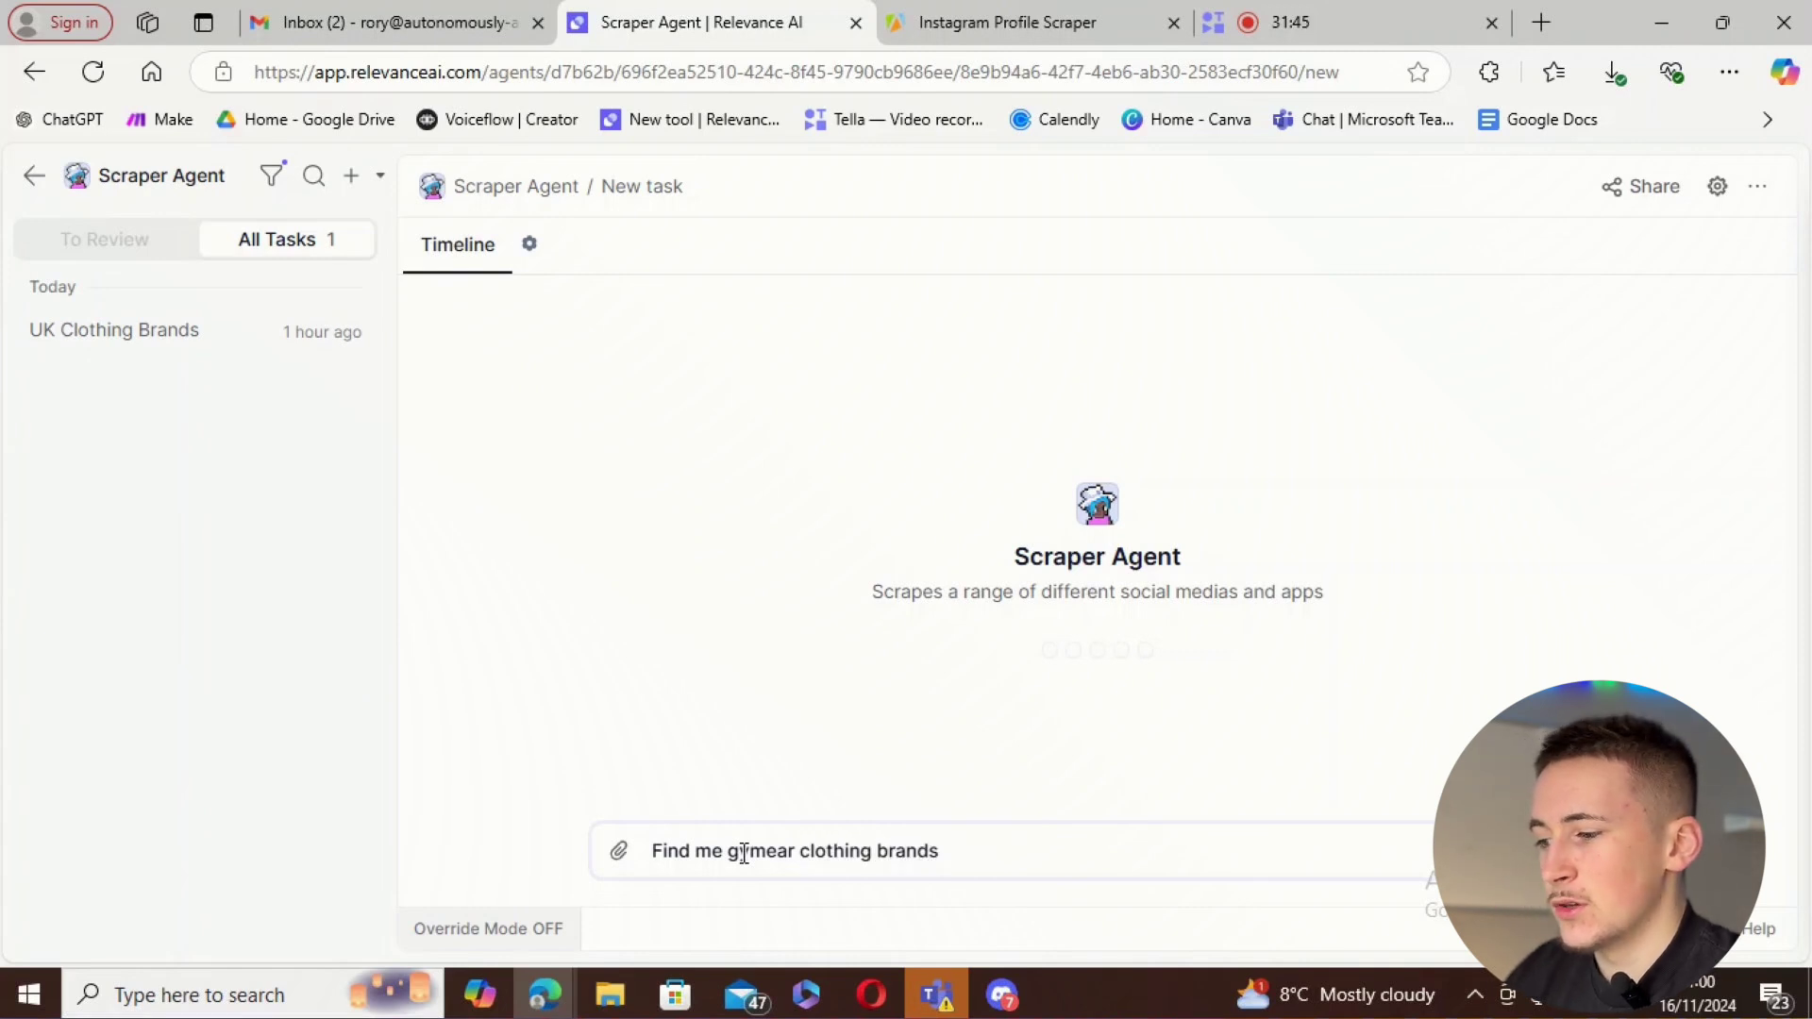
key("Return")
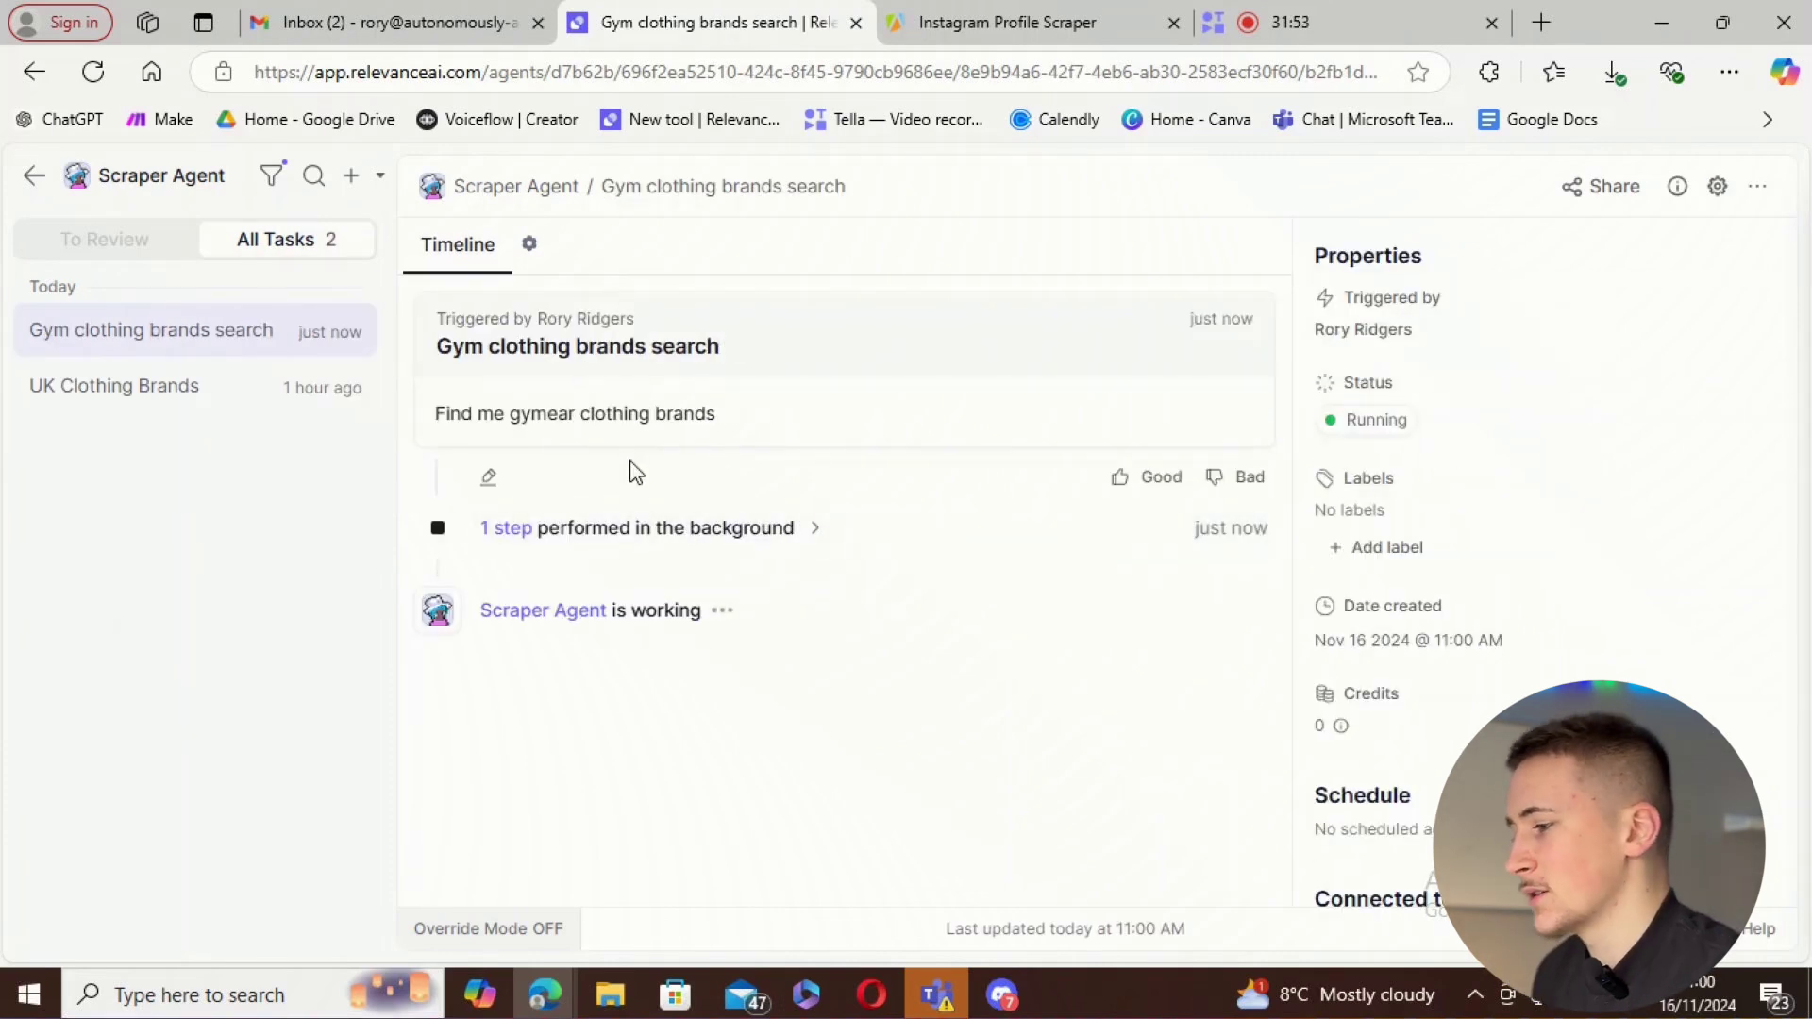
- Expand the background step performed for the task and review the agent's list of gym wear brands
scroll(607, 510, "up", 3)
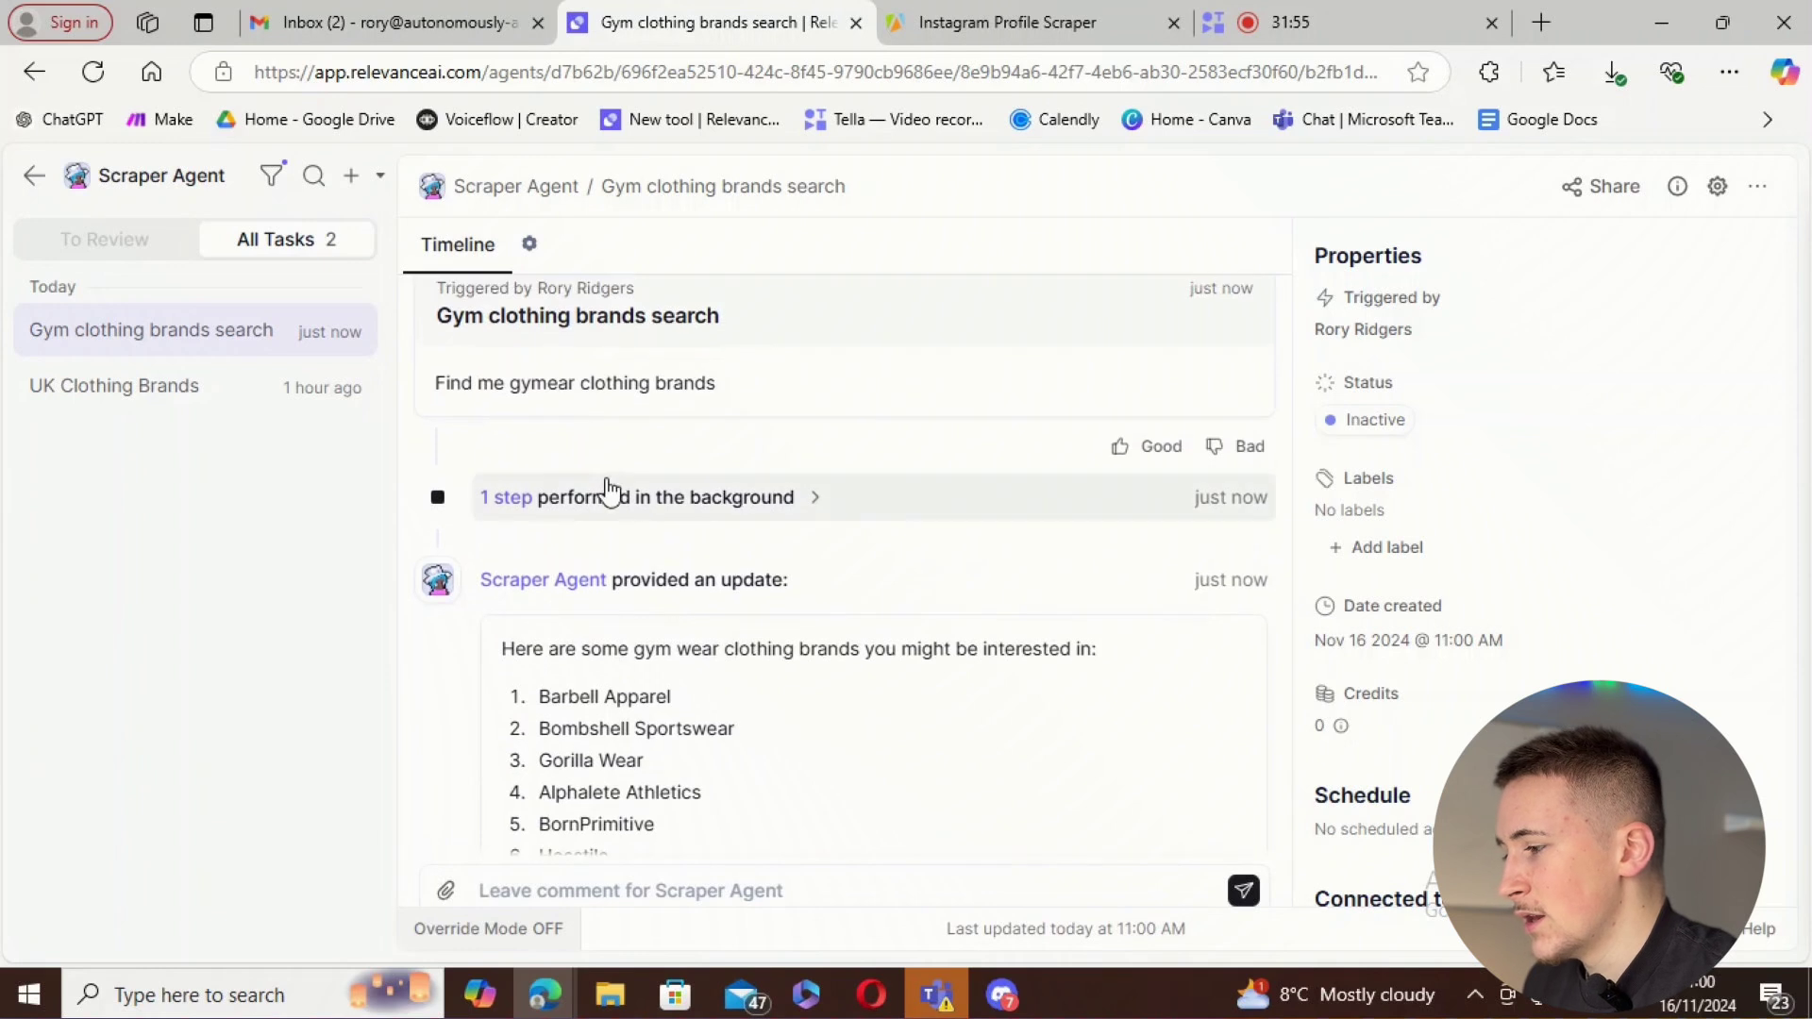
left_click(593, 505)
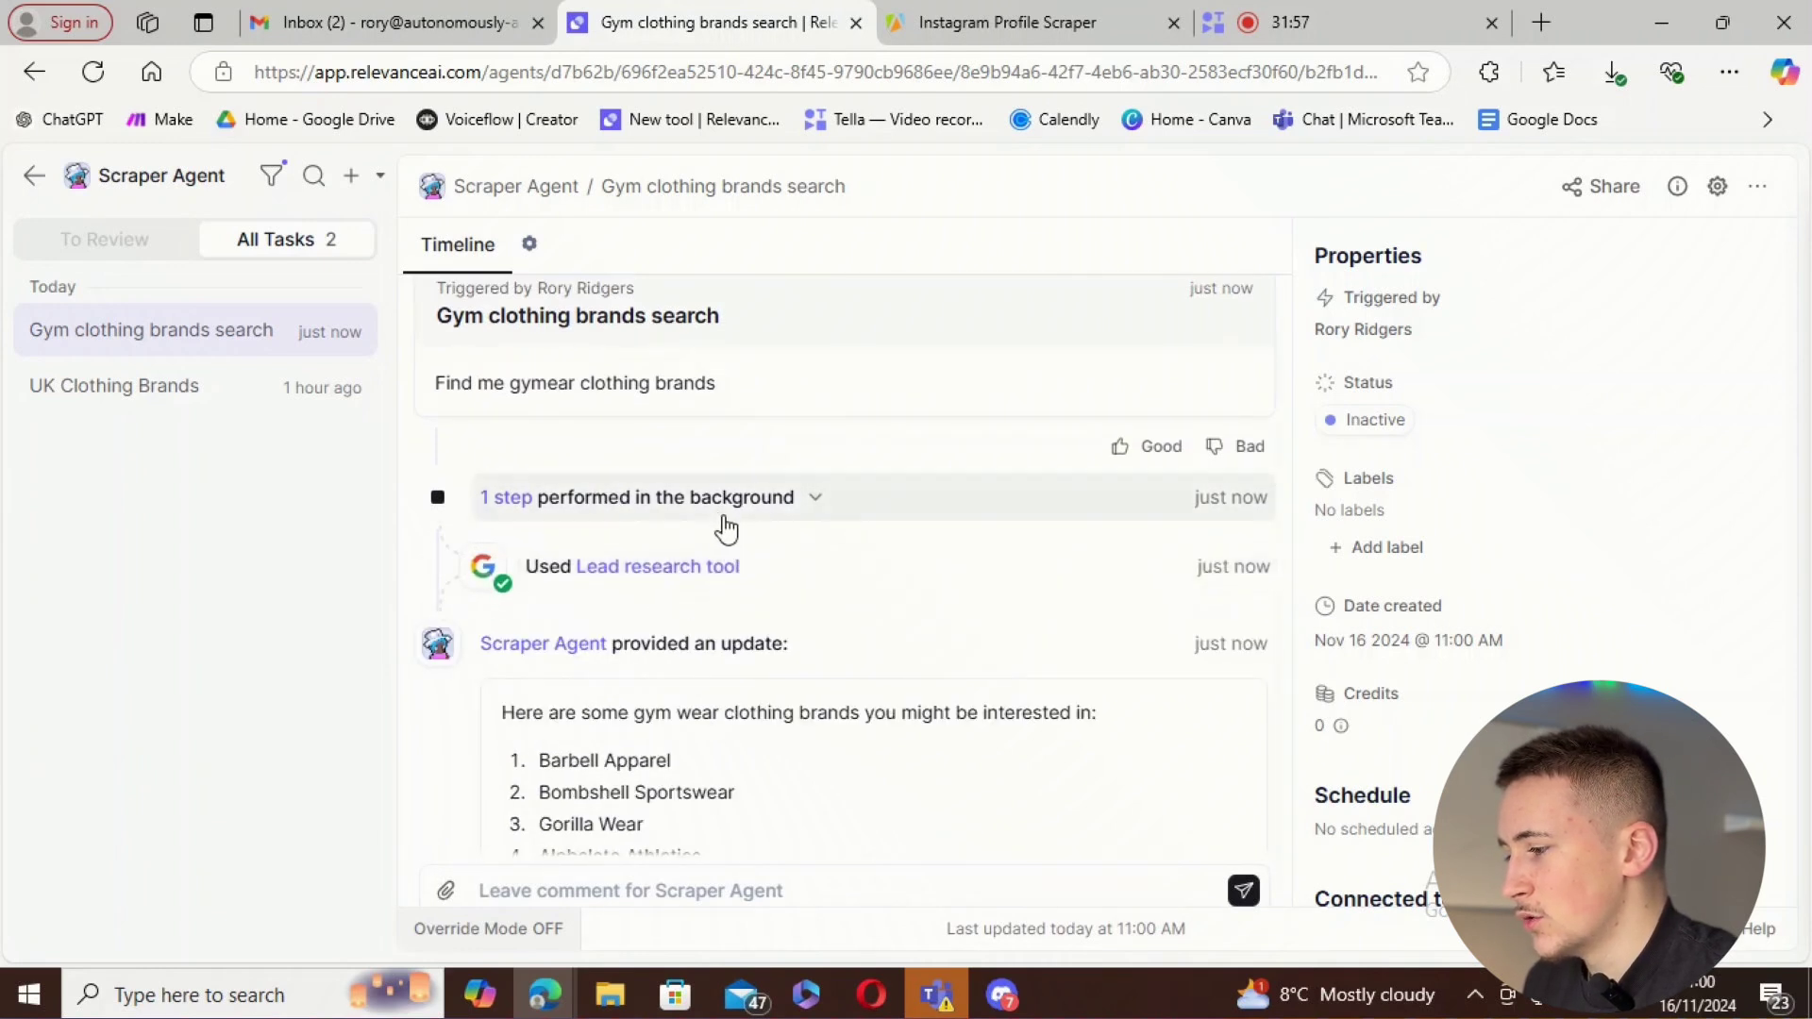
scroll(651, 586, "down", 3)
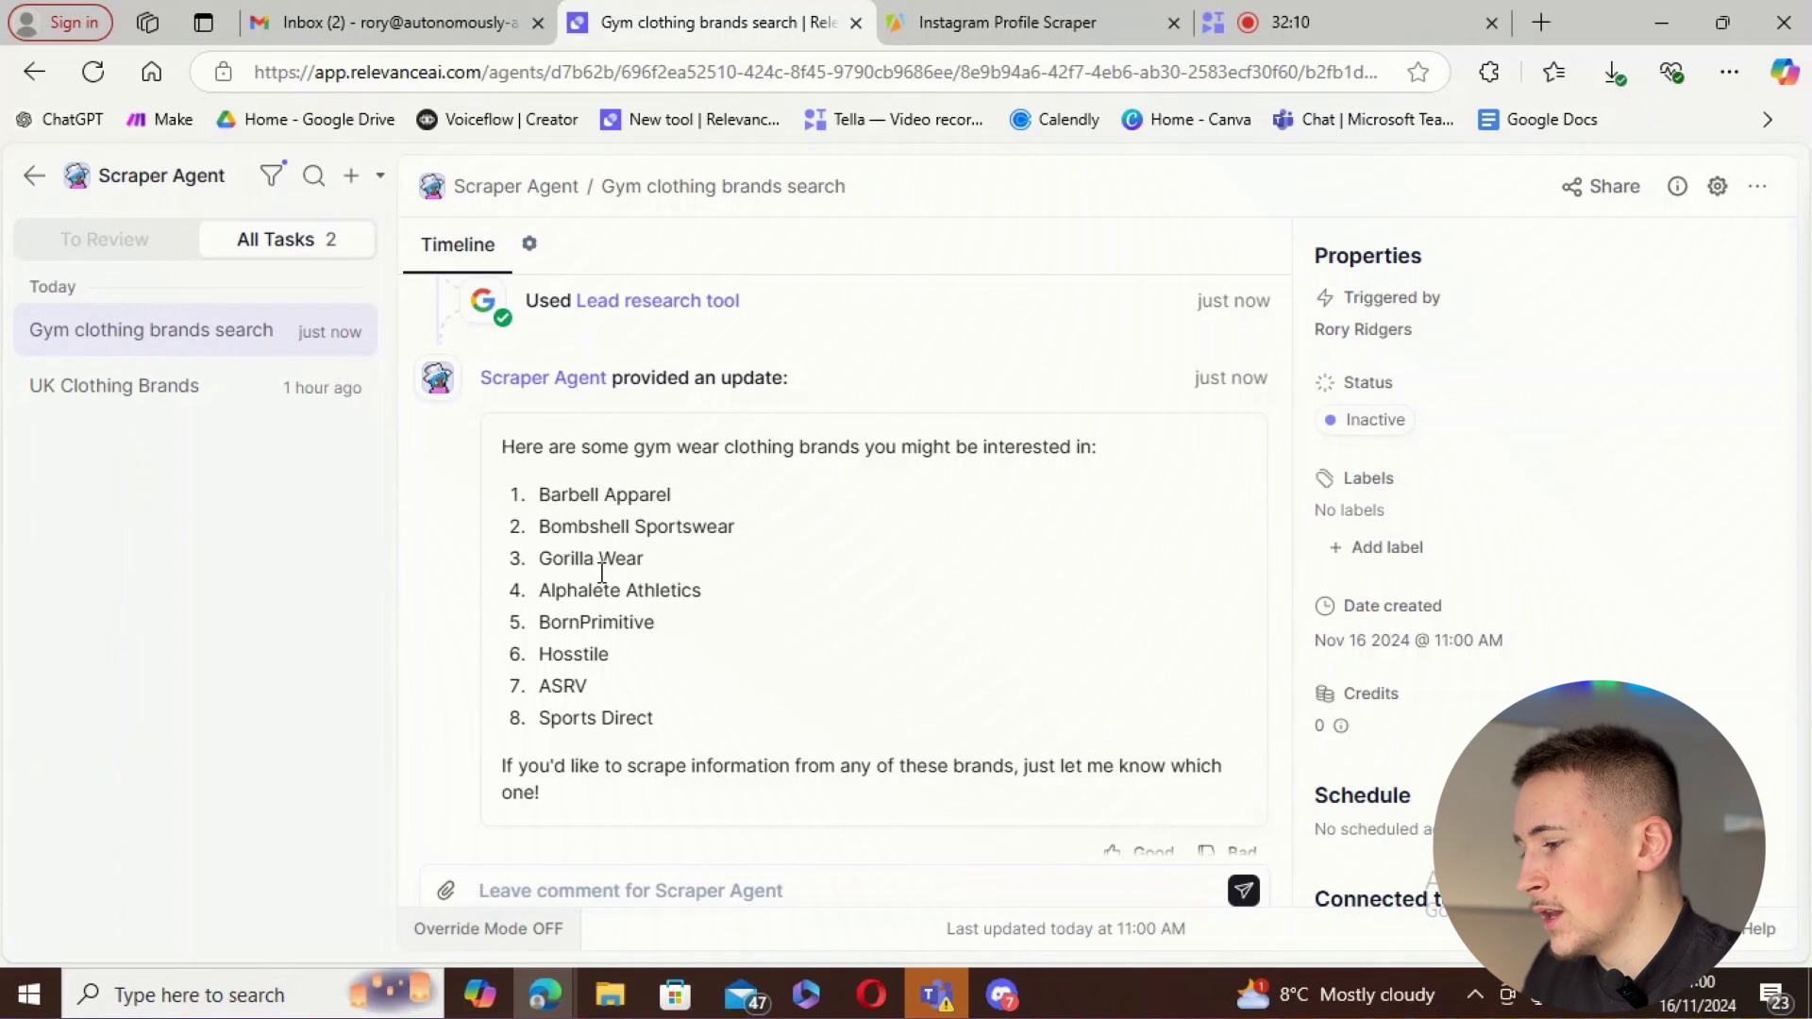
scroll(601, 567, "down", 1)
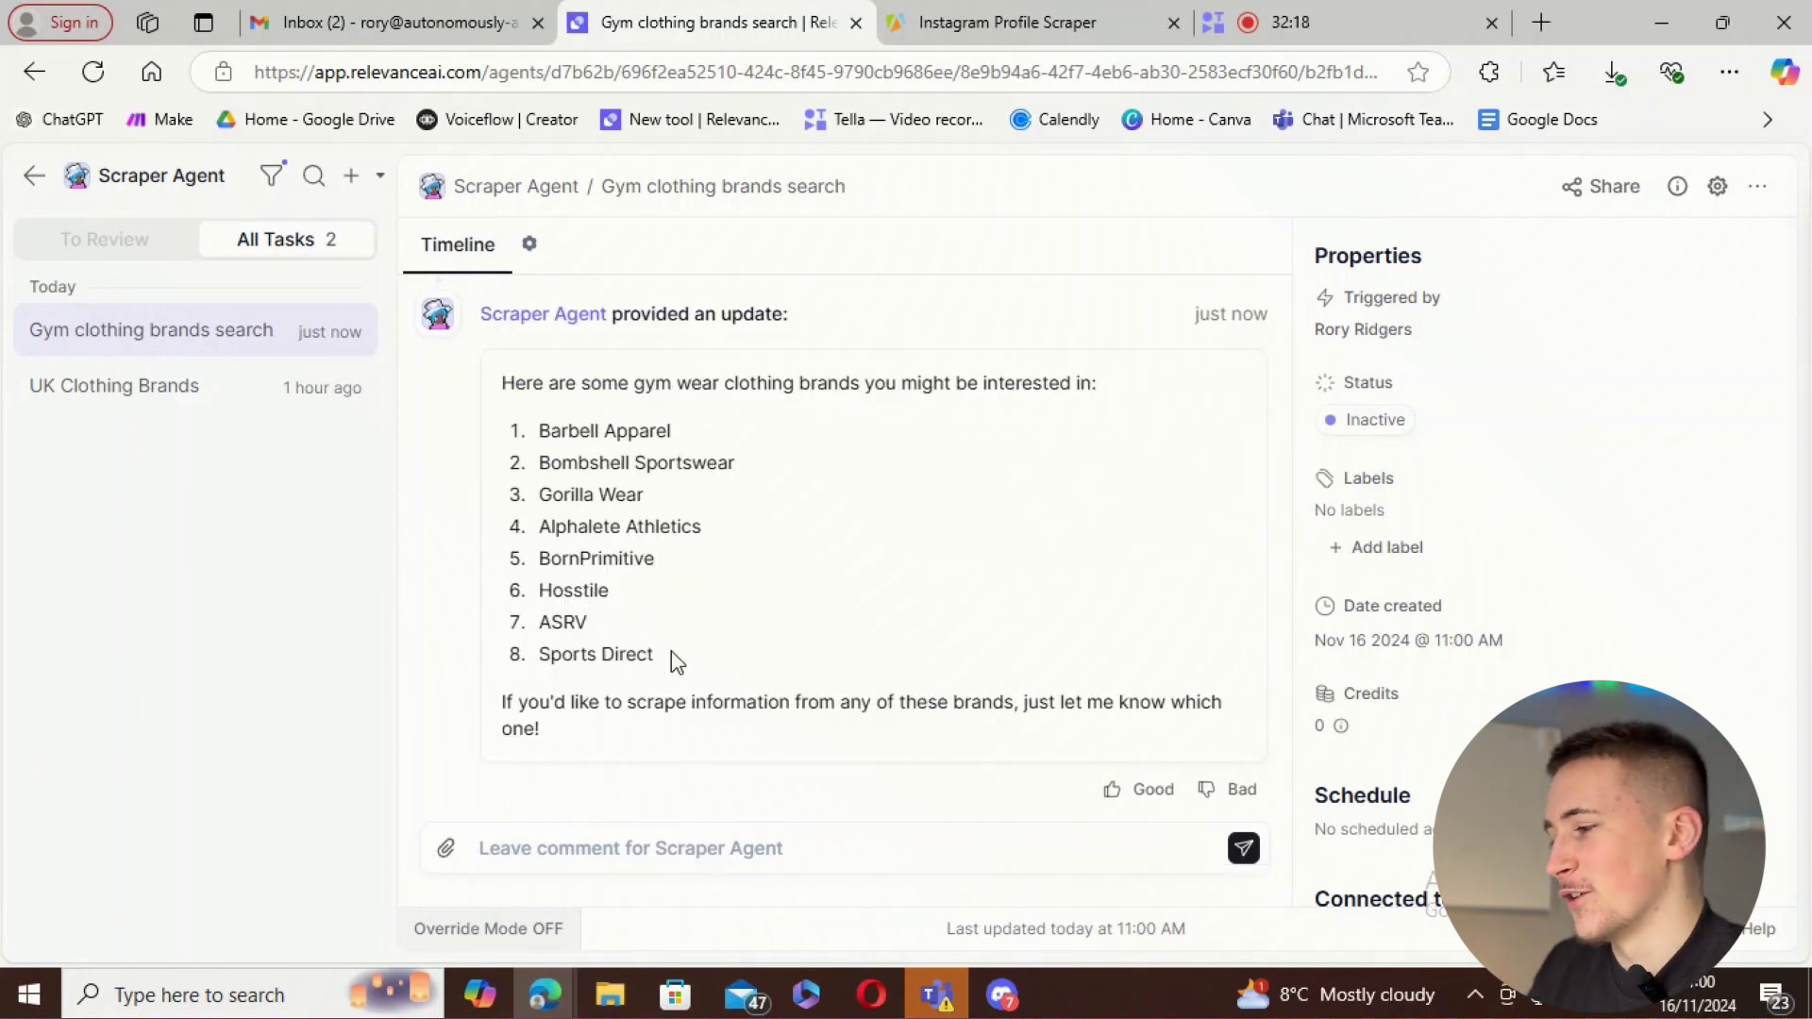
- Send the Scraper Agent the follow-up request "find me review for the last one"
left_click(632, 852)
type("find ")
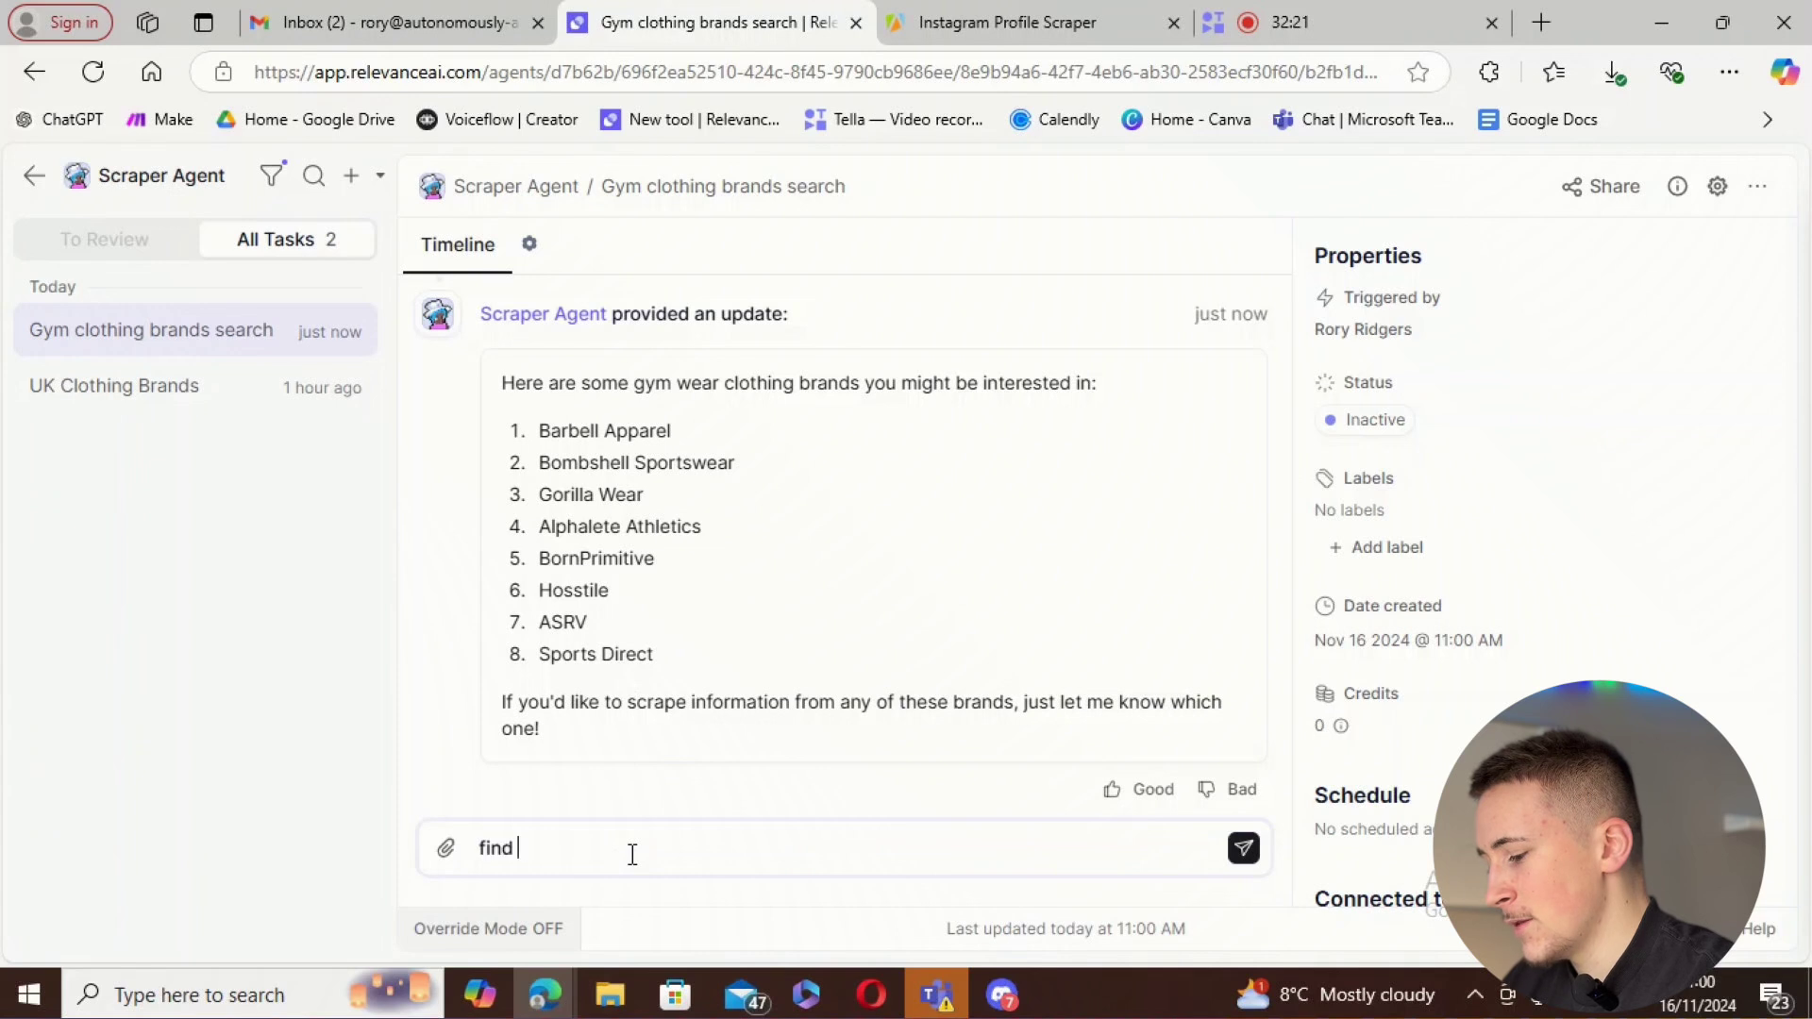
type("me revi")
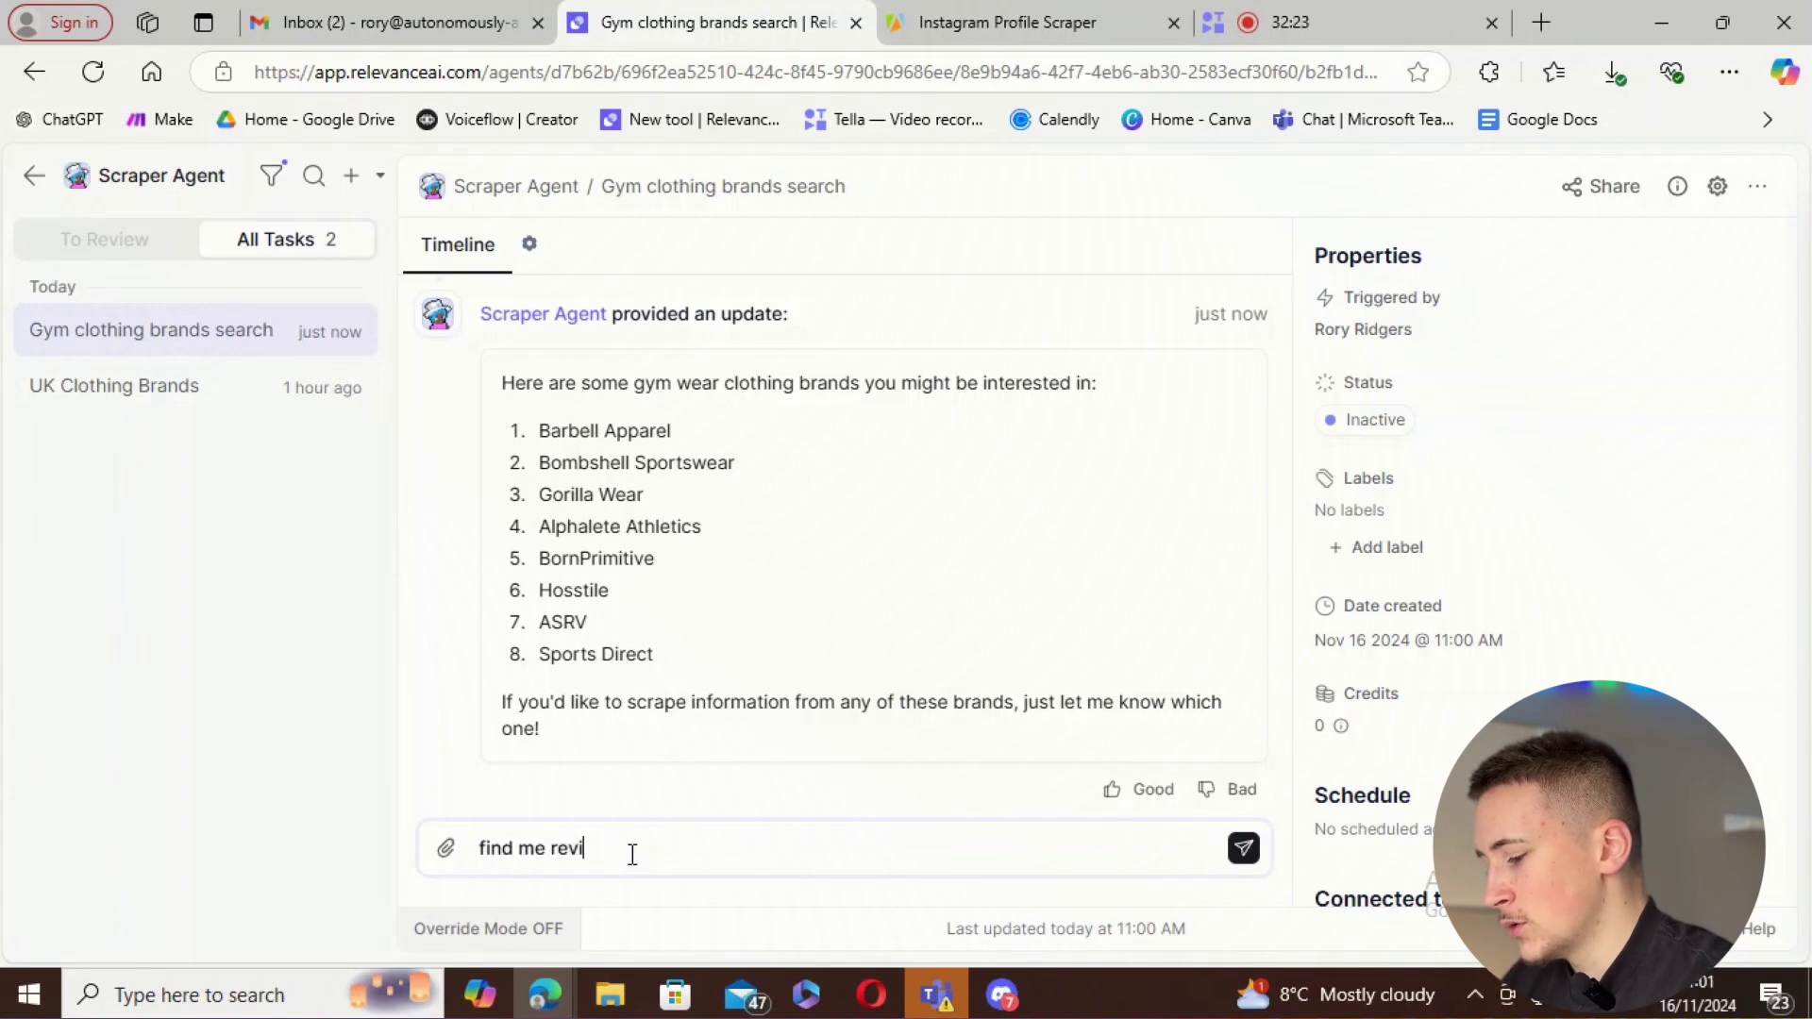
type("ew for the")
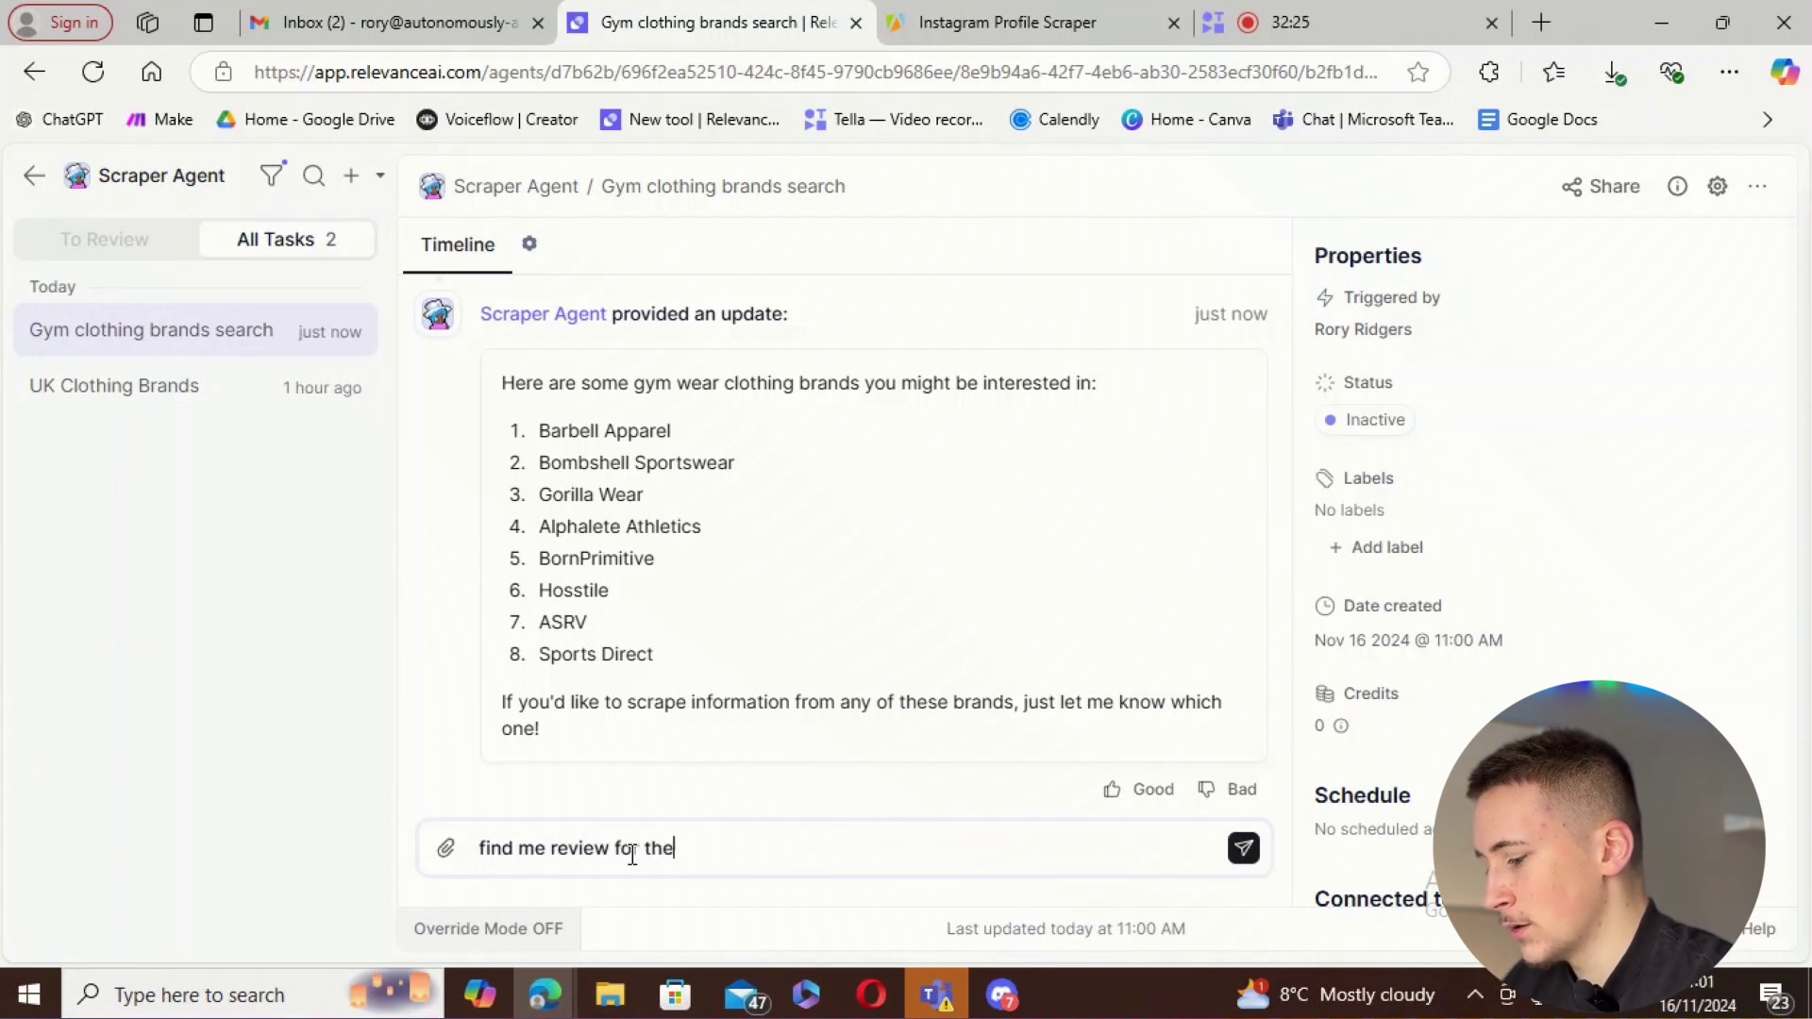
type(" last one")
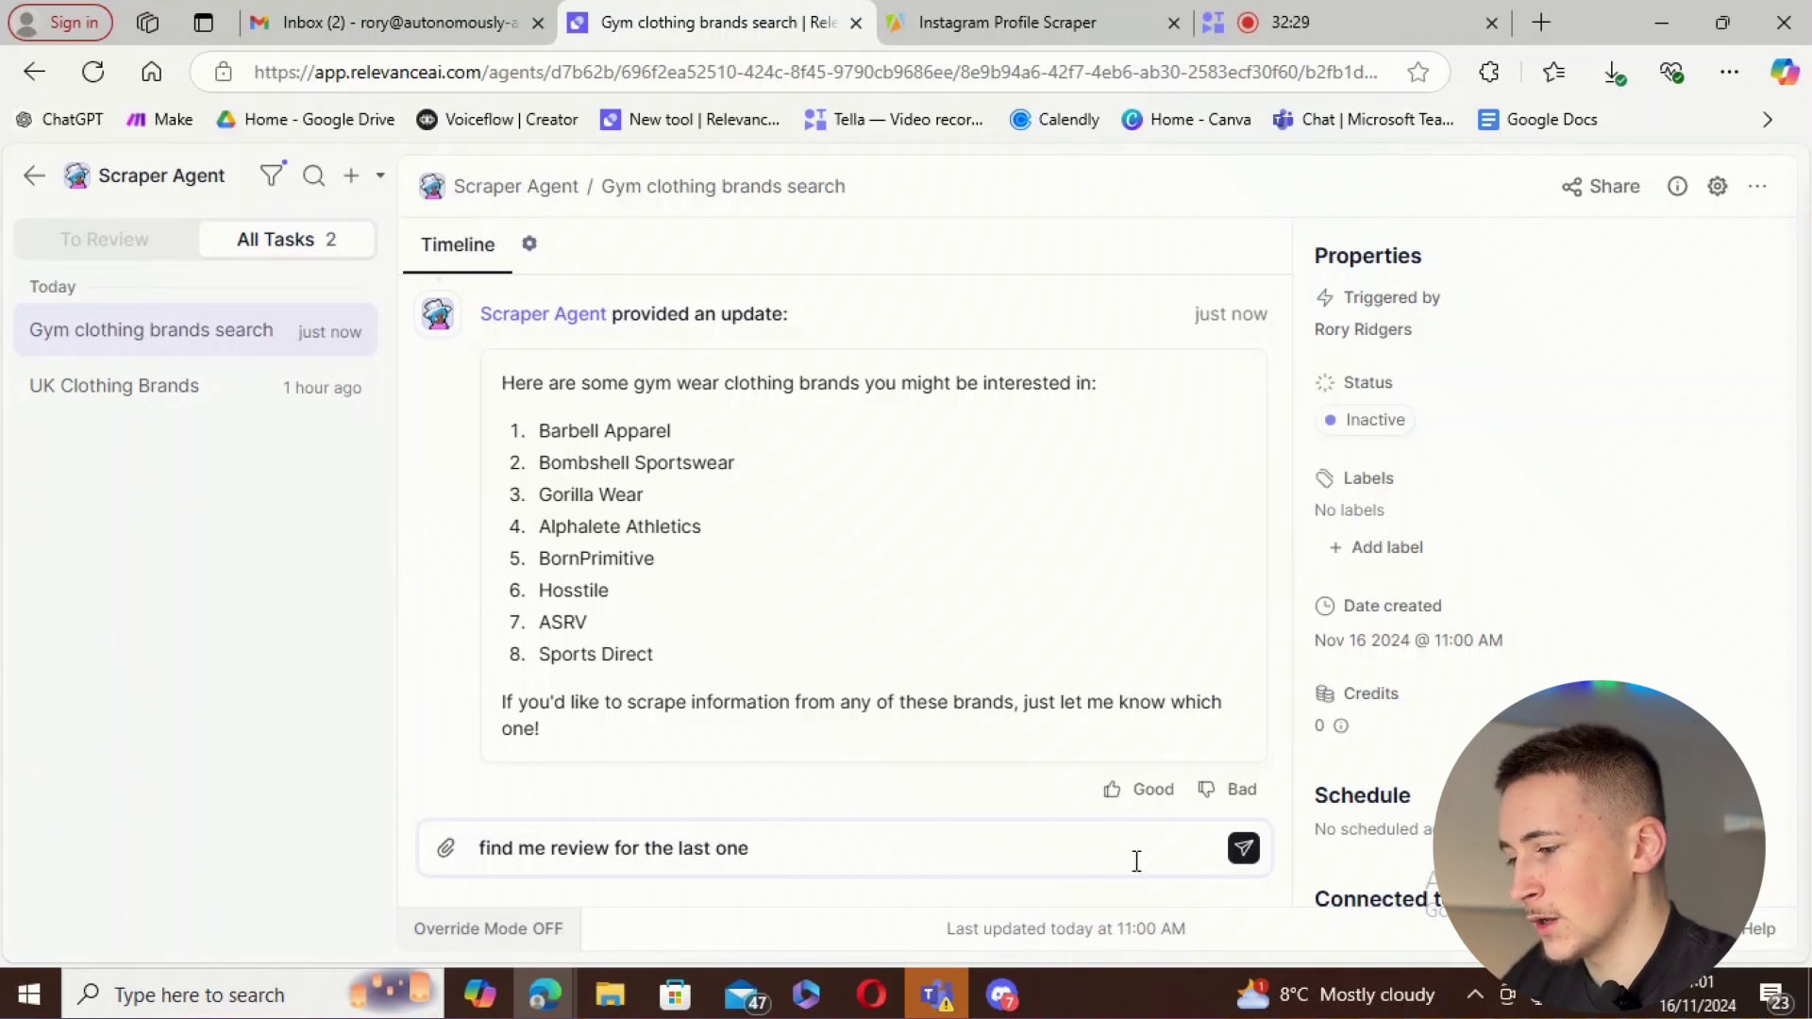
left_click(1243, 849)
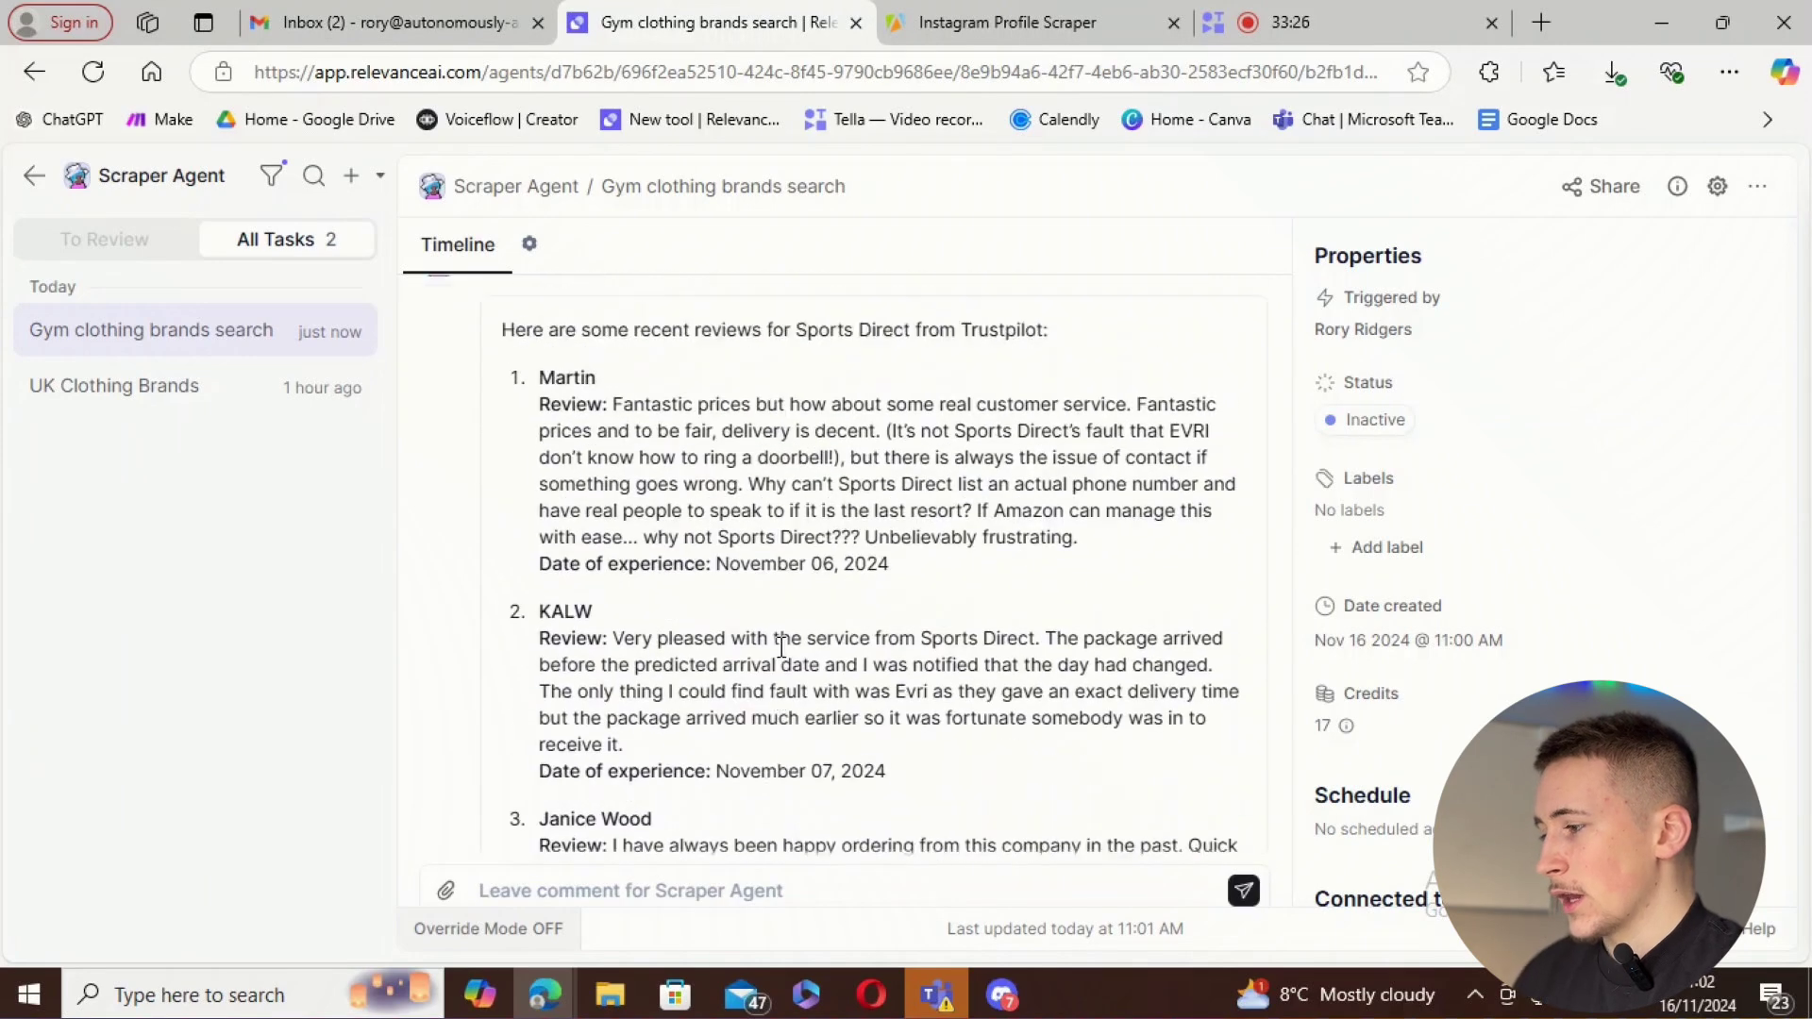
- Review the Trustpilot scraper step and read through the Sports Direct reviews in the agent's reply
scroll(779, 657, "up", 3)
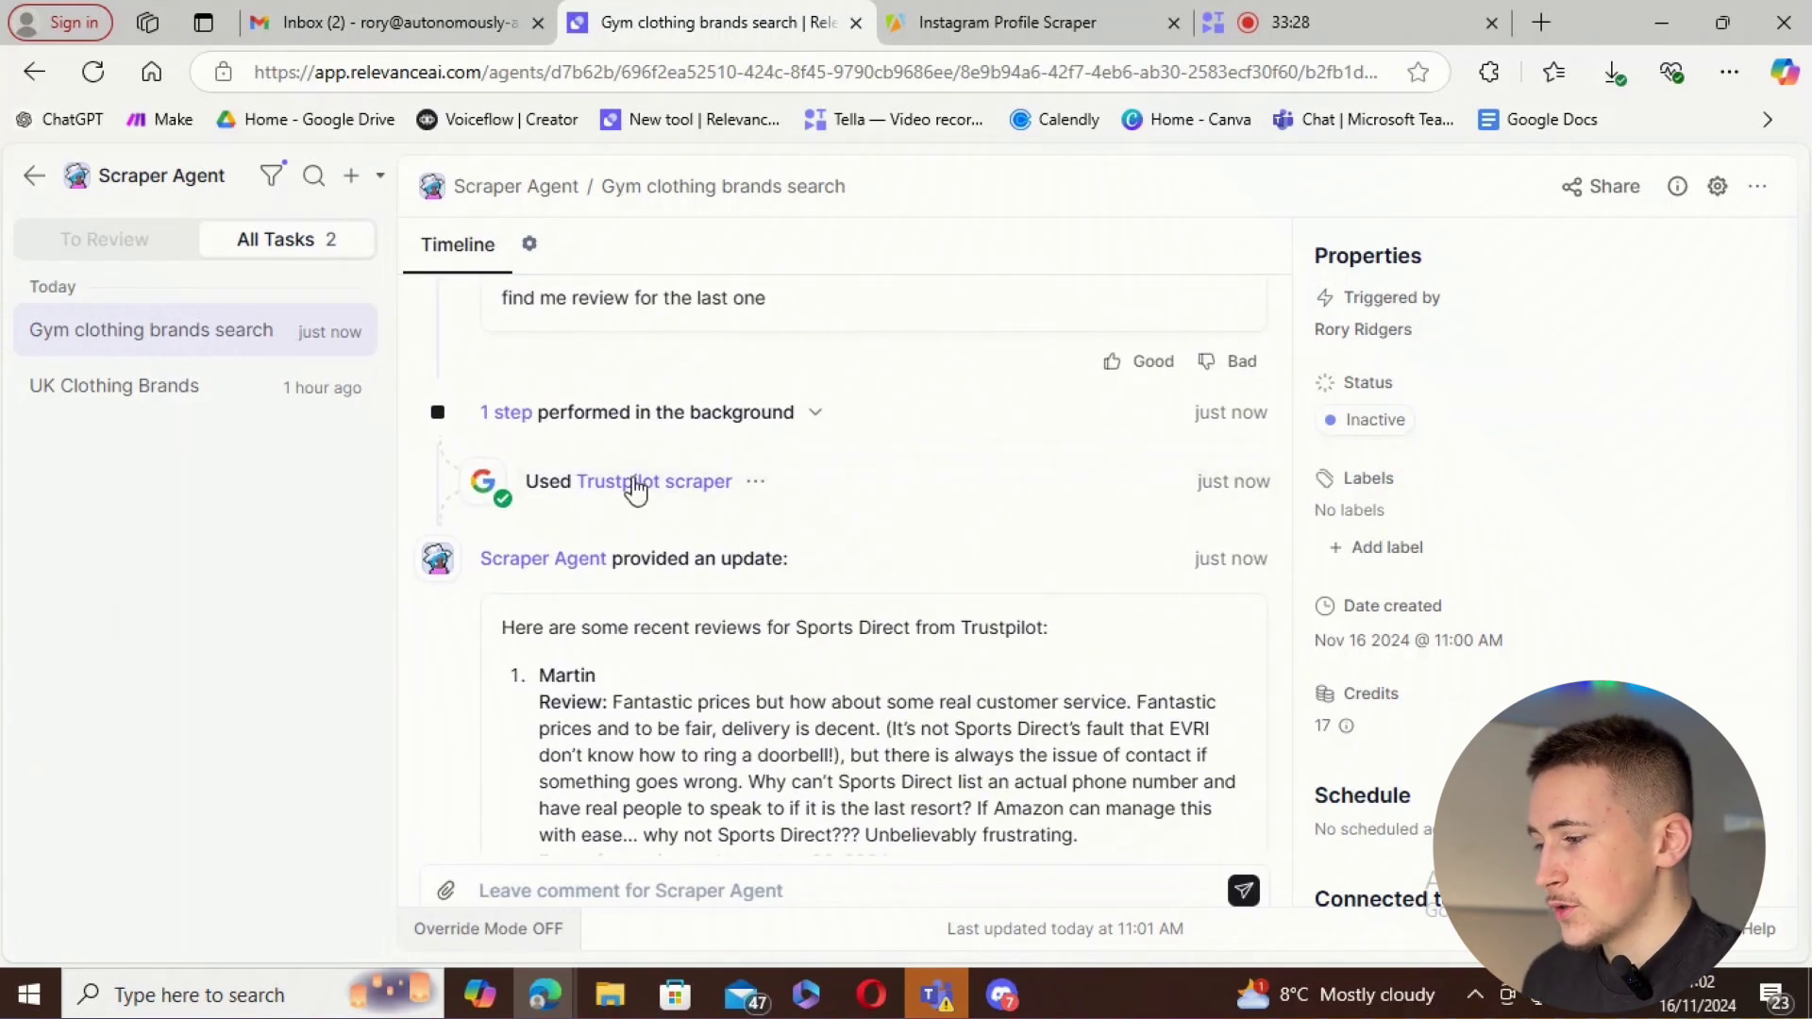
scroll(680, 566, "down", 2)
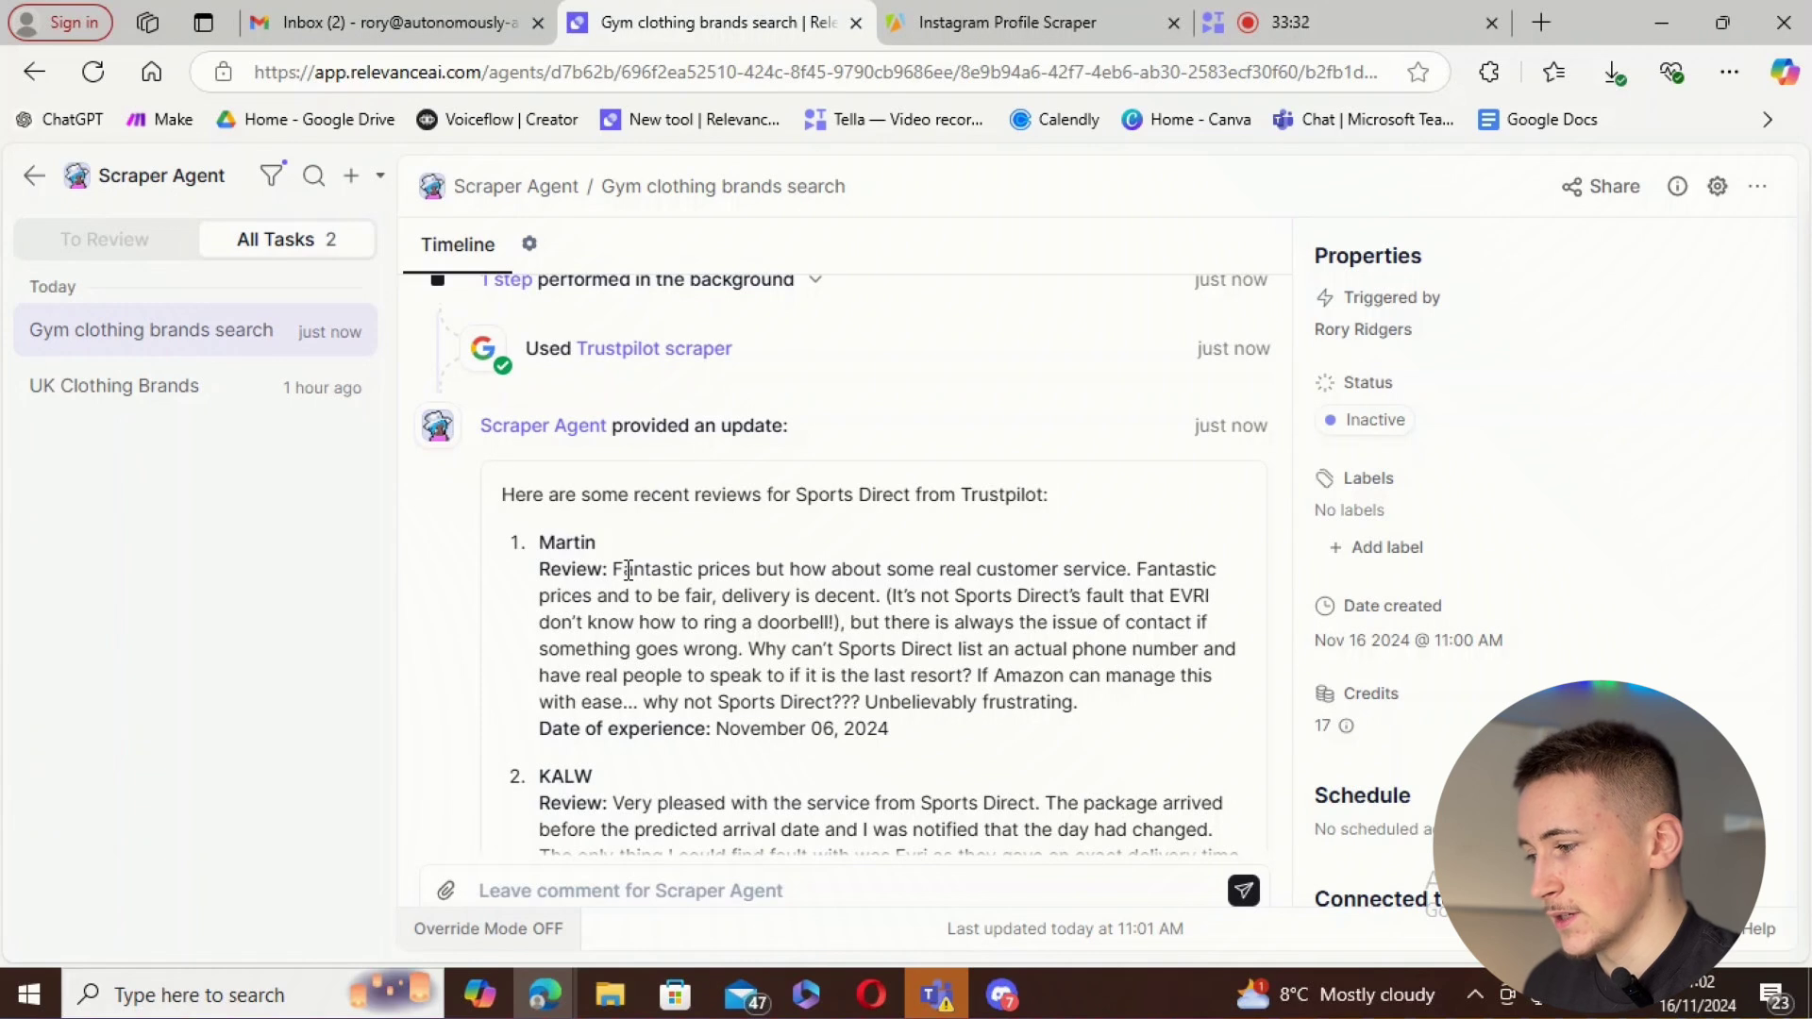
scroll(718, 659, "down", 1)
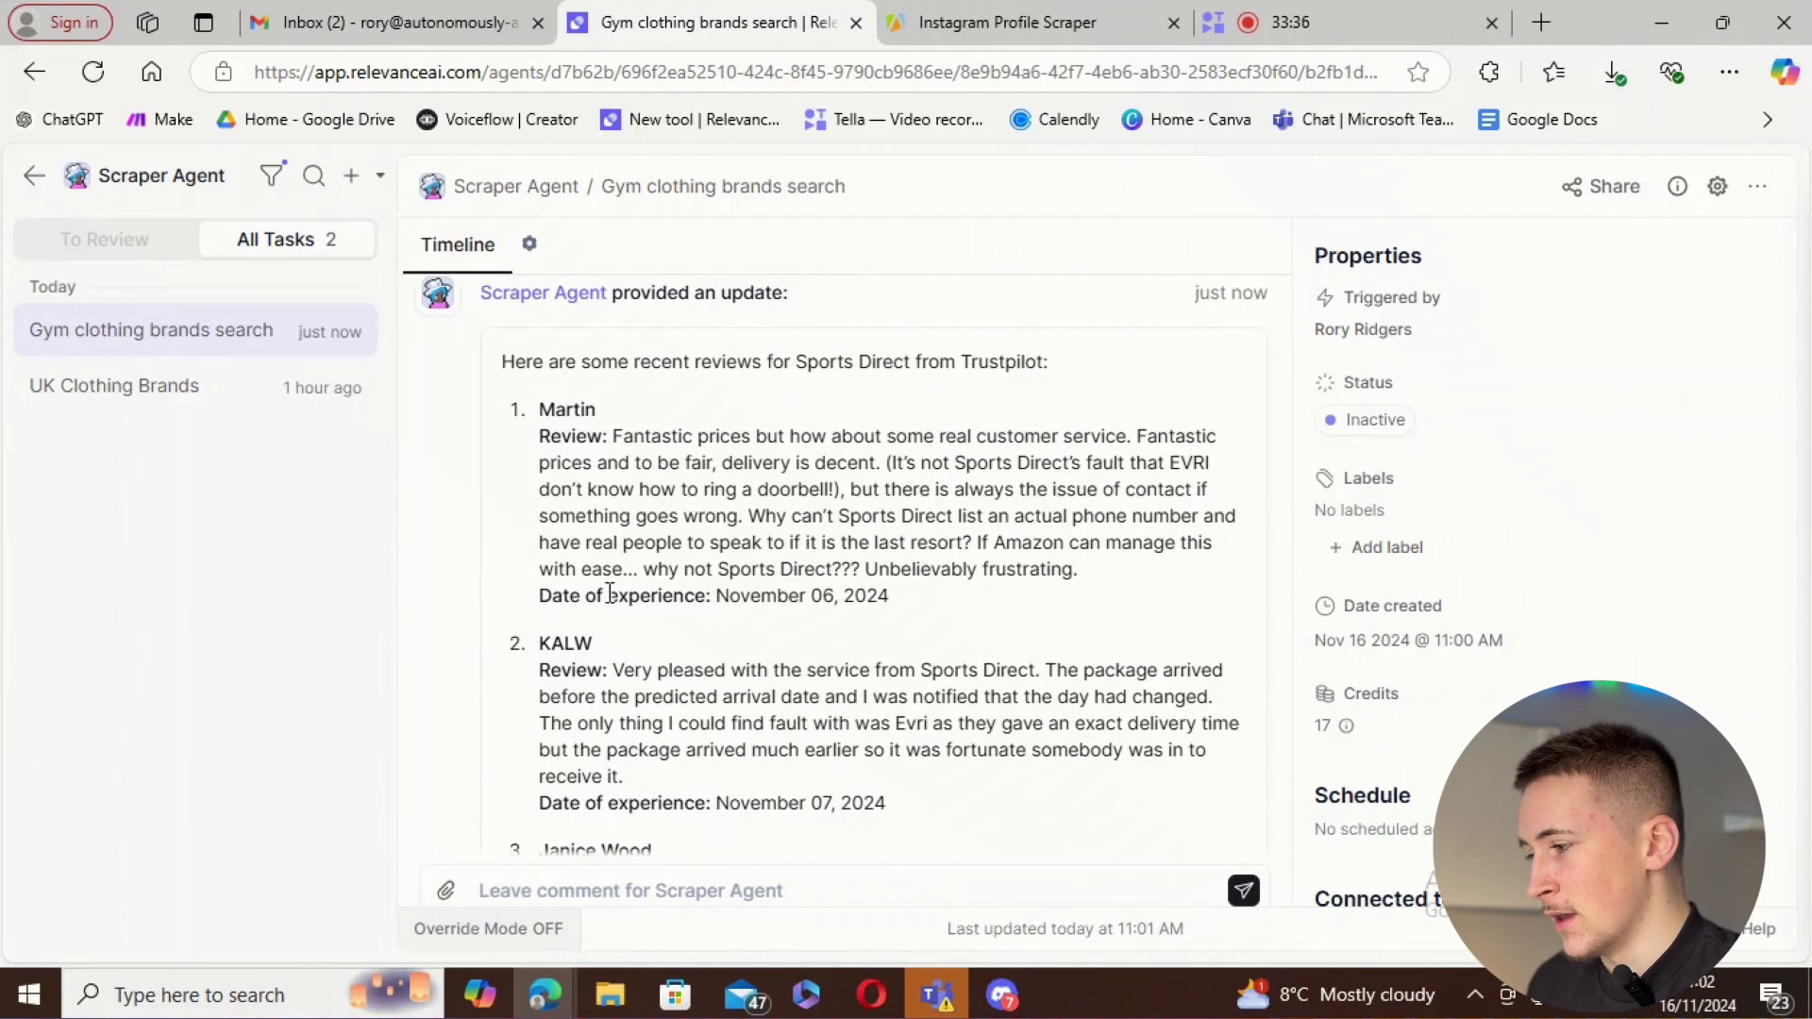
scroll(660, 594, "down", 1)
scroll(595, 580, "down", 1)
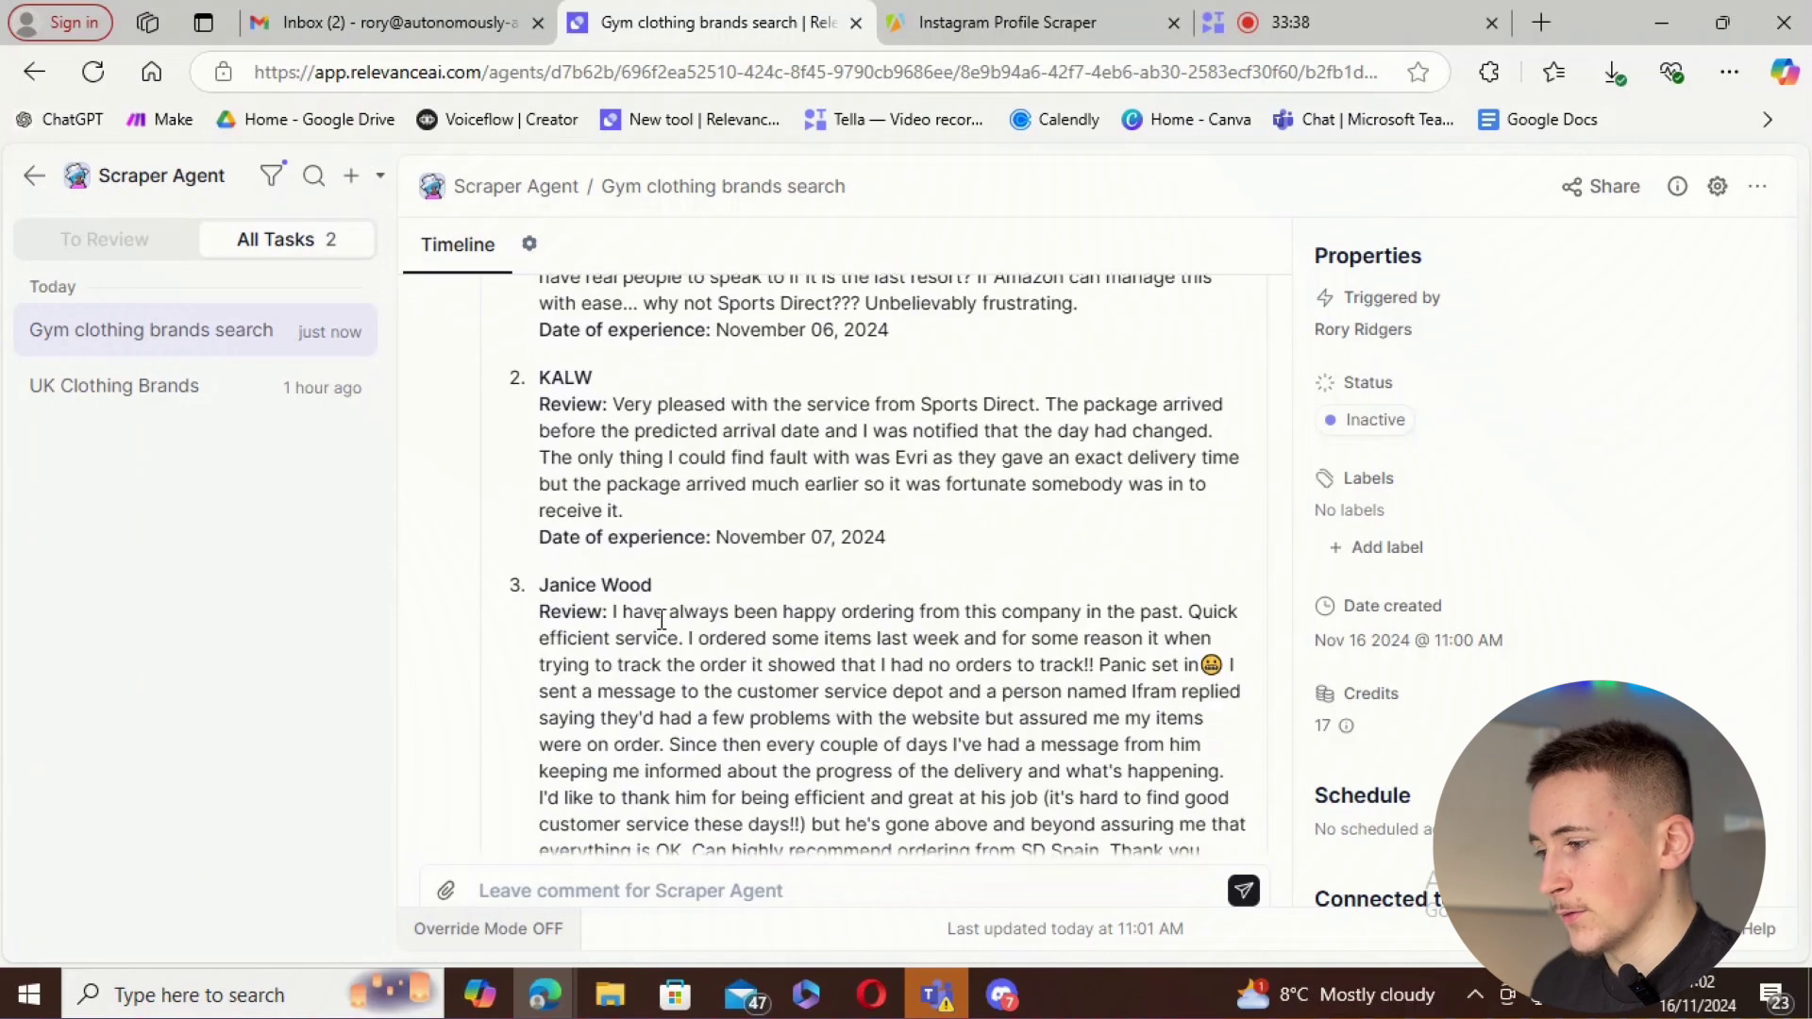
scroll(622, 614, "down", 12)
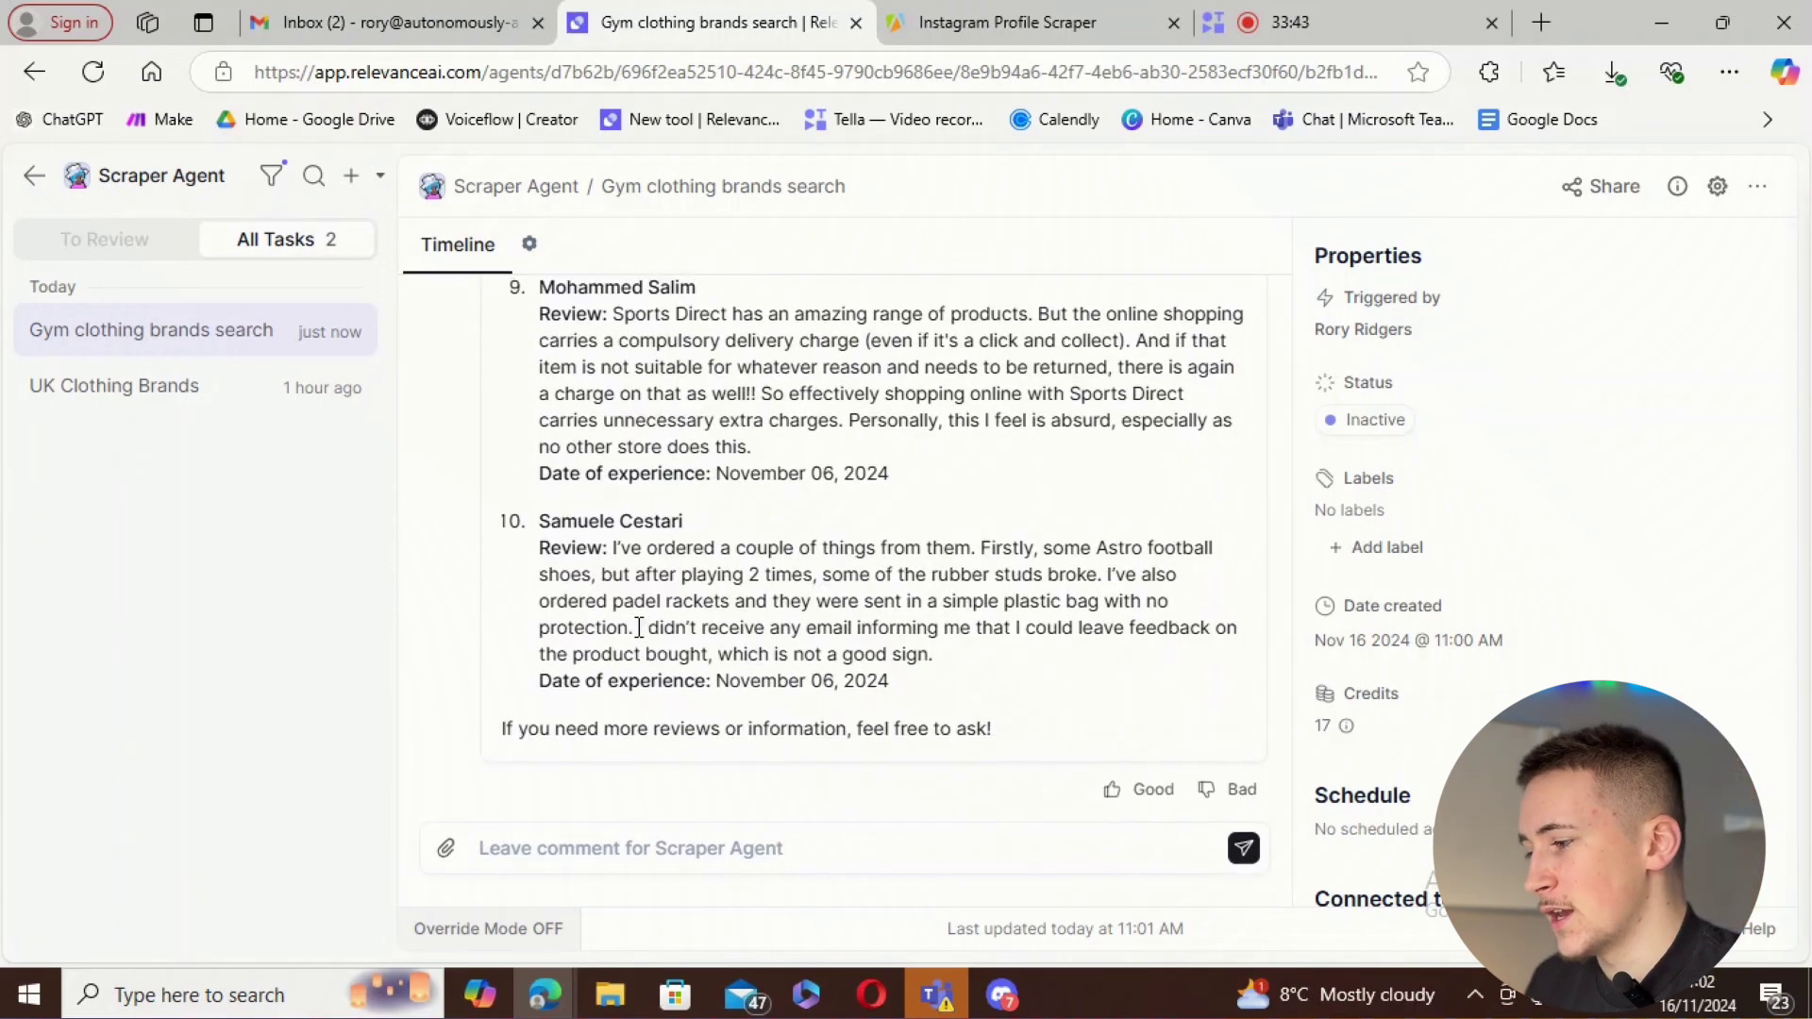
scroll(646, 633, "up", 1)
scroll(793, 599, "up", 4)
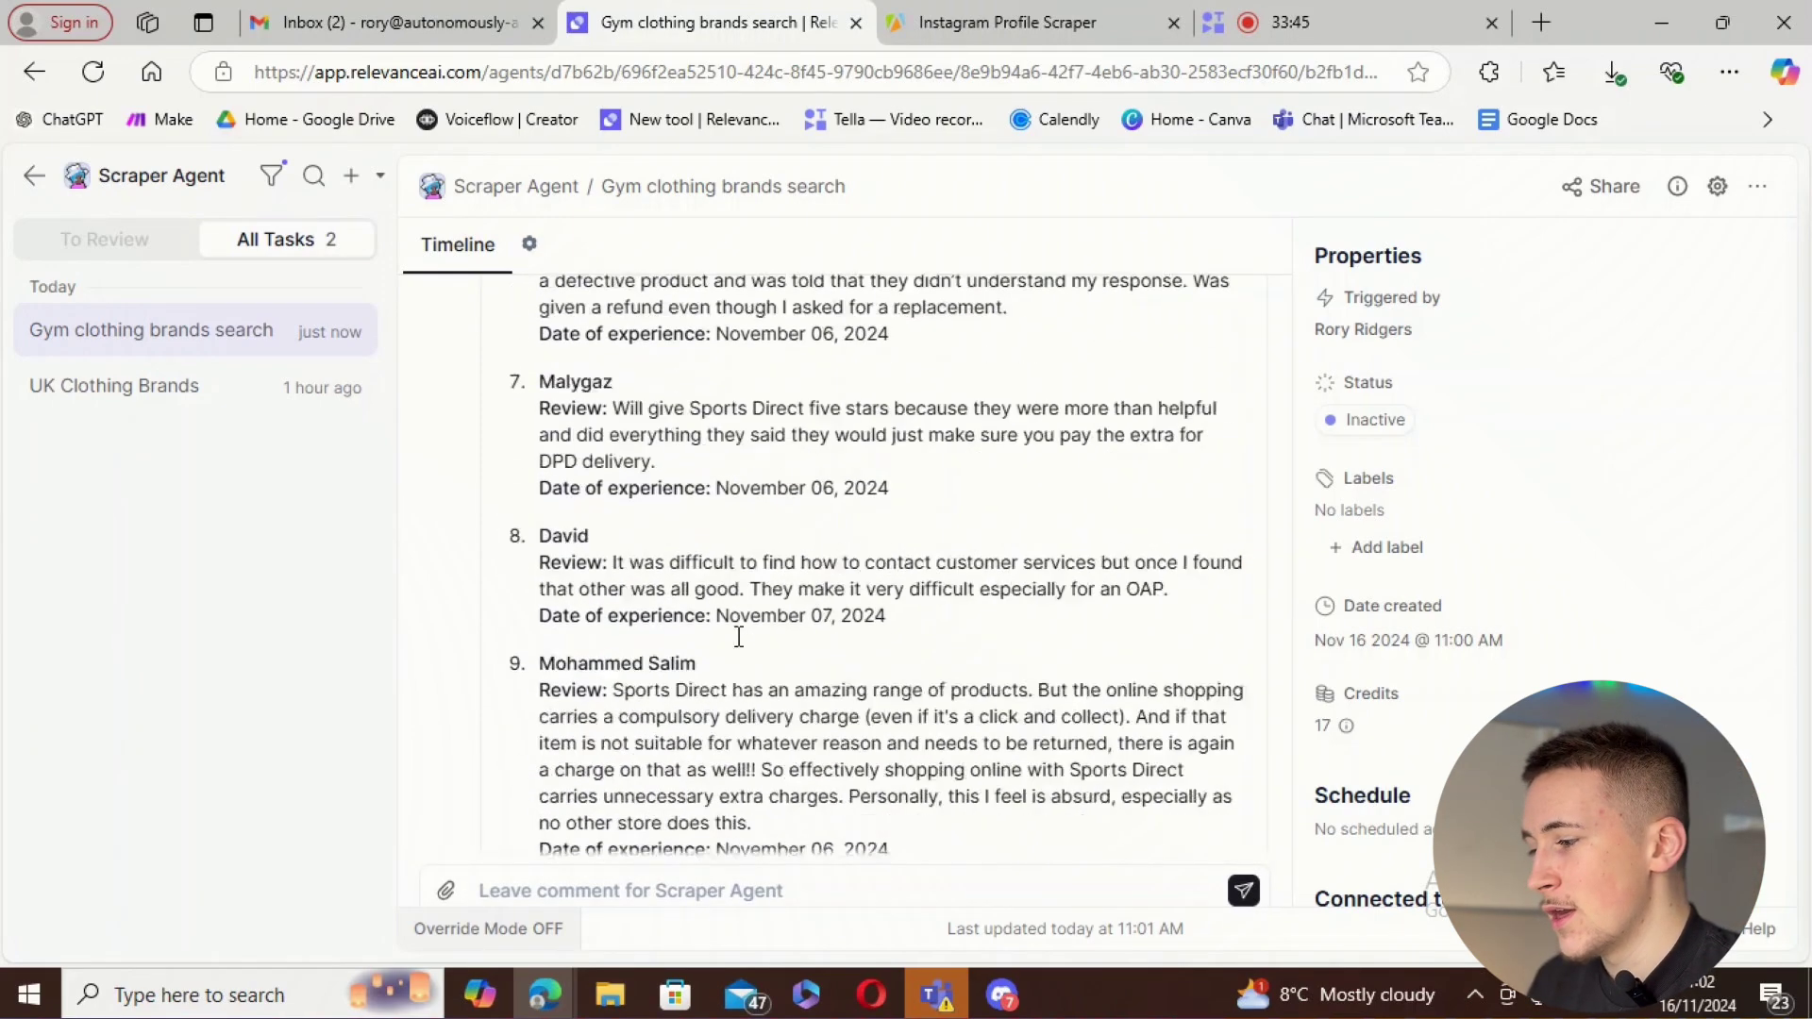
scroll(802, 661, "down", 5)
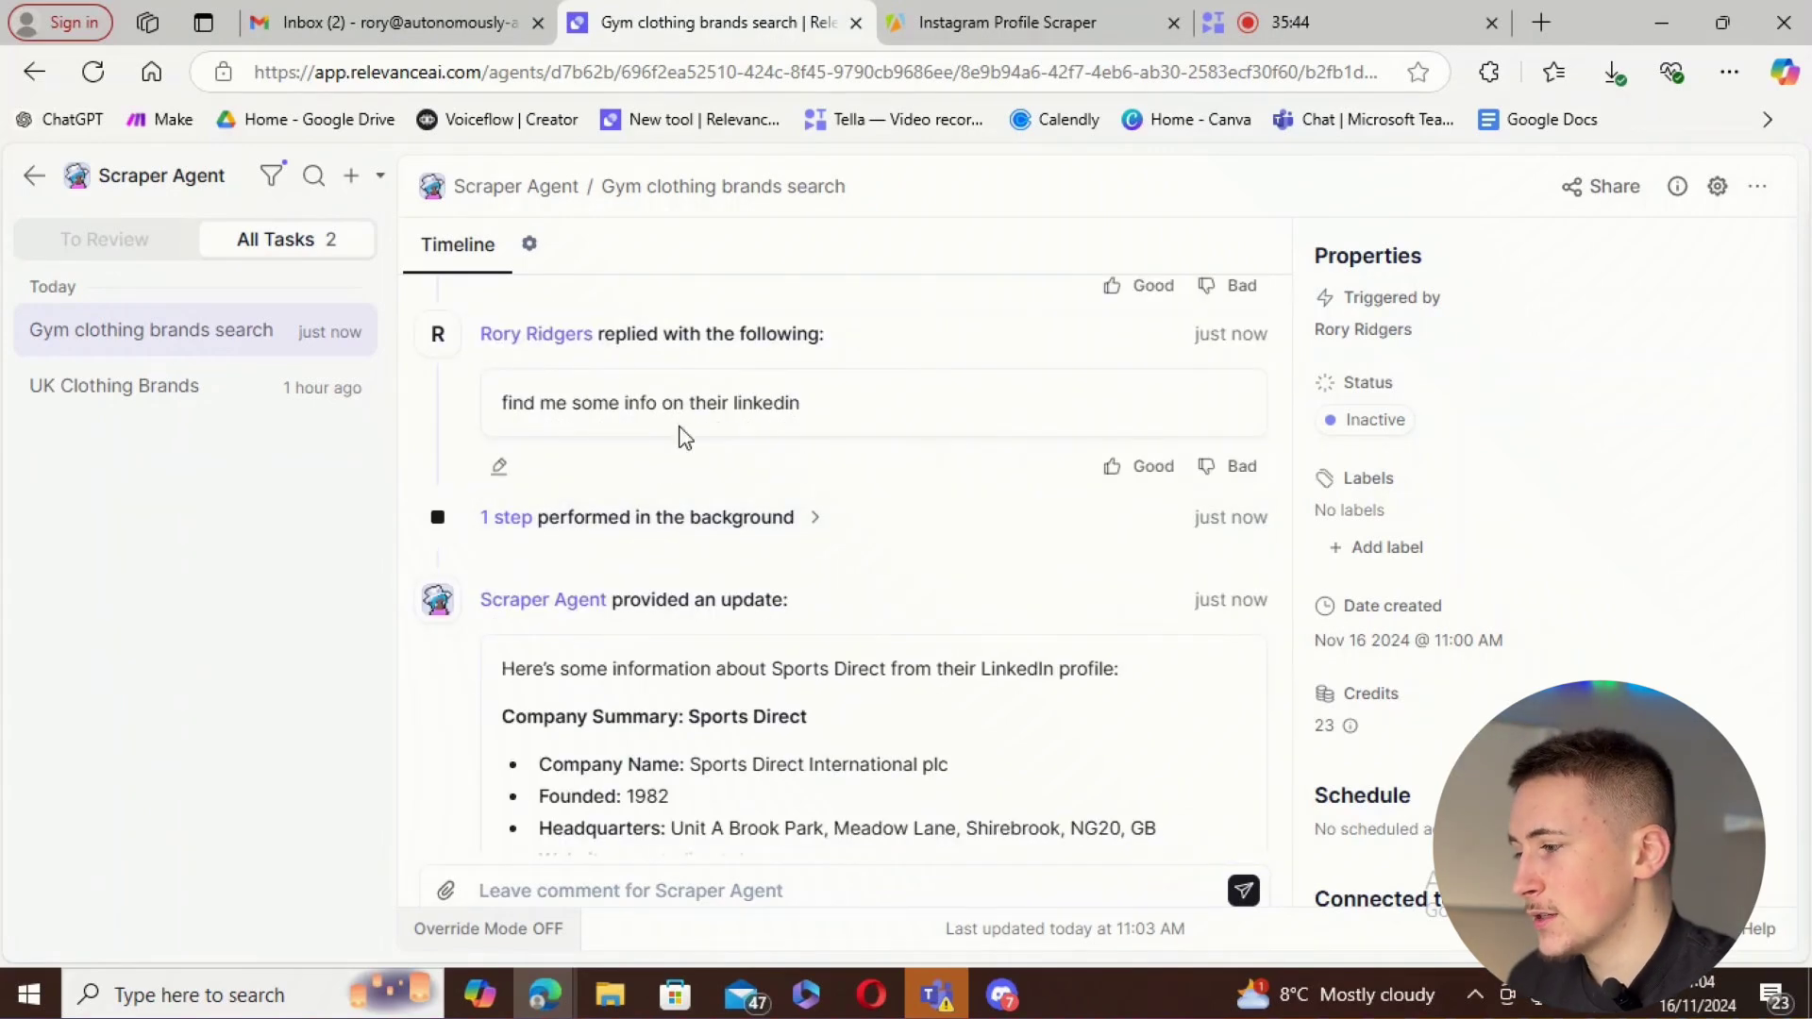
- Expand the background step for the LinkedIn request and review the Sports Direct company summary, description, industries, logo and posts
left_click(599, 382)
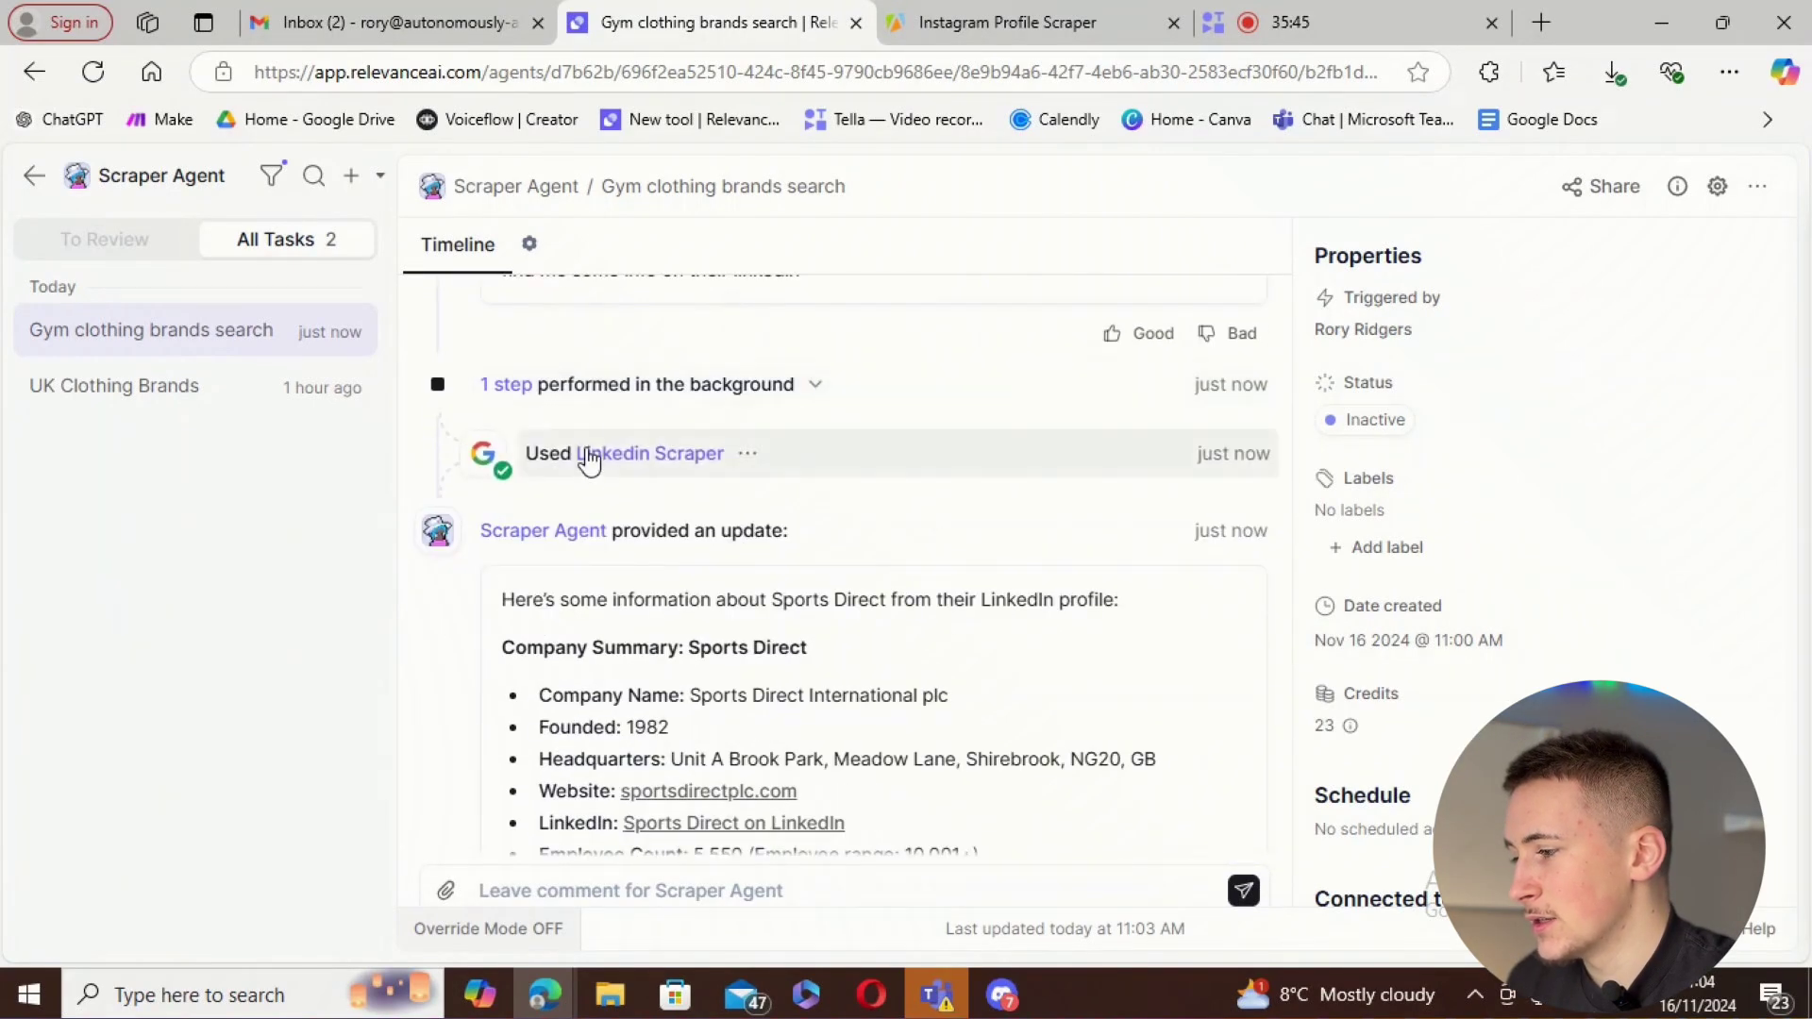
left_click(650, 404)
scroll(661, 510, "down", 3)
scroll(585, 491, "up", 2)
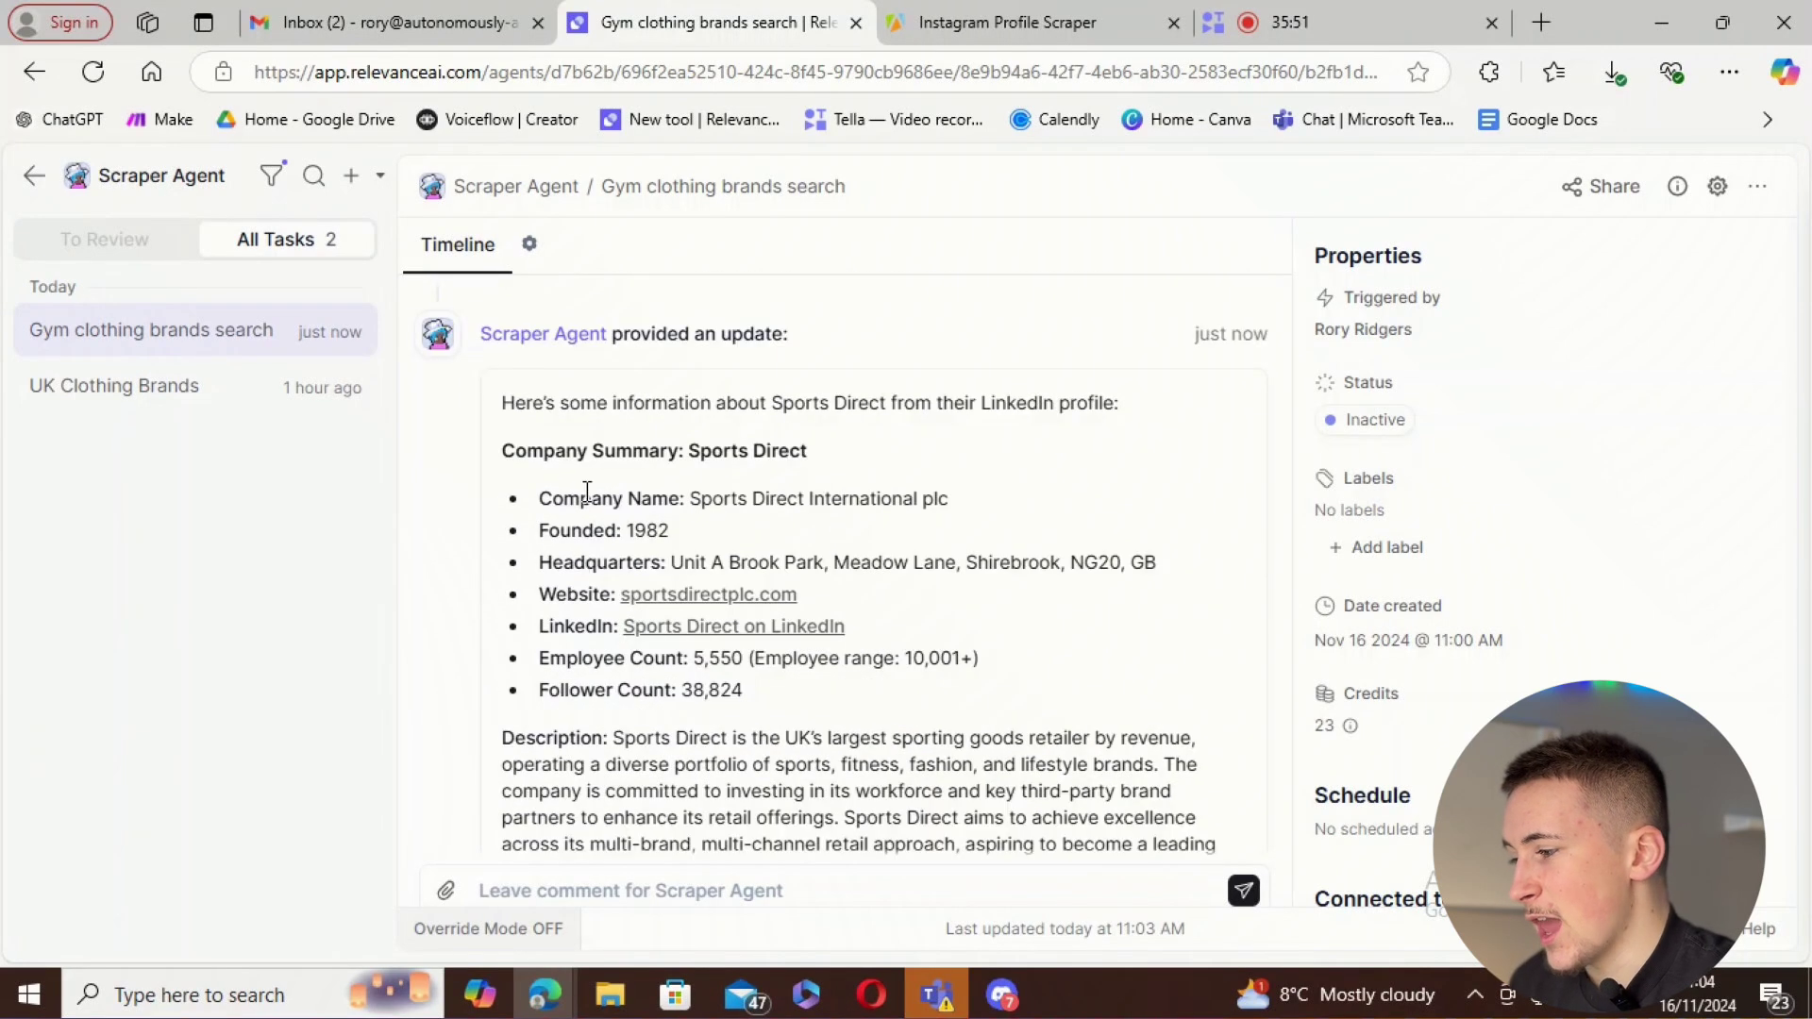
scroll(566, 491, "down", 2)
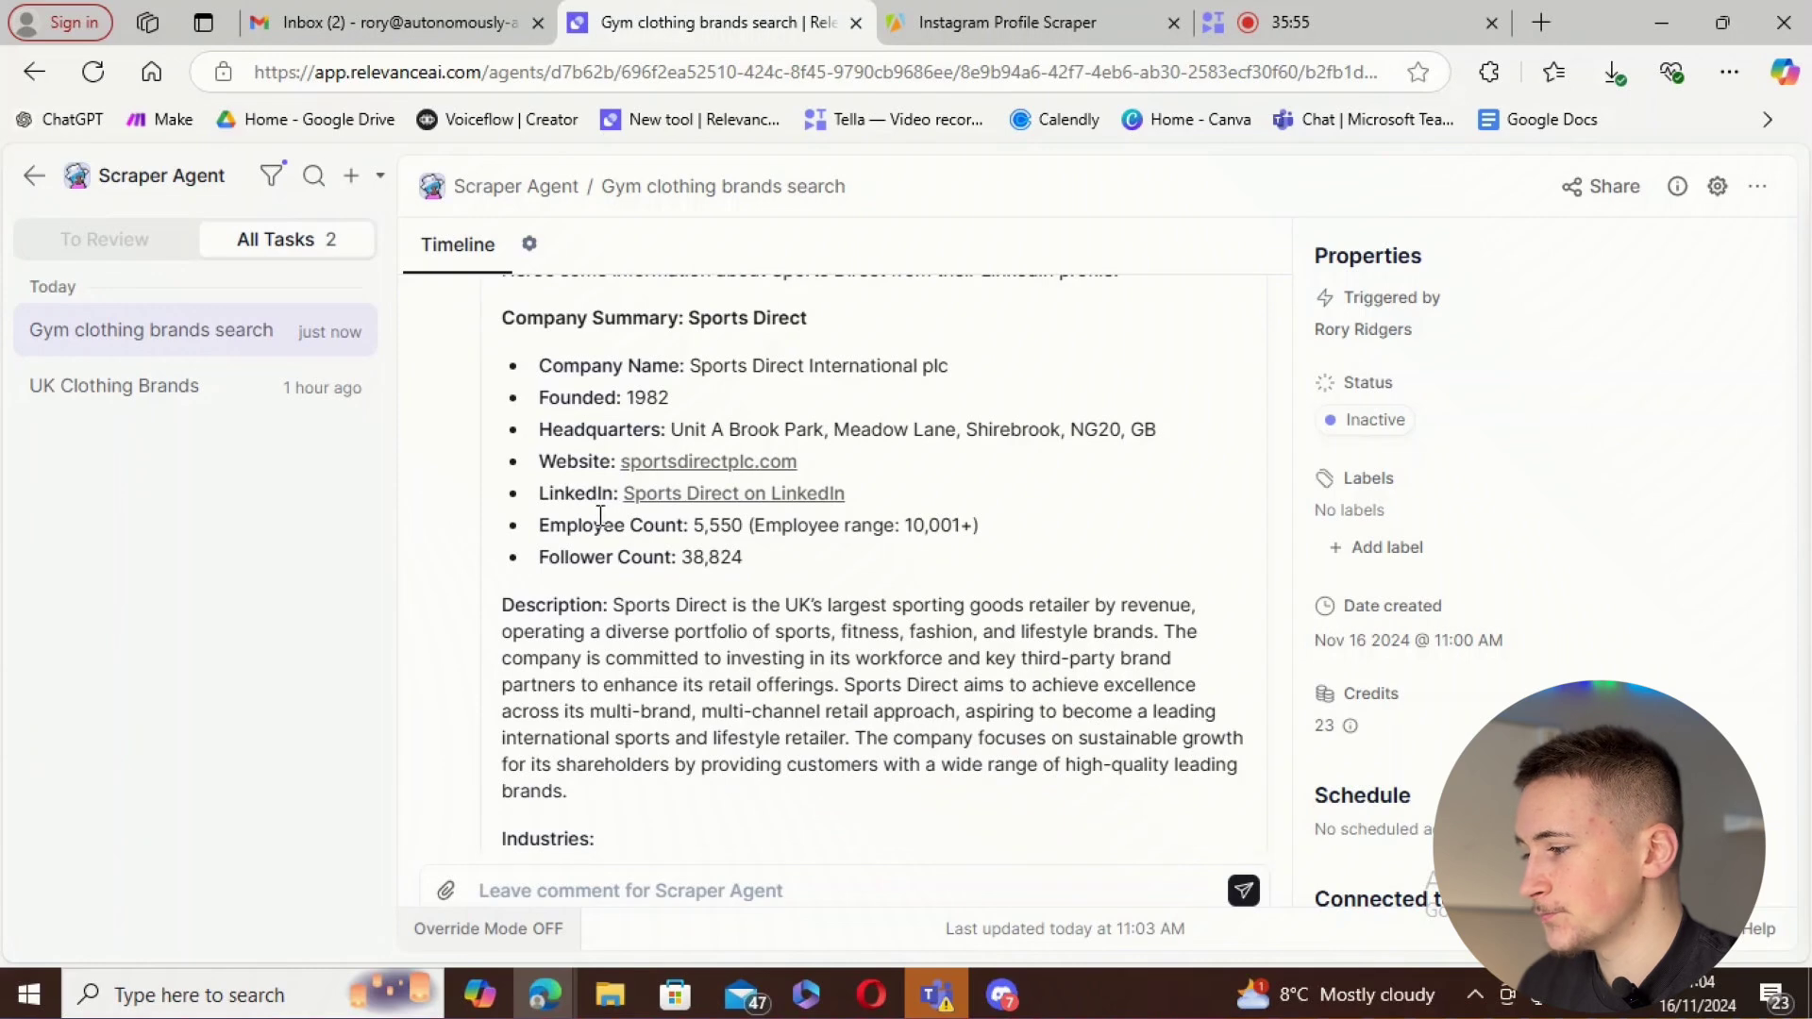
scroll(567, 500, "down", 5)
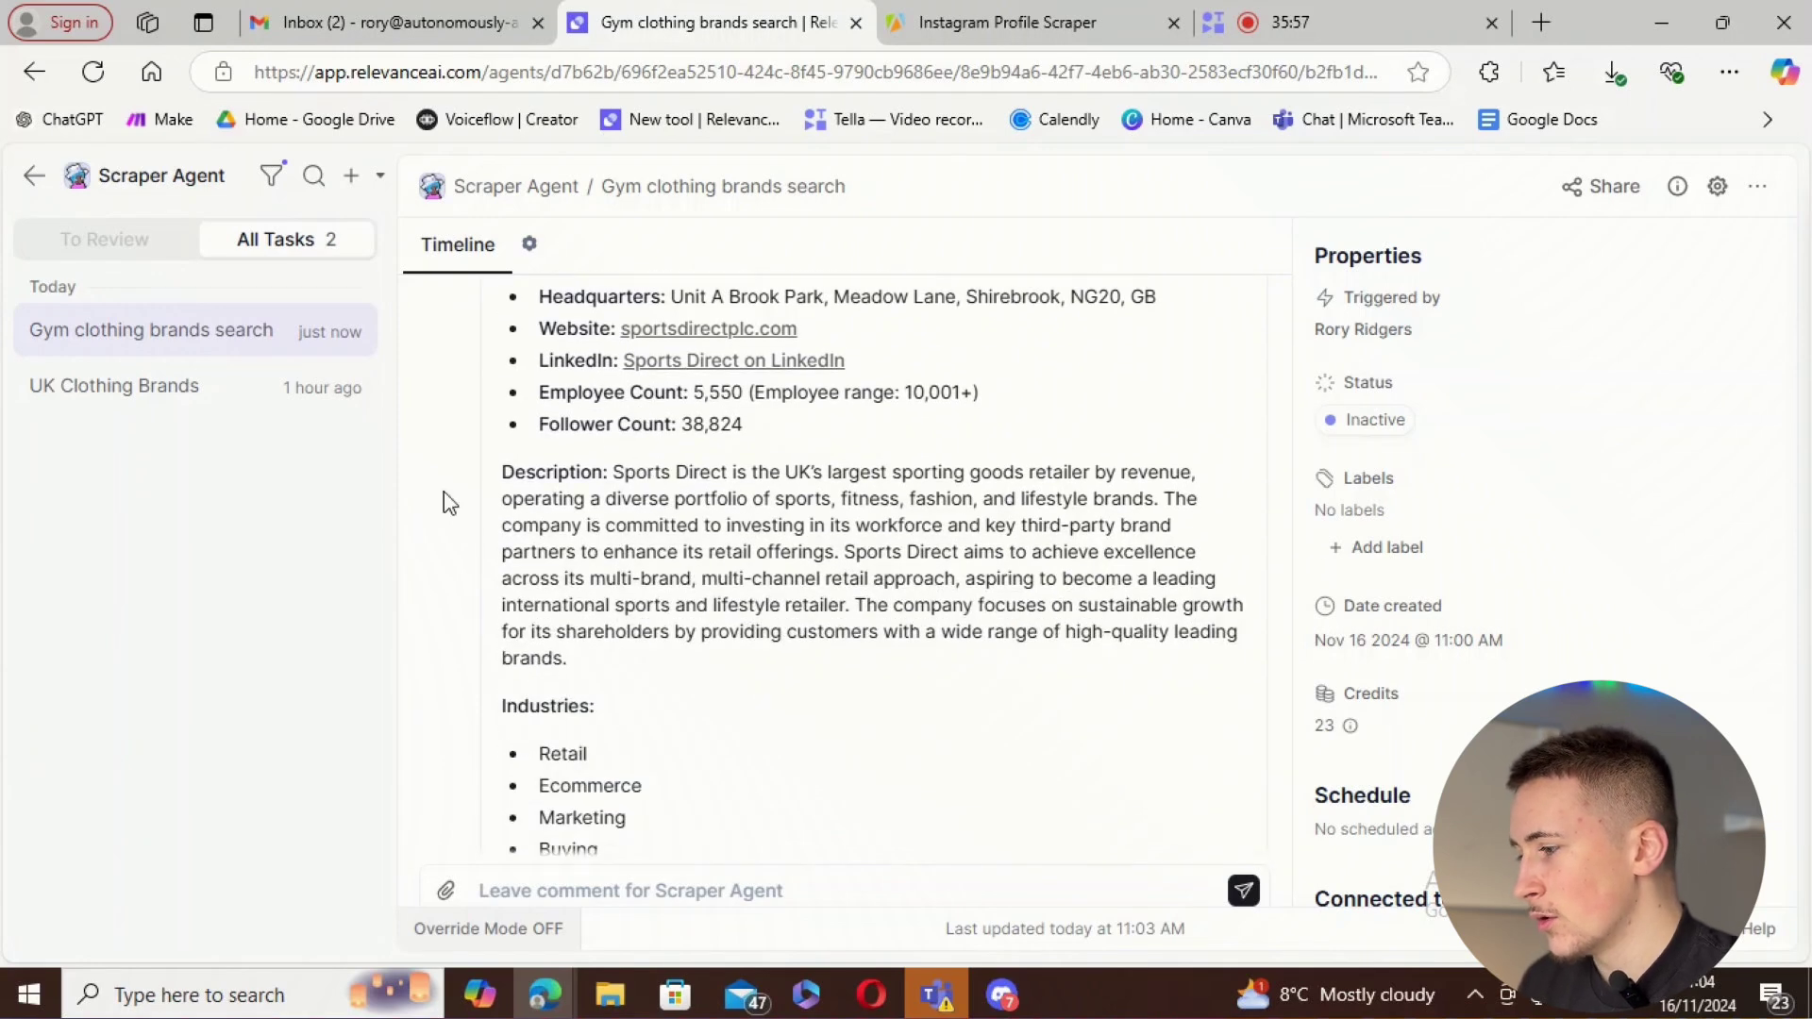
scroll(567, 500, "down", 8)
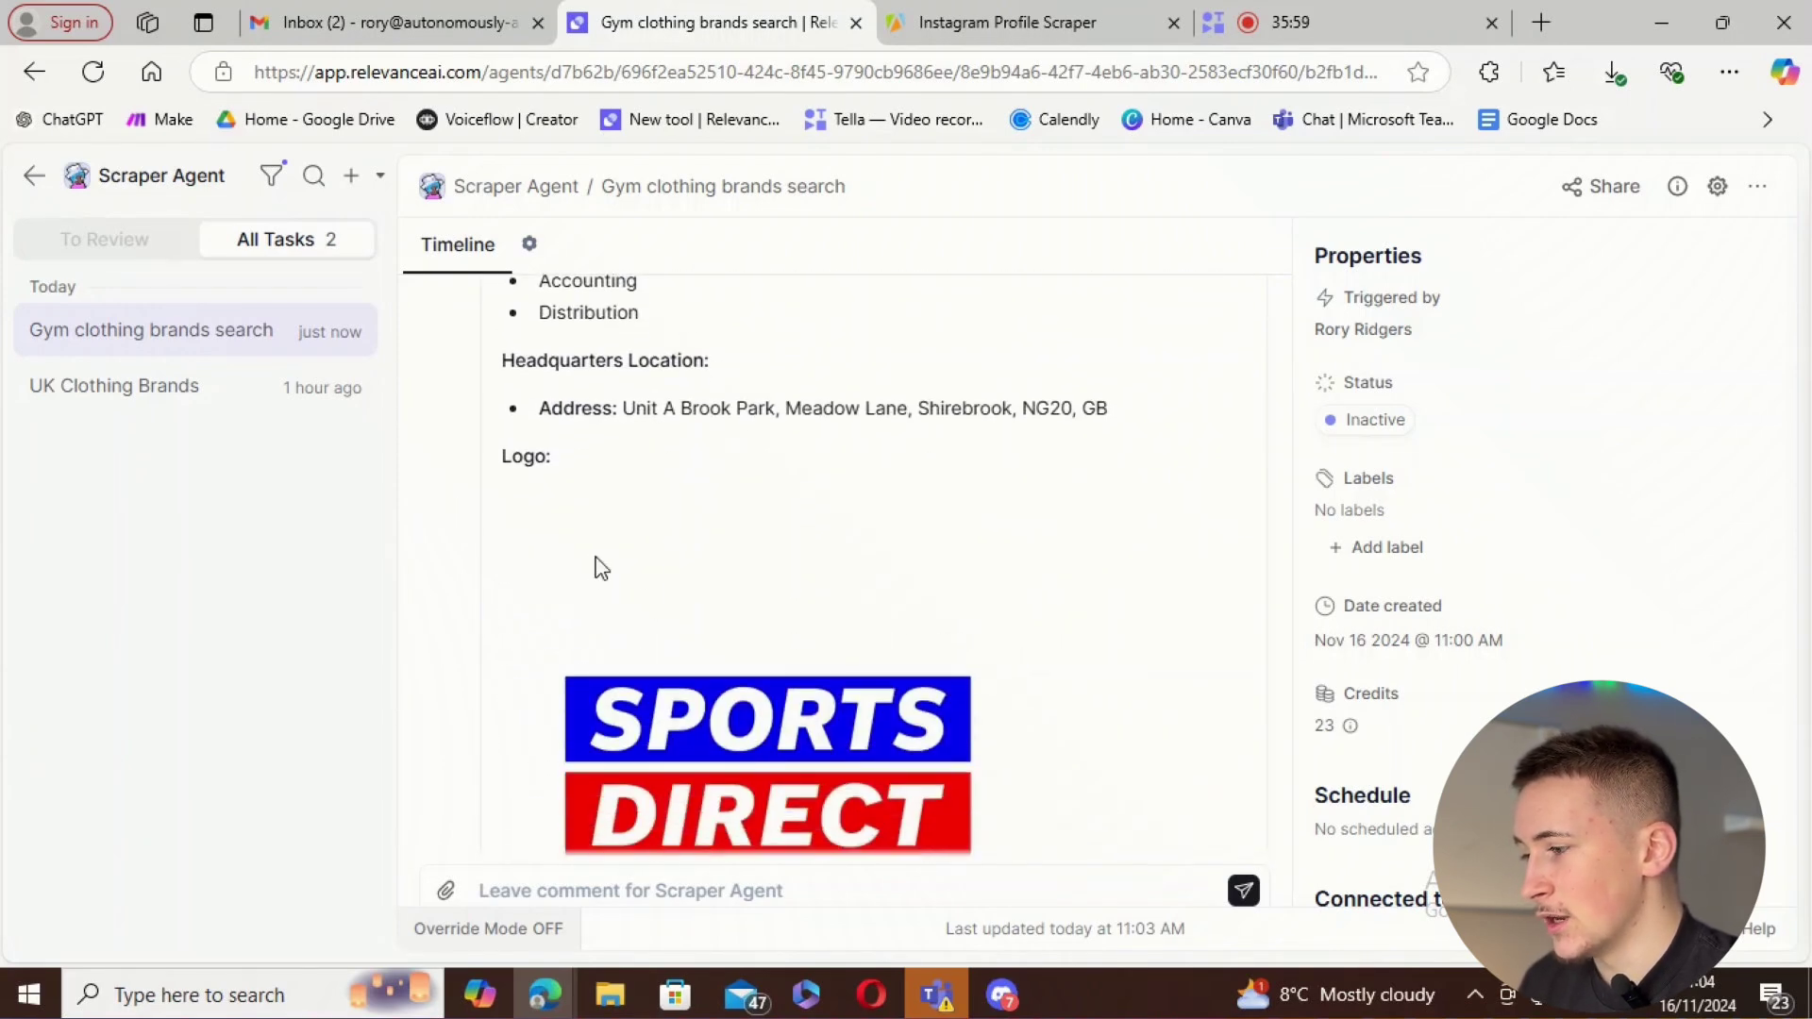
scroll(698, 529, "down", 10)
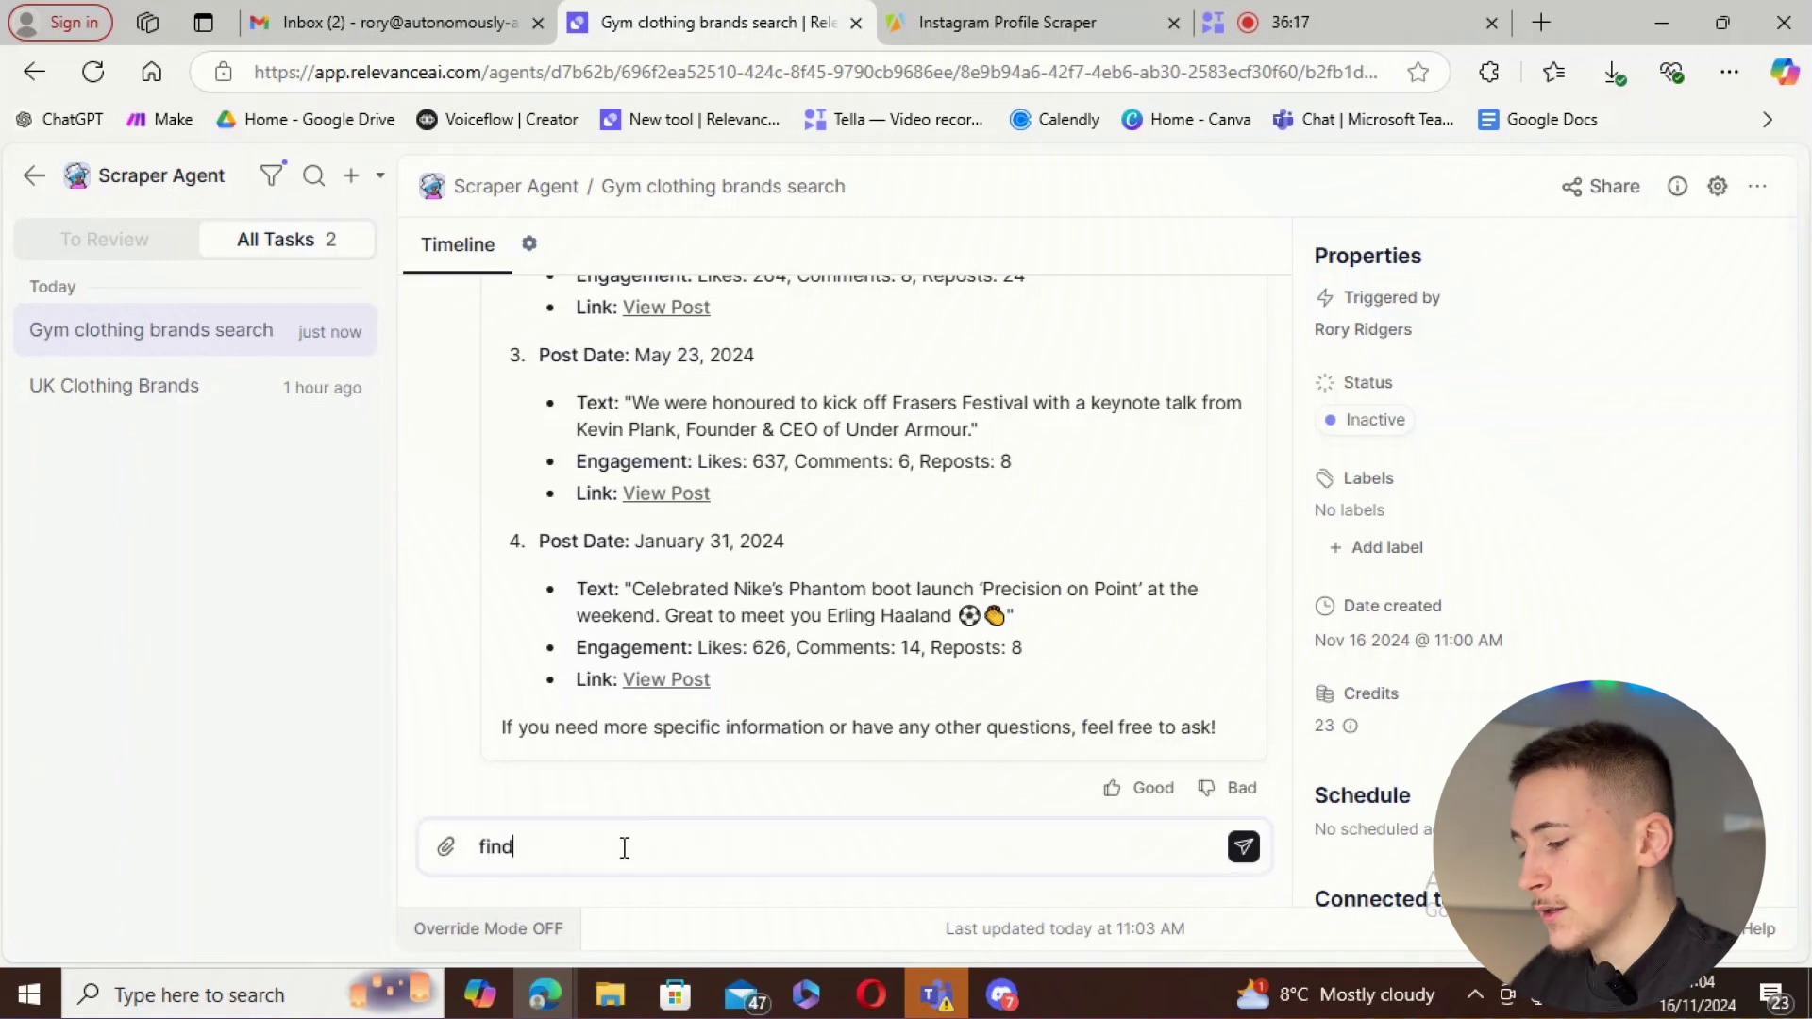
- Send the Scraper Agent the follow-up request "find me some info on their instagram"
key("BackSpace")
key("BackSpace")
key("BackSpace")
key("BackSpace")
type("find m")
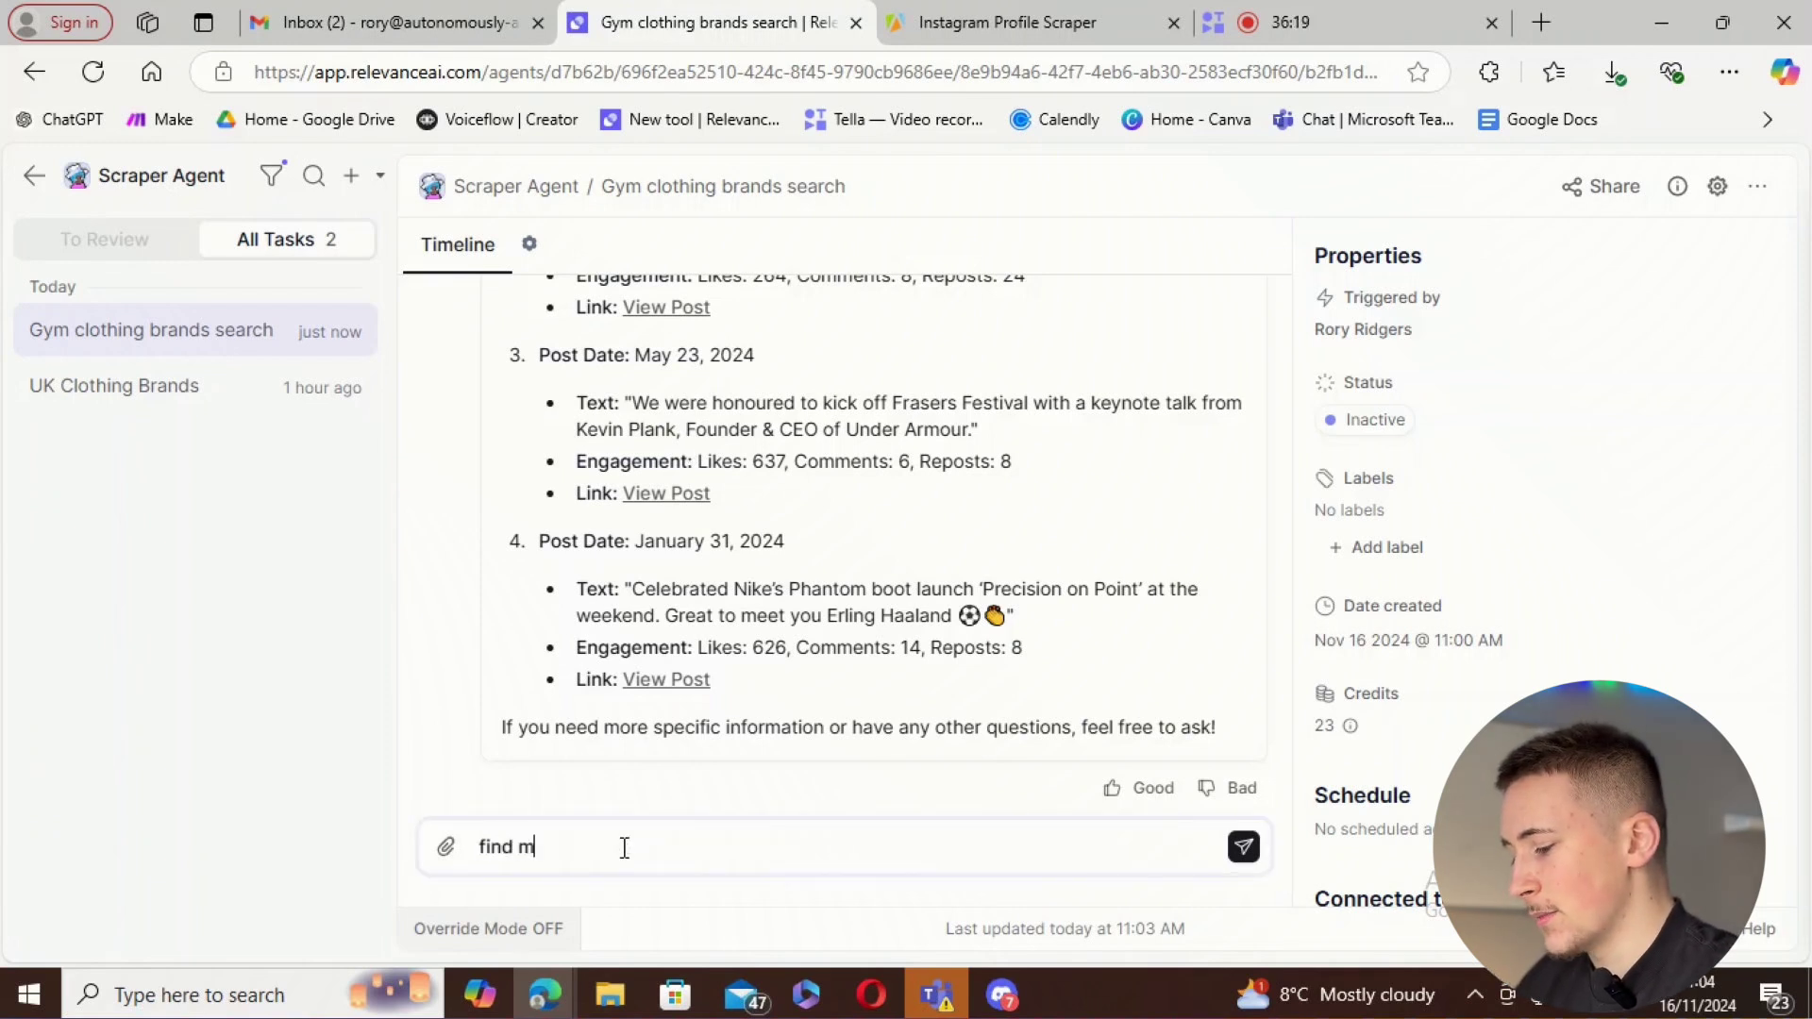
type("e some info on their instagram")
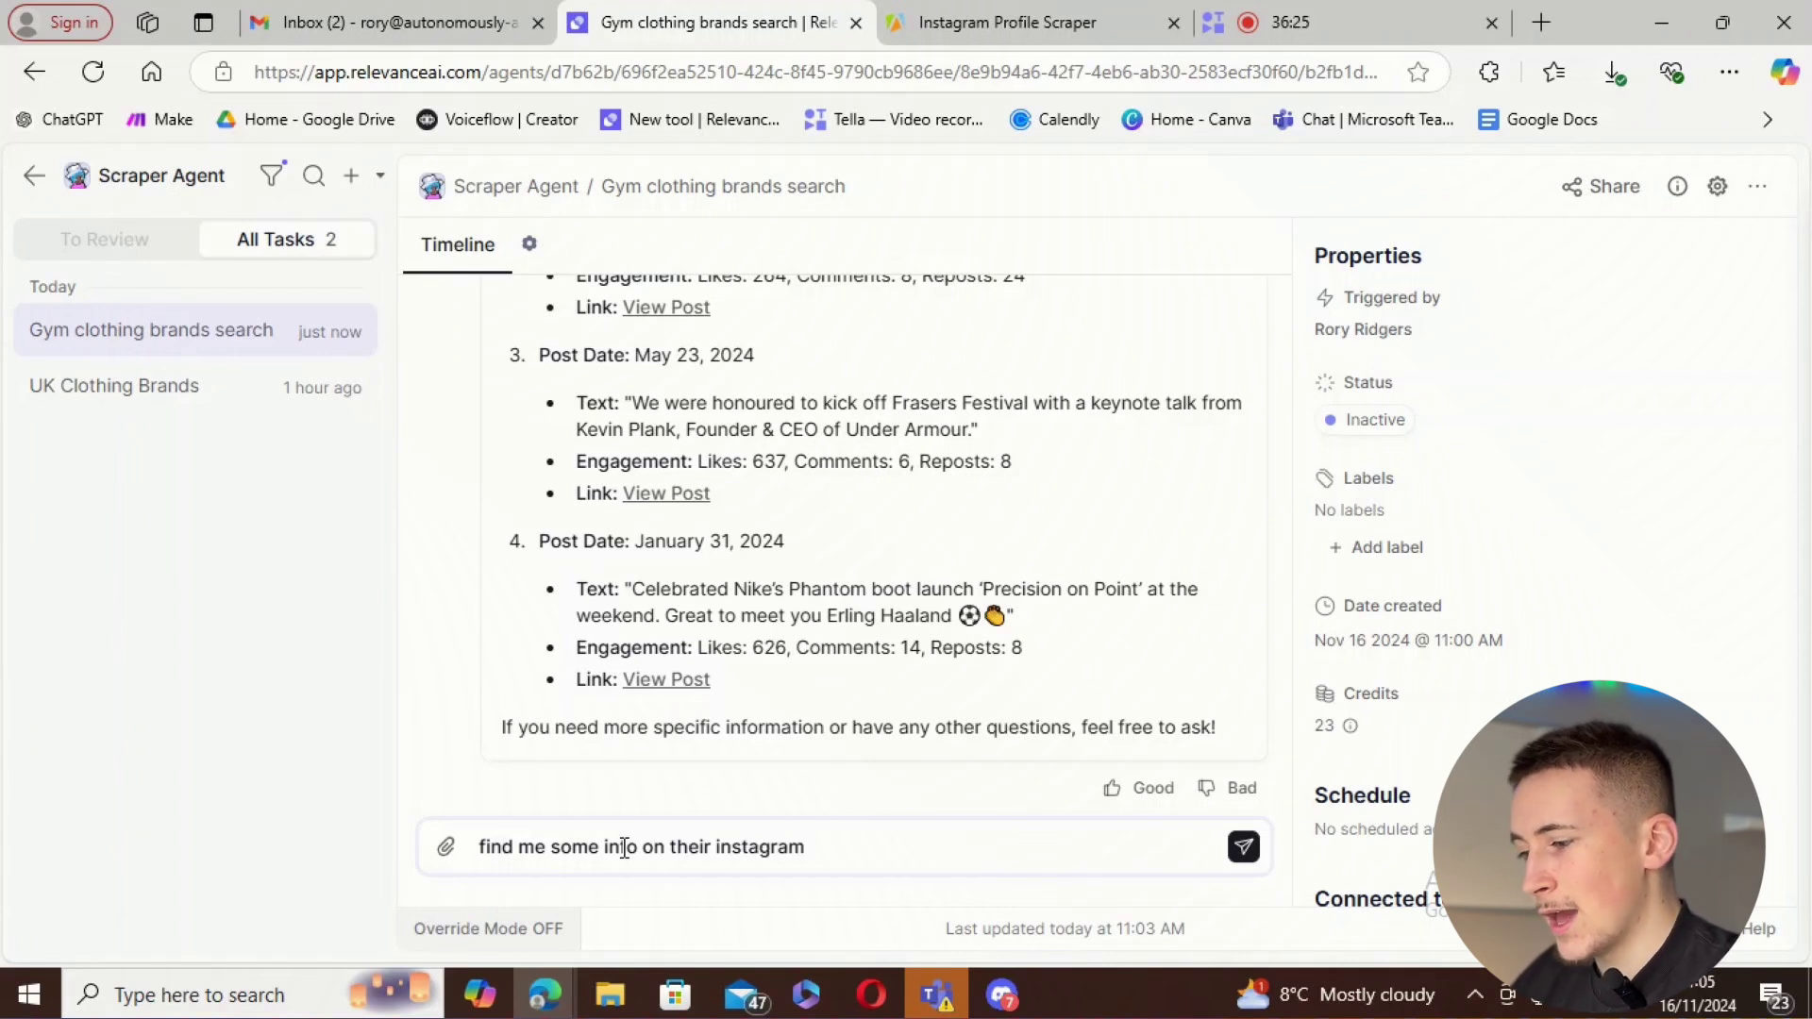
left_click(1243, 847)
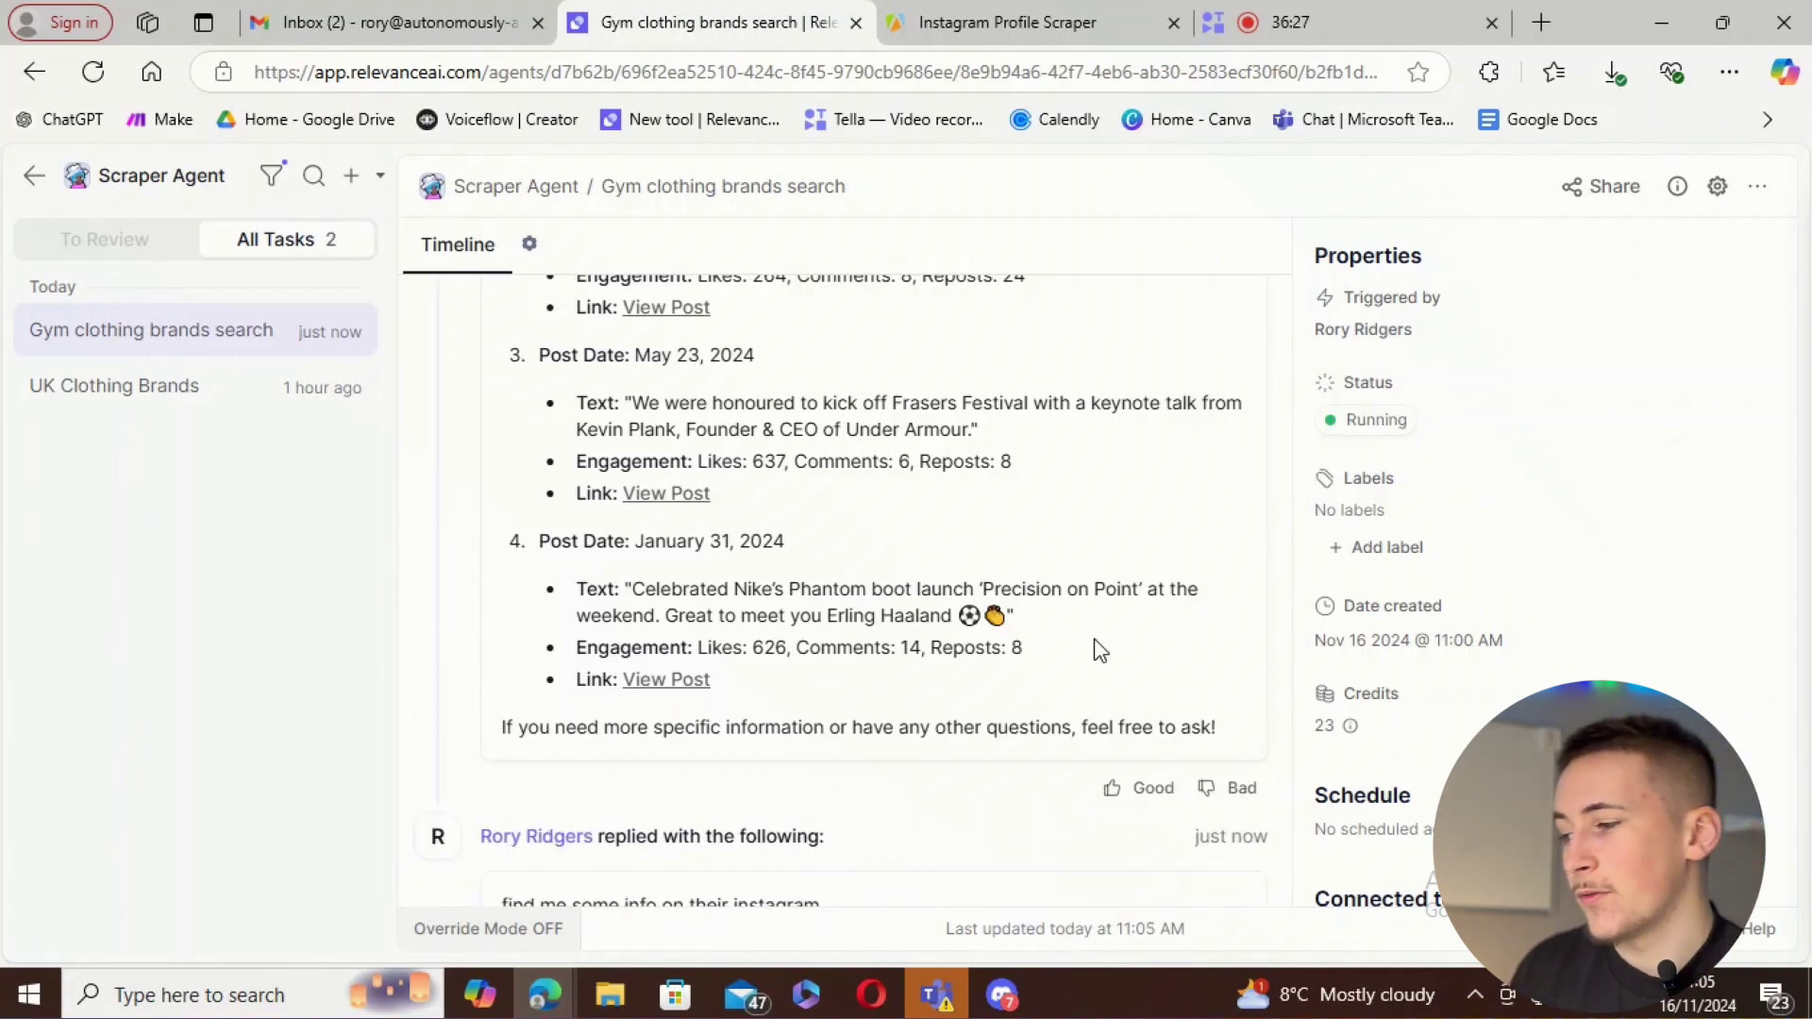
scroll(1074, 620, "down", 2)
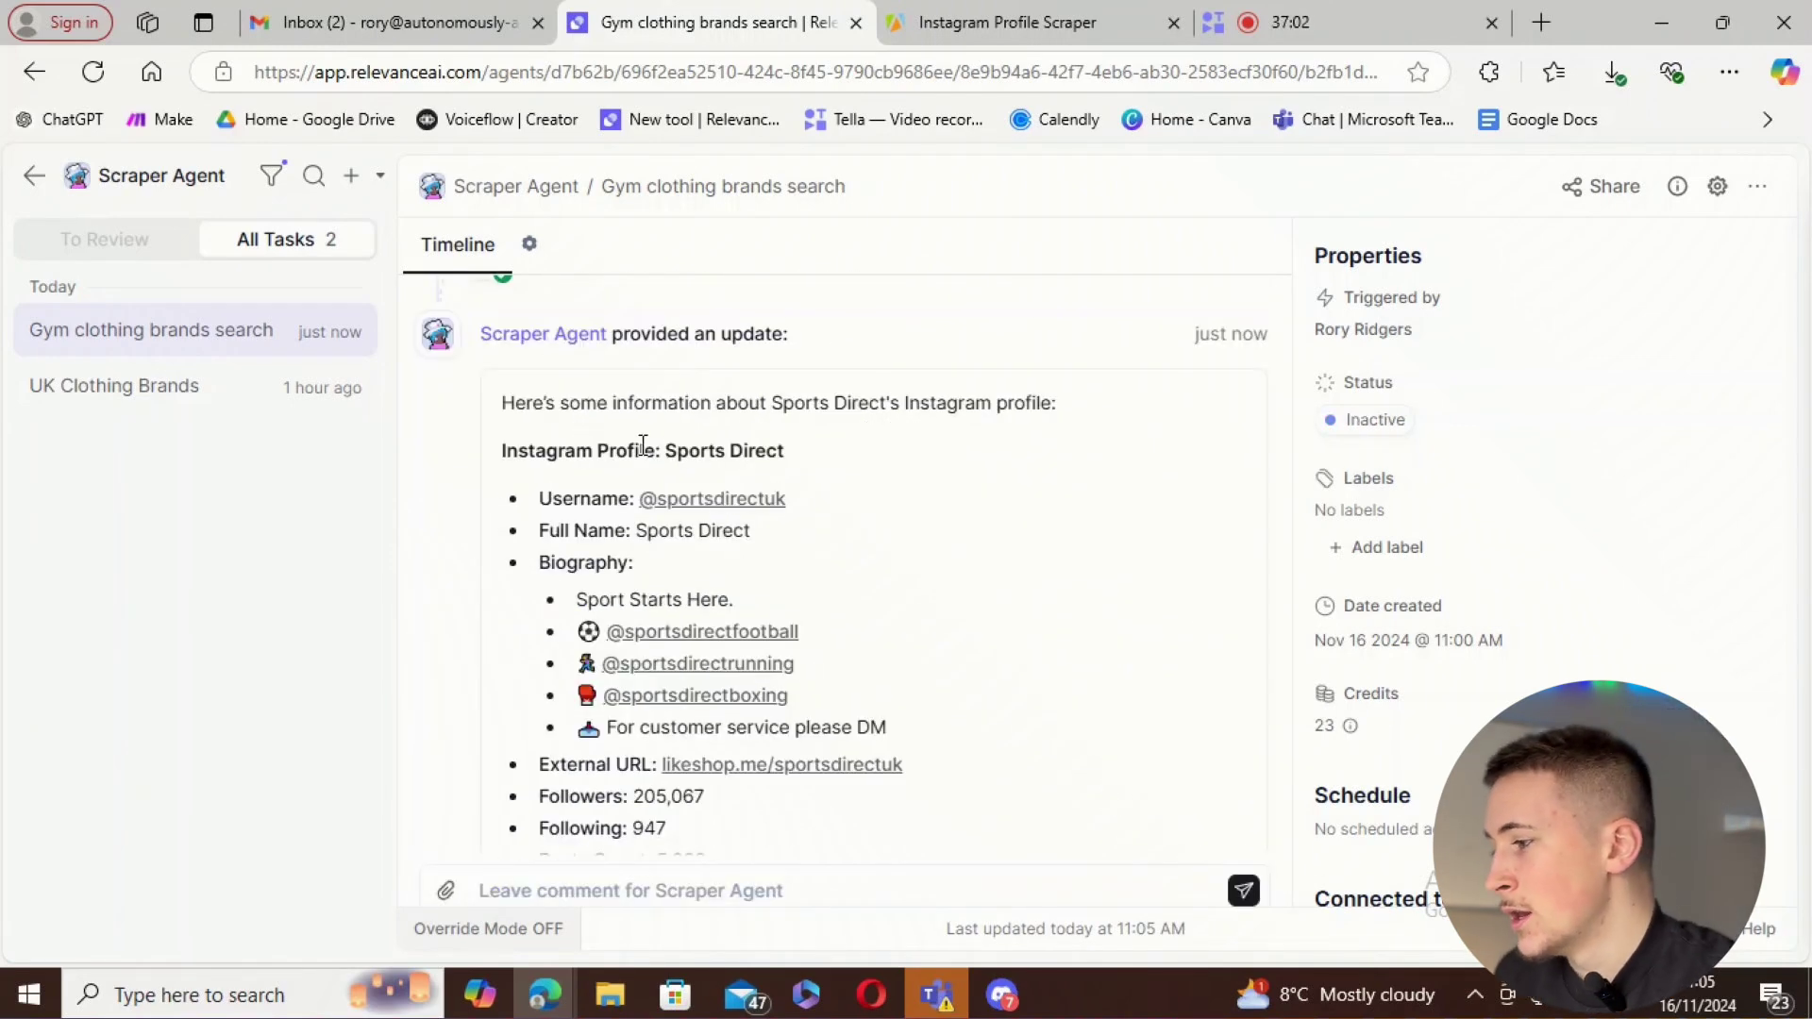
scroll(644, 445, "up", 2)
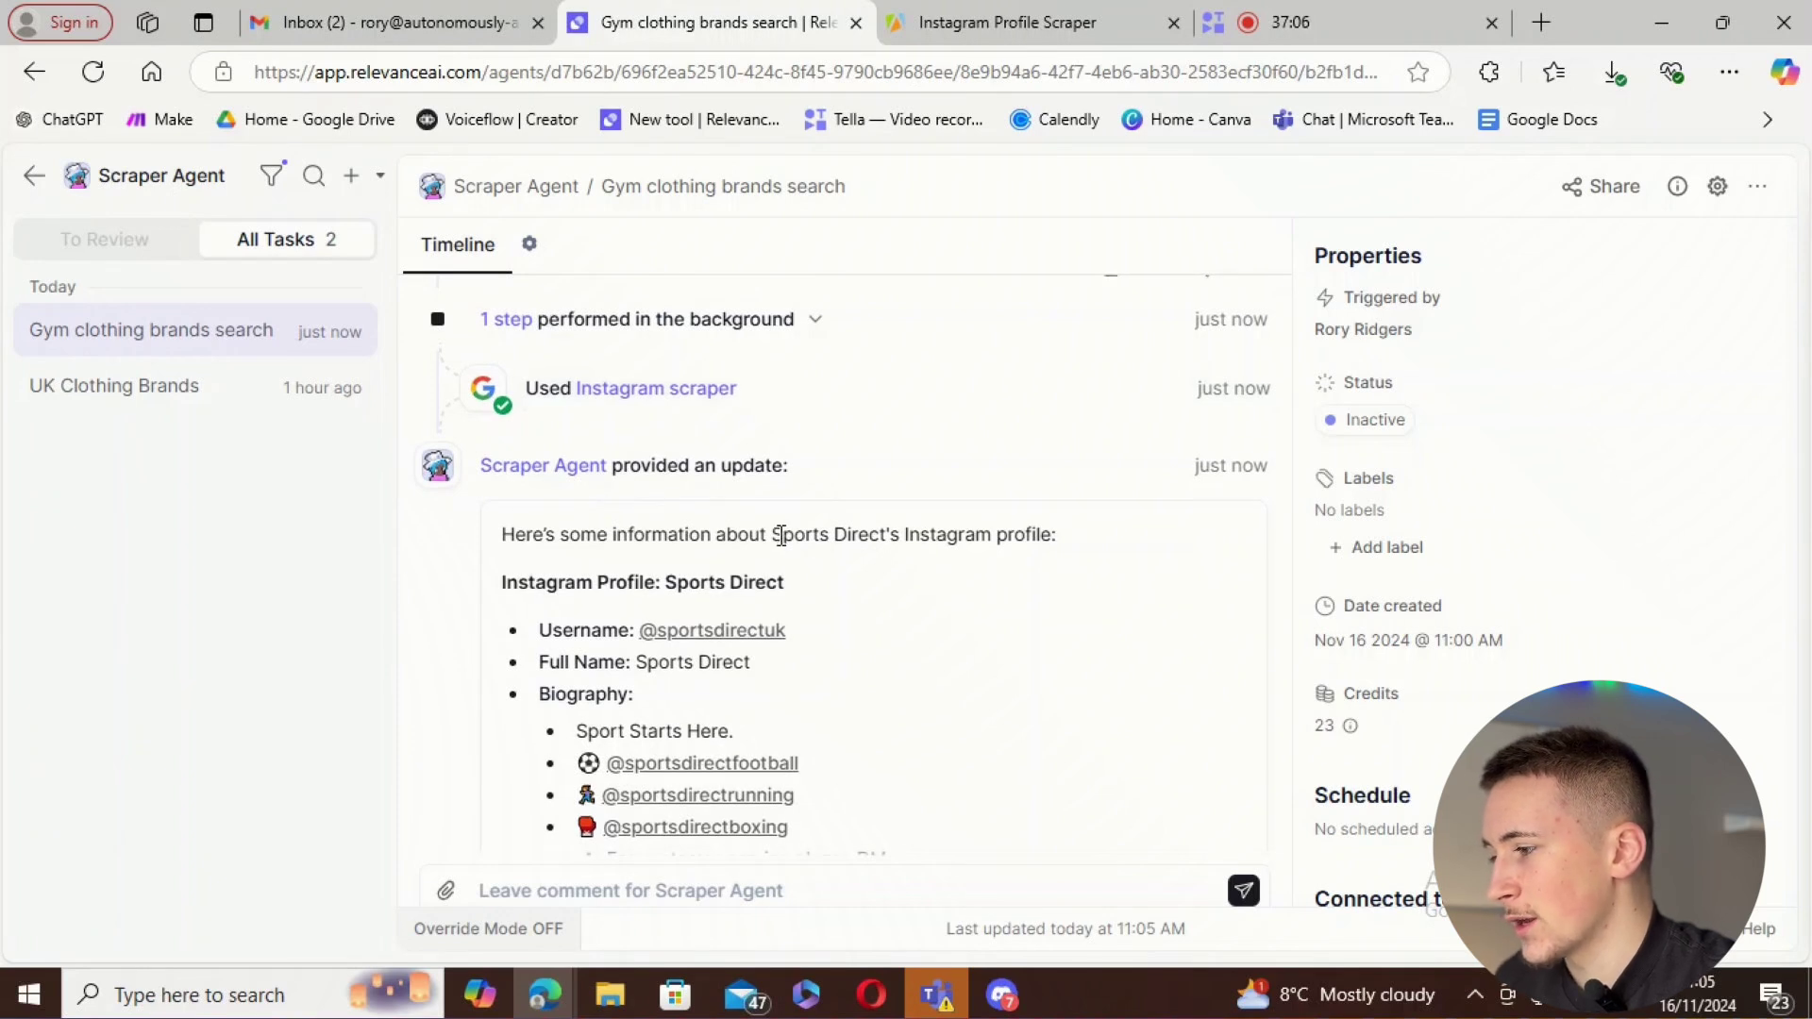
scroll(778, 535, "down", 2)
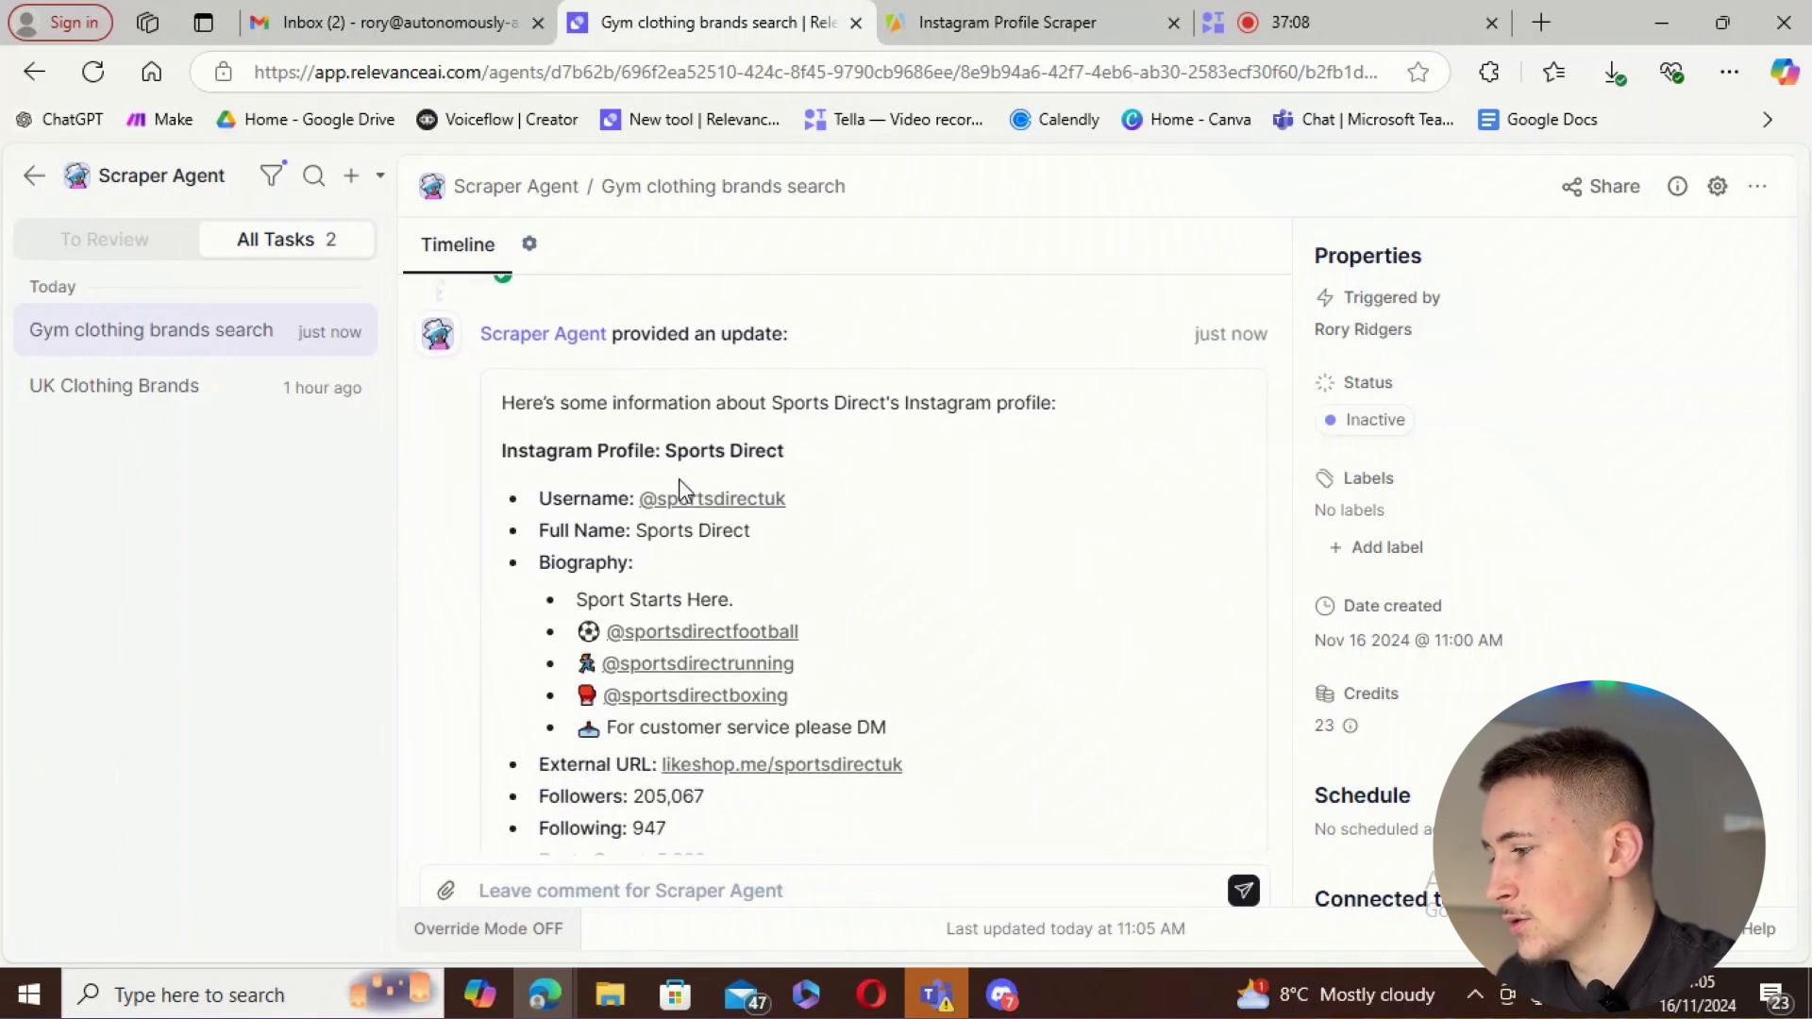
scroll(625, 530, "down", 2)
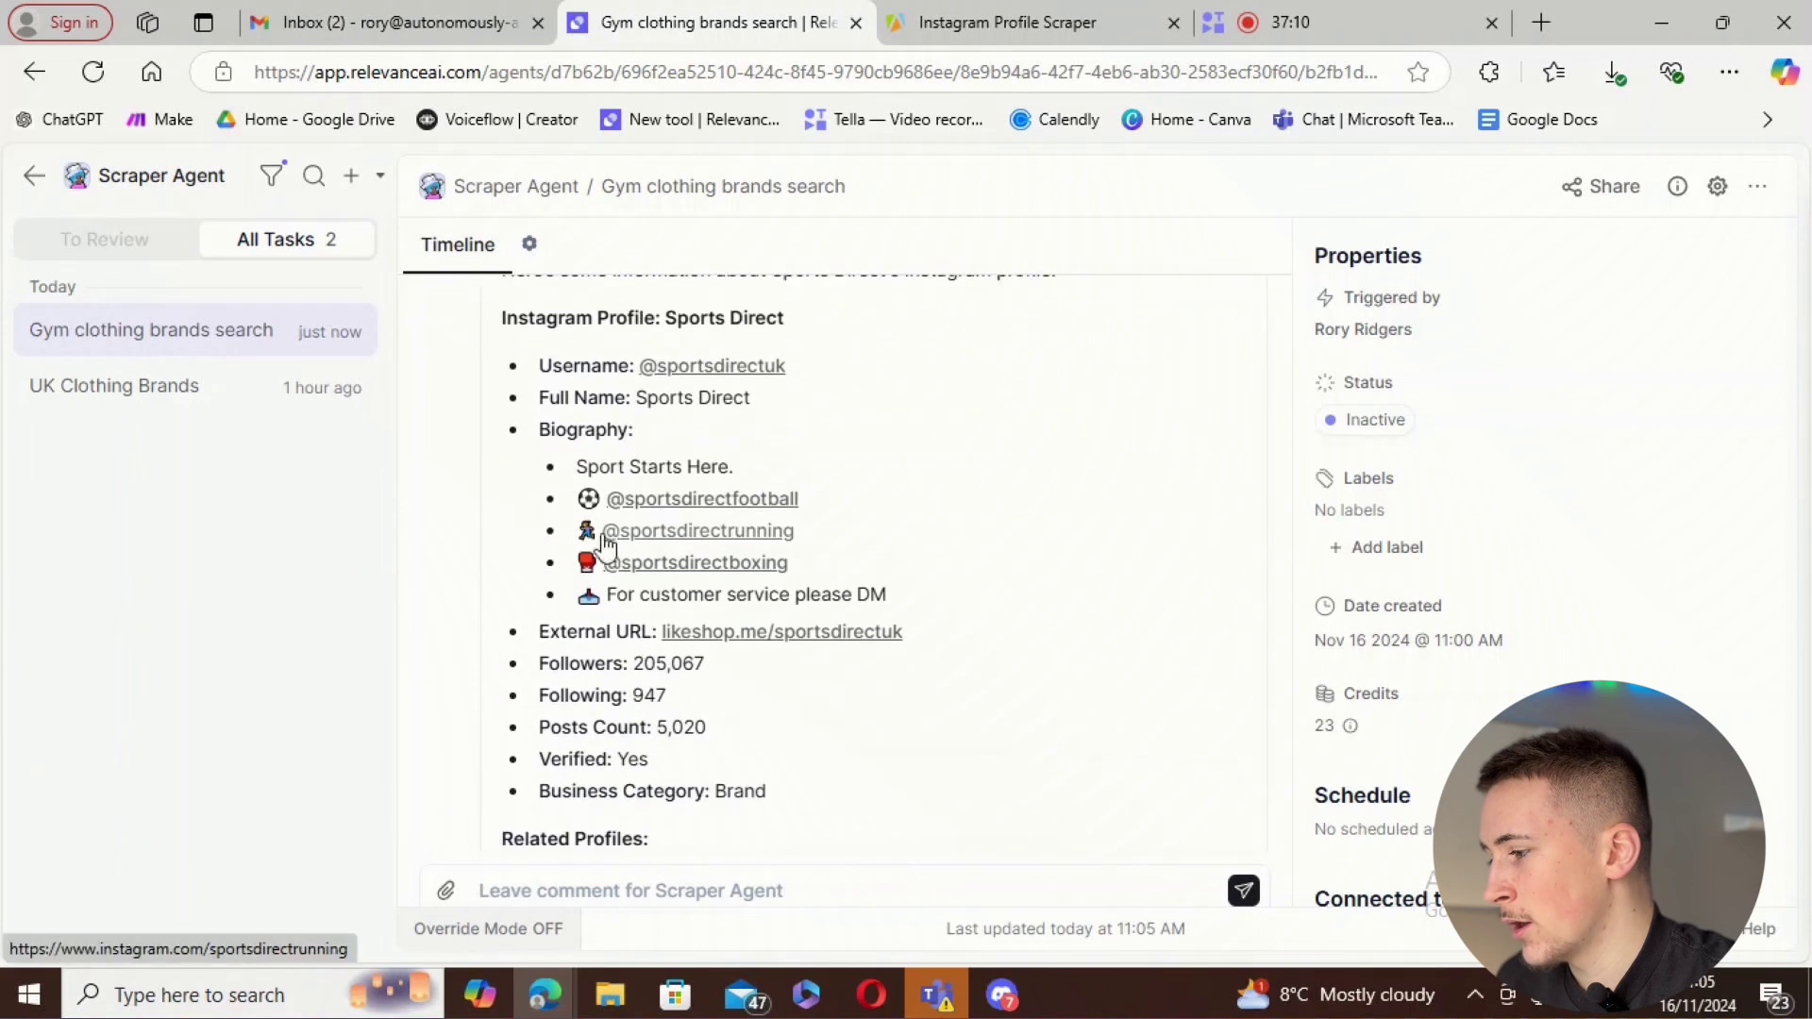
scroll(613, 491, "down", 4)
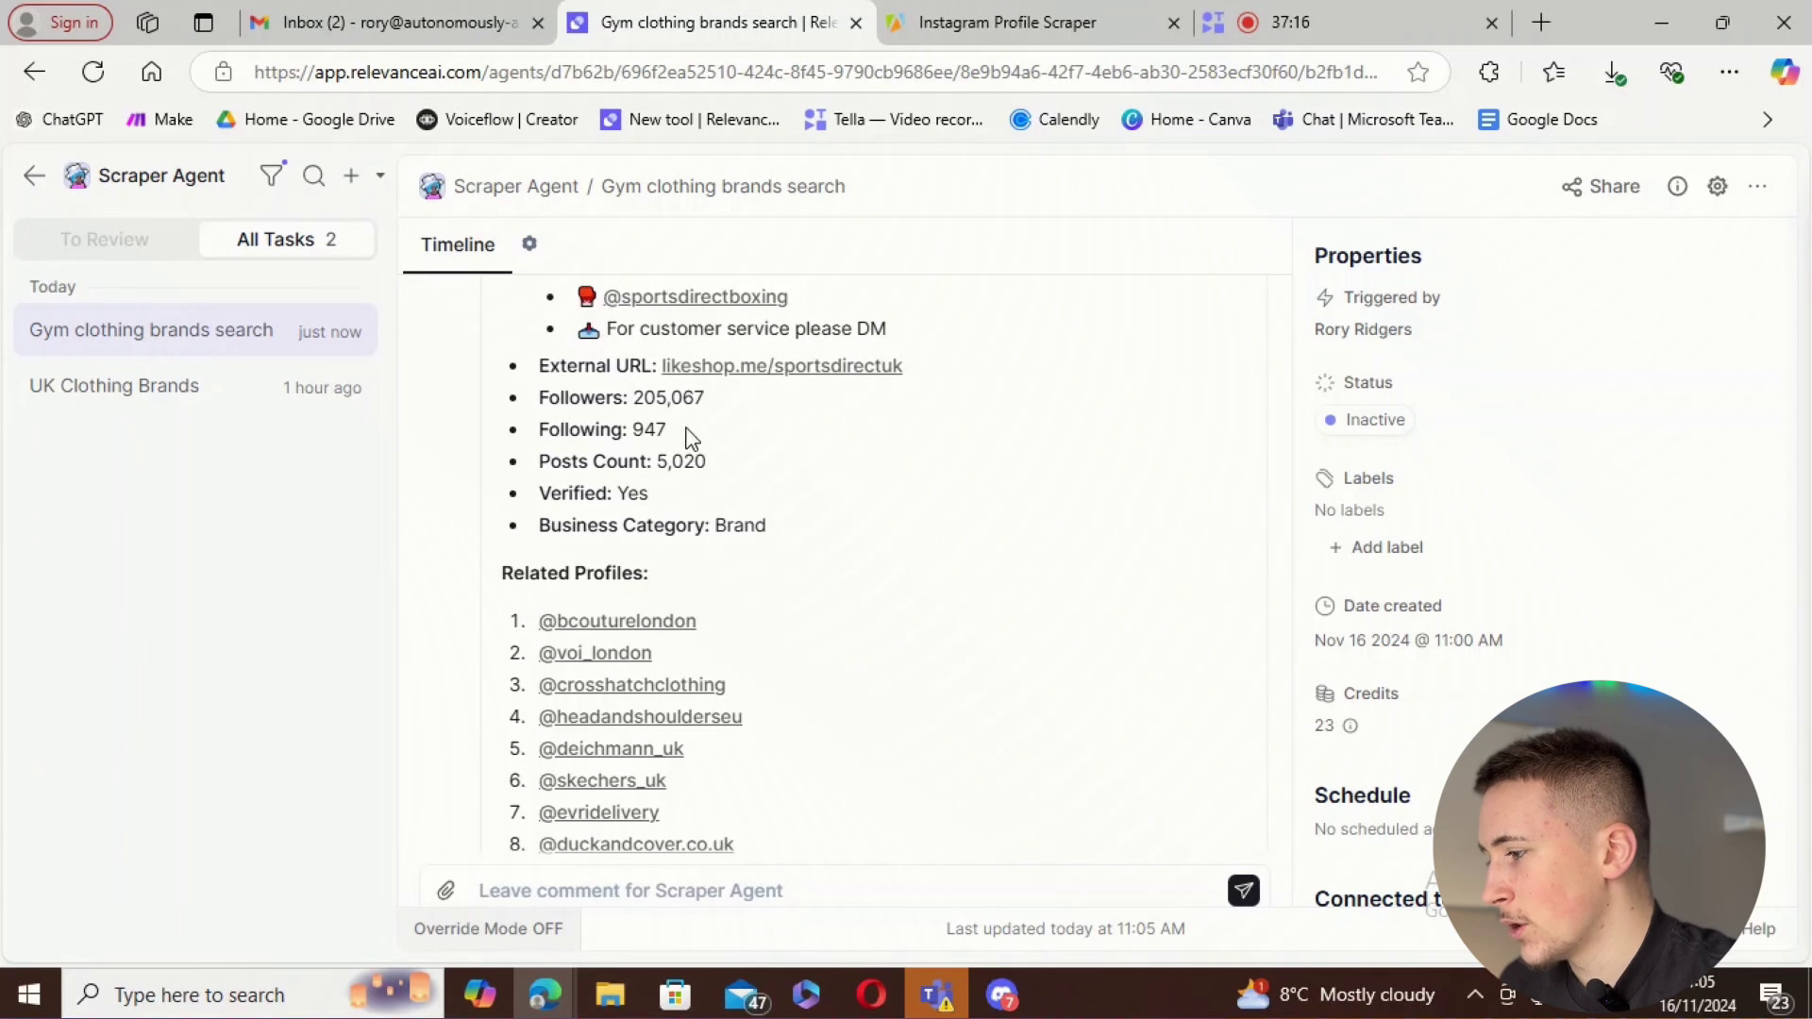
scroll(714, 500, "down", 3)
scroll(688, 509, "up", 4)
scroll(724, 526, "down", 3)
scroll(688, 546, "down", 1)
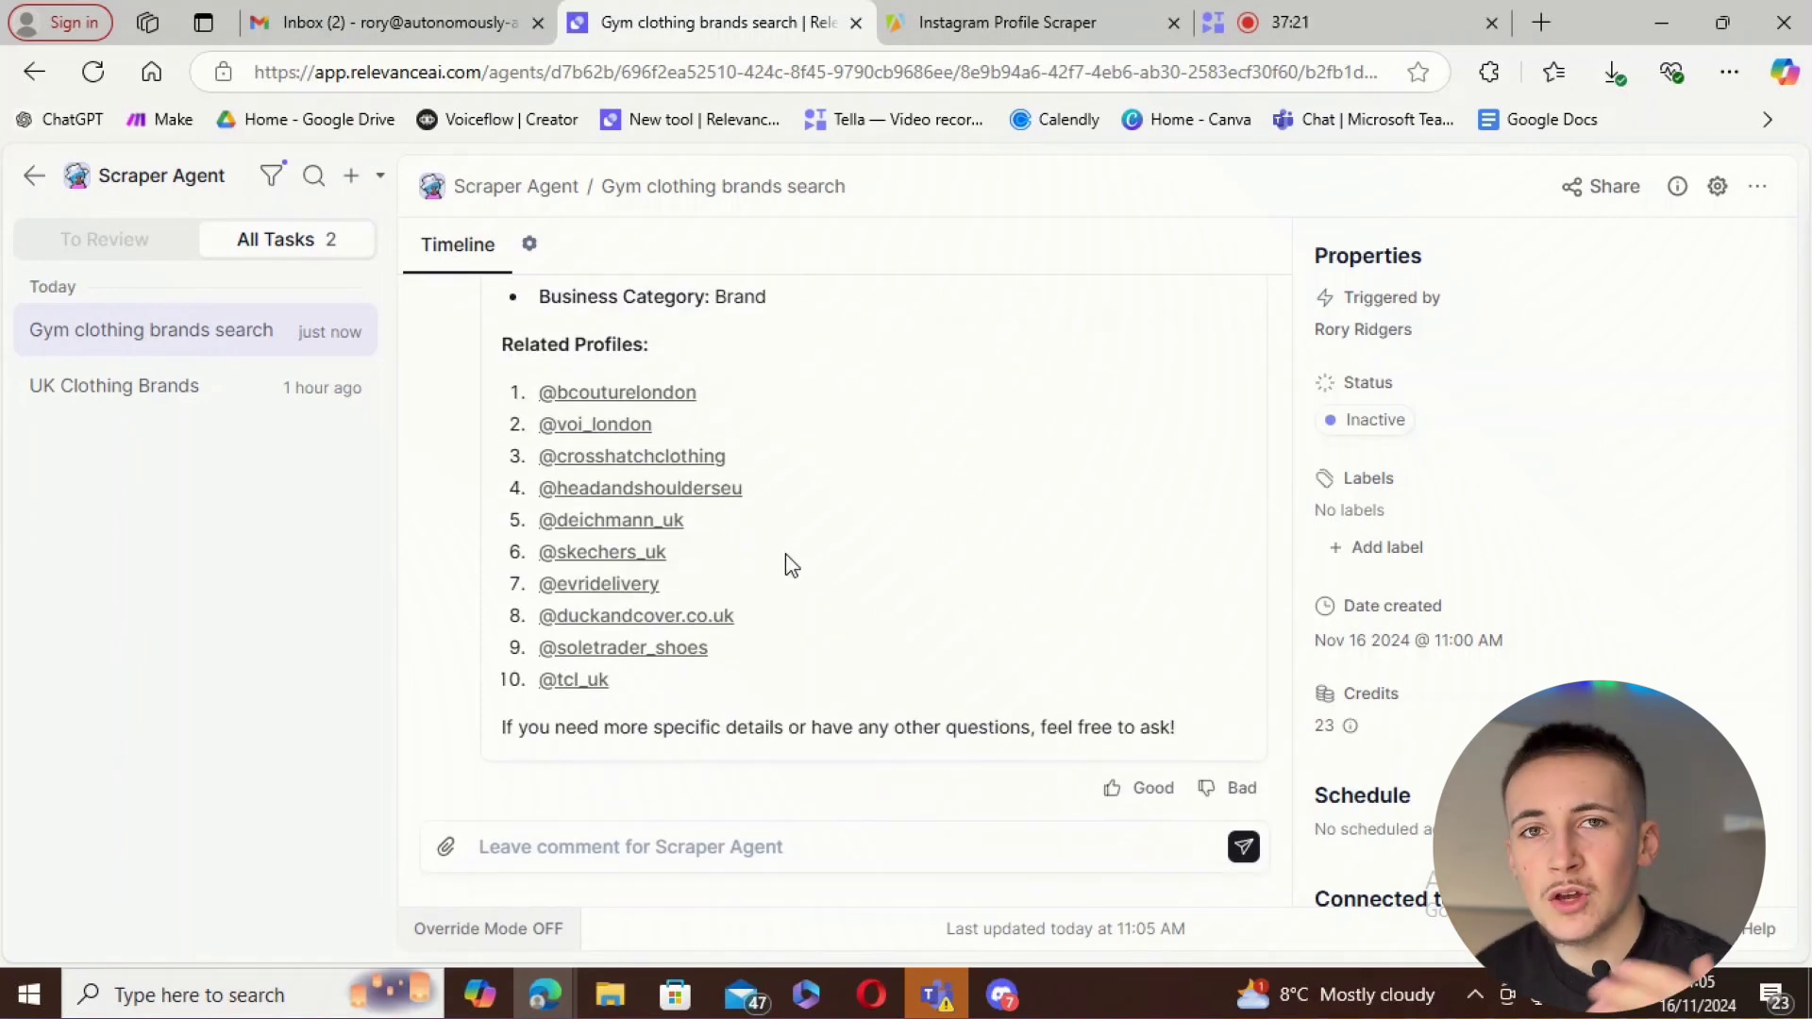